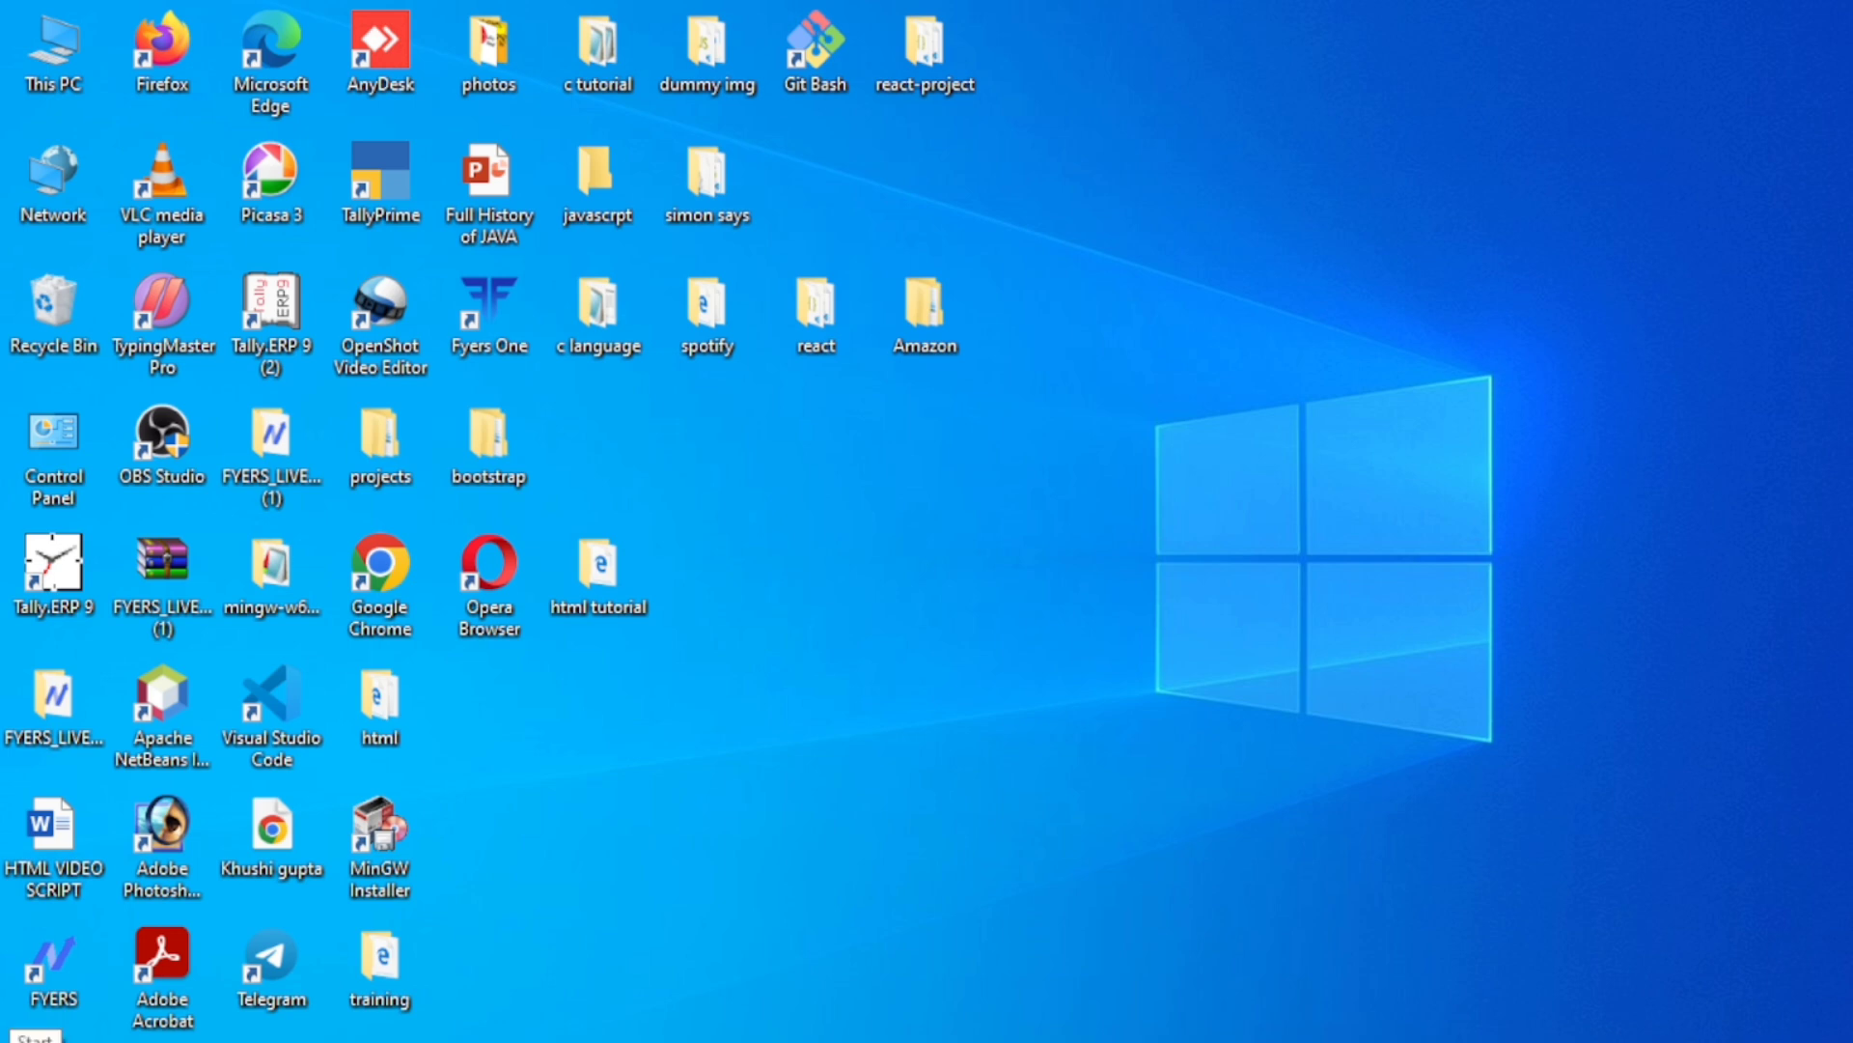
Browse the installed programs and look for WordPad among the Windows Accessories.
click(35, 1040)
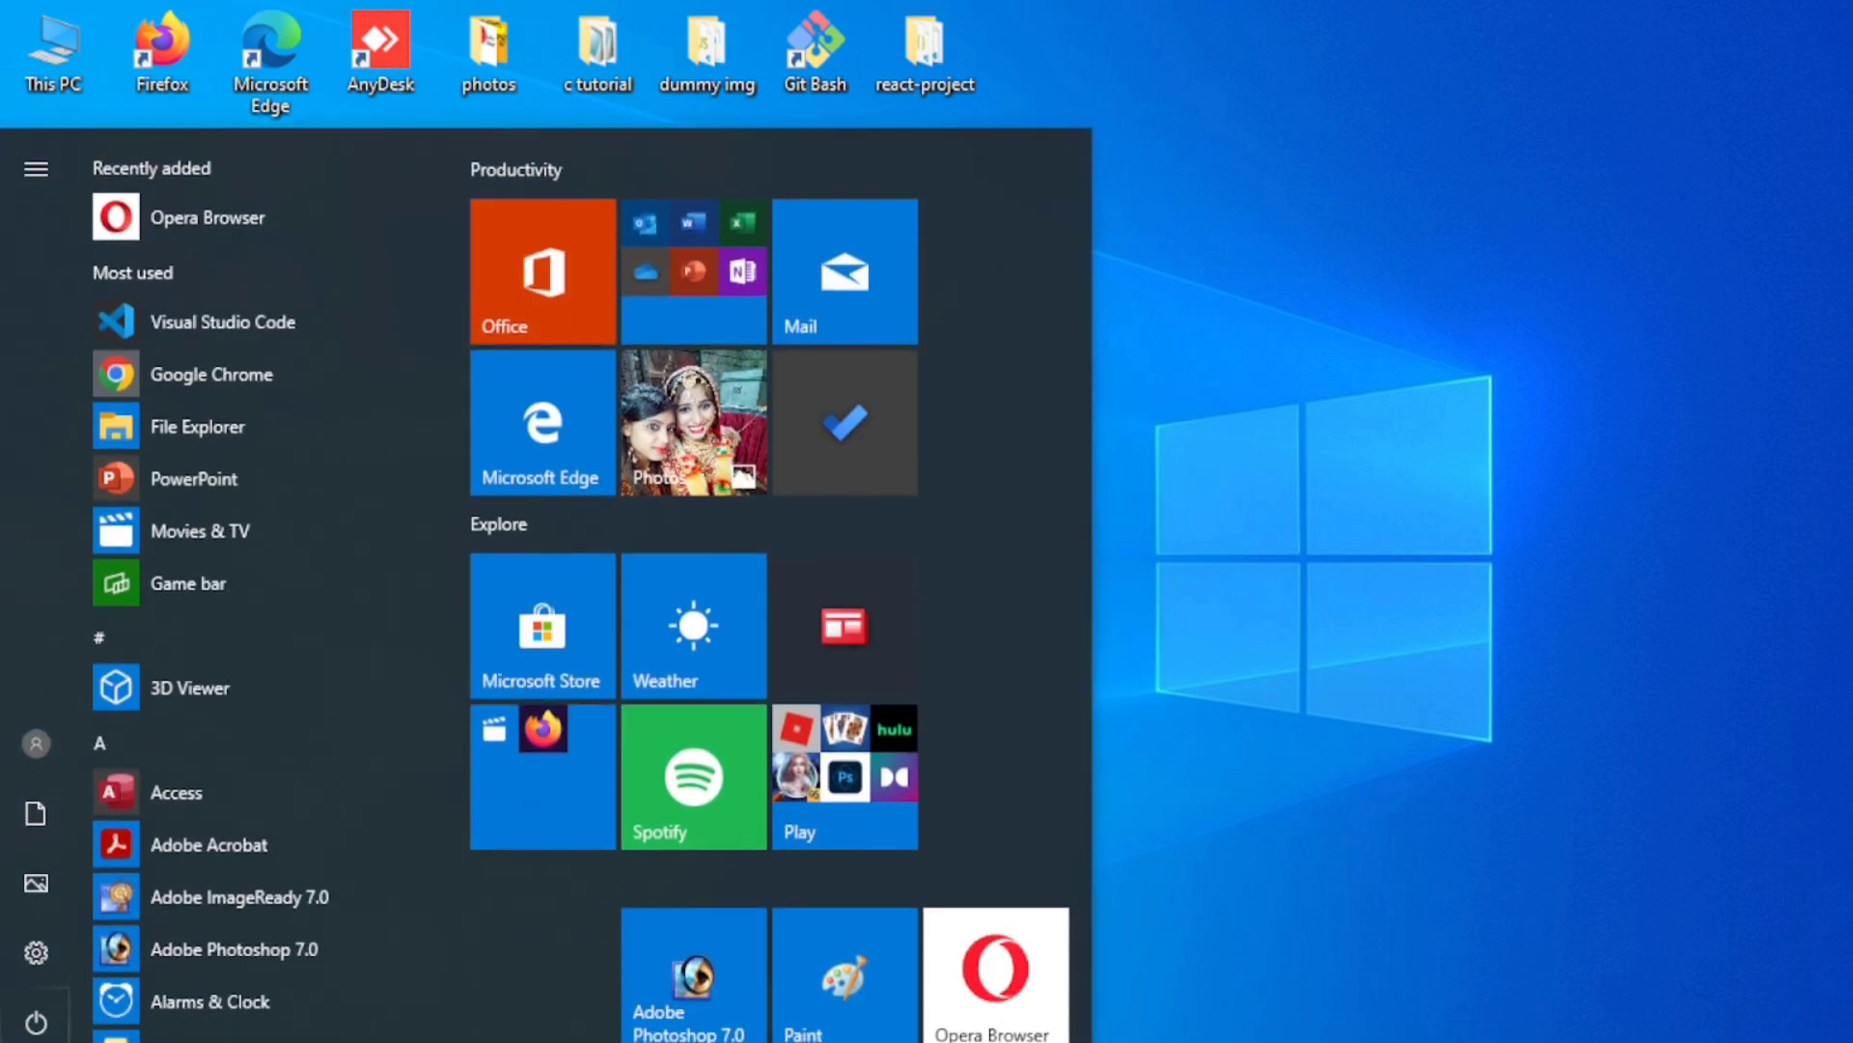
scroll(182, 547, down, 10)
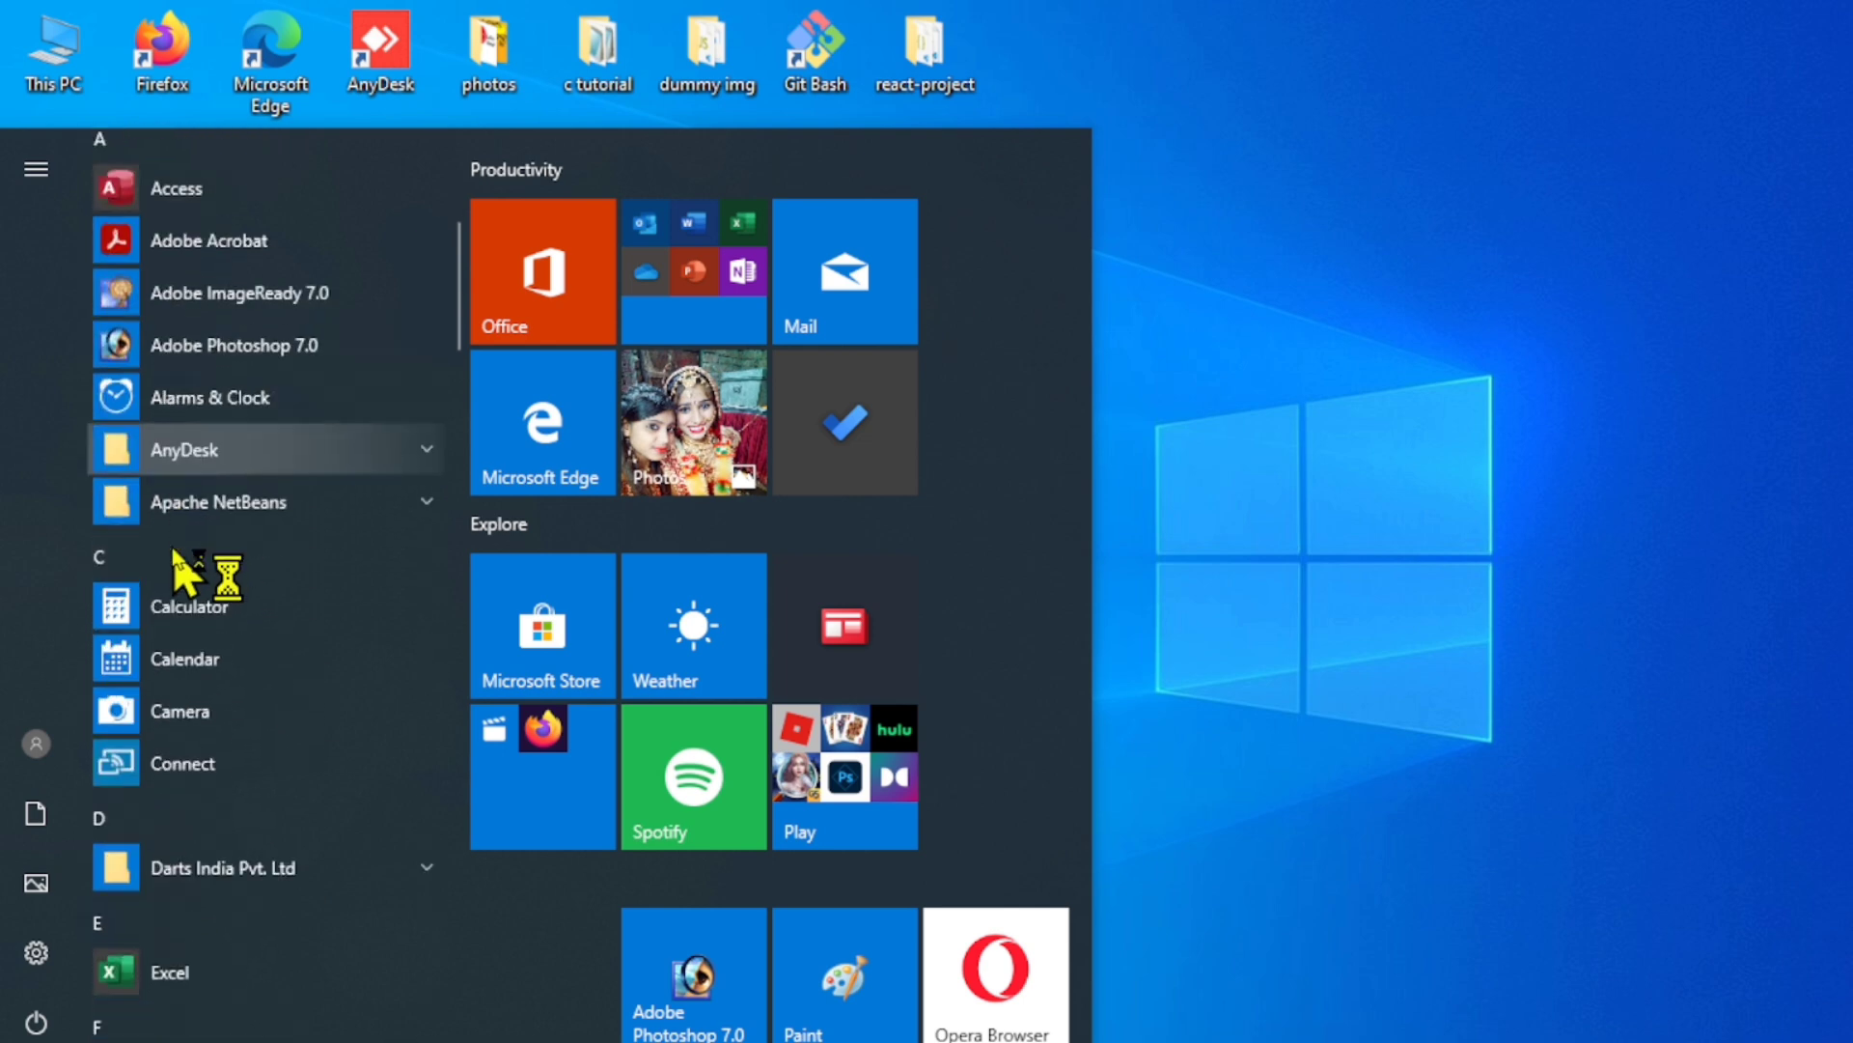
scroll(176, 555, down, 12)
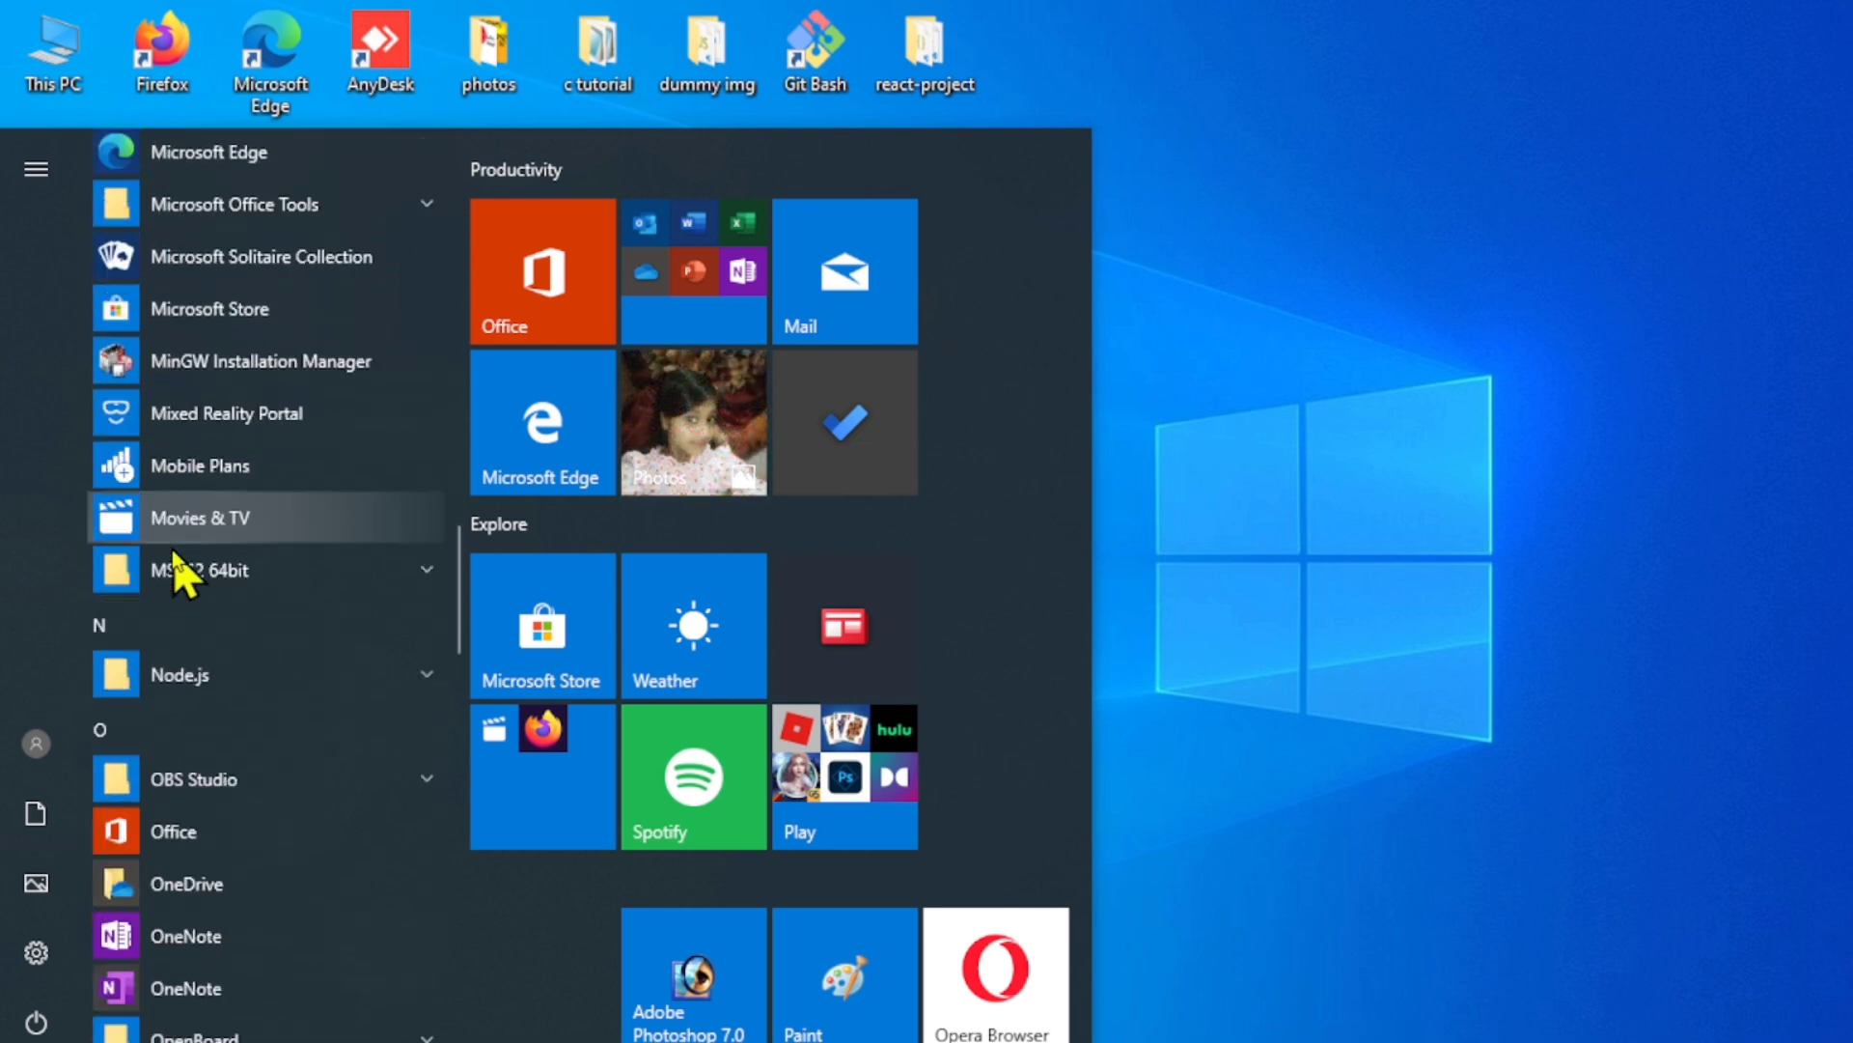
scroll(179, 569, down, 12)
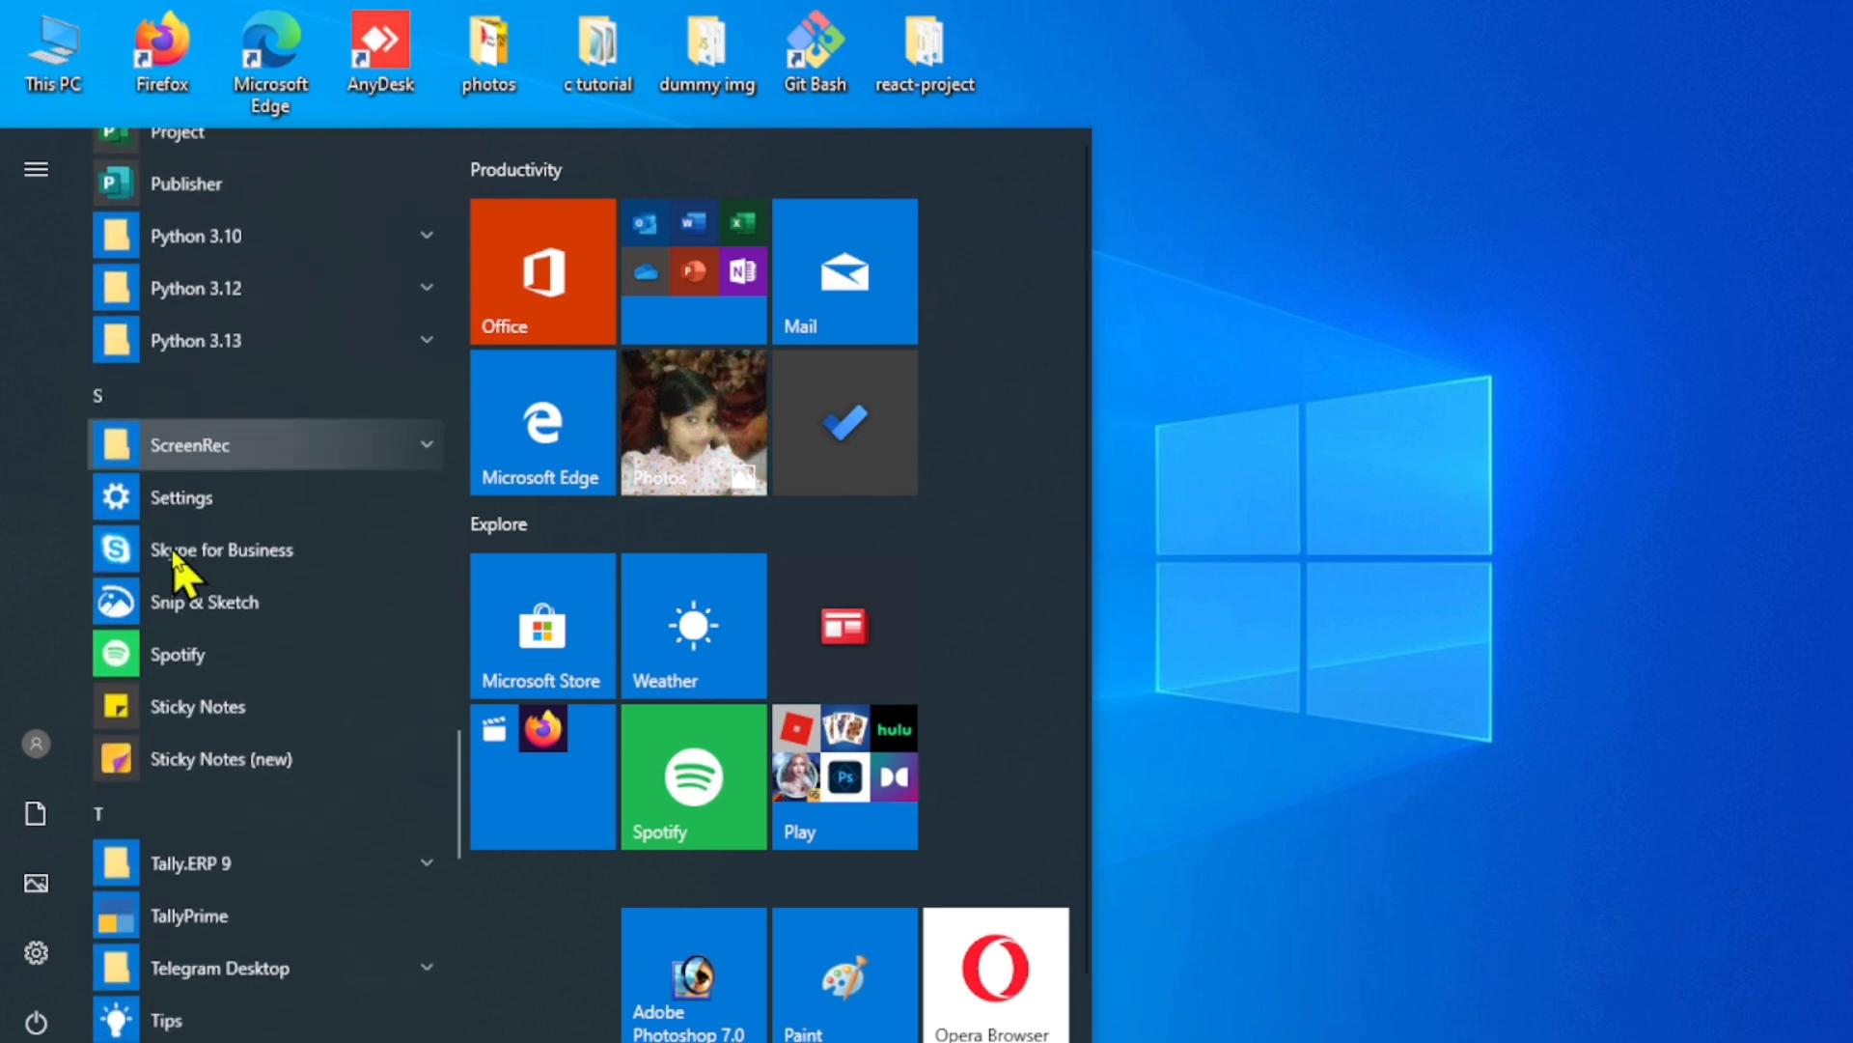
scroll(184, 577, down, 7)
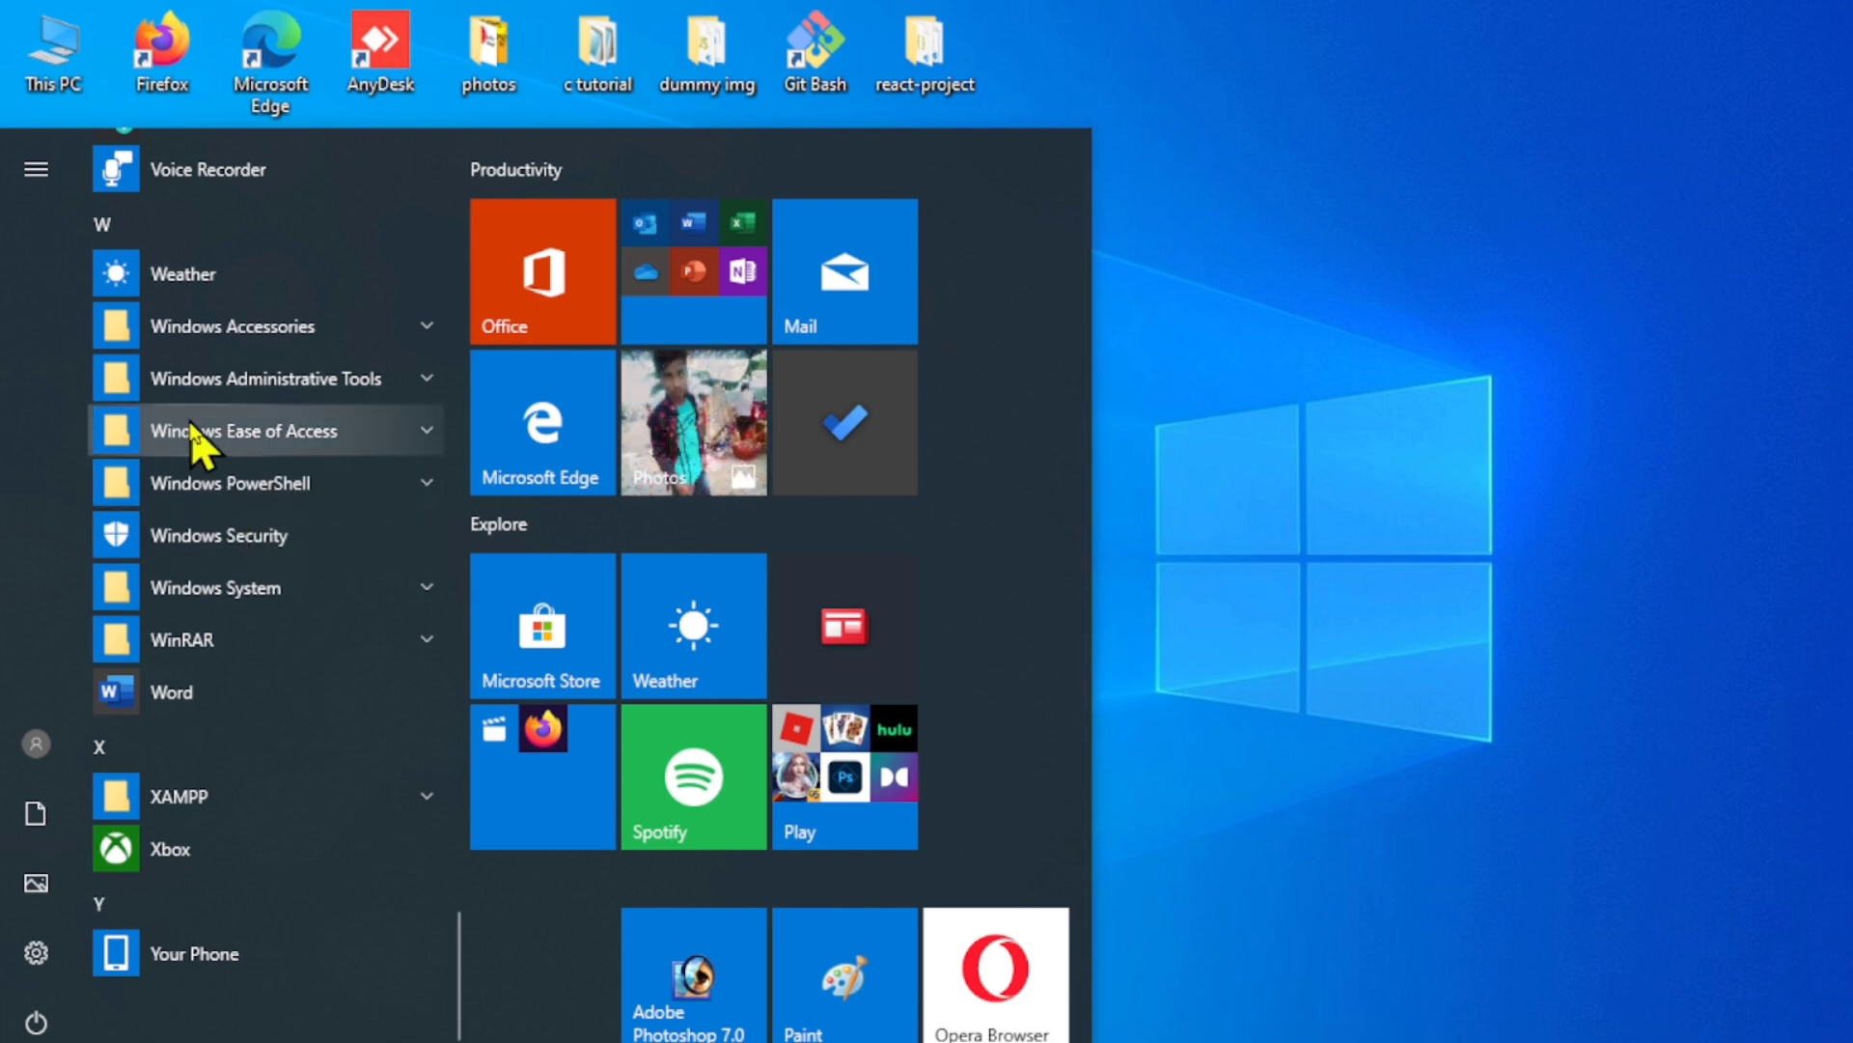
click(289, 328)
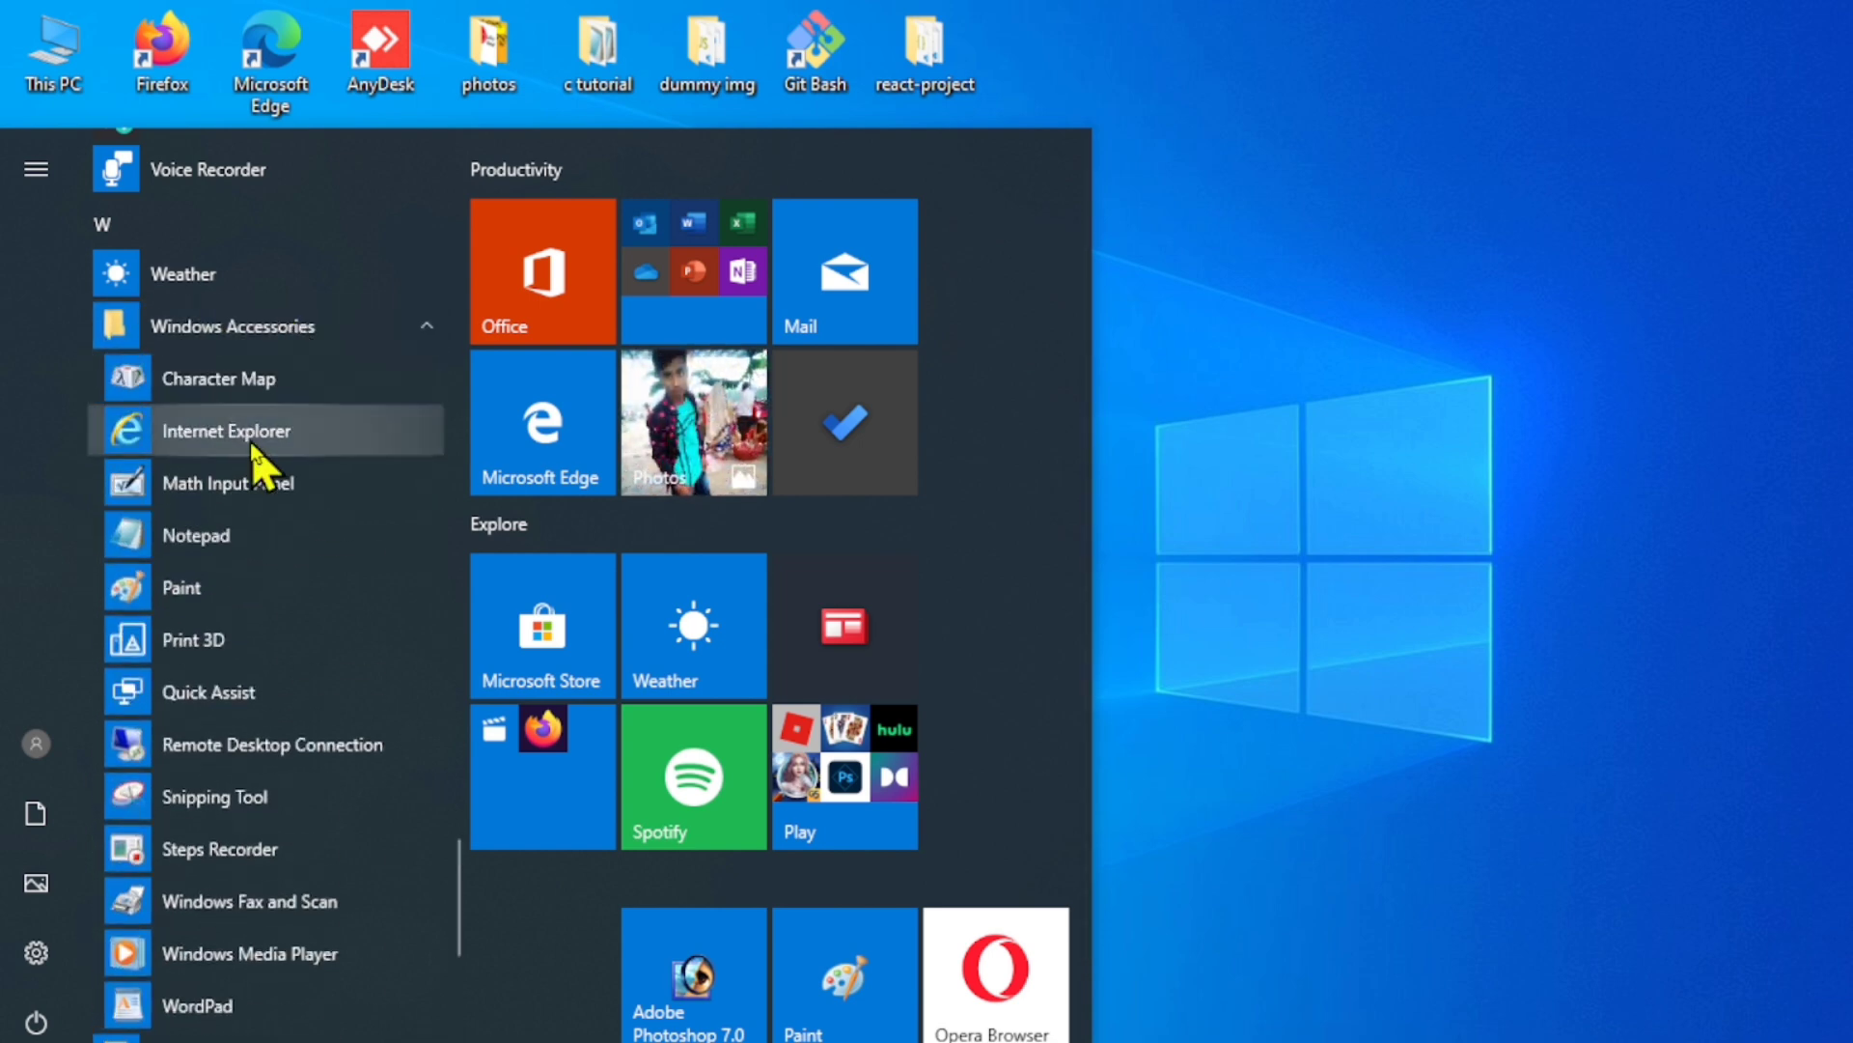
scroll(255, 473, down, 1)
scroll(256, 495, down, 5)
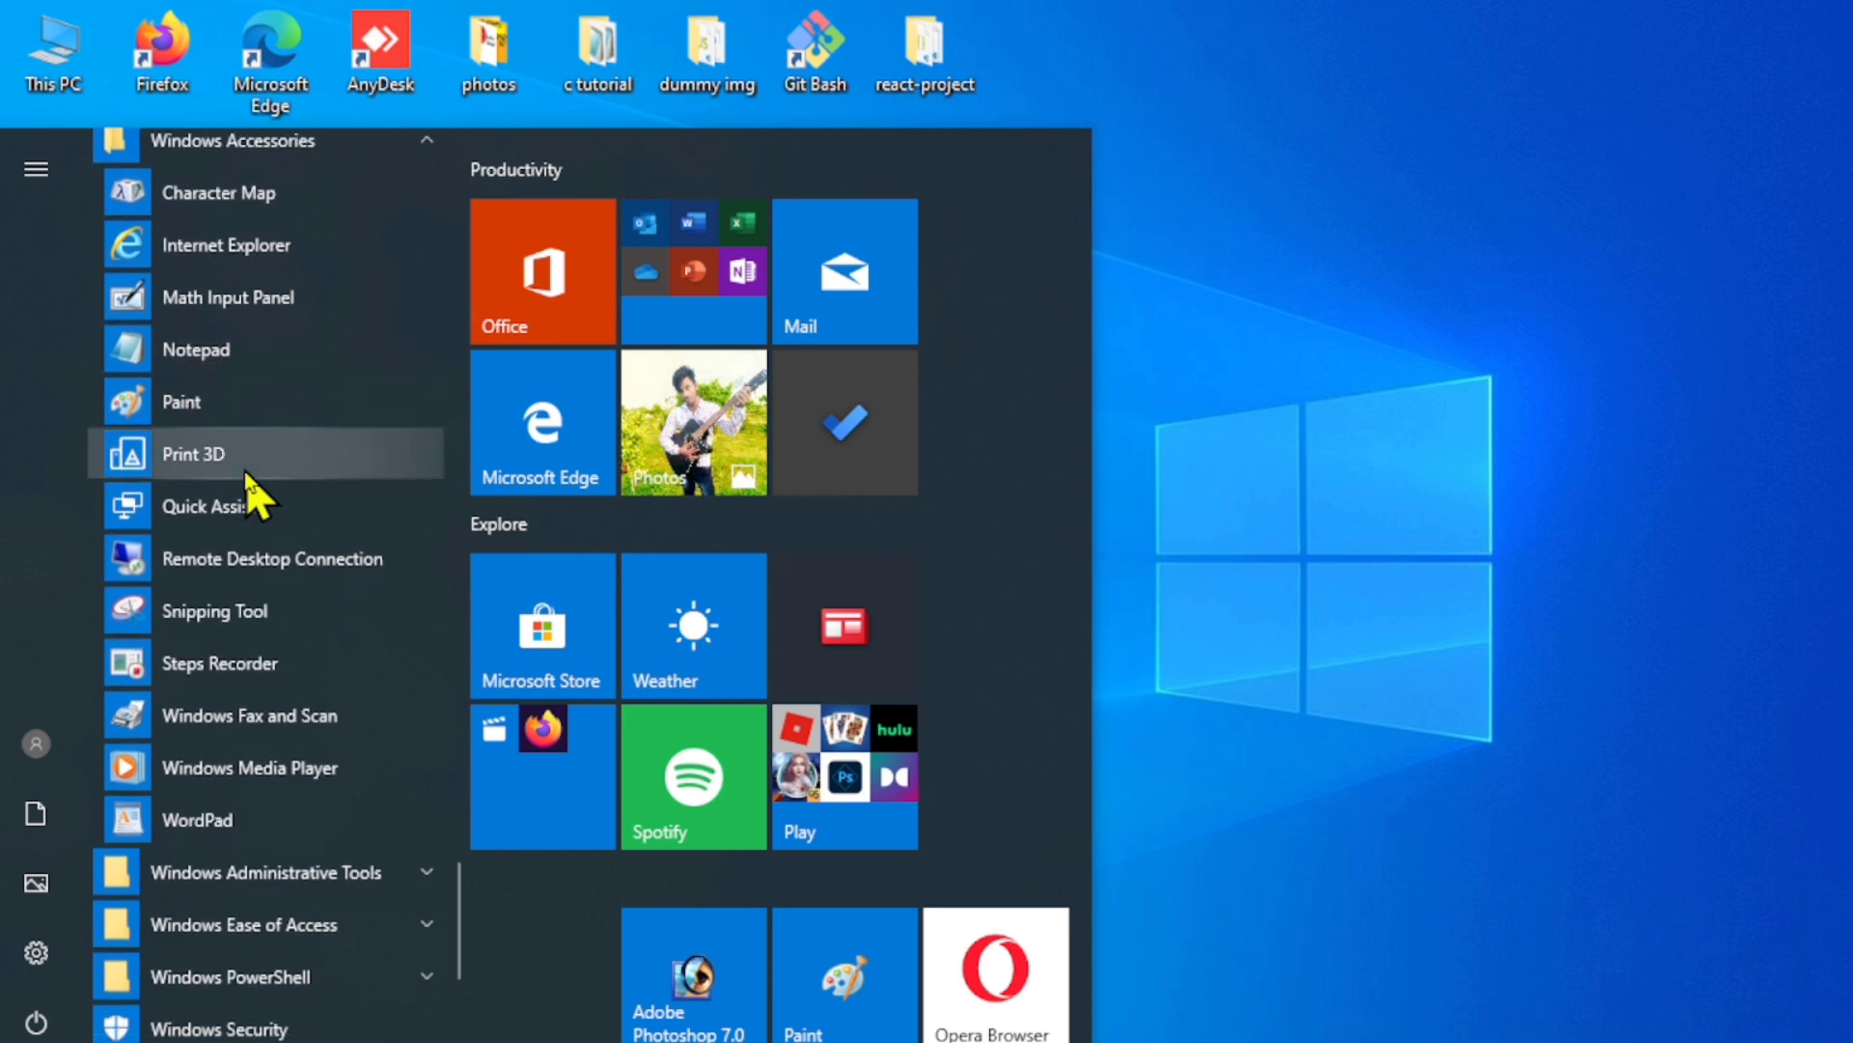
scroll(251, 490, down, 4)
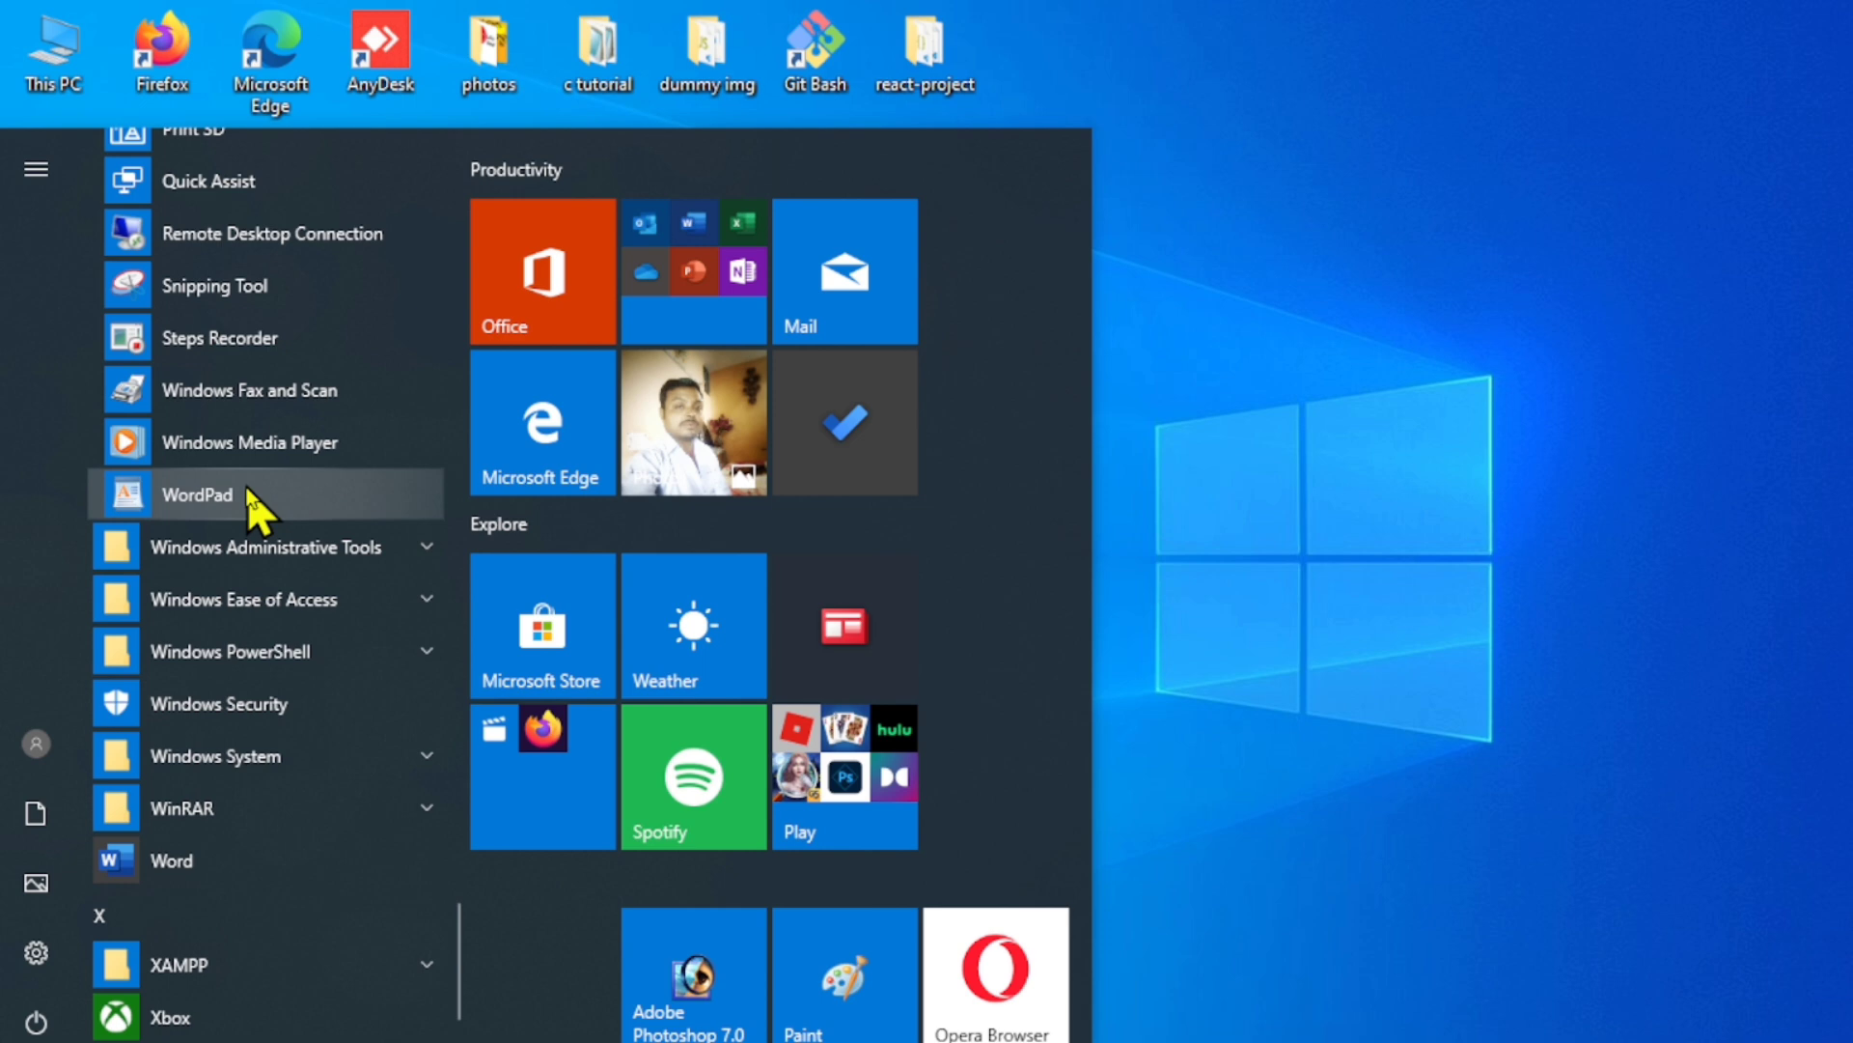
click(1641, 540)
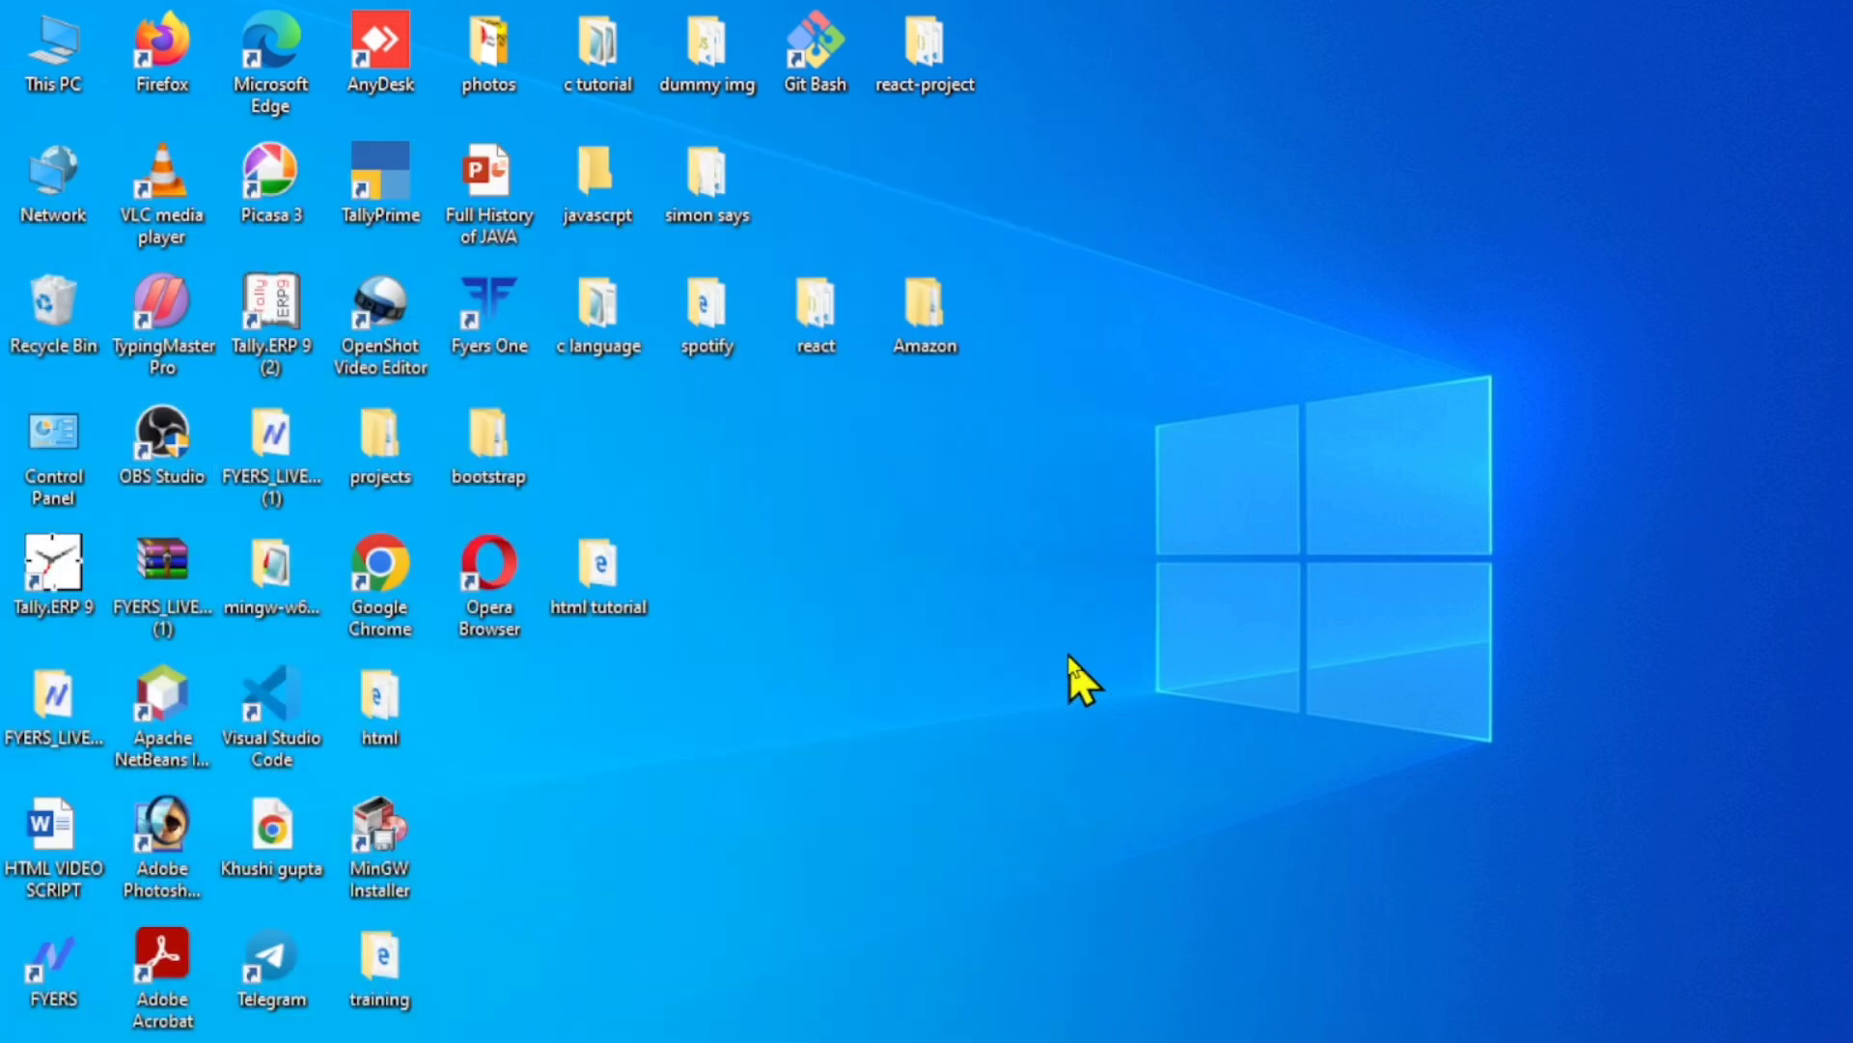
Launch WordPad by running the command "wordpad".
key(o)
key(super+r)
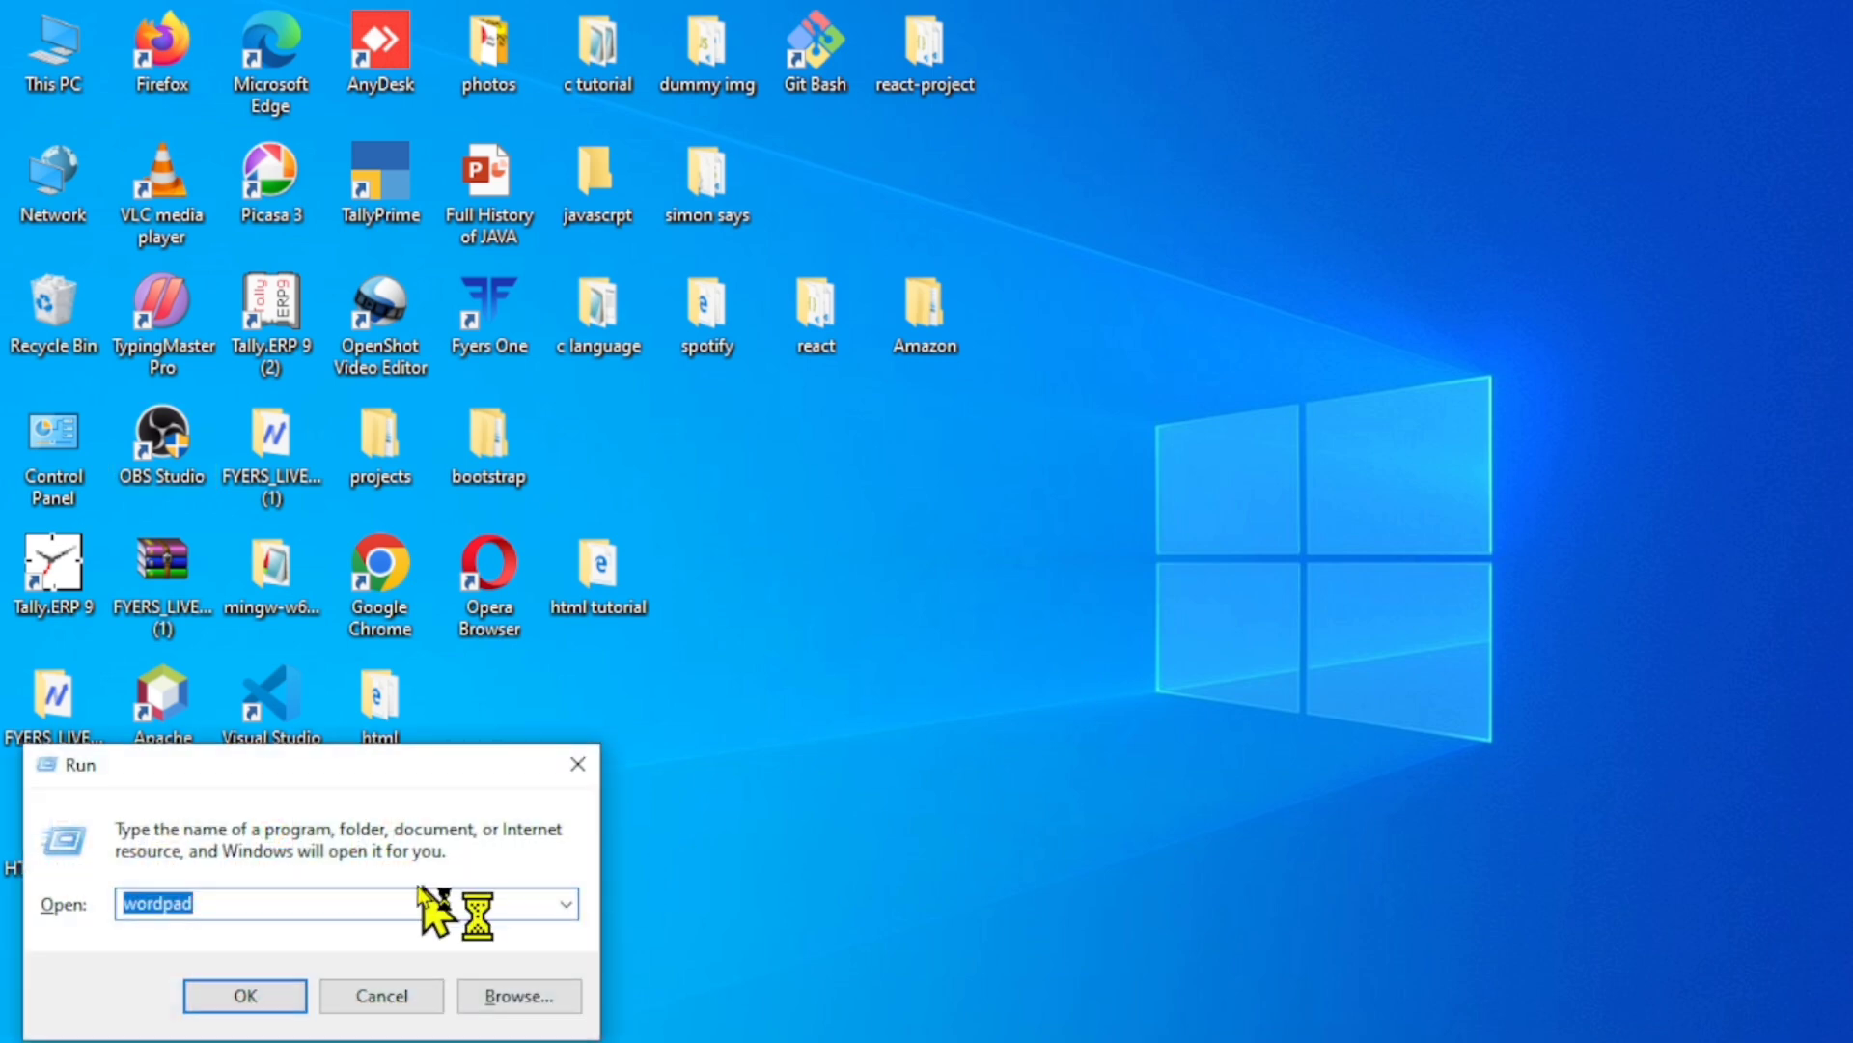
click(296, 901)
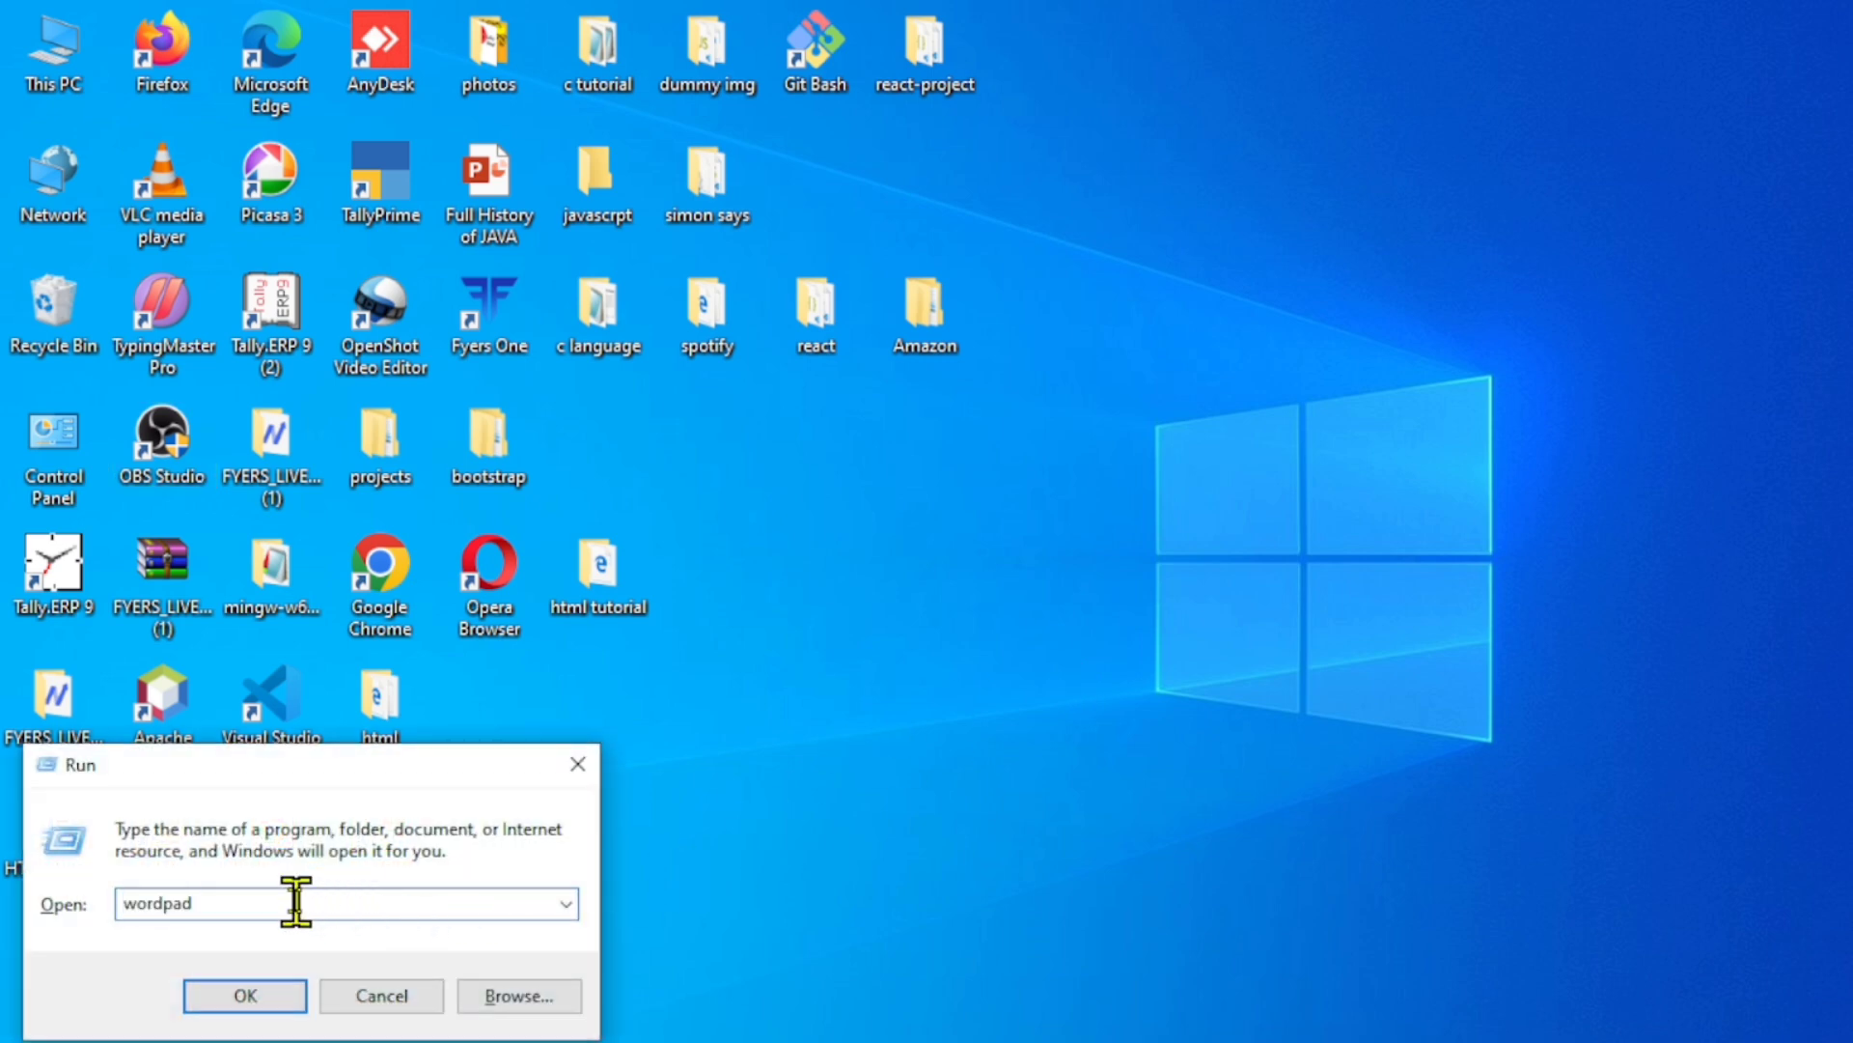
drag(241, 902, 180, 904)
click(219, 912)
click(237, 1002)
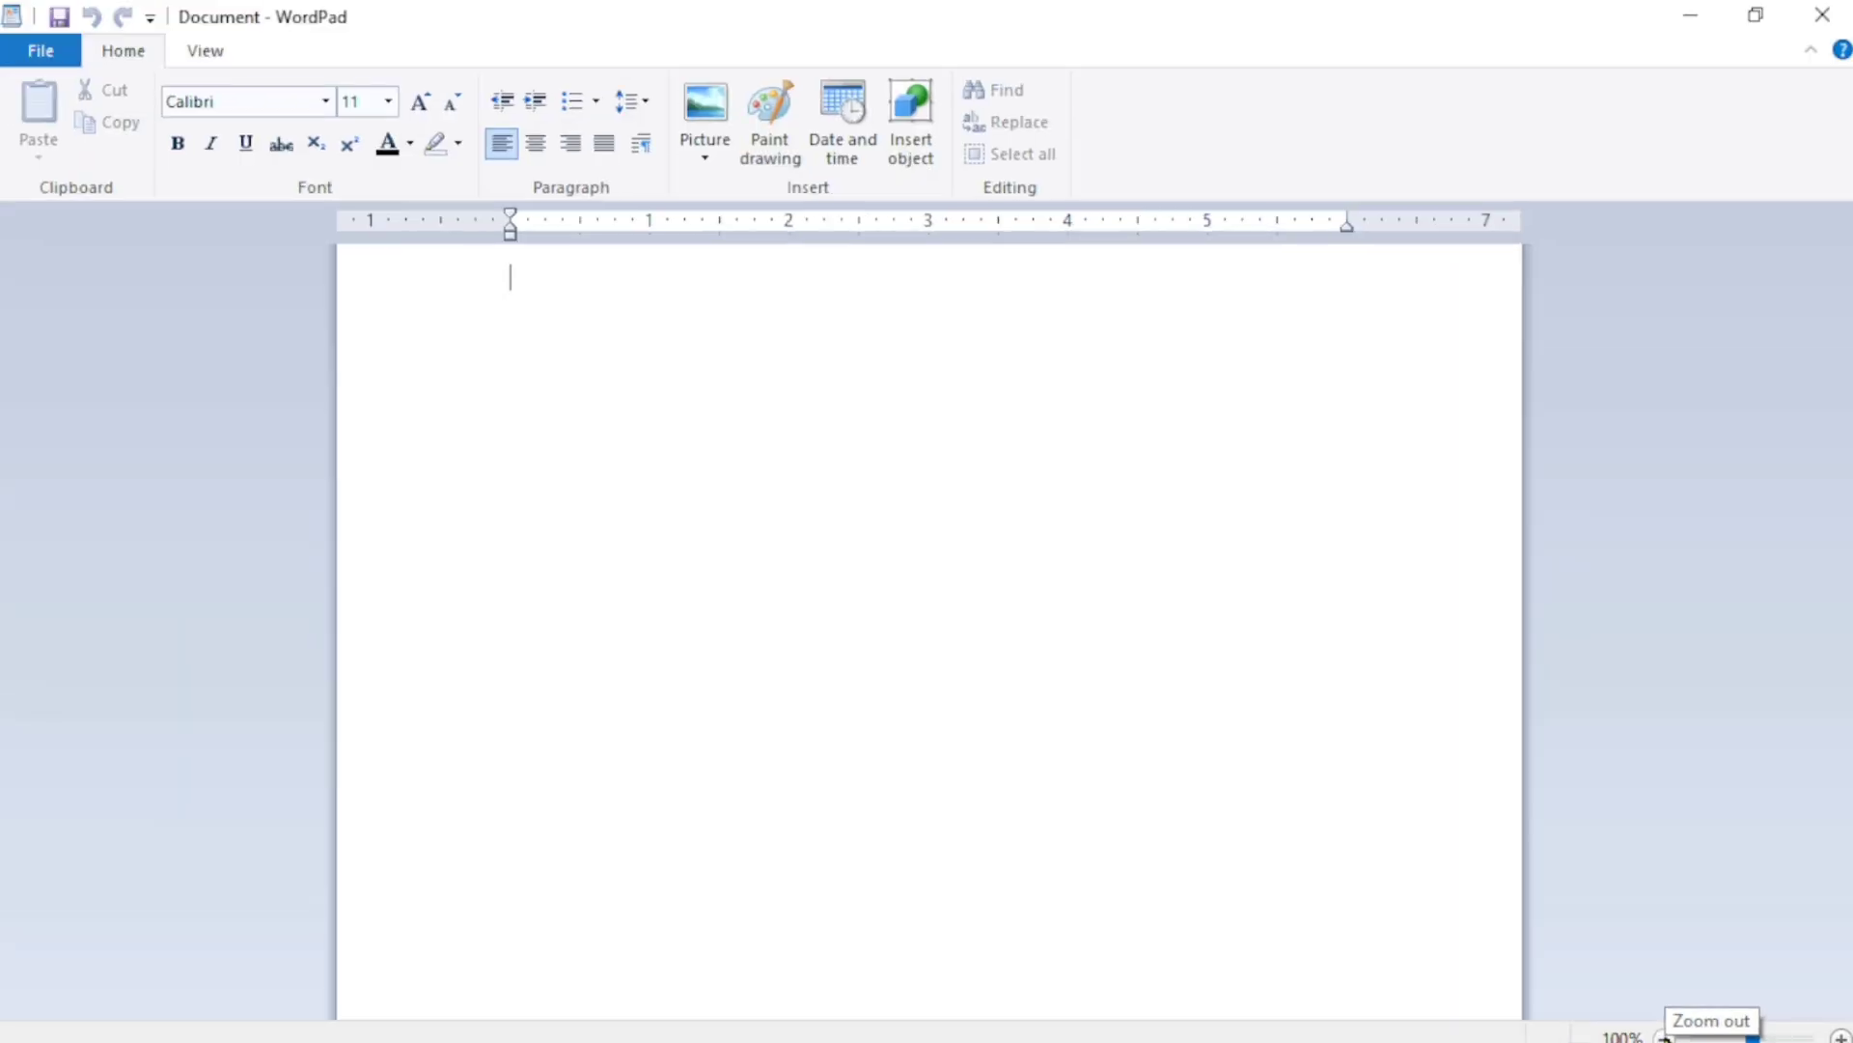
Zoom the blank document out to 40%.
click(1664, 1037)
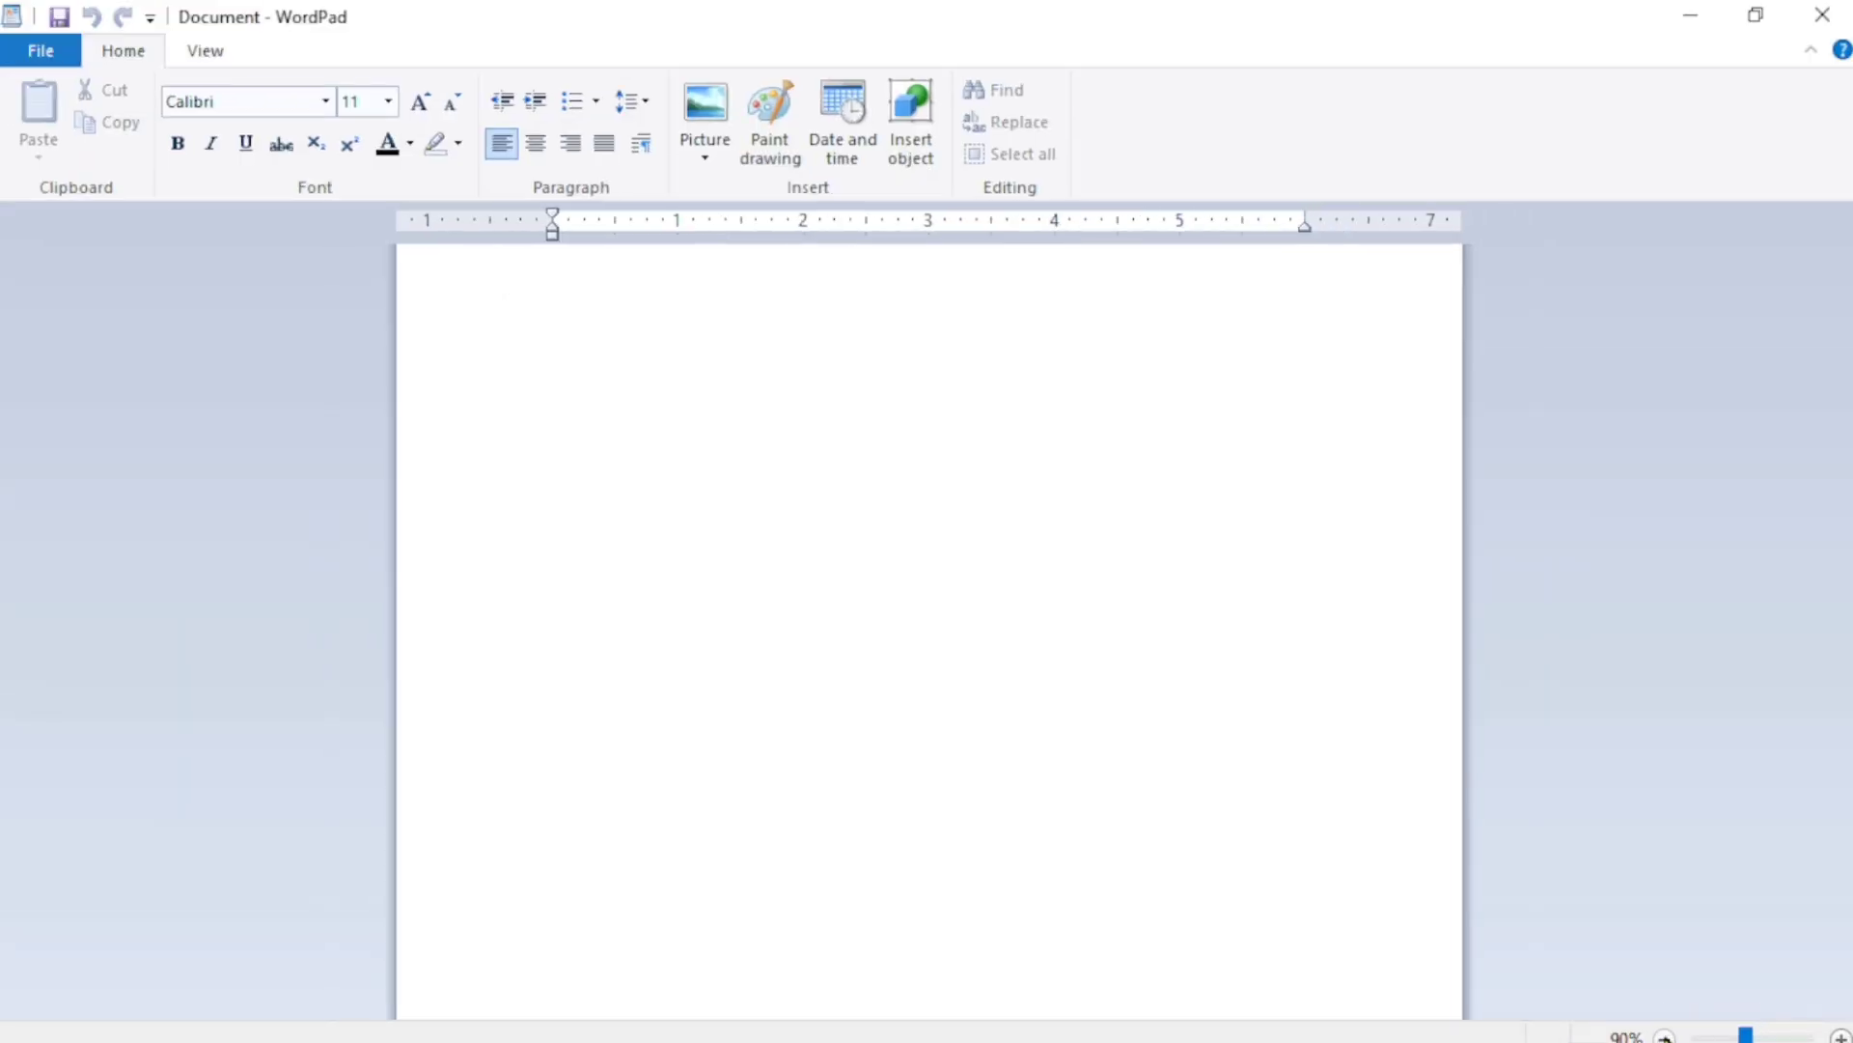
click(1663, 1036)
click(1664, 1037)
click(1664, 1036)
click(1663, 1037)
click(1663, 1037)
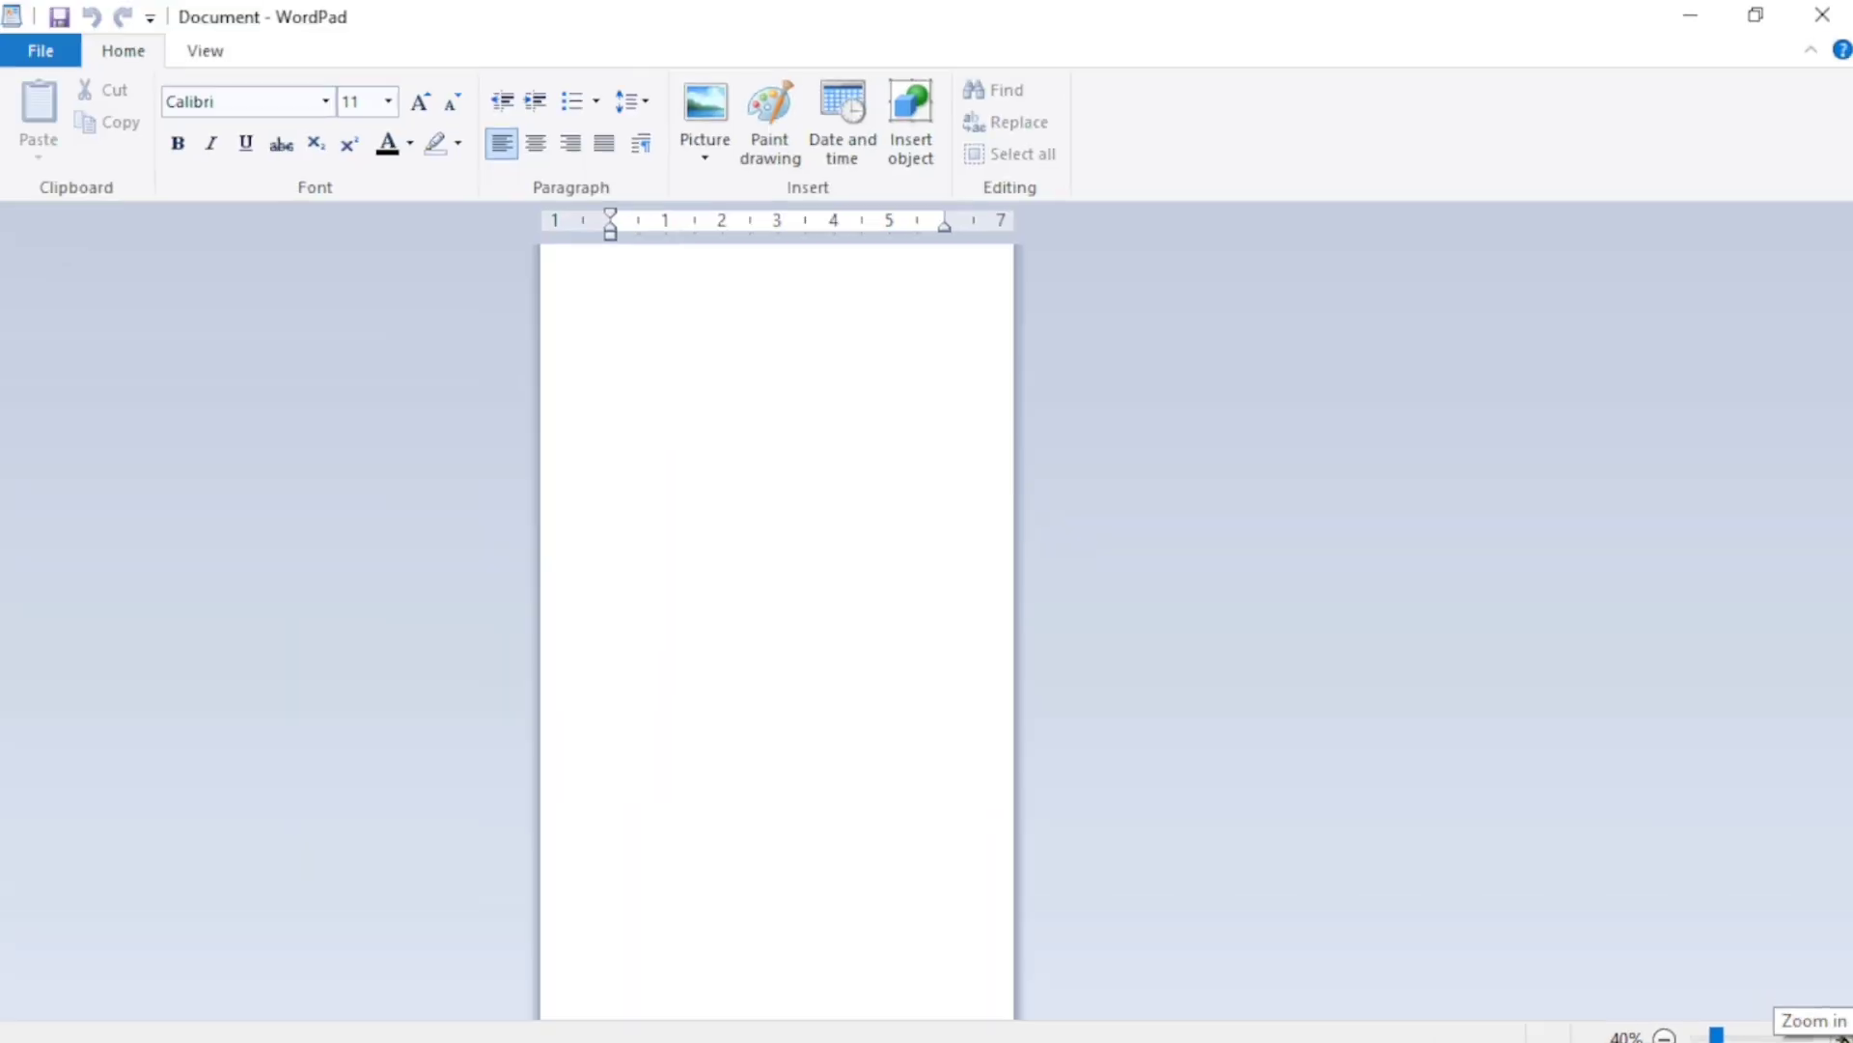
Zoom the blank document in to 110%.
click(1842, 1036)
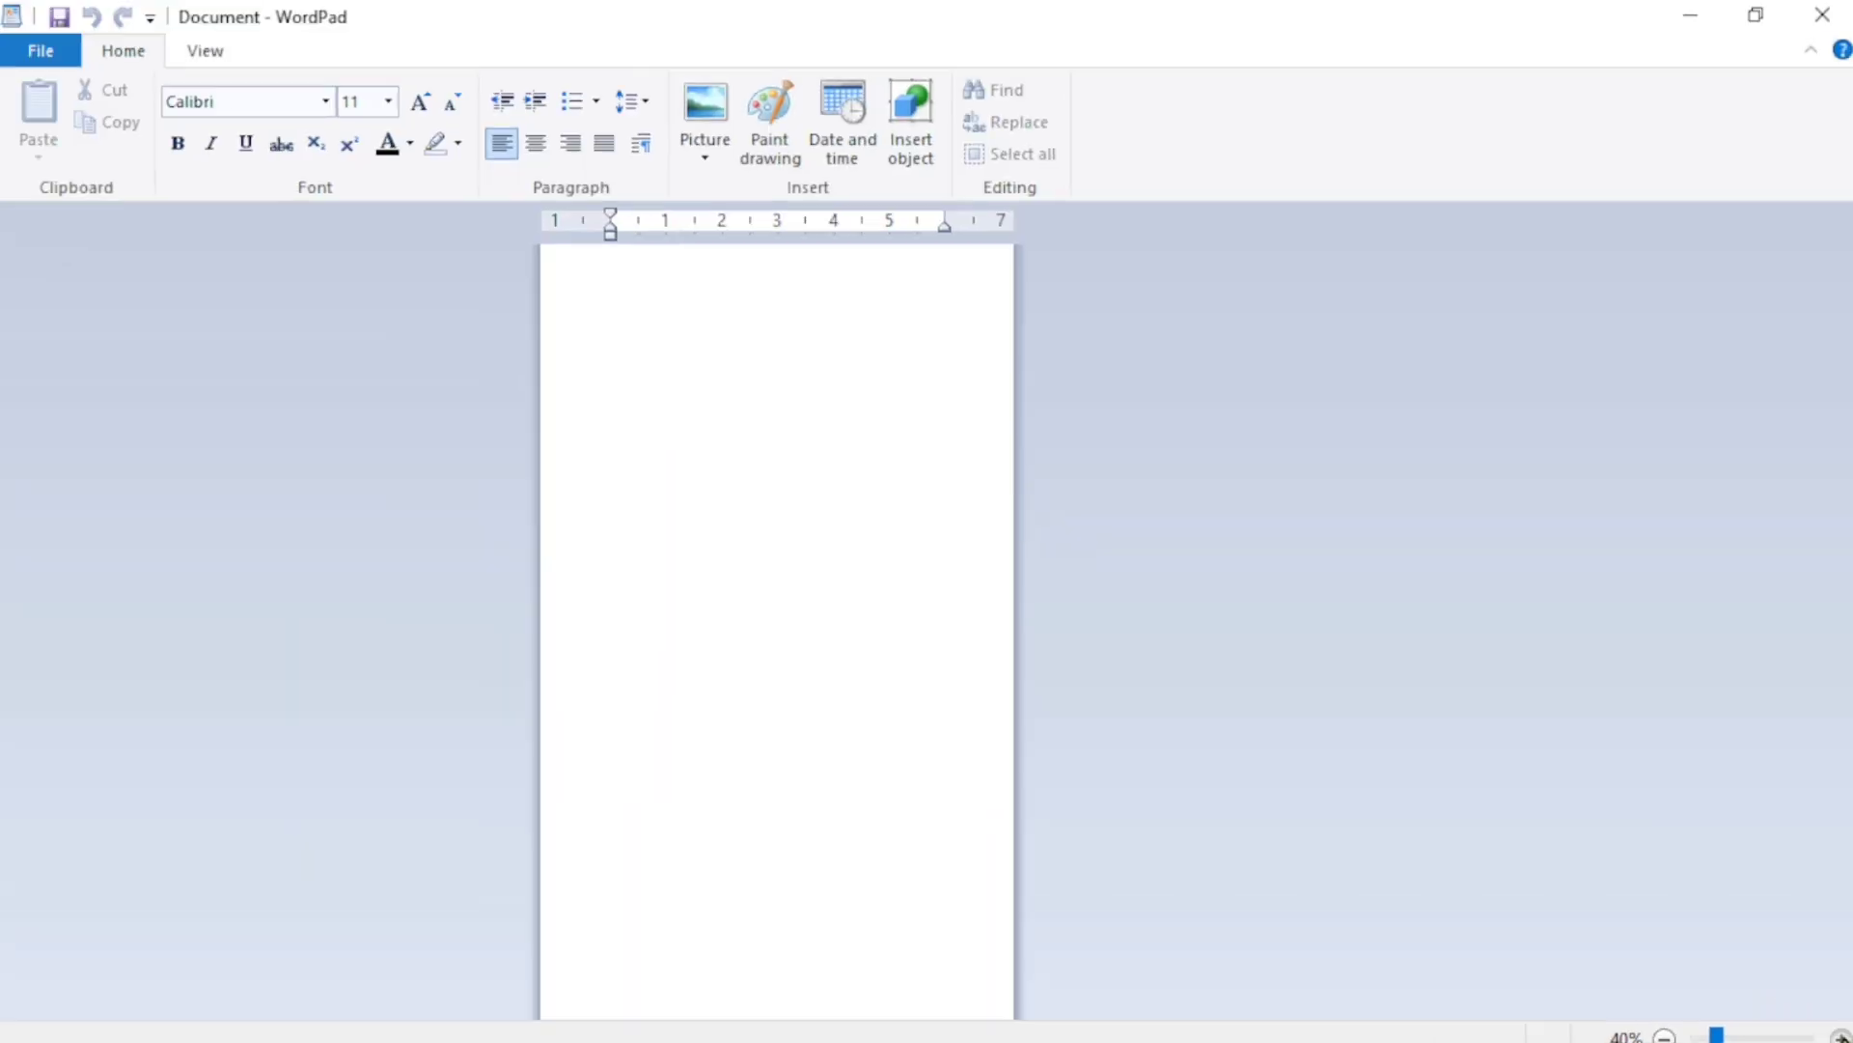
click(1841, 1035)
click(1839, 1035)
click(1840, 1035)
click(1839, 1035)
click(1840, 1035)
click(1840, 1035)
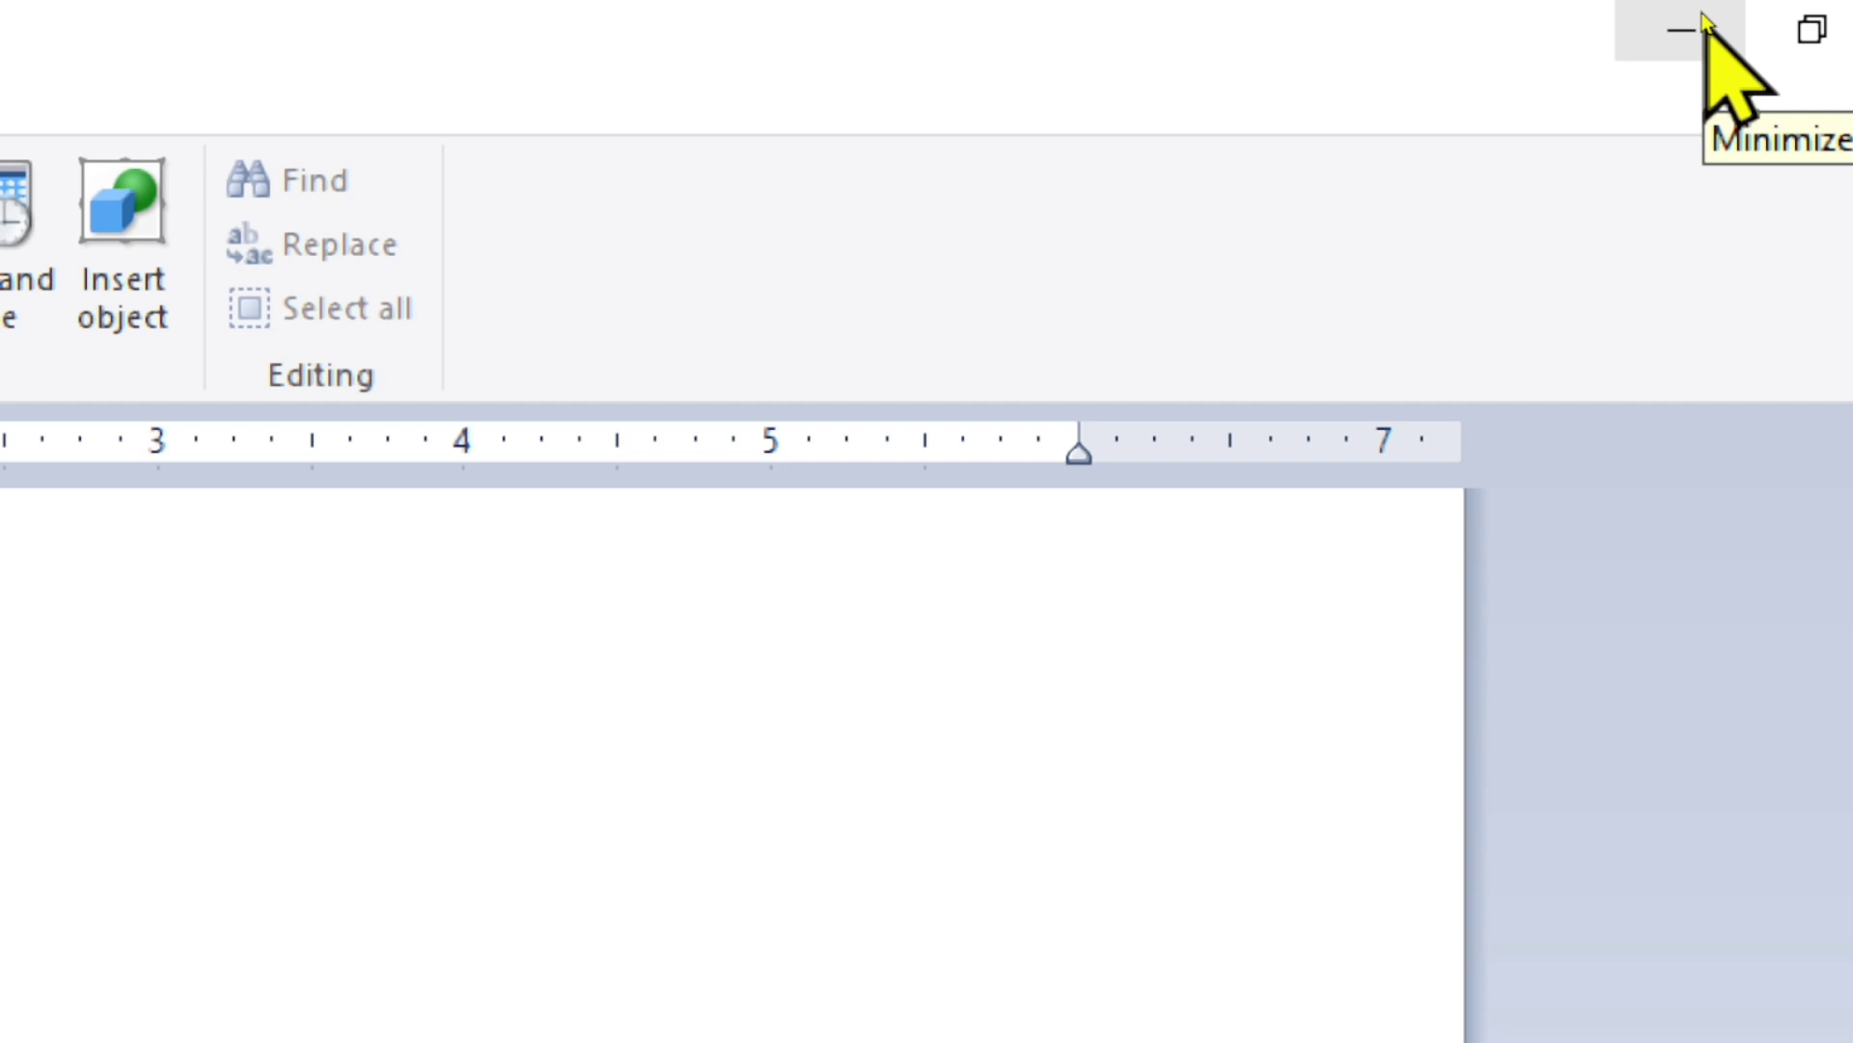
Minimize and reopen the WordPad window, and switch it to its smaller size and back to full screen.
key(super)
key(super)
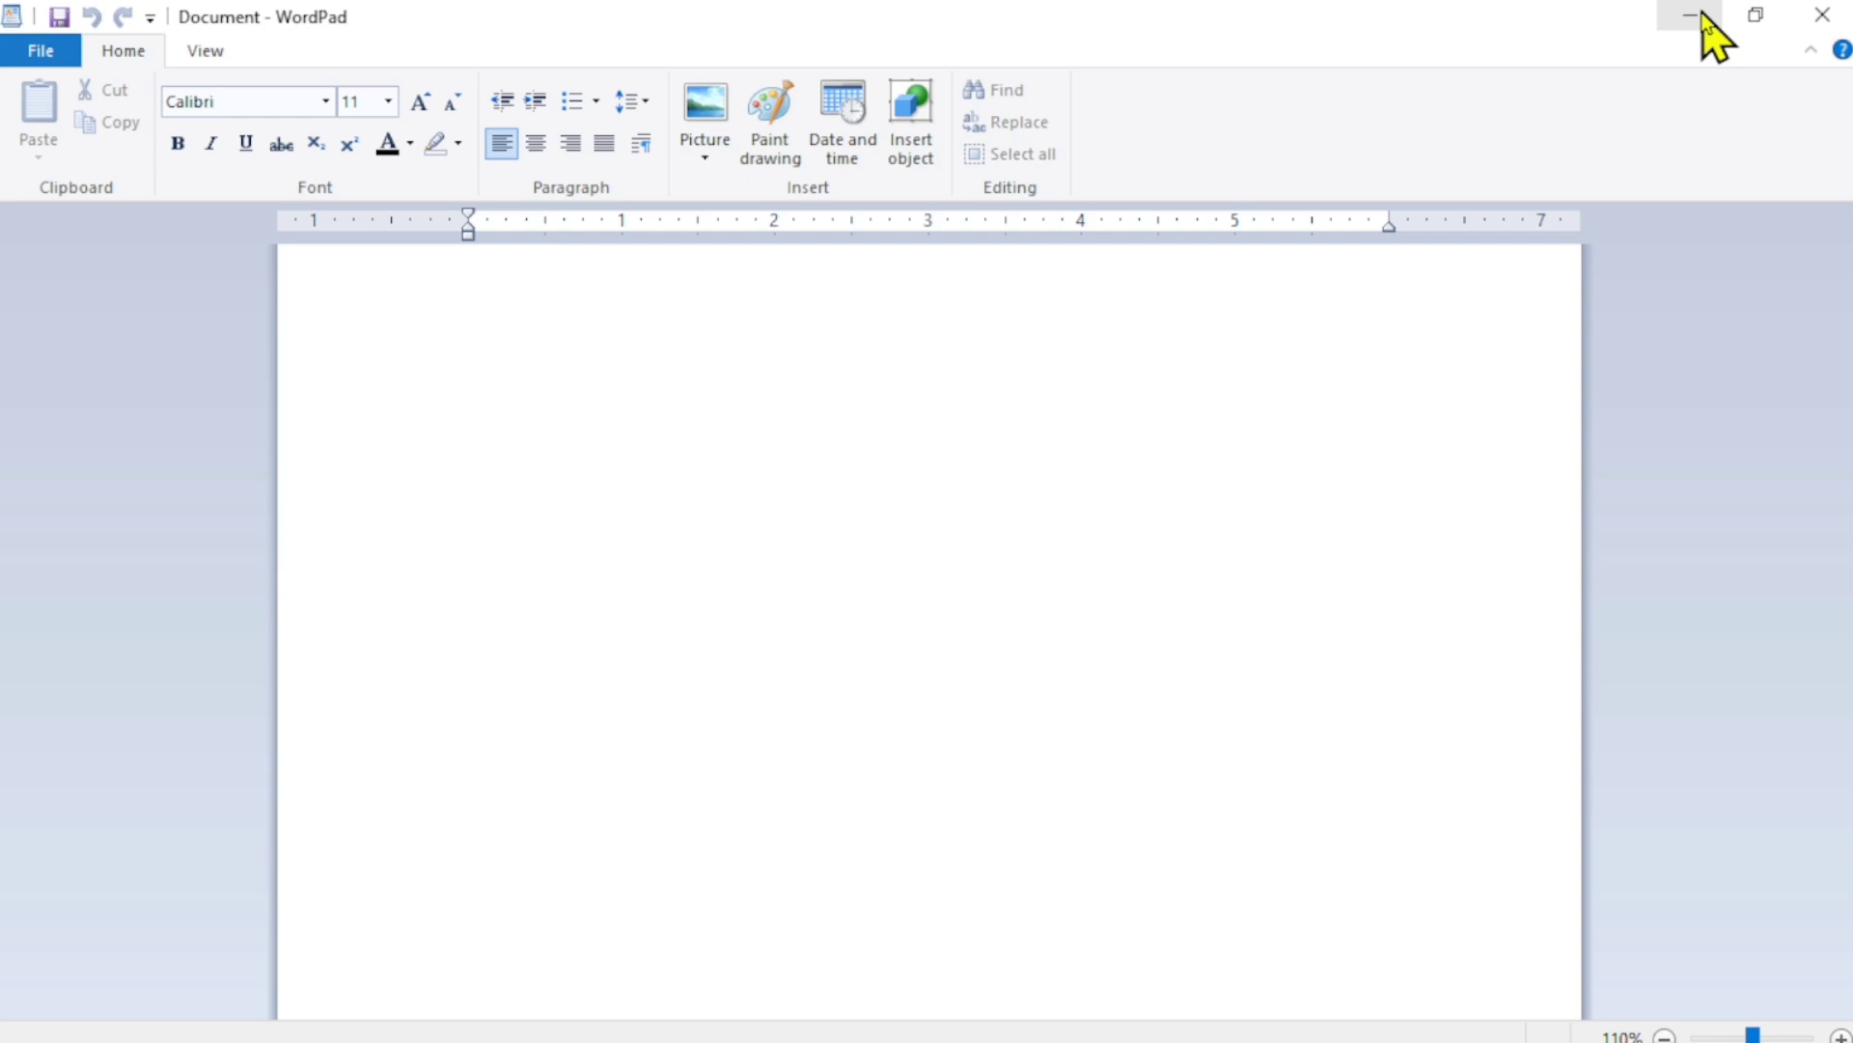
click(1703, 20)
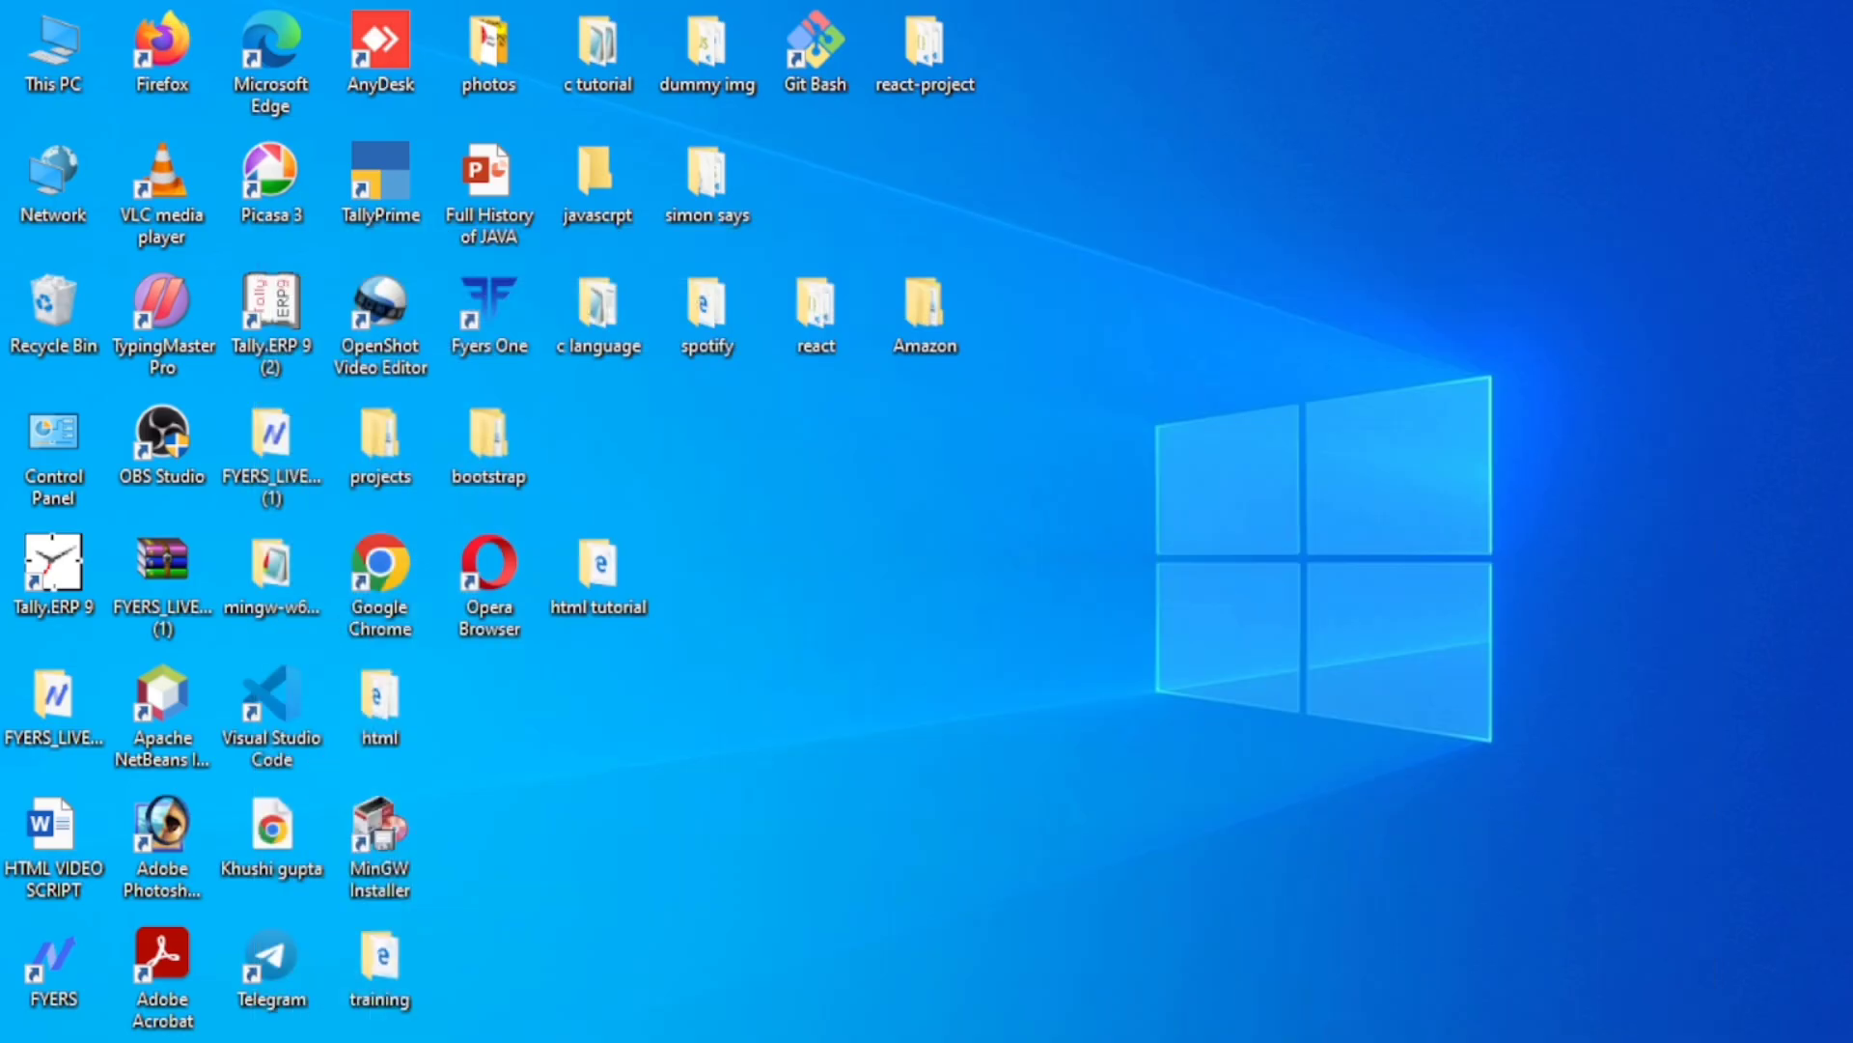
click(1175, 1041)
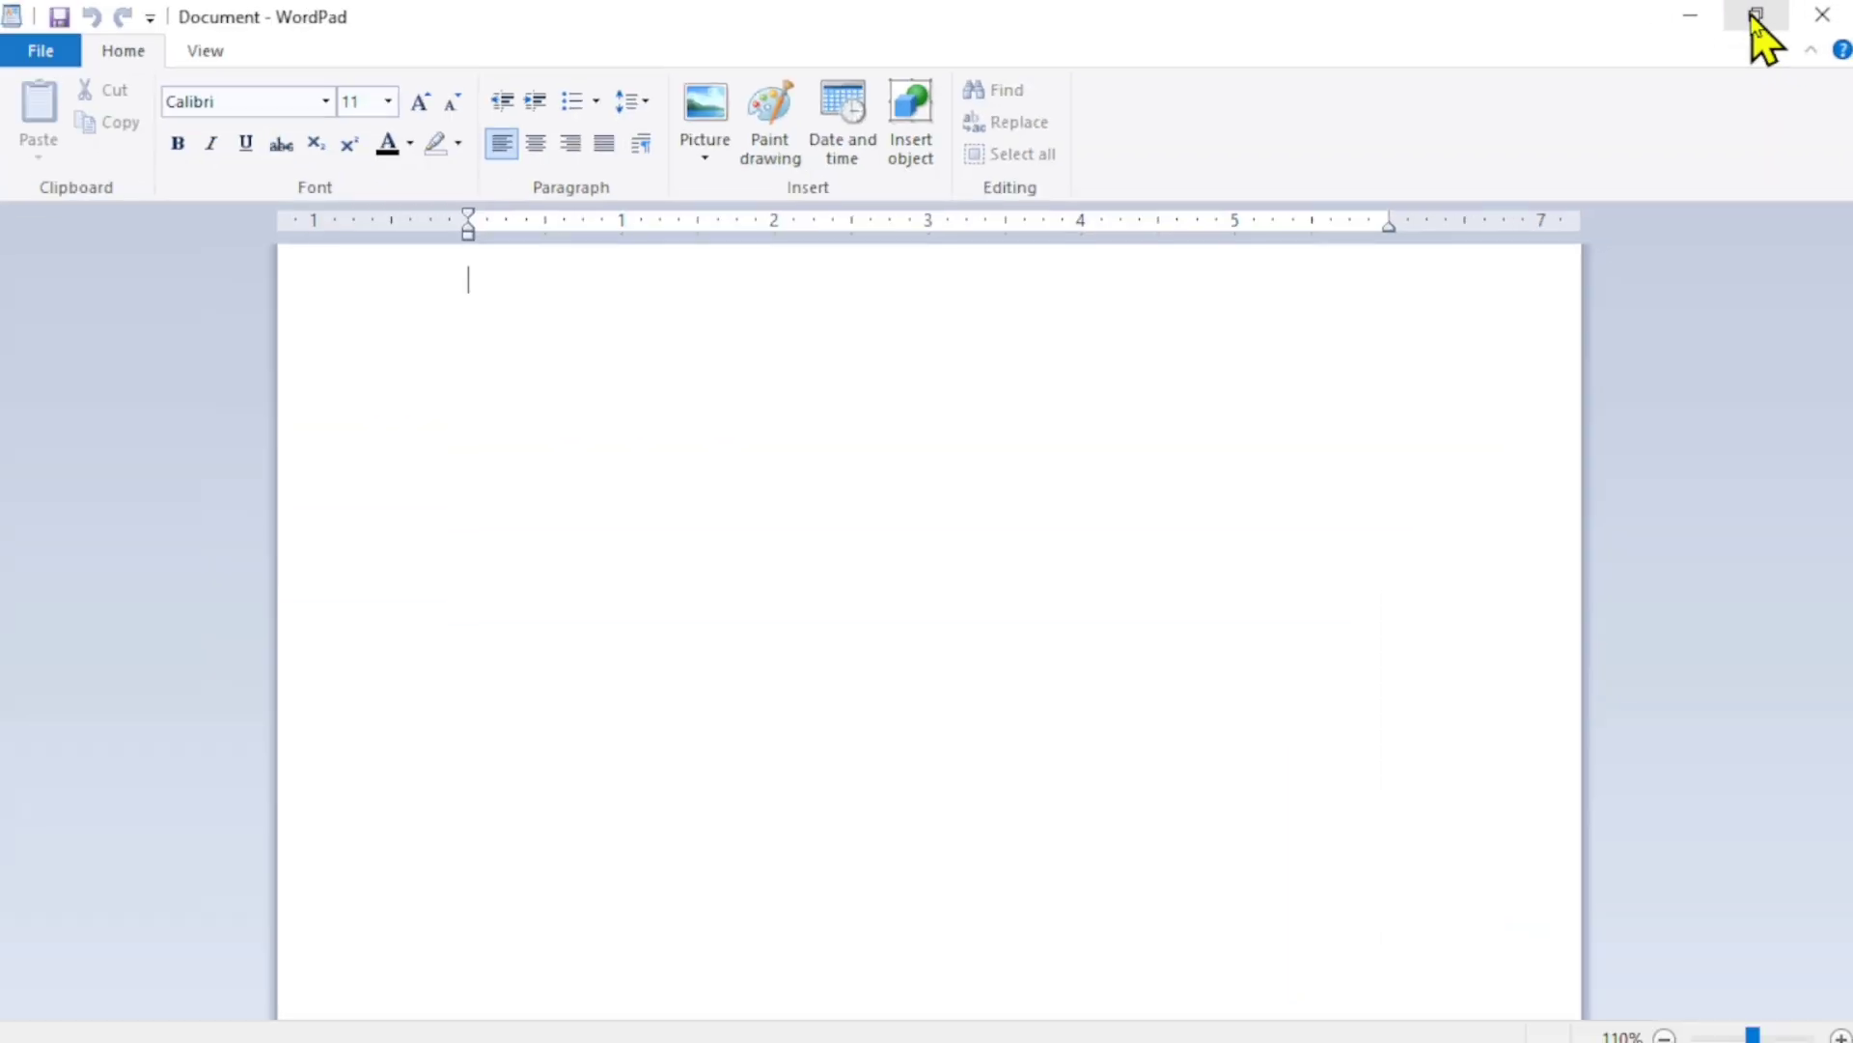
click(1753, 21)
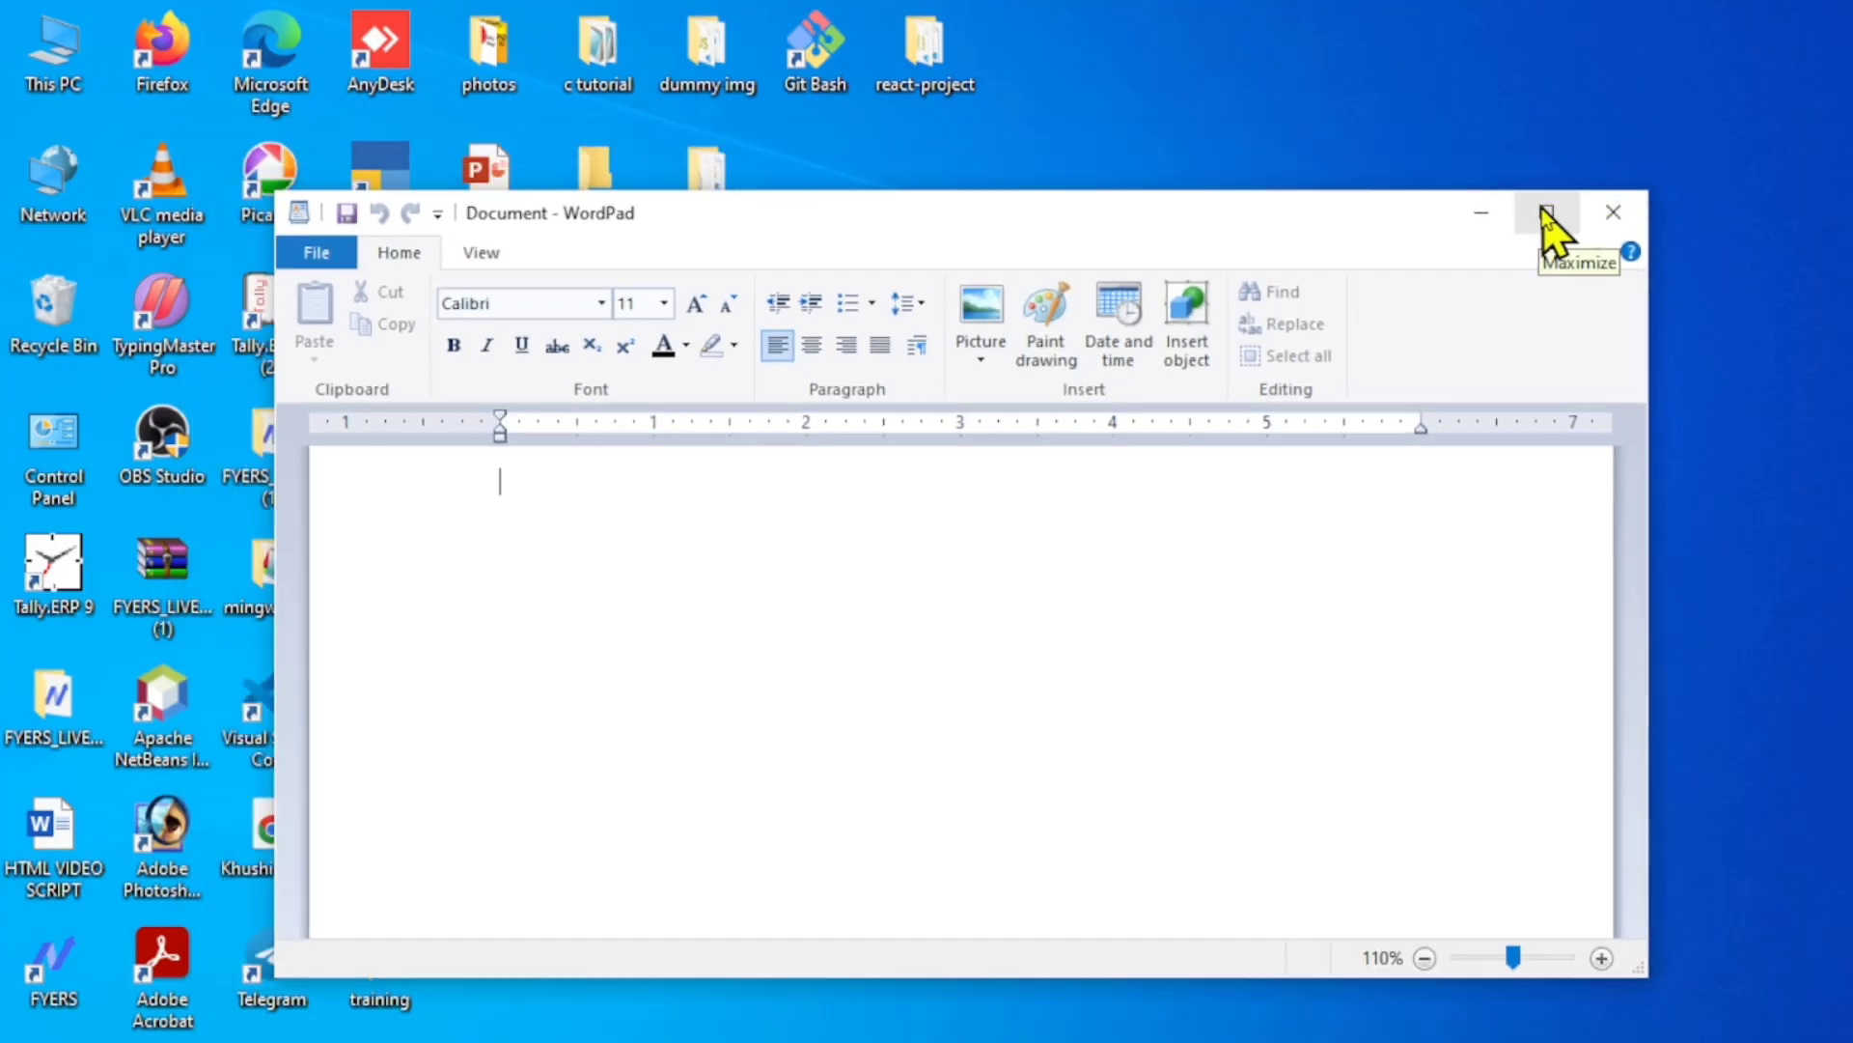
click(1546, 224)
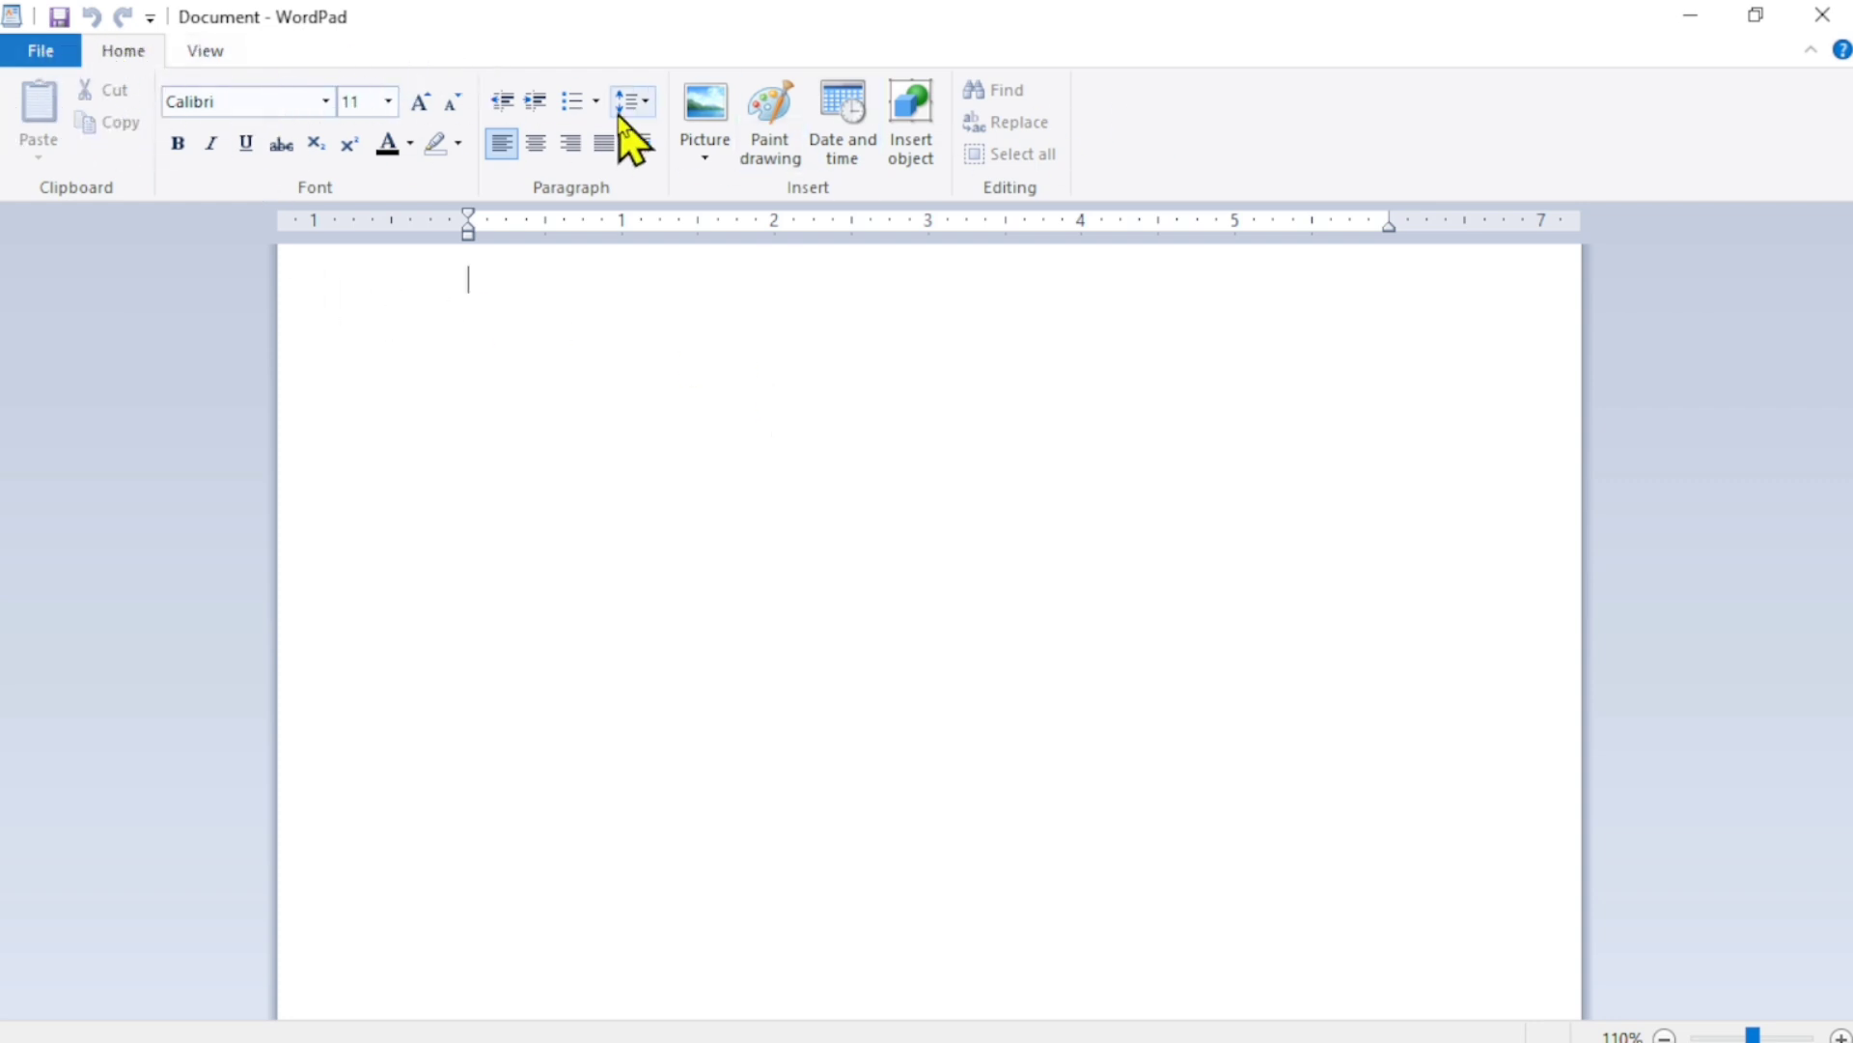
Examine the command groups offered under View, Home and File.
click(212, 51)
click(142, 55)
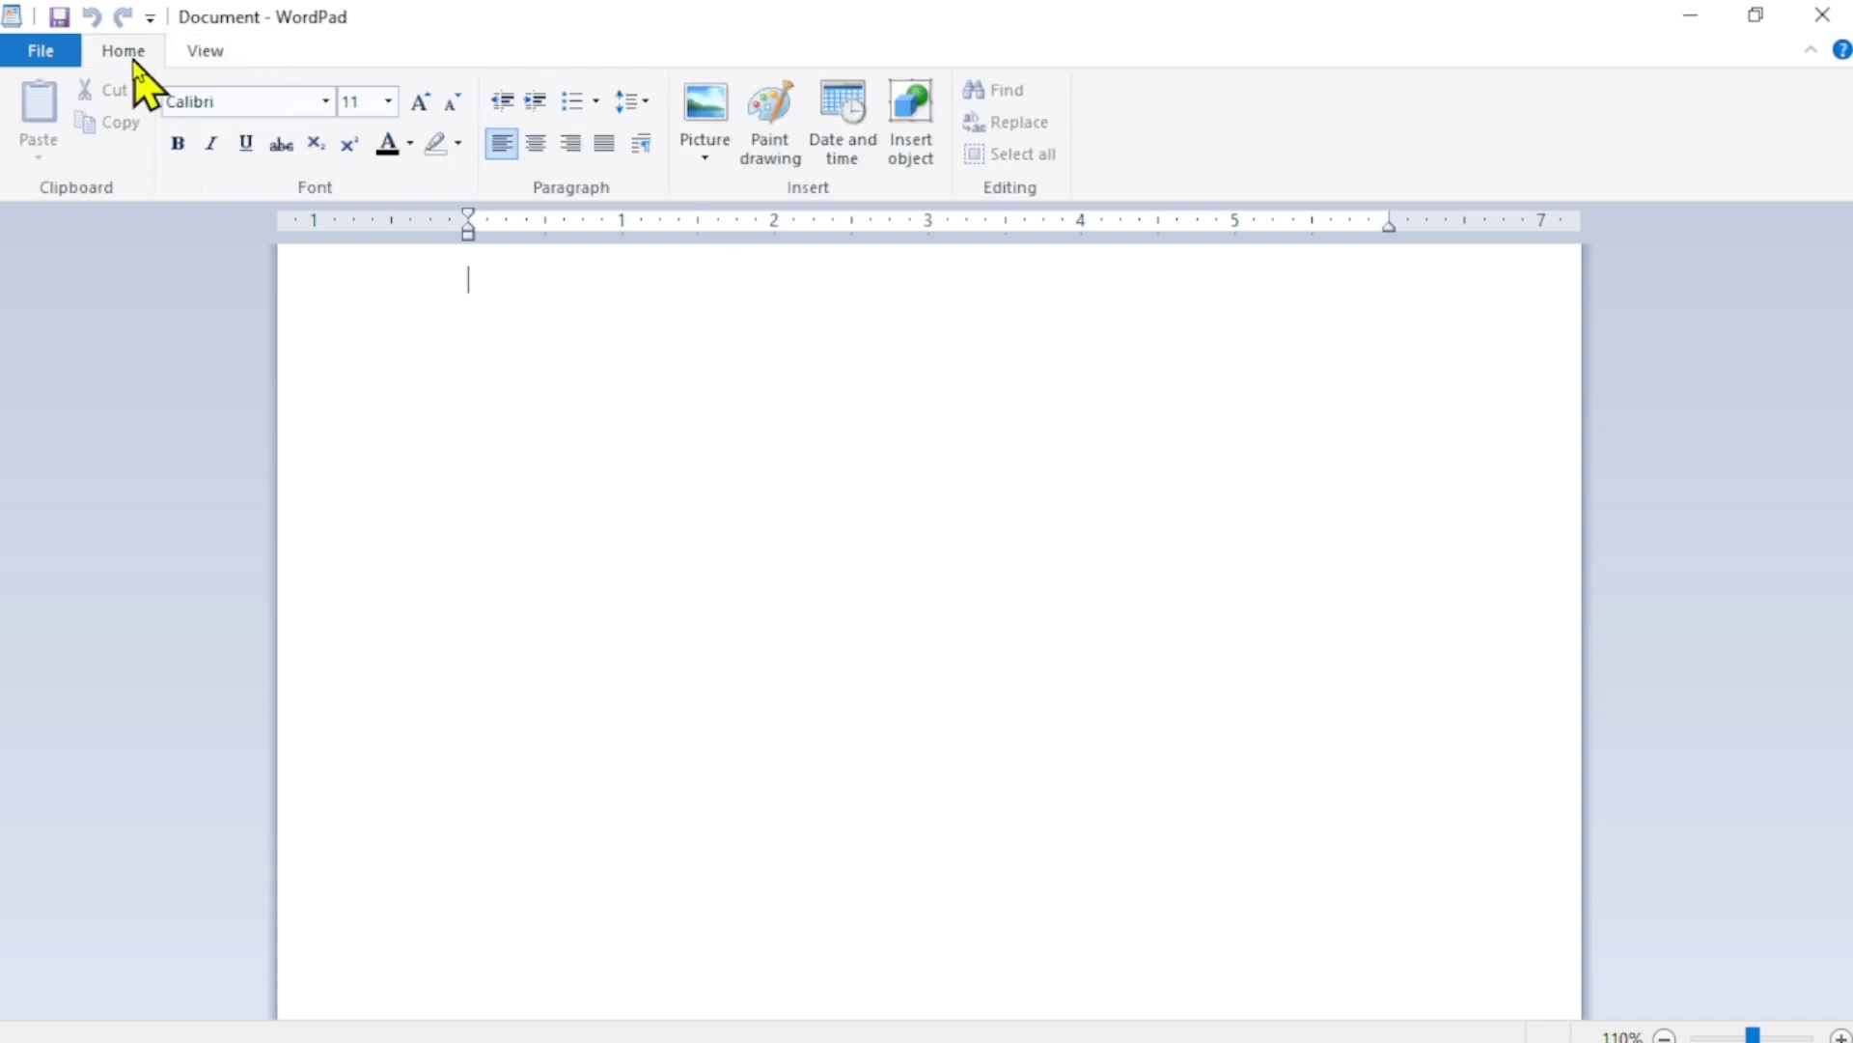
click(31, 53)
click(56, 47)
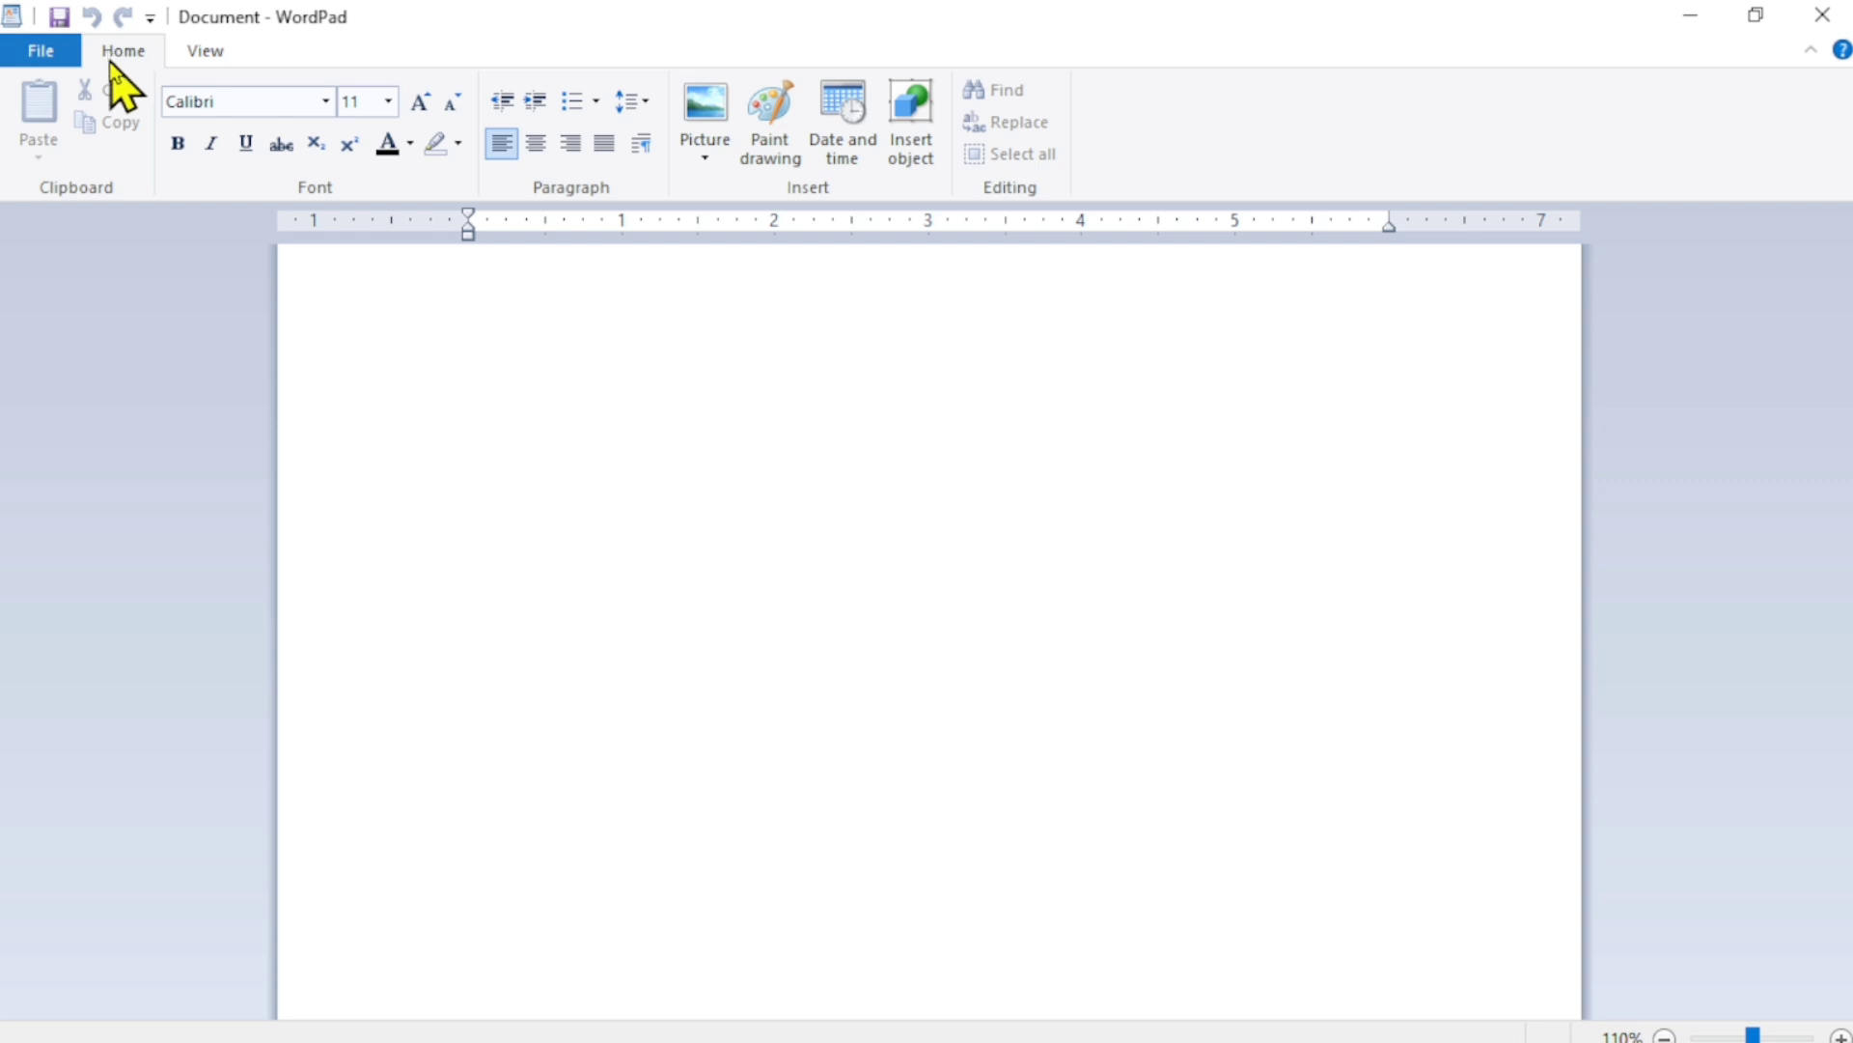
click(208, 58)
click(123, 54)
Enter "hello!!" on the first line of the blank document and "Welcome to quick Compute." on the line below.
drag(480, 274, 944, 753)
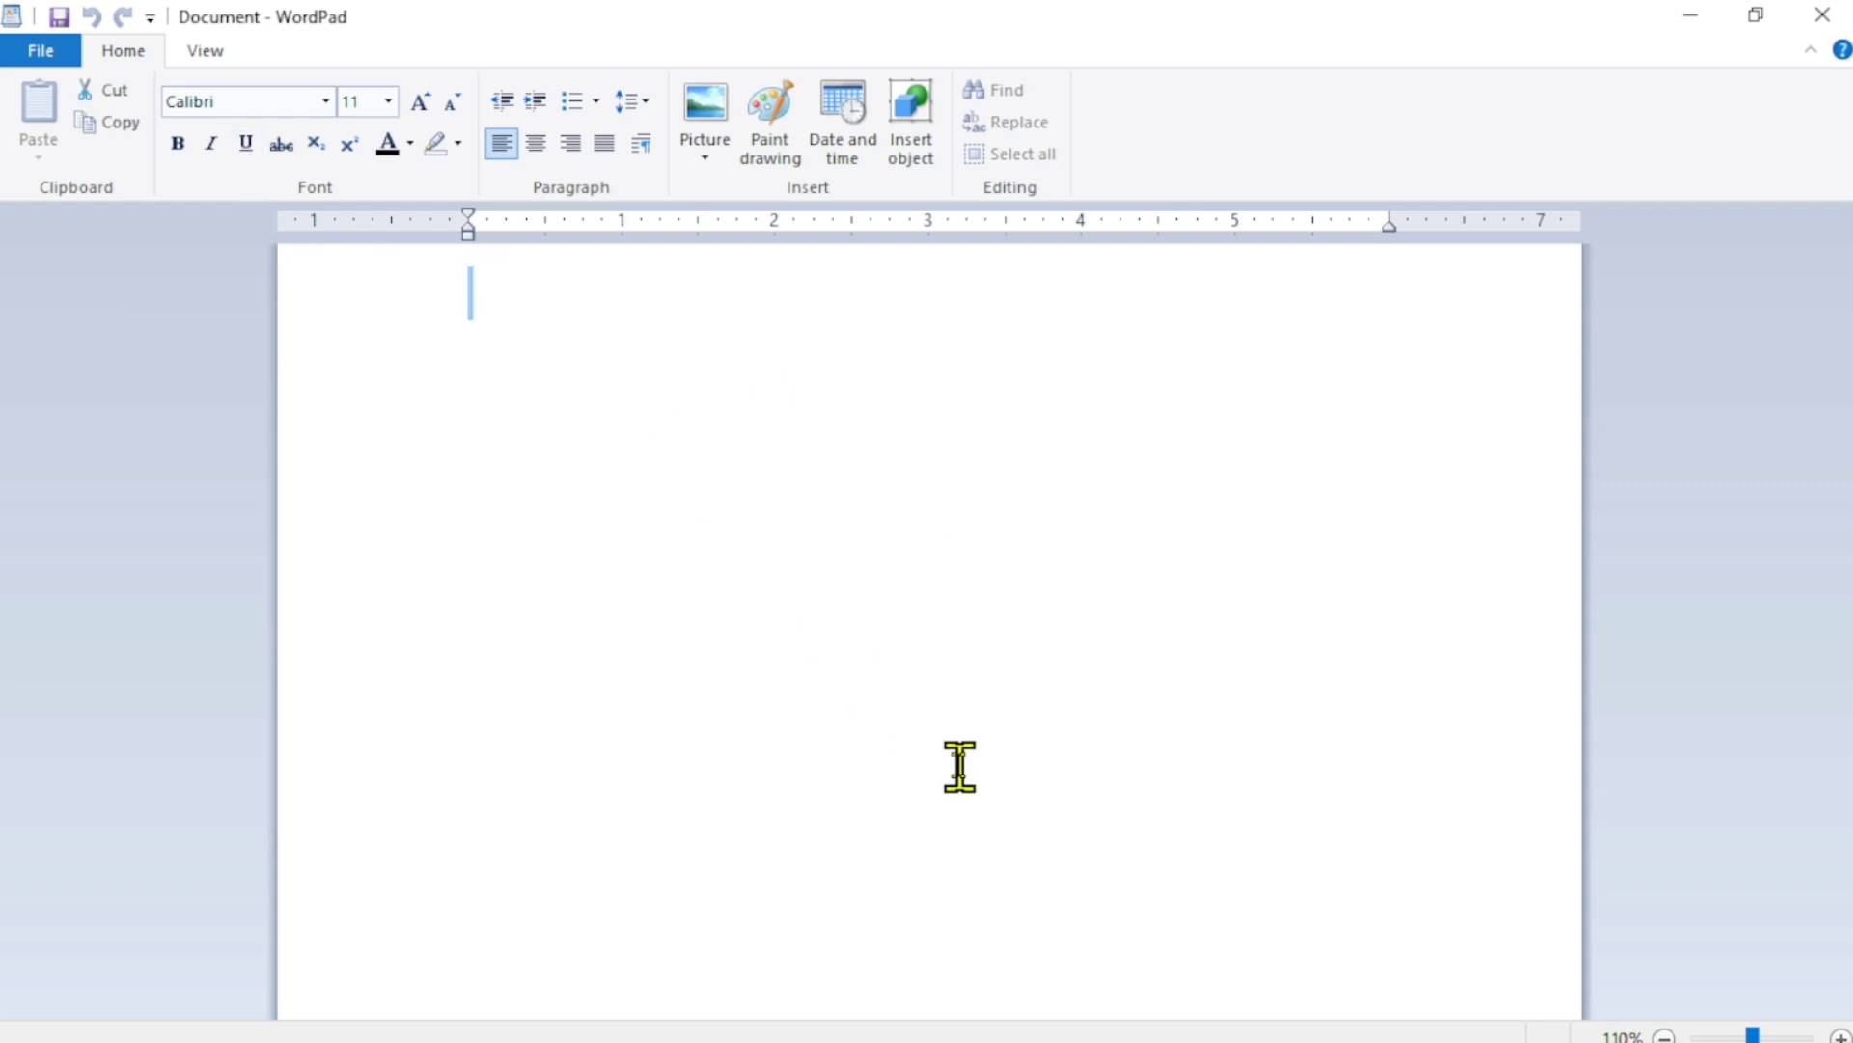
click(507, 284)
text(h)
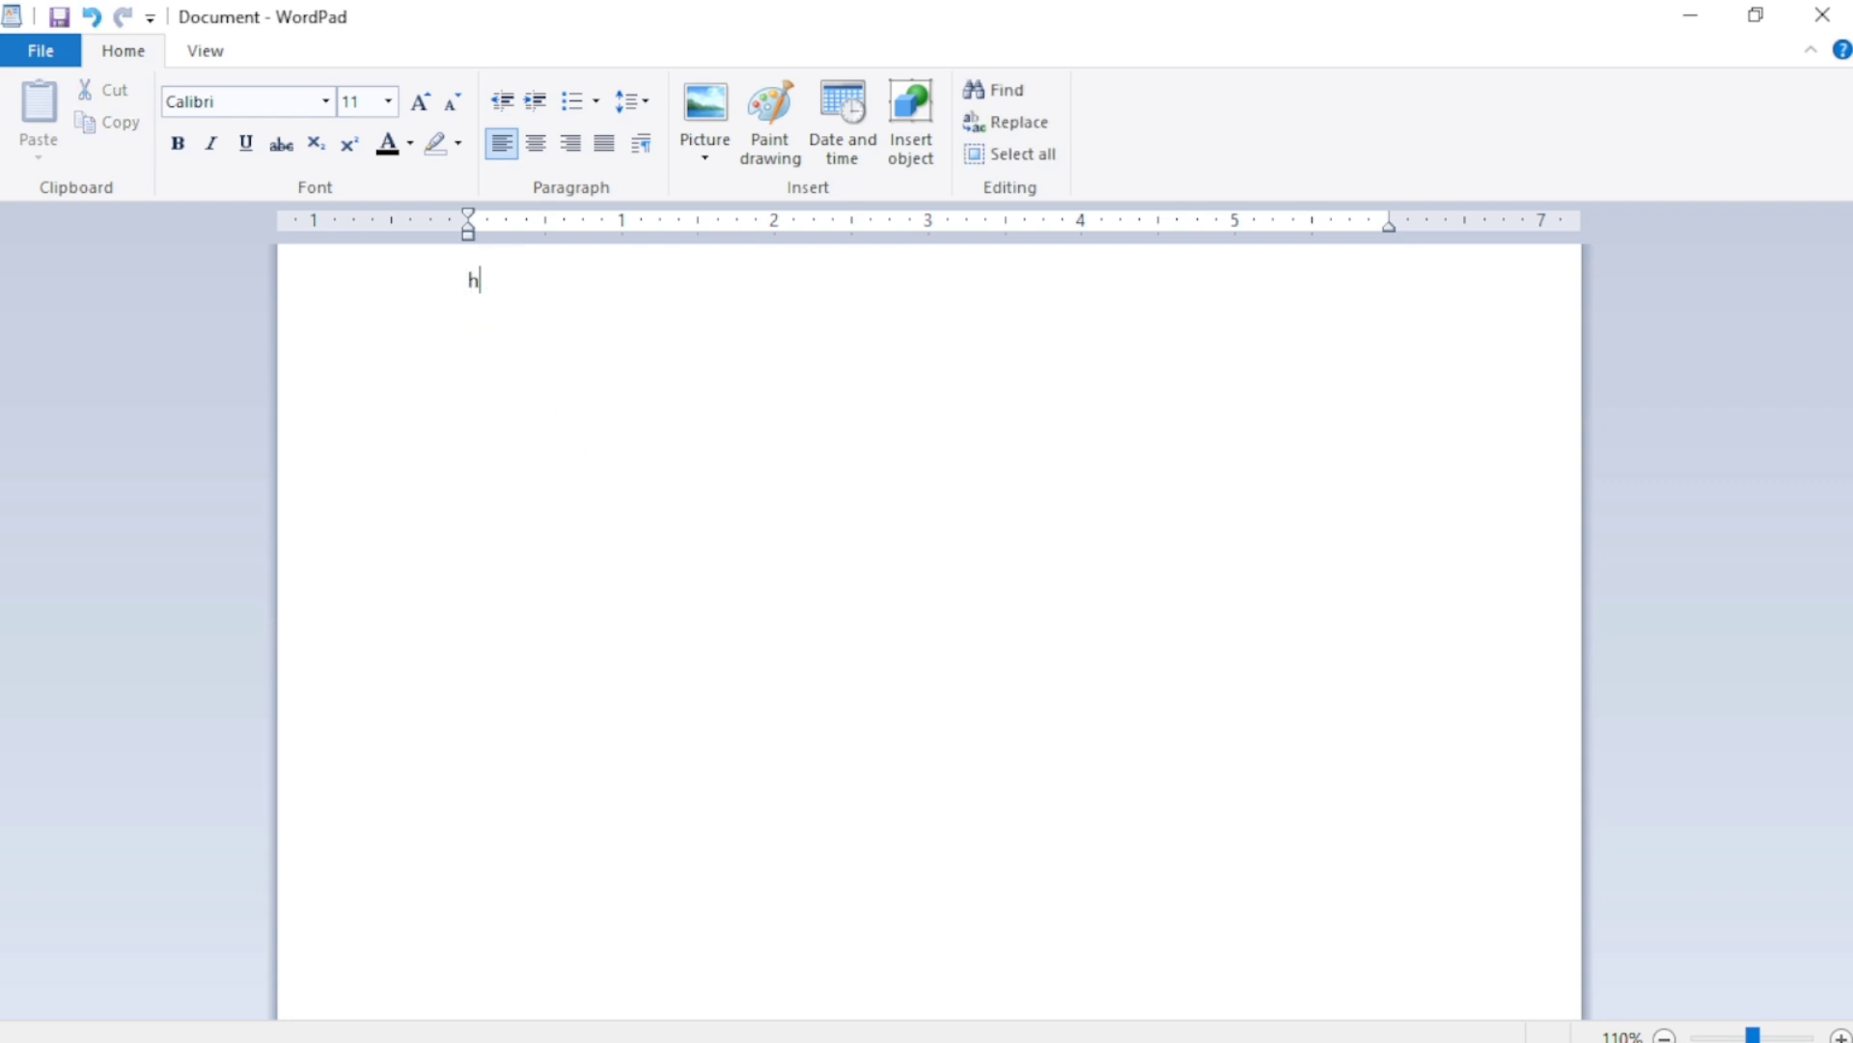
text(ello)
text(!!)
key(Return)
text(Welcome to quick Compute.)
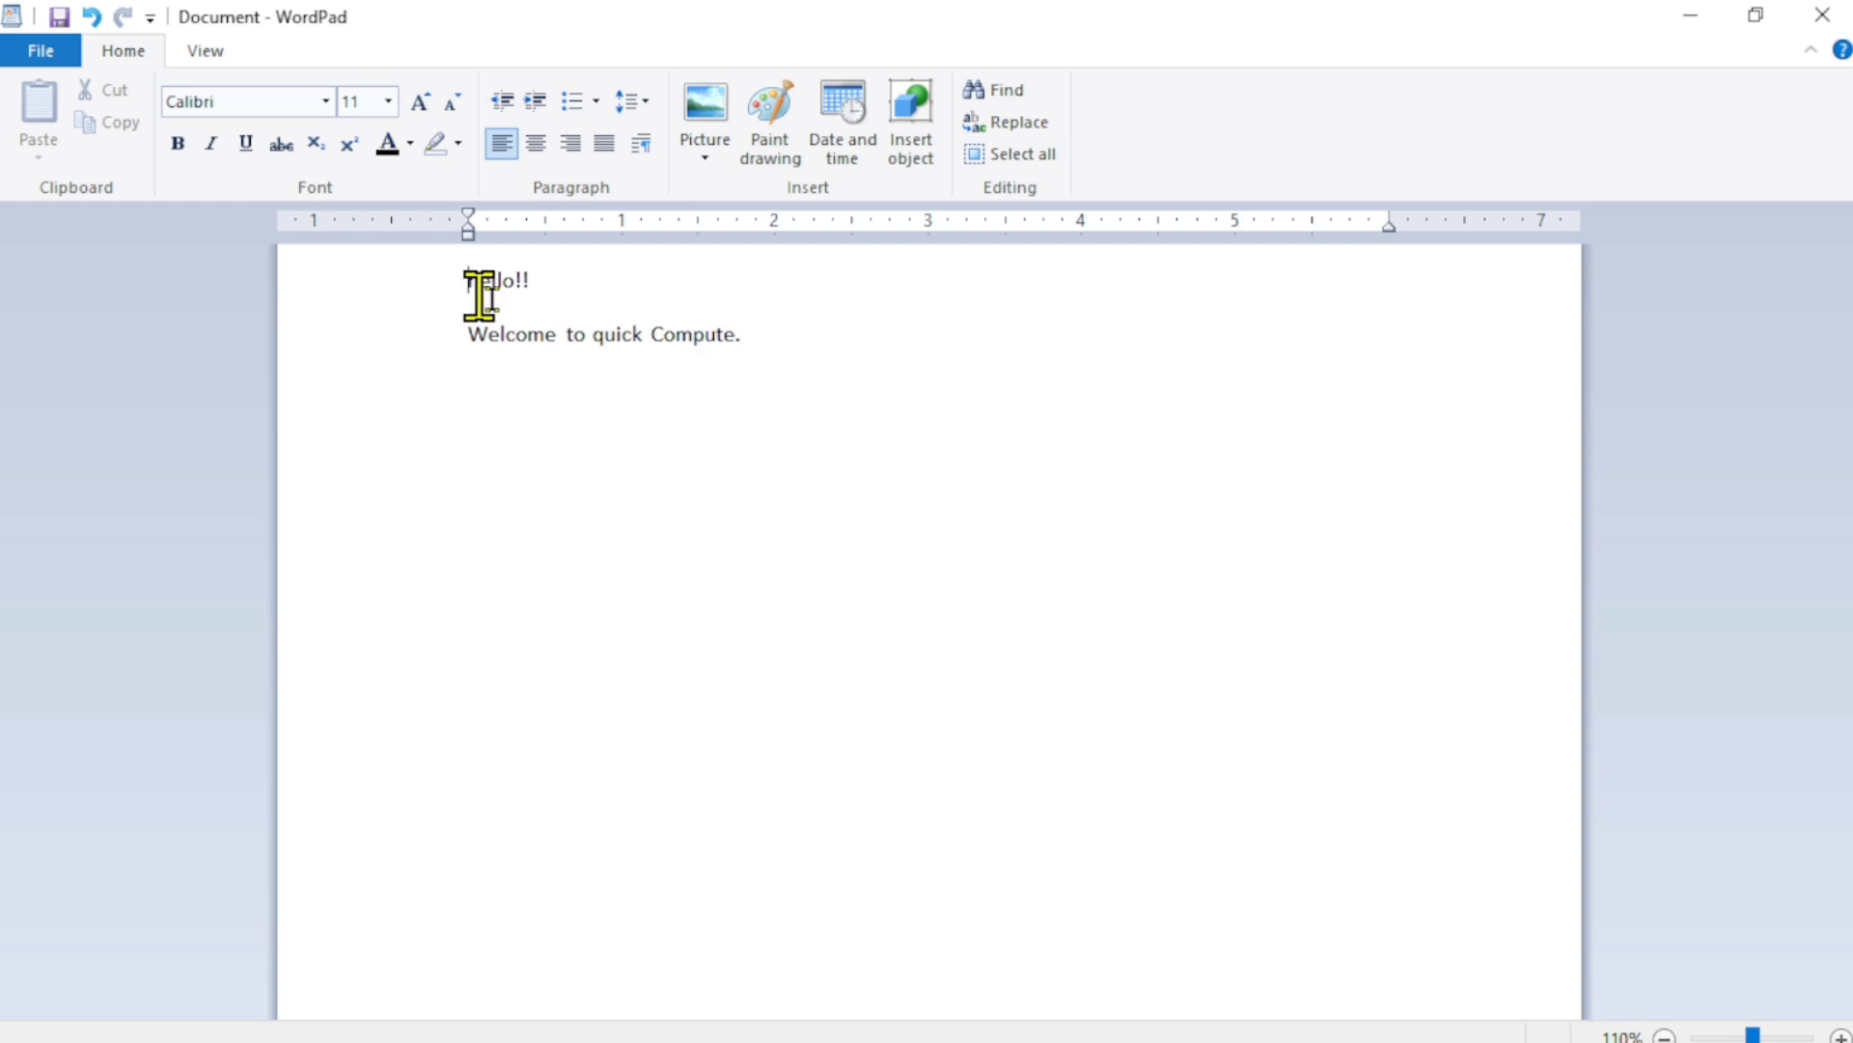
Set the font size of the word "hello" to 22.
drag(474, 289, 738, 336)
click(563, 389)
double_click(485, 280)
click(389, 102)
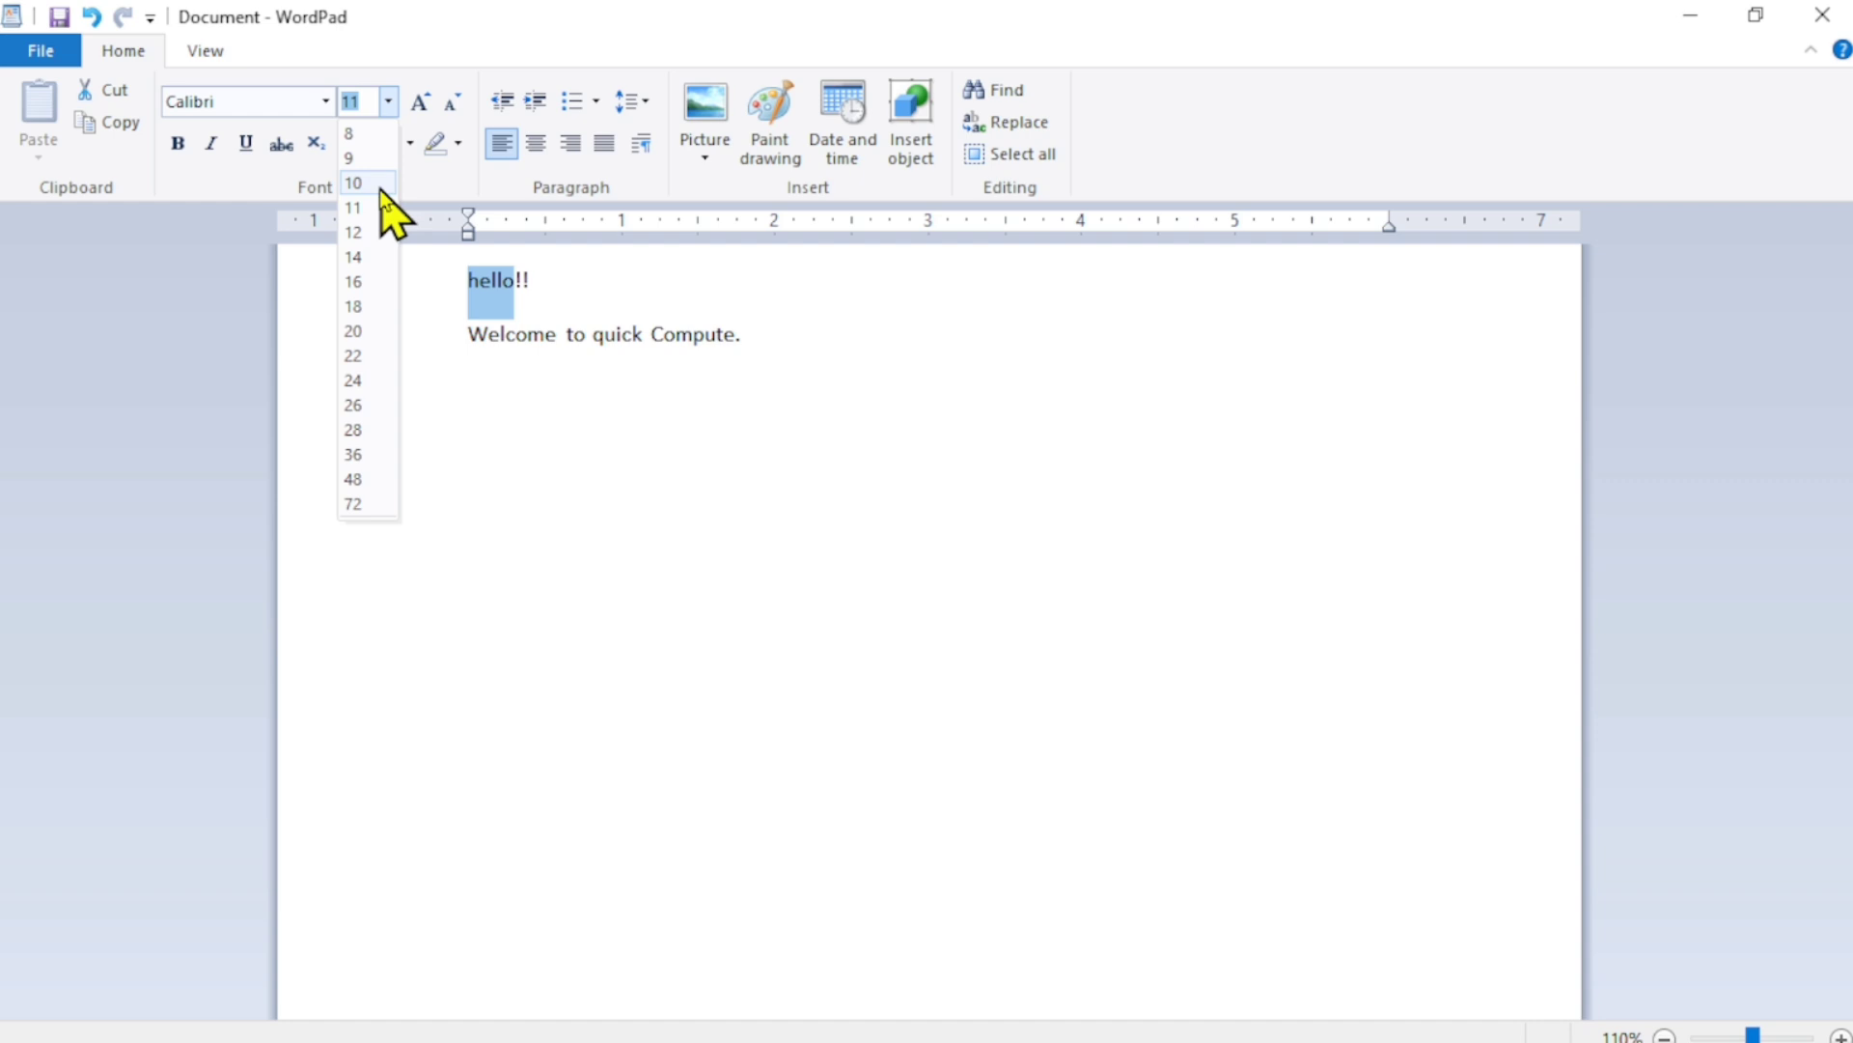
click(353, 355)
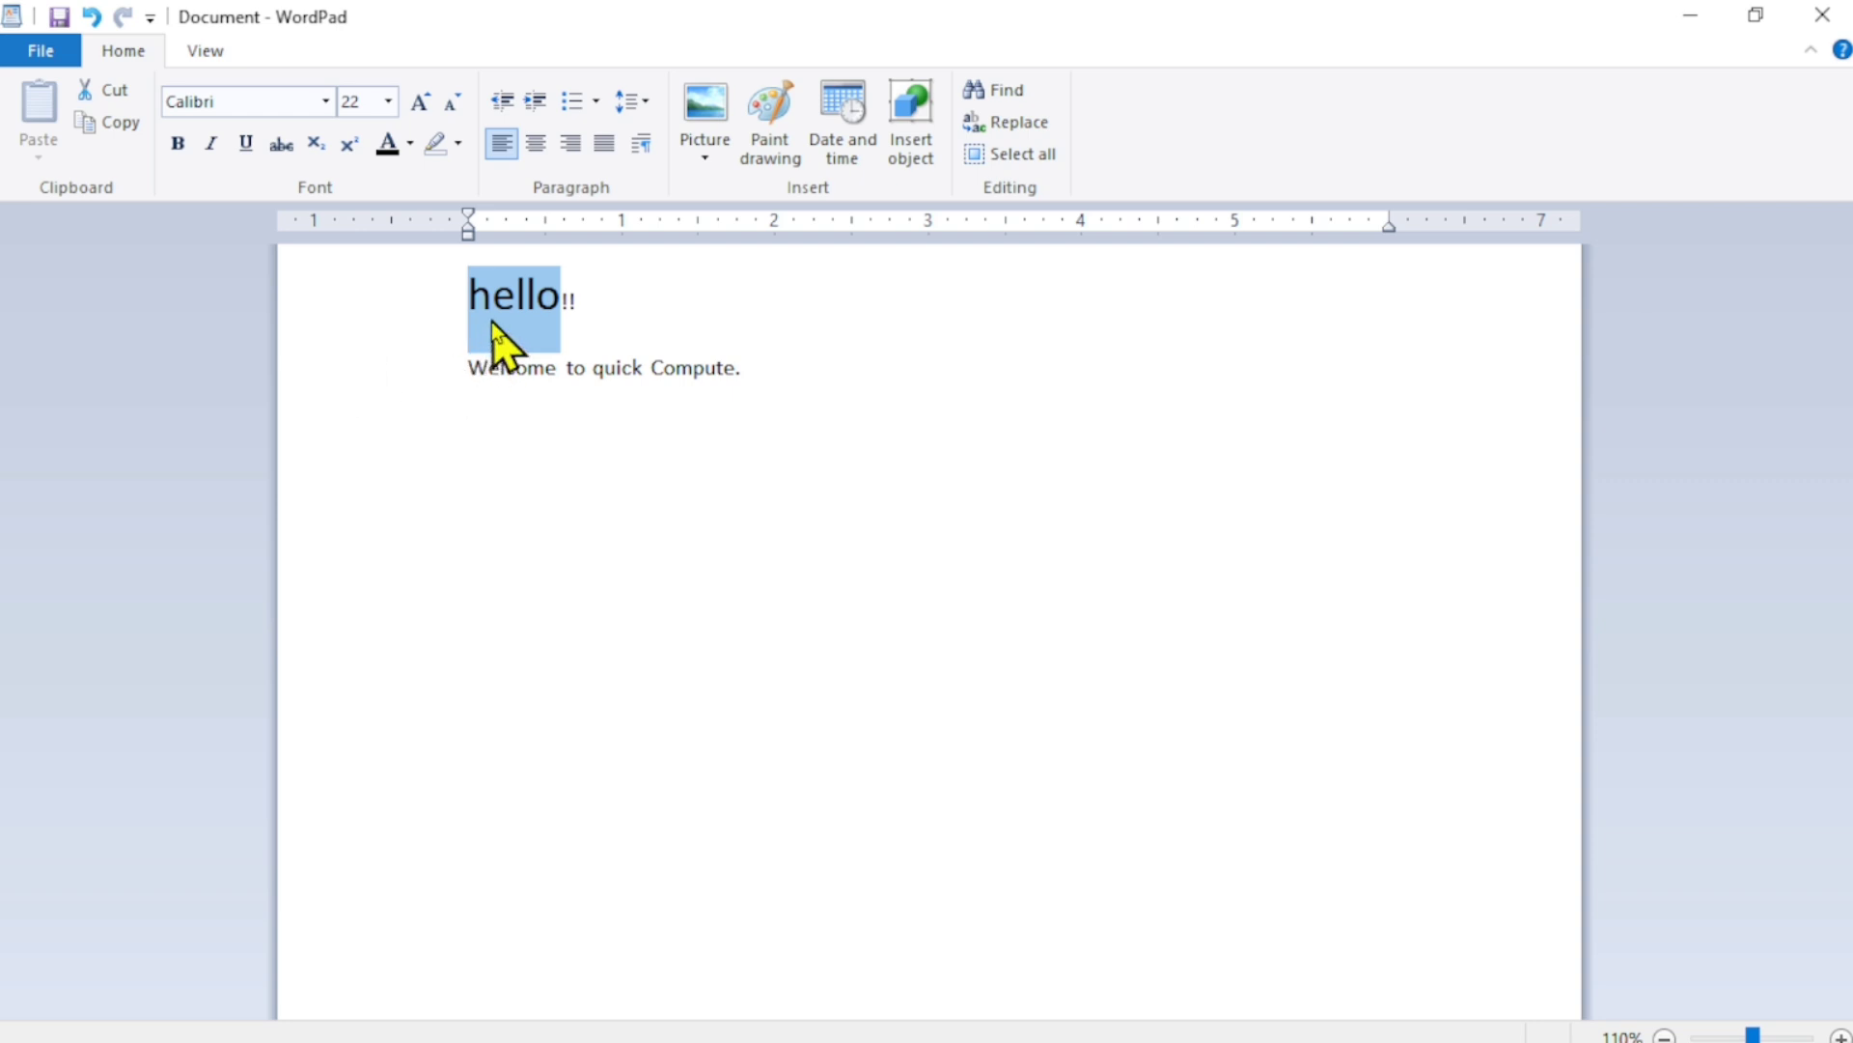
Shrink the font of the word "hello" gradually to size 11.
click(454, 101)
click(454, 102)
click(454, 101)
click(453, 102)
click(454, 101)
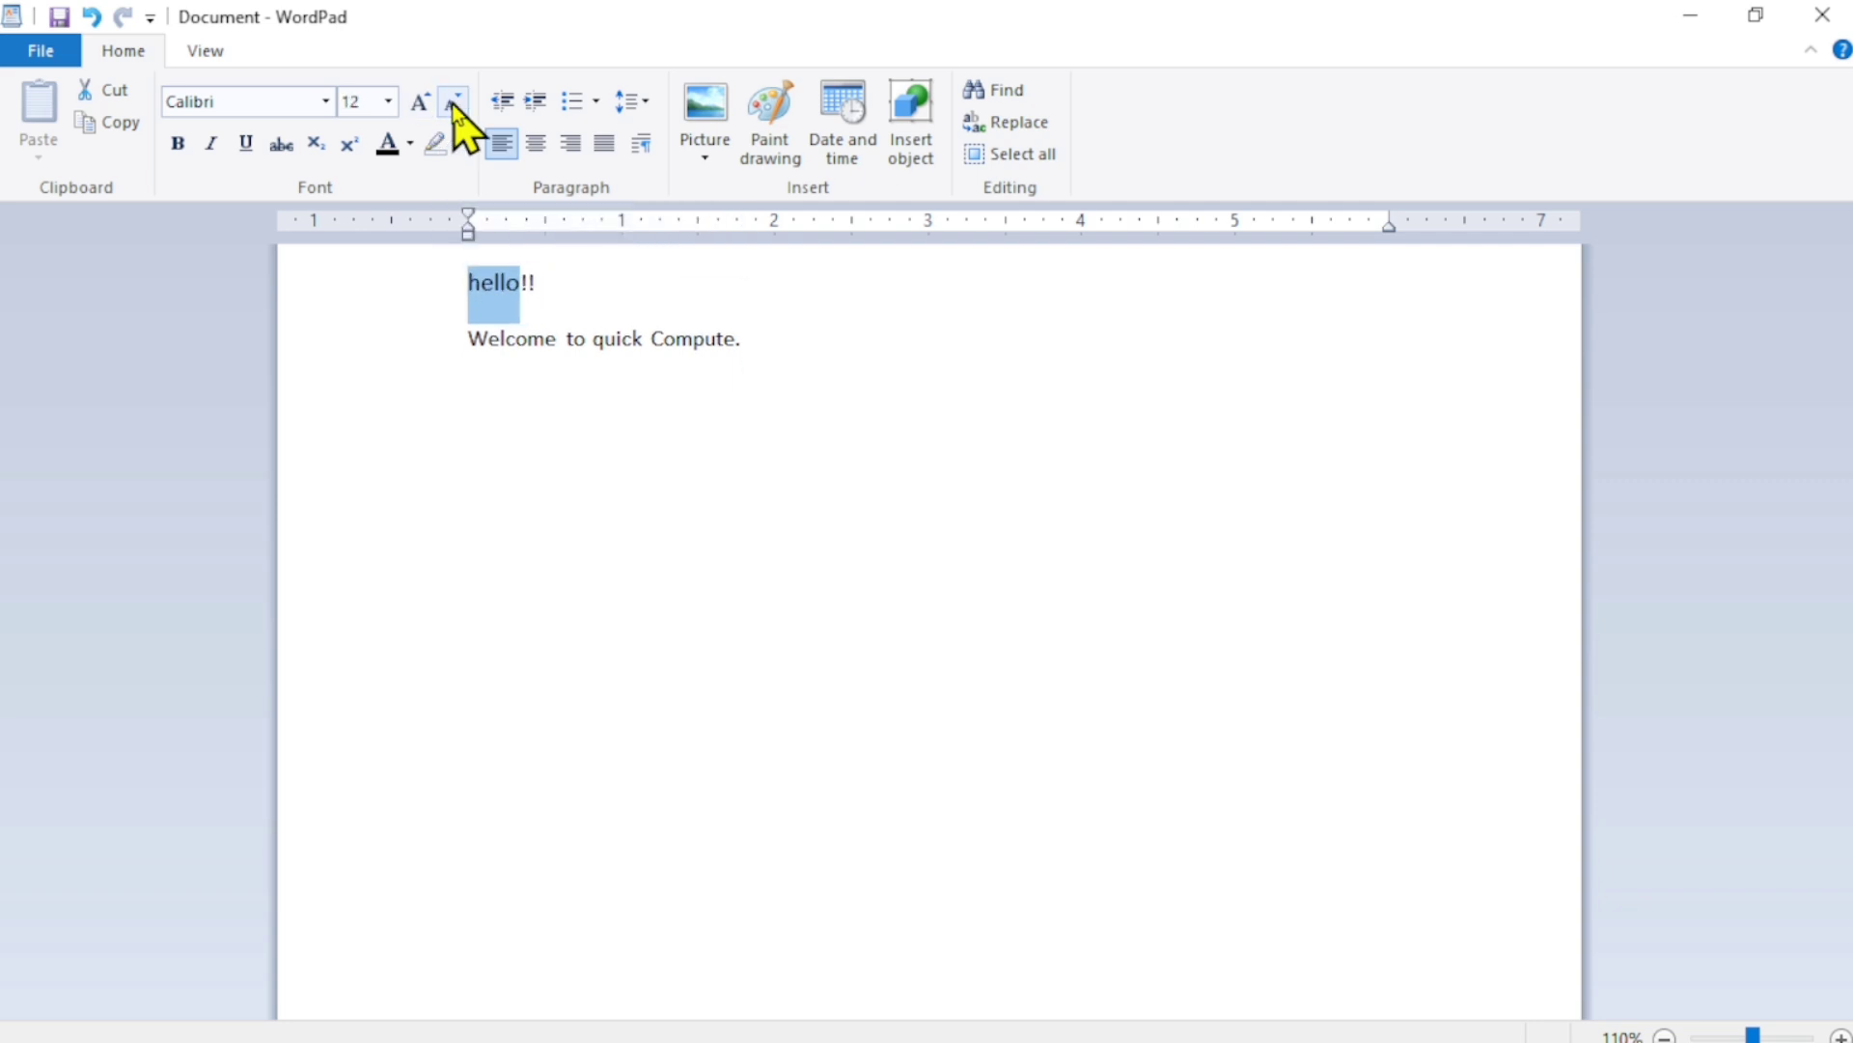
click(454, 101)
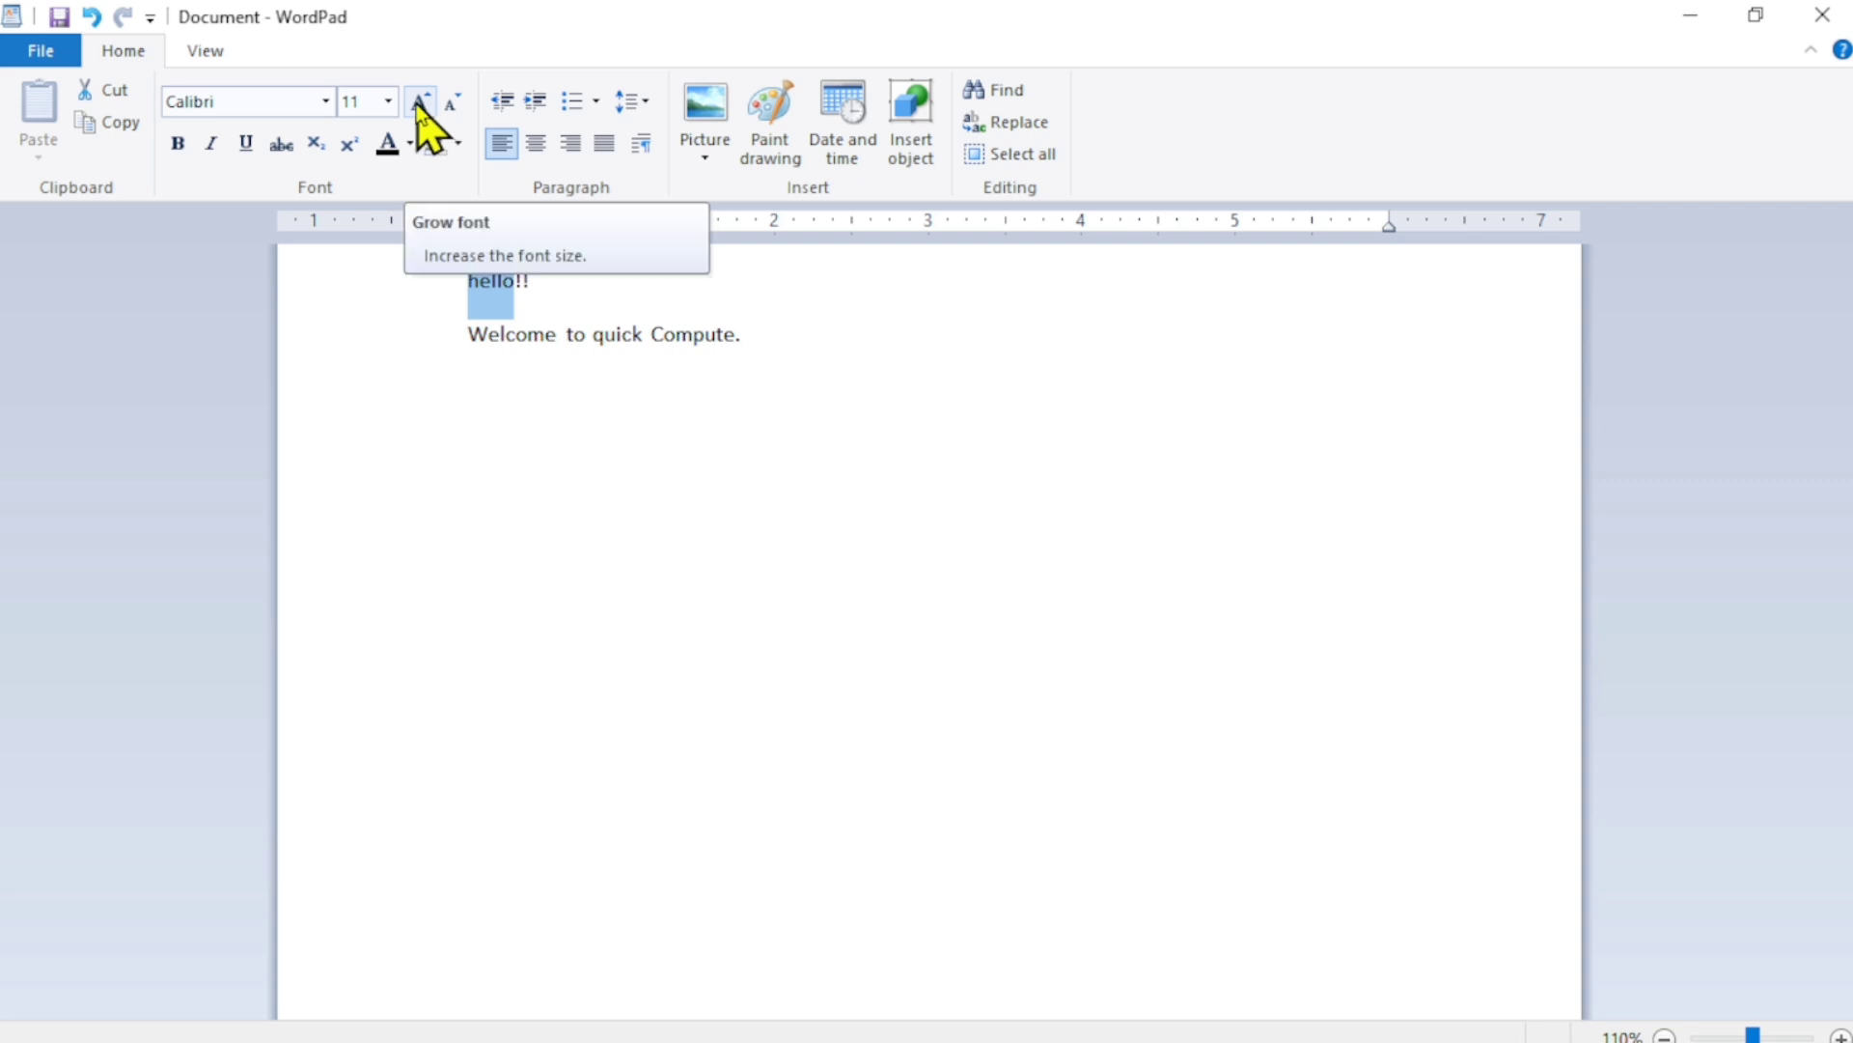
Grow the font of the word "hello" gradually to about size 140.
click(419, 102)
click(419, 102)
click(419, 103)
click(419, 102)
click(419, 102)
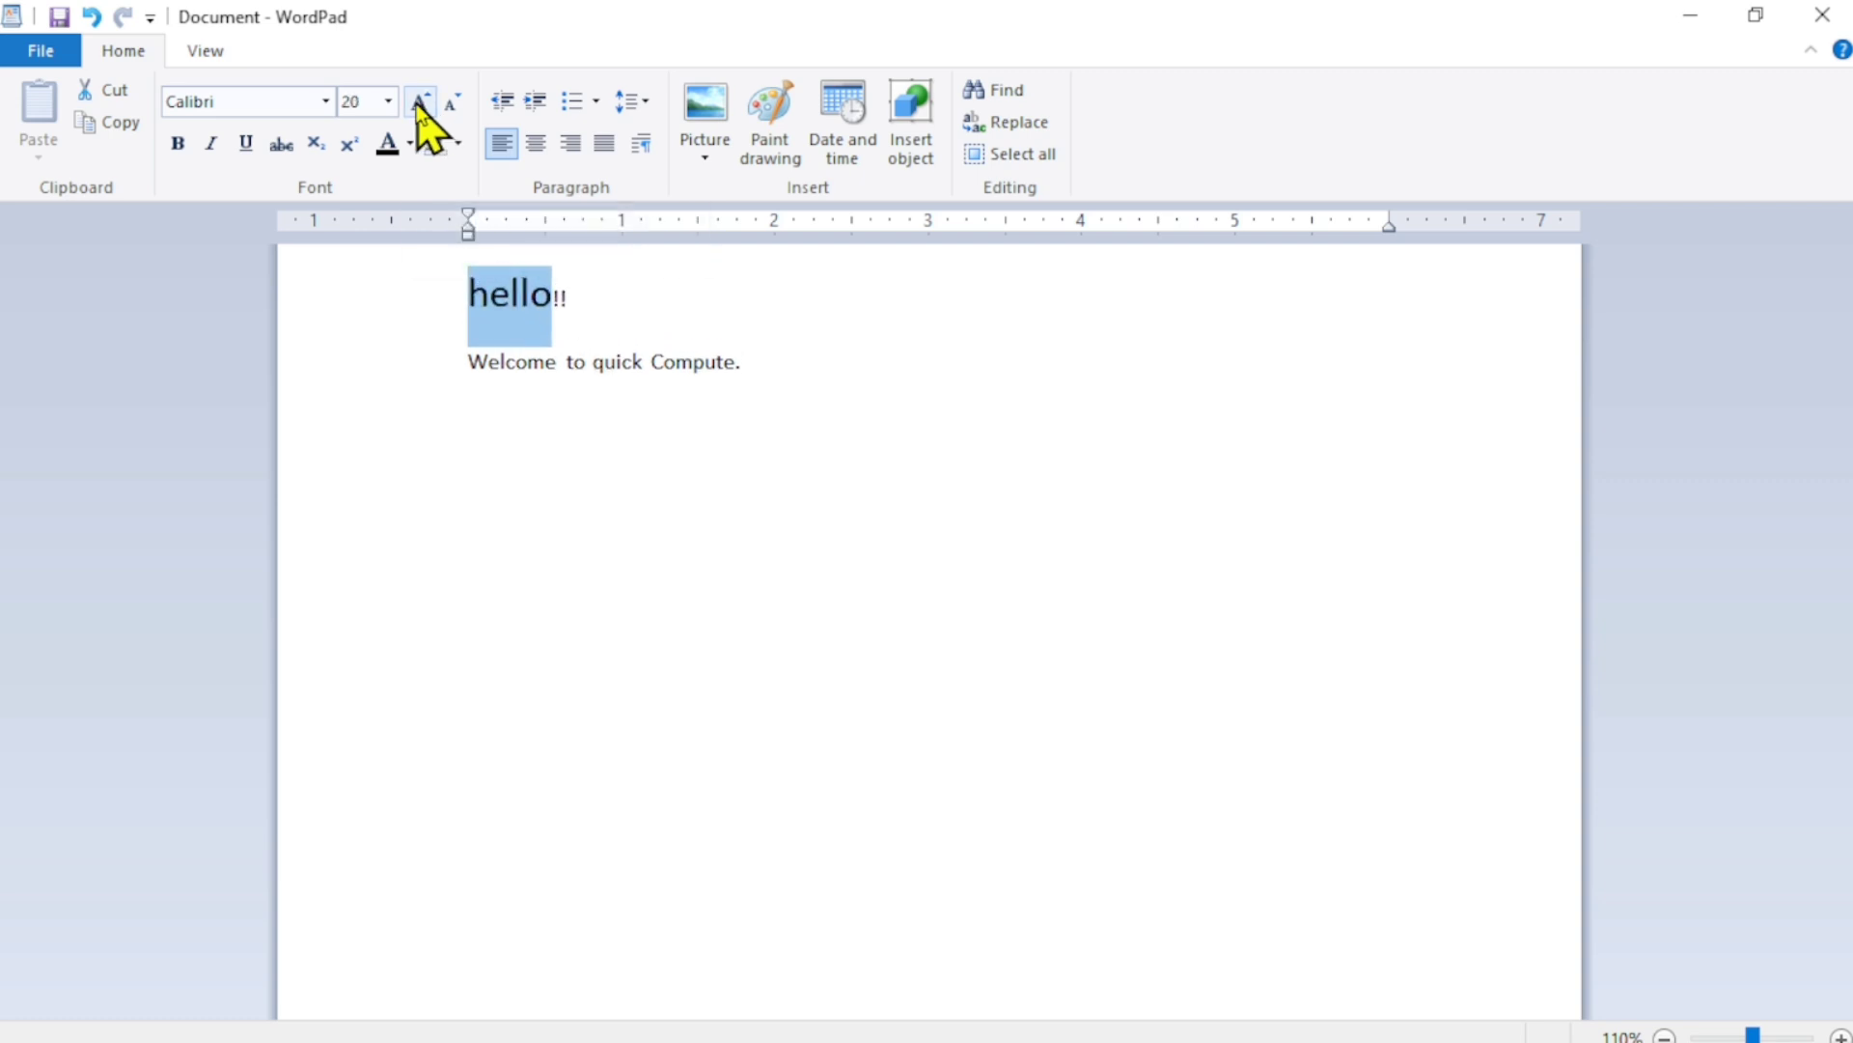
click(419, 103)
click(419, 102)
click(419, 102)
click(419, 103)
click(419, 102)
click(418, 103)
click(419, 102)
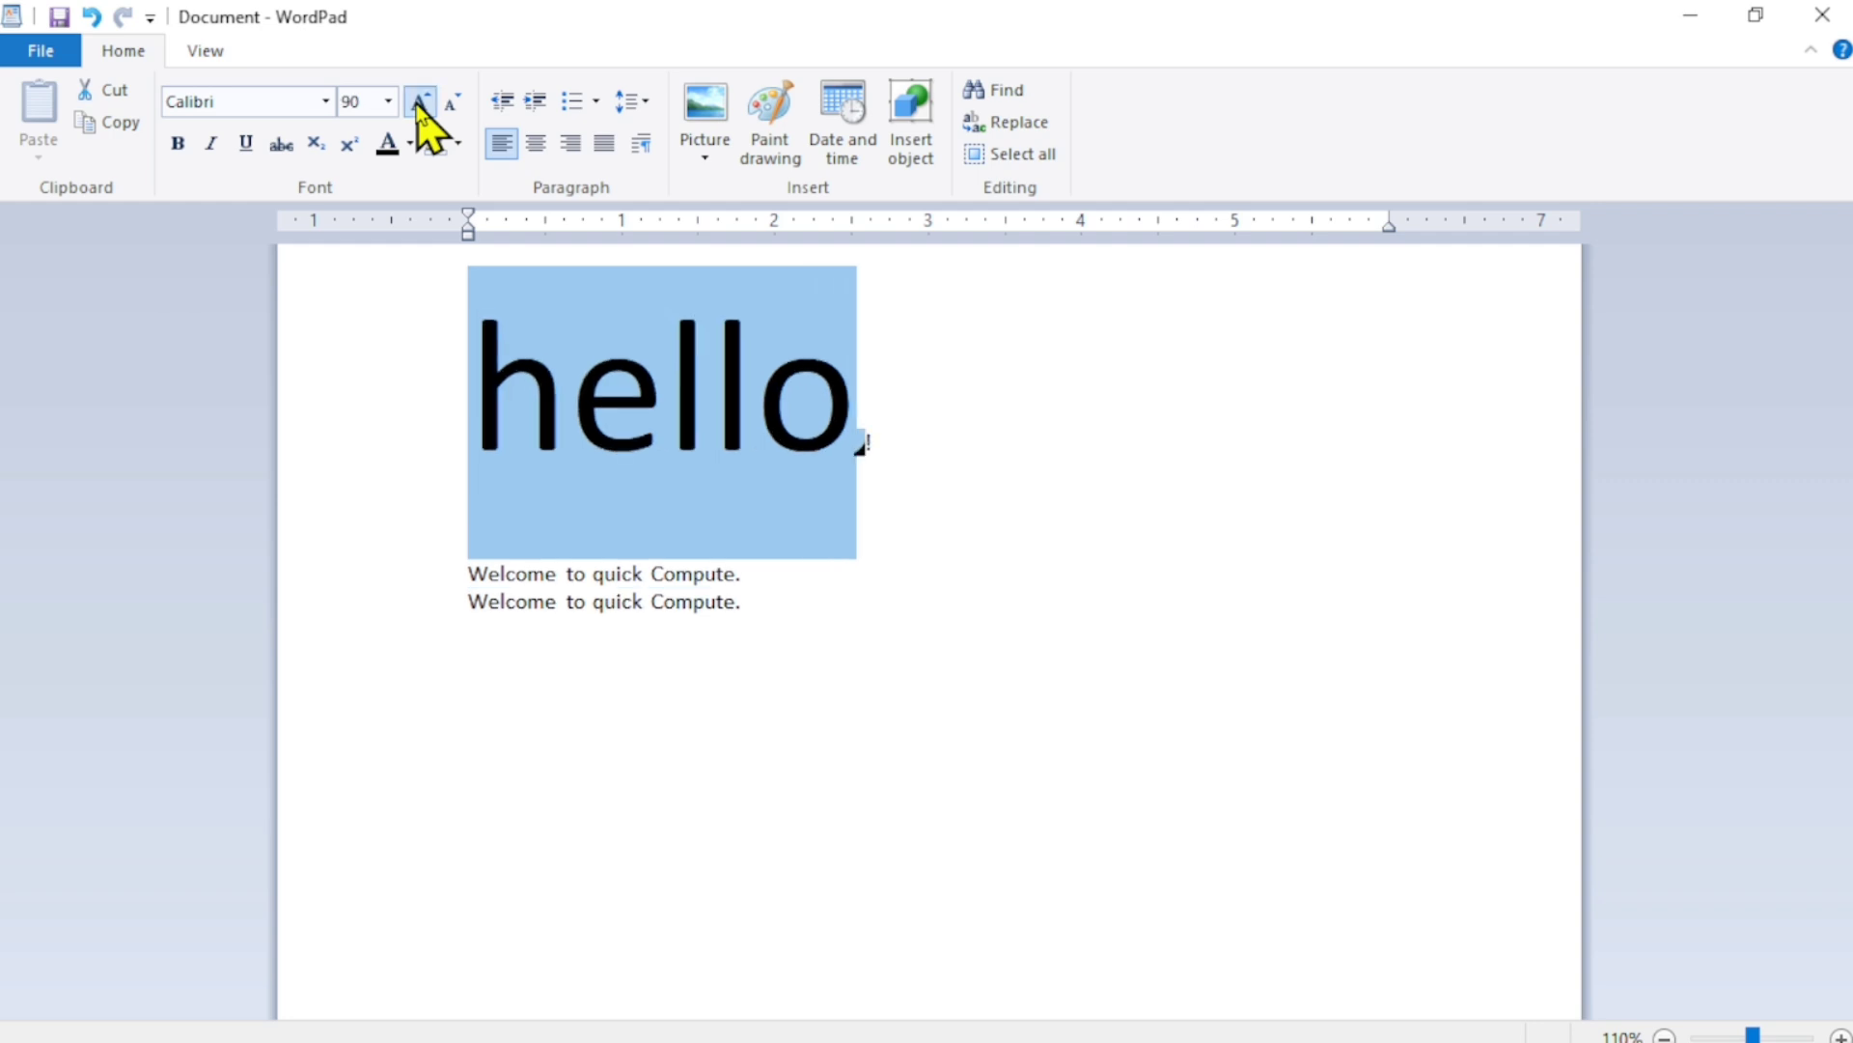
click(419, 102)
click(419, 102)
click(419, 103)
click(419, 102)
Reduce the font of the word "hello" gradually to size 36.
click(450, 101)
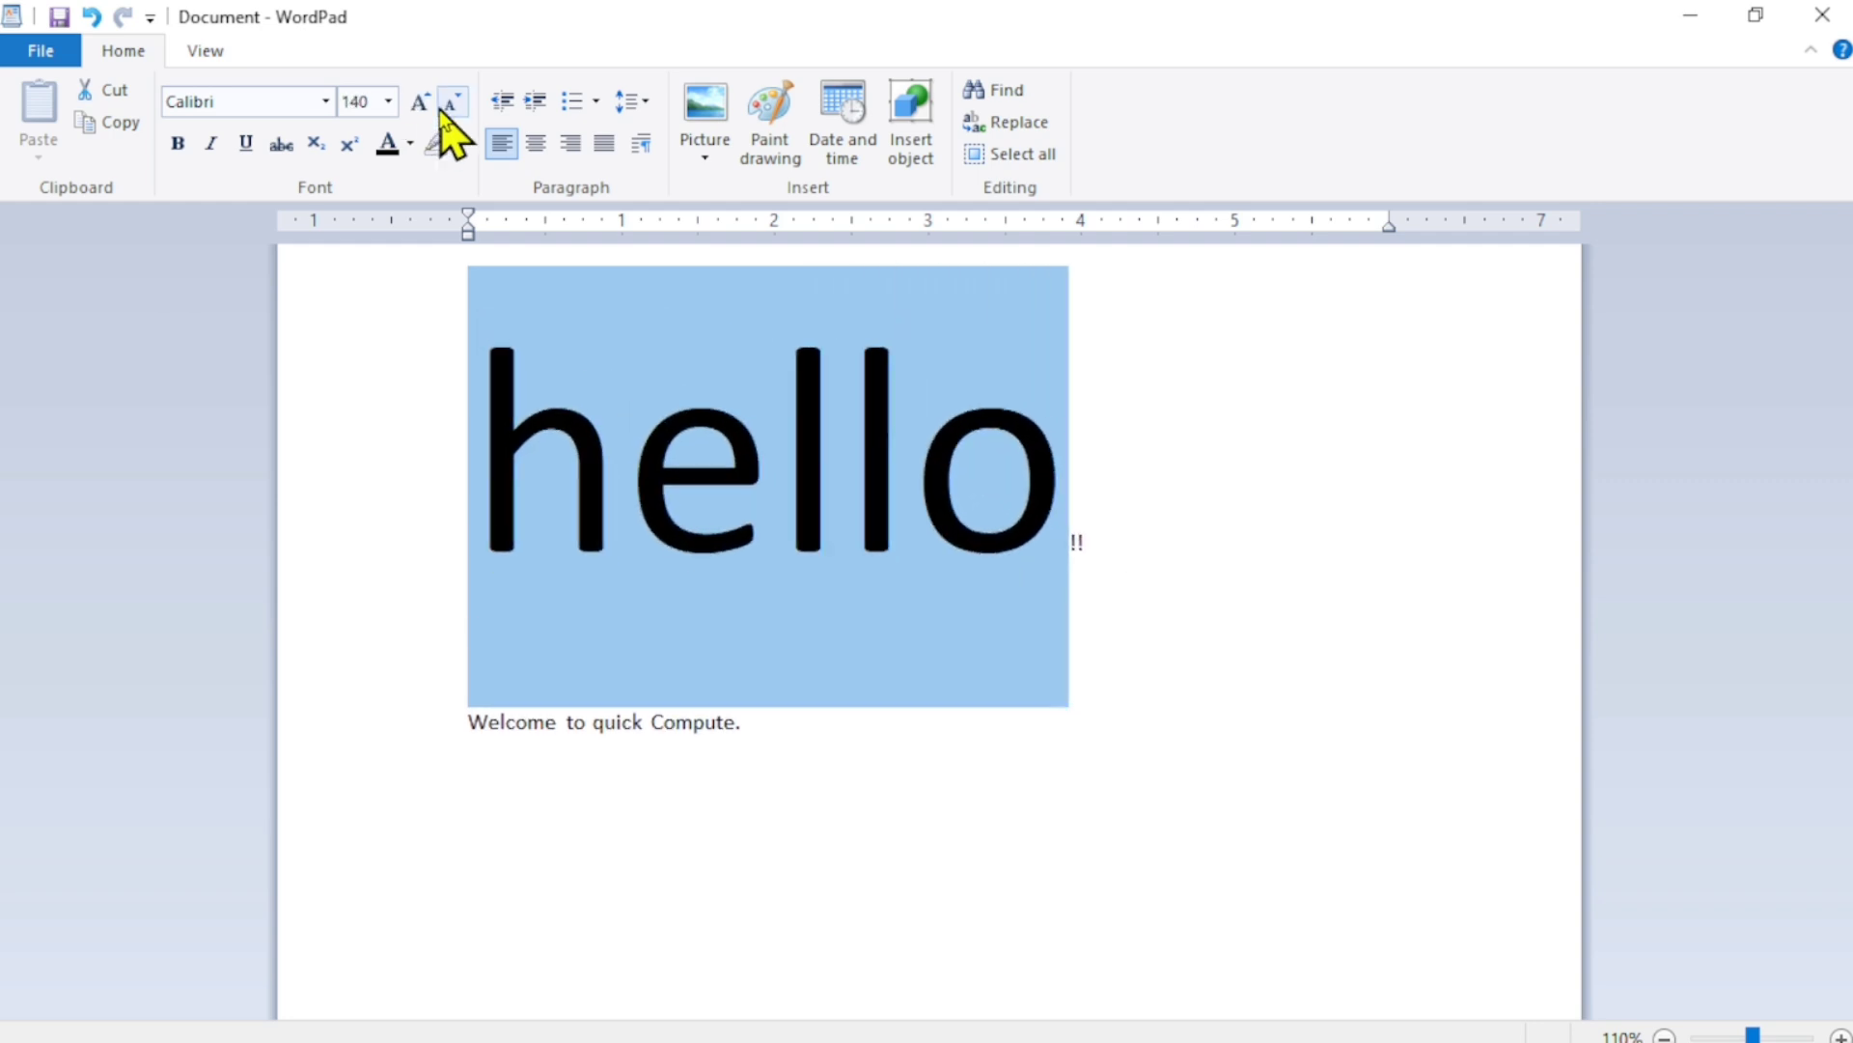
click(449, 101)
click(450, 102)
click(450, 101)
click(450, 101)
click(450, 101)
click(450, 101)
click(449, 102)
click(450, 102)
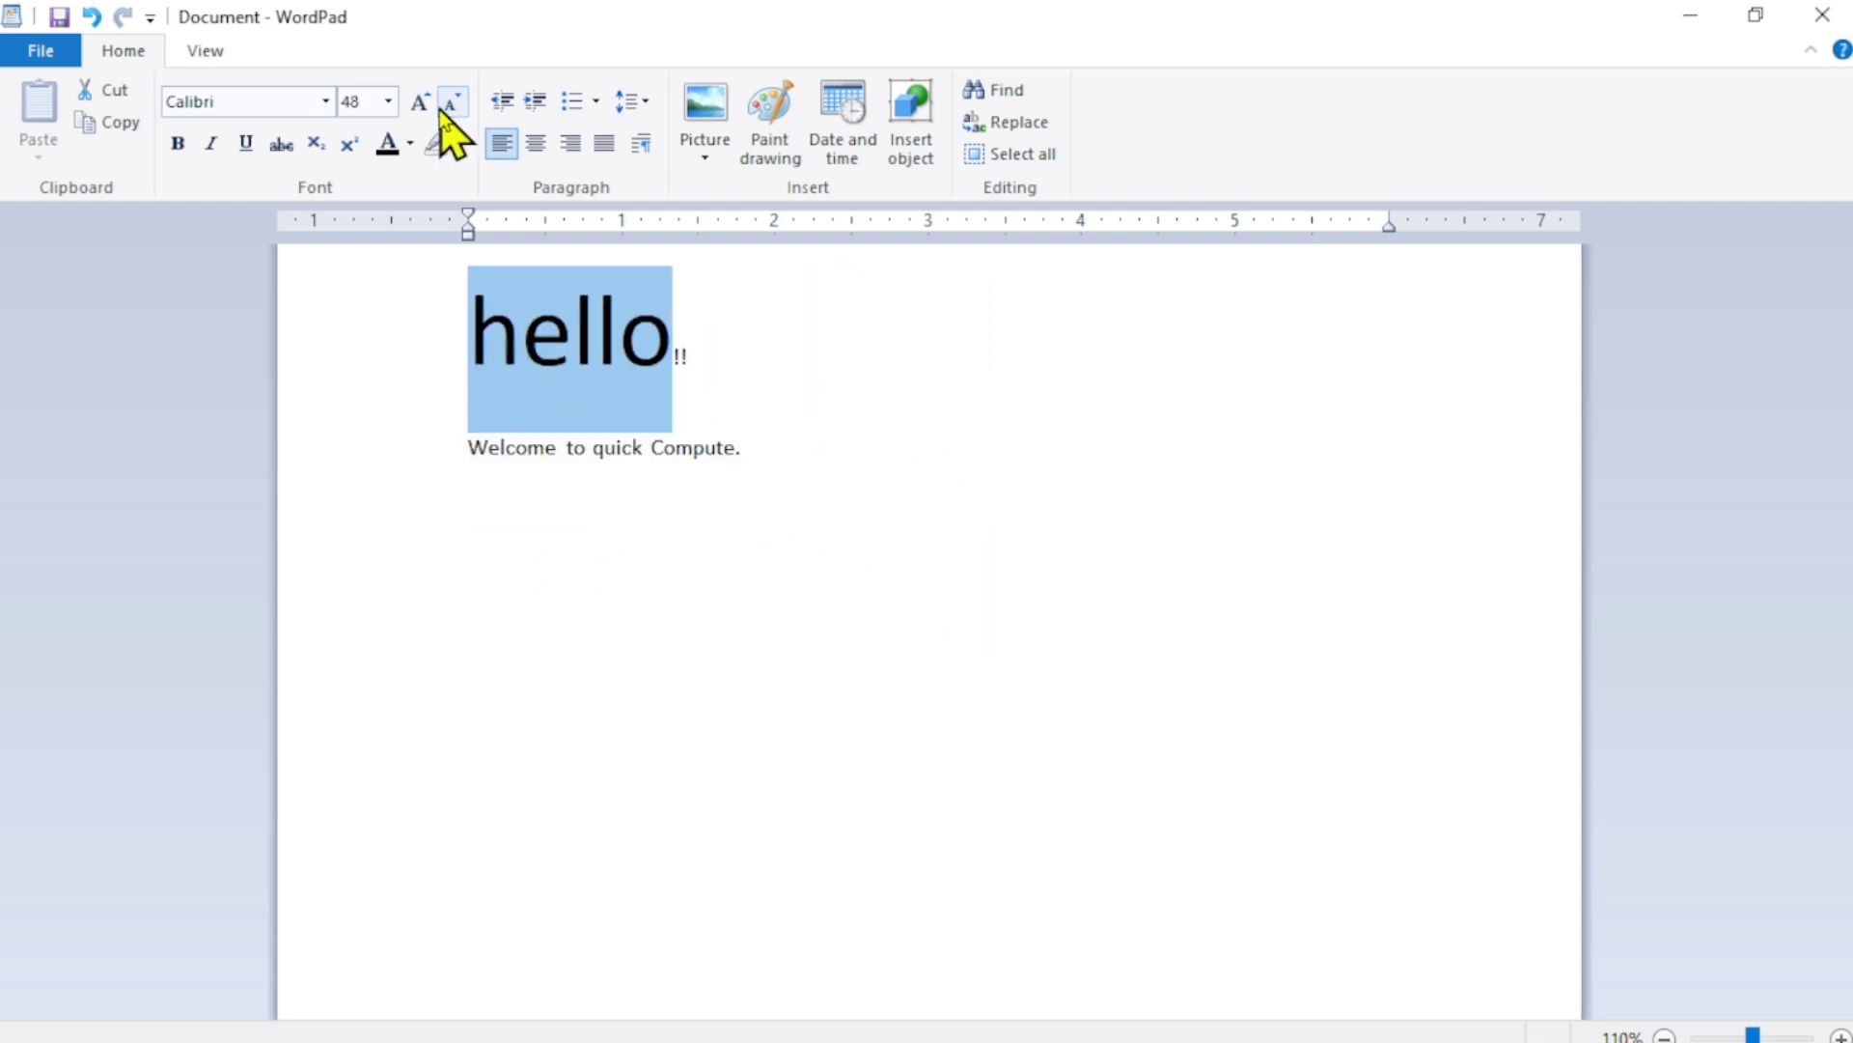
click(441, 110)
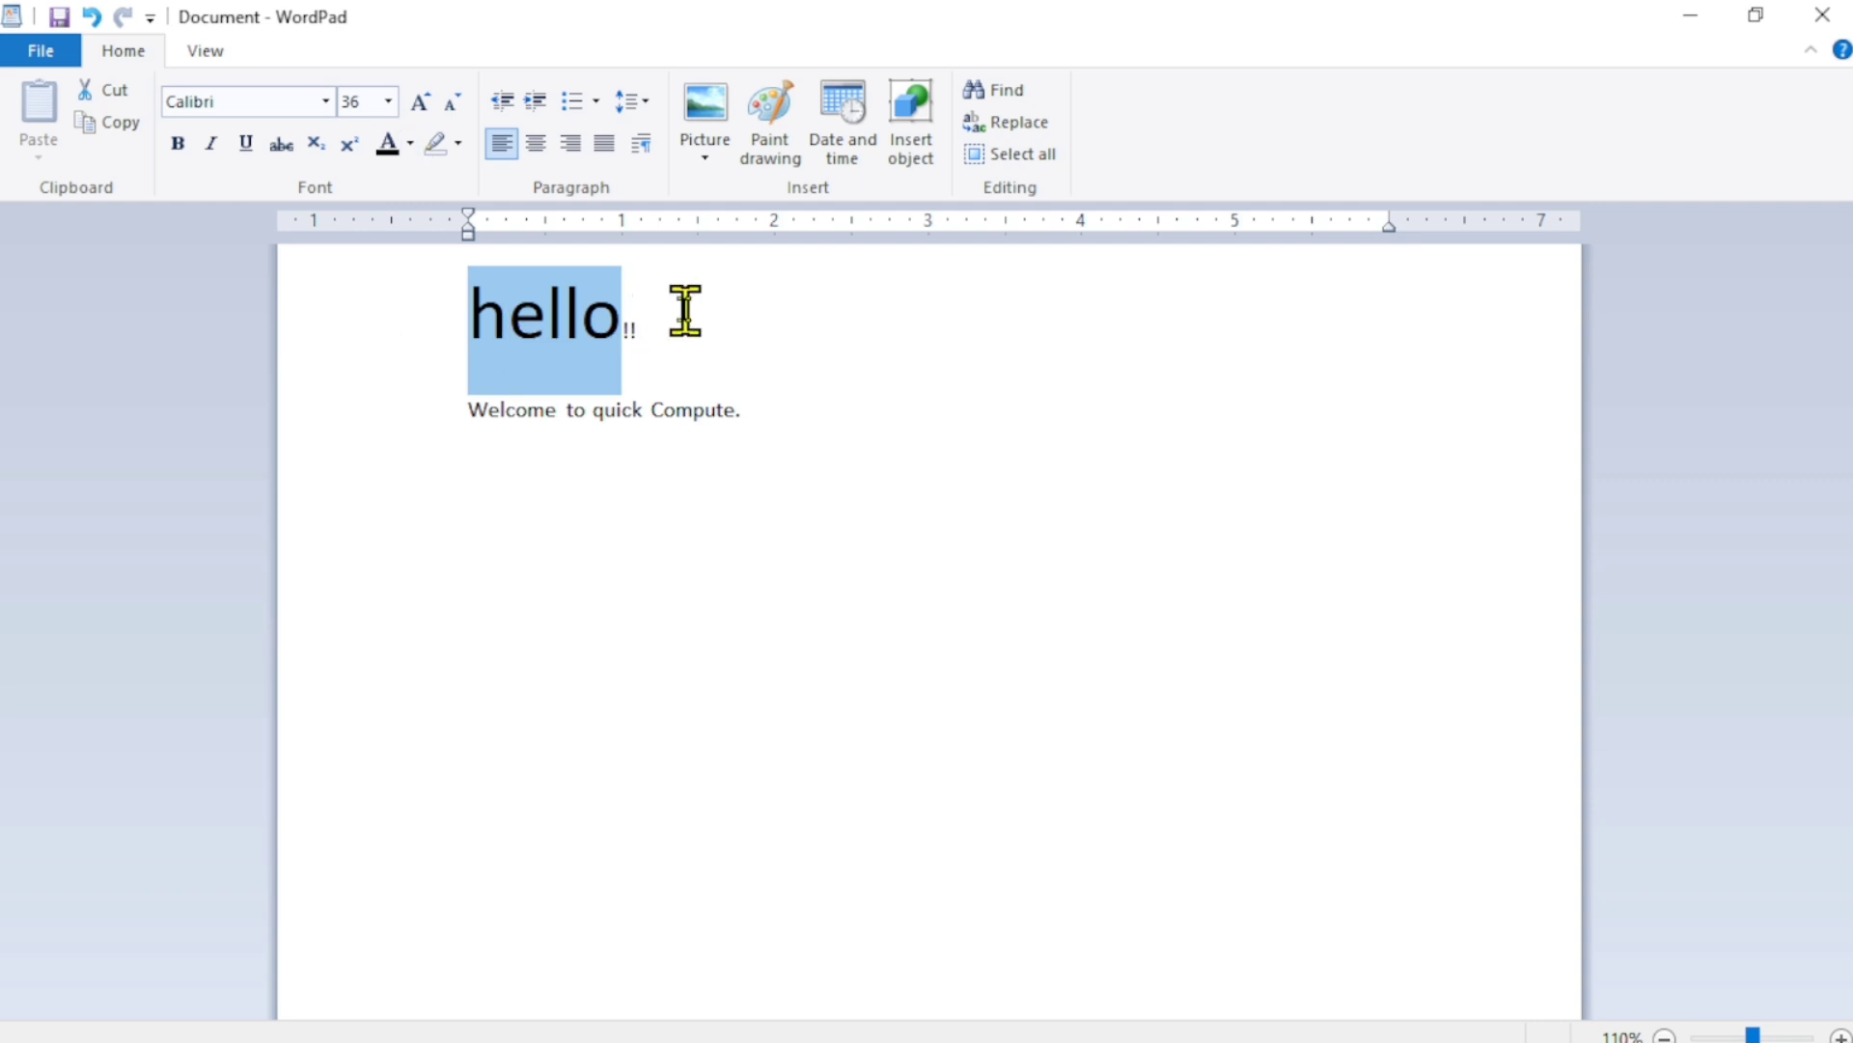
Change the font of the word "hello" to Clarendon Blk BT.
click(218, 102)
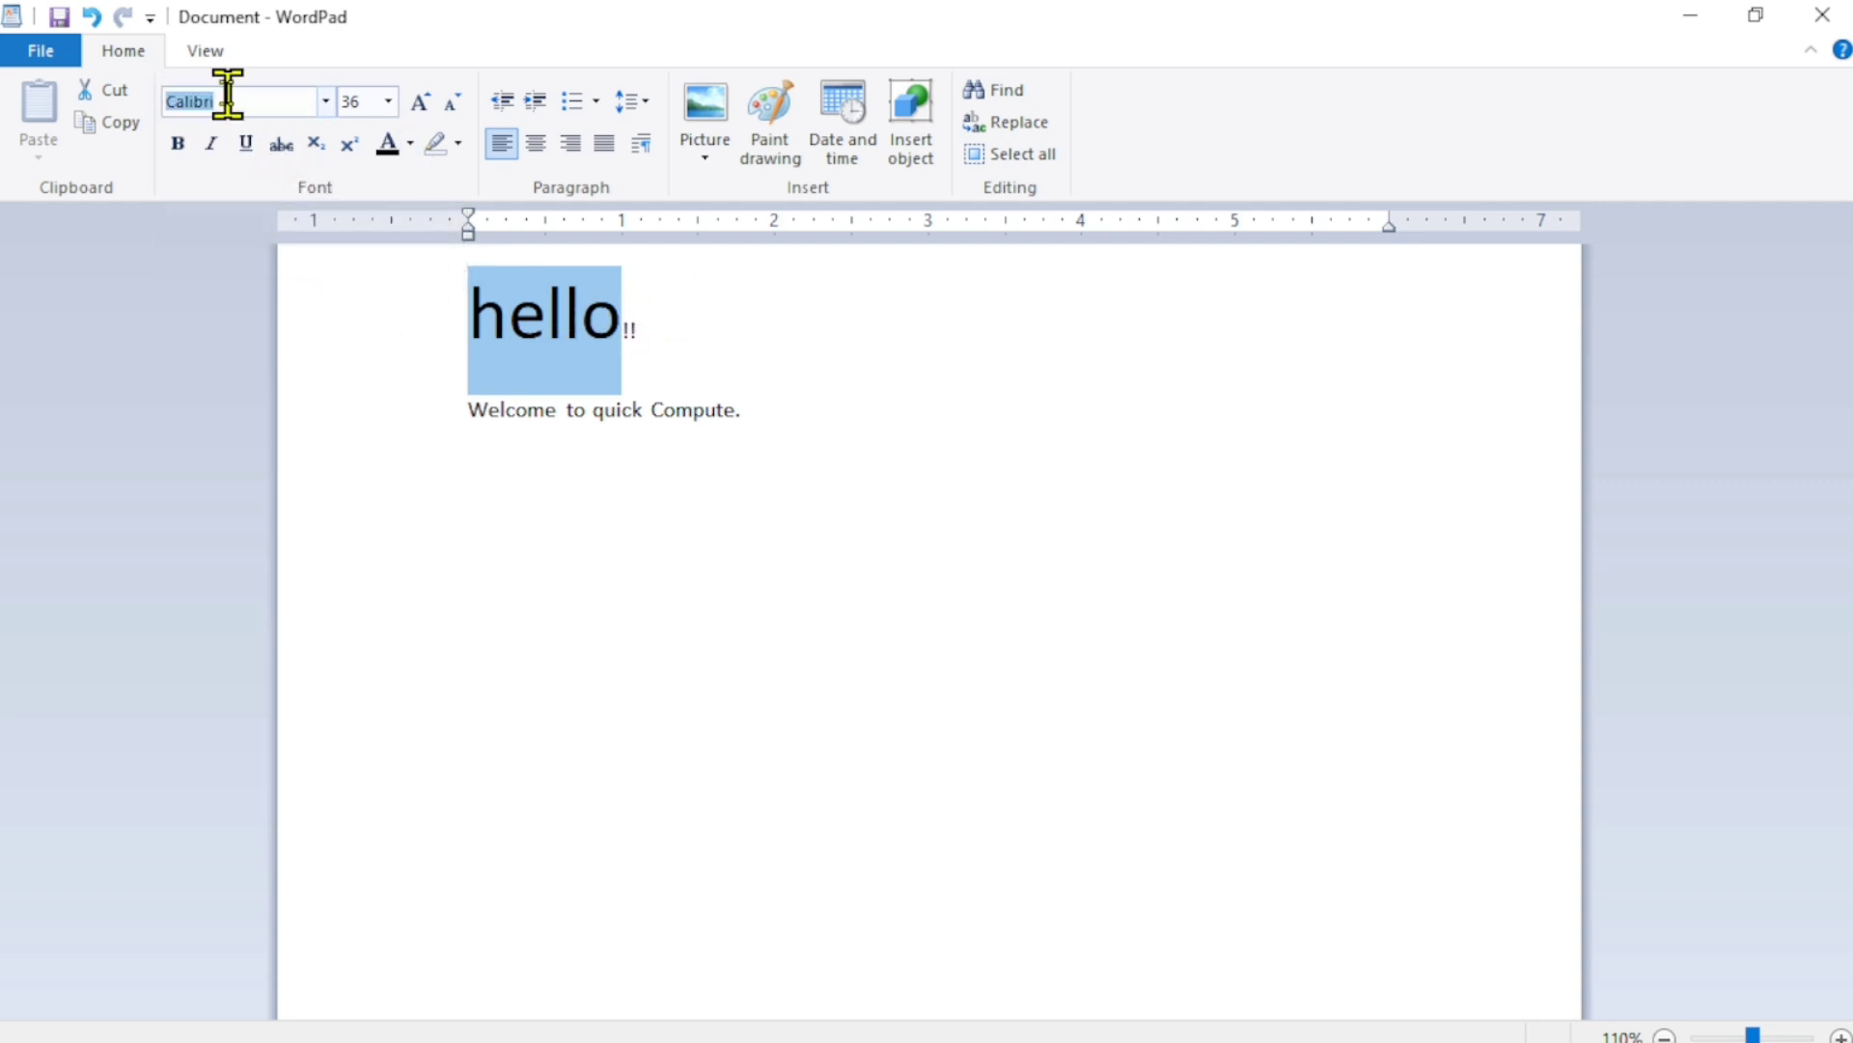
click(326, 102)
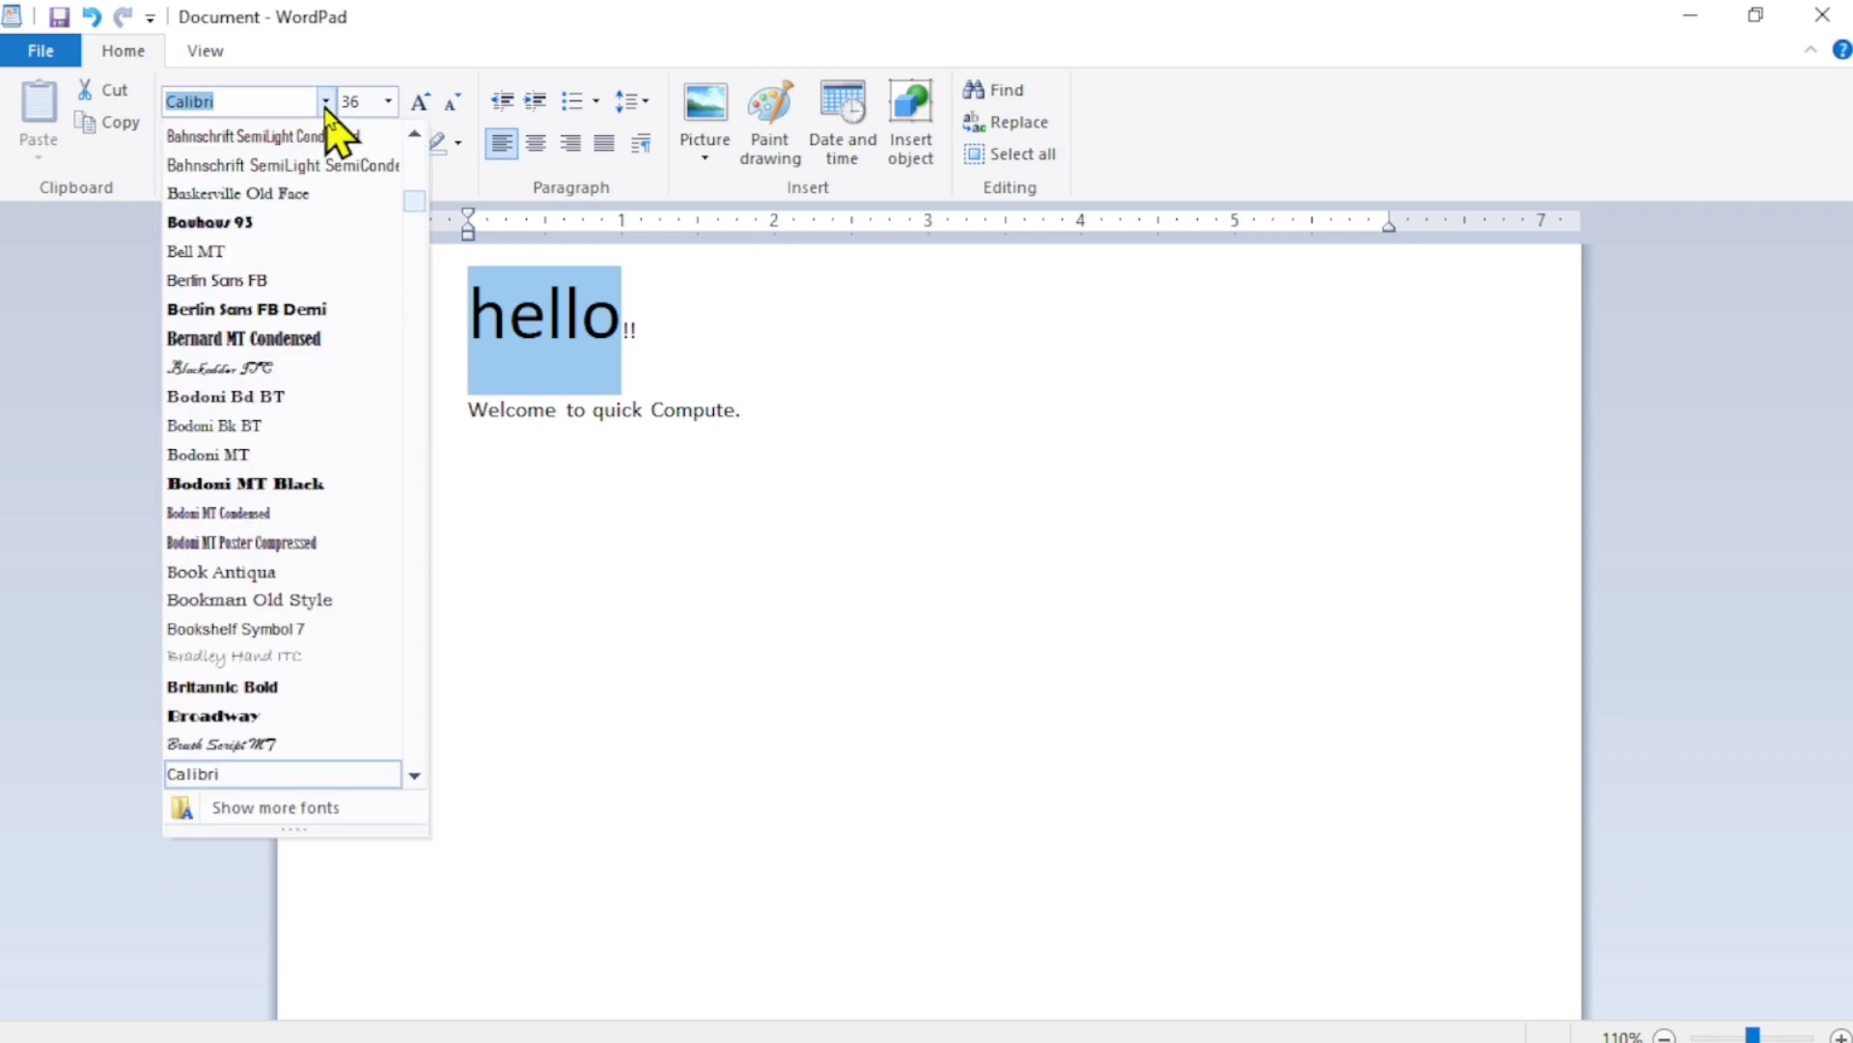
scroll(307, 462, down, 3)
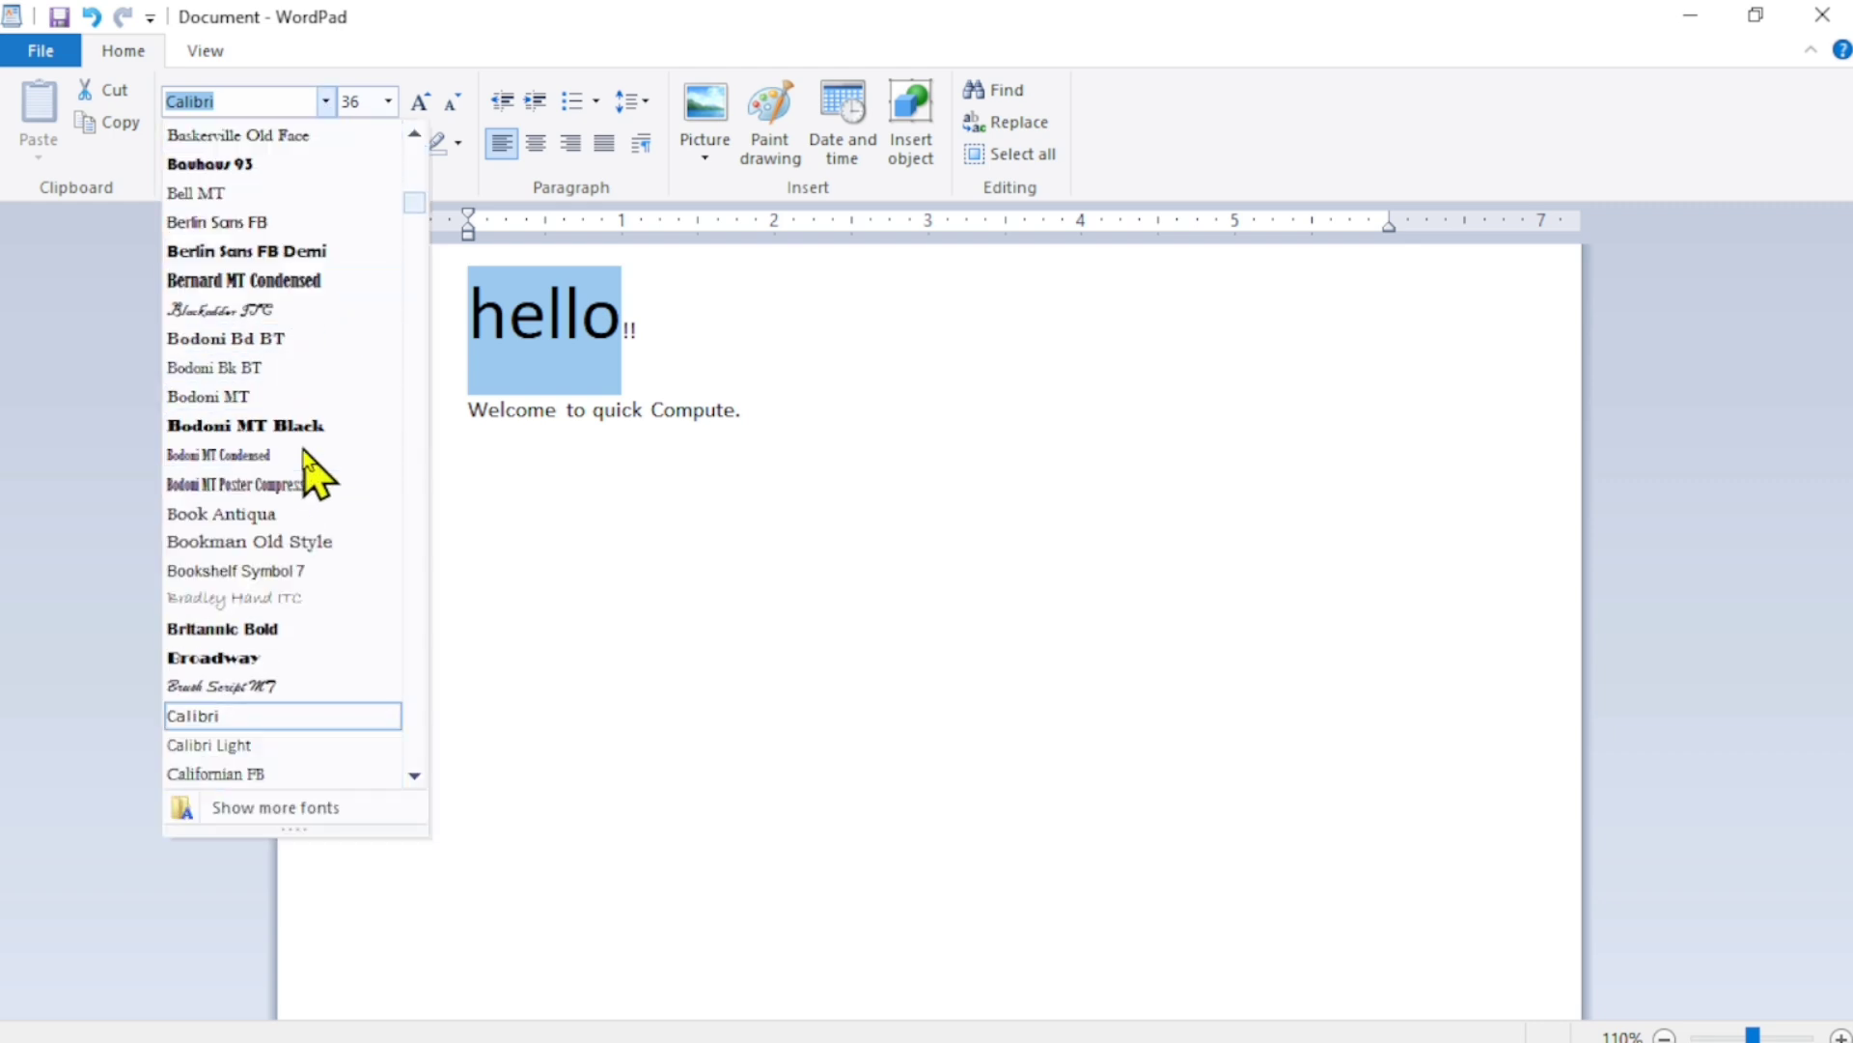
scroll(307, 462, down, 13)
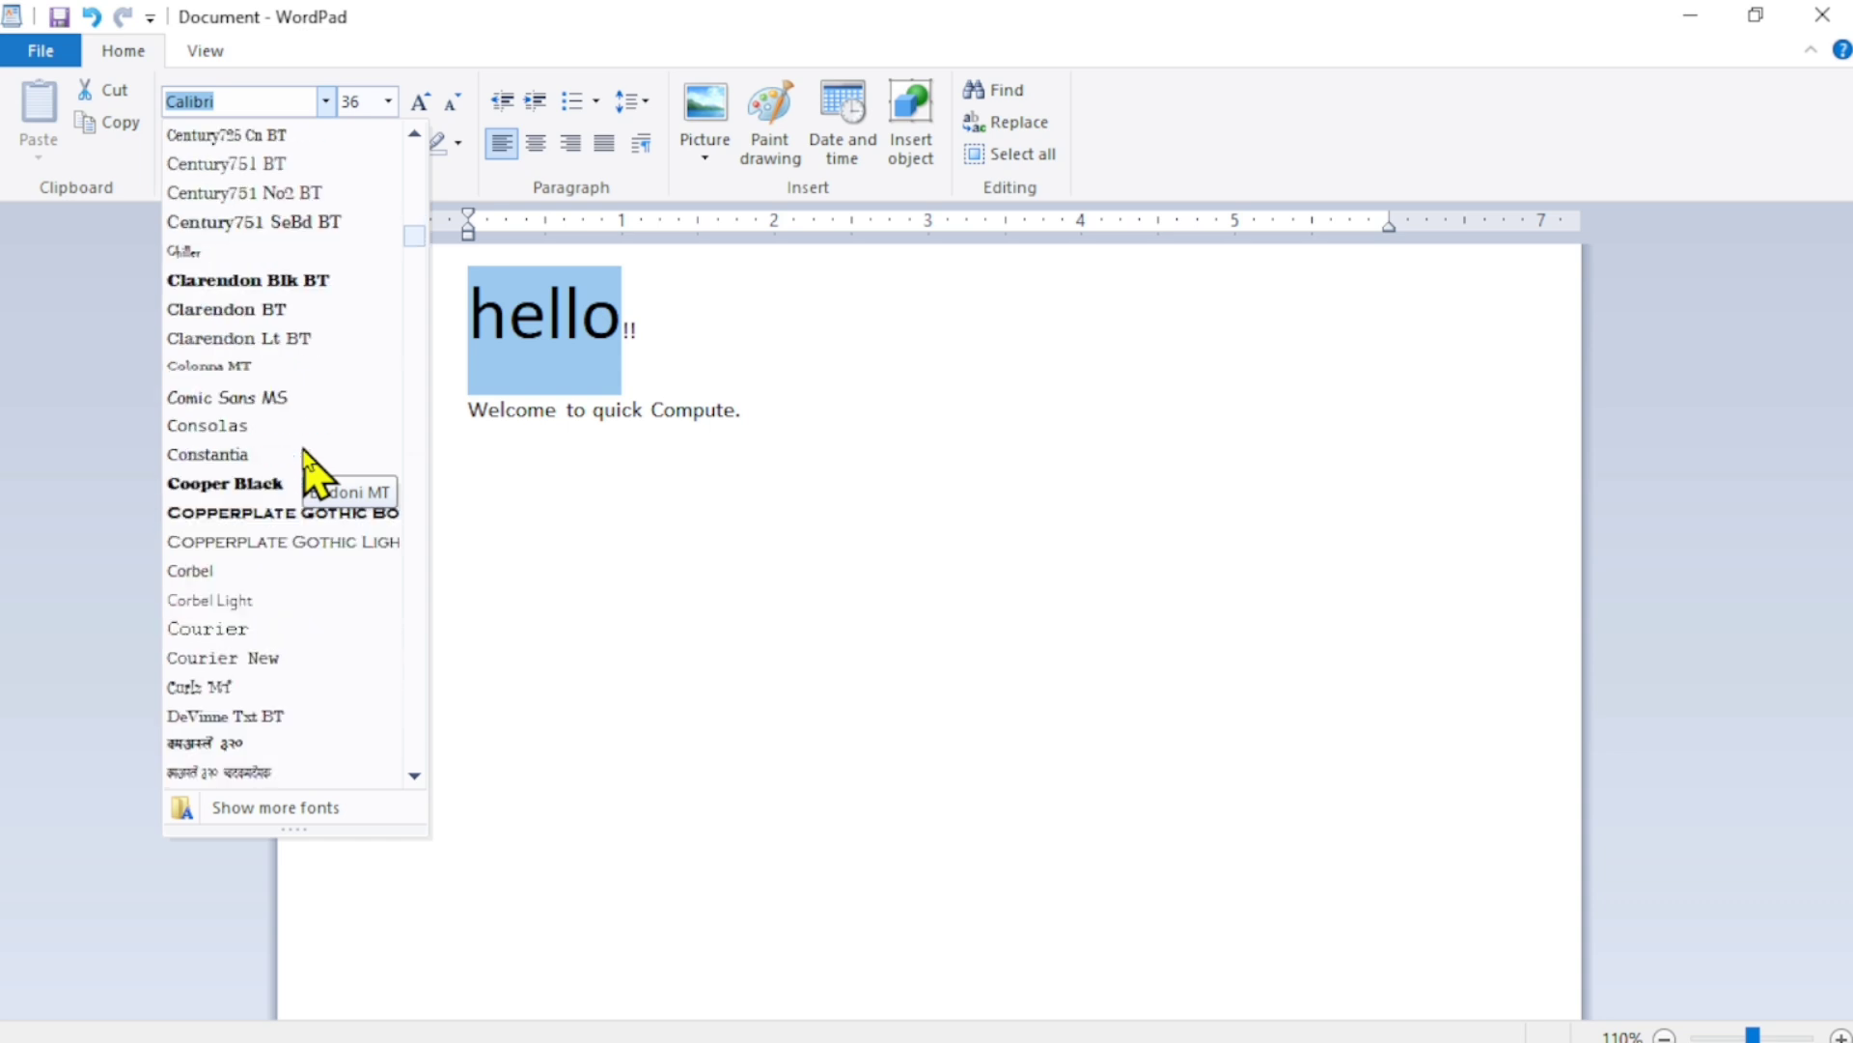
scroll(307, 453, down, 9)
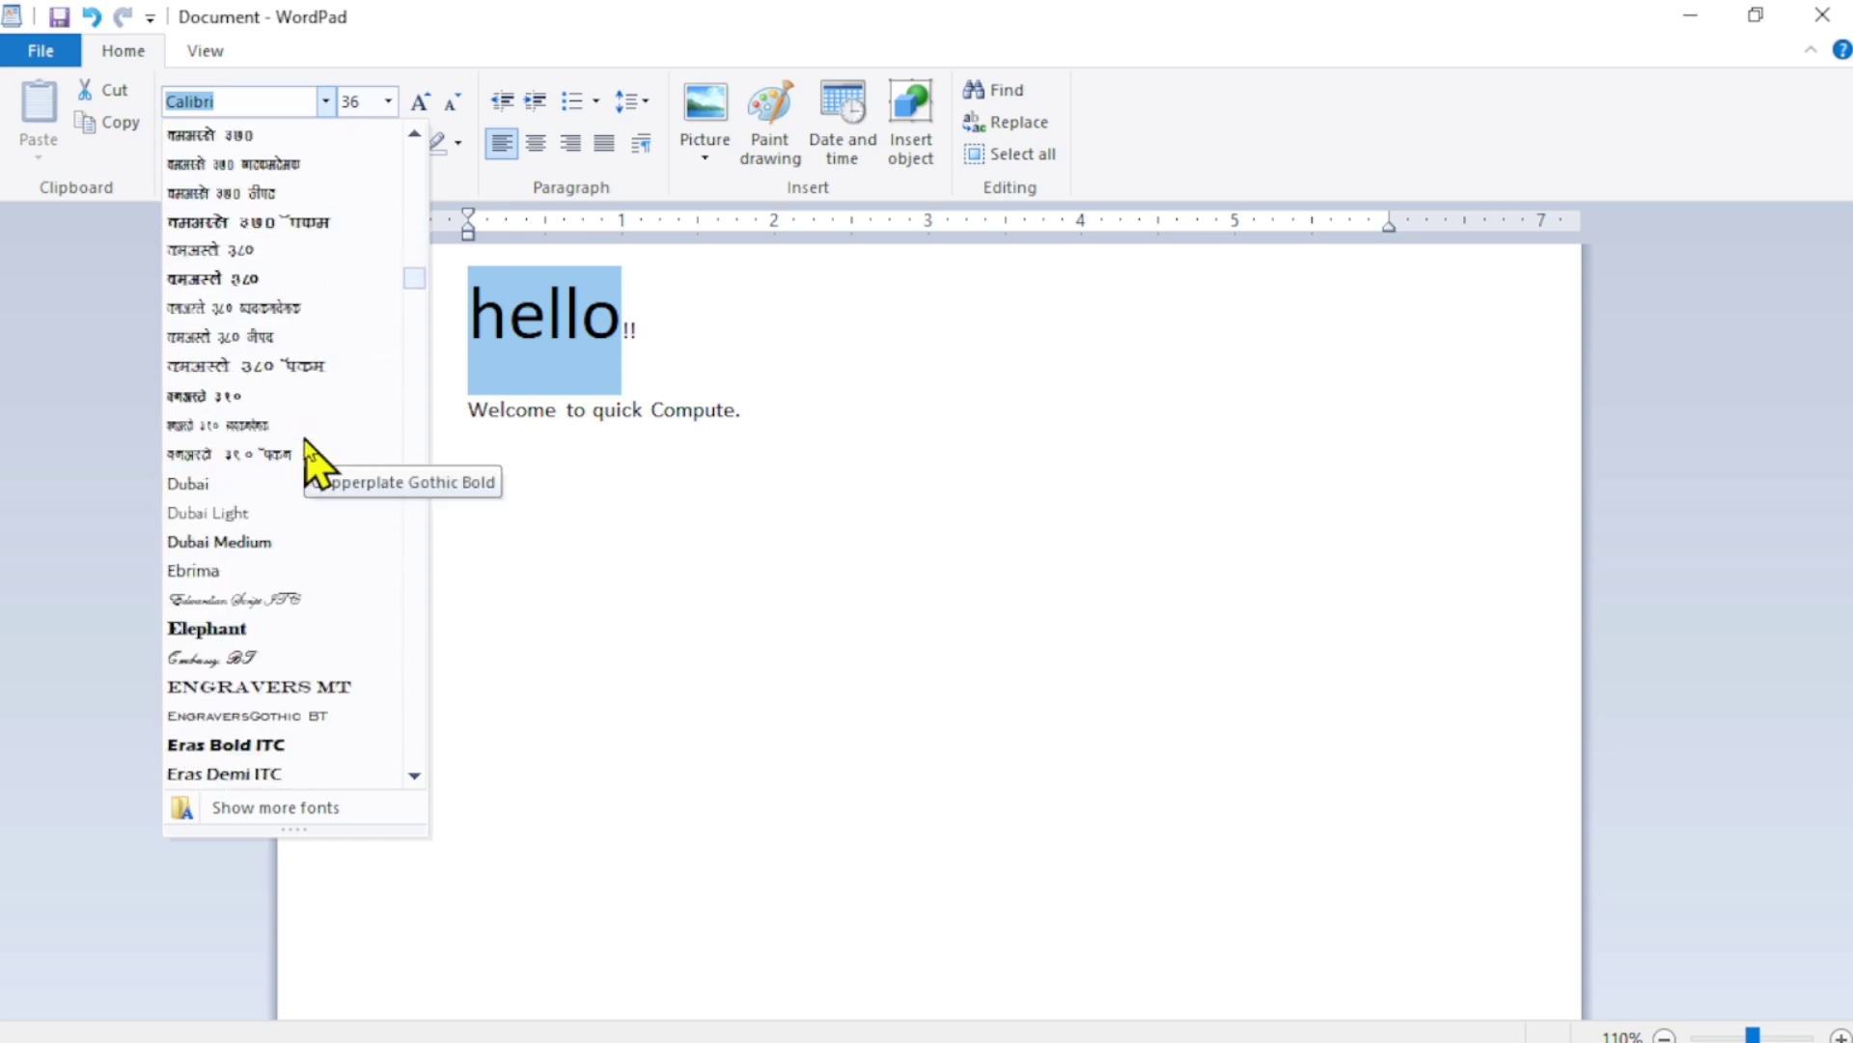
scroll(307, 456, up, 10)
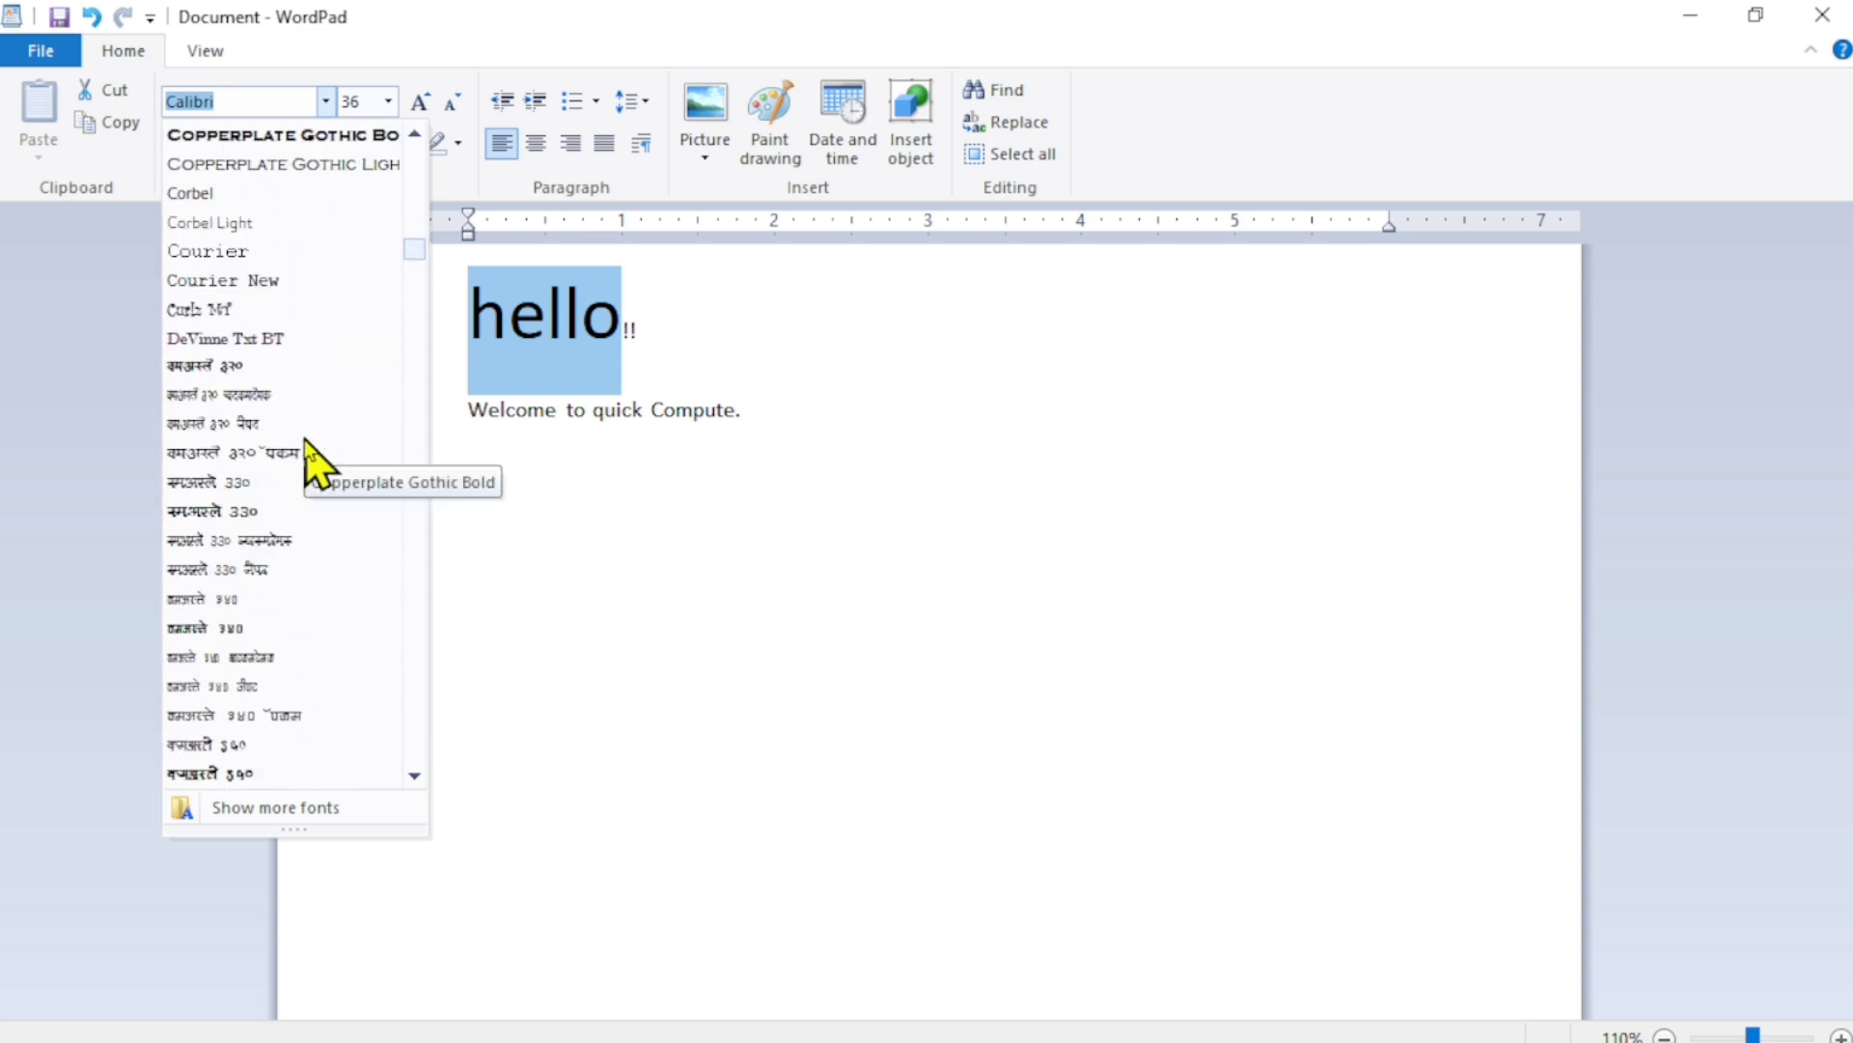
scroll(305, 441, up, 3)
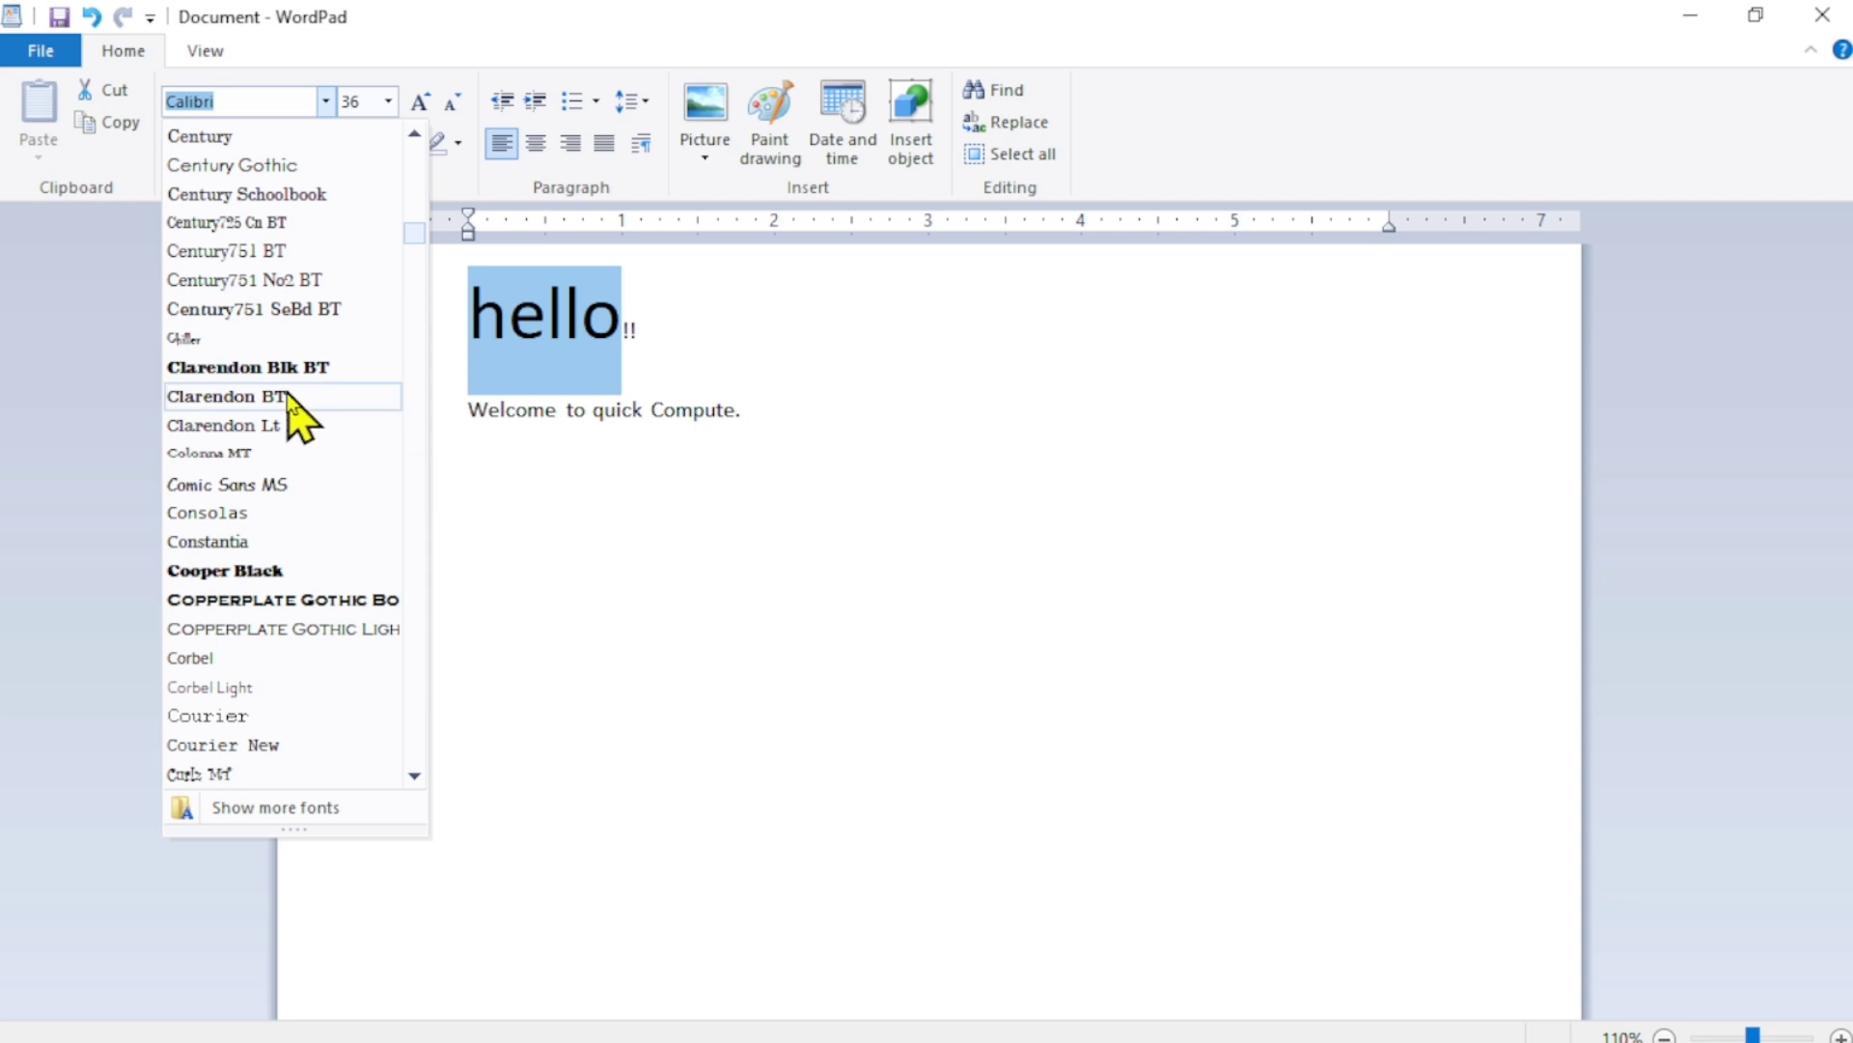
click(307, 384)
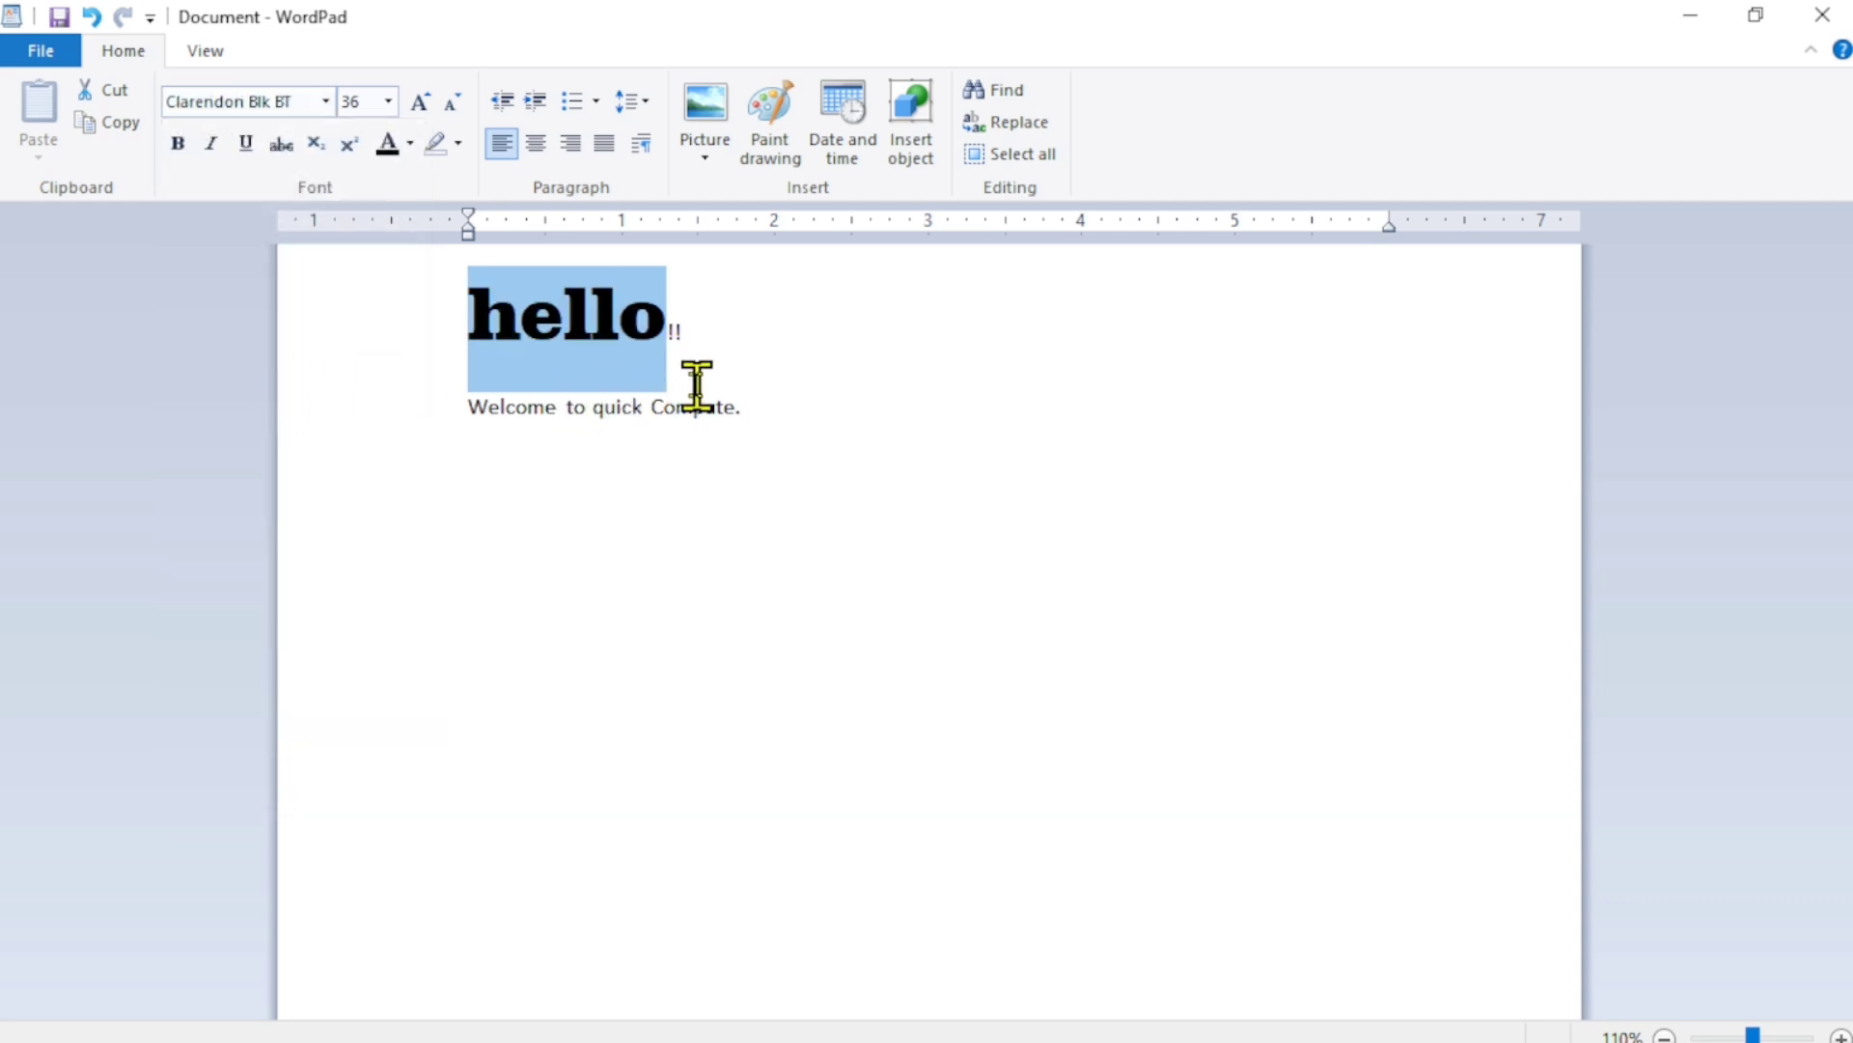
Grow the font of the whole line "Welcome to quick Compute." to size 20.
click(617, 450)
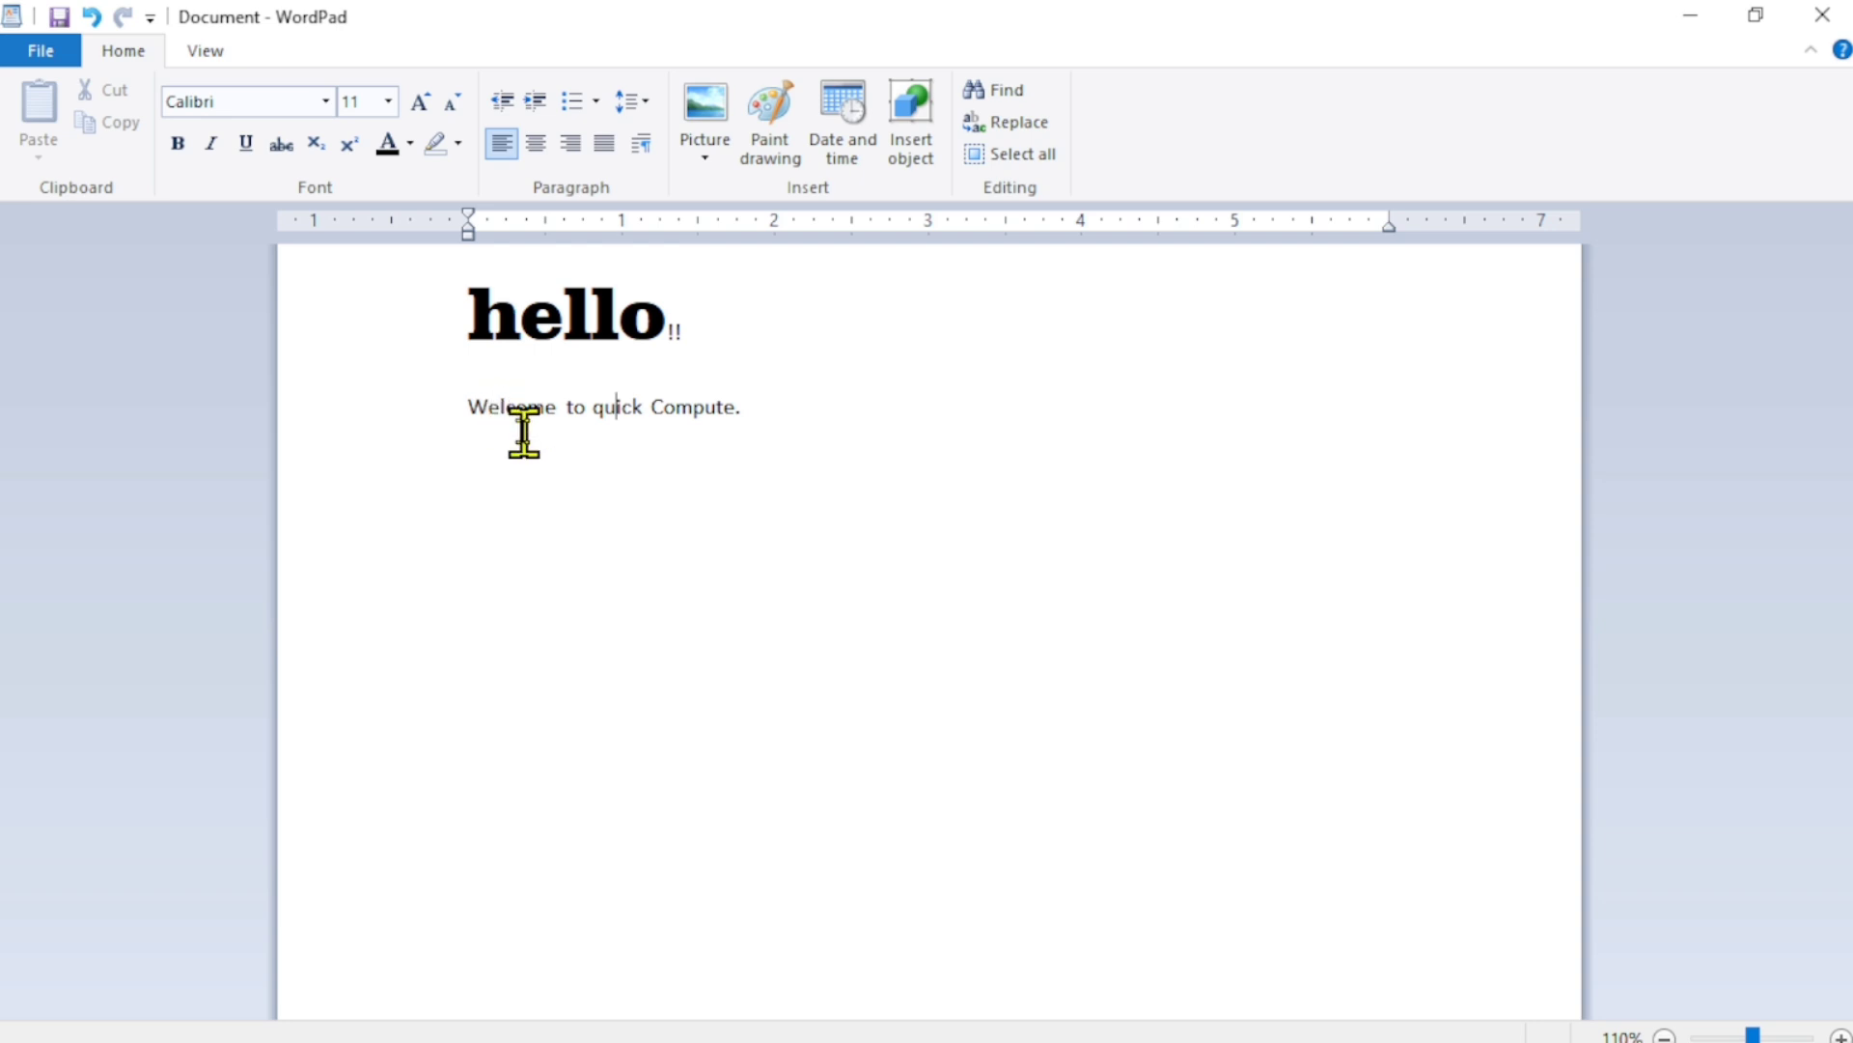
drag(595, 409, 749, 414)
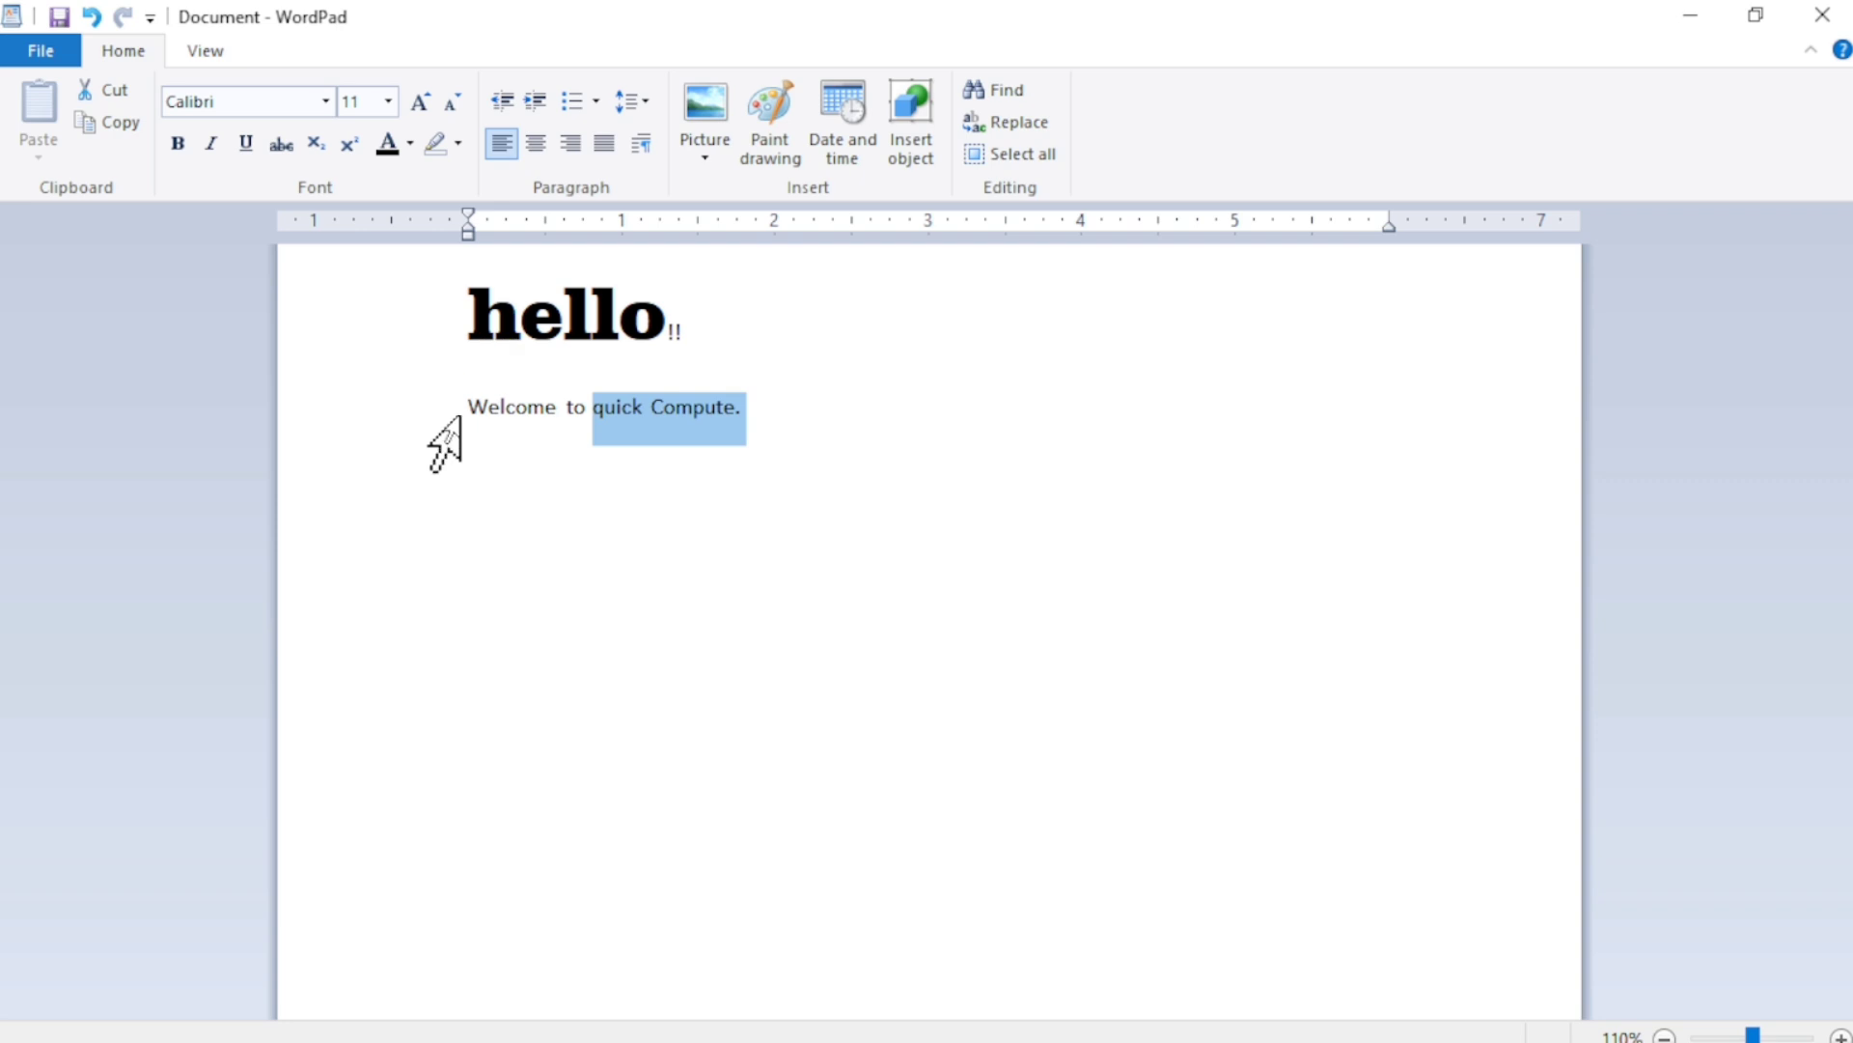
drag(469, 405, 853, 443)
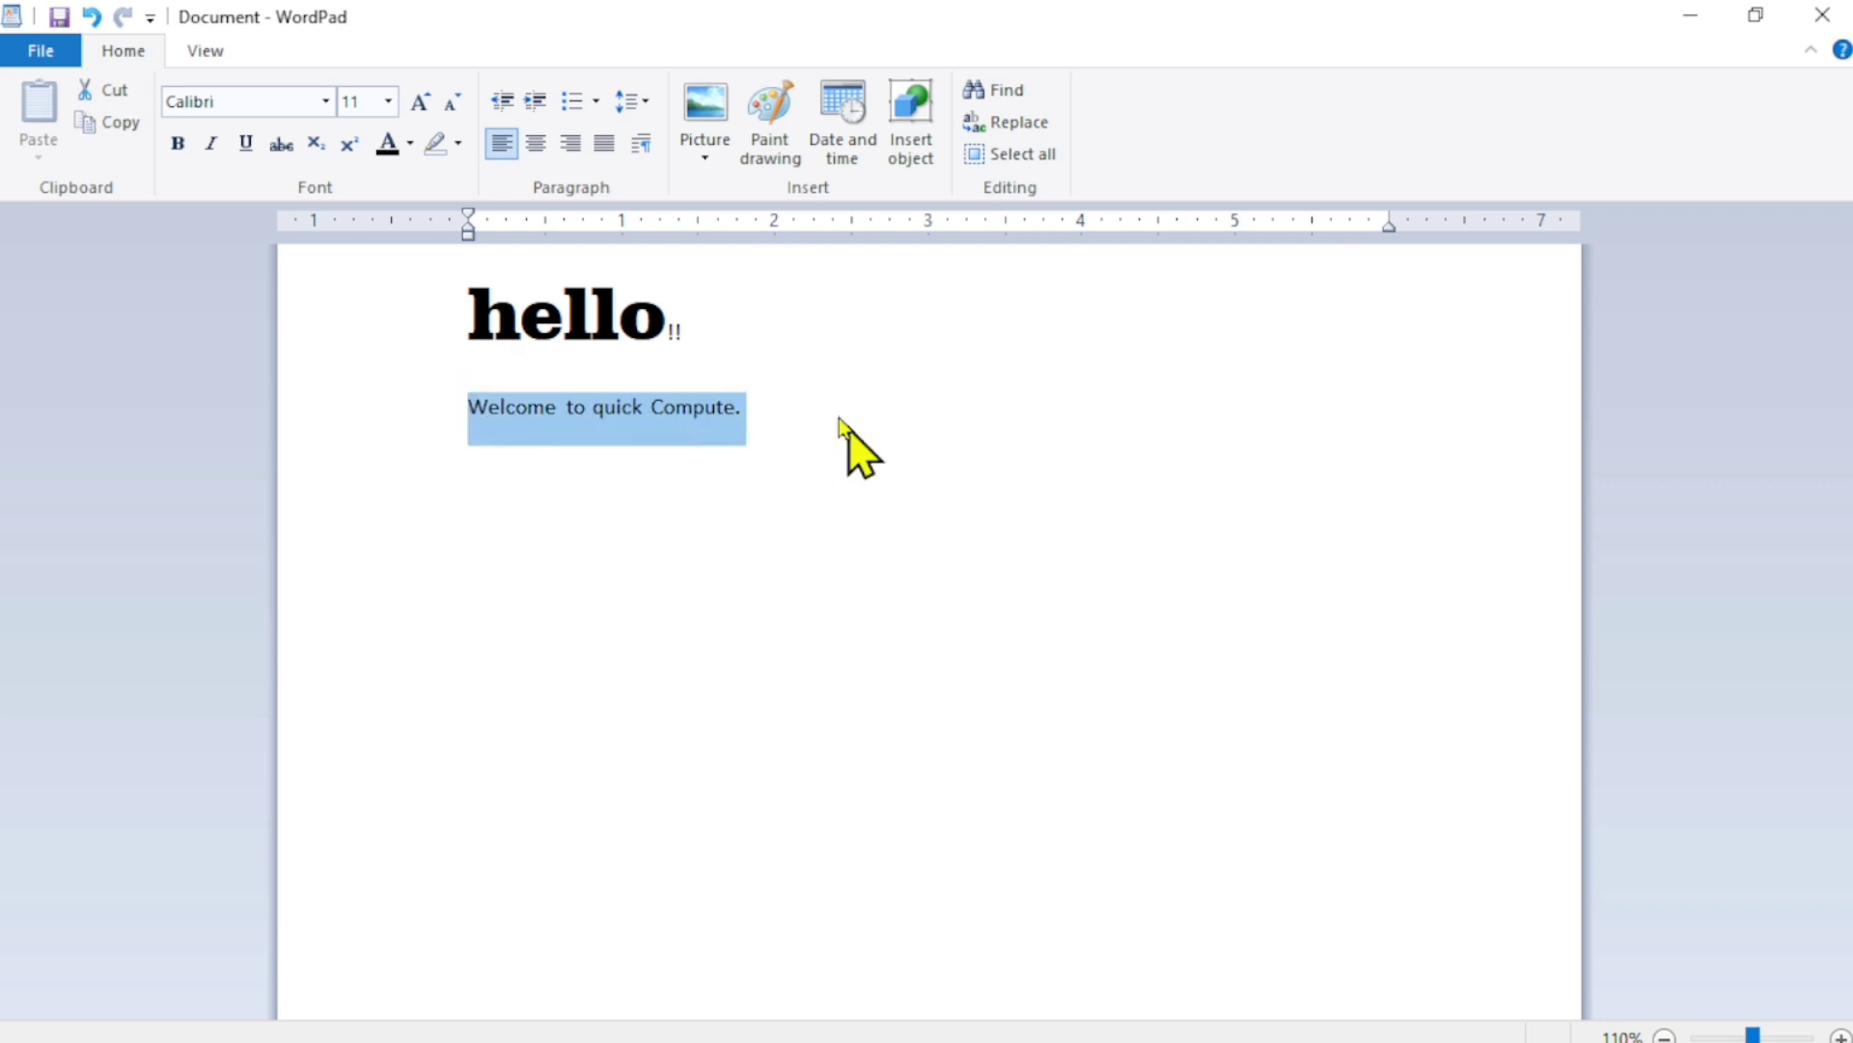
click(429, 108)
click(429, 108)
click(429, 108)
click(429, 108)
click(429, 109)
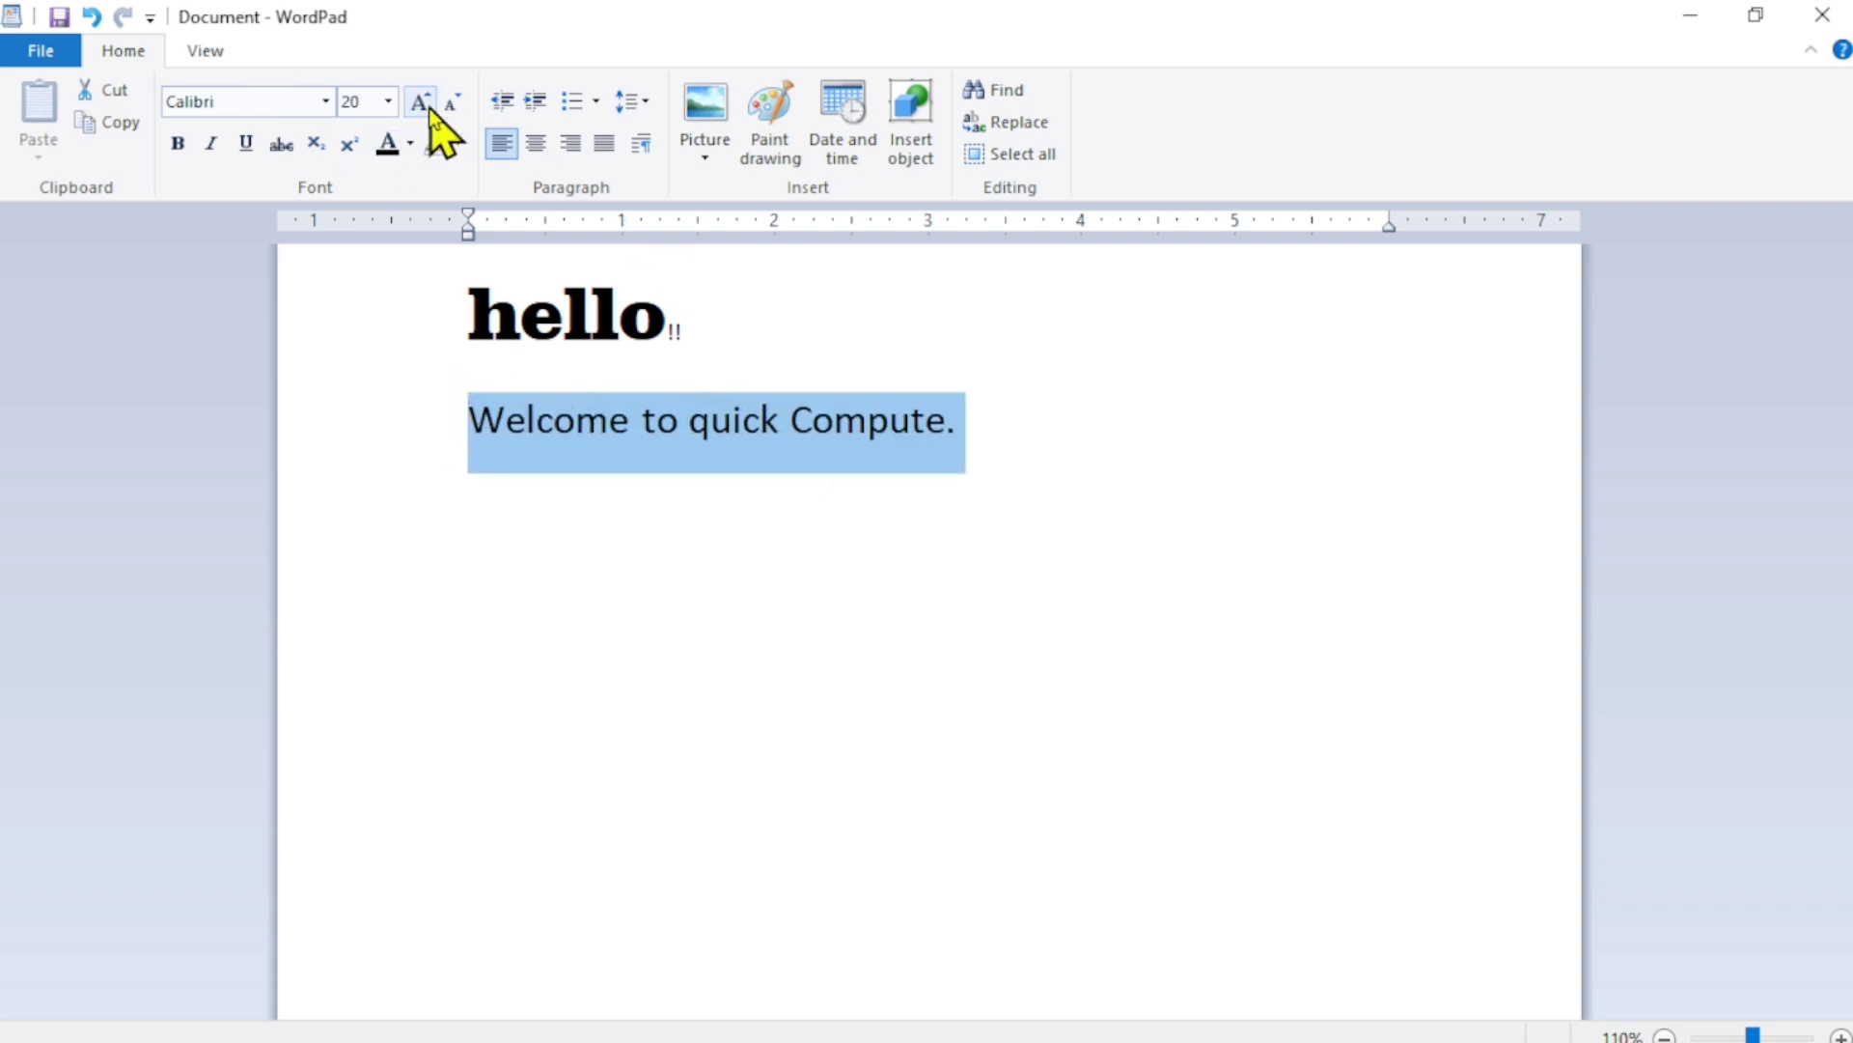
Format the words "quick Compute." as bold, italic and underlined.
click(614, 586)
drag(691, 413, 993, 426)
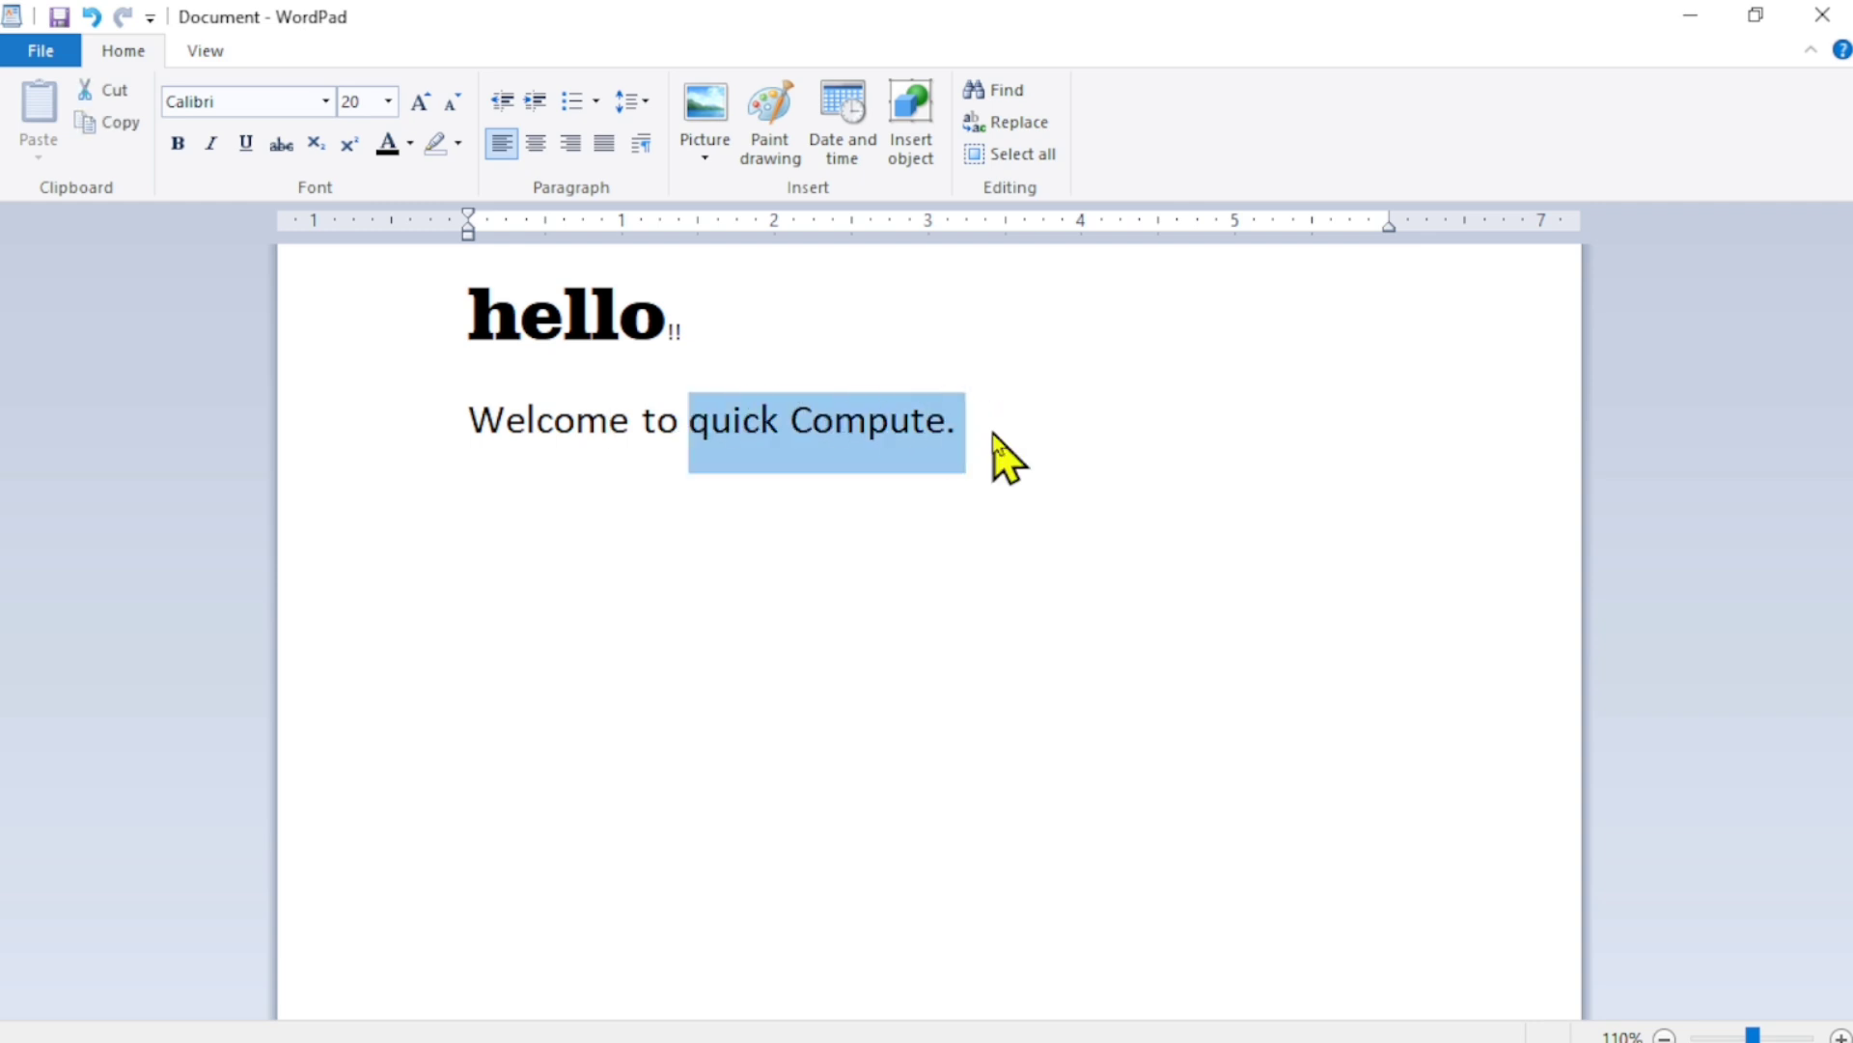
click(181, 147)
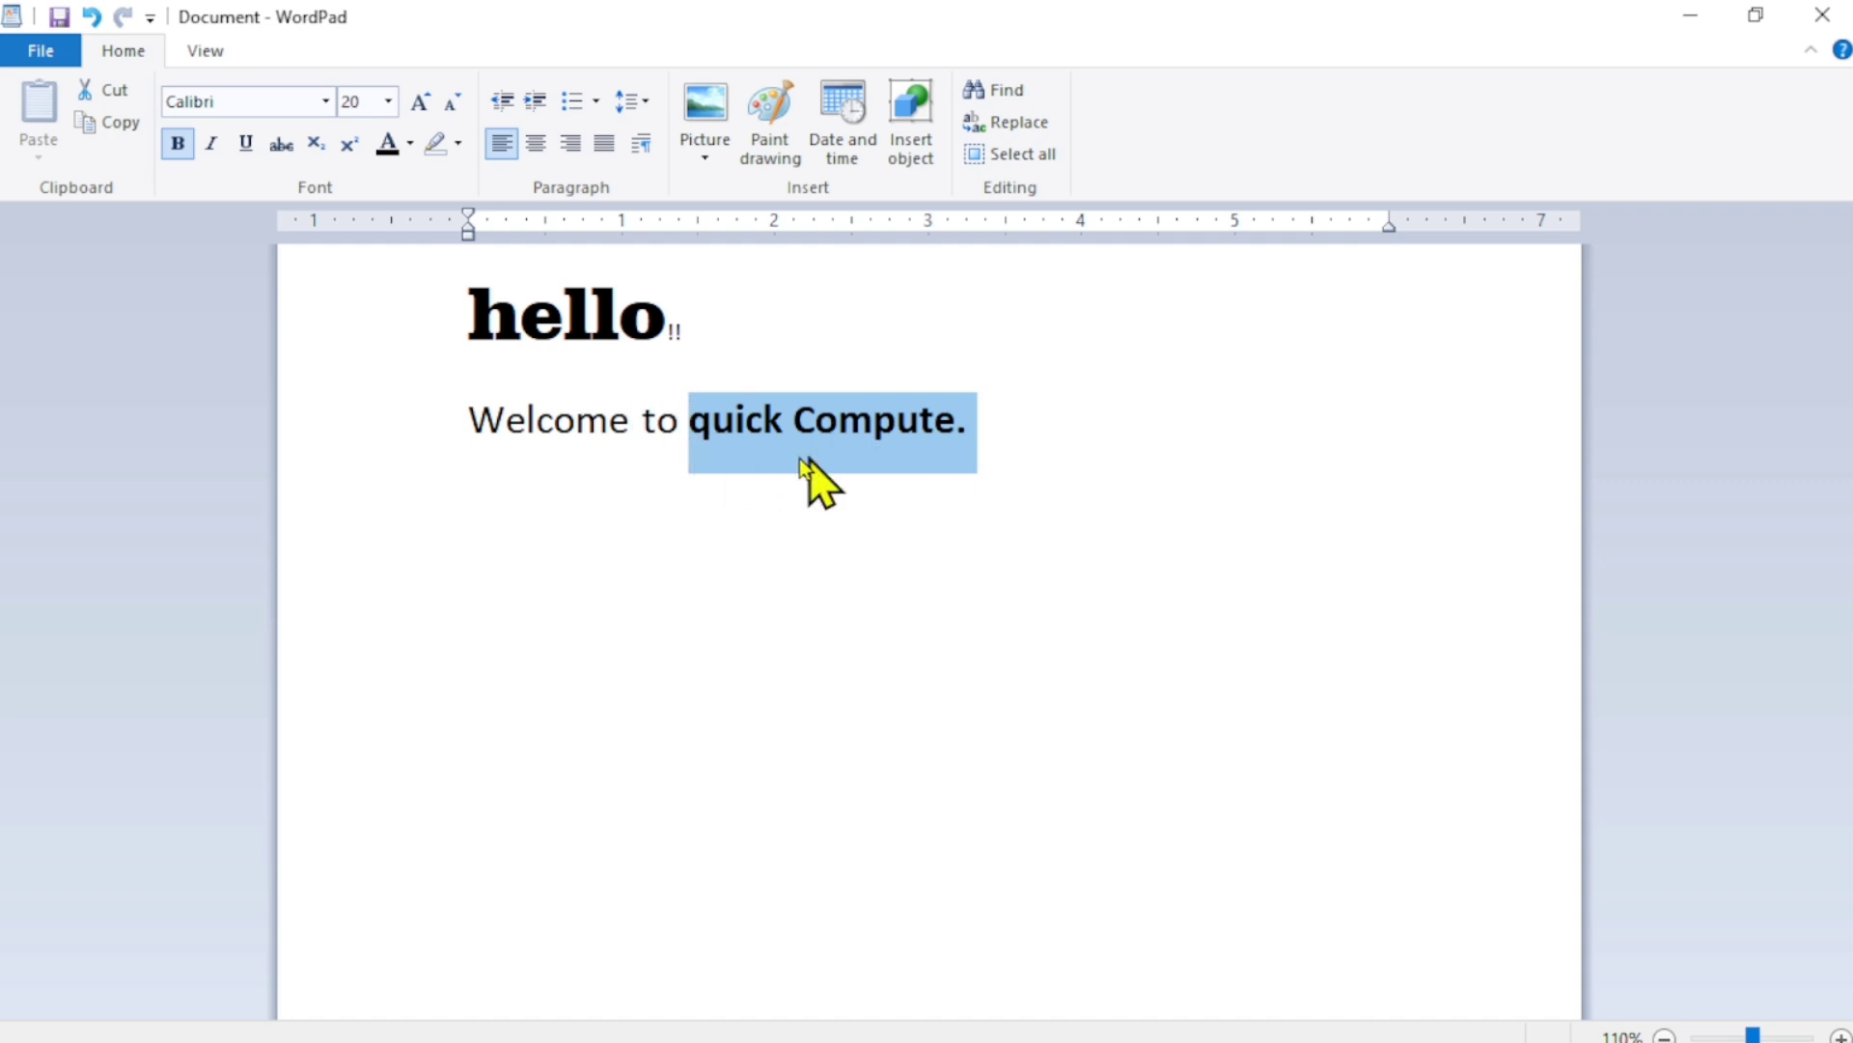
click(208, 147)
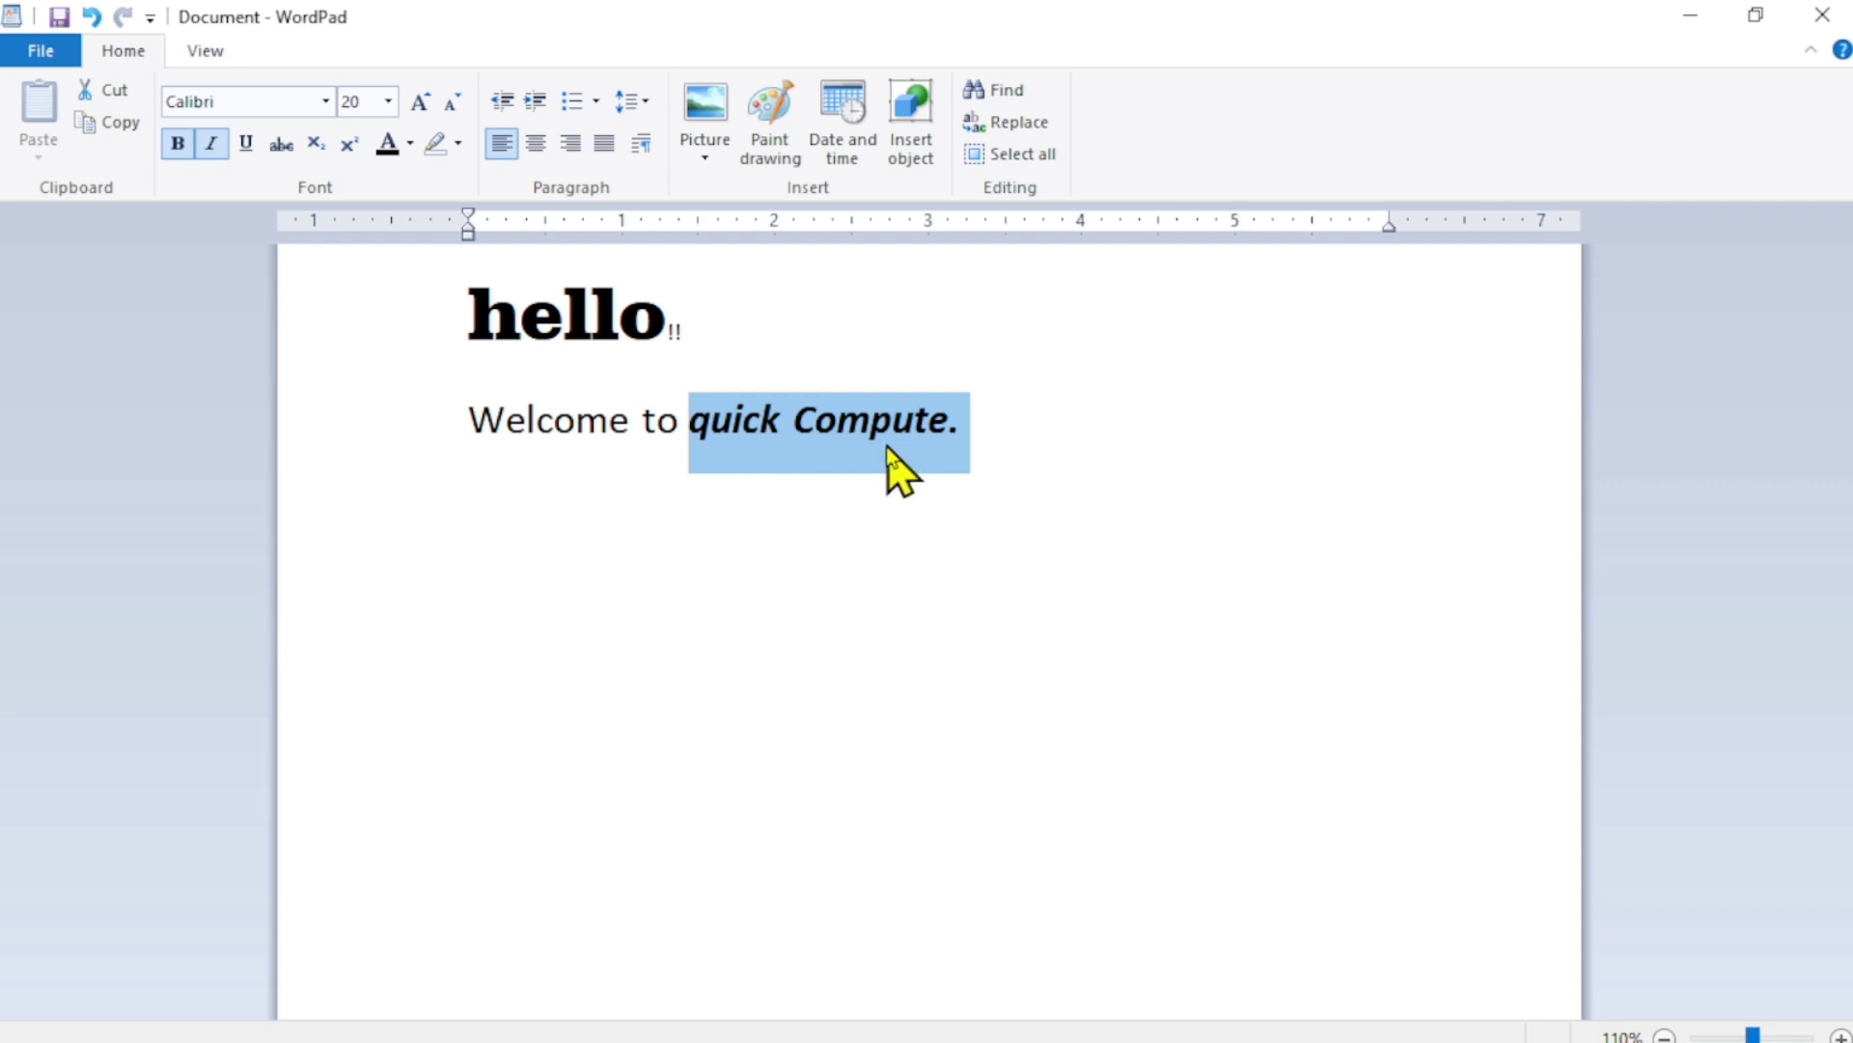
click(247, 145)
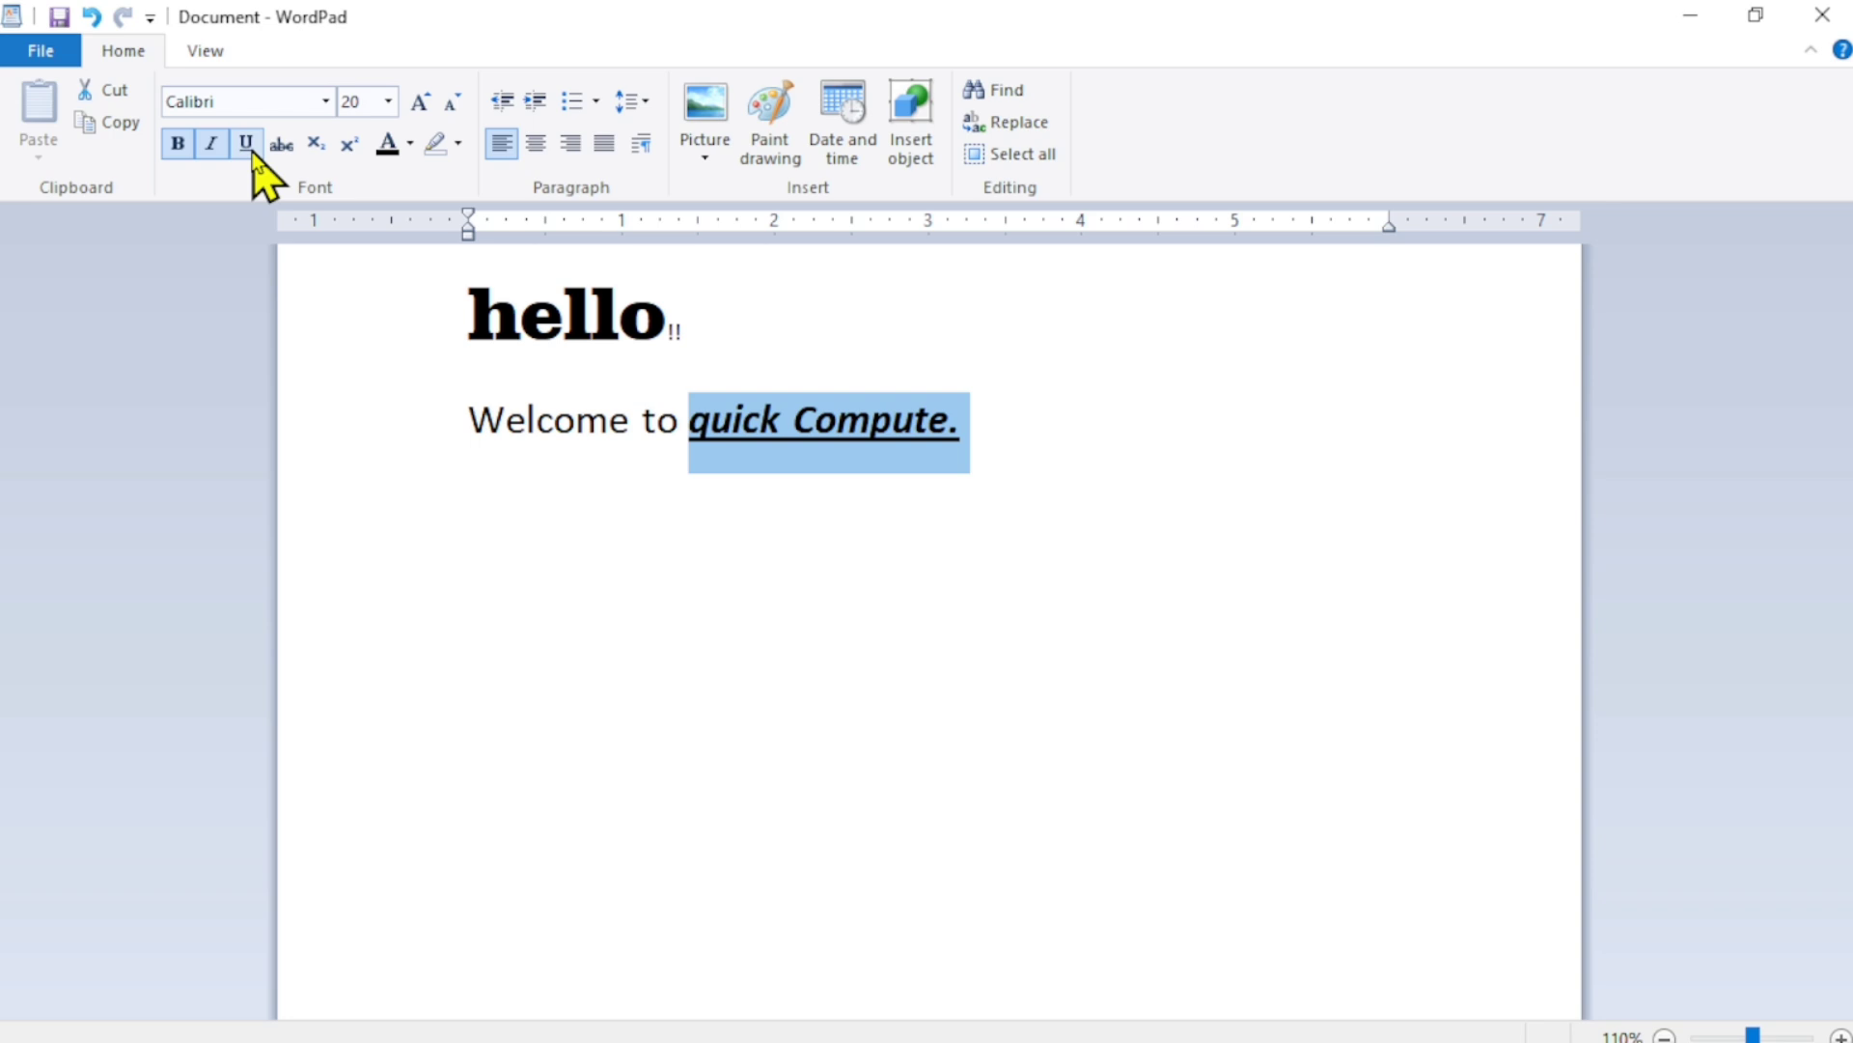
click(247, 145)
click(248, 144)
click(559, 578)
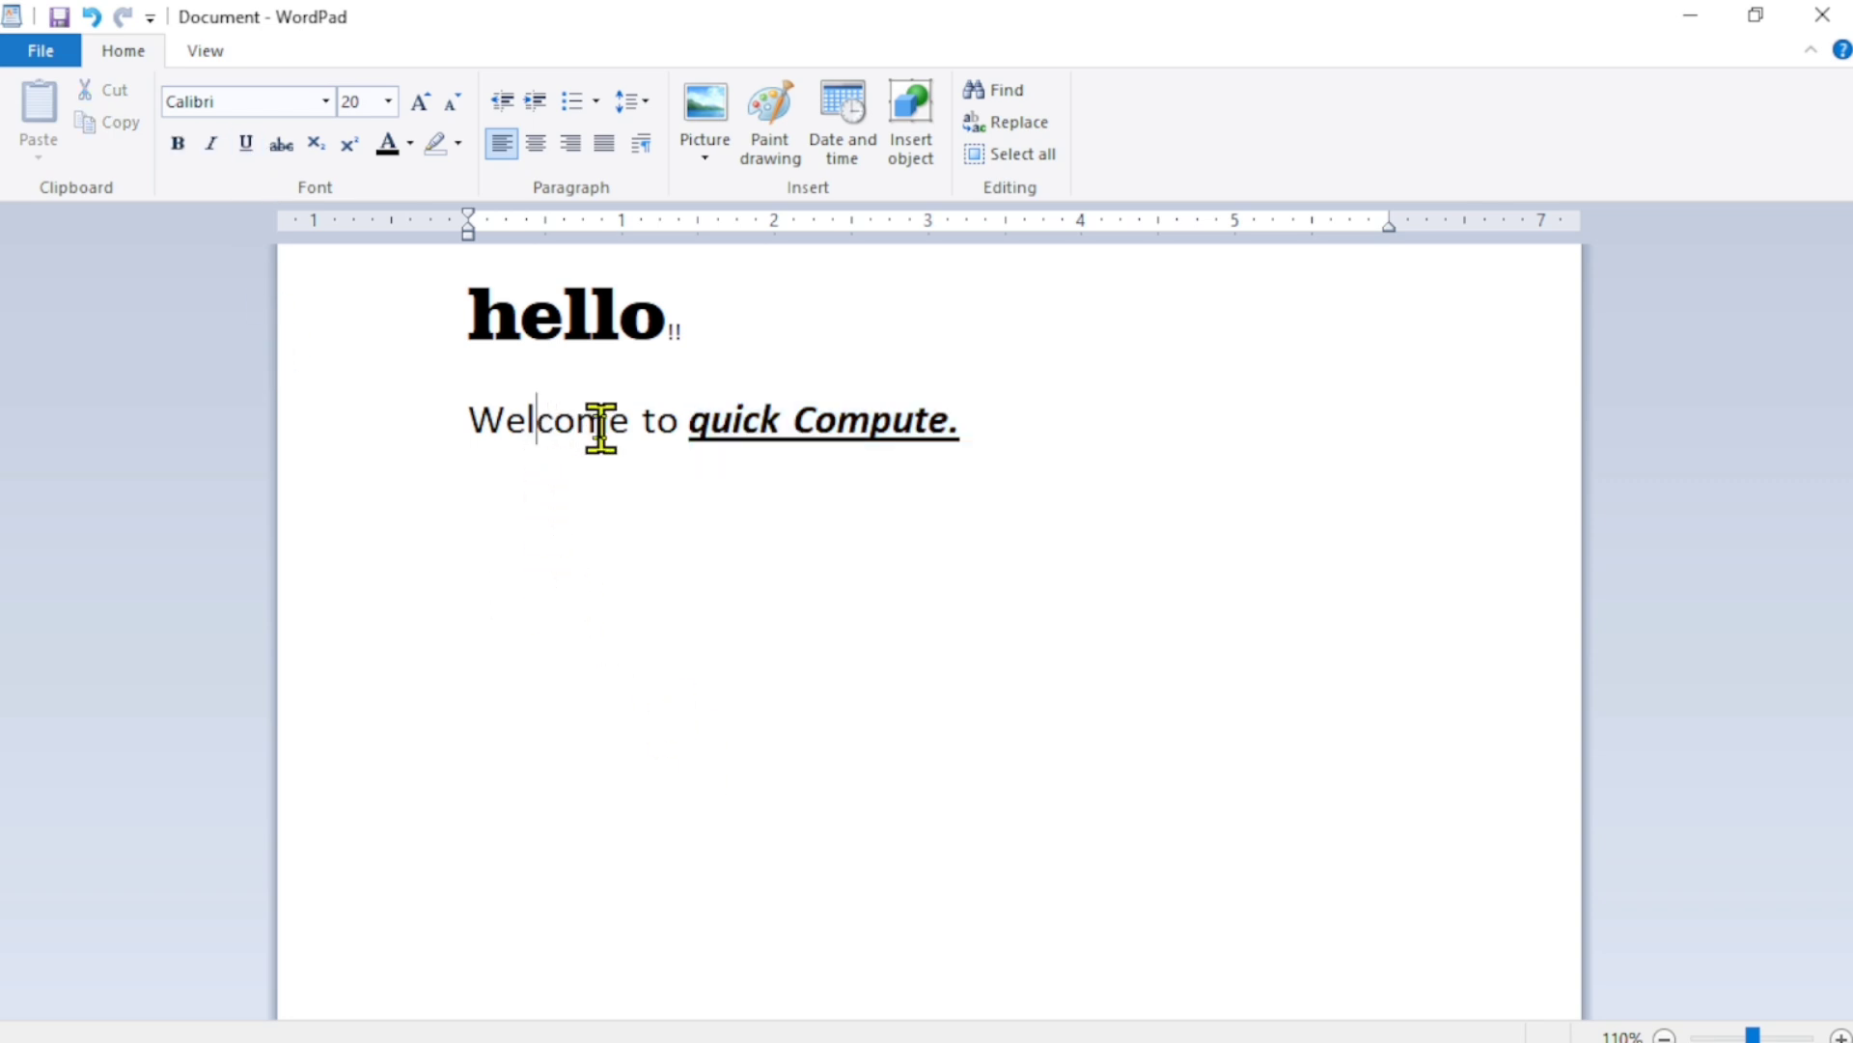
Add a line below "Welcome to quick Compute." reading "1200/- 800/-", with underline and italic turned off and bold kept.
click(1024, 436)
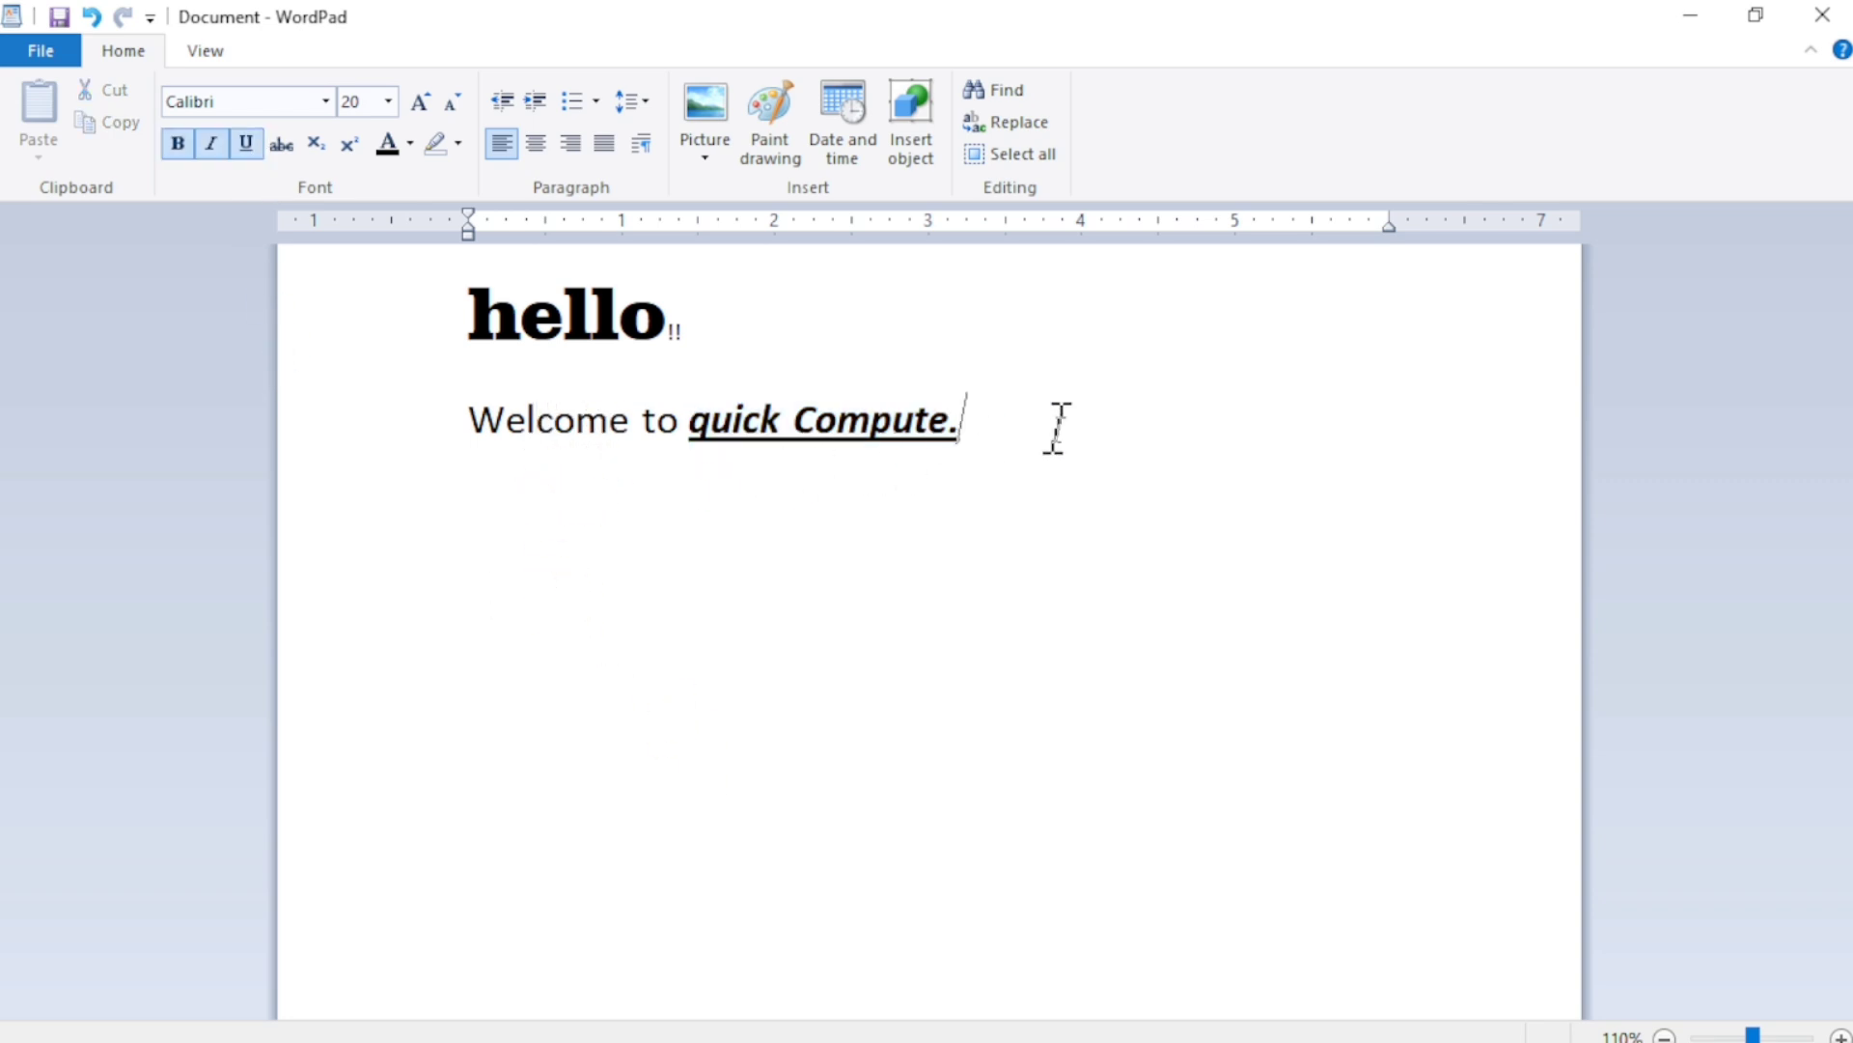
key(Return)
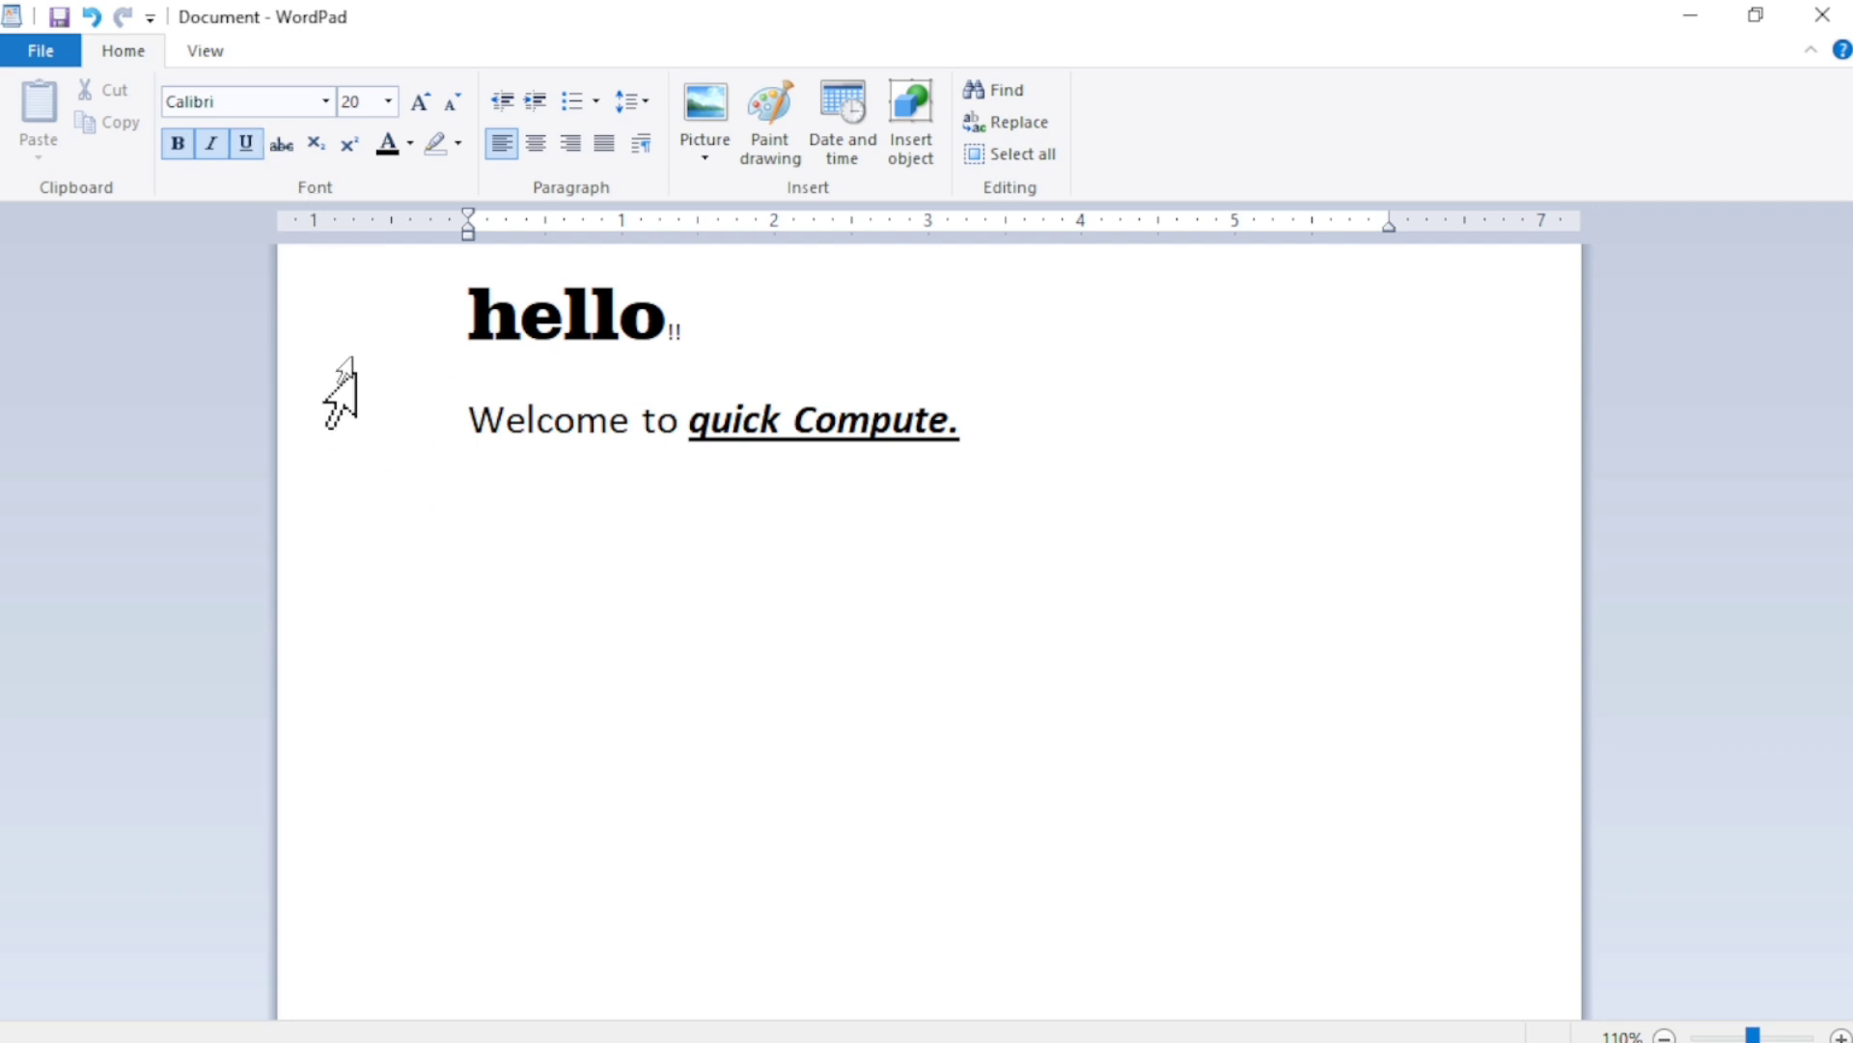
click(246, 145)
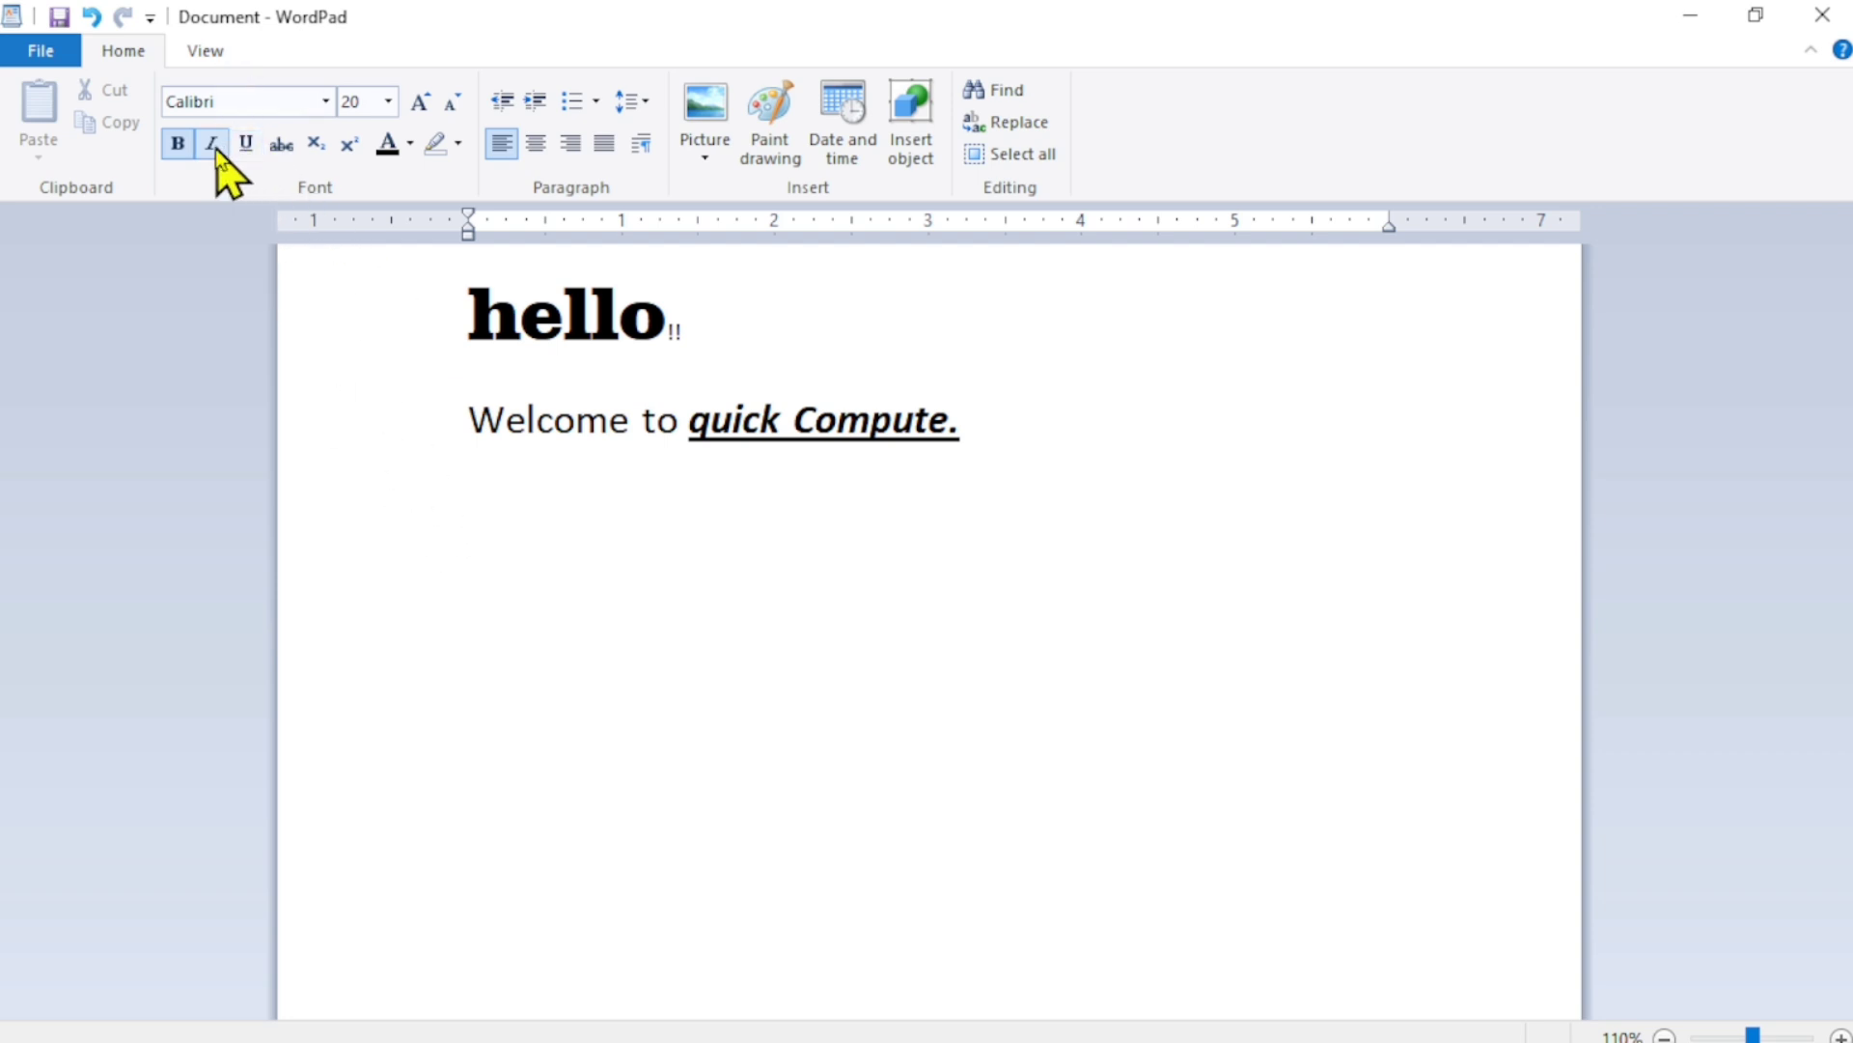
click(212, 144)
text(1200/- 800/-)
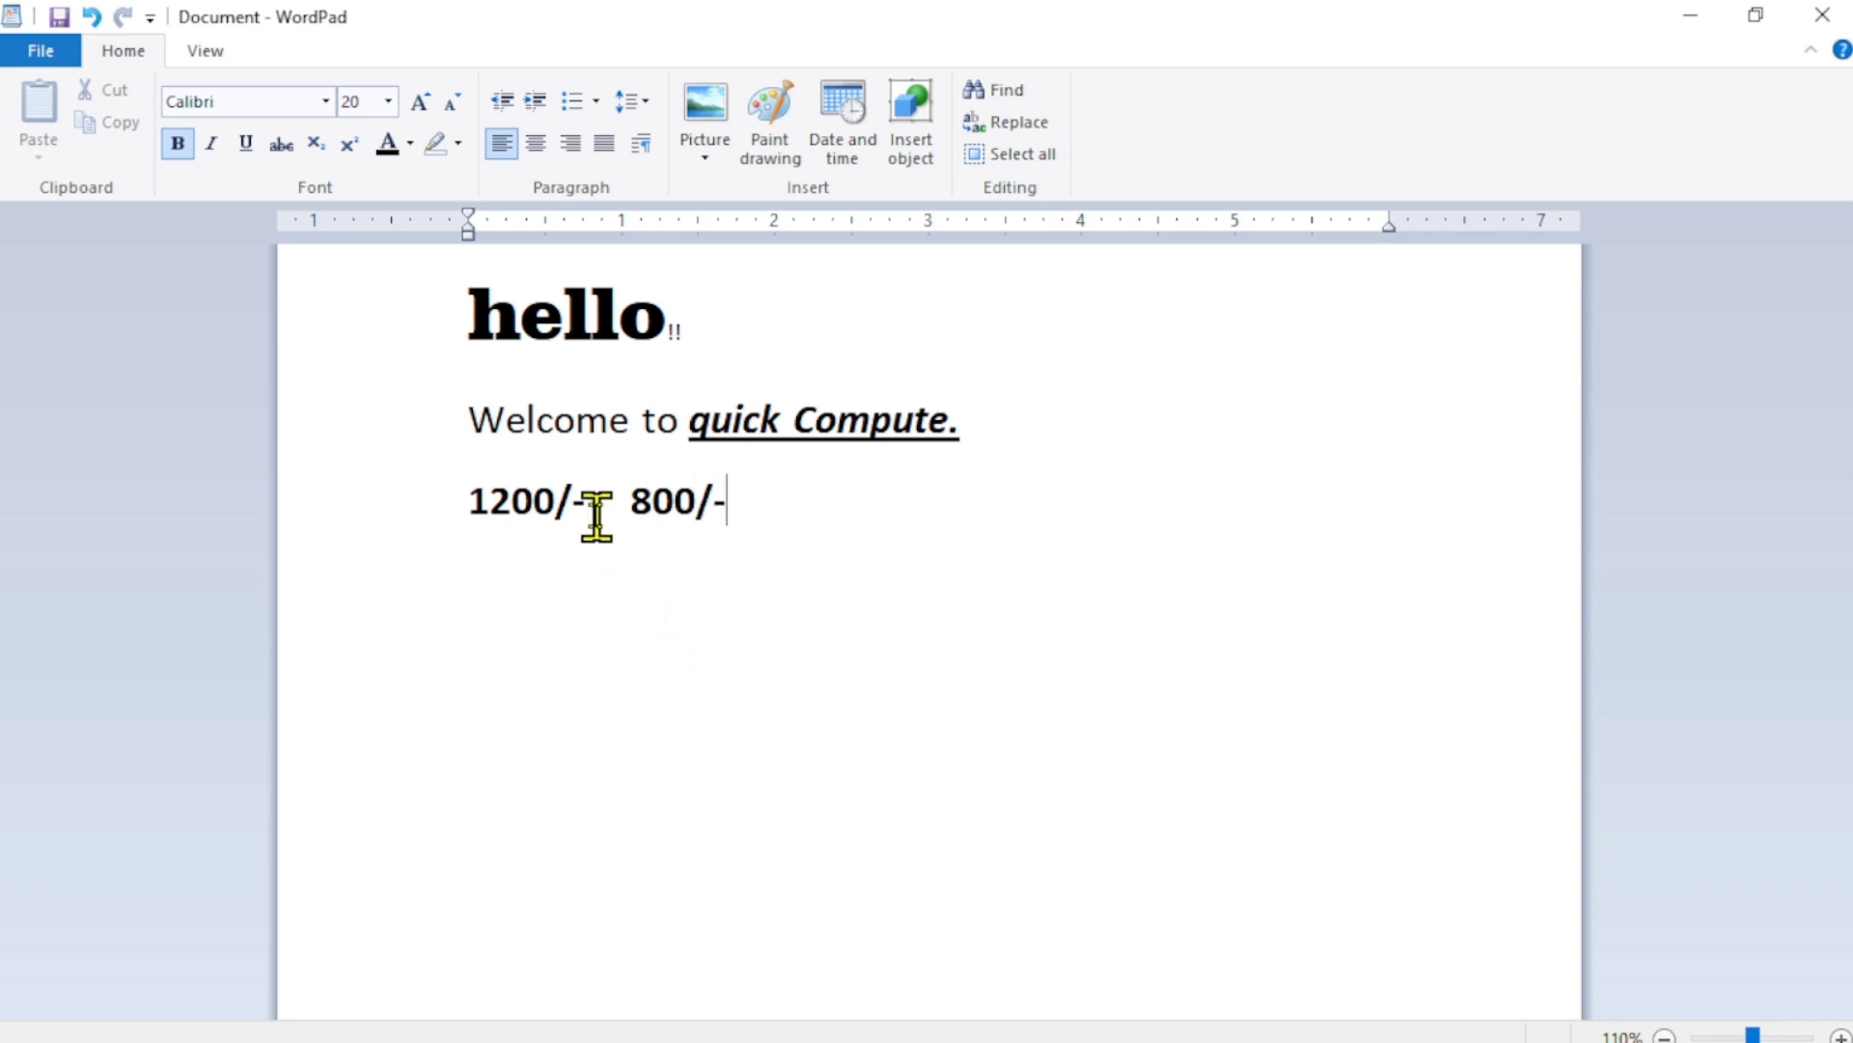
drag(596, 518, 529, 522)
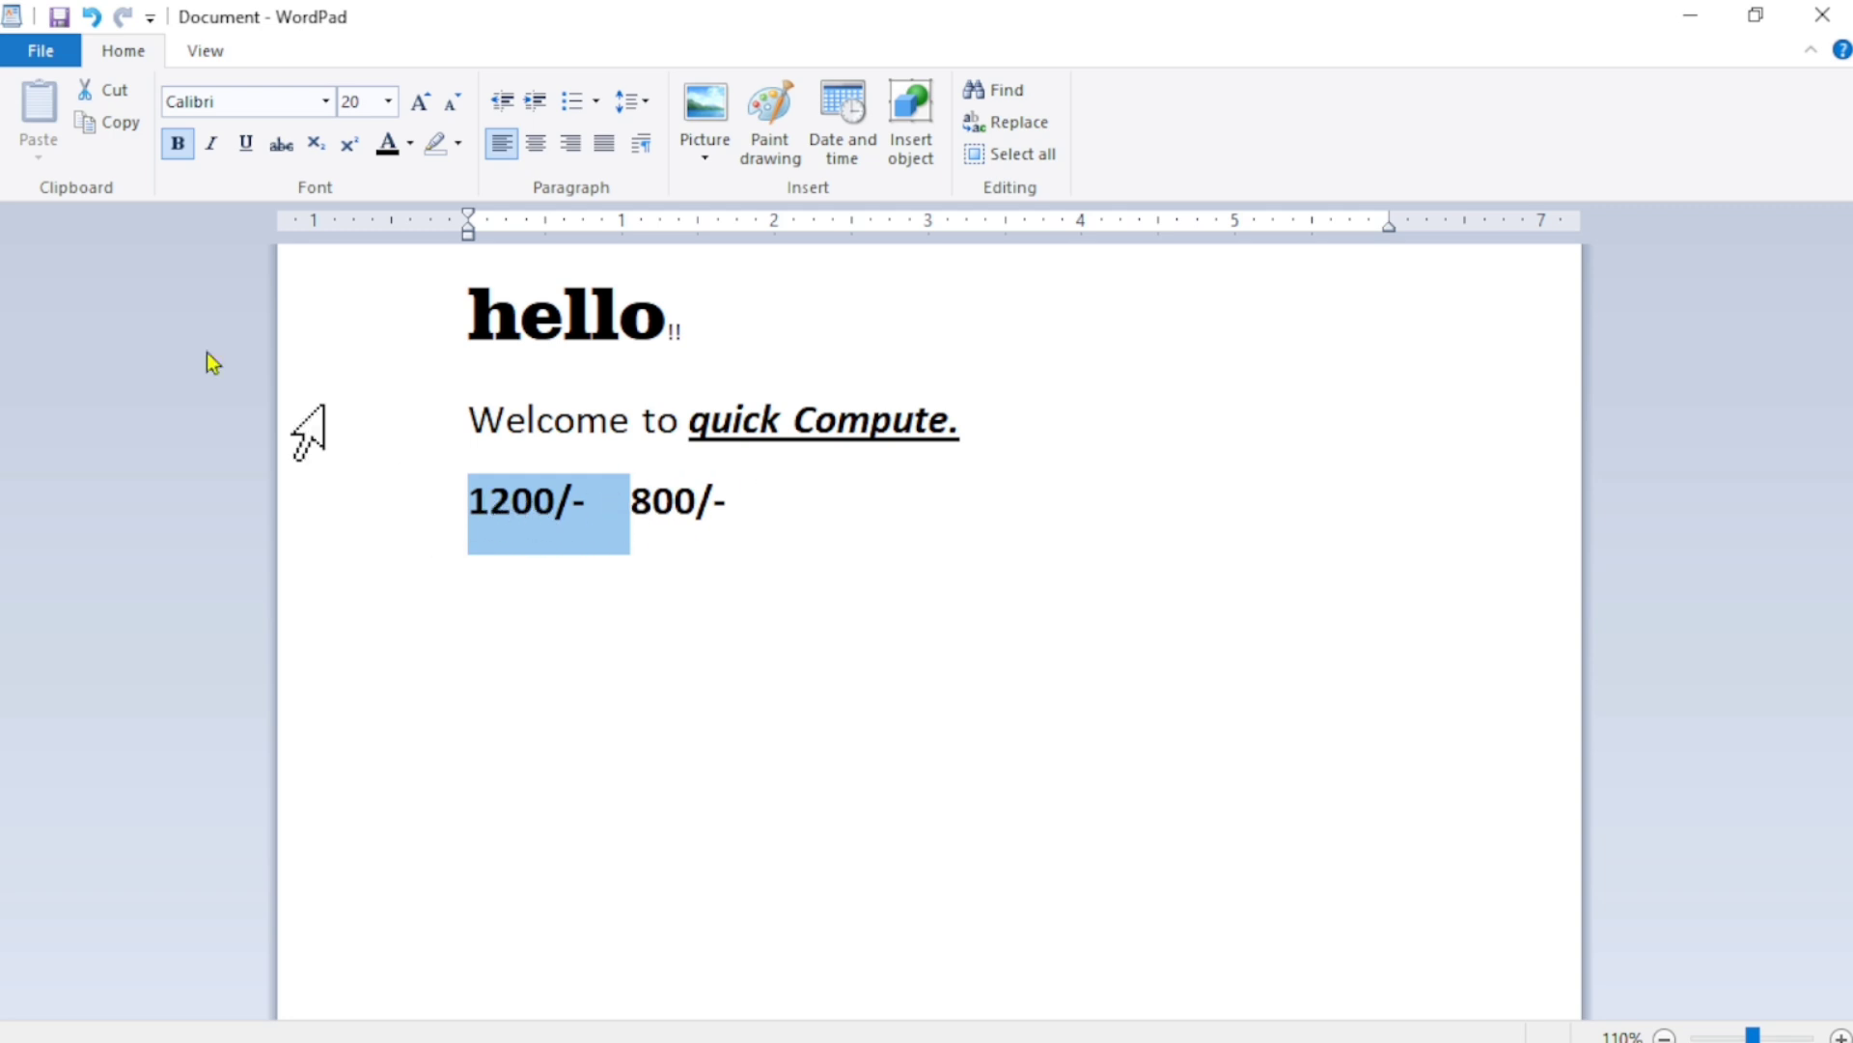
click(281, 144)
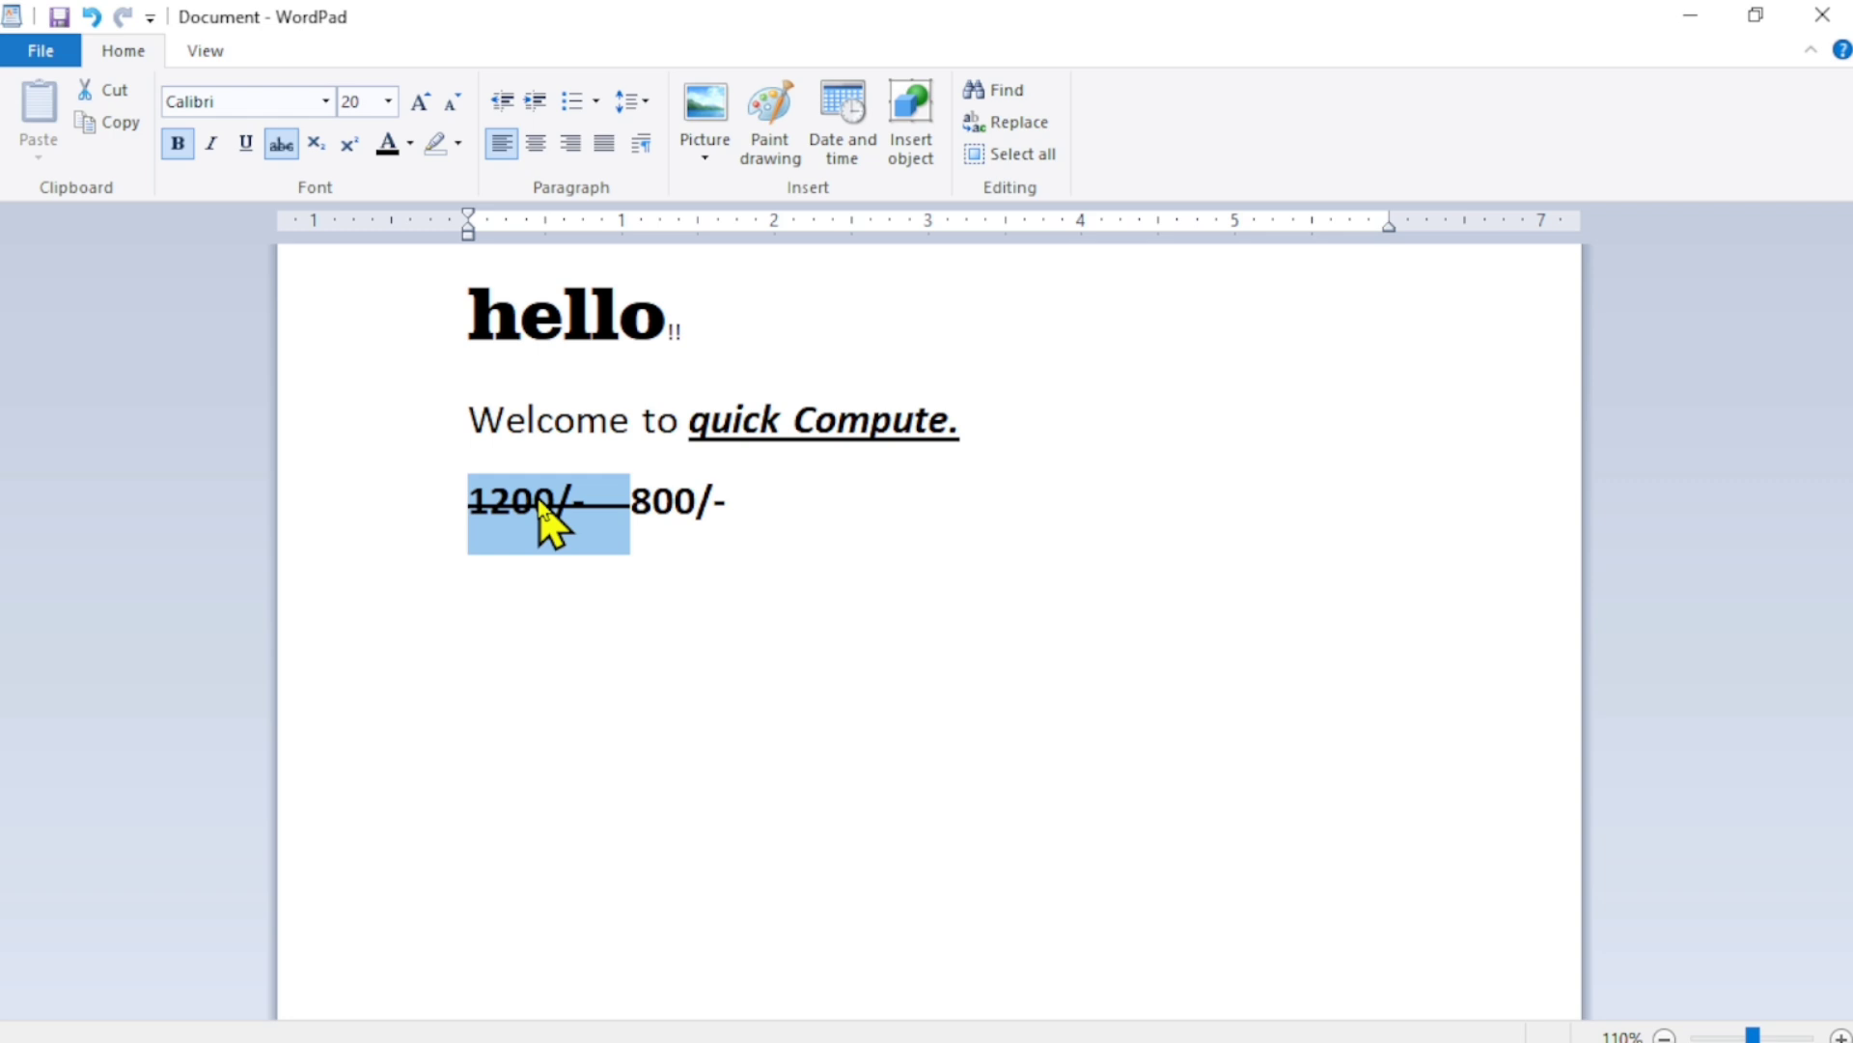
key(ctrl+z)
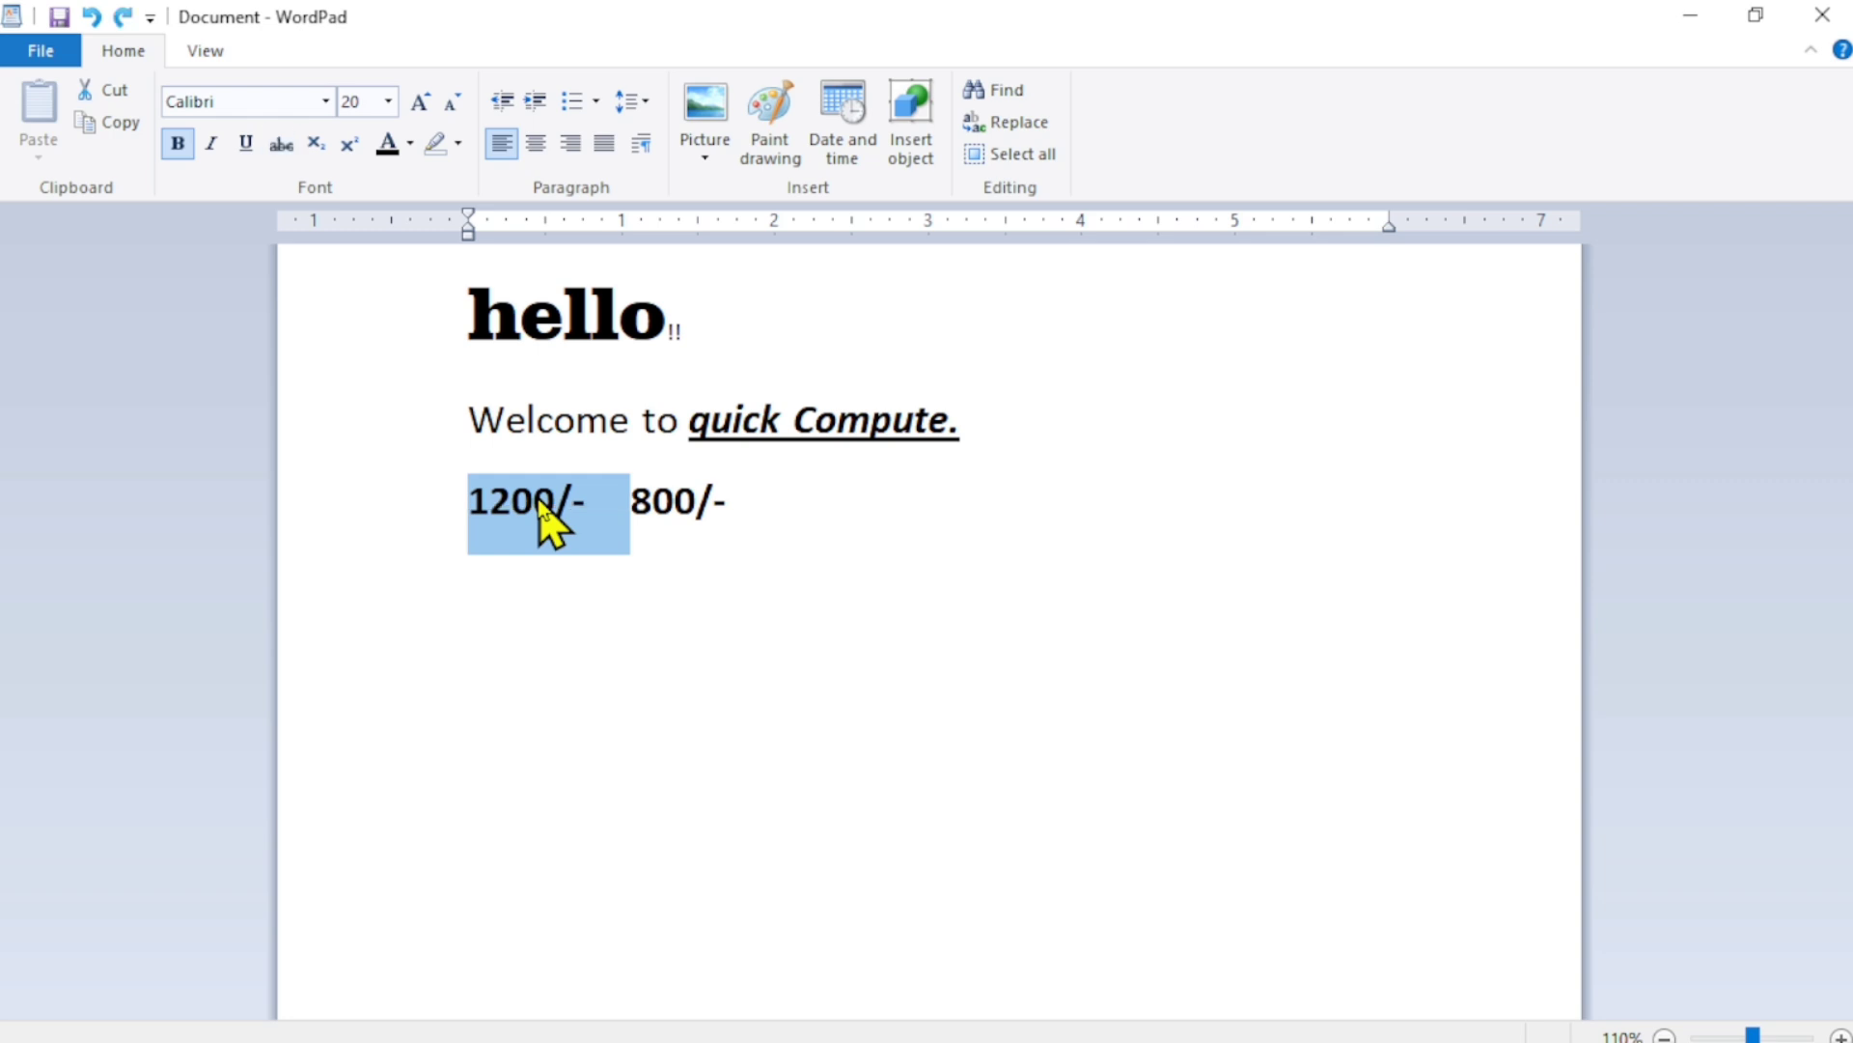
Strike through only the number "1200" in the price line.
click(533, 500)
double_click(531, 500)
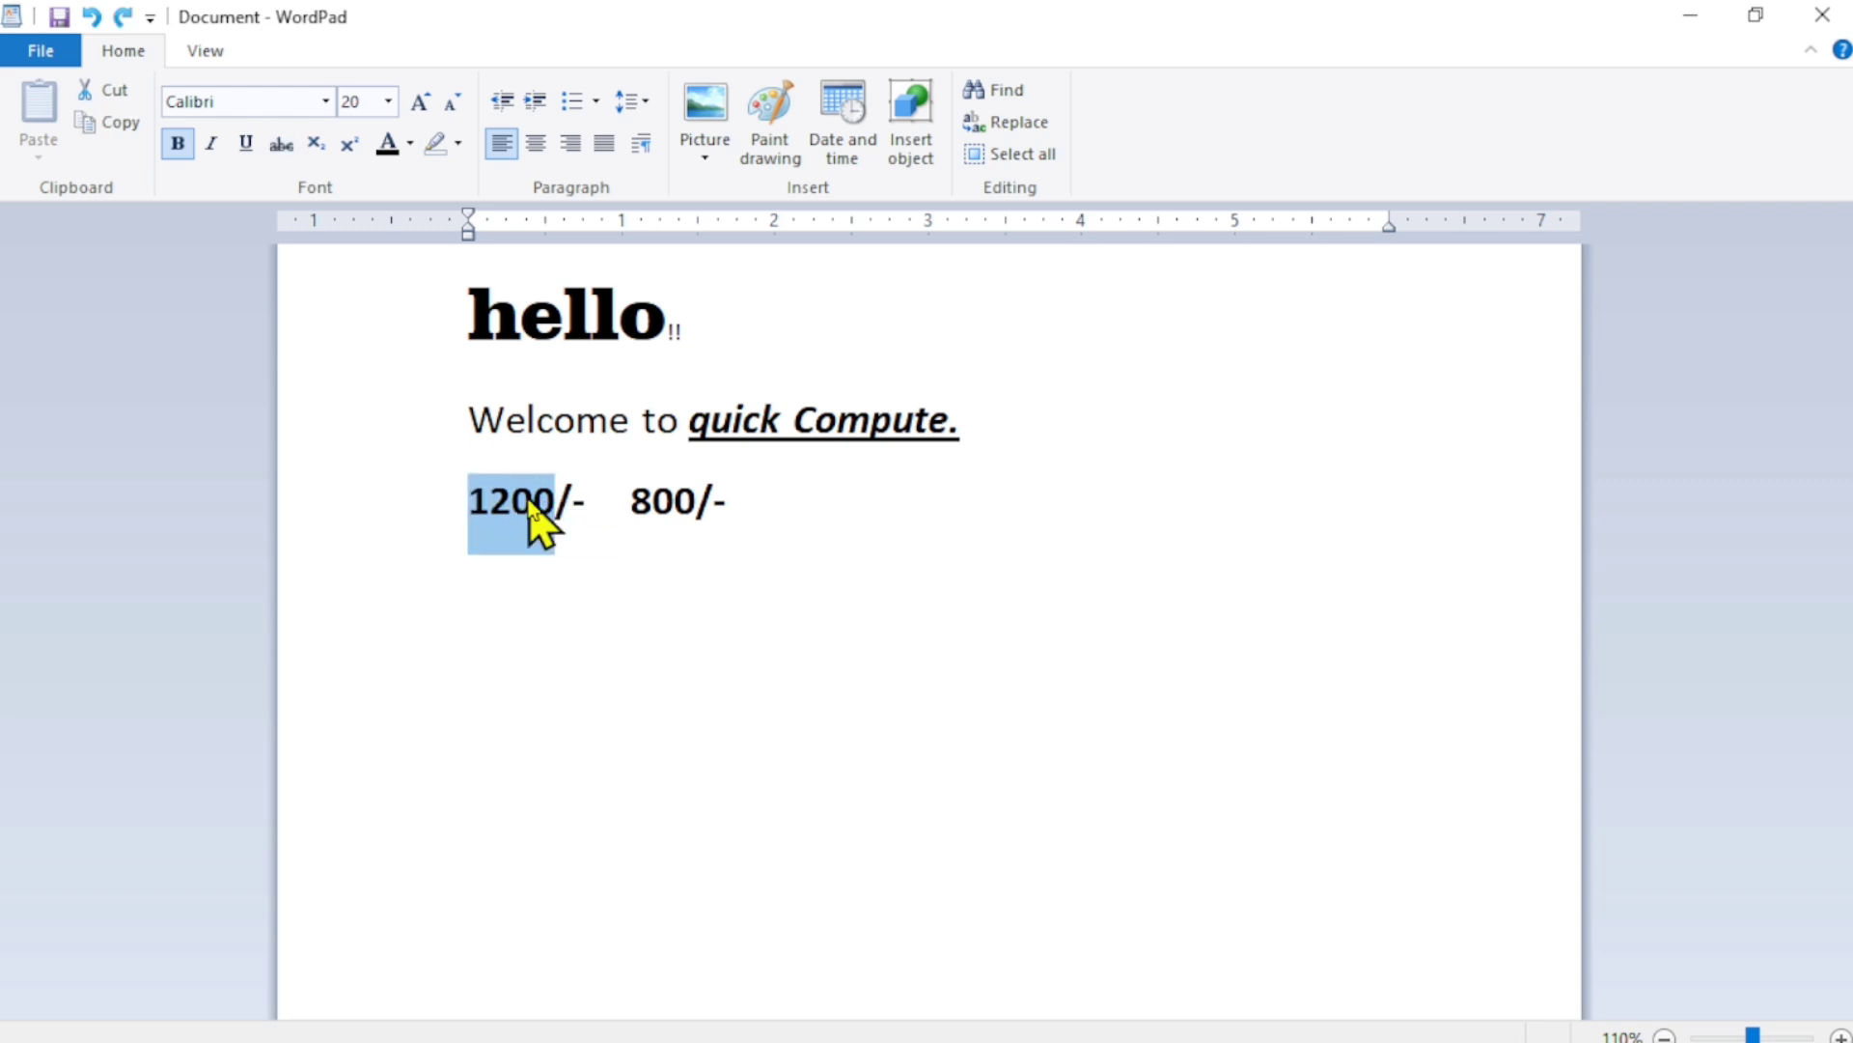
click(278, 145)
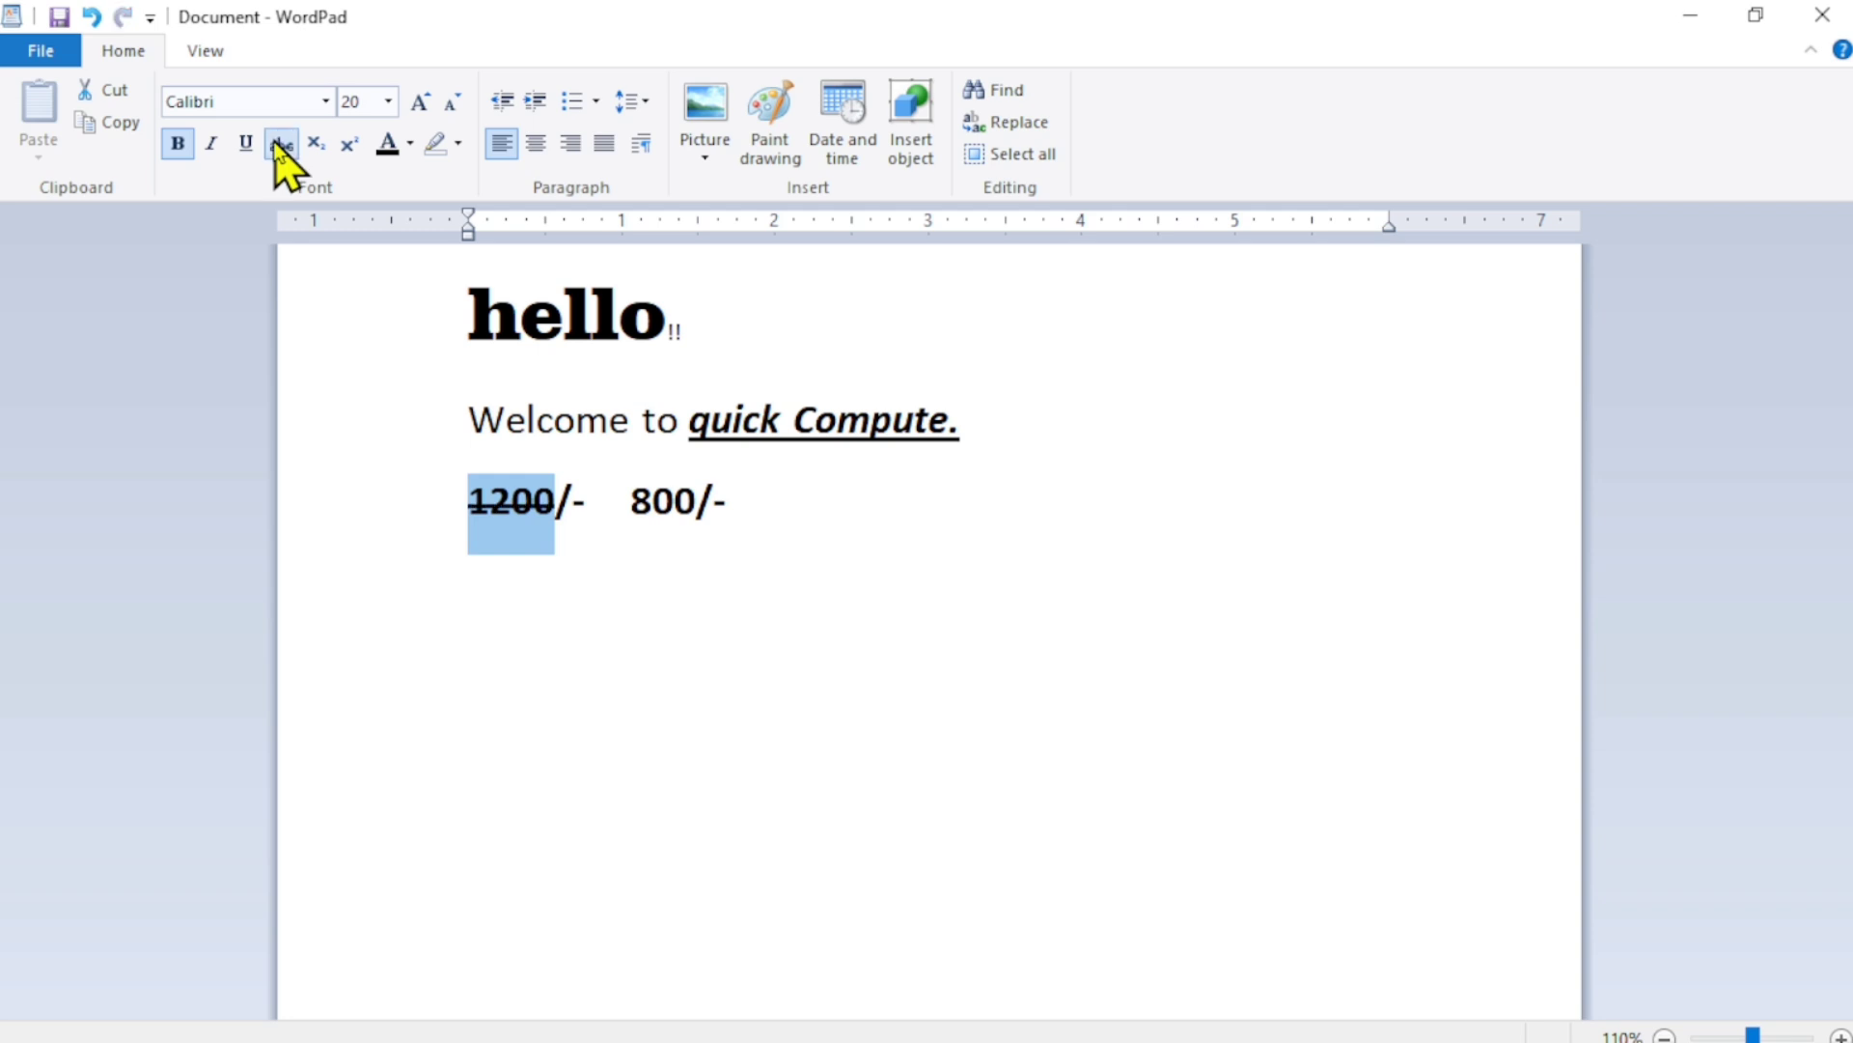
click(695, 543)
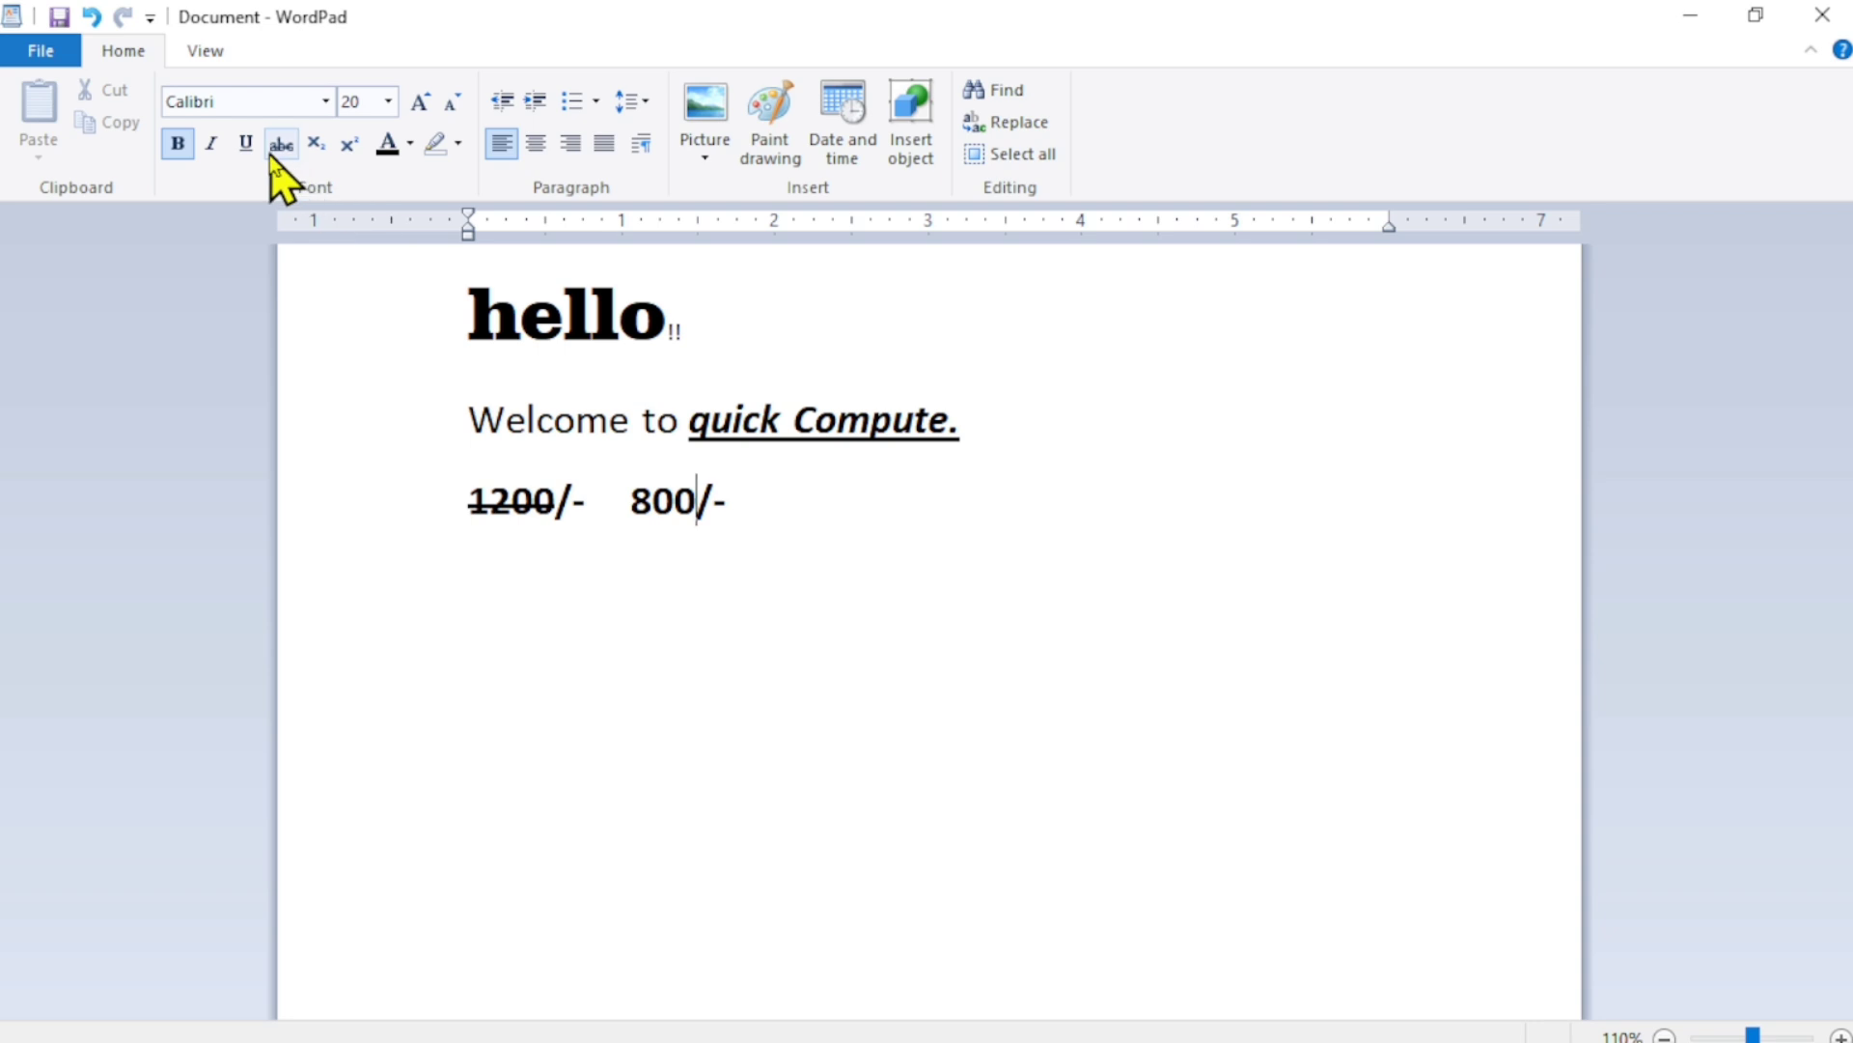
Add a line "h20" below the price line and make its 2 a subscript.
click(752, 522)
key(Return)
text(h20)
drag(492, 584, 512, 585)
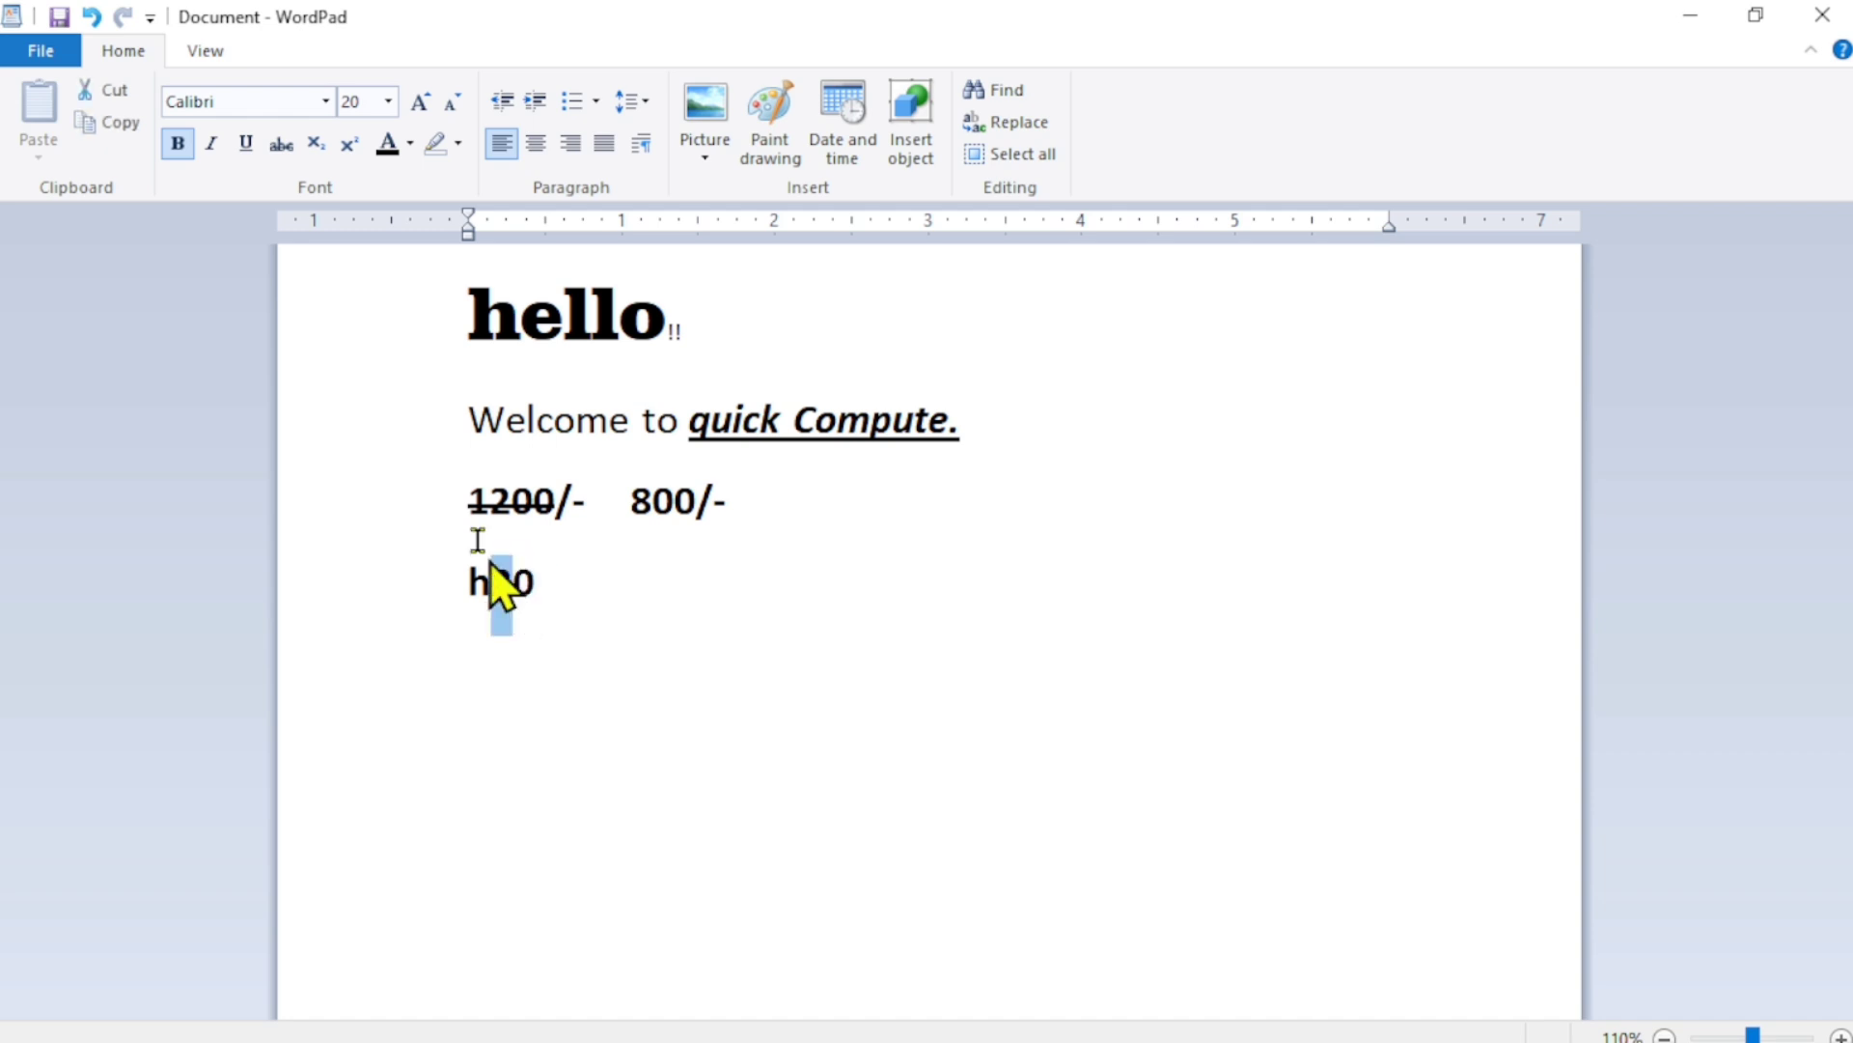
click(314, 144)
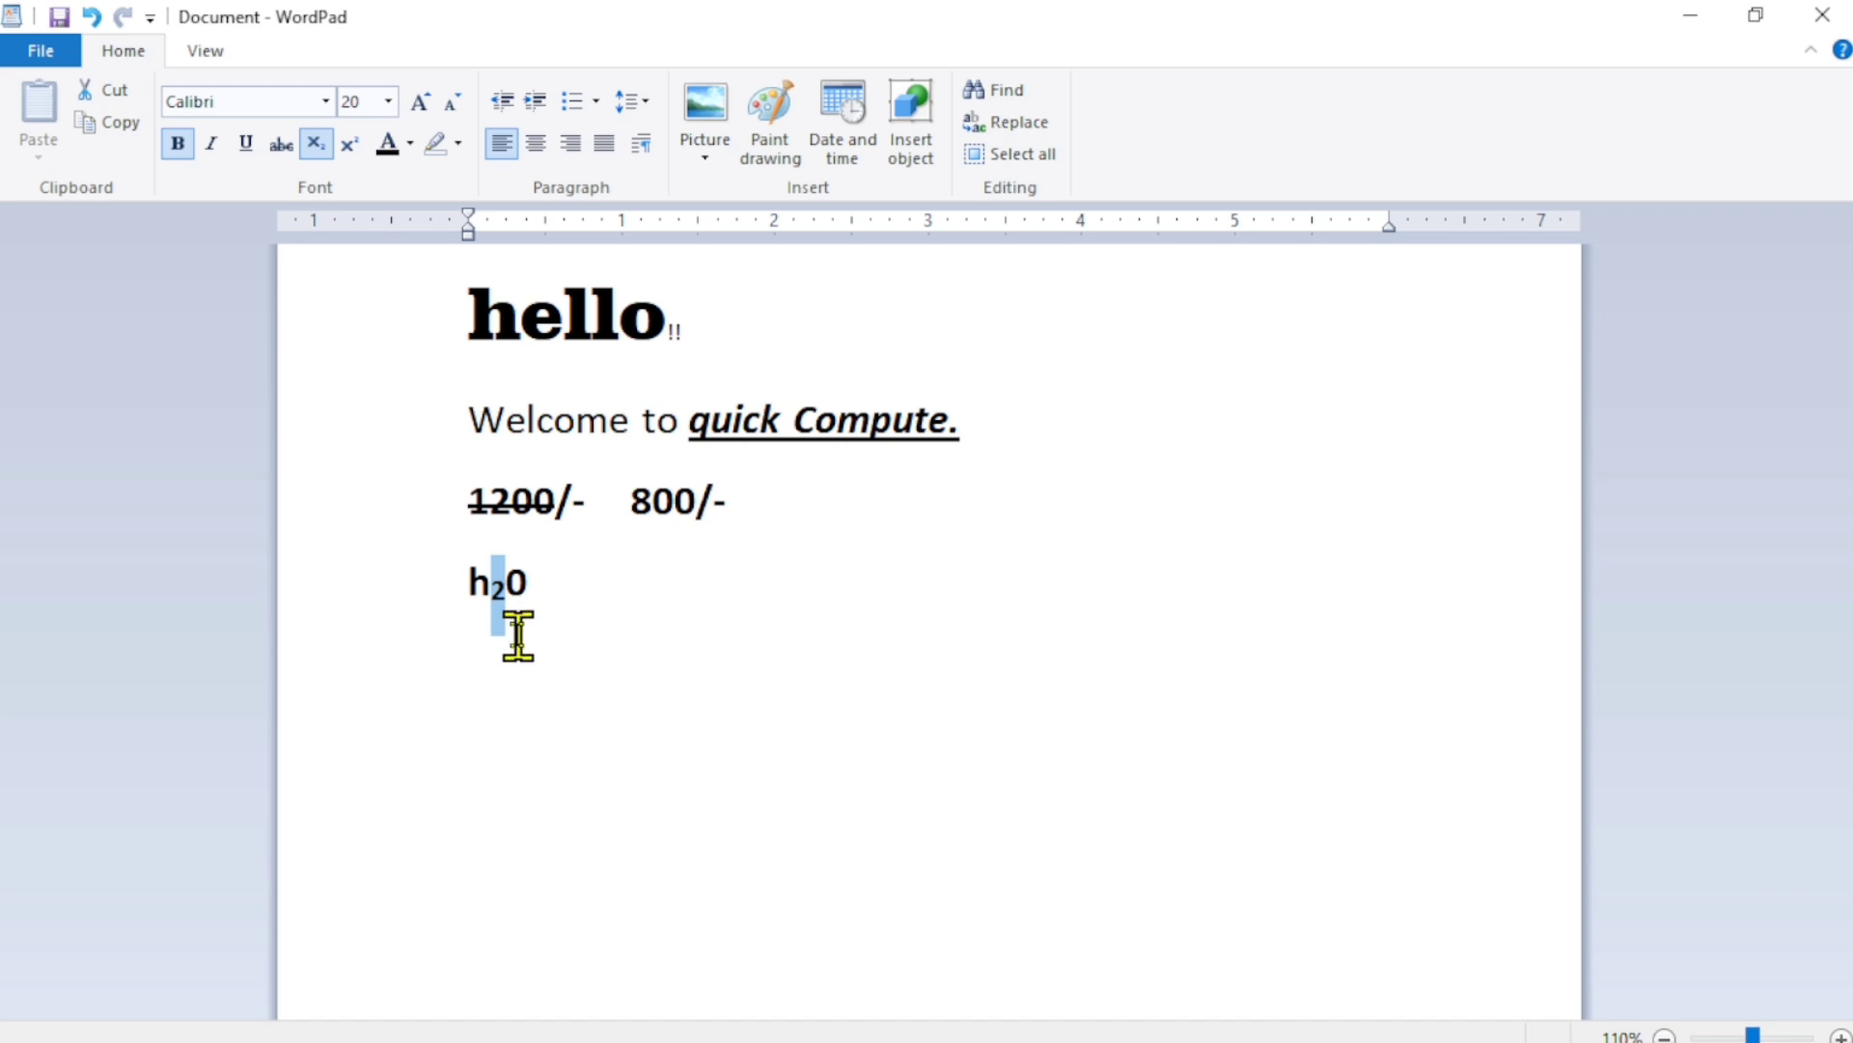
drag(568, 584, 442, 571)
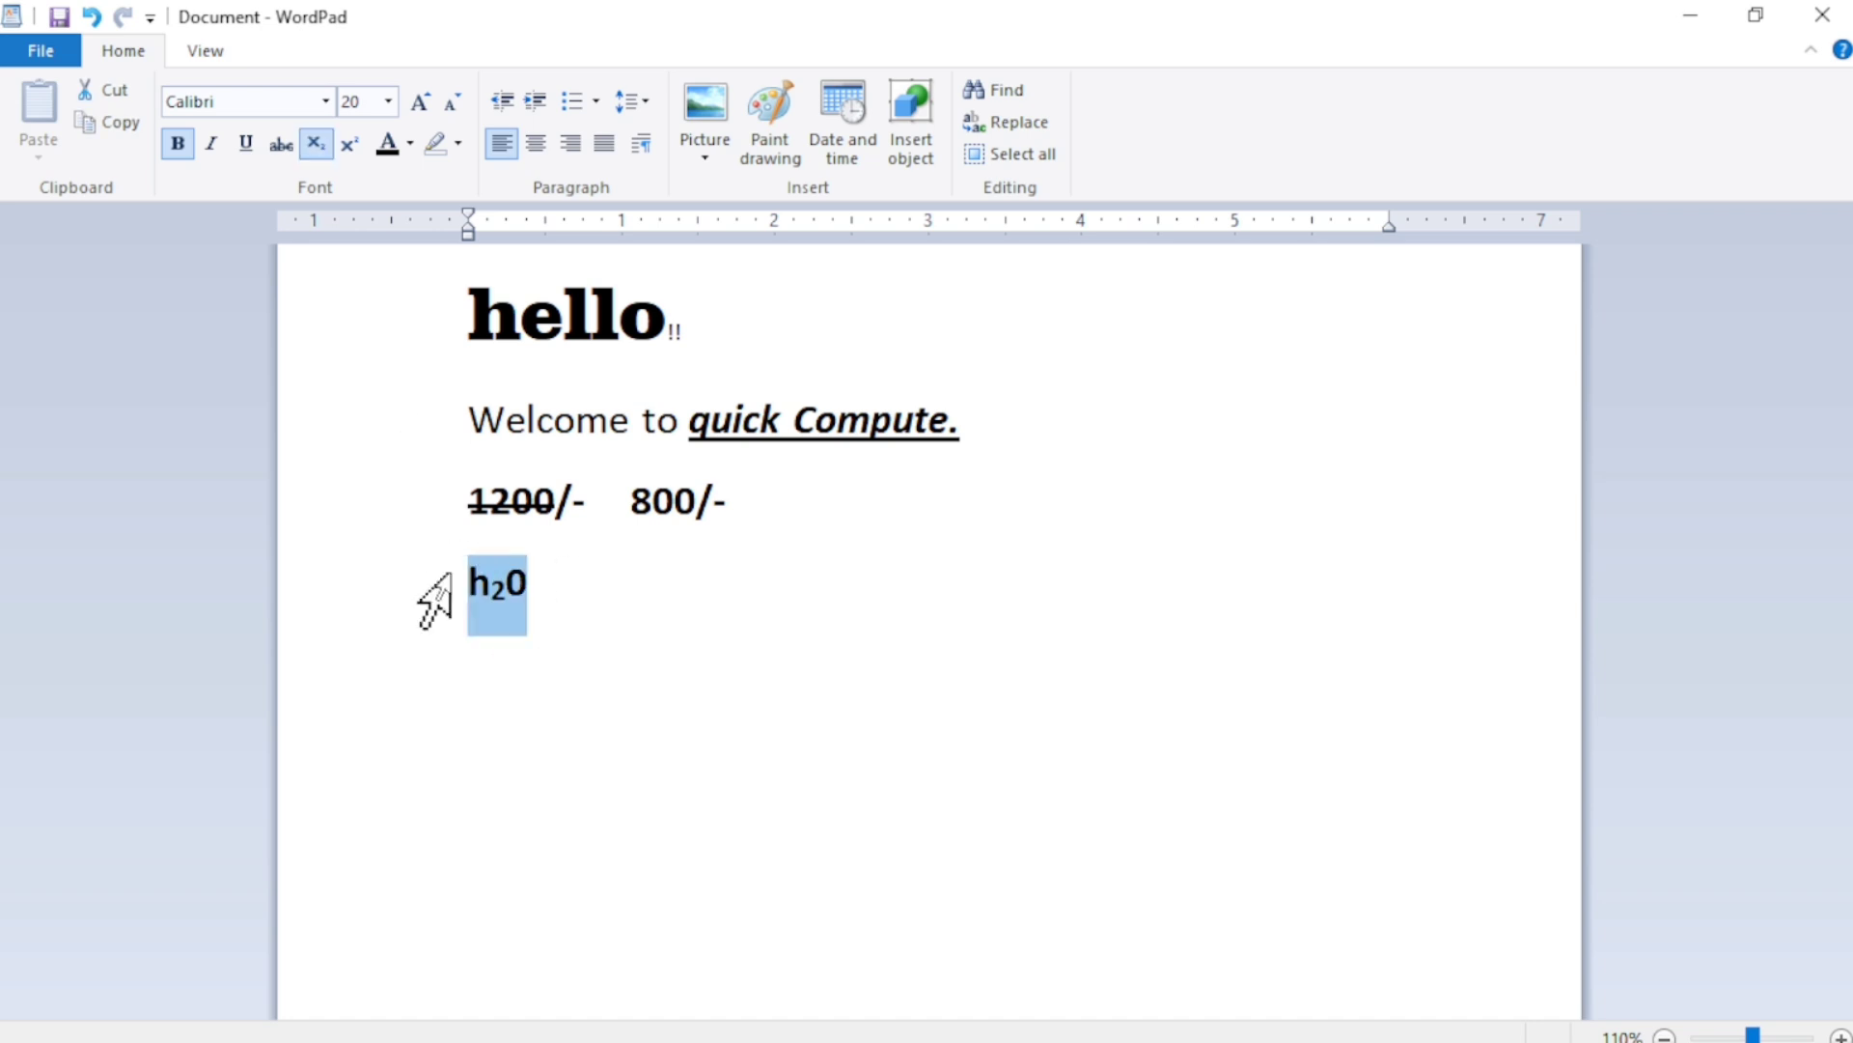
Add a line "(a+b)2" below the h20 line and make its 2 a superscript.
click(582, 587)
key(Return)
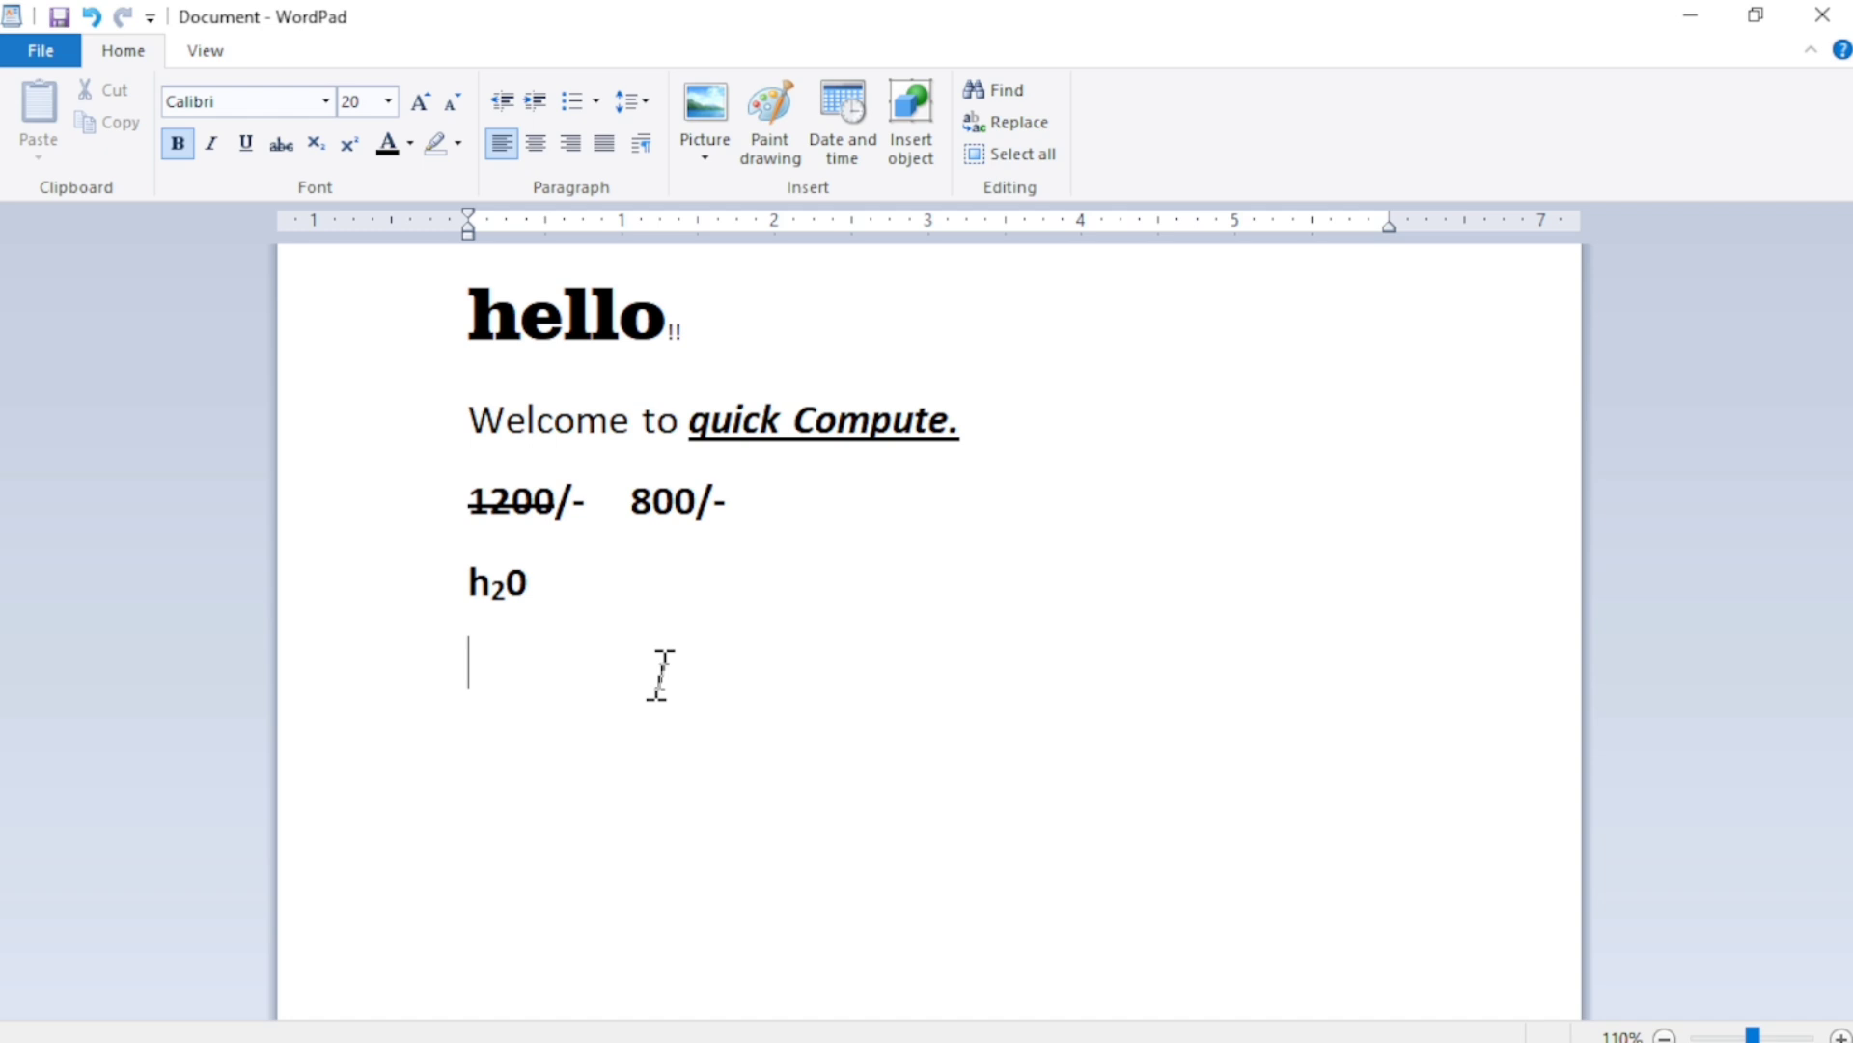
text((a+b))
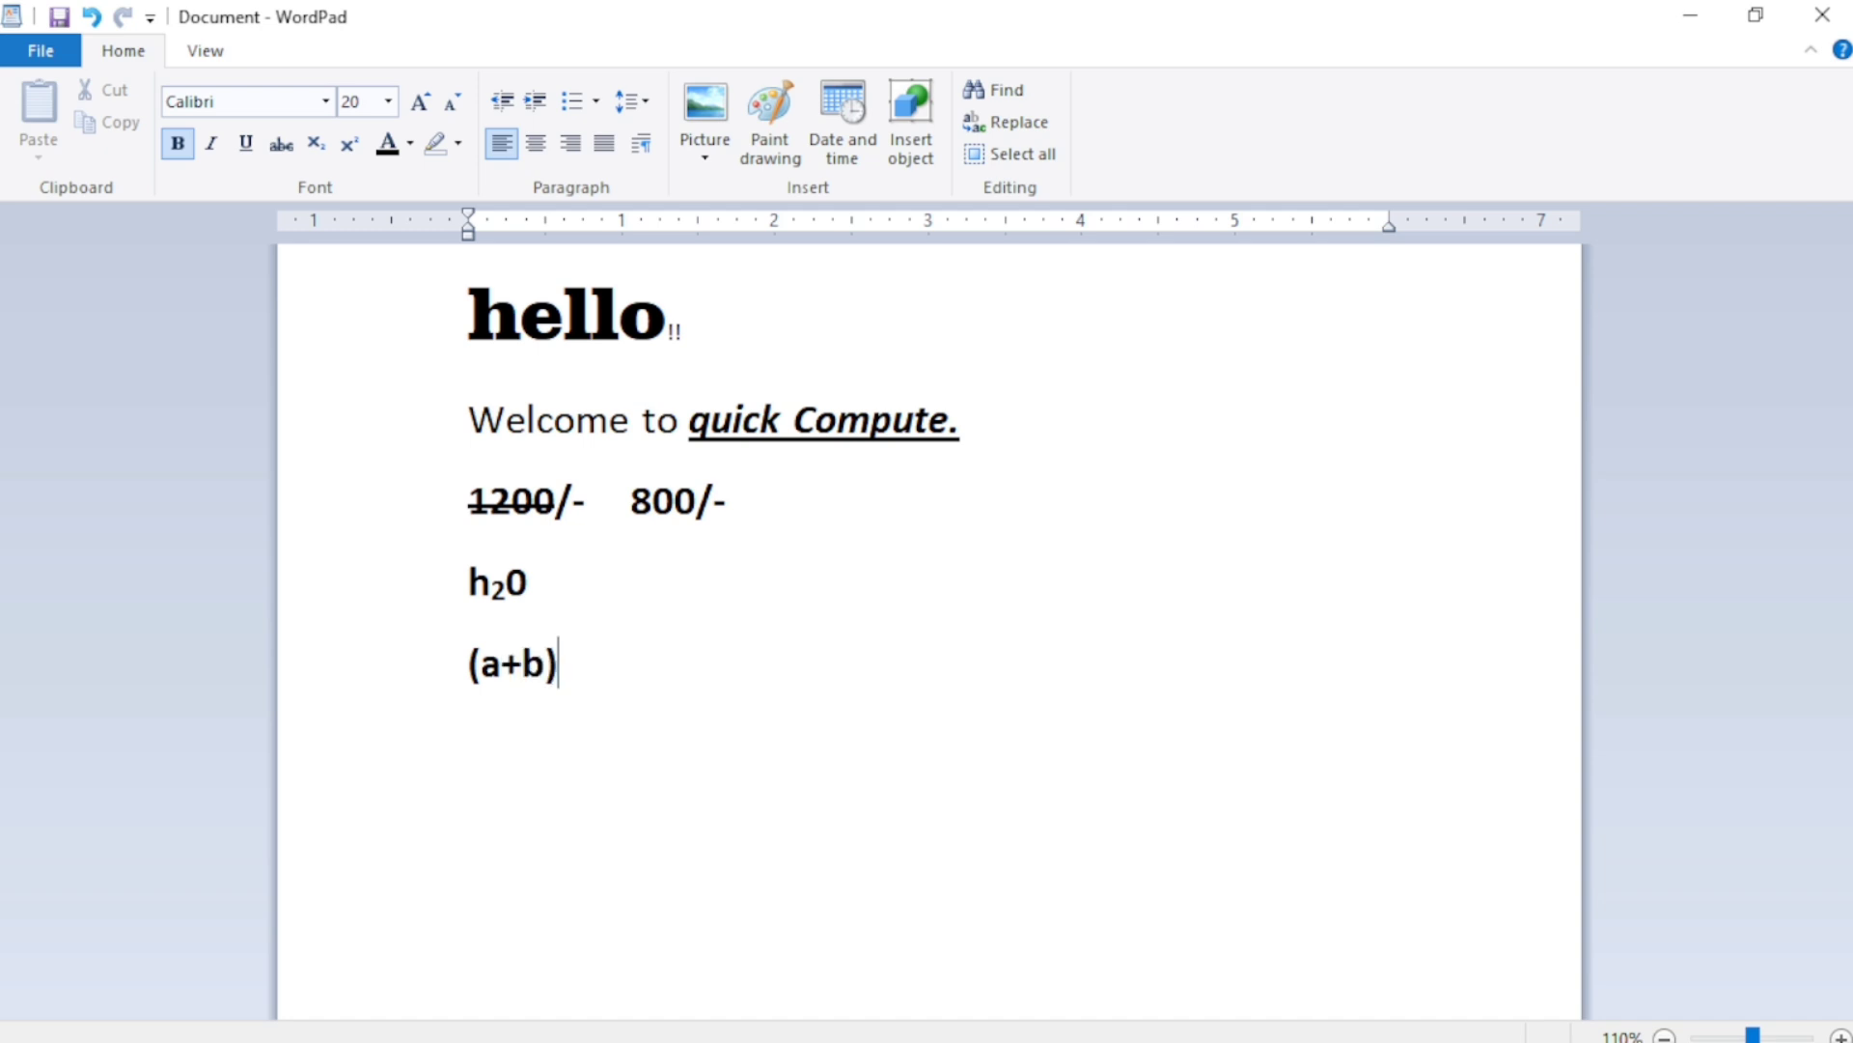
text(2)
mouse_move(592, 664)
mouse_down()
mouse_move(553, 678)
mouse_move(599, 666)
mouse_up()
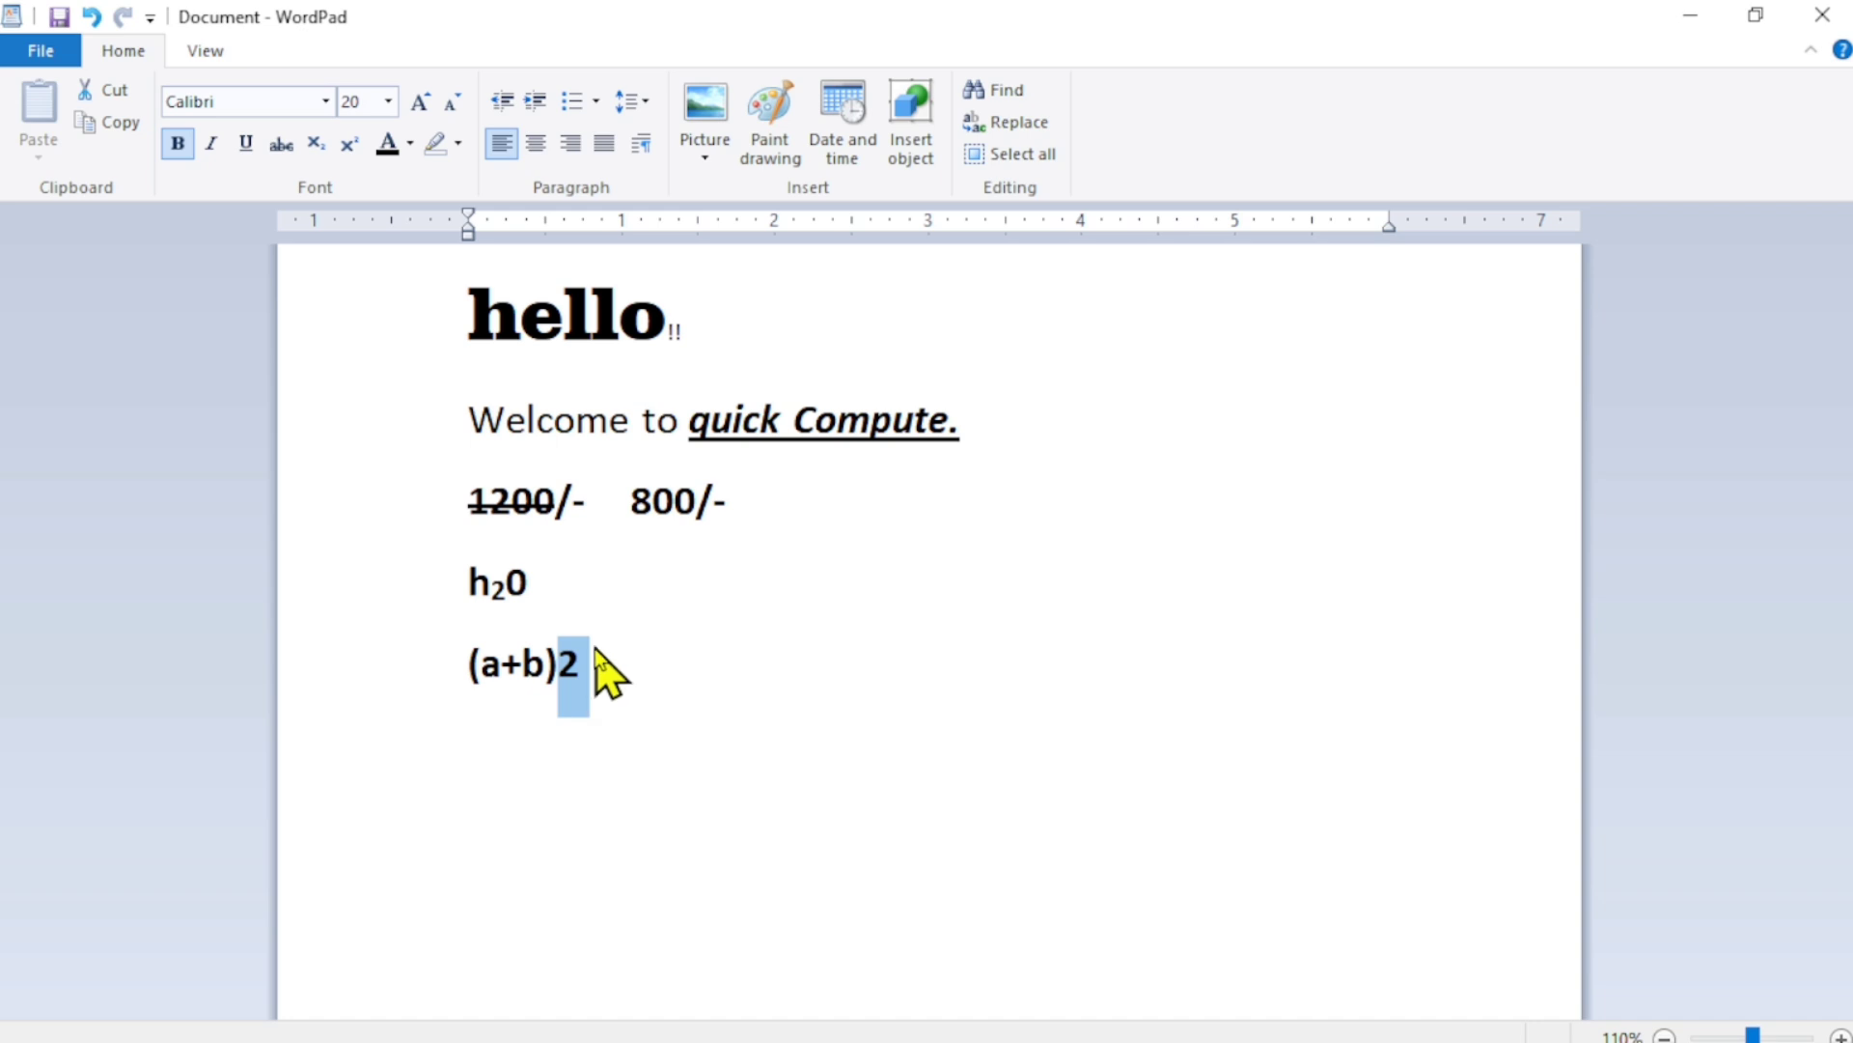
click(351, 145)
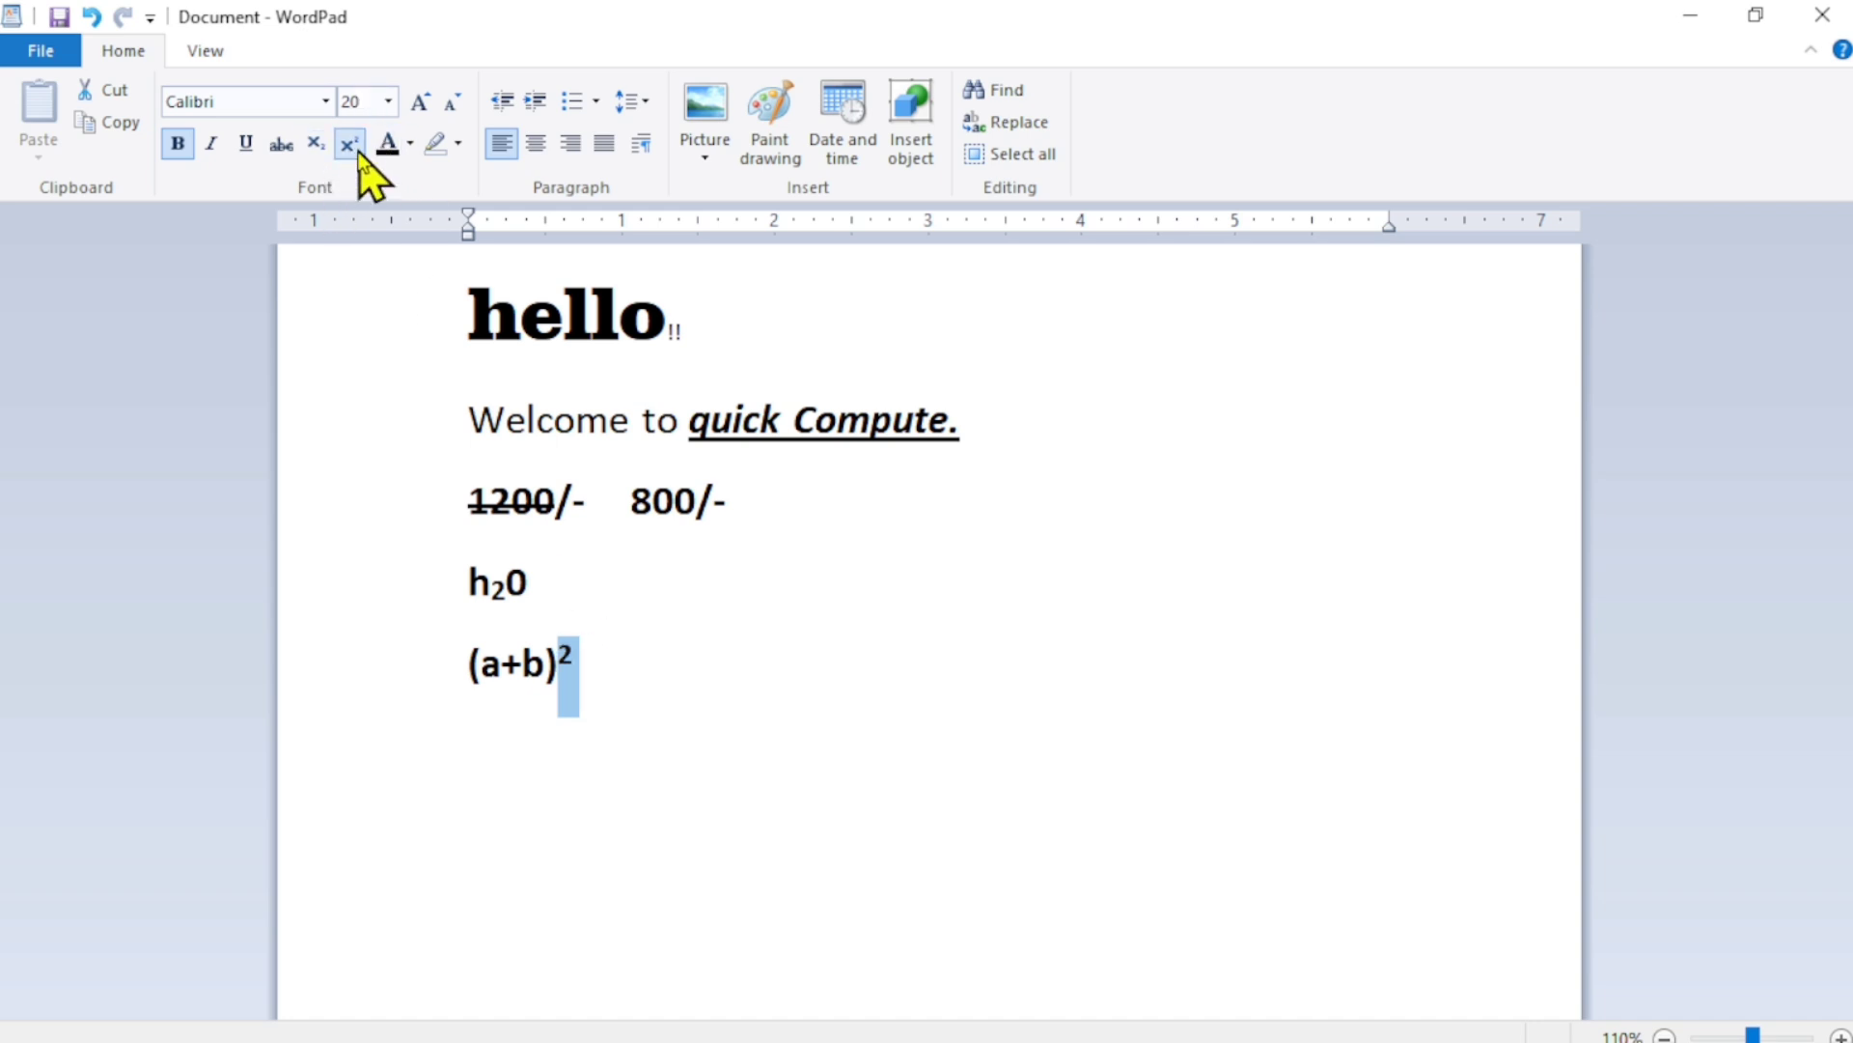
click(632, 645)
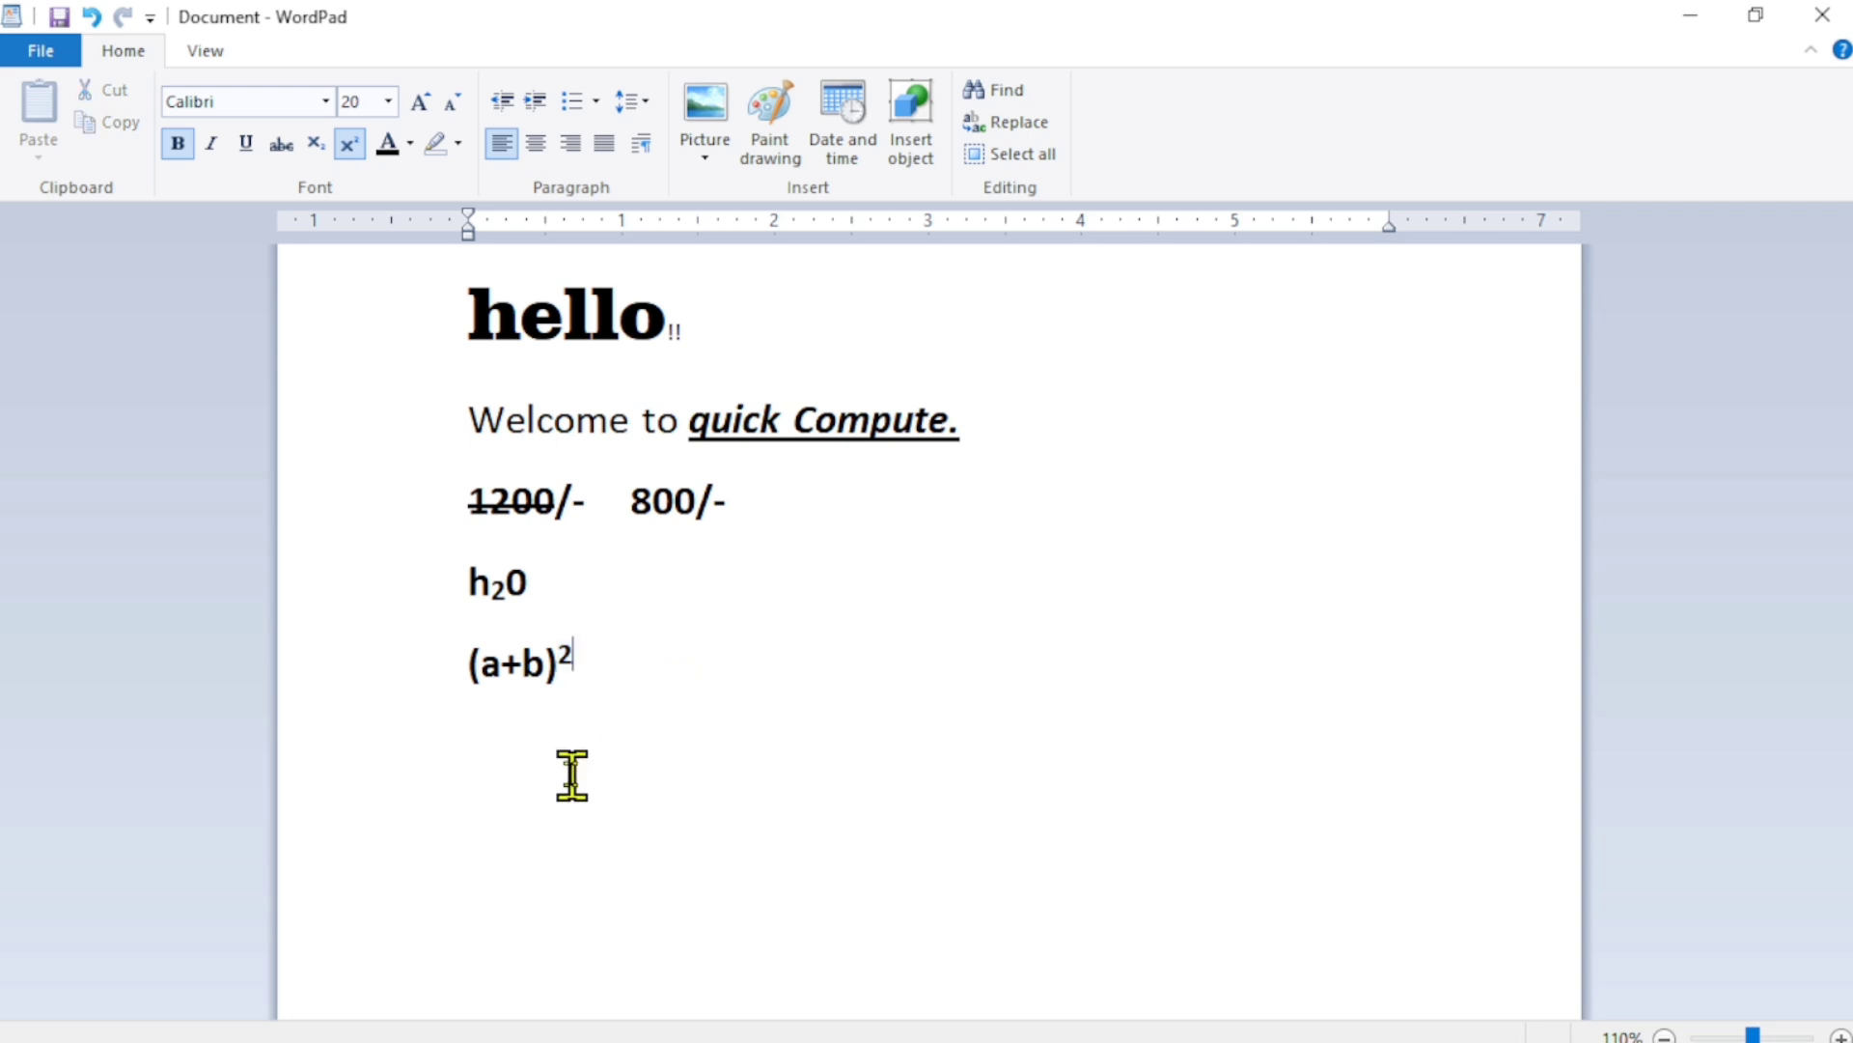
Remove the stray test text below the (a+b)2 line and retype its closing parenthesis and superscript 2.
key(Return)
text(yjggj)
key(BackSpace)
key(BackSpace)
key(BackSpace)
key(BackSpace)
key(BackSpace)
key(BackSpace)
key(BackSpace)
key(BackSpace)
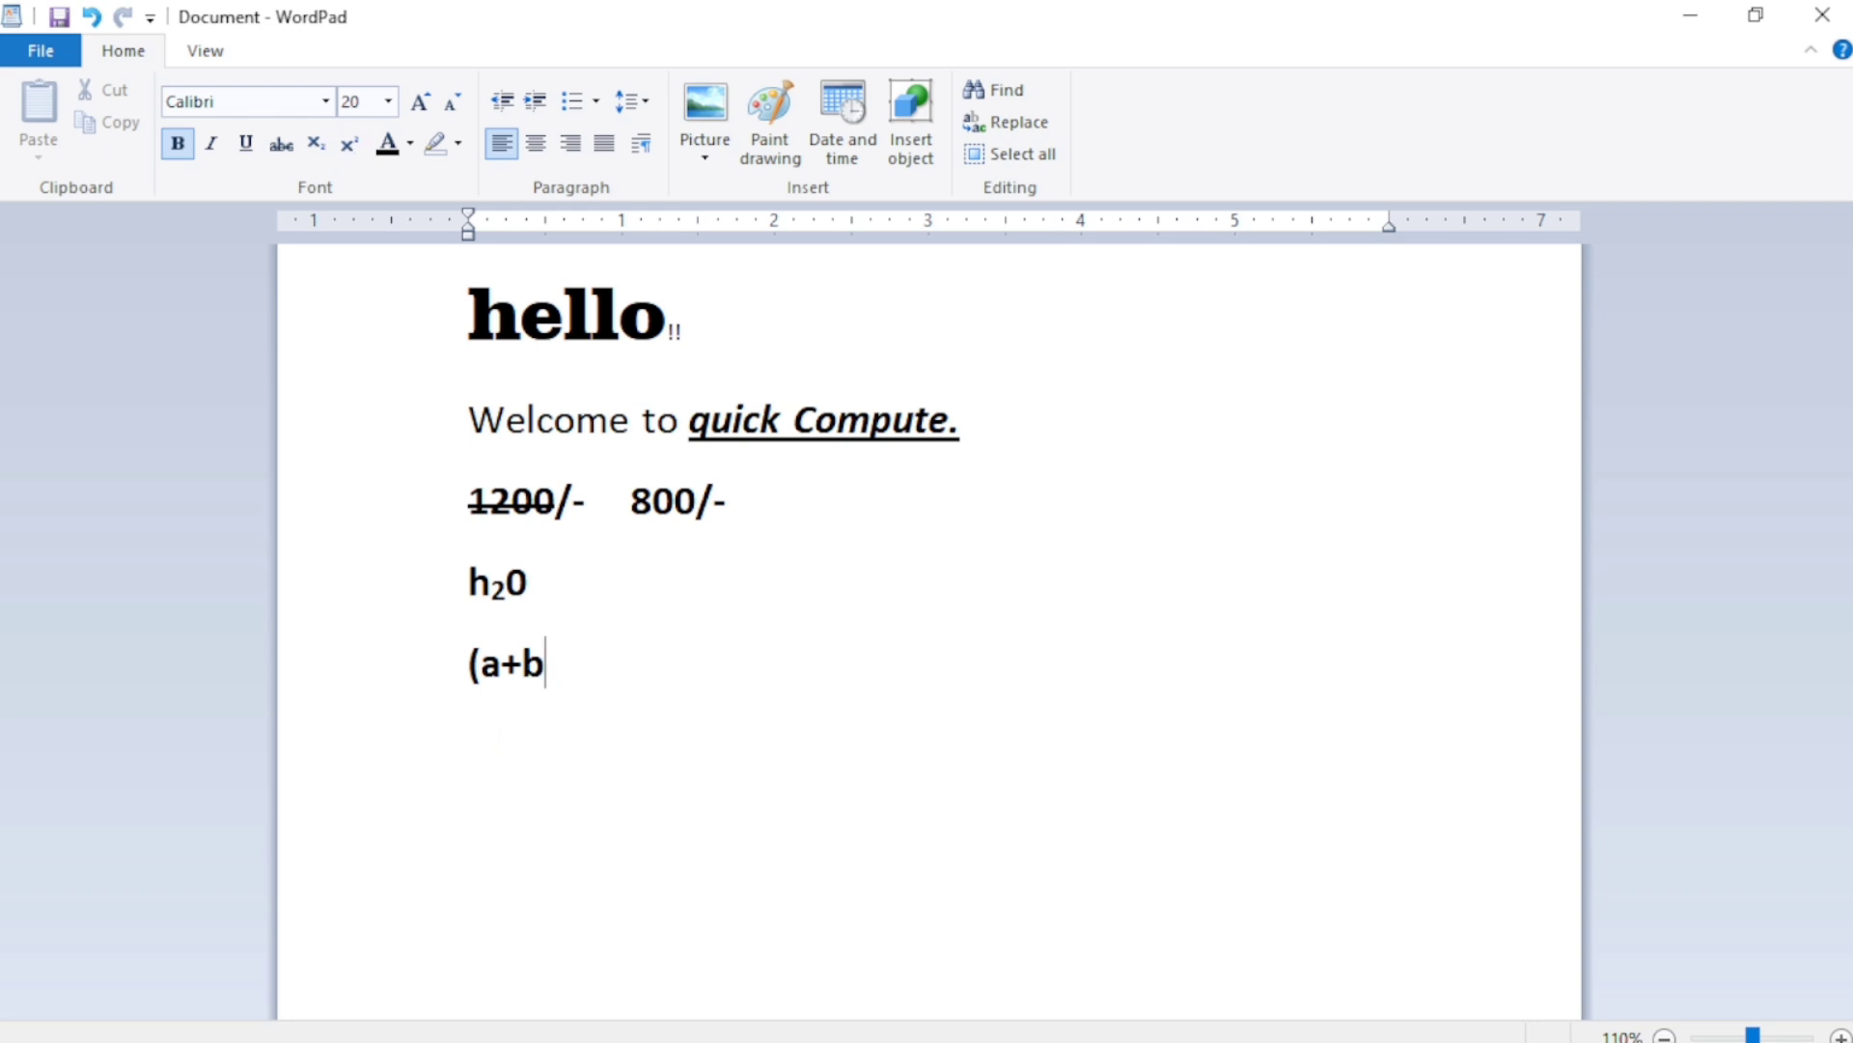
text())
key(ctrl+shift+equal)
text(2)
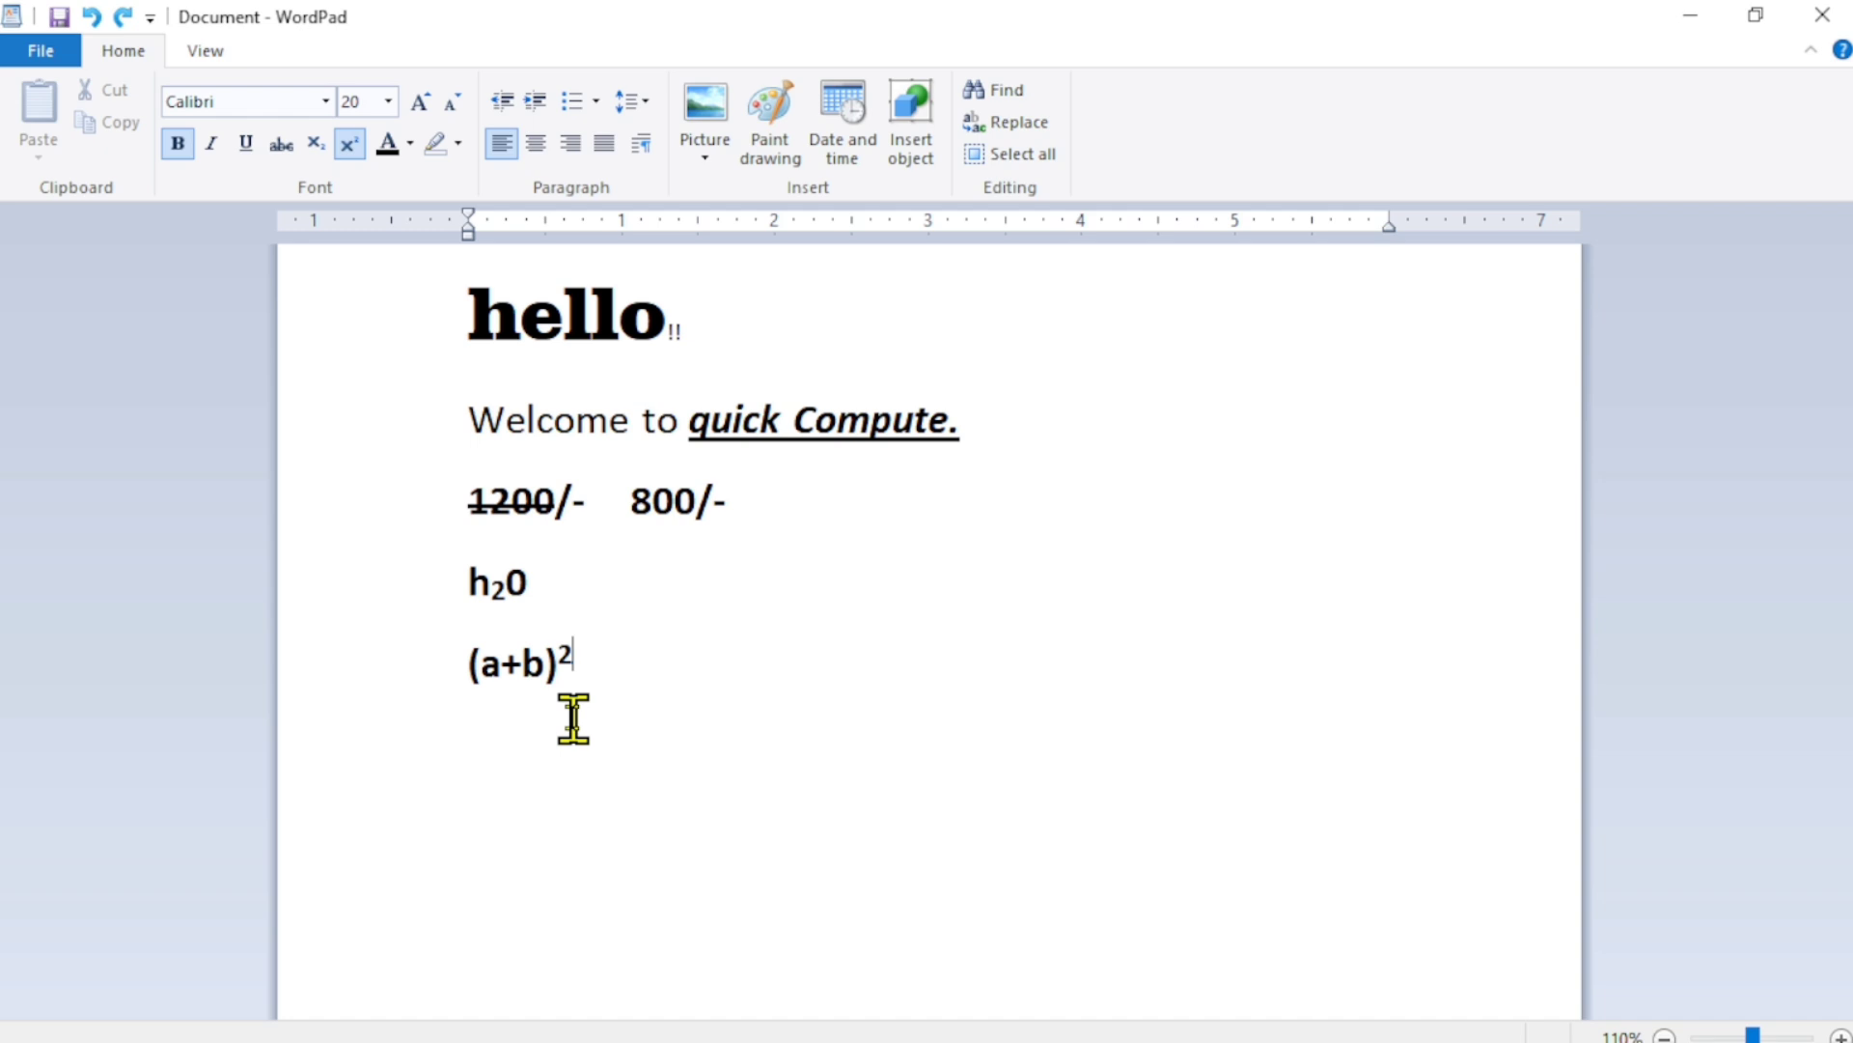
Try toggling superscript on and off on a blank line below the h20 line, and remove that line.
click(501, 728)
click(585, 572)
key(Return)
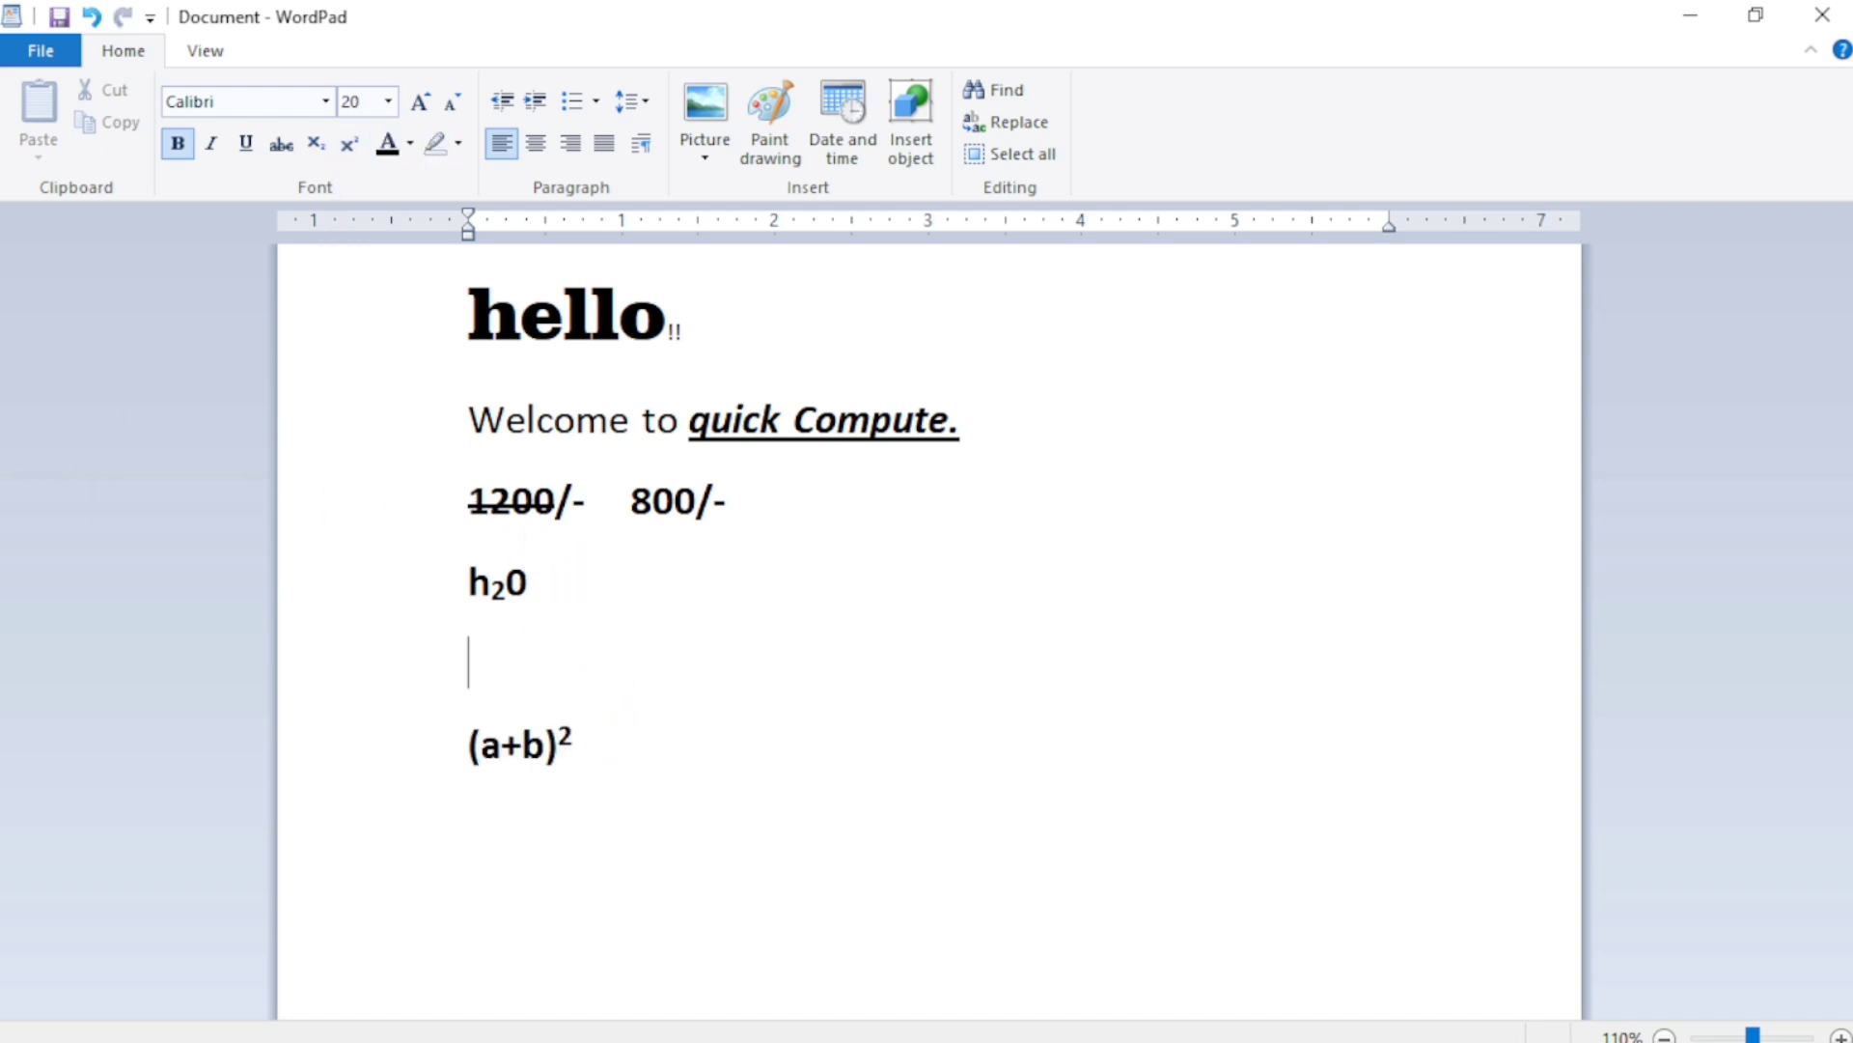
click(344, 152)
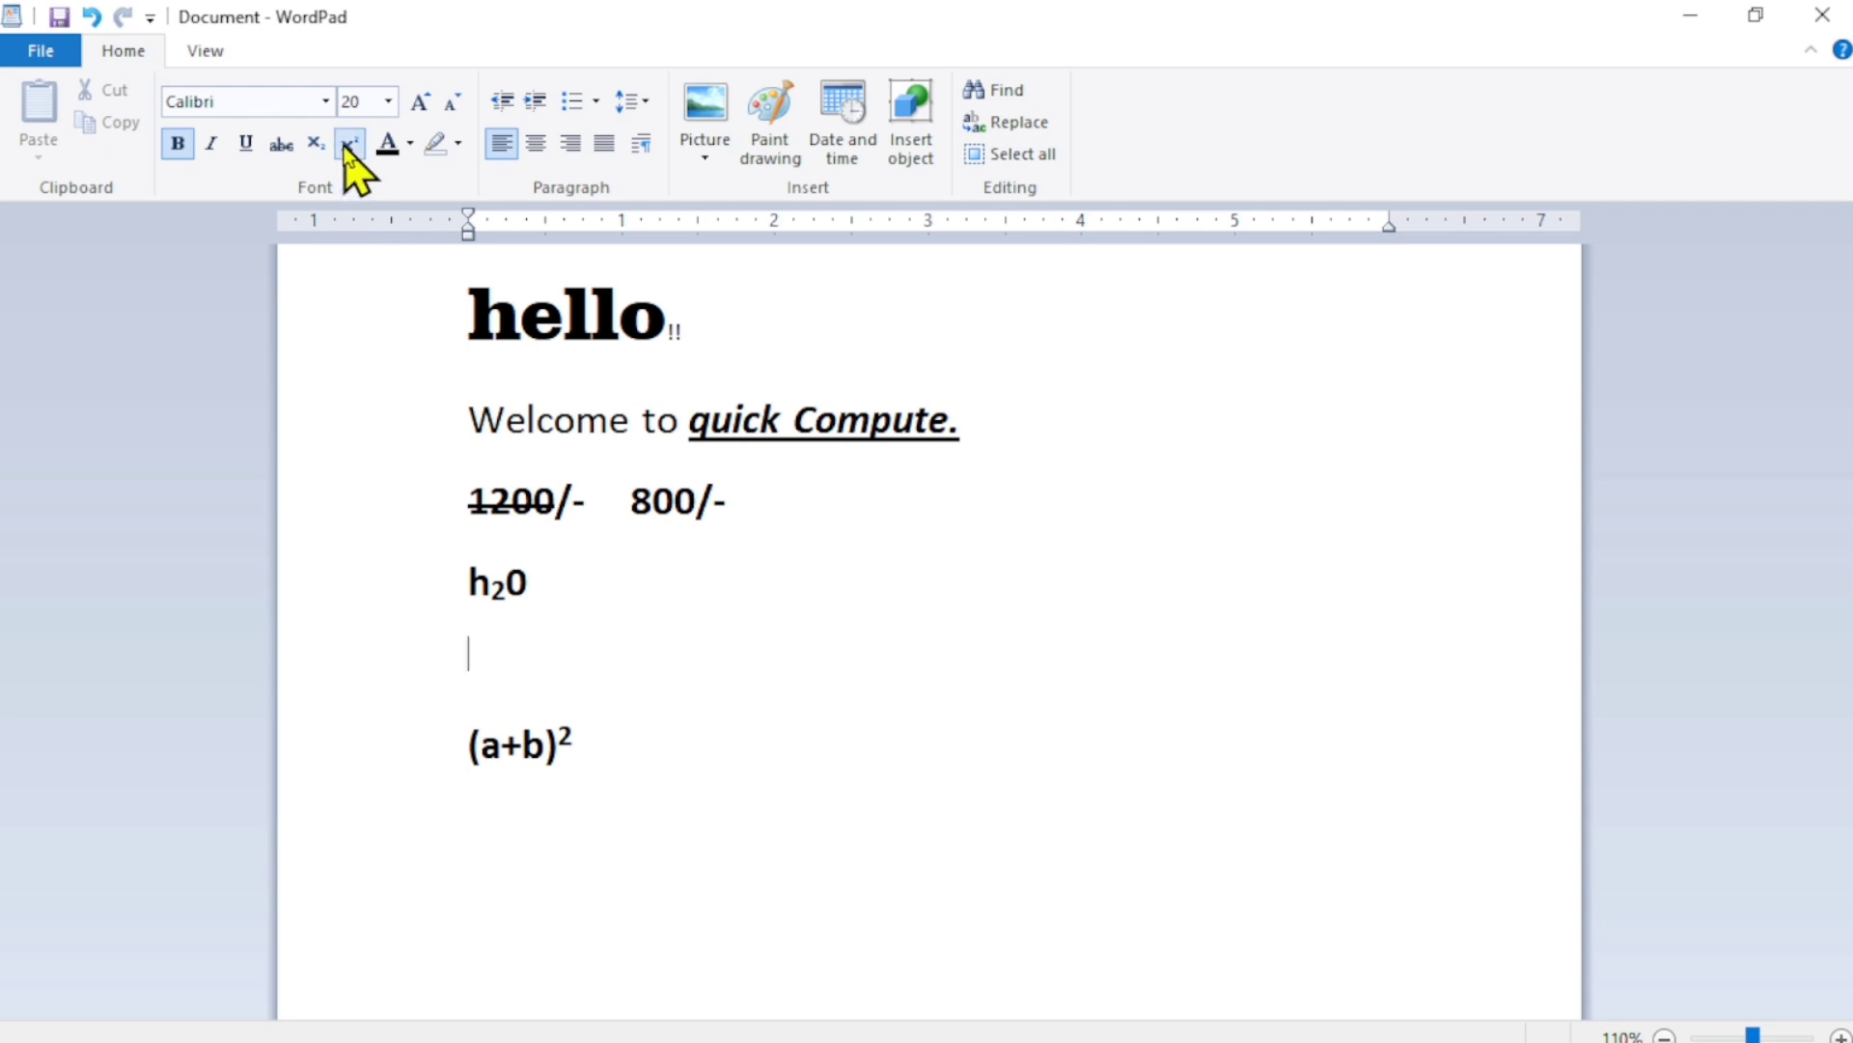
click(346, 153)
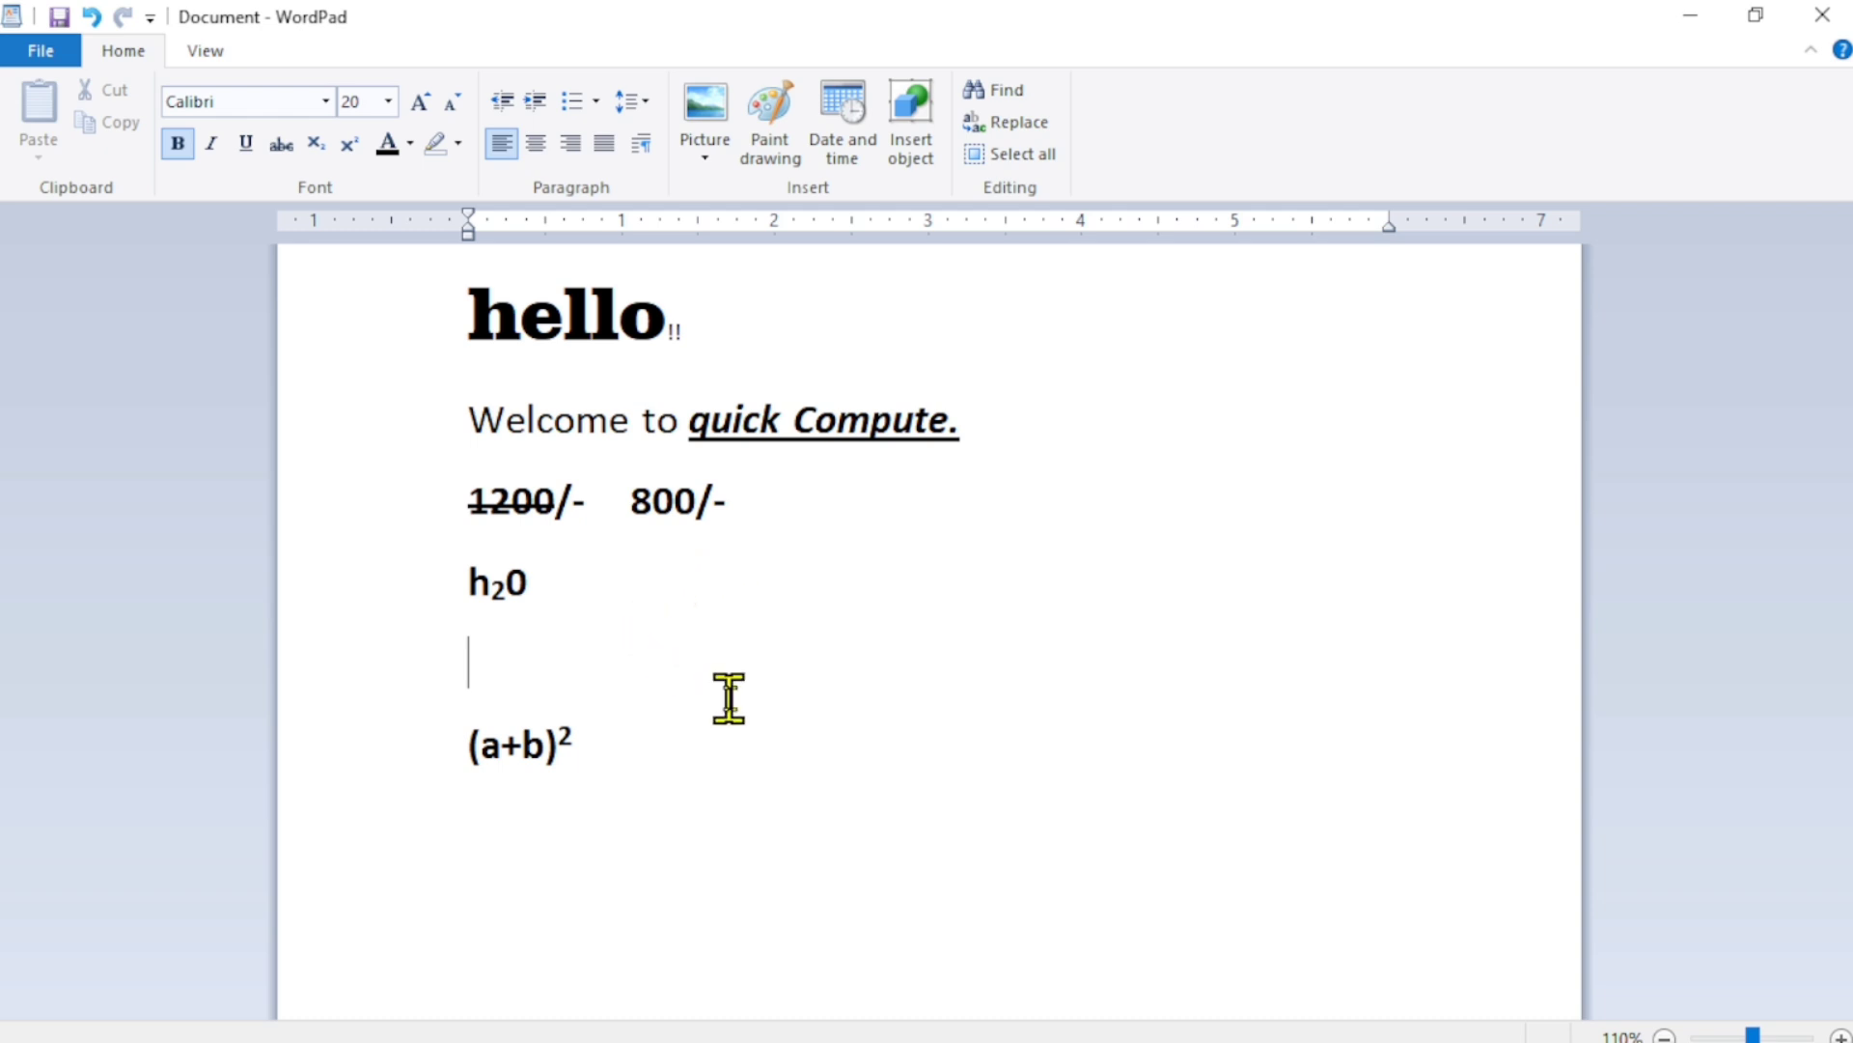
key(BackSpace)
Replace the final 0 in the h20 line with a capital letter O.
key(BackSpace)
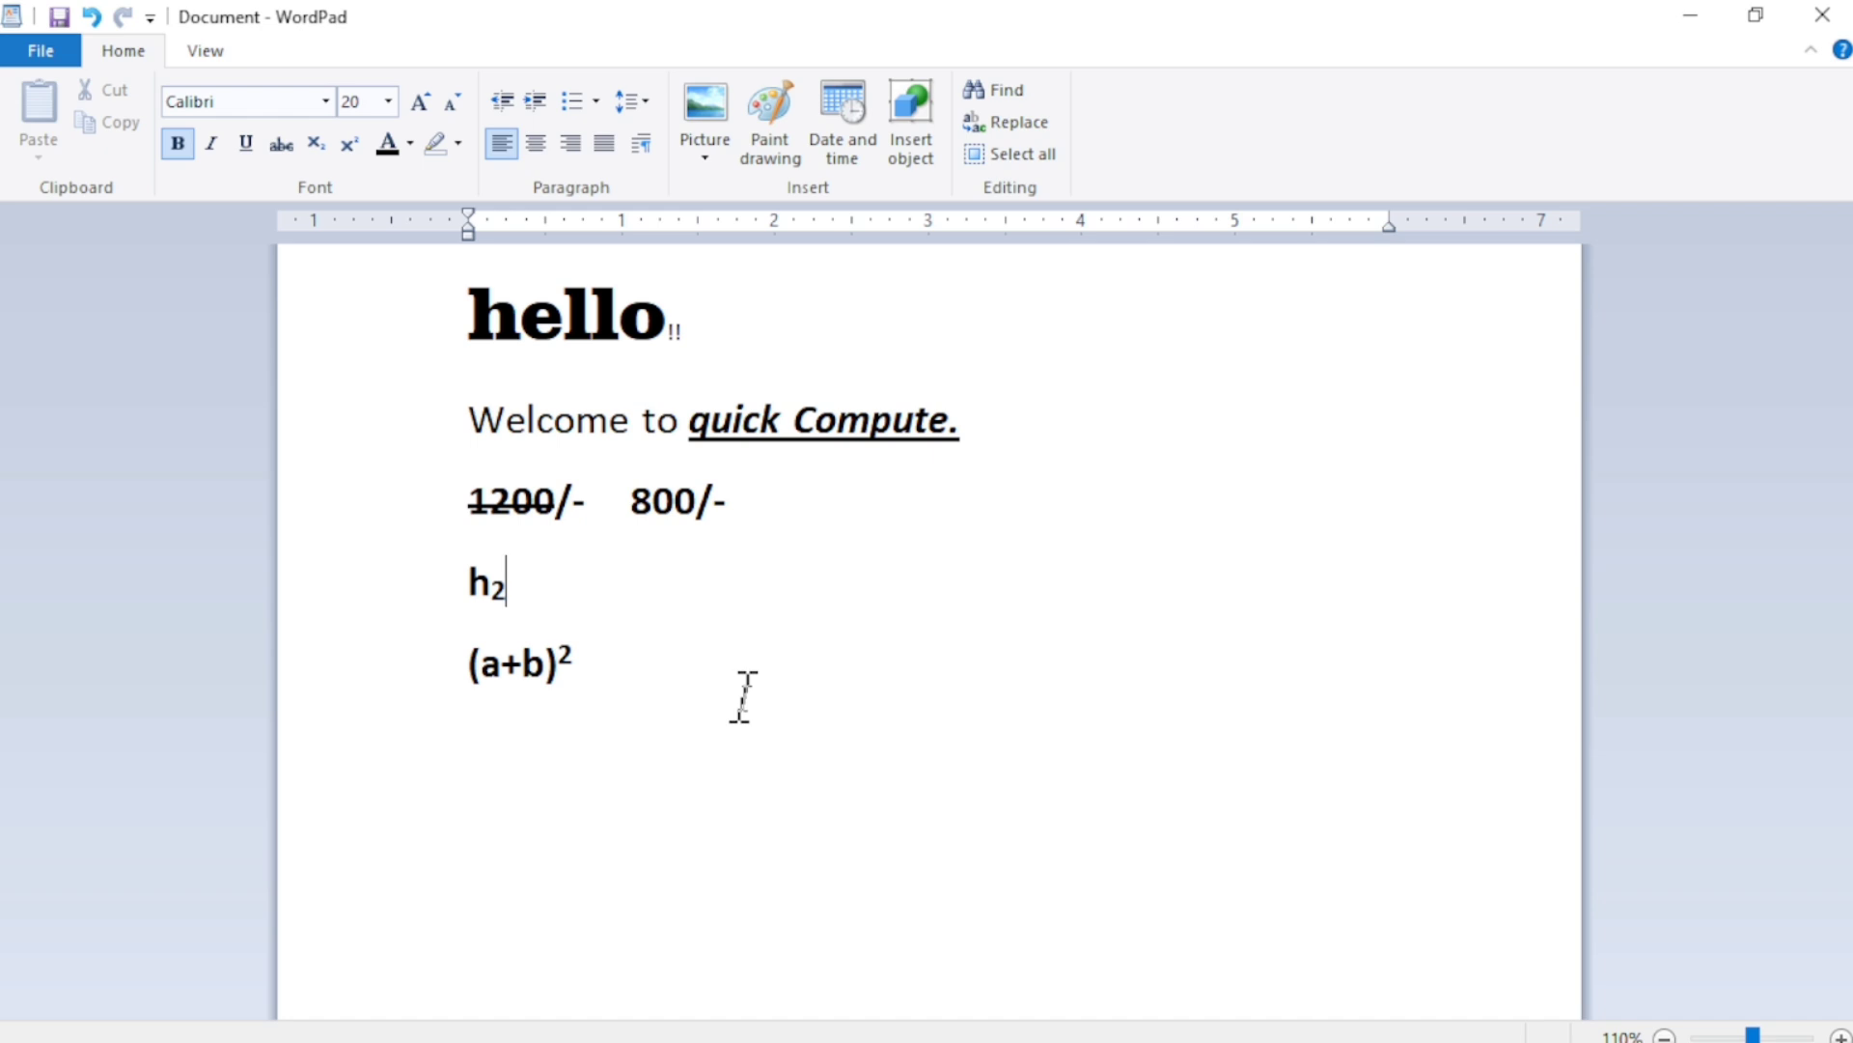
text(O)
click(614, 690)
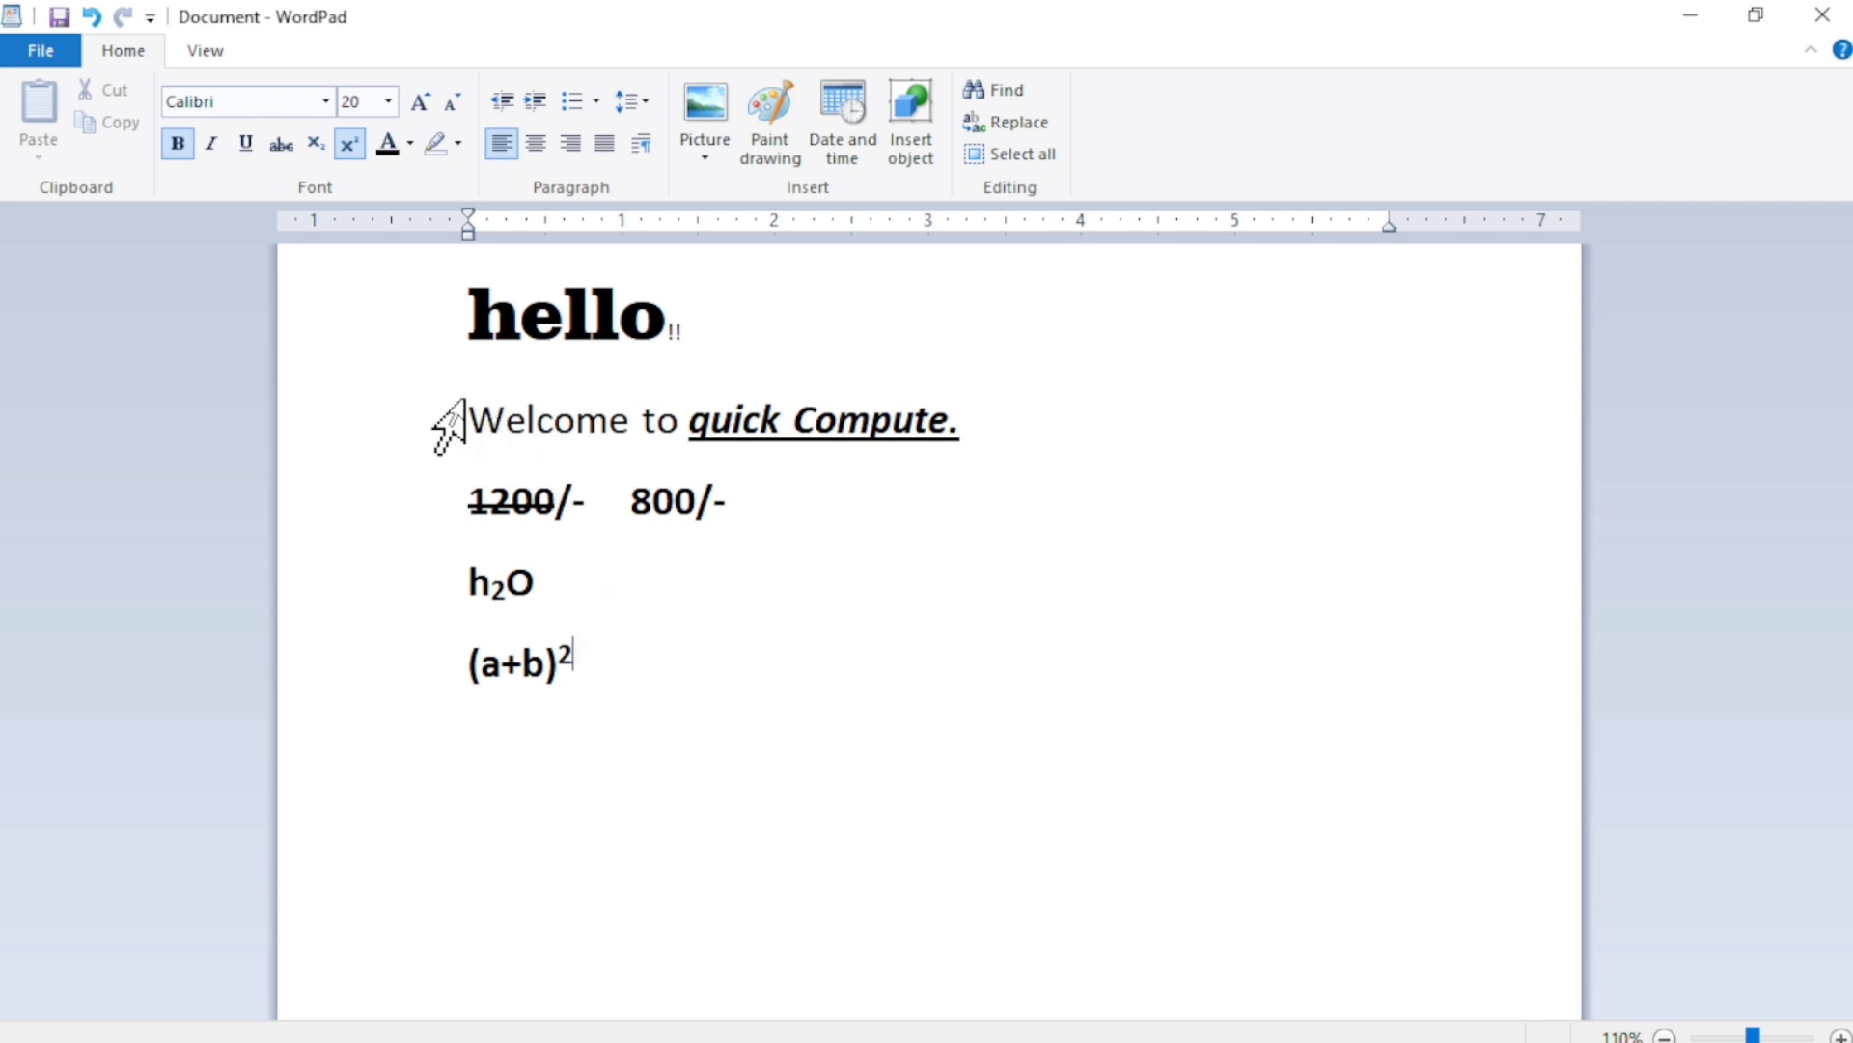
Change the text color of the whole "Welcome to quick Compute." line to red.
drag(452, 415, 973, 439)
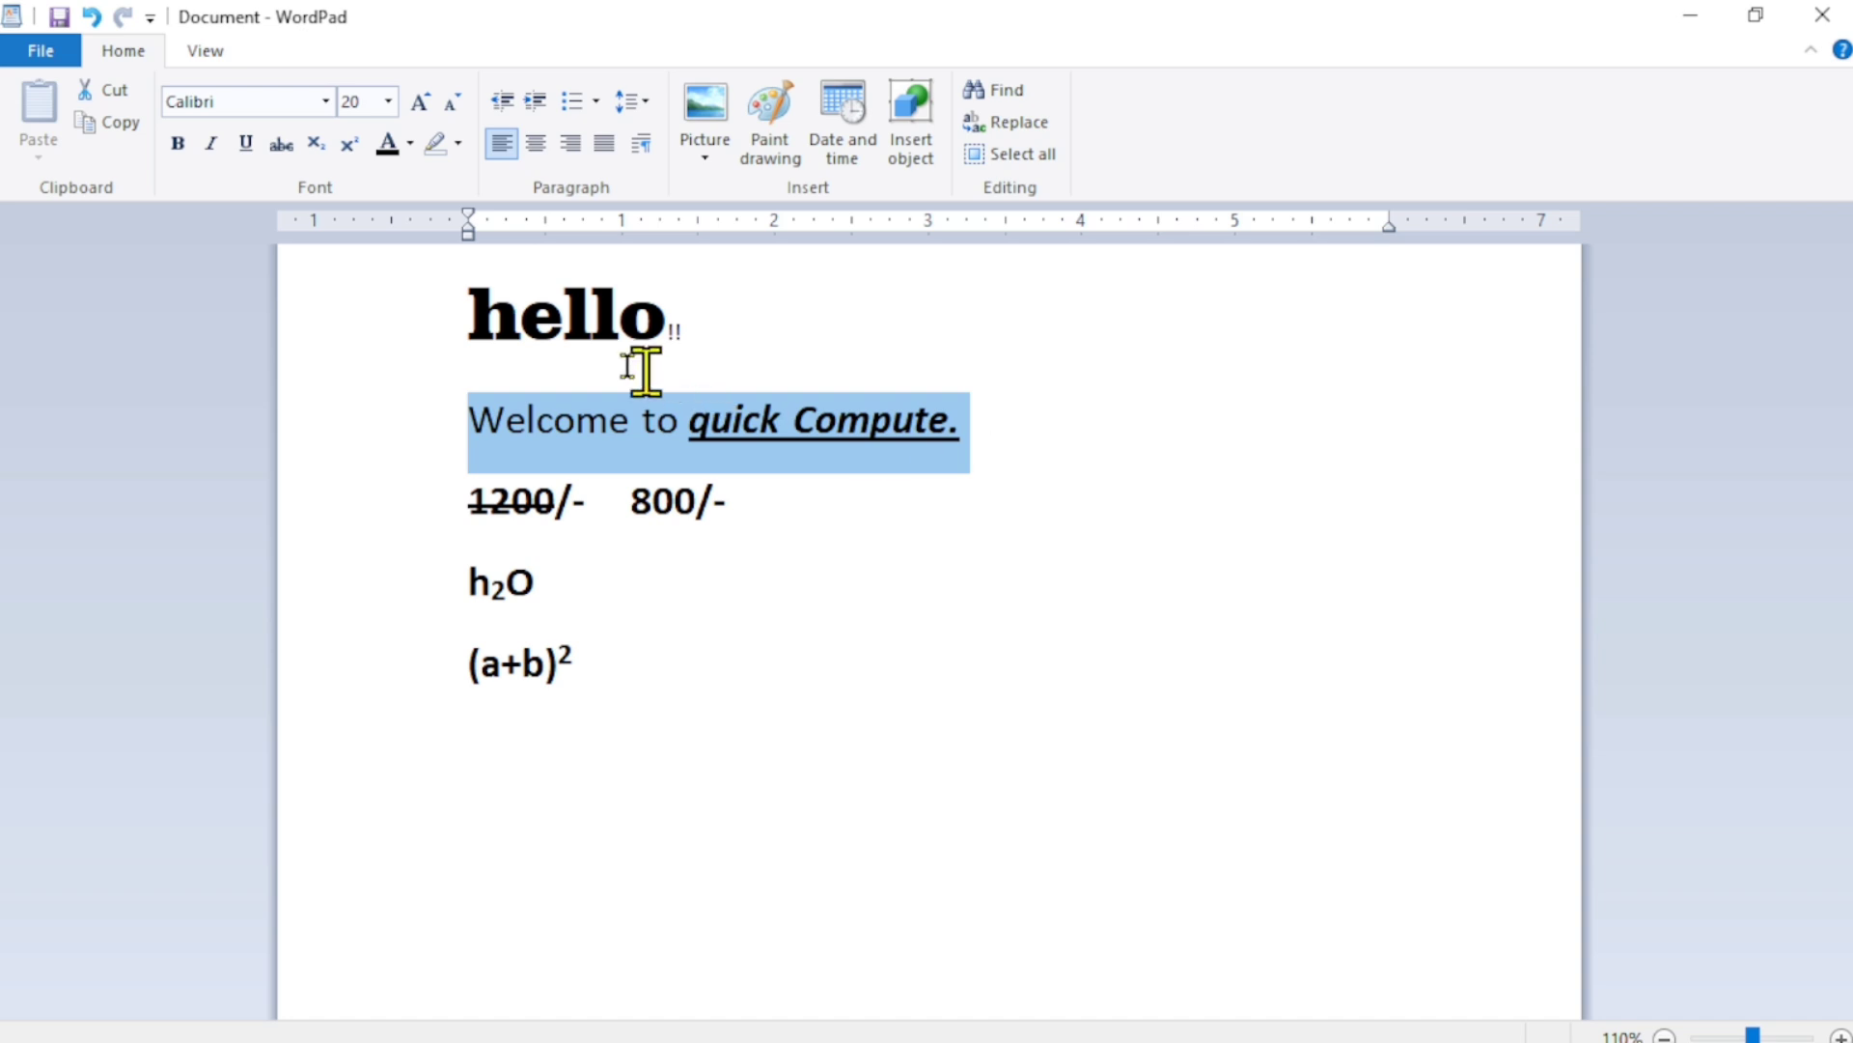
click(411, 145)
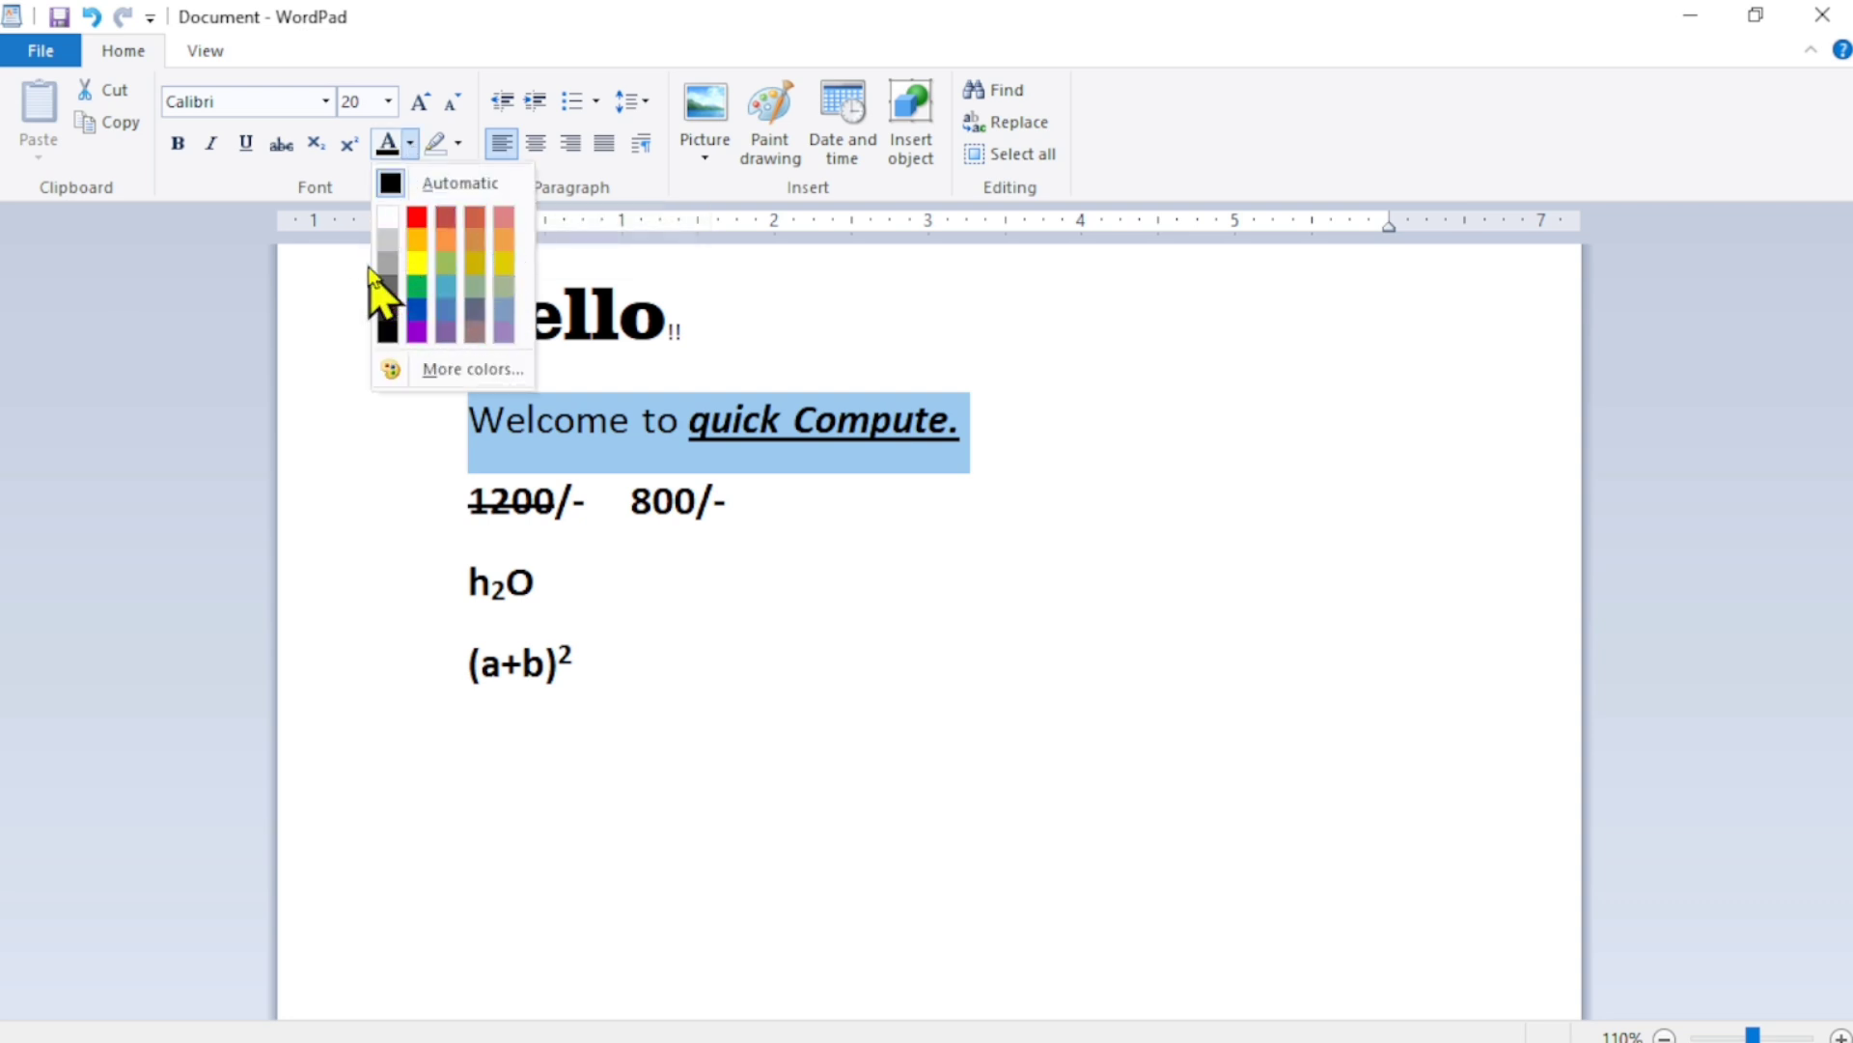
click(417, 218)
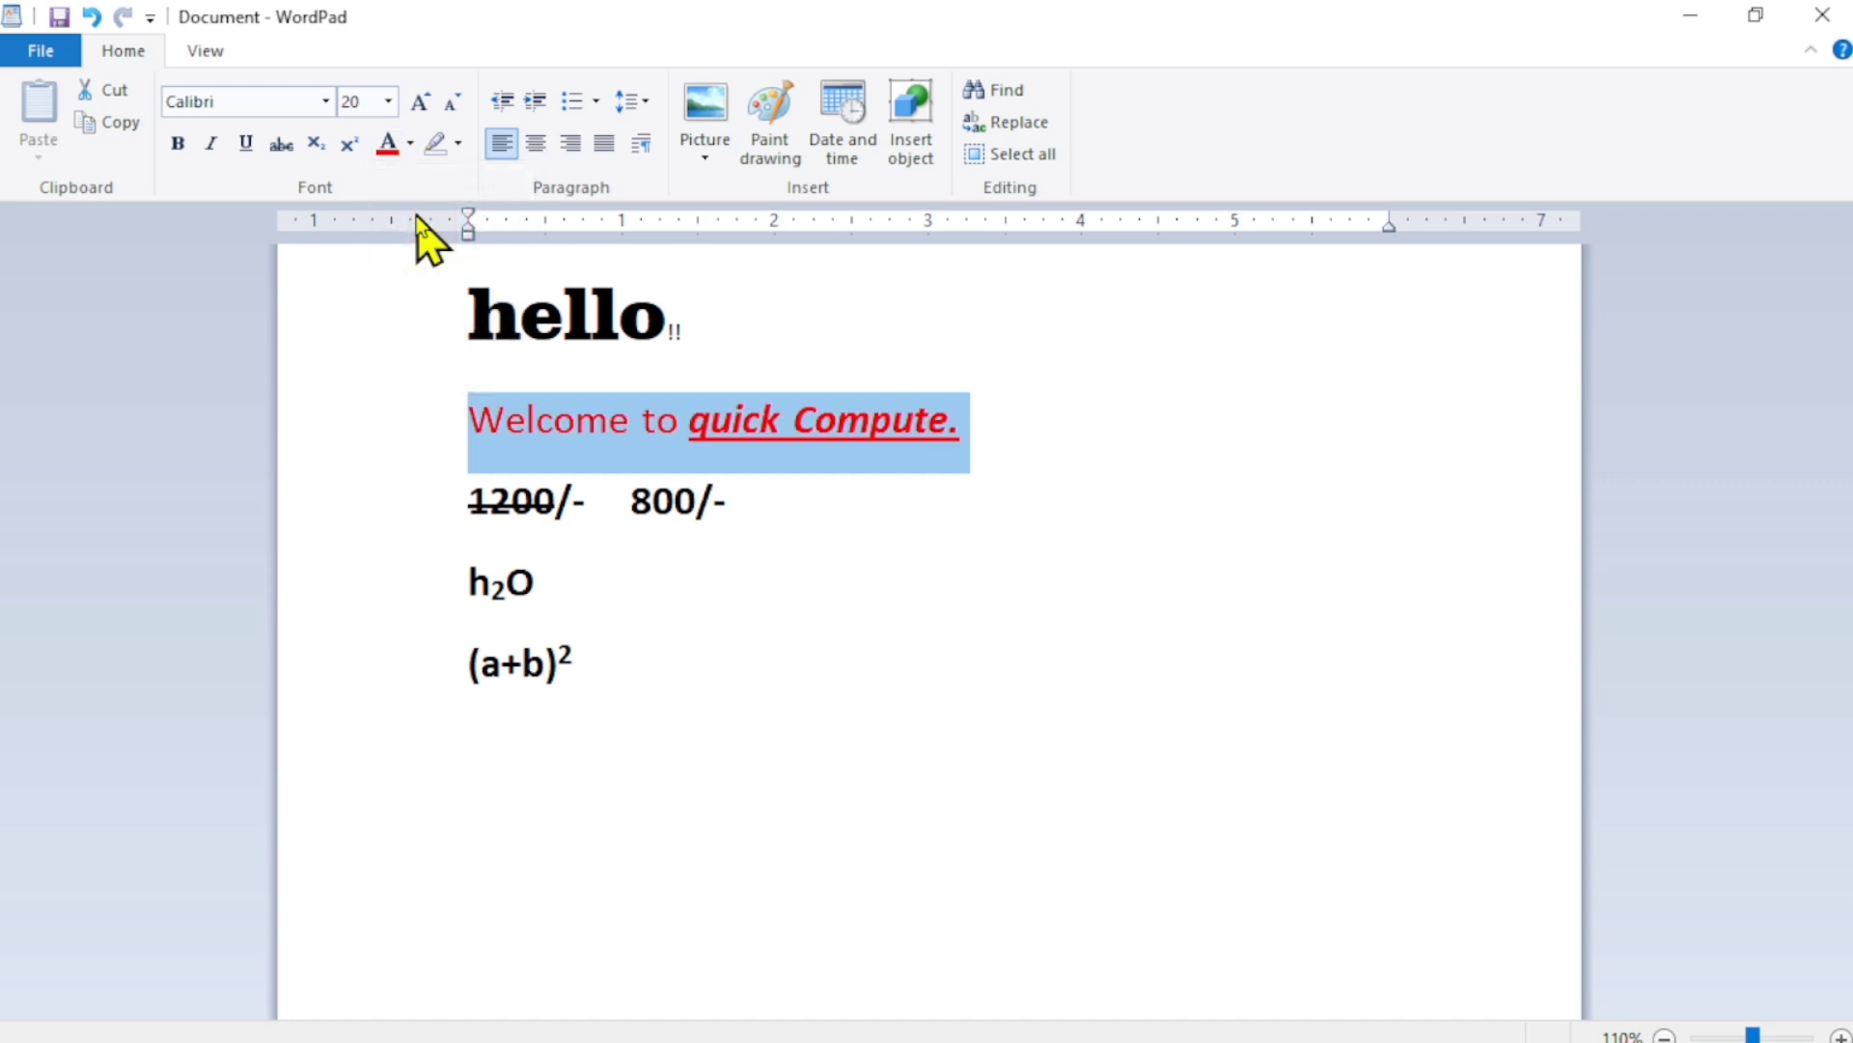
click(900, 493)
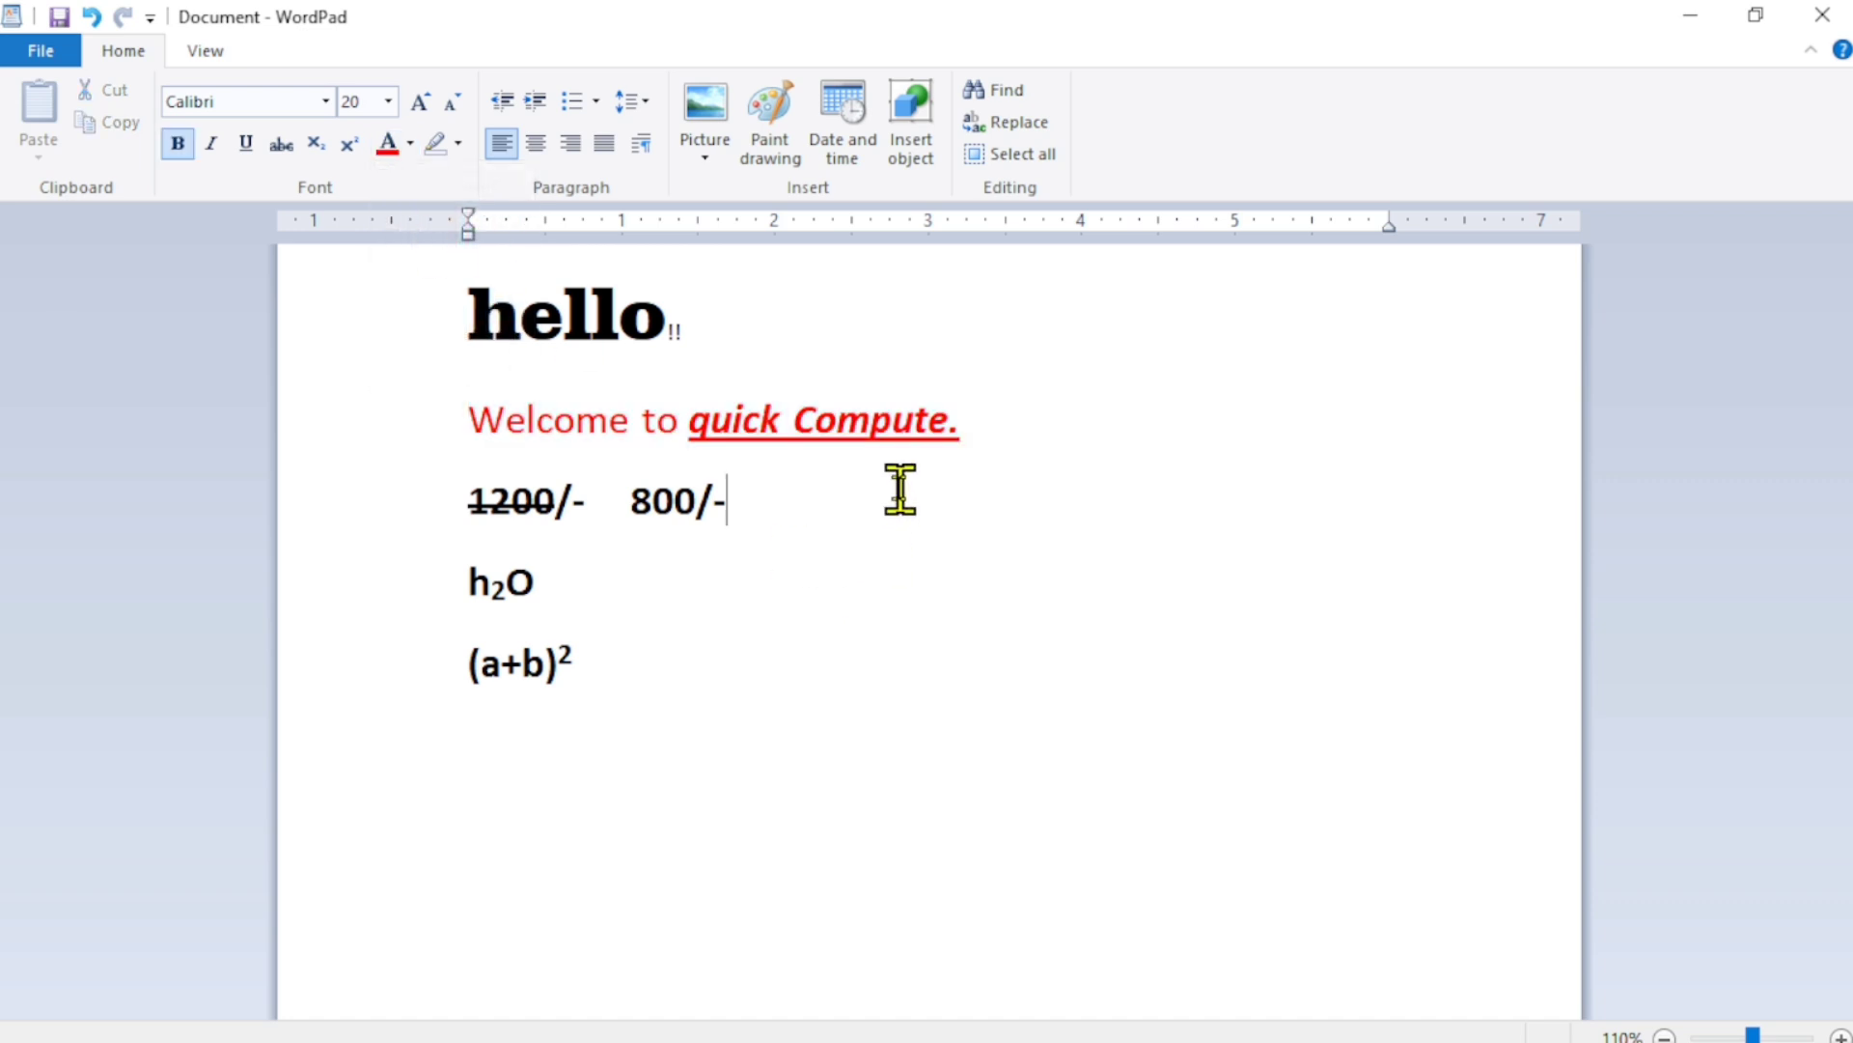
Color the "Welcome to quick Compute." line with a custom violet-blue of about red 98, green 71, blue 220.
click(446, 426)
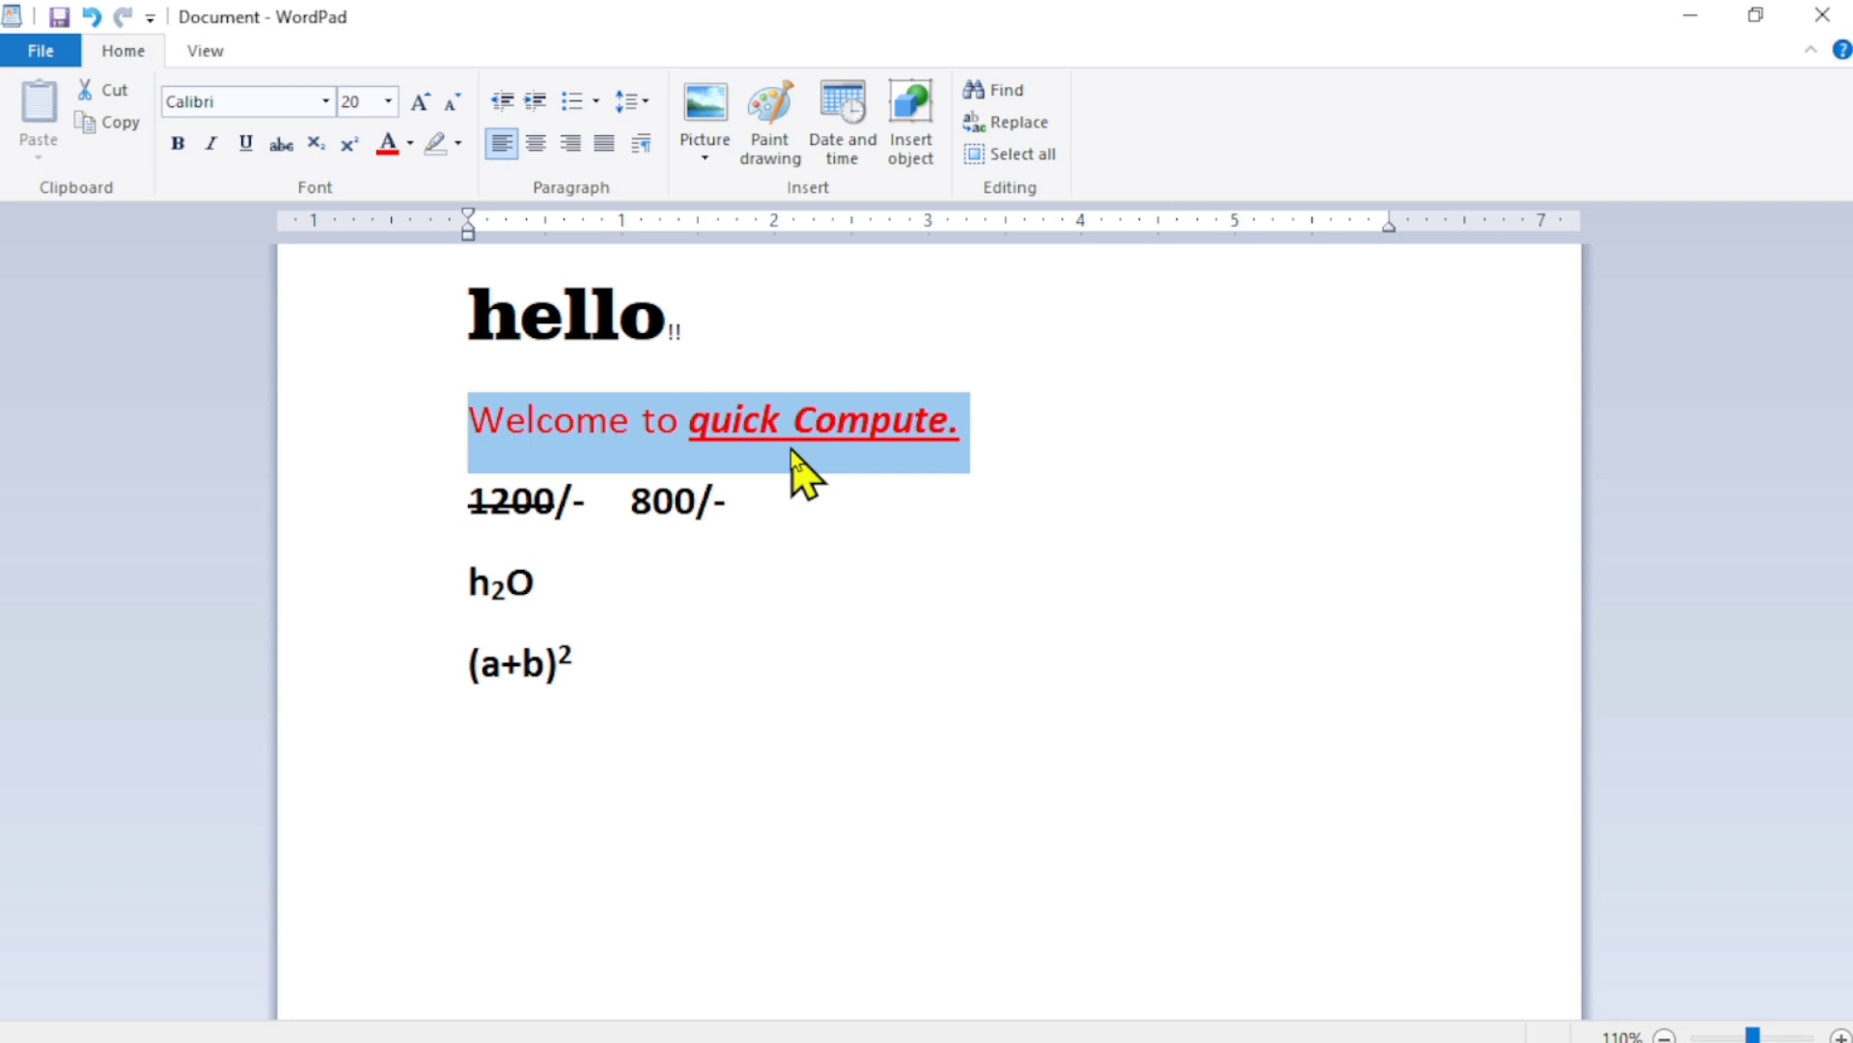
click(407, 152)
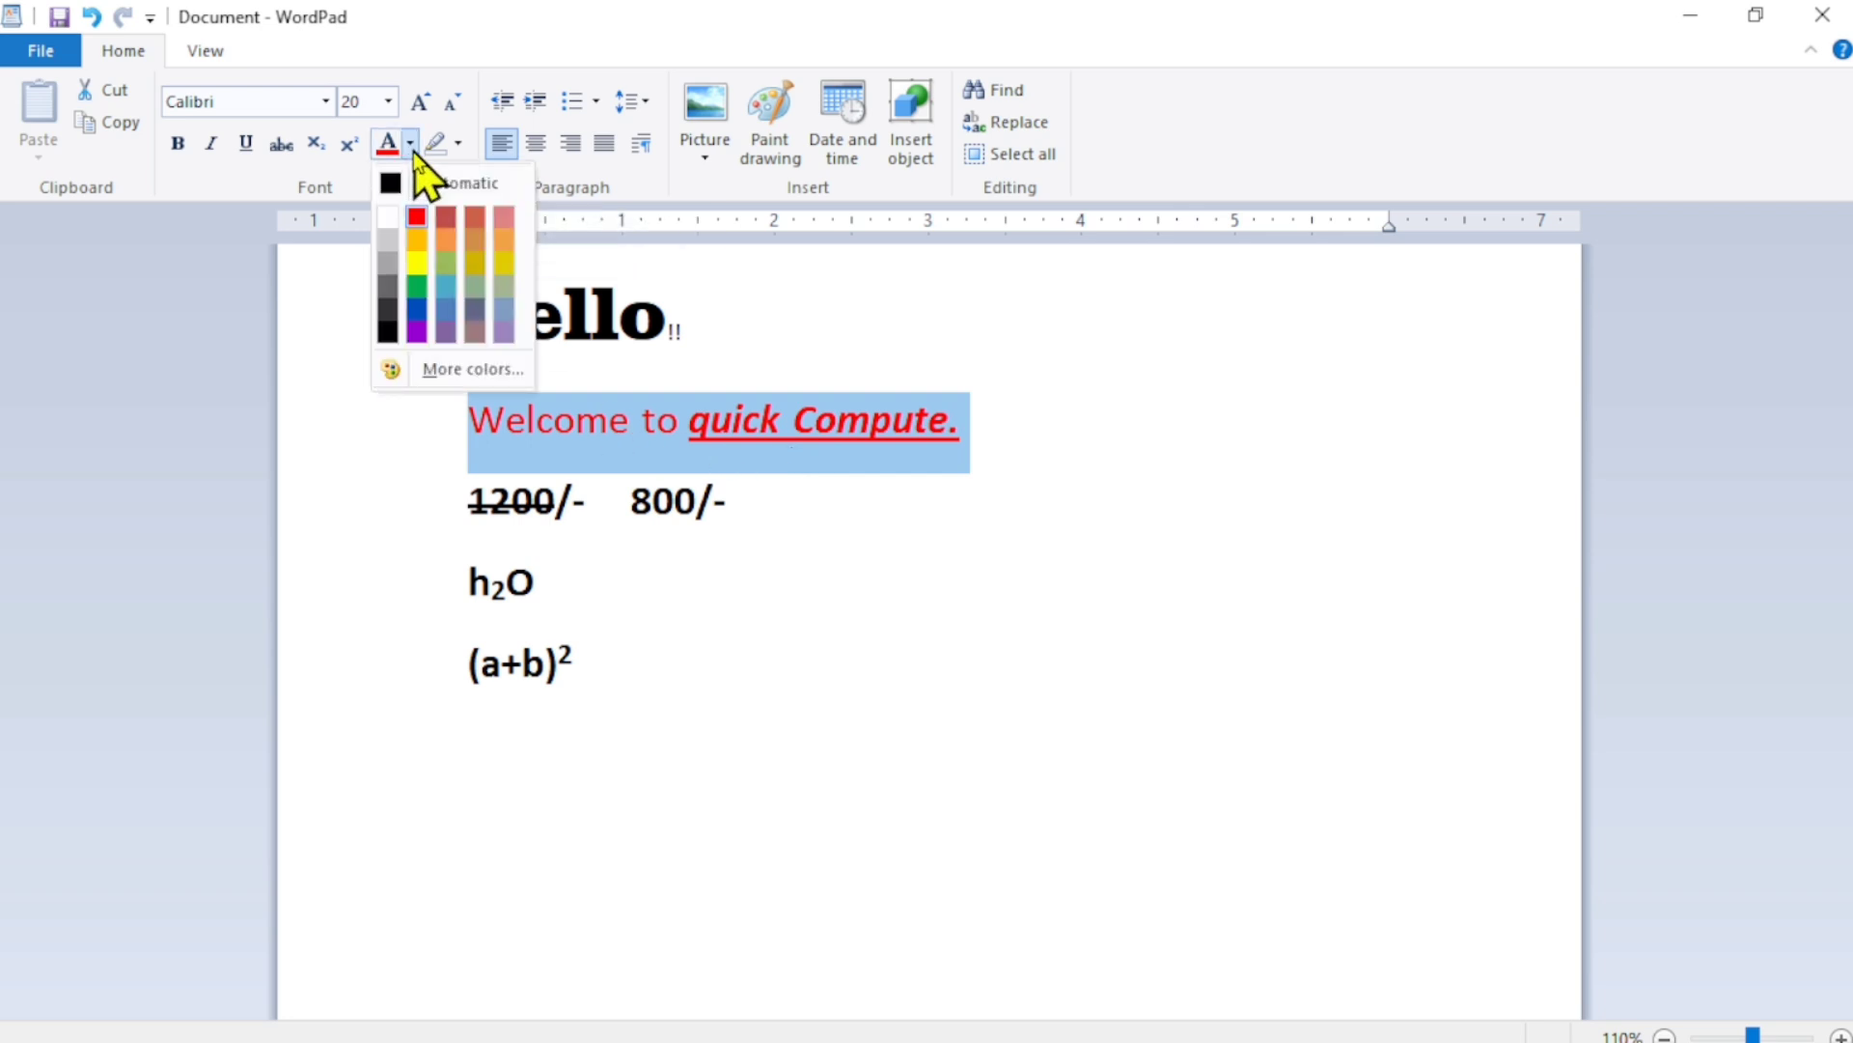
click(430, 371)
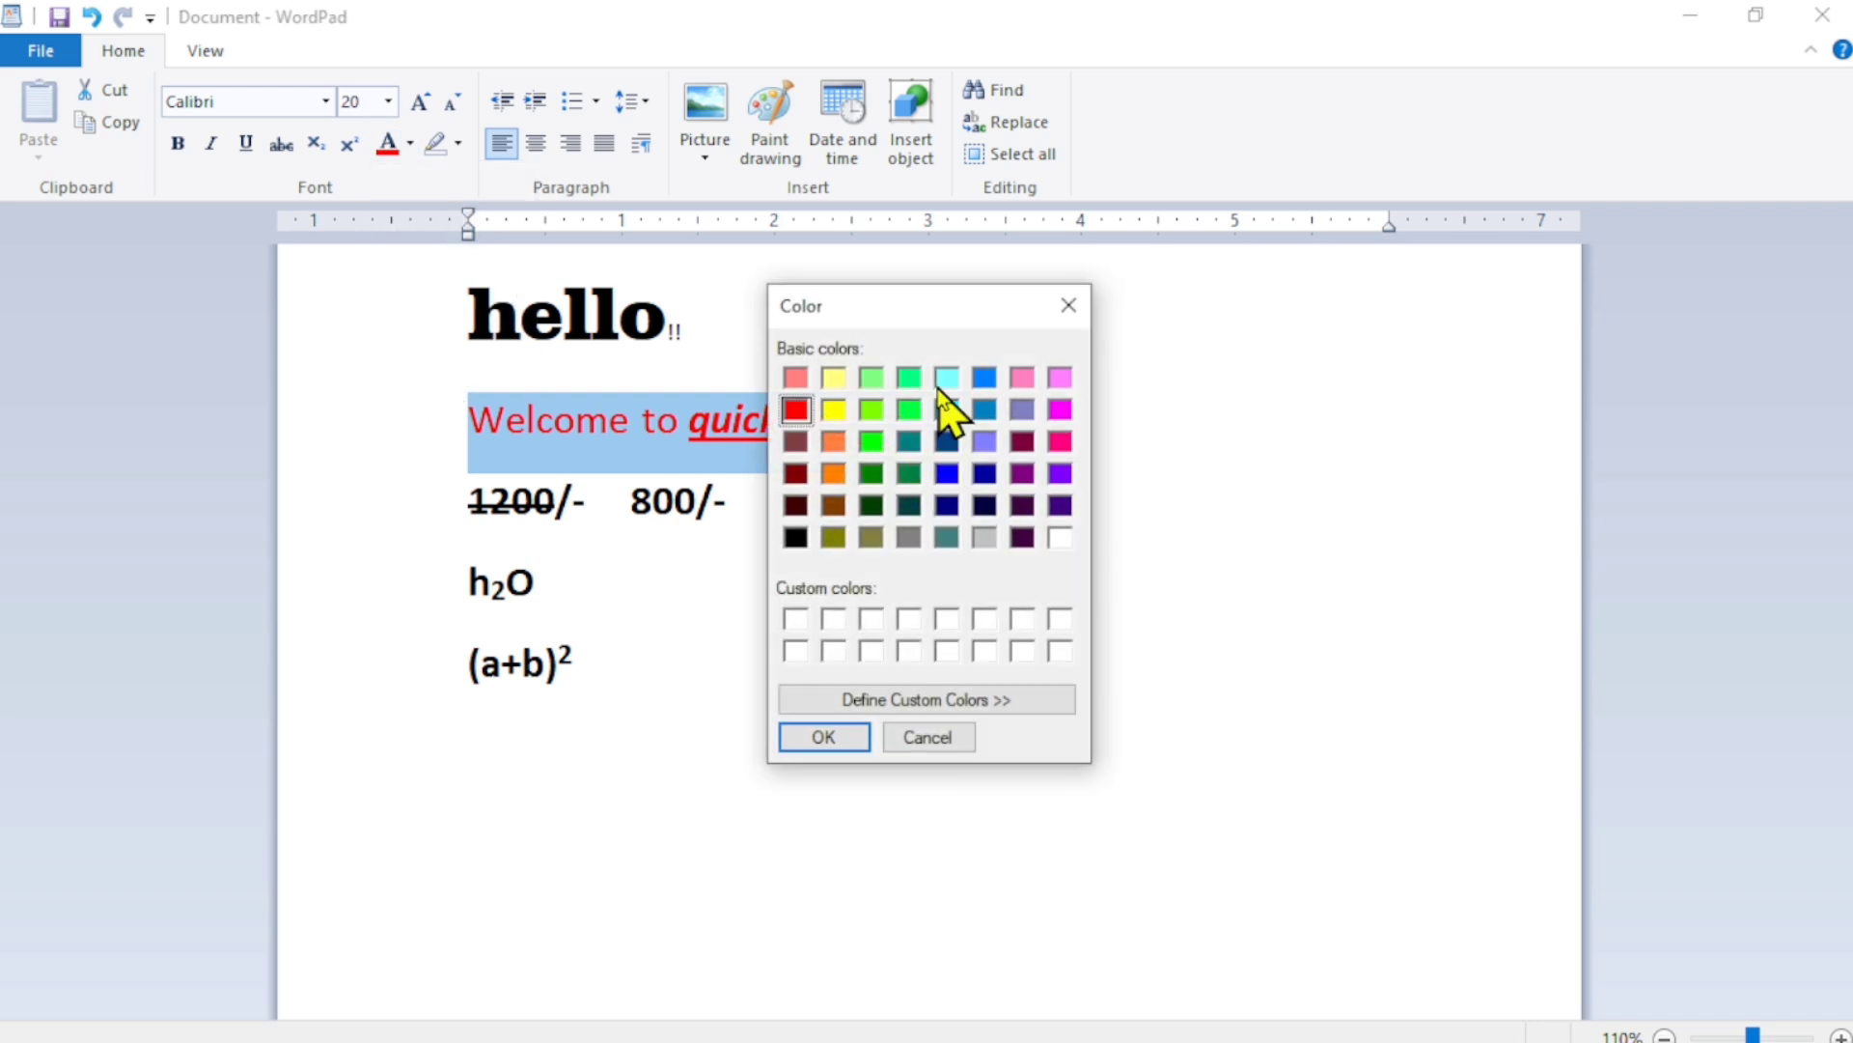
click(973, 701)
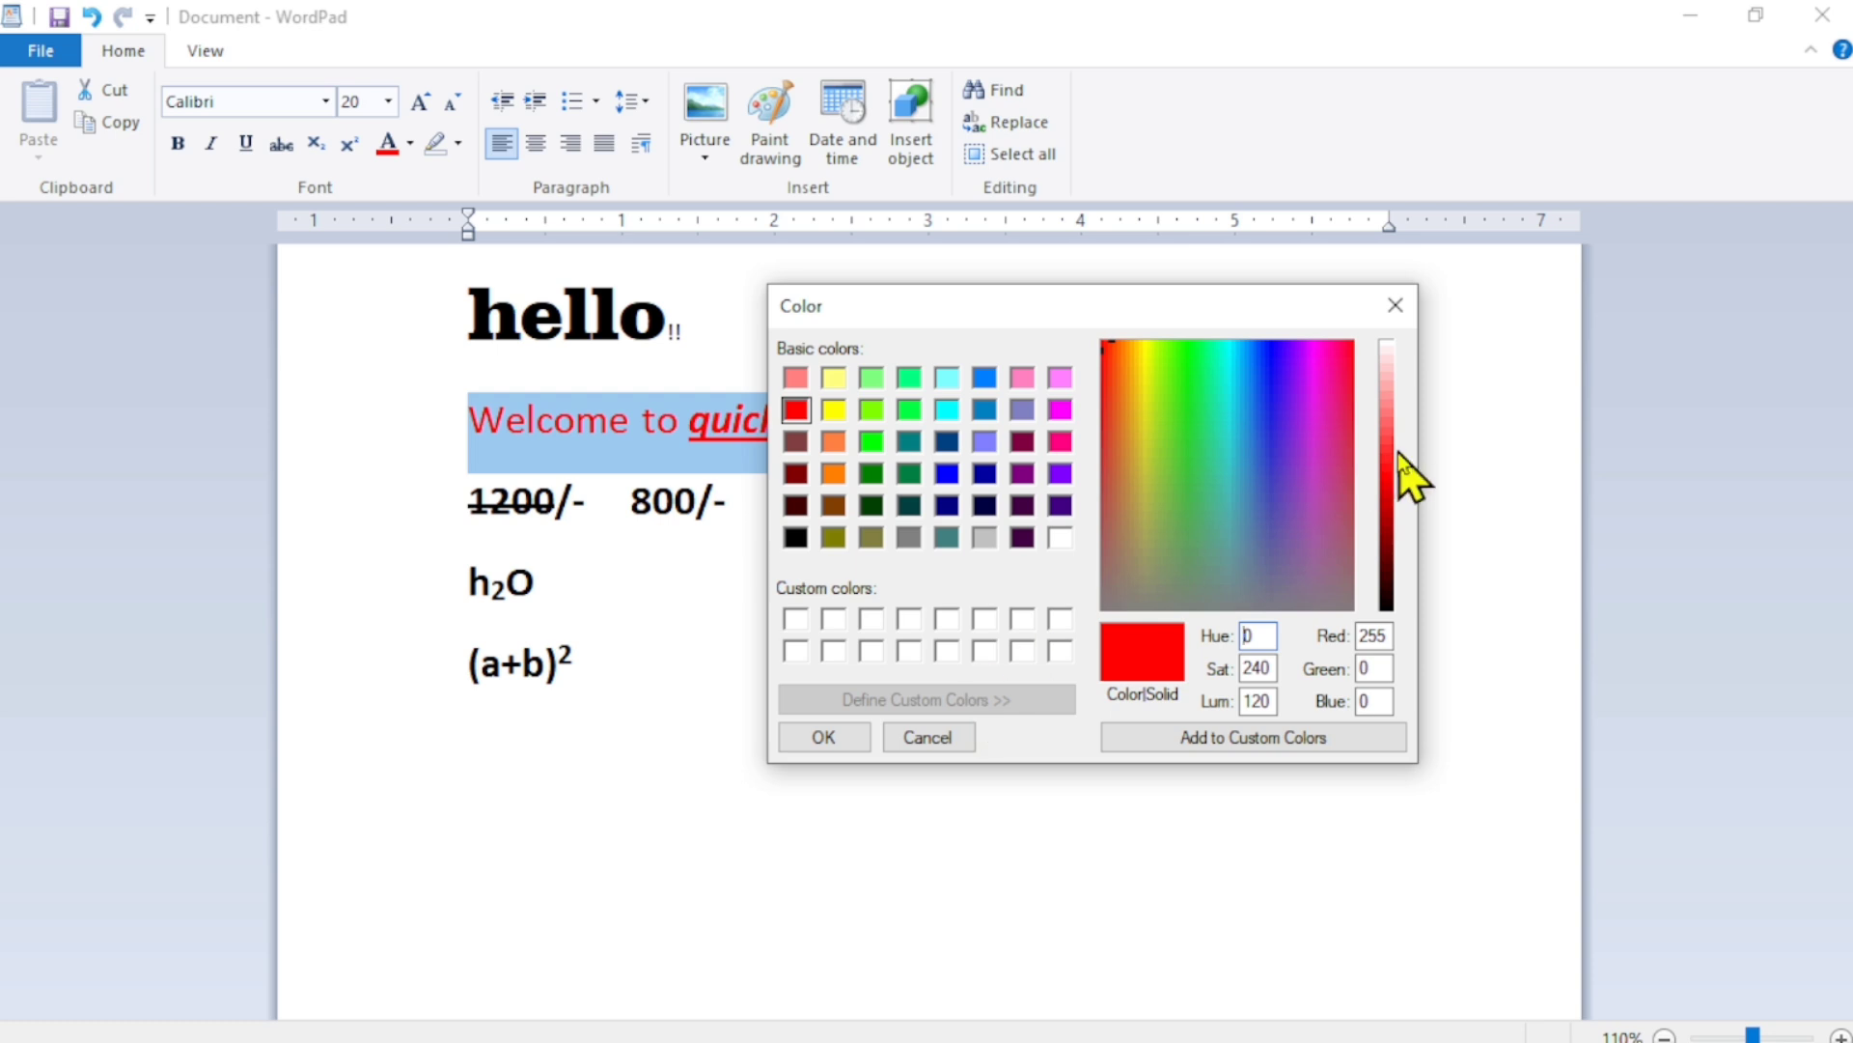
mouse_move(1399, 463)
mouse_down()
mouse_move(1397, 399)
mouse_move(1397, 456)
mouse_up()
drag(1203, 442, 1280, 432)
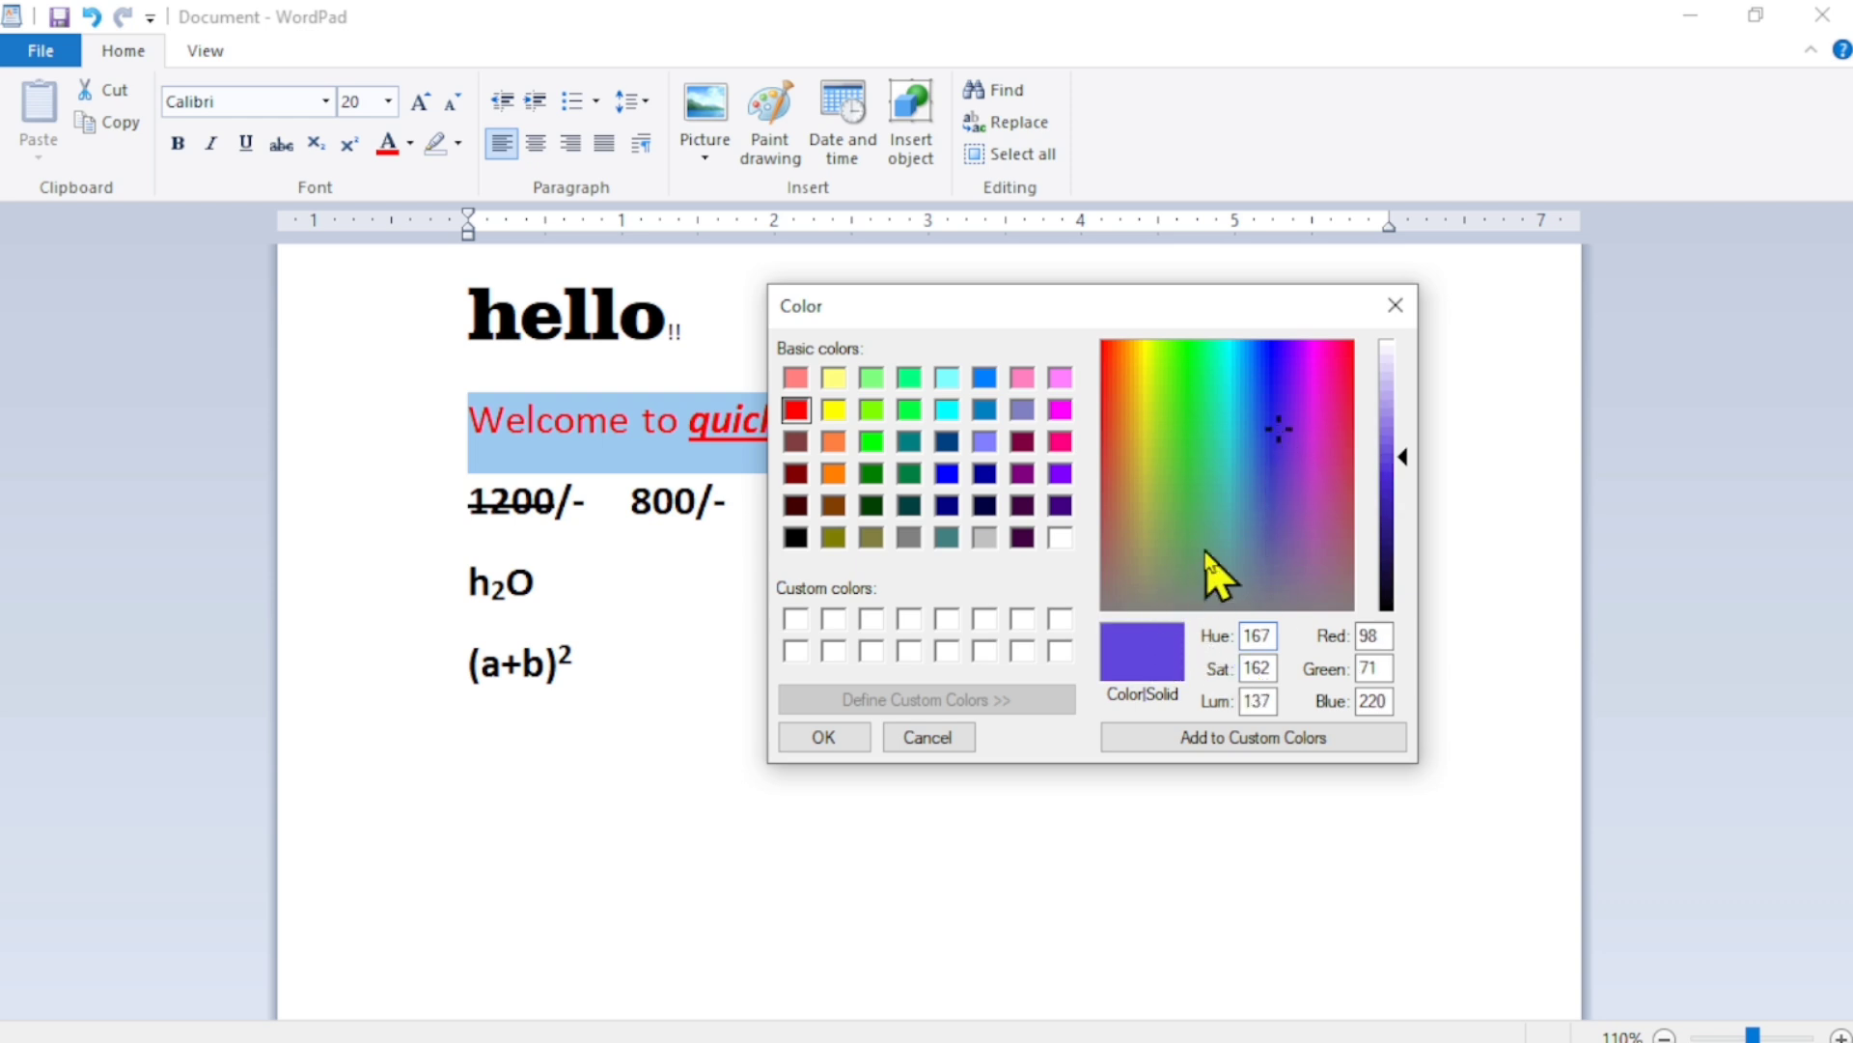
click(830, 736)
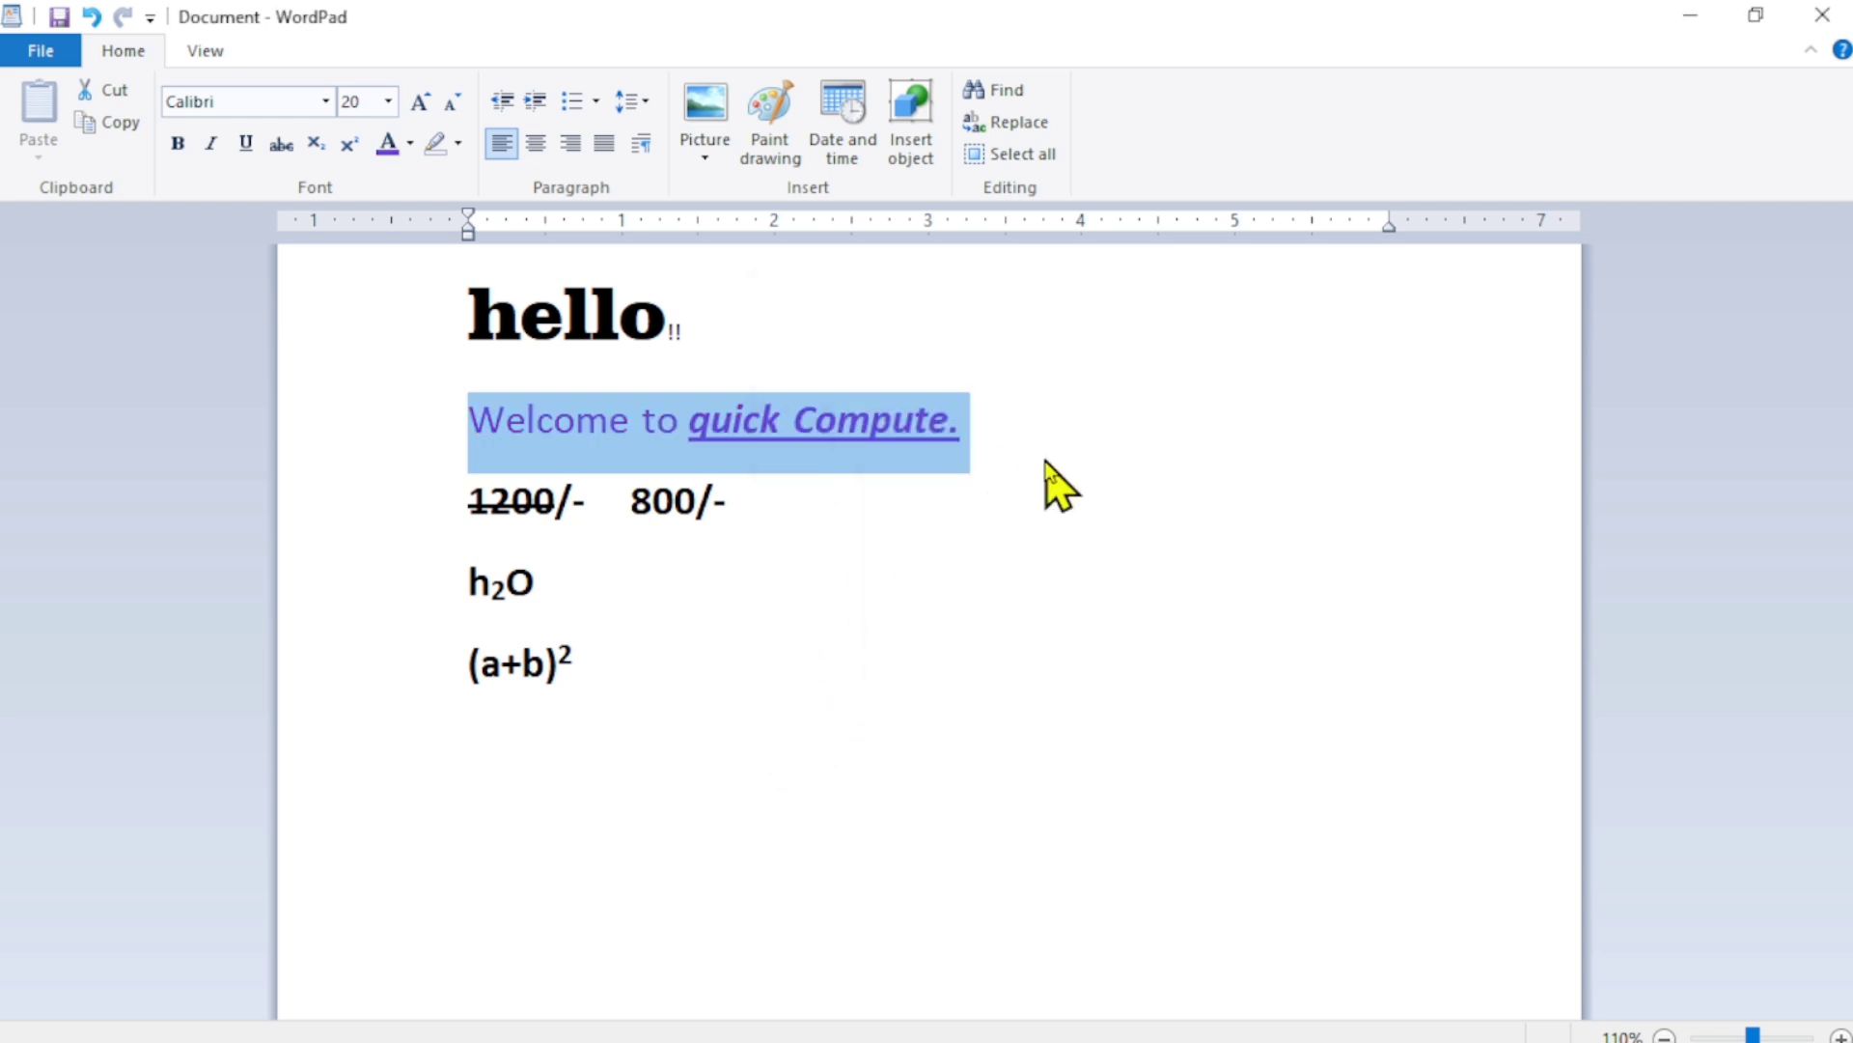
click(1031, 431)
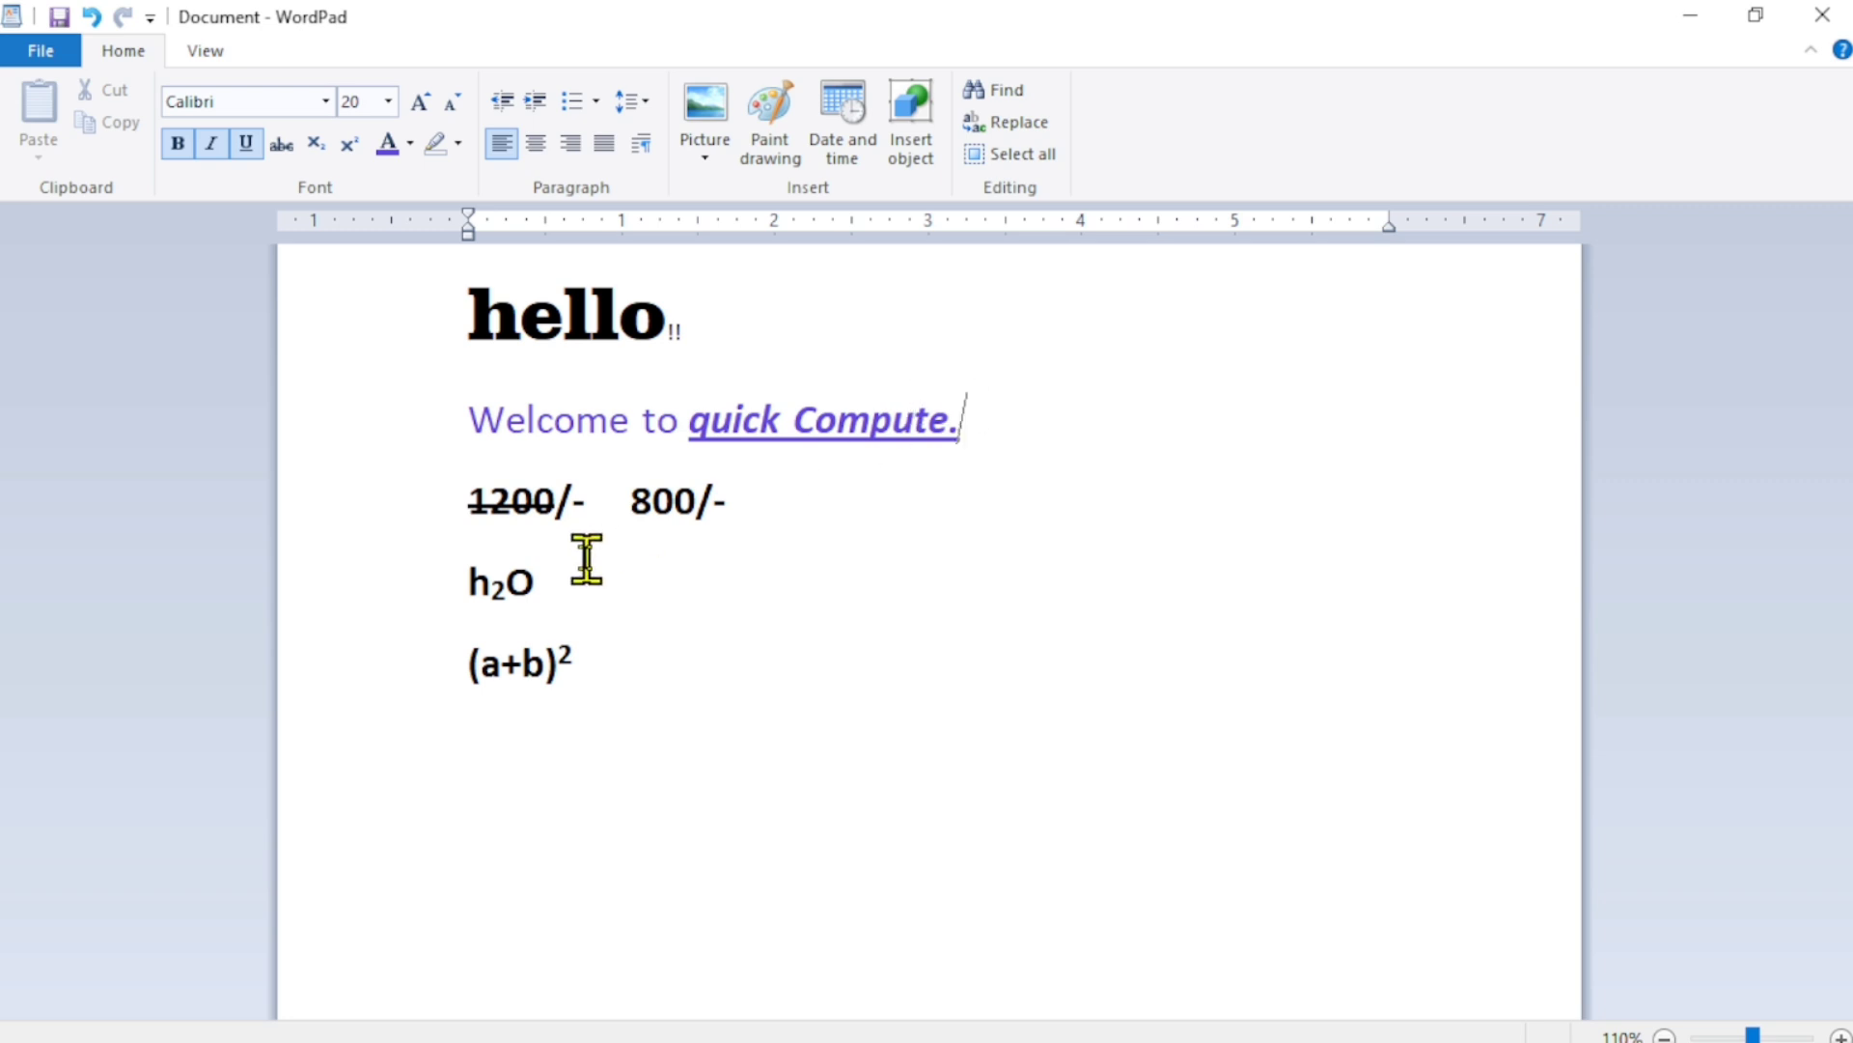
Highlight only "800/-" in the price line with yellow.
drag(629, 500, 734, 504)
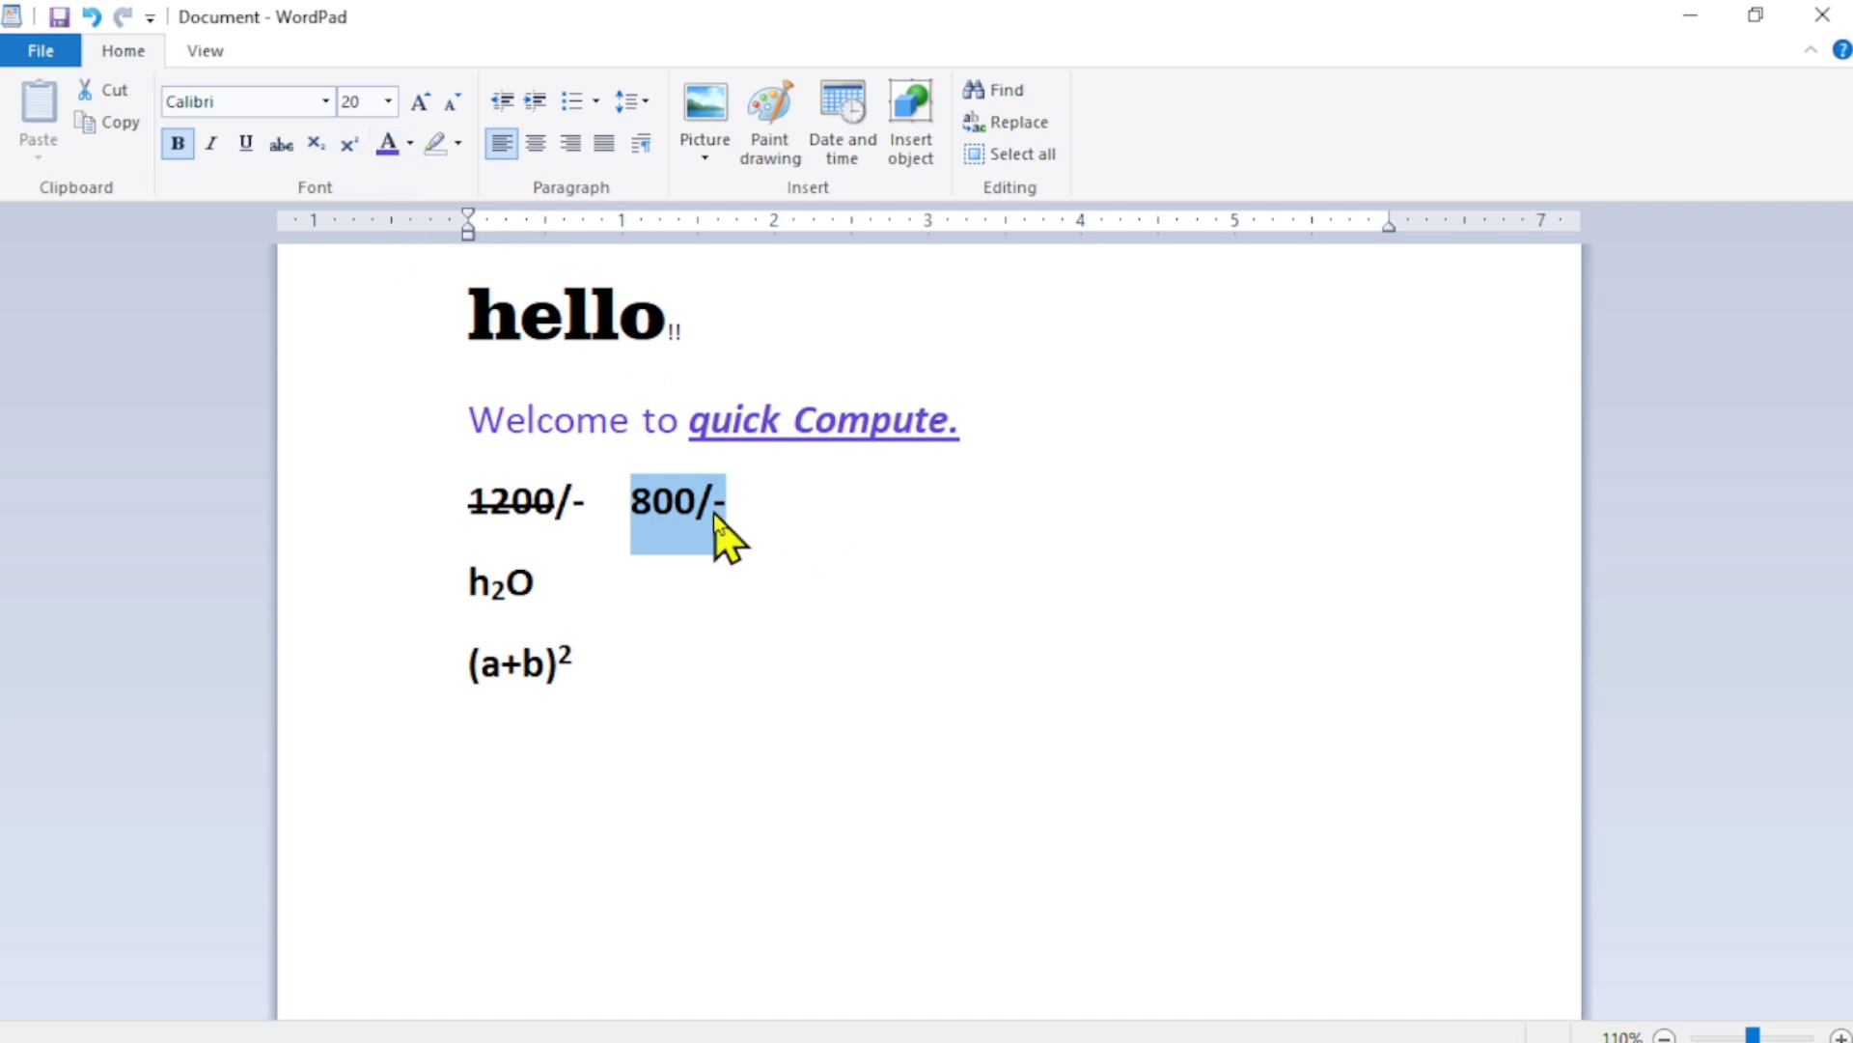
click(457, 145)
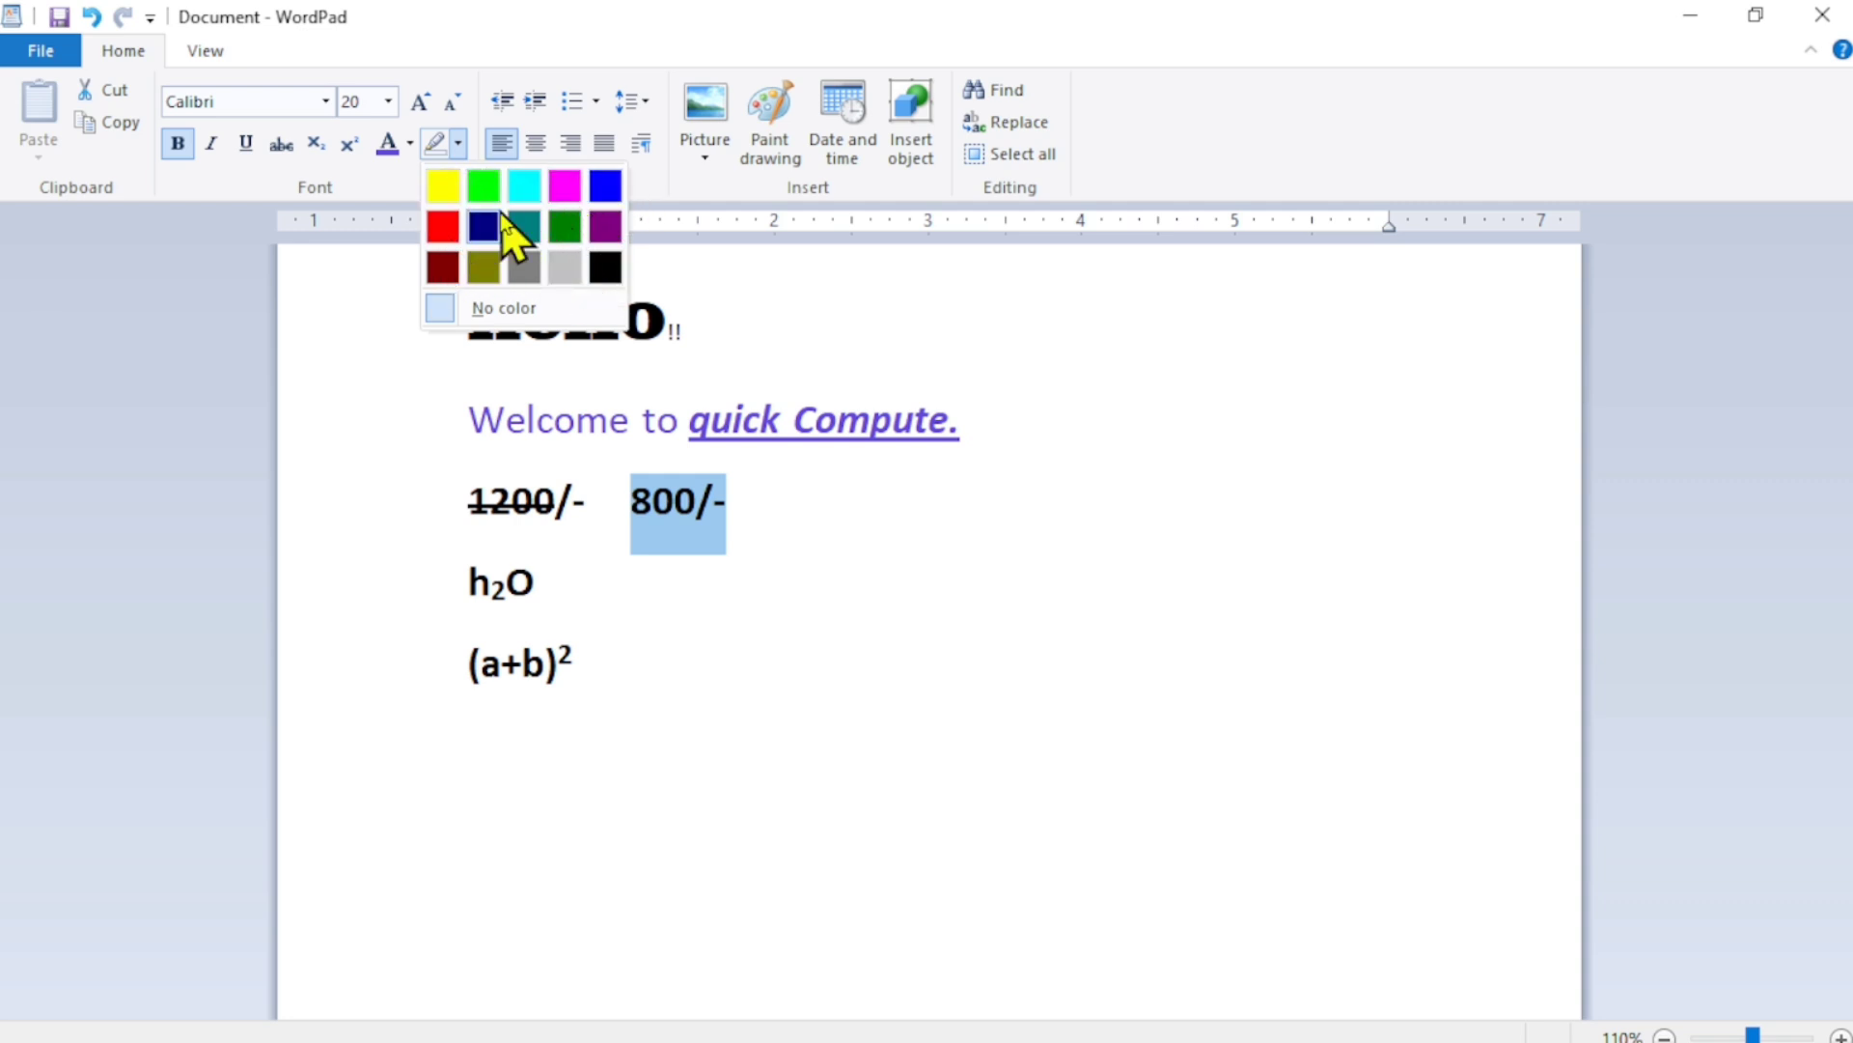
click(444, 184)
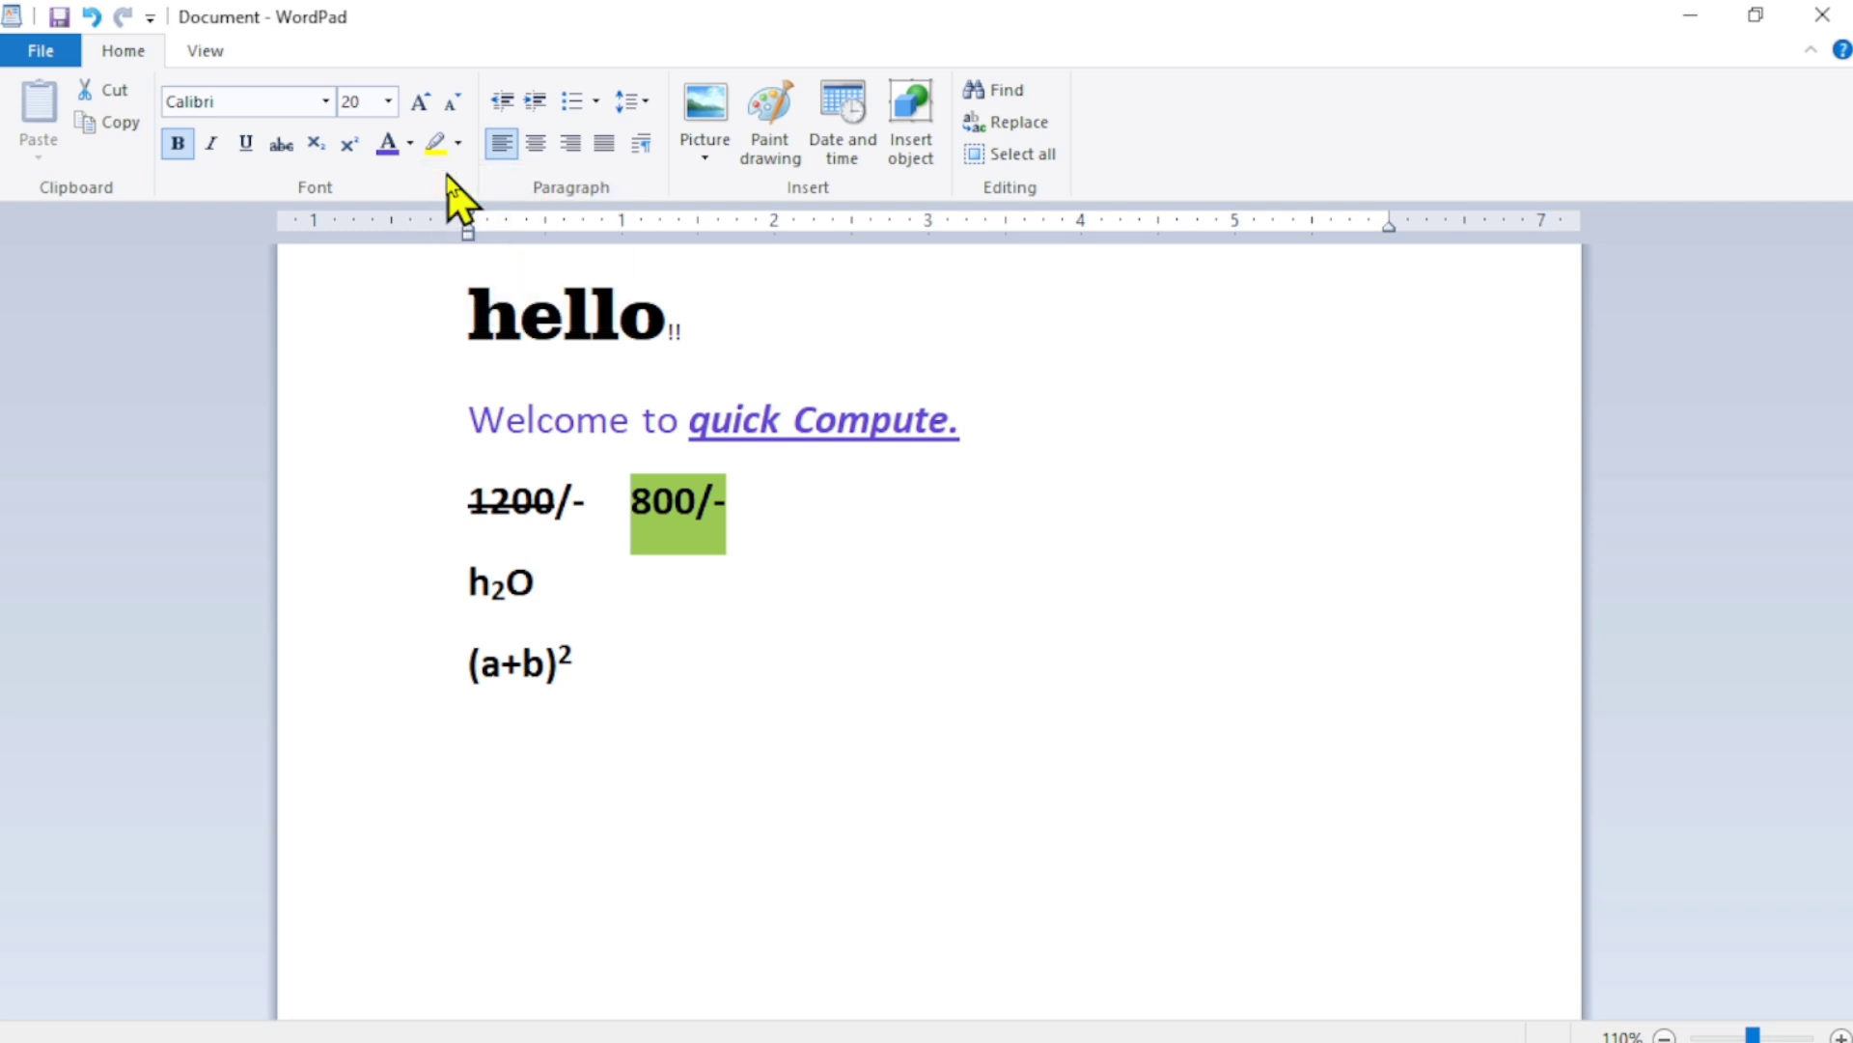
click(767, 584)
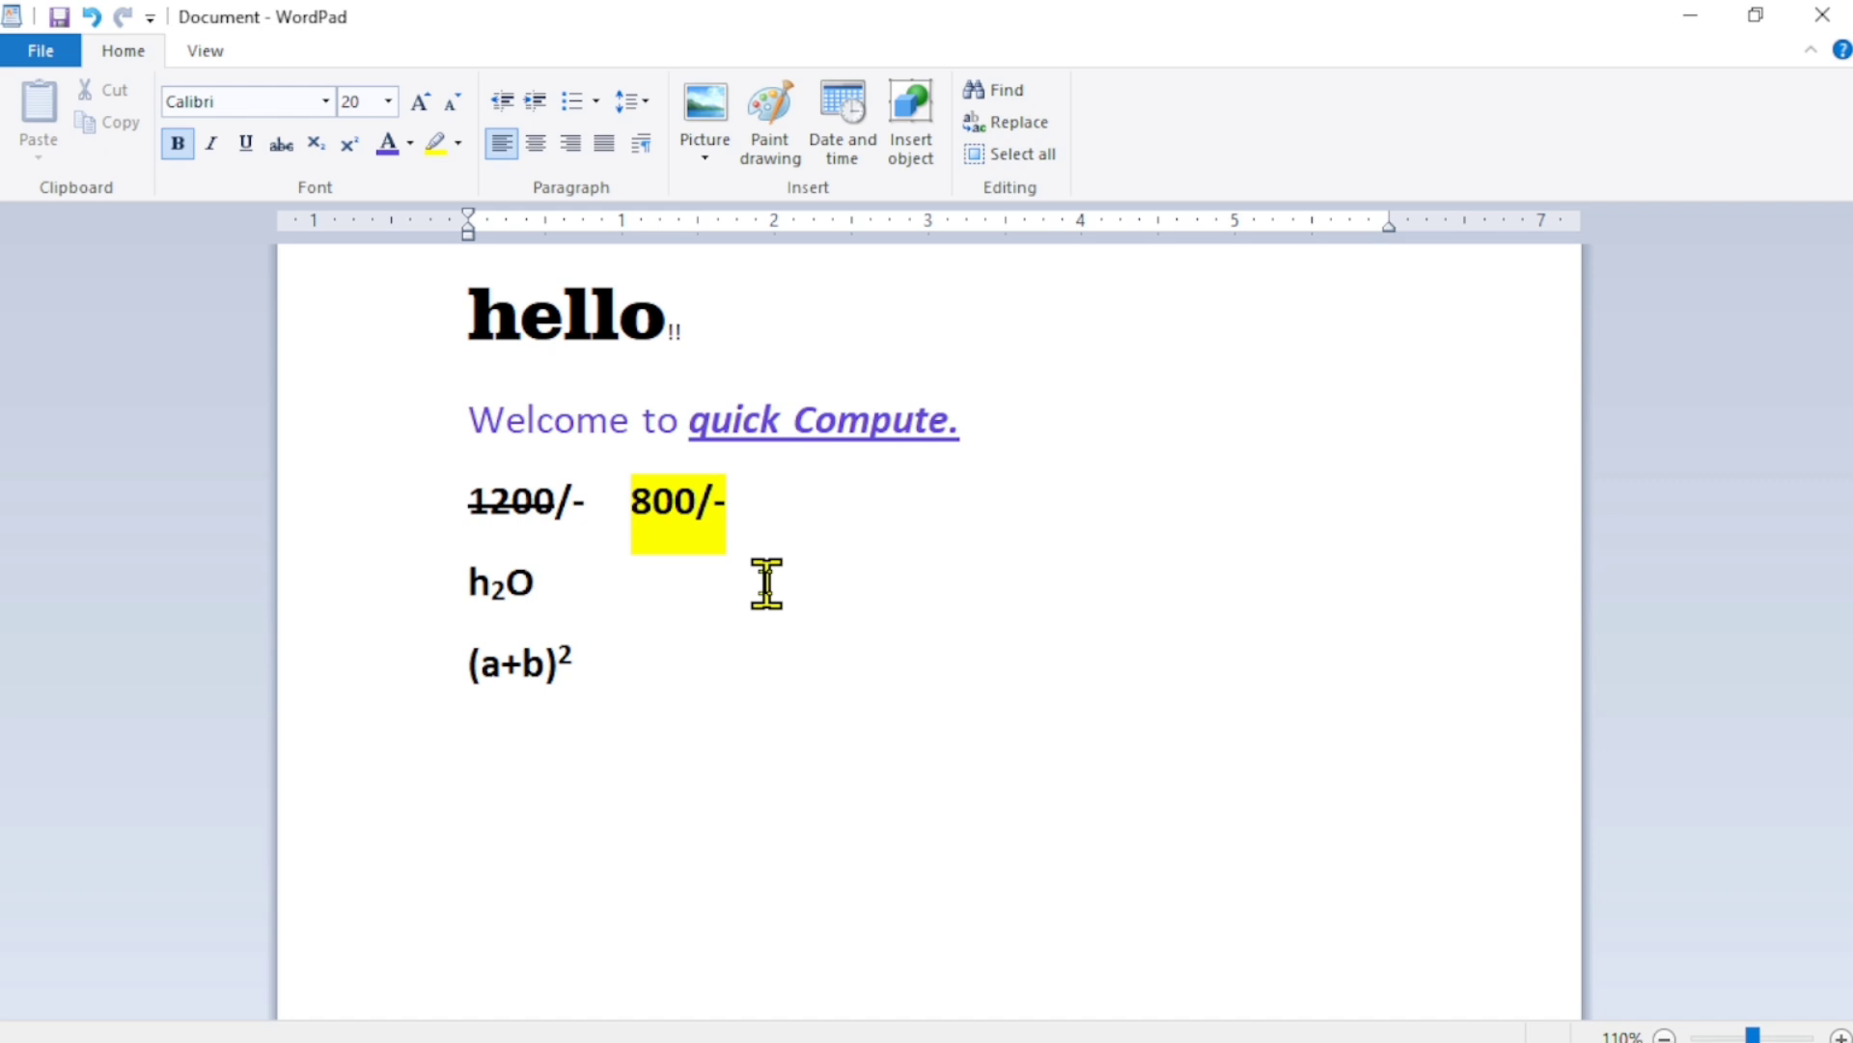
Add the paragraph beginning "WordPad is a word processor software designed by Microsoft" on a new line below (a+b)2.
click(666, 720)
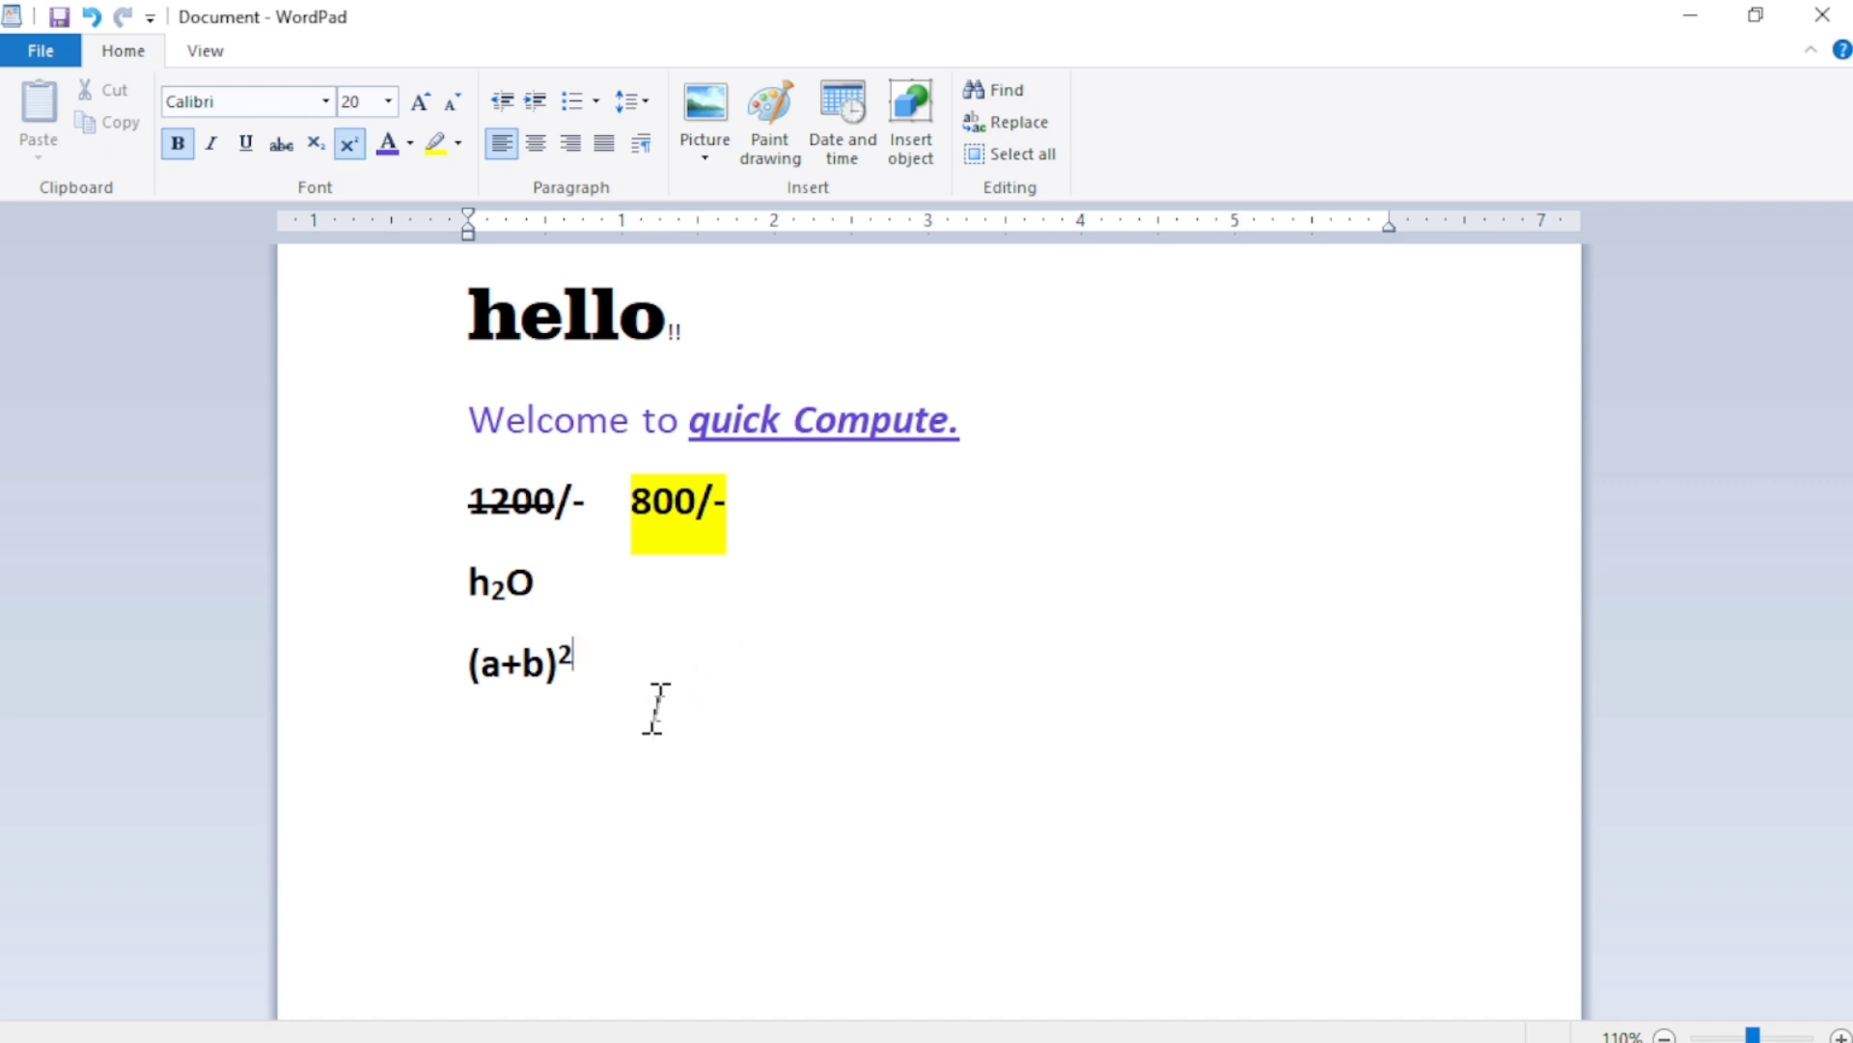
key(Return)
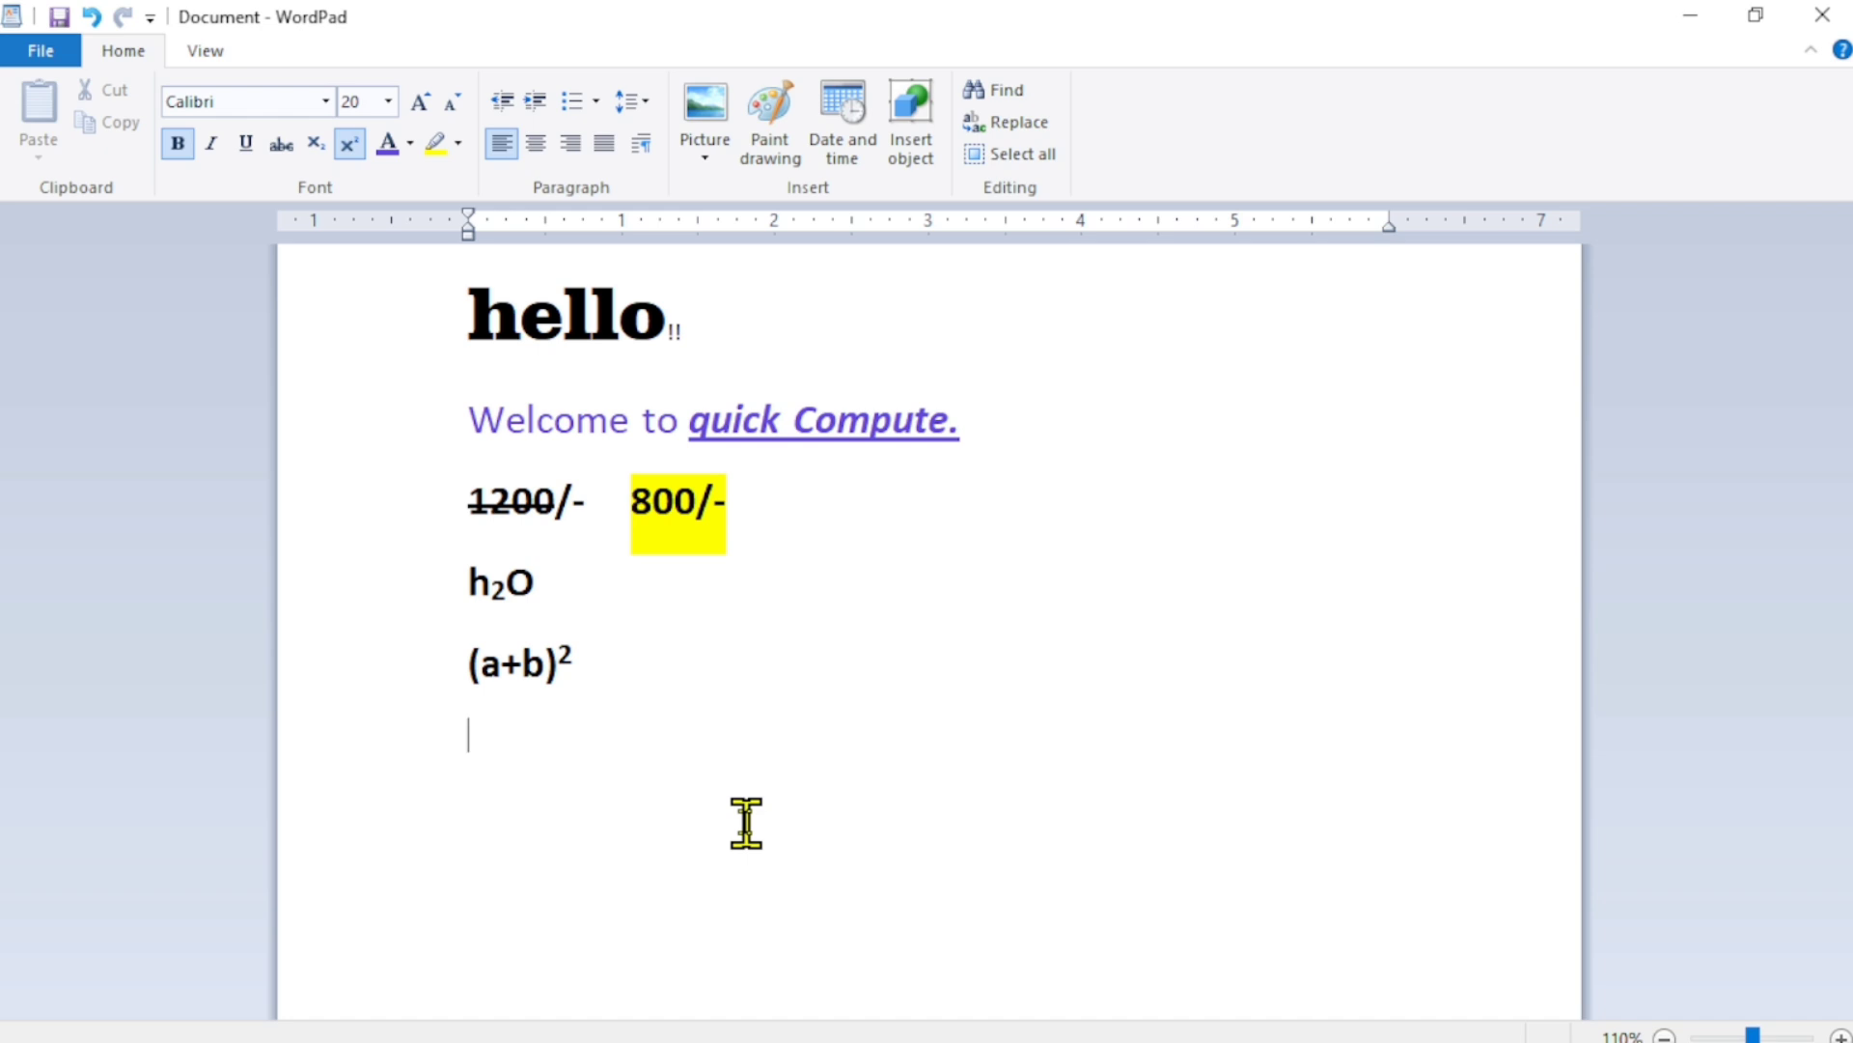
text(WordPad is a word processor software designed by Microsoft that was included in versions of Windows from Windows 95 through Windows 11, version 23H2. Similarly to its predecessor Microsoft Write, it served as a basic word processor, positioned as more advanced than the Notepad text editor by supporting rich text editing, but with a subset of the functionality of Microsoft Word. Microsoft removed WordPad in Windows 11 24H2[1] and it has no successor.)
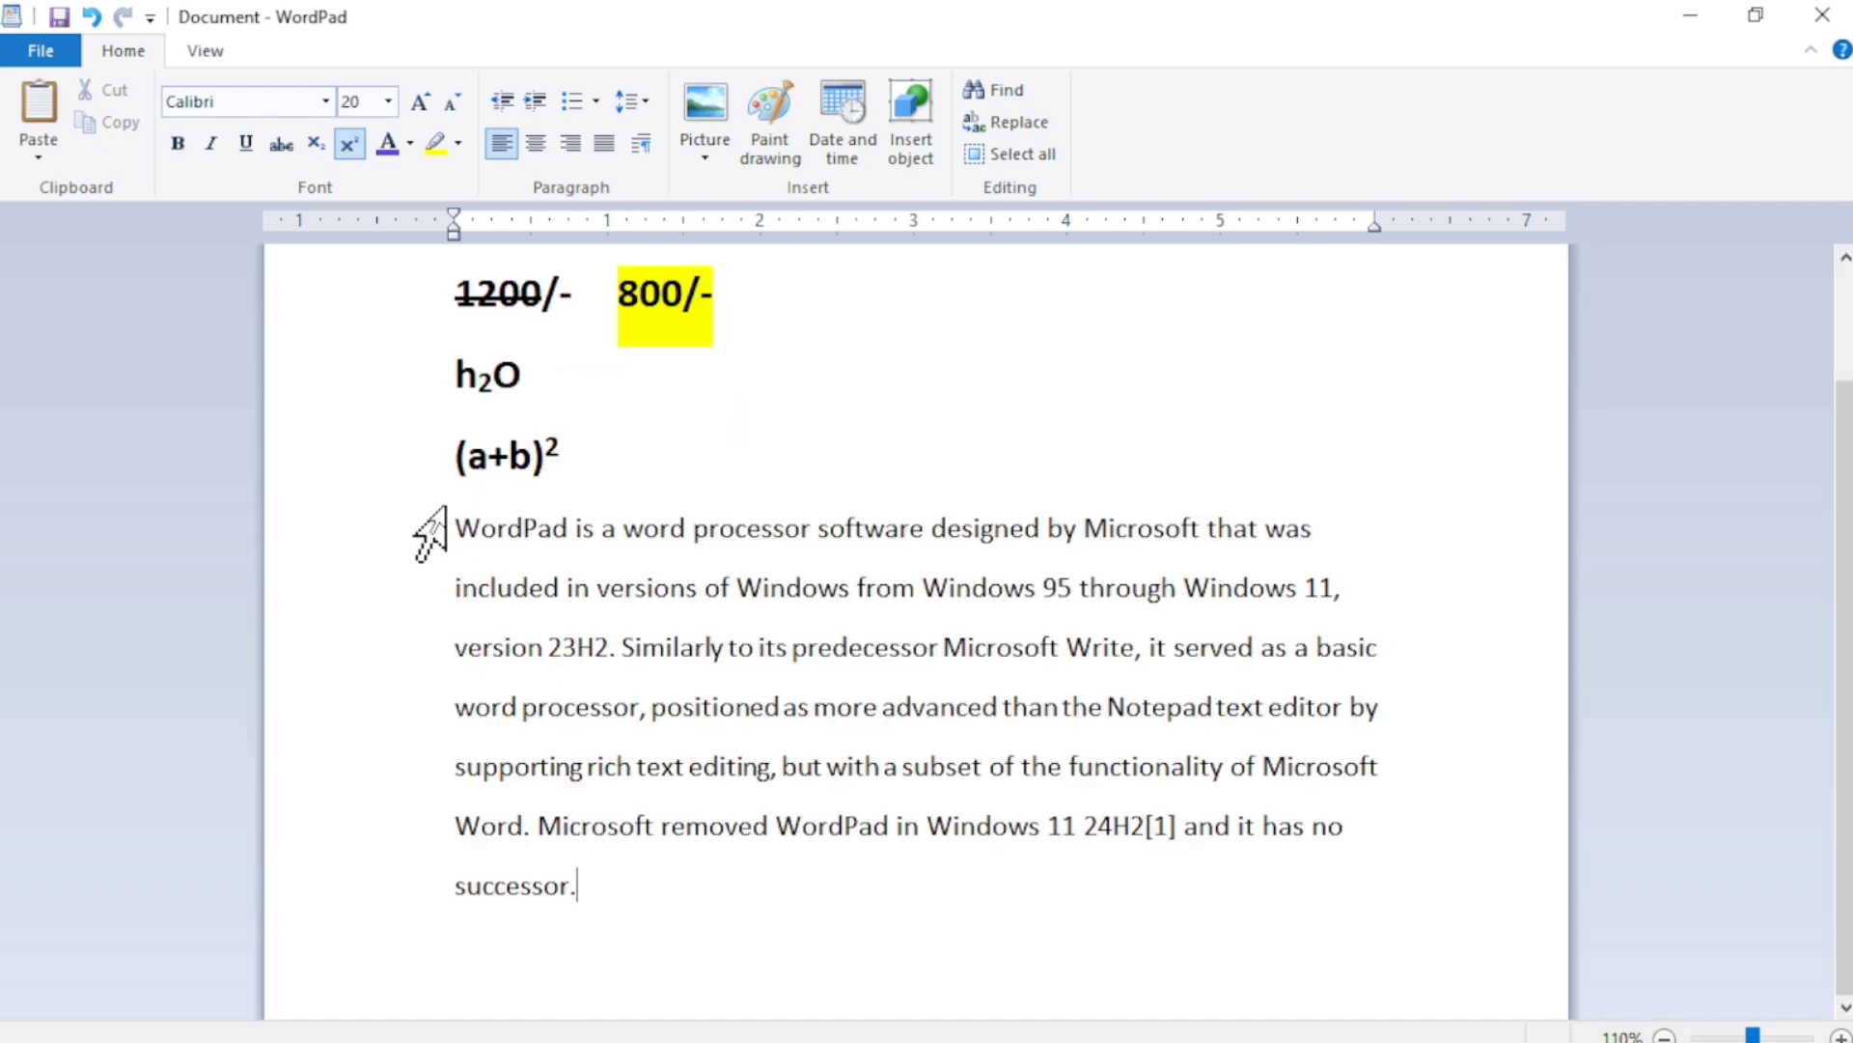
Try right, left and center alignment on the whole WordPad paragraph, and finish with it justified.
drag(460, 505, 549, 648)
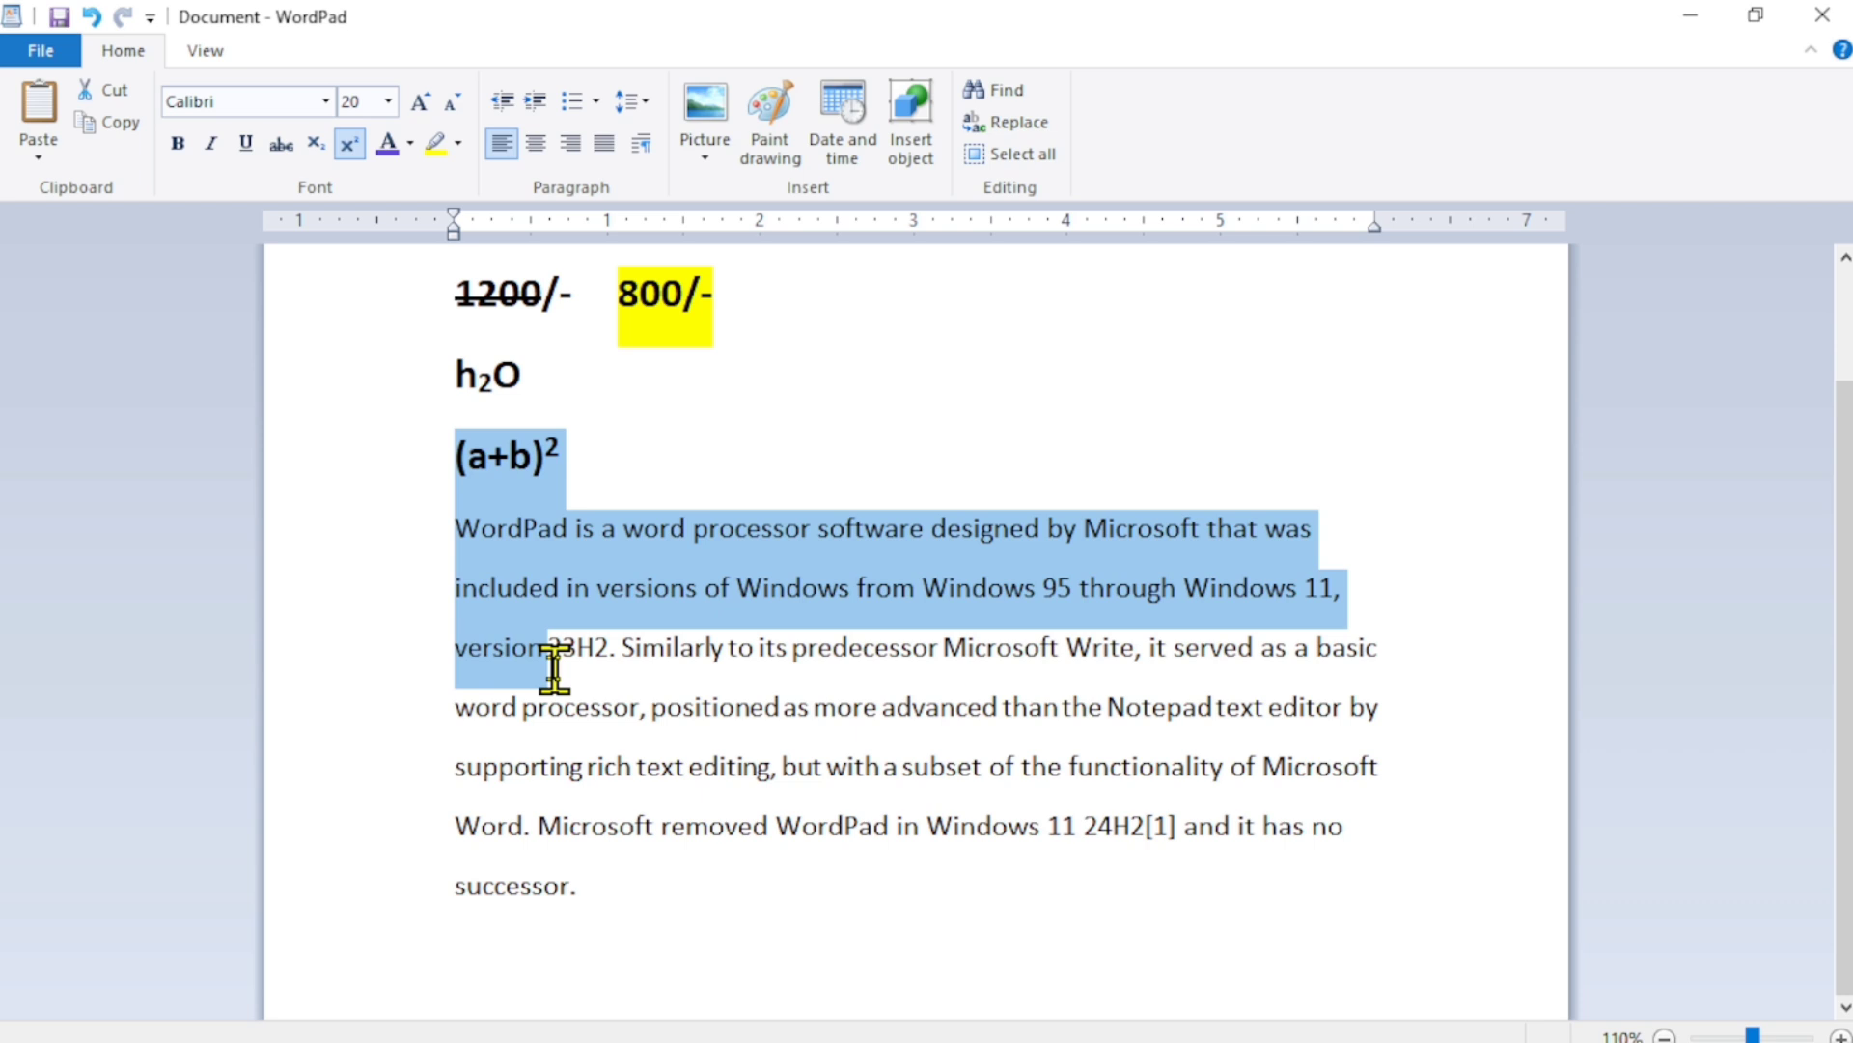
click(487, 589)
click(461, 526)
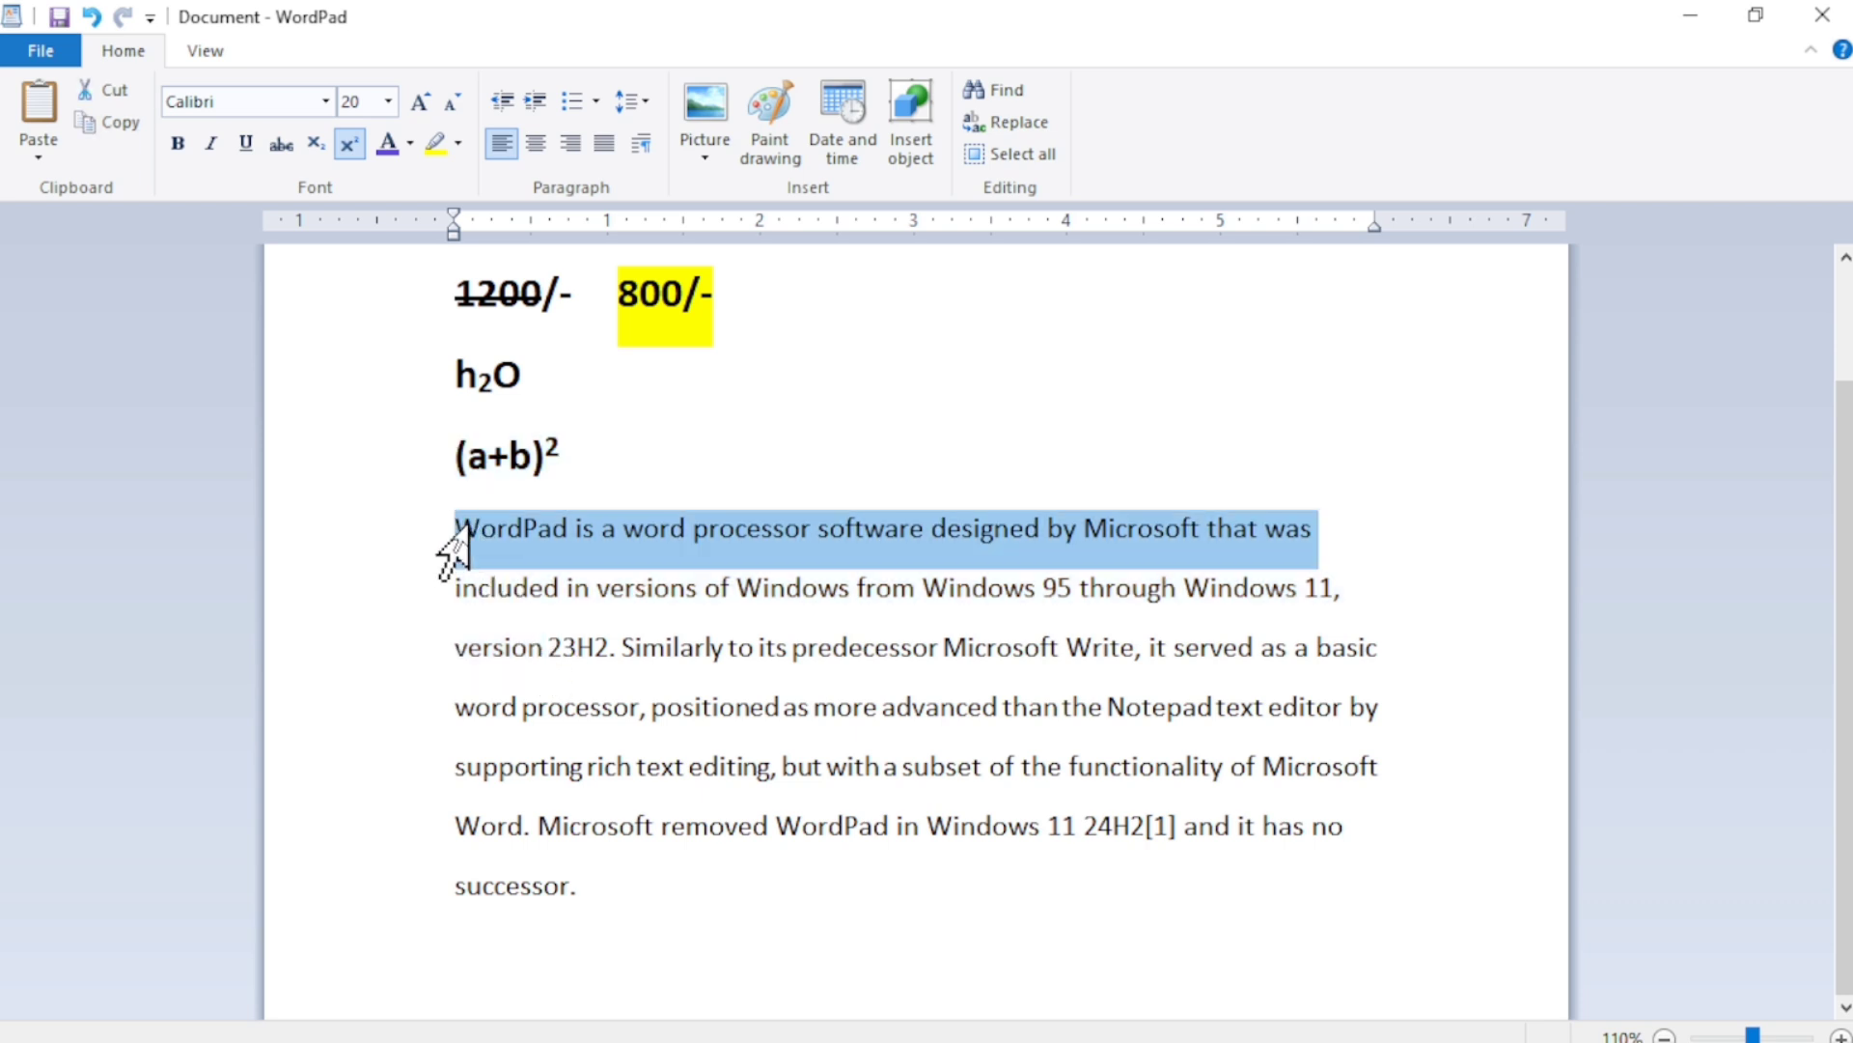
drag(461, 529, 697, 906)
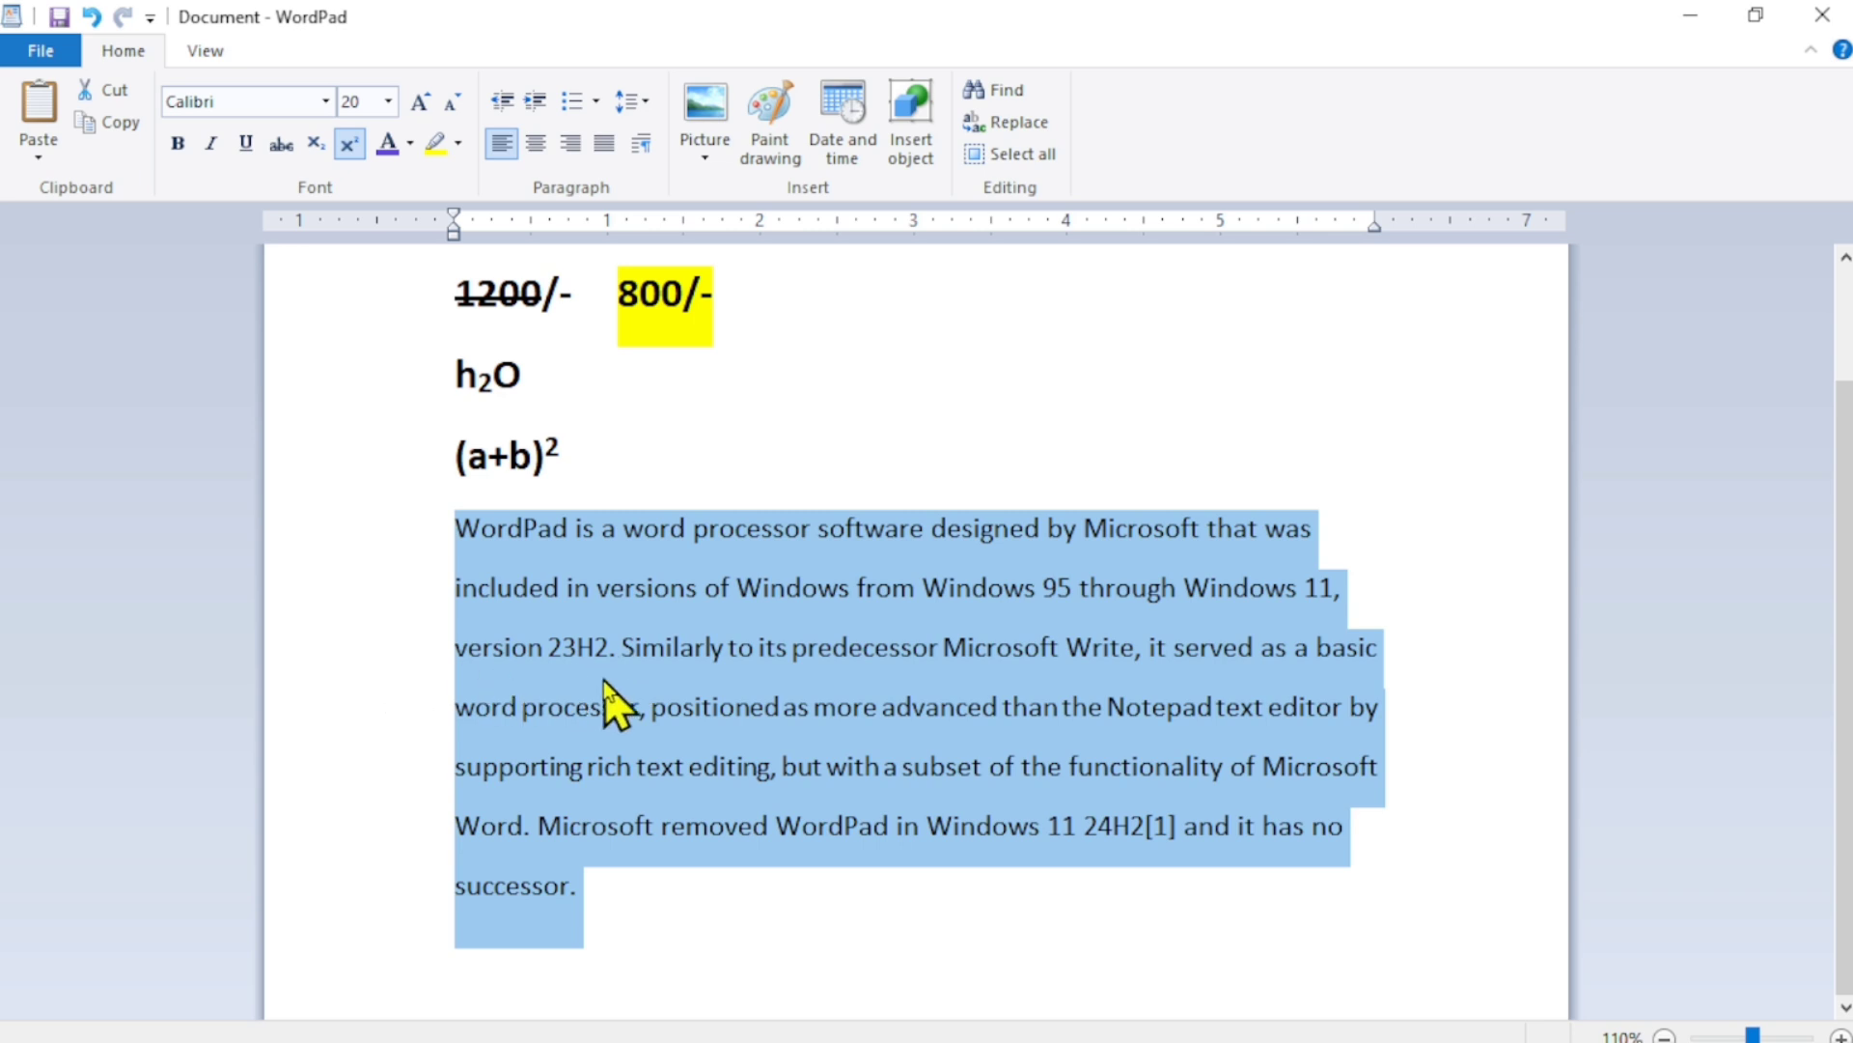
click(571, 143)
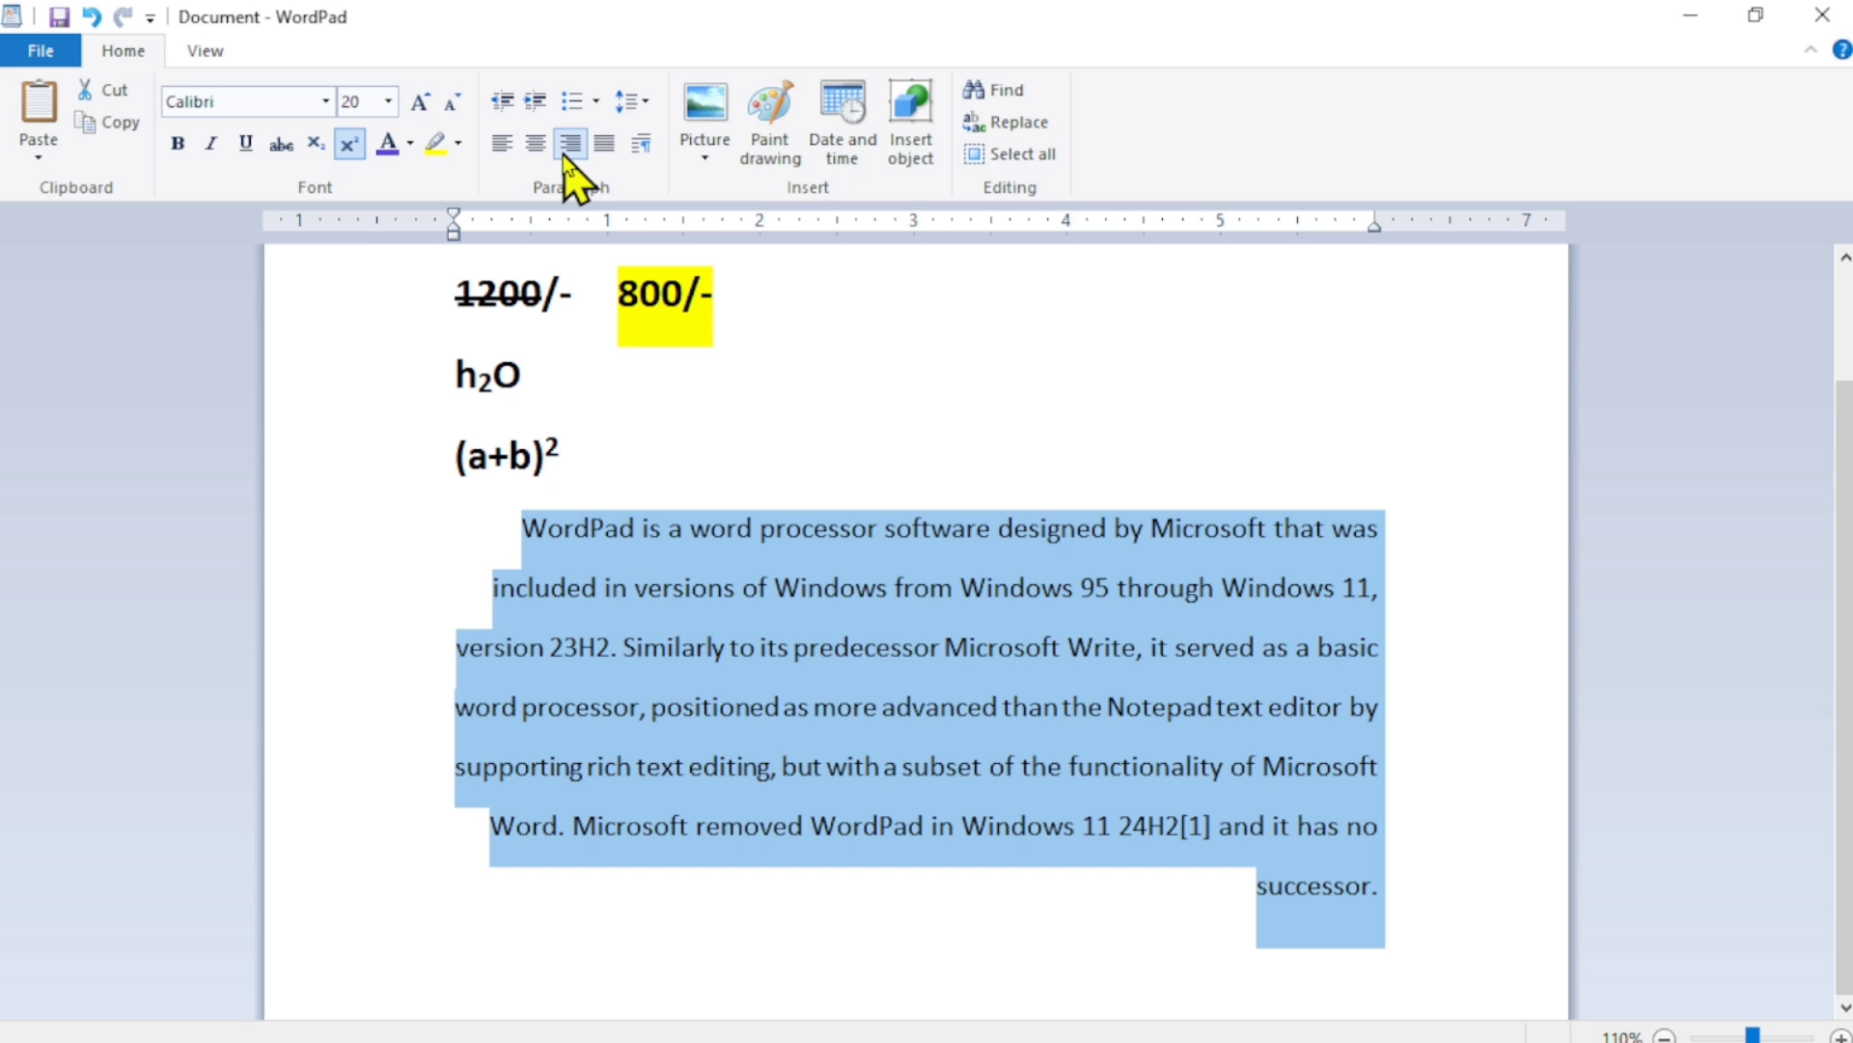
click(490, 145)
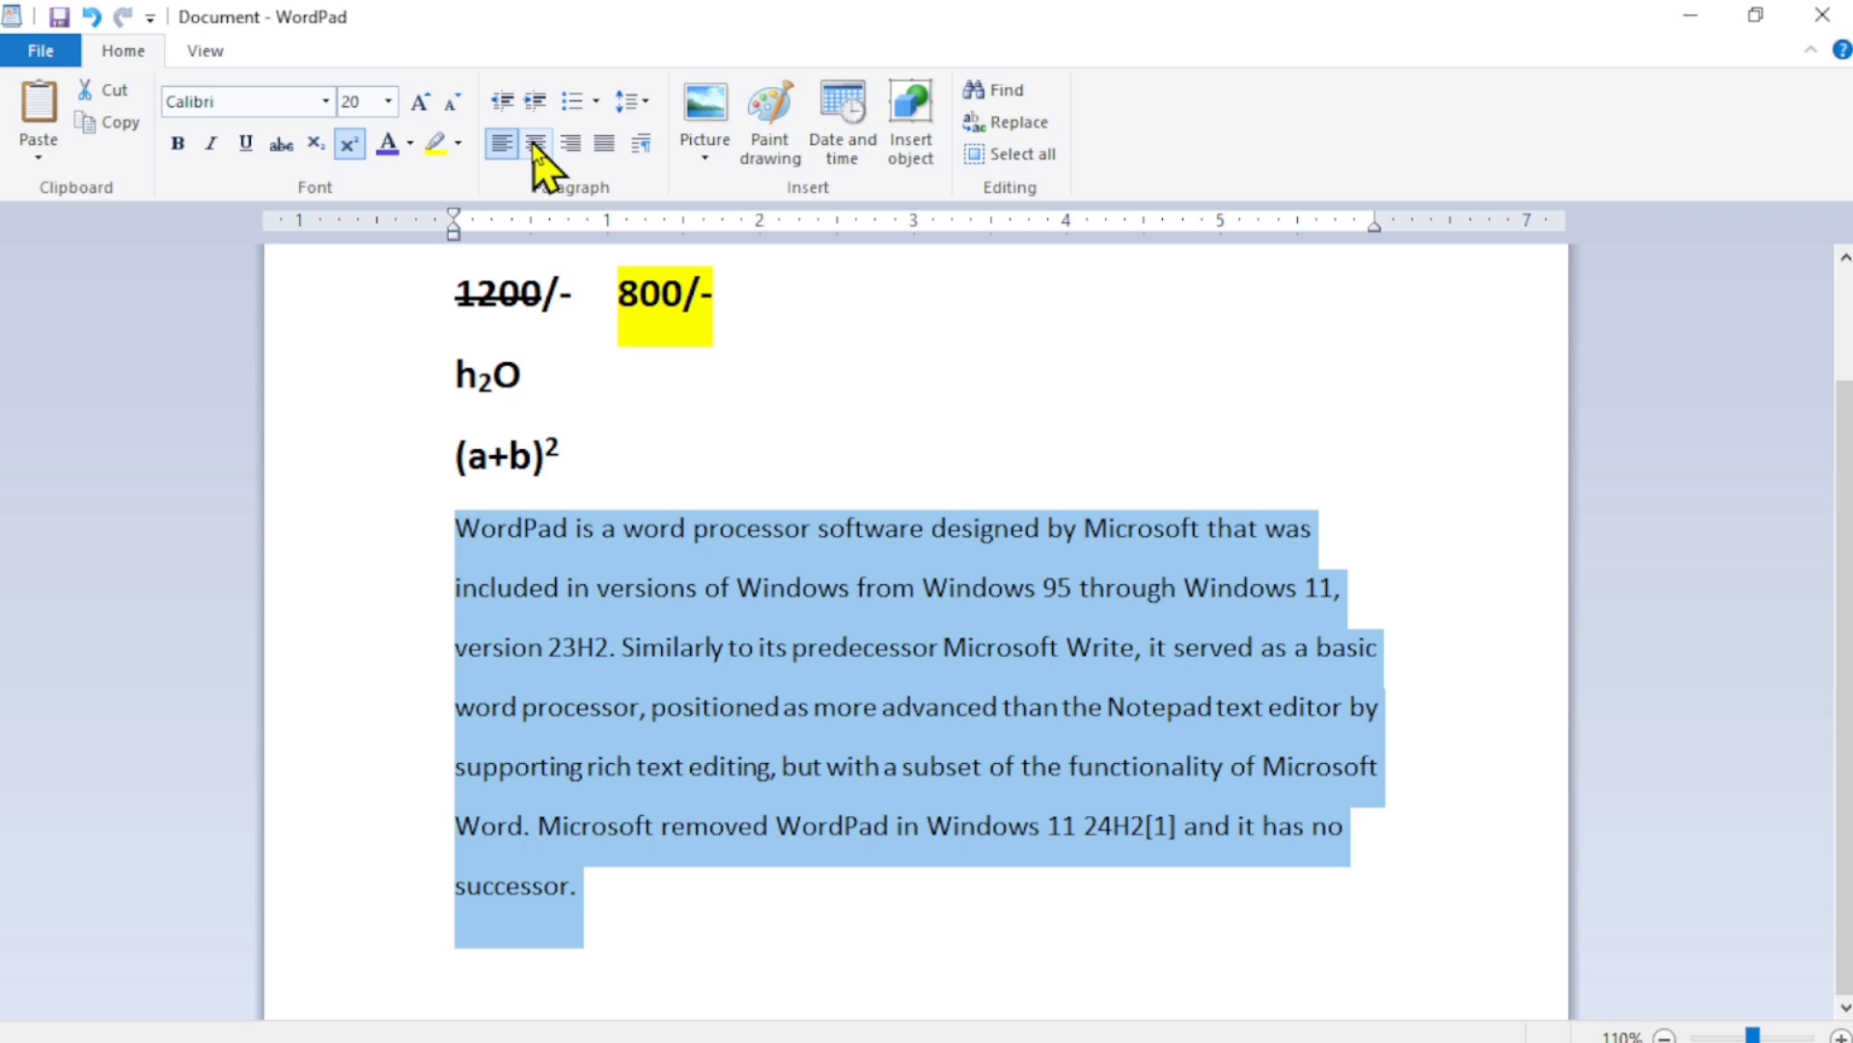
click(536, 147)
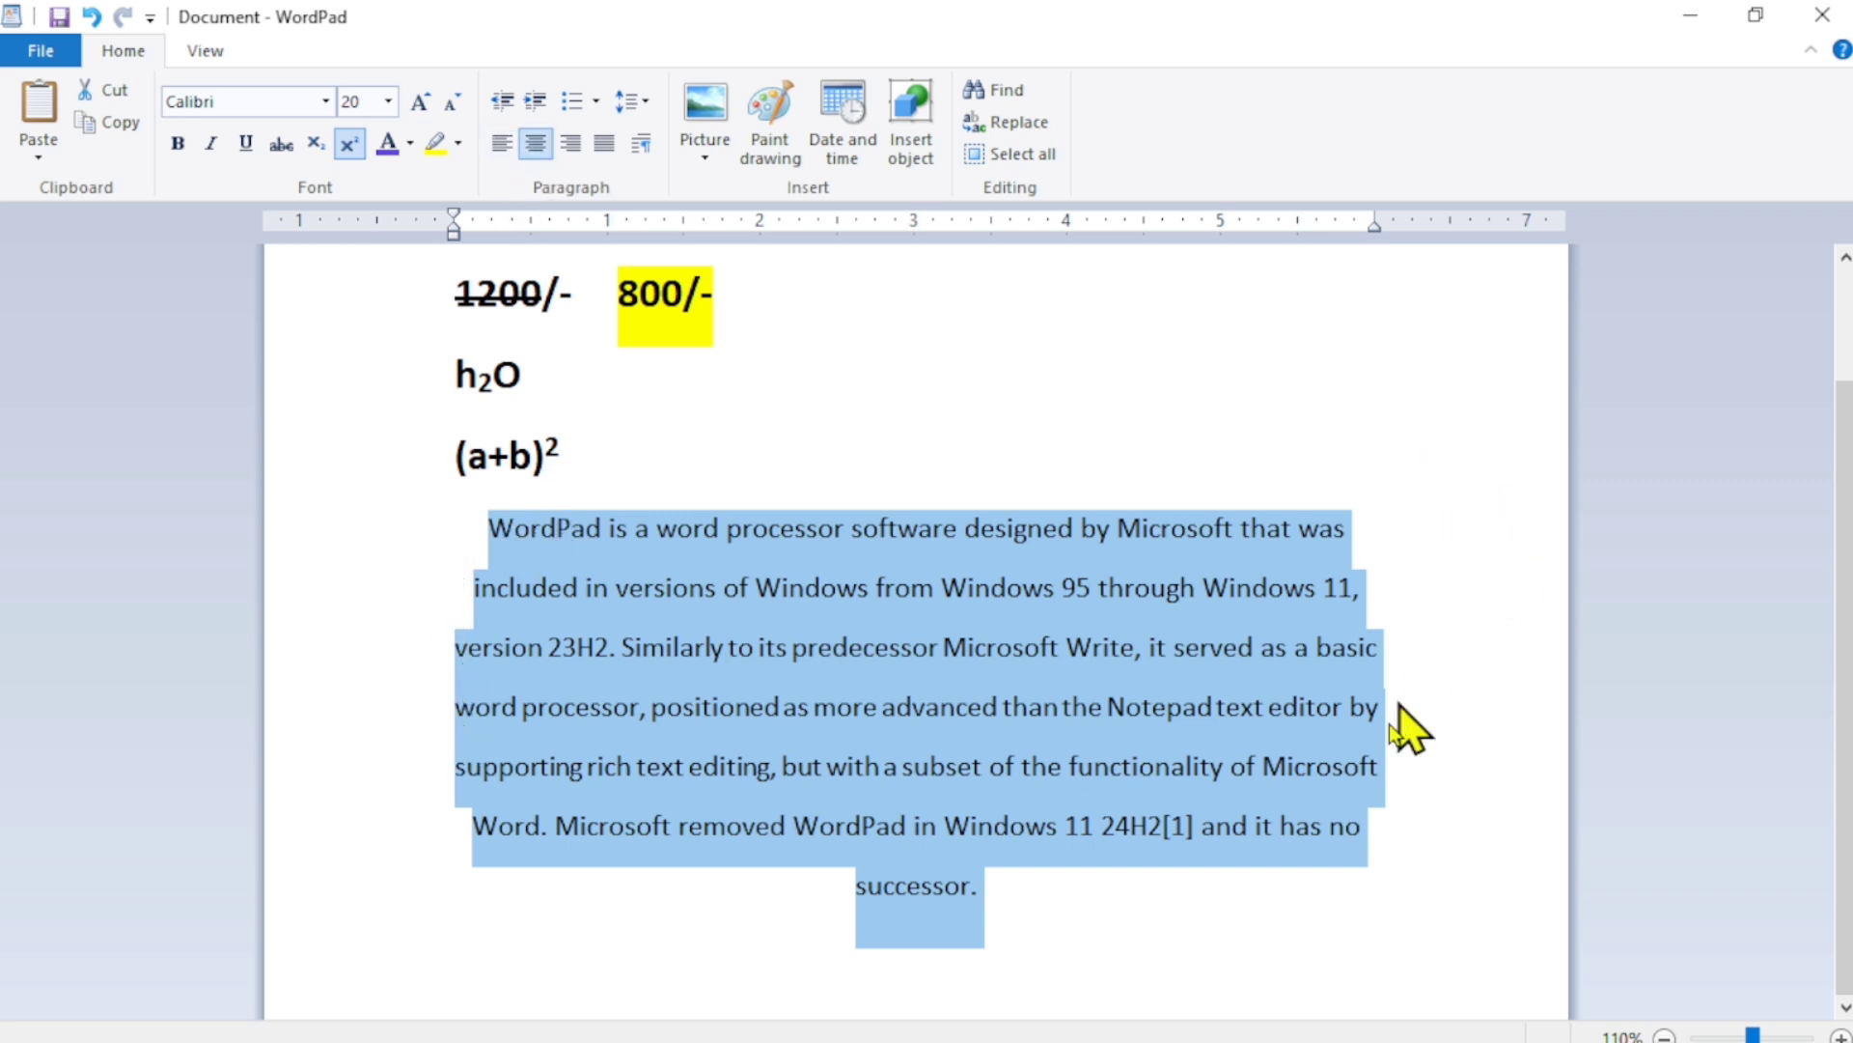
click(603, 144)
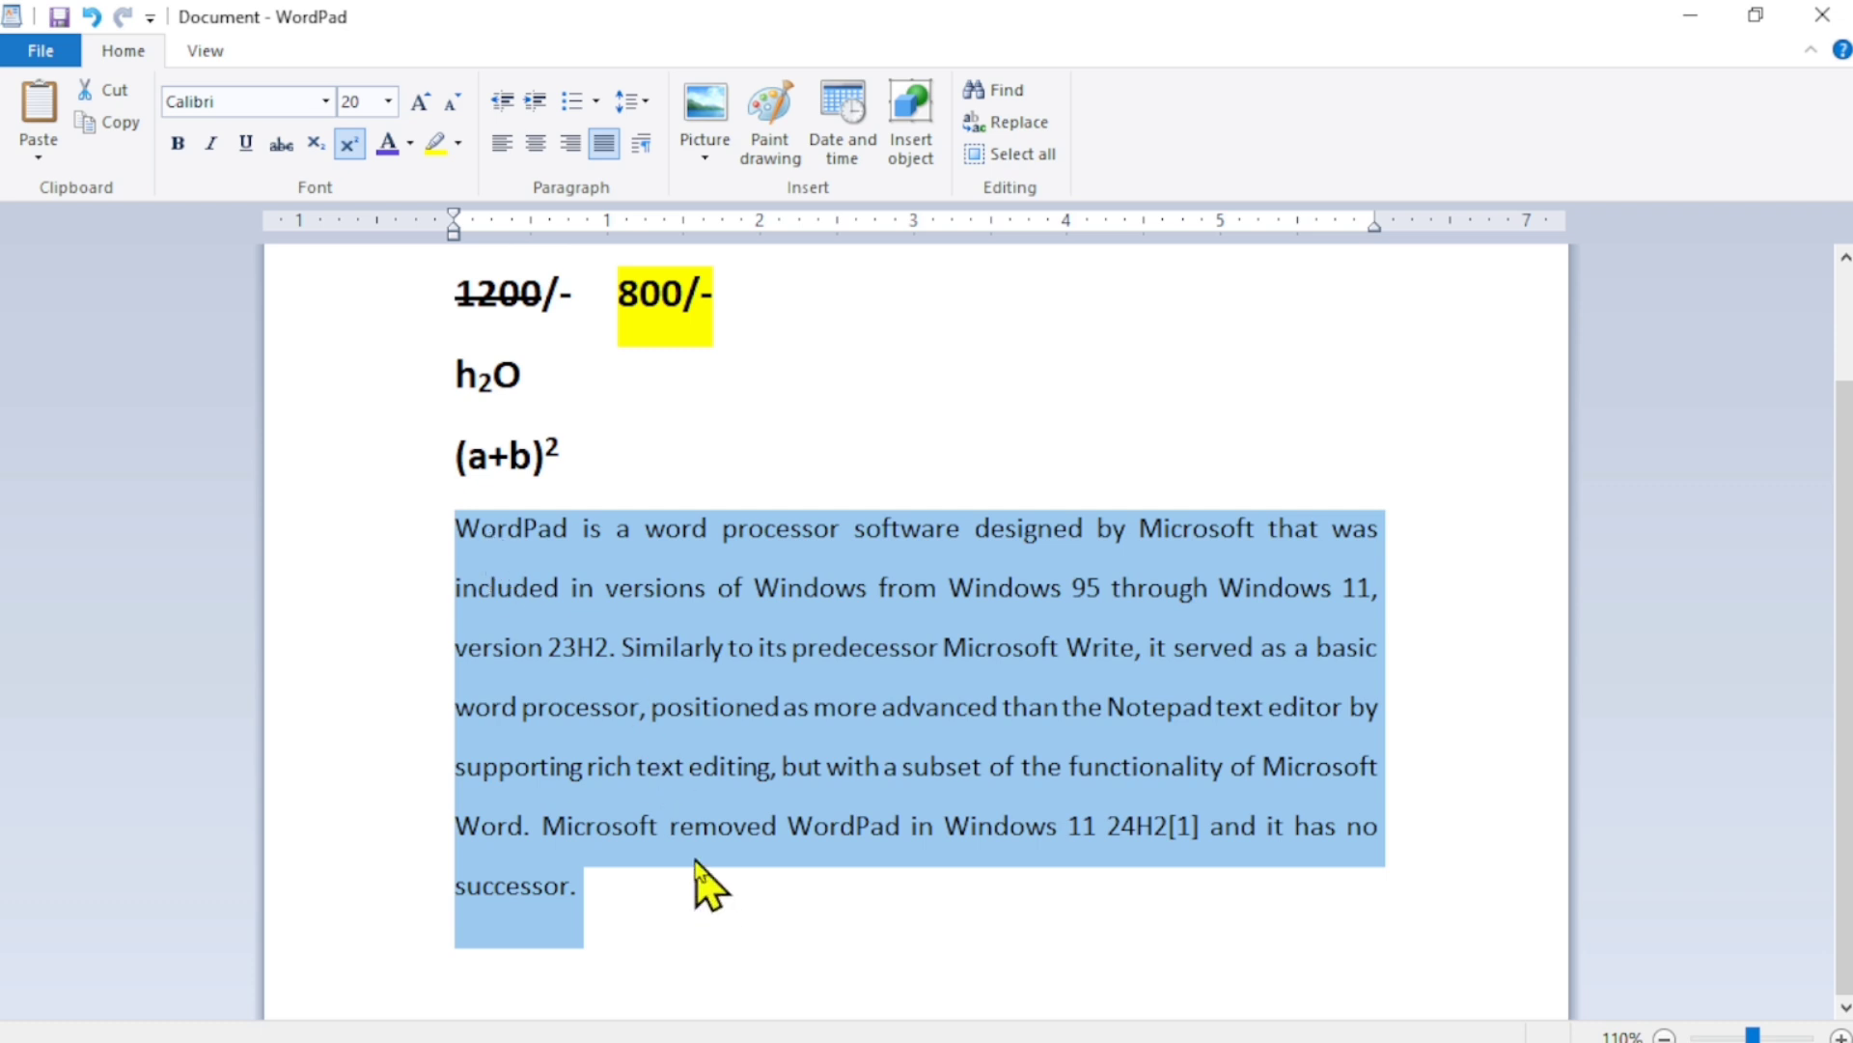
Try line spacings of 1.5, 2 and 1.15 on the WordPad paragraph, and finish with 1.0.
click(645, 102)
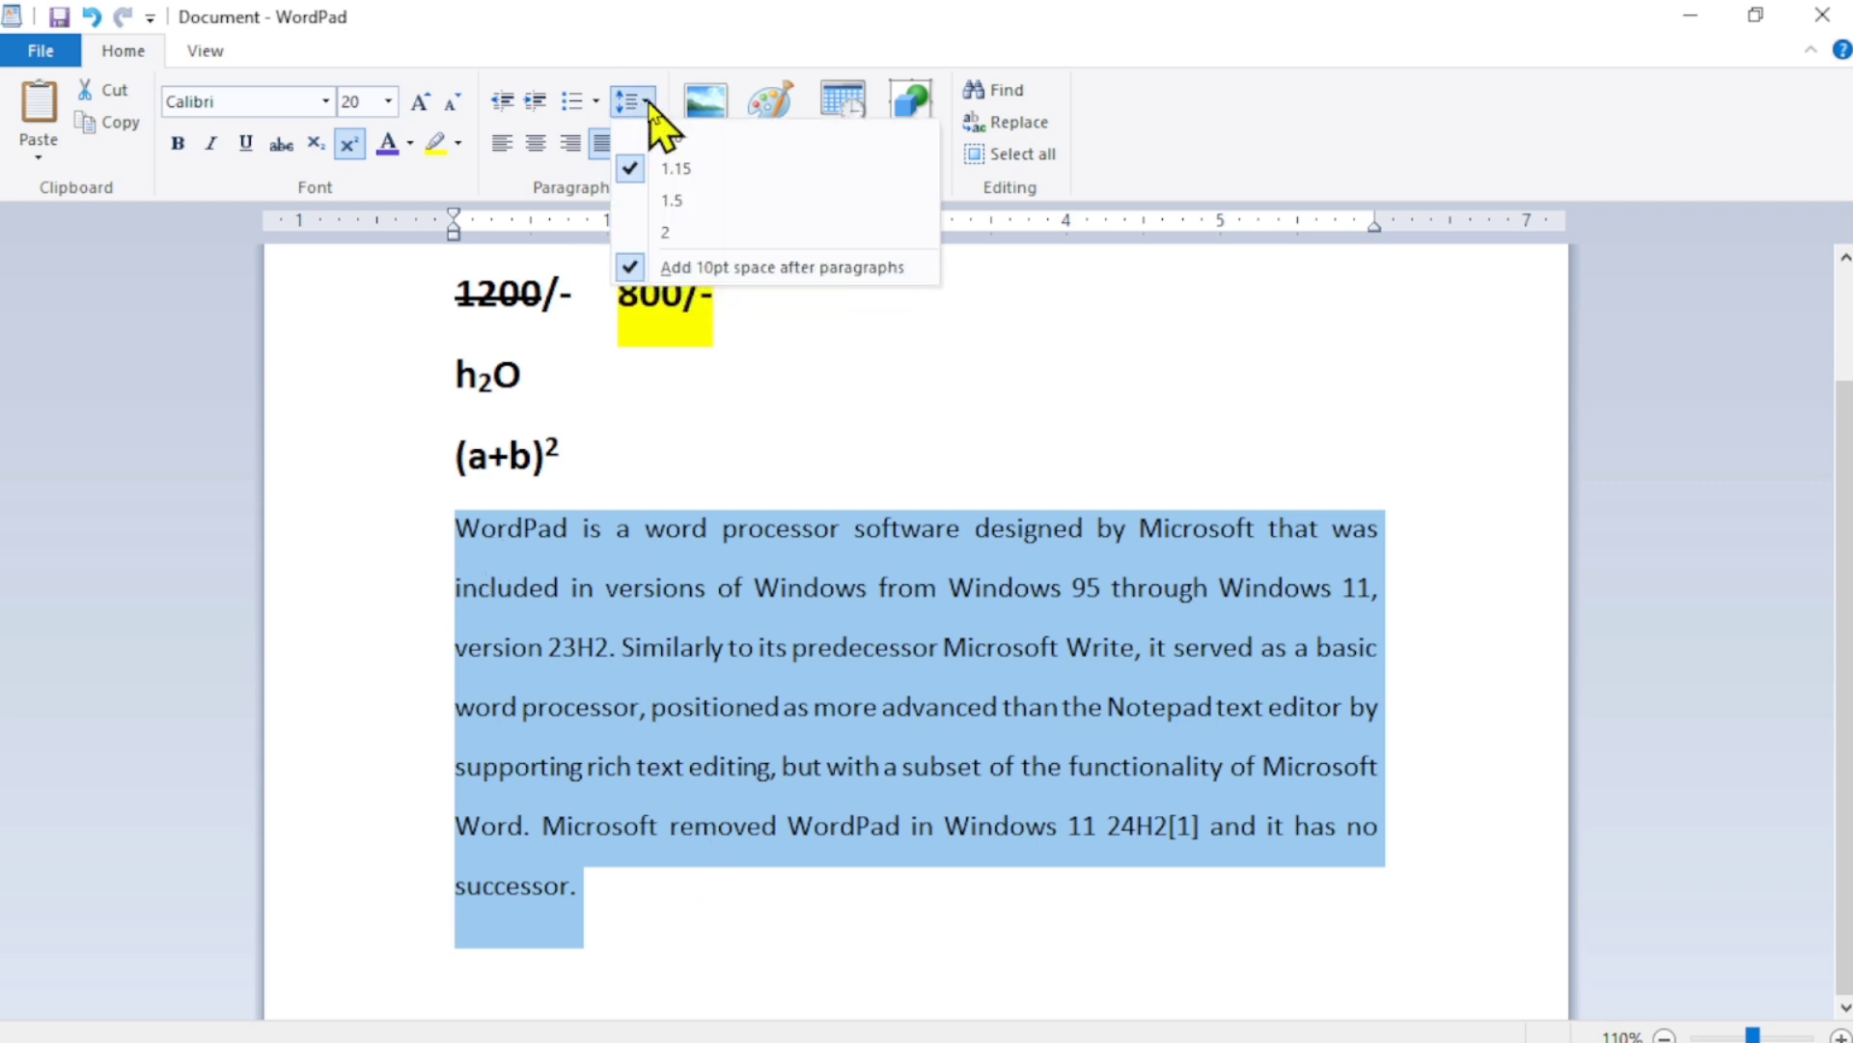
click(666, 202)
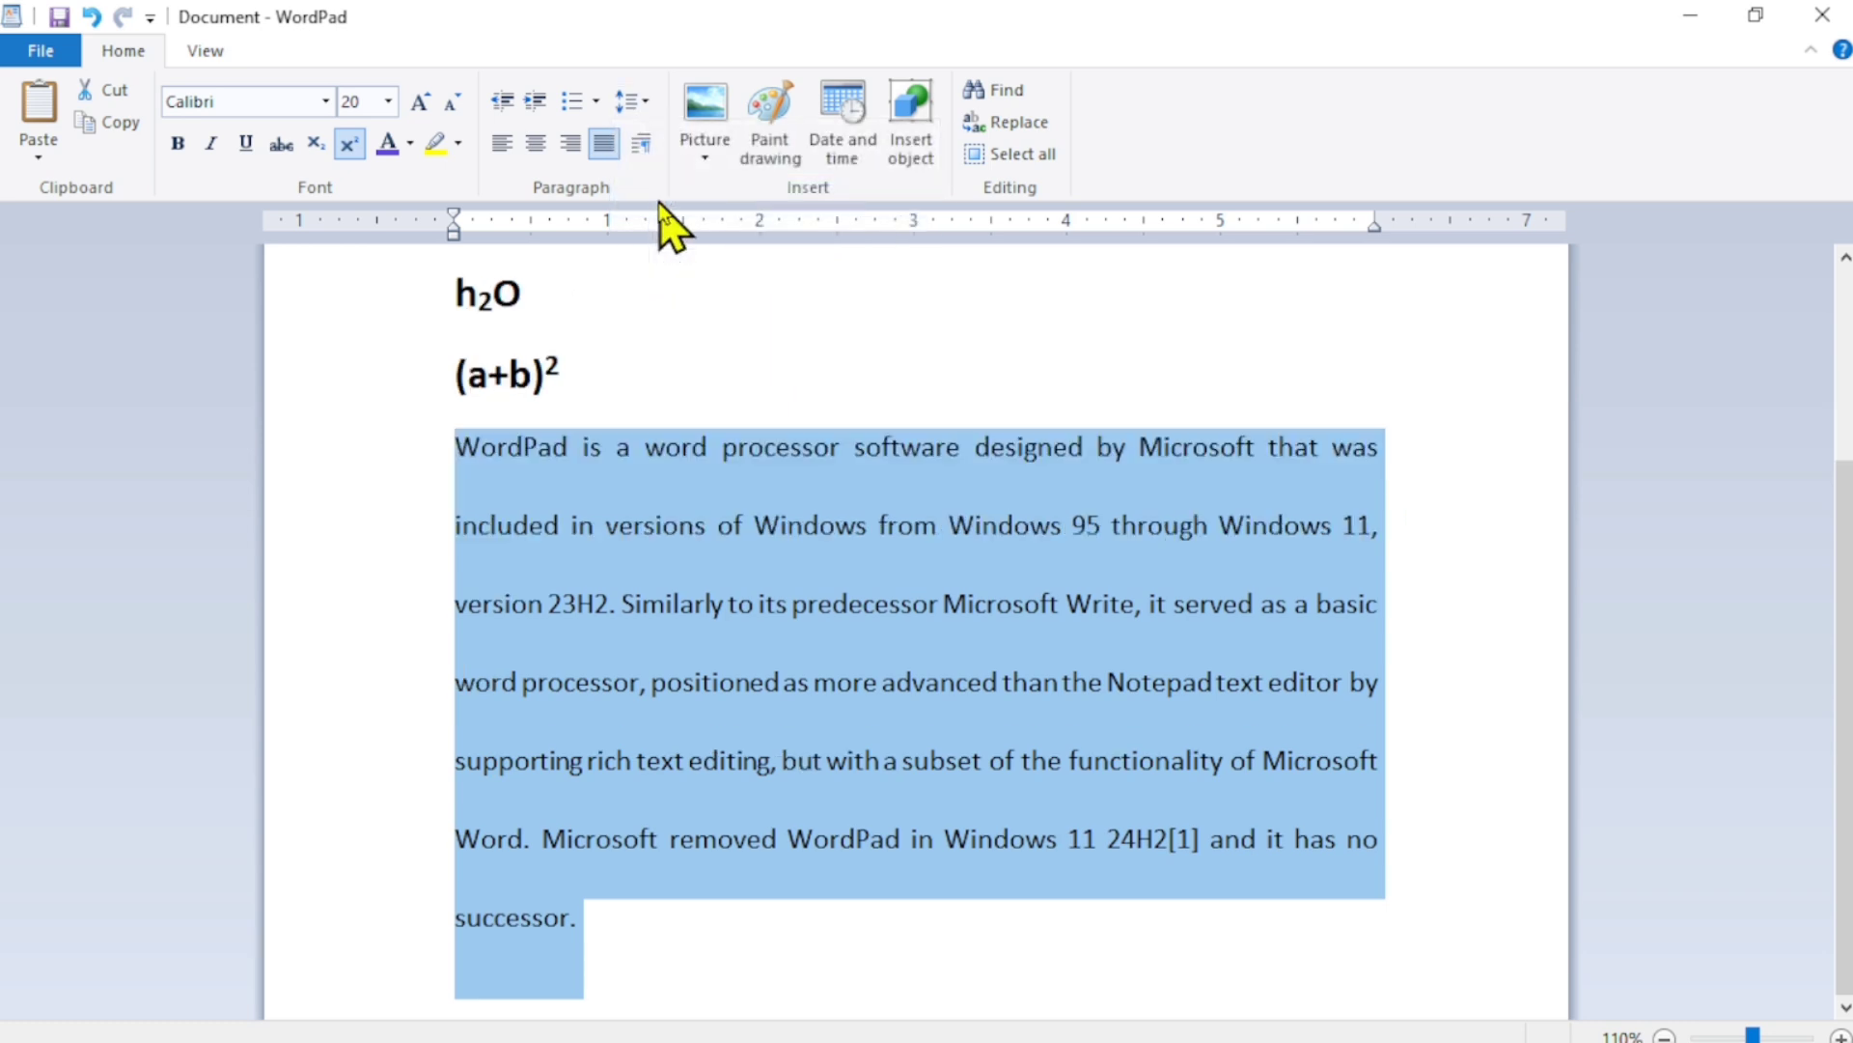
click(644, 102)
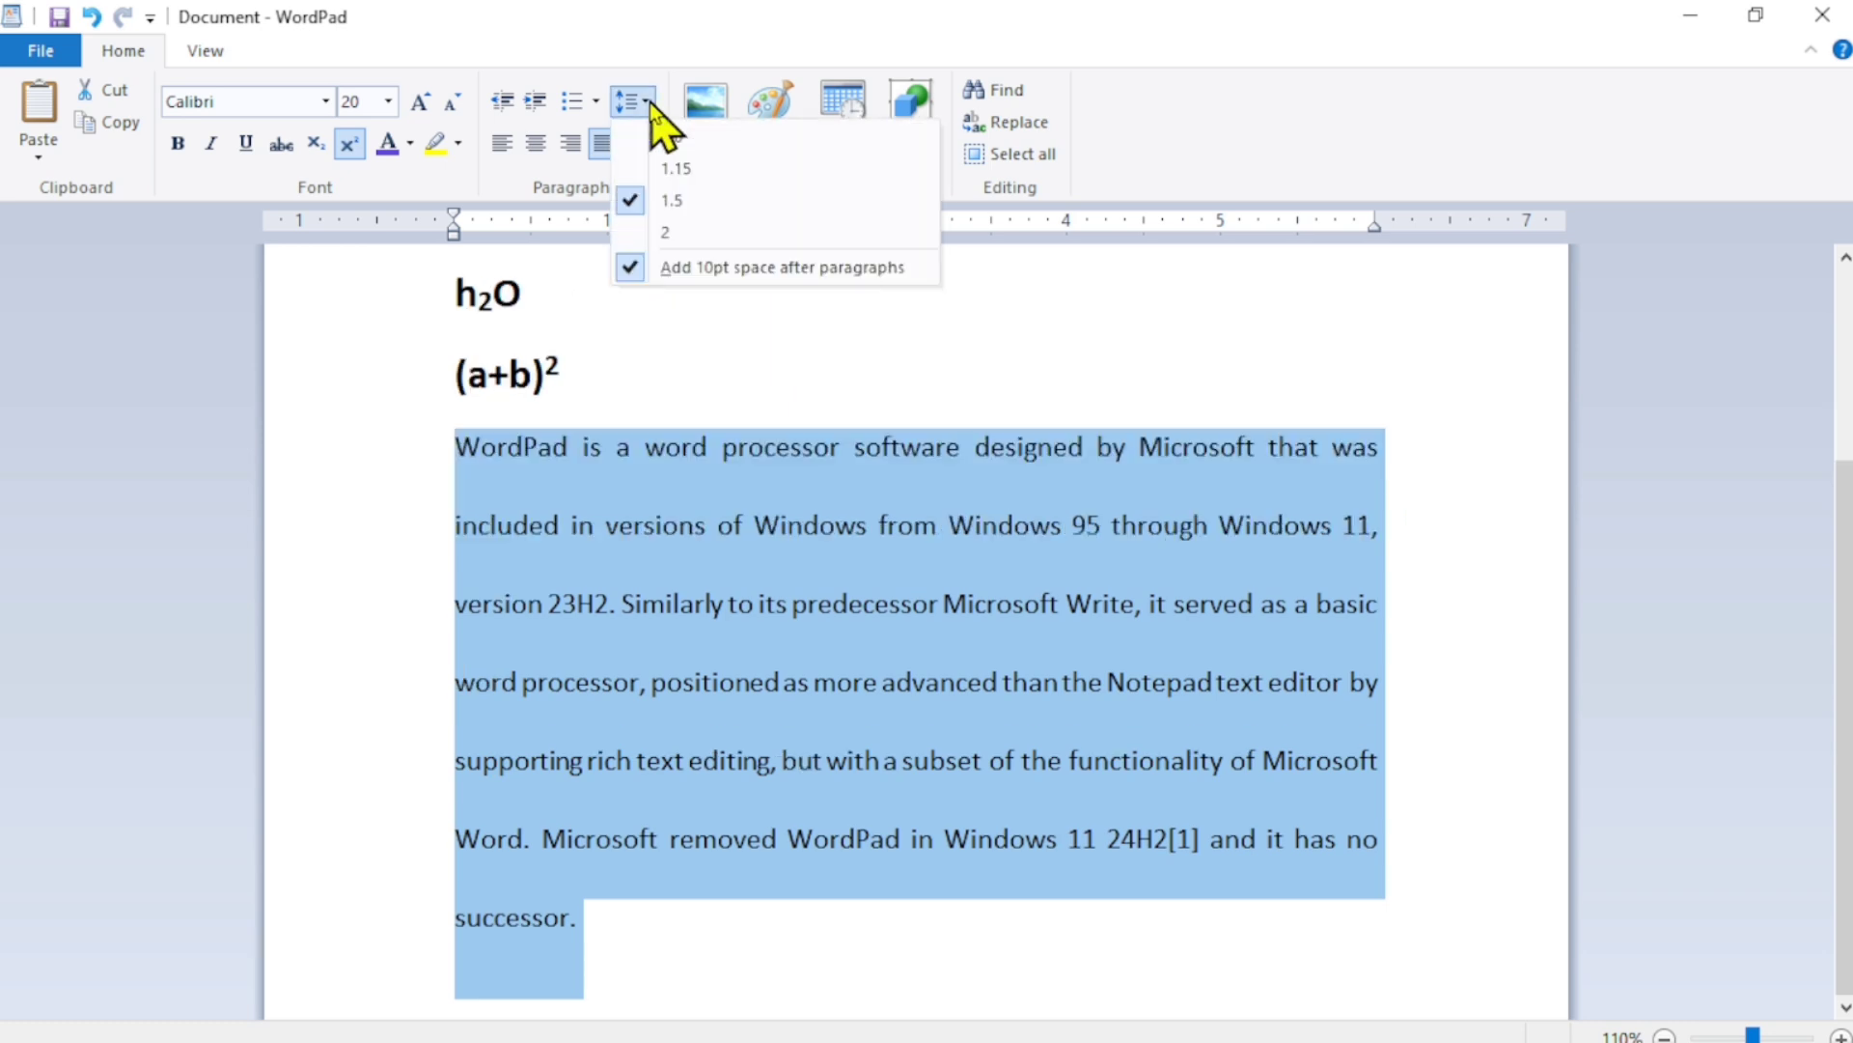
click(676, 231)
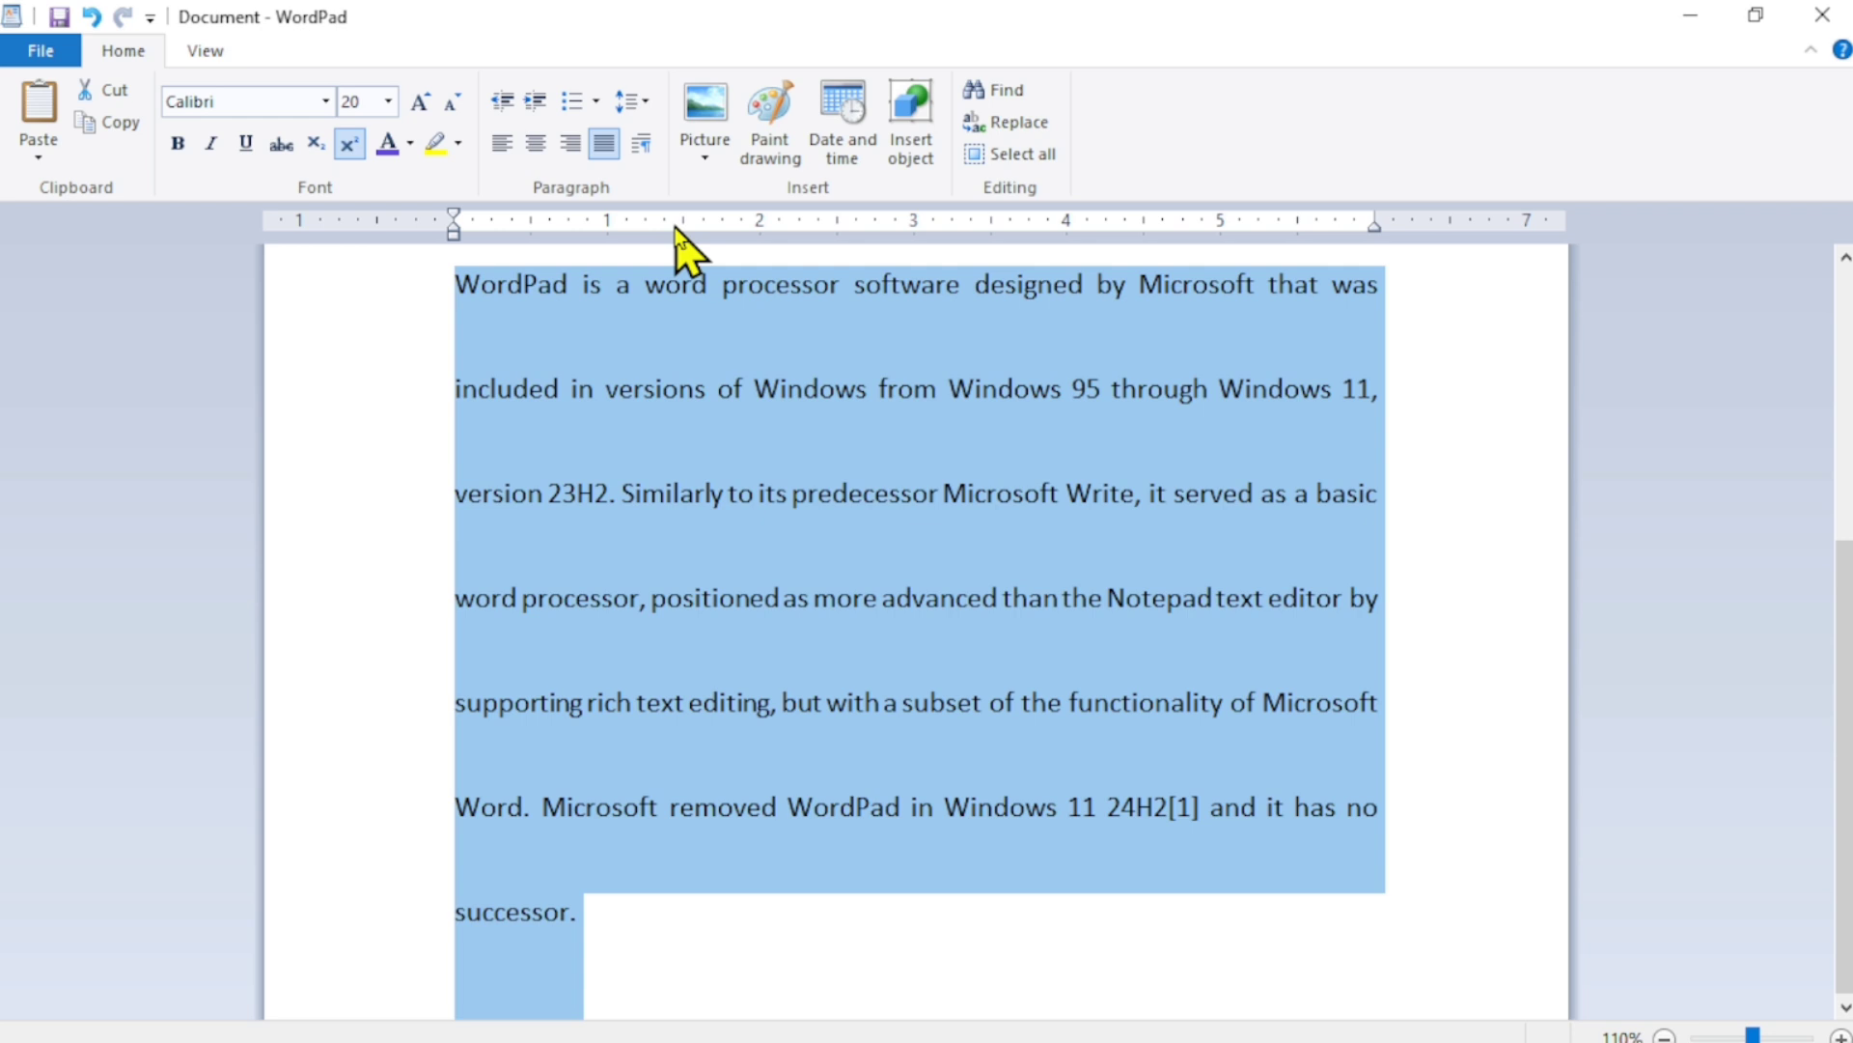
click(635, 111)
click(660, 143)
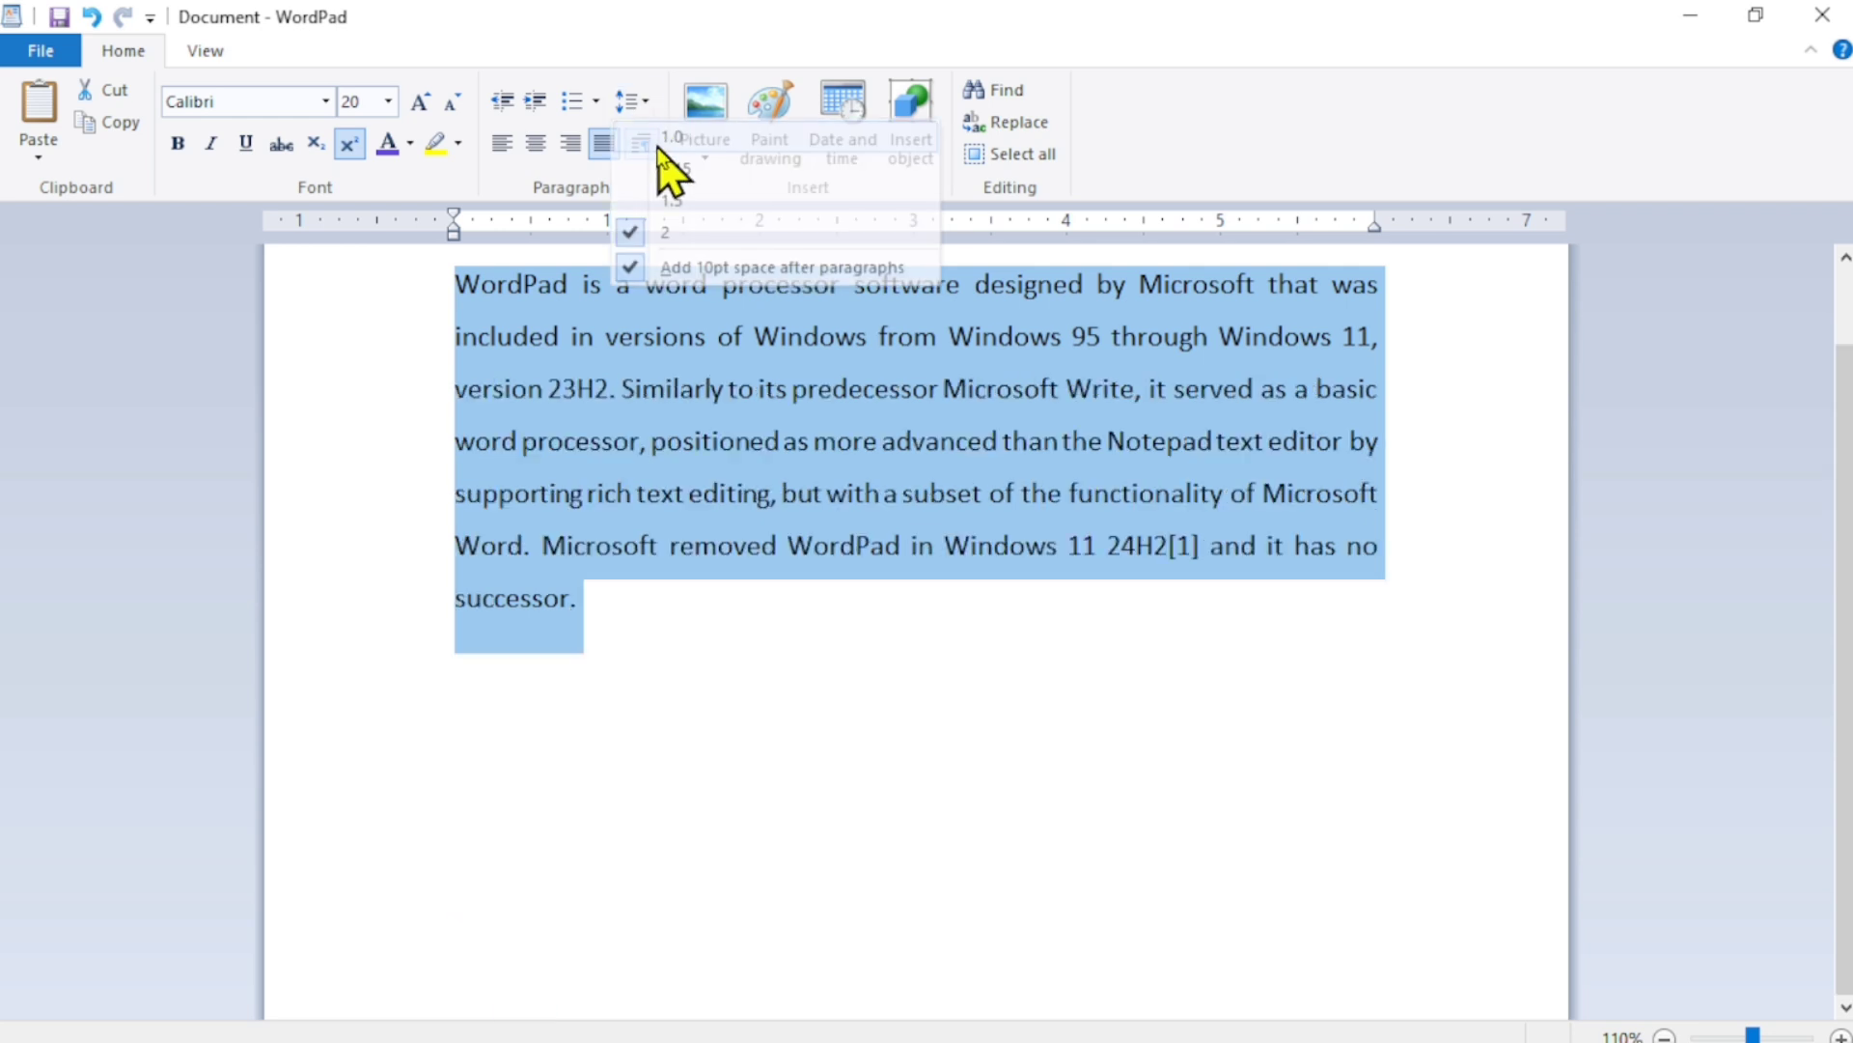
scroll(673, 490, up, 5)
scroll(669, 491, down, 1)
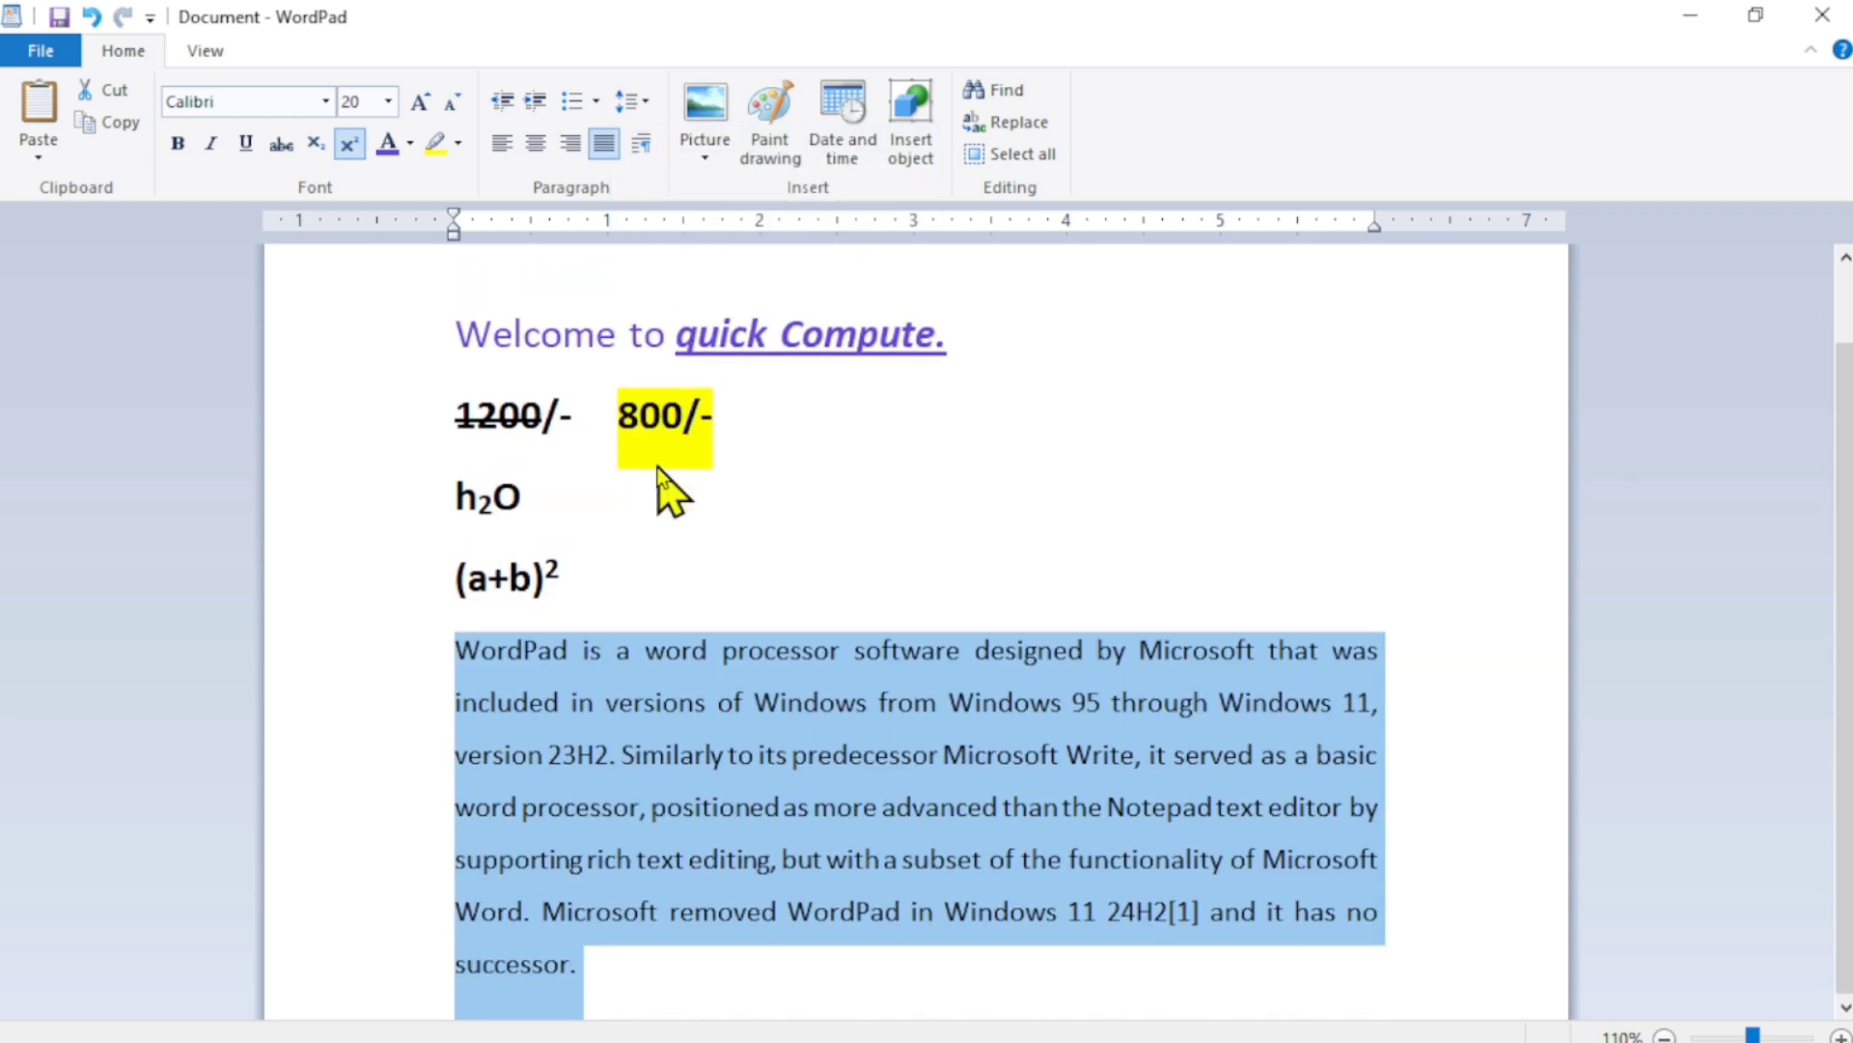
click(645, 110)
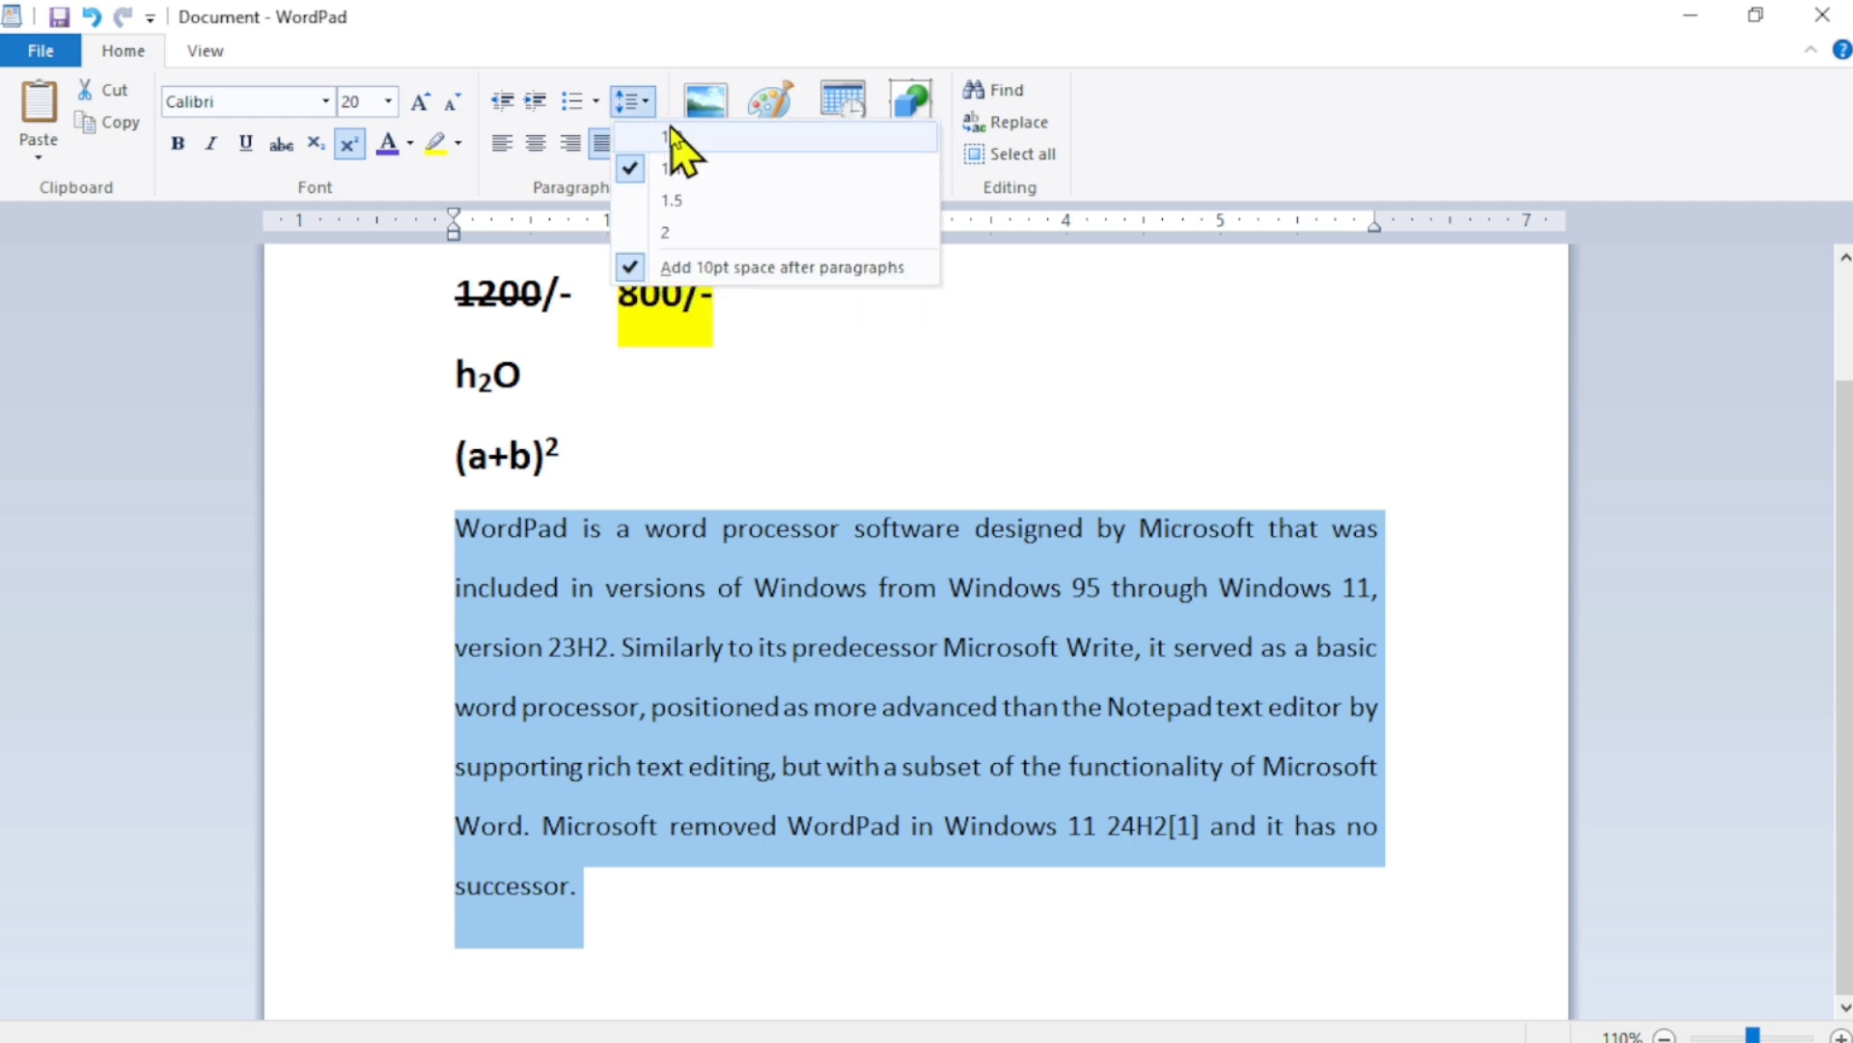
click(670, 133)
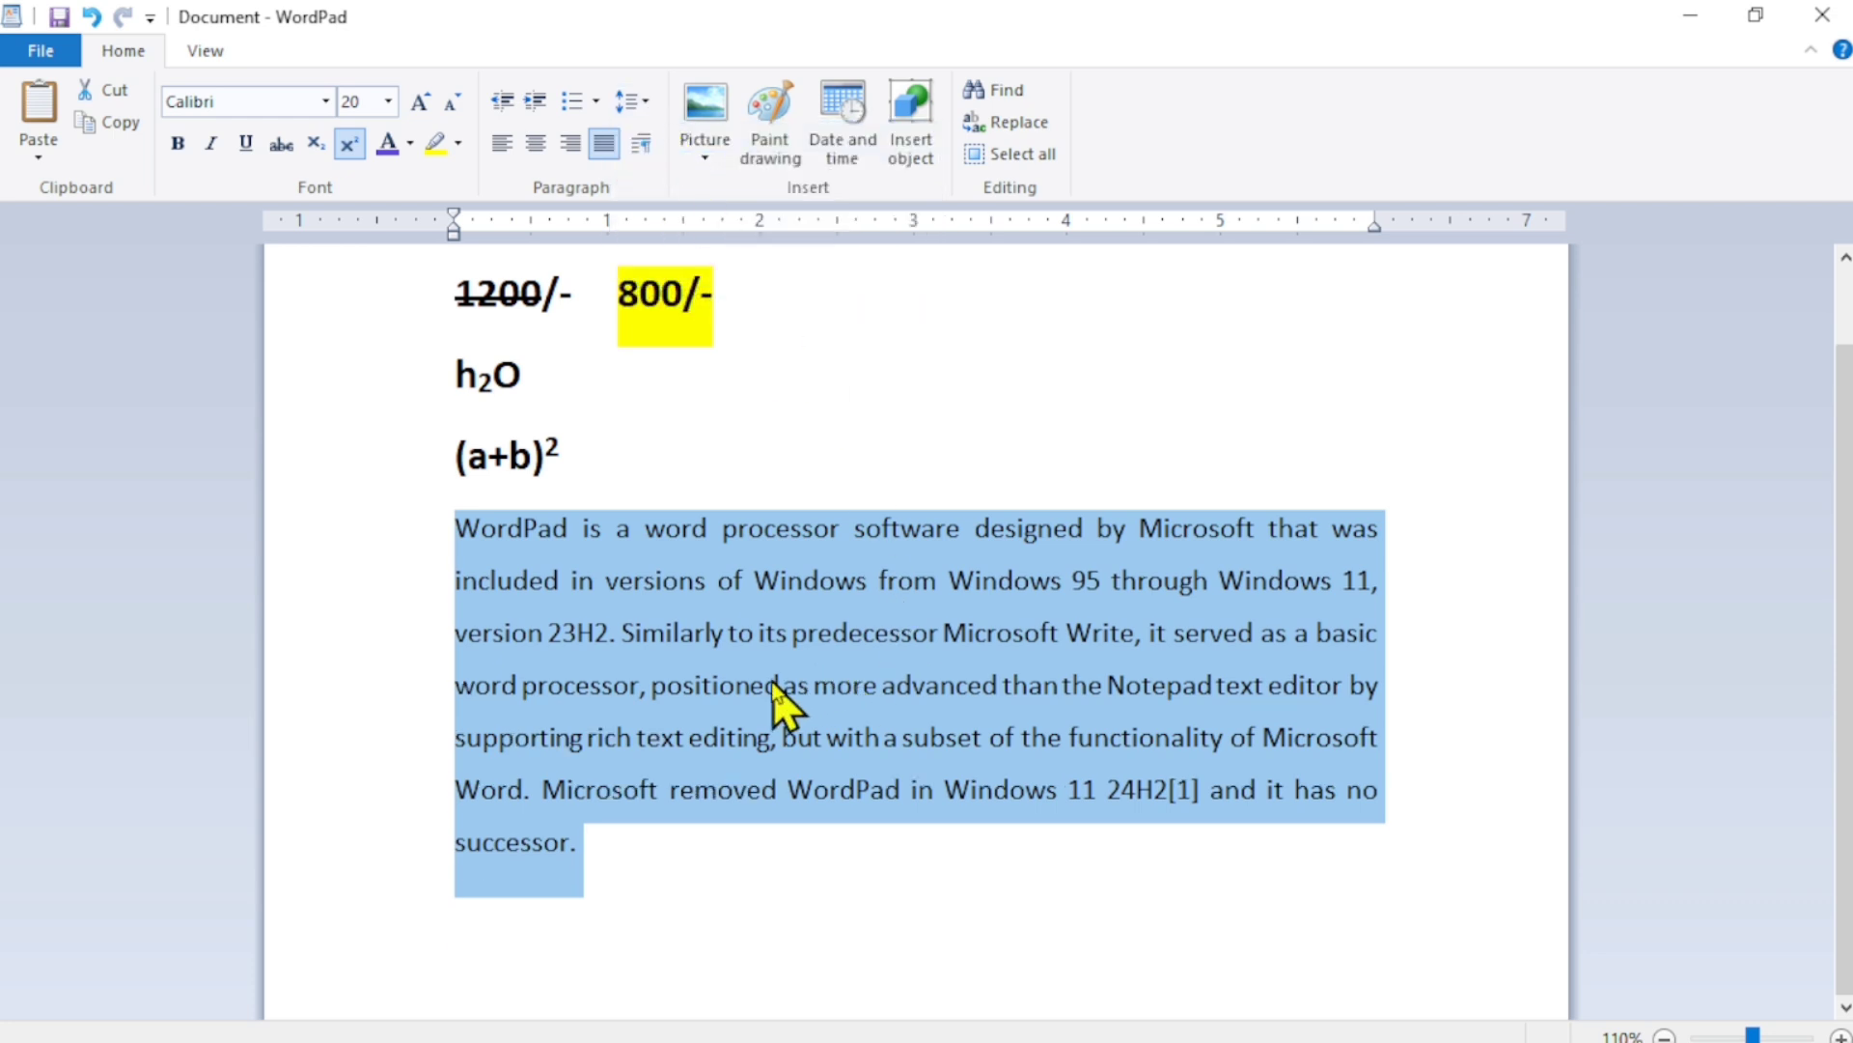
click(685, 801)
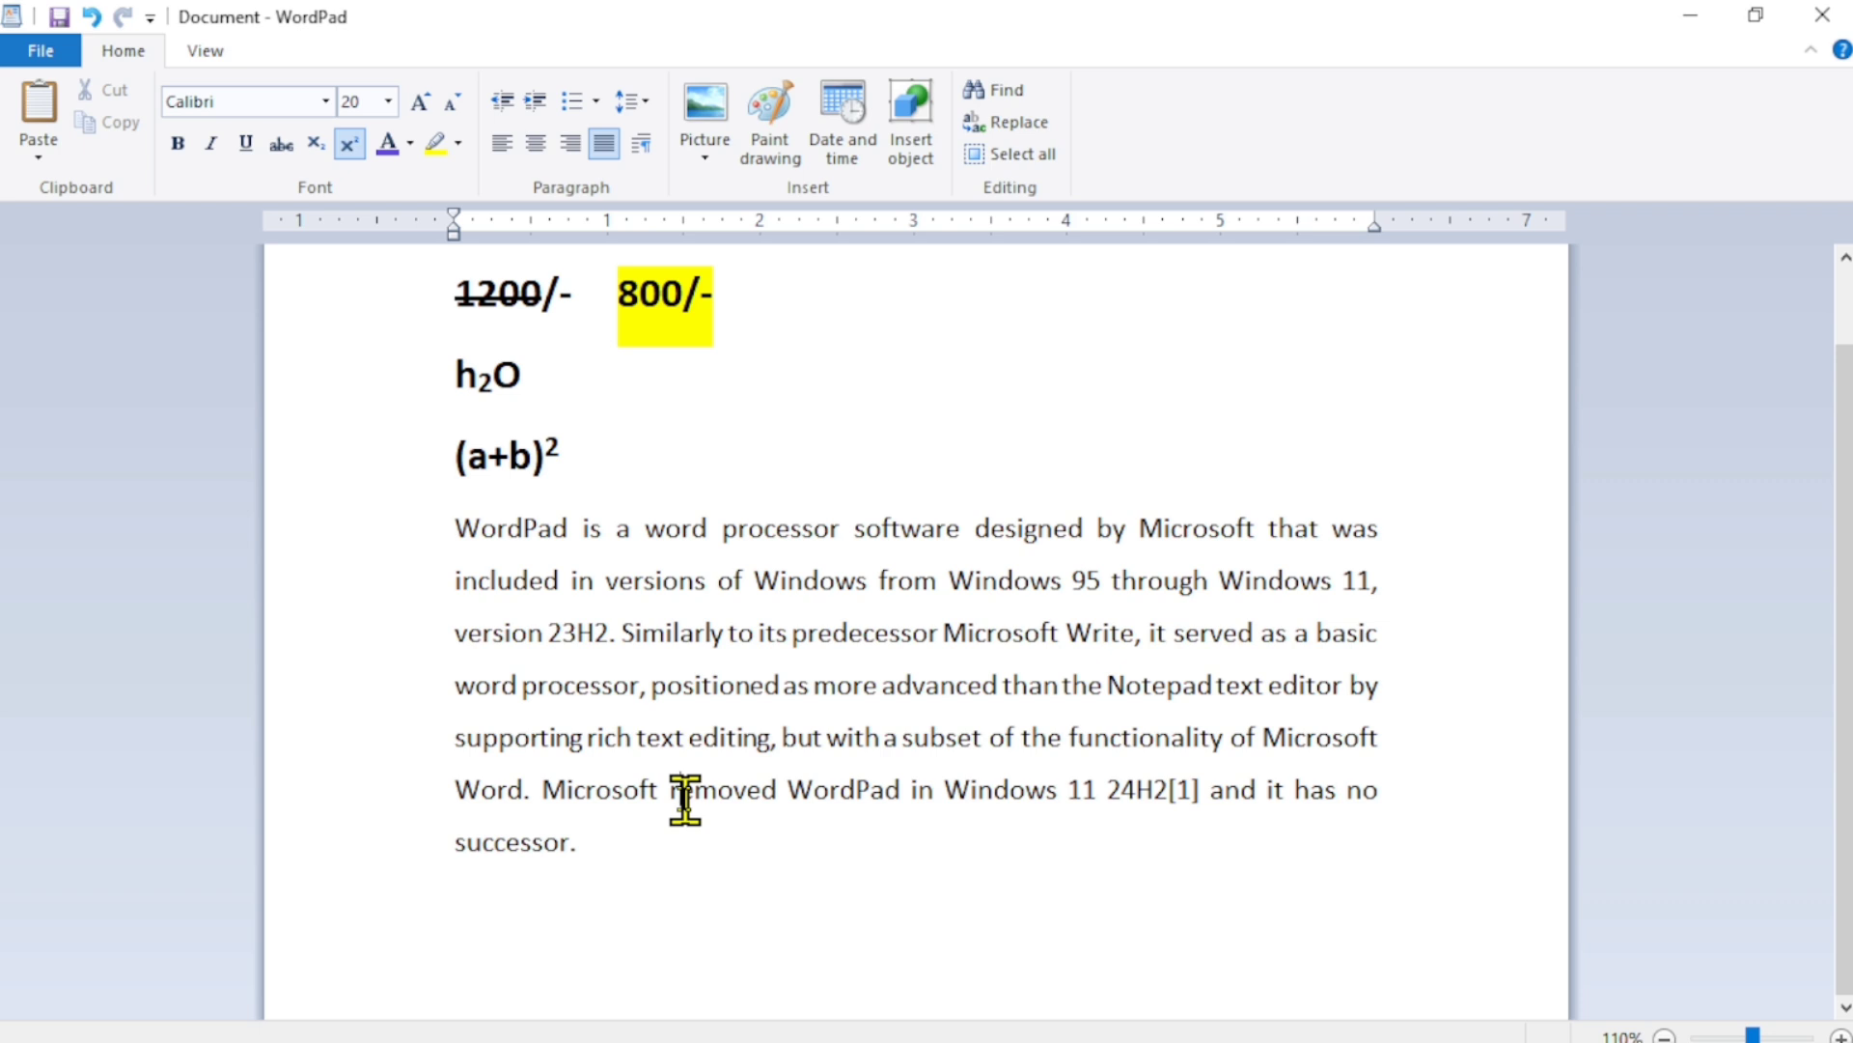
Select the whole WordPad paragraph and increase its indent by three levels.
drag(672, 861, 441, 540)
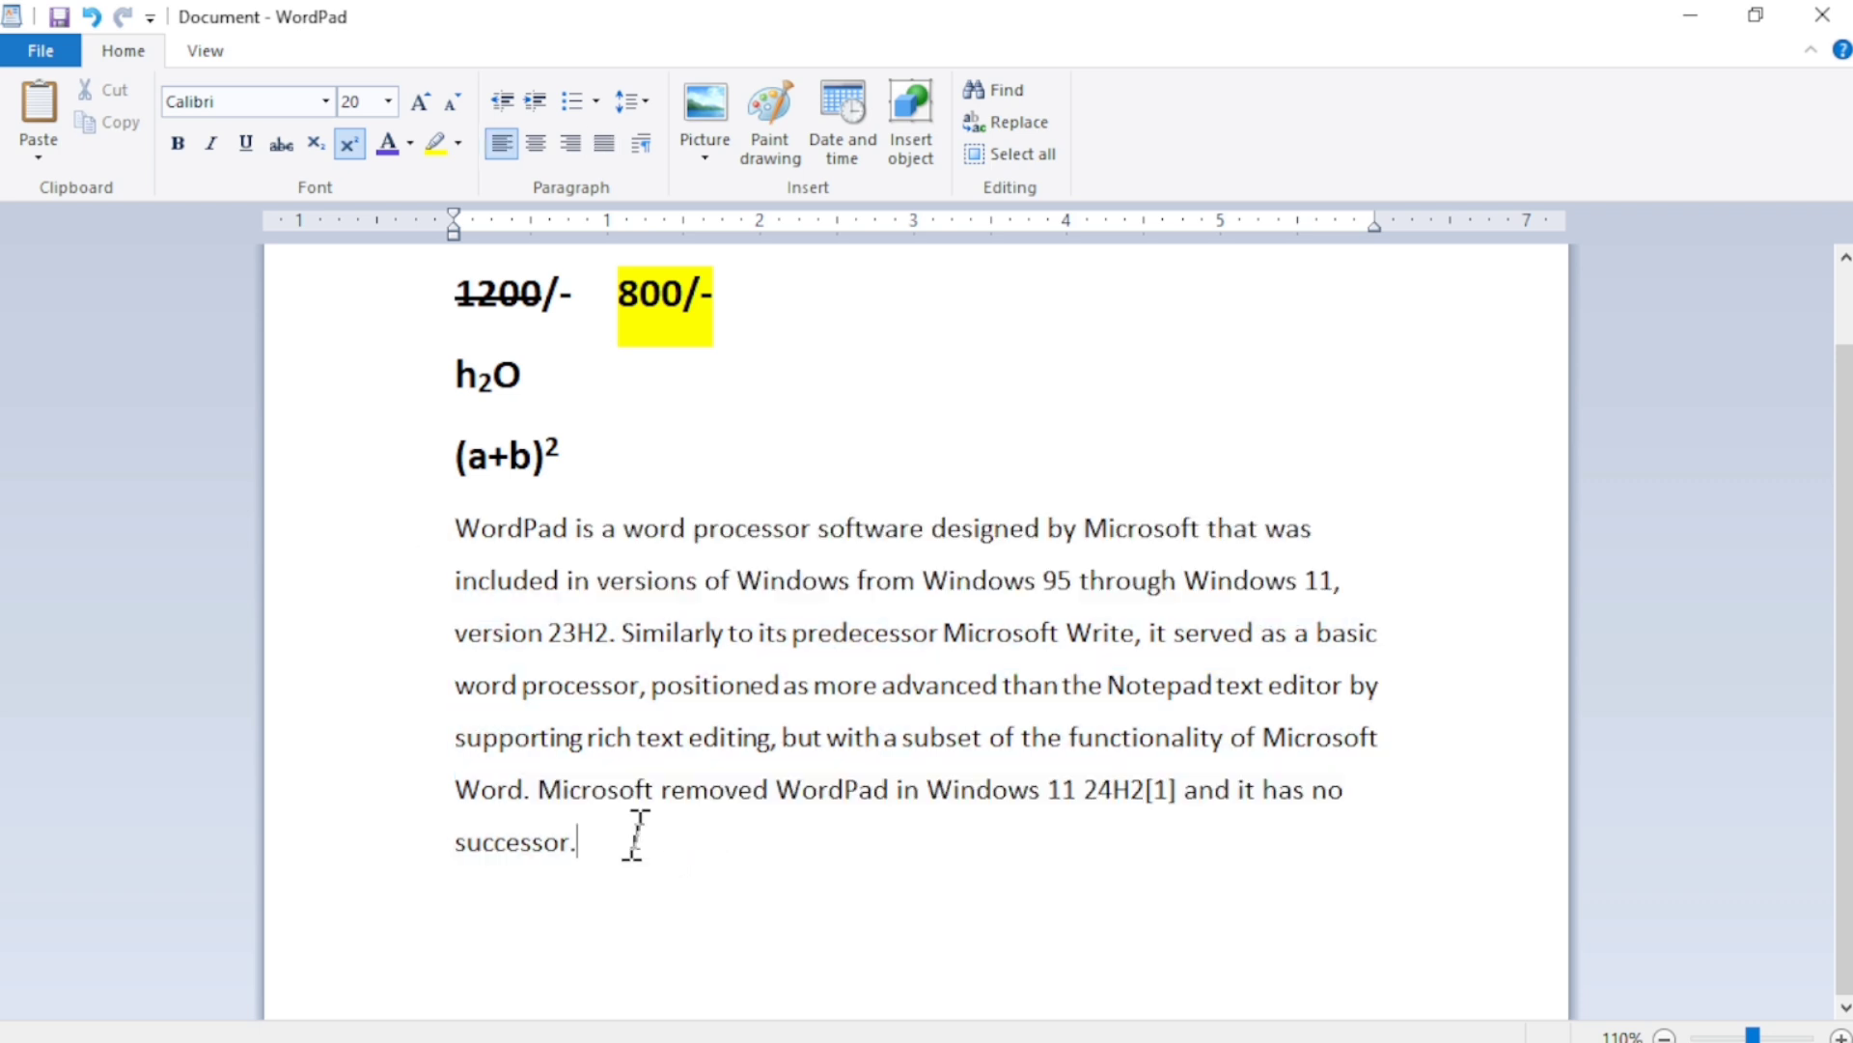
drag(634, 840, 425, 540)
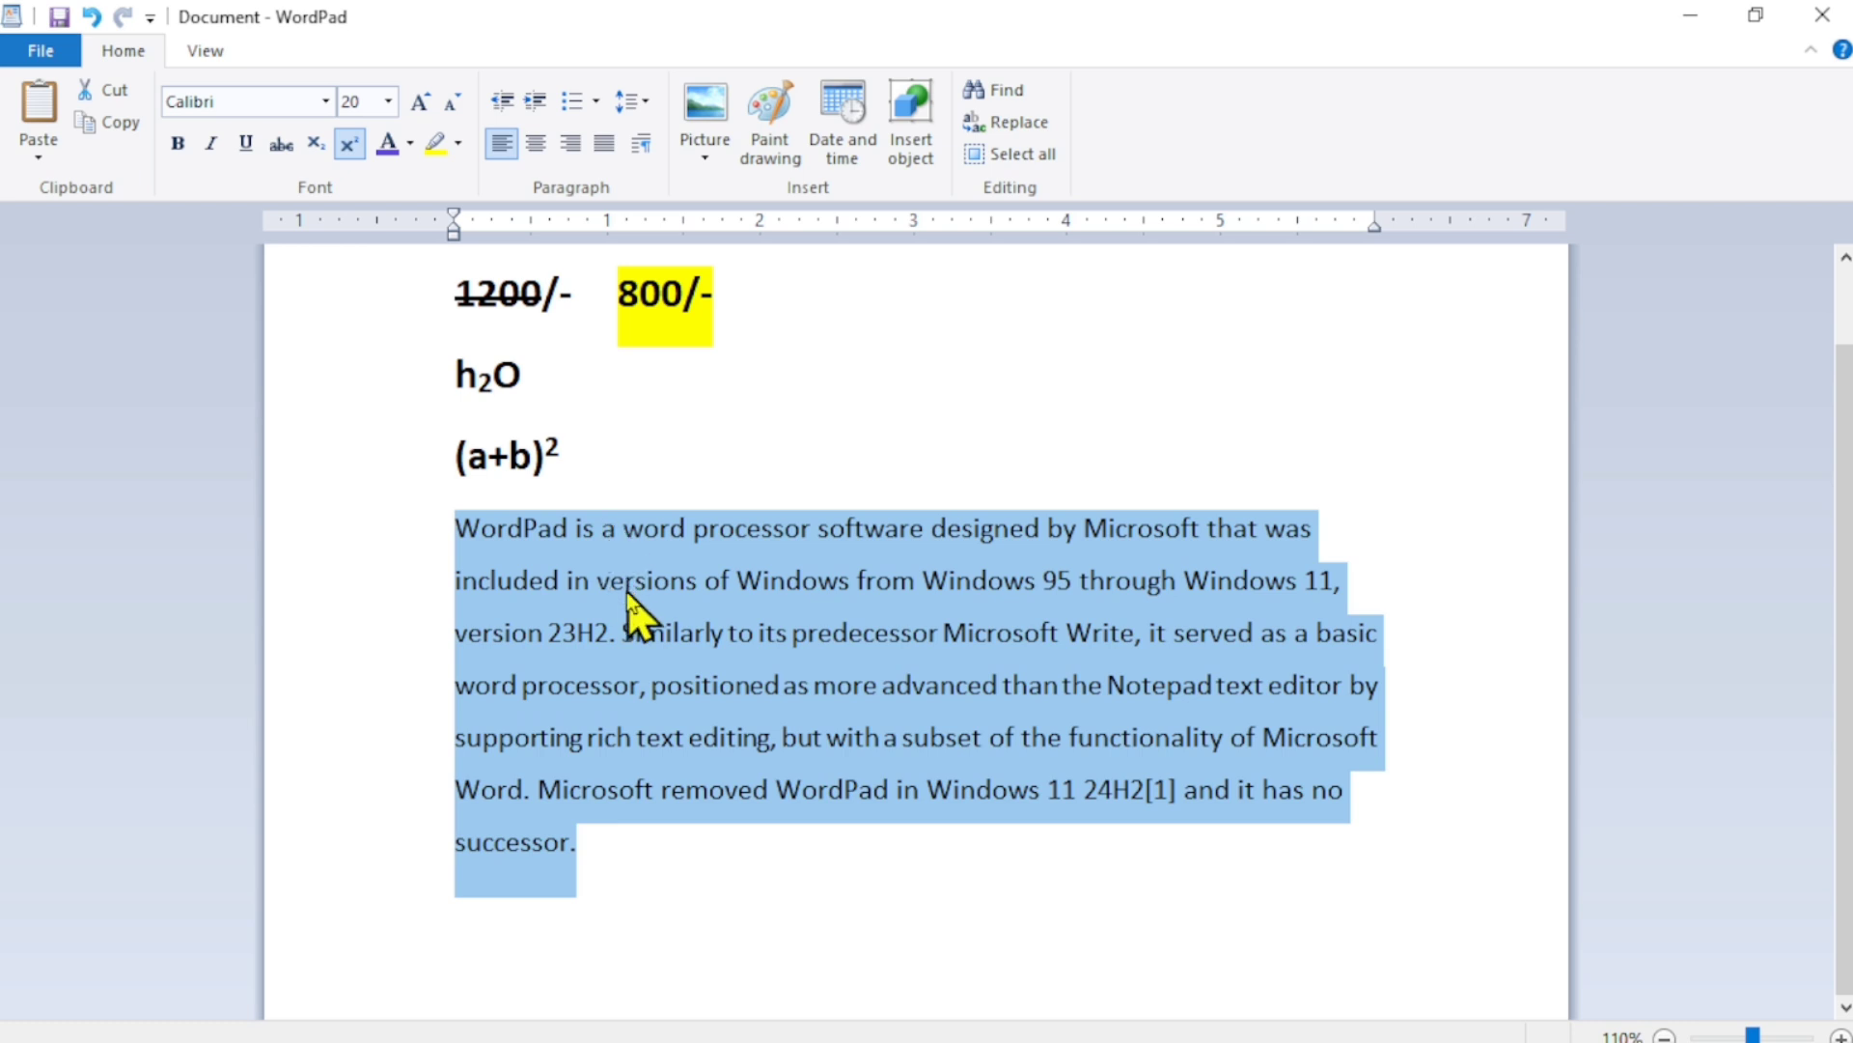
click(534, 102)
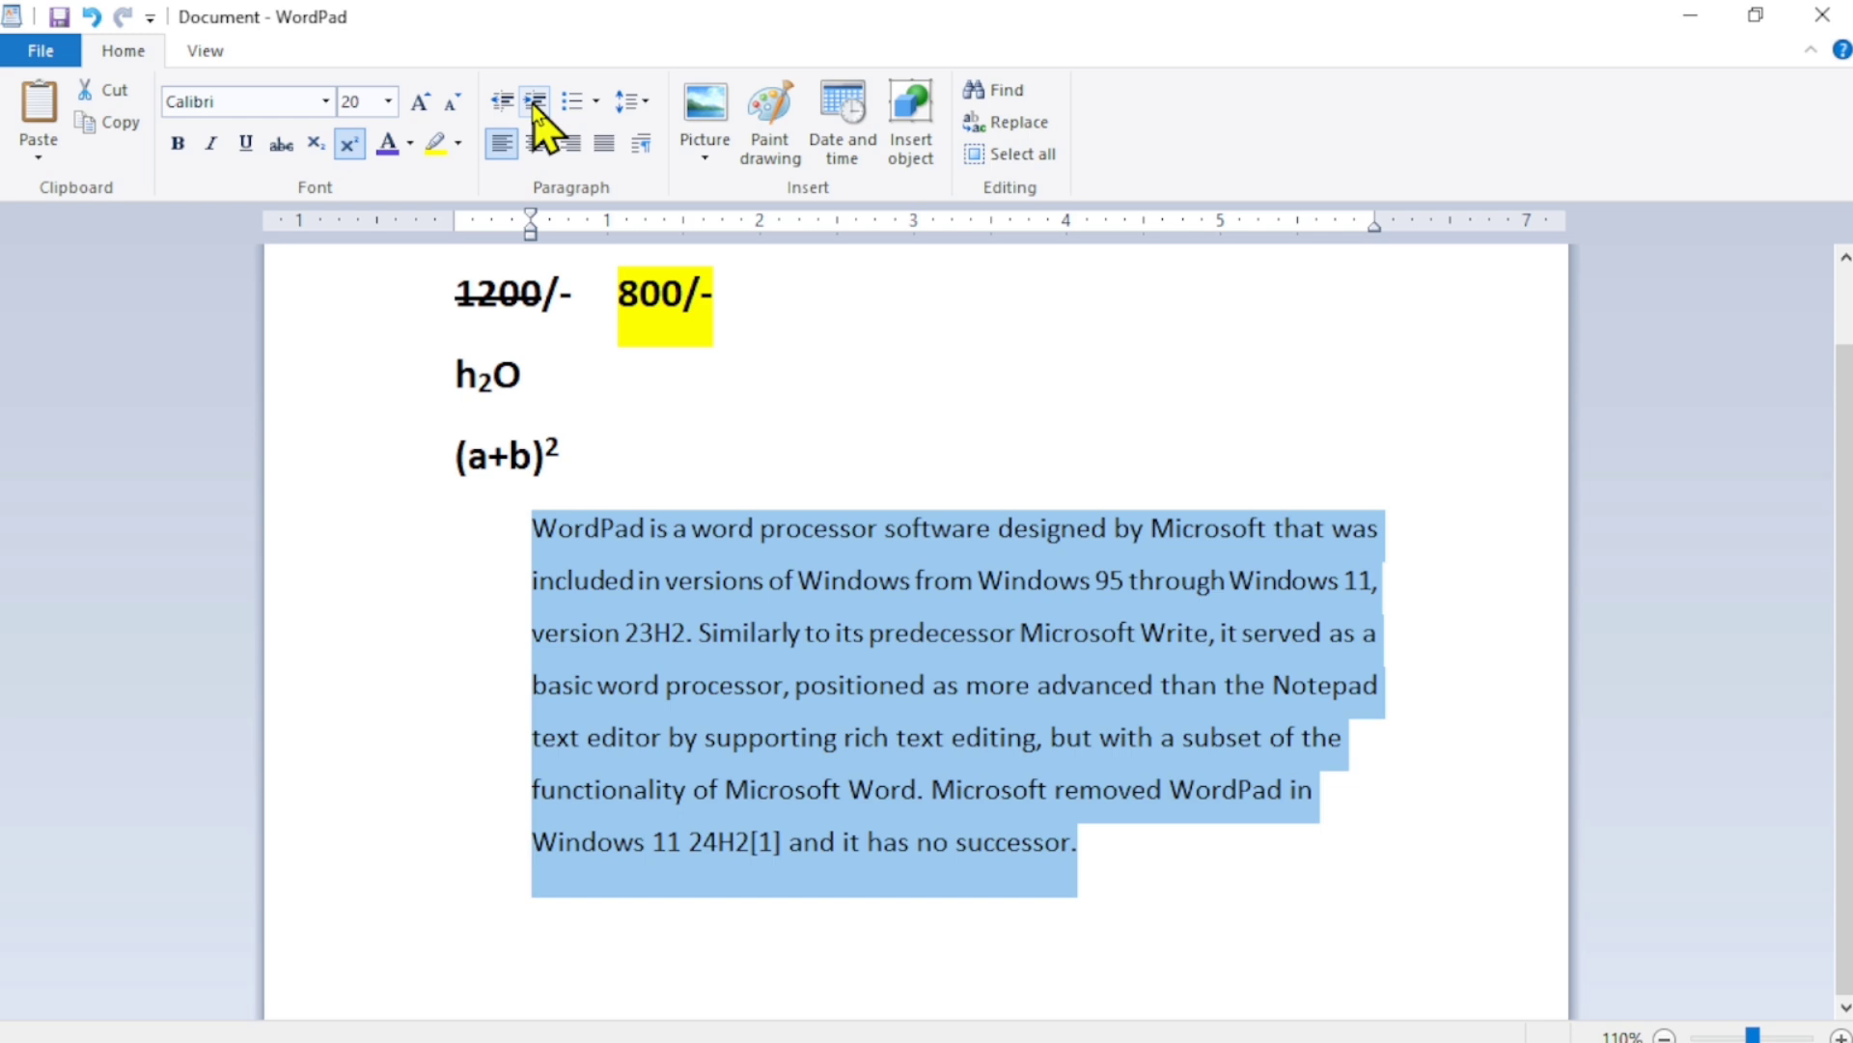
click(534, 102)
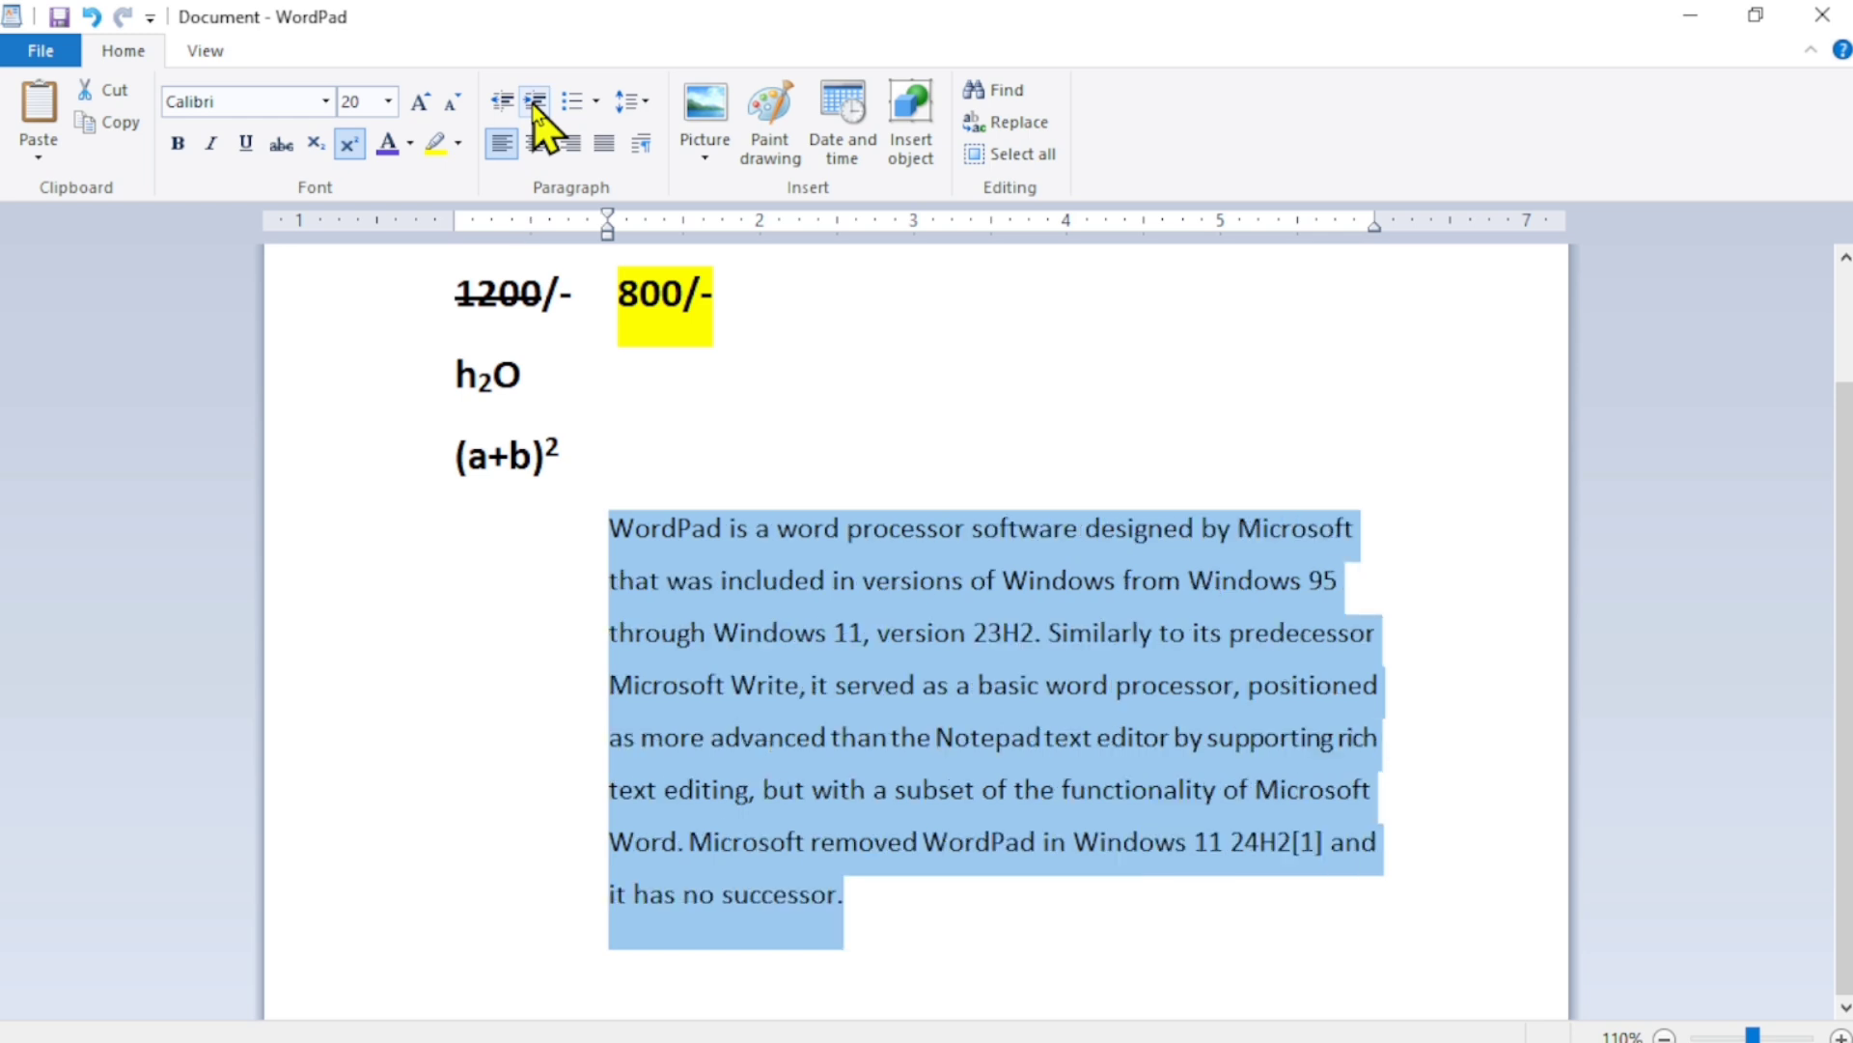
click(534, 102)
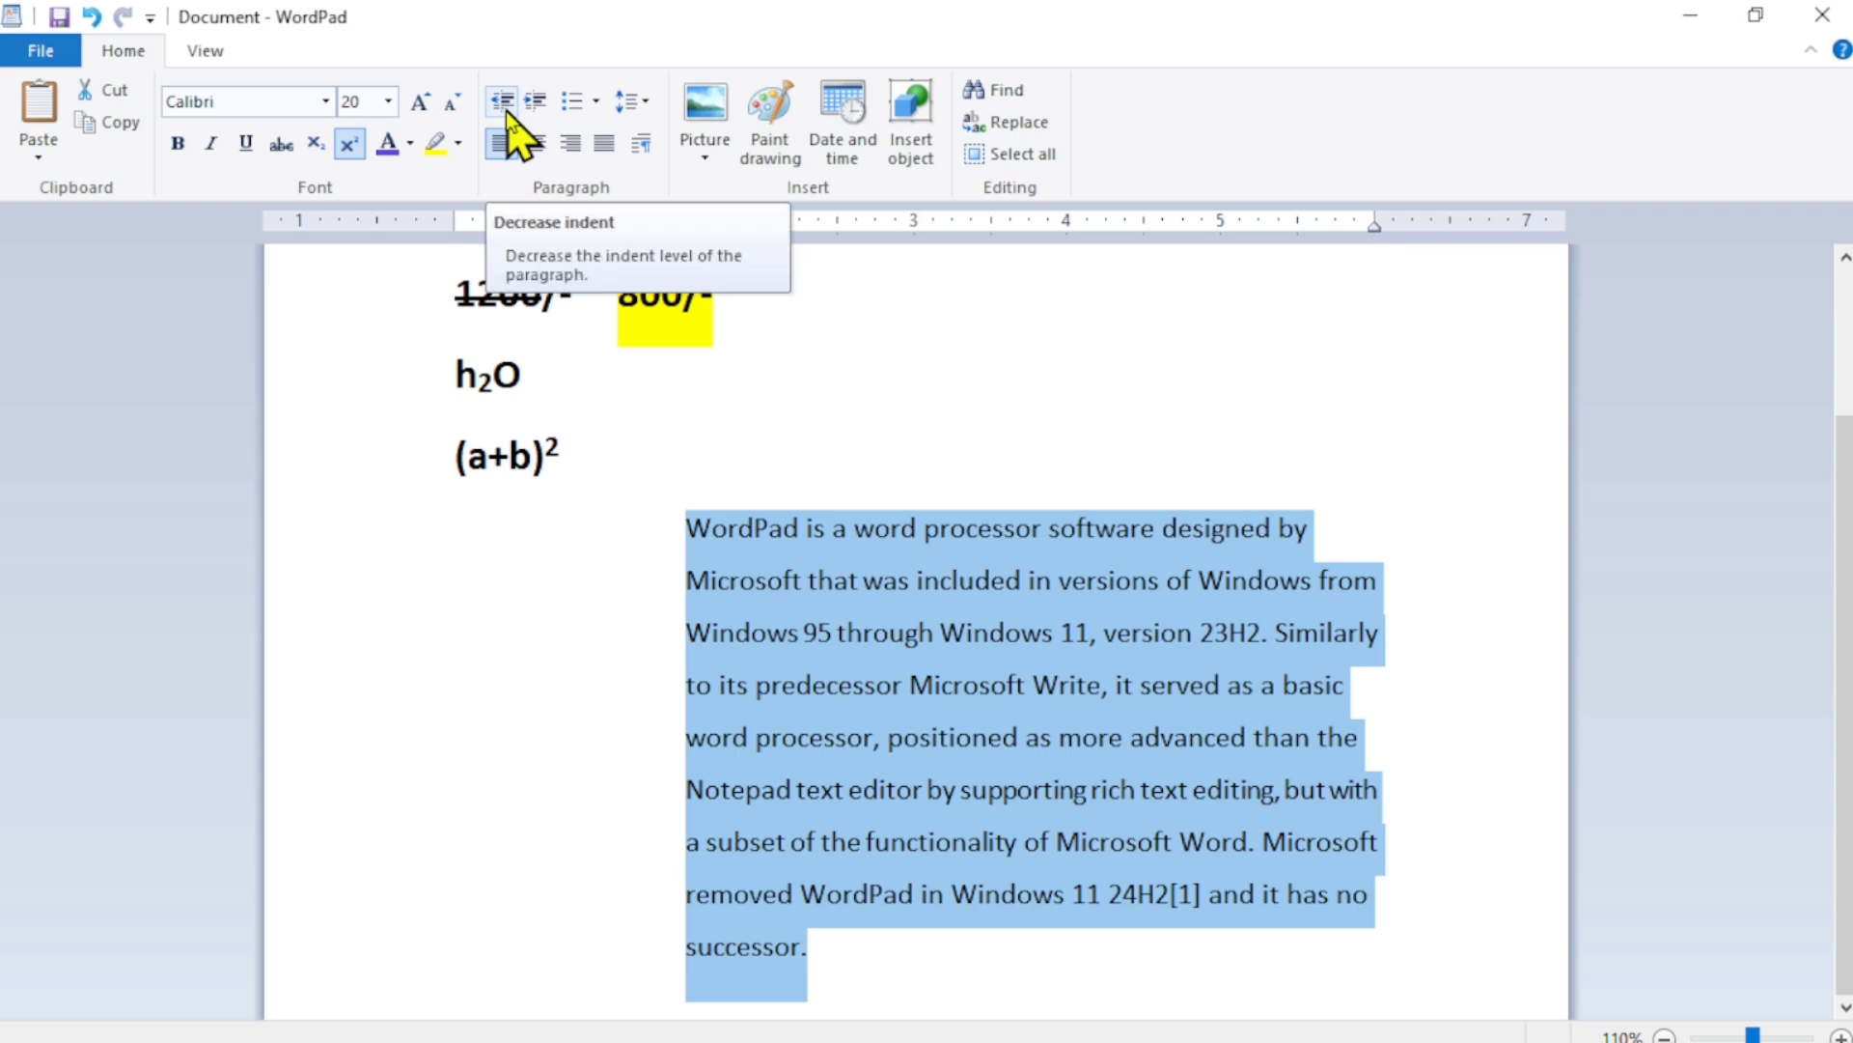
Decrease the WordPad paragraph's indent by three levels.
click(506, 106)
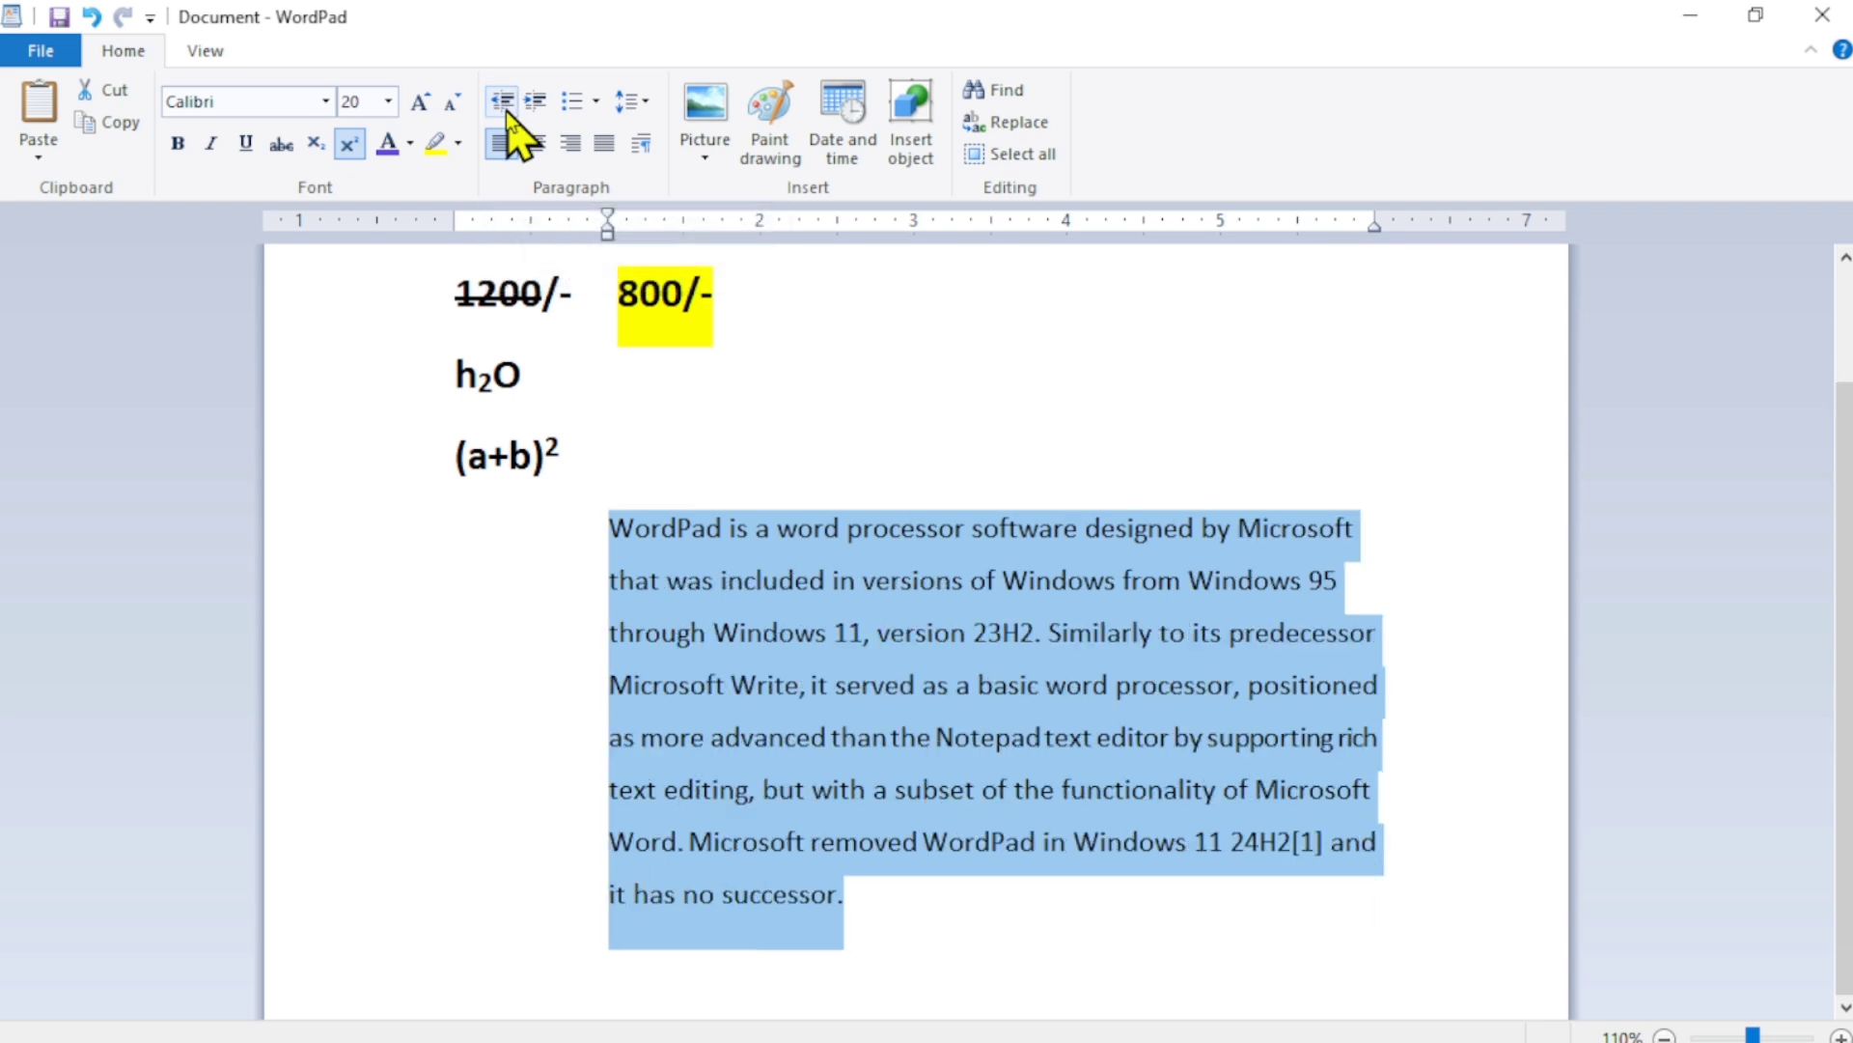
click(506, 108)
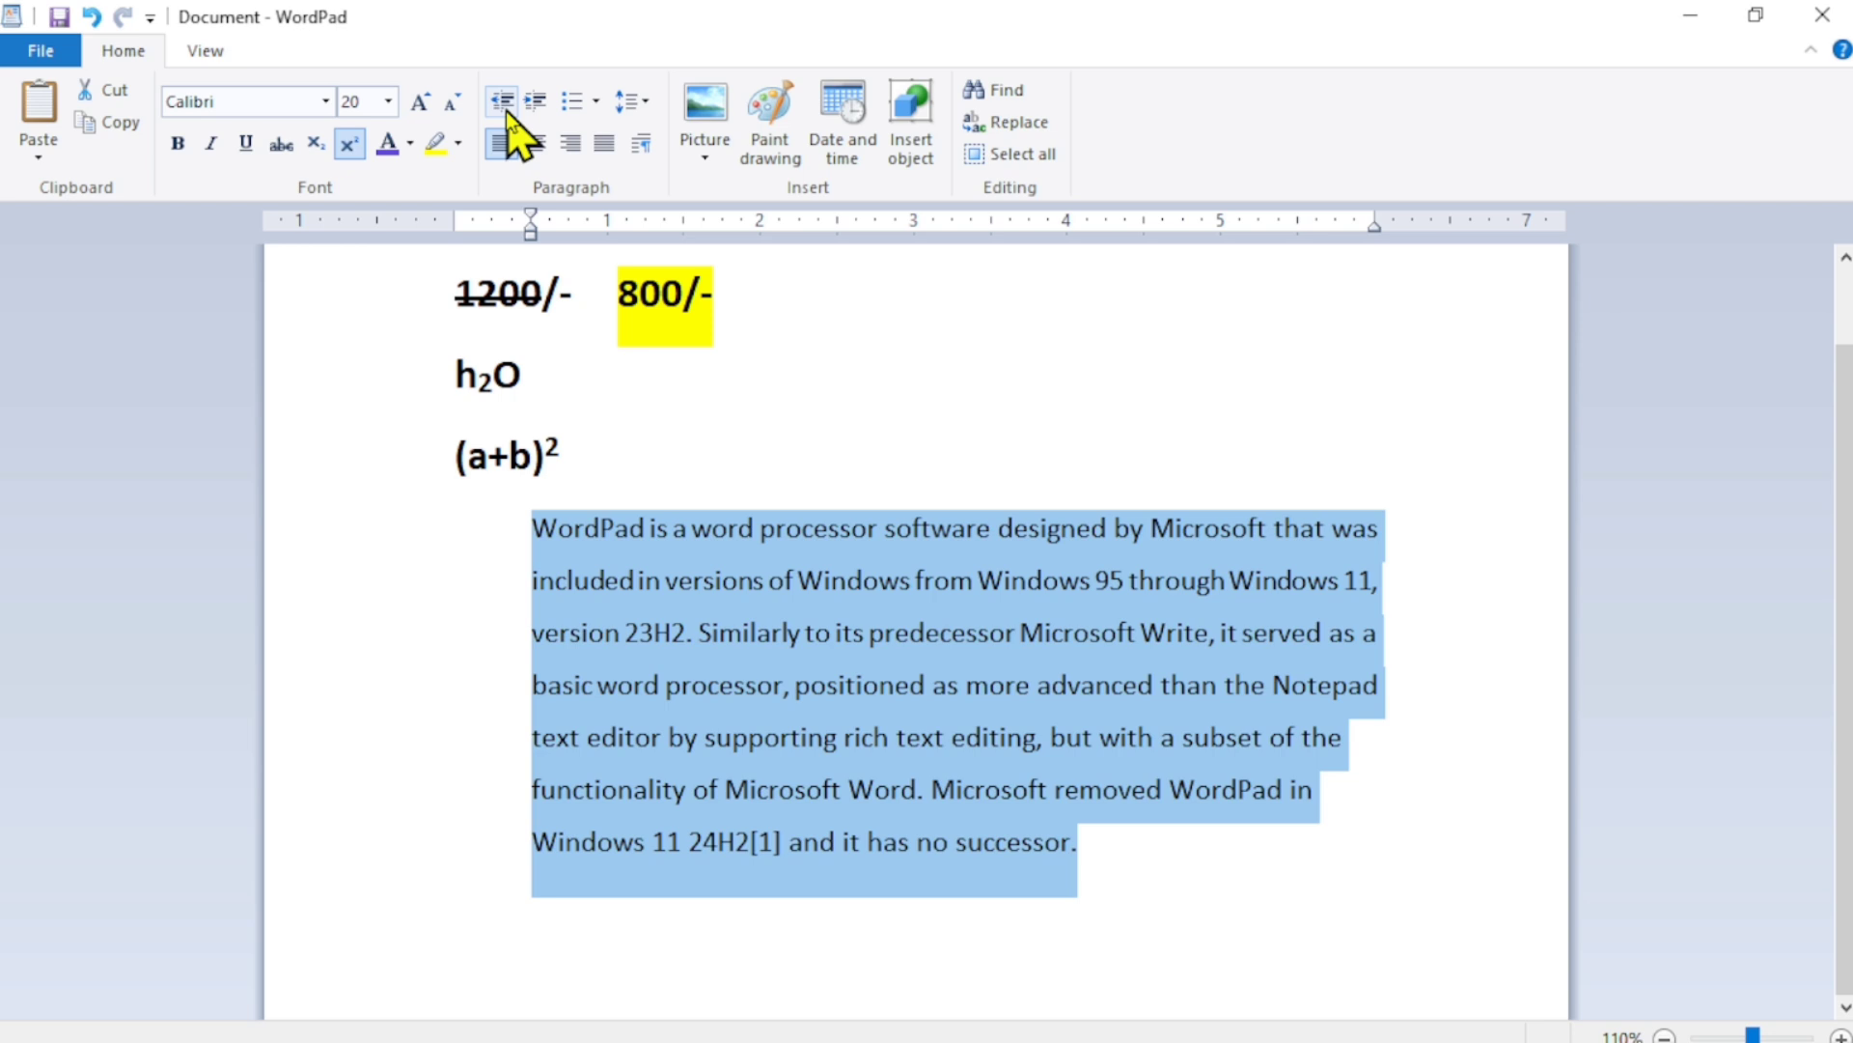
click(506, 106)
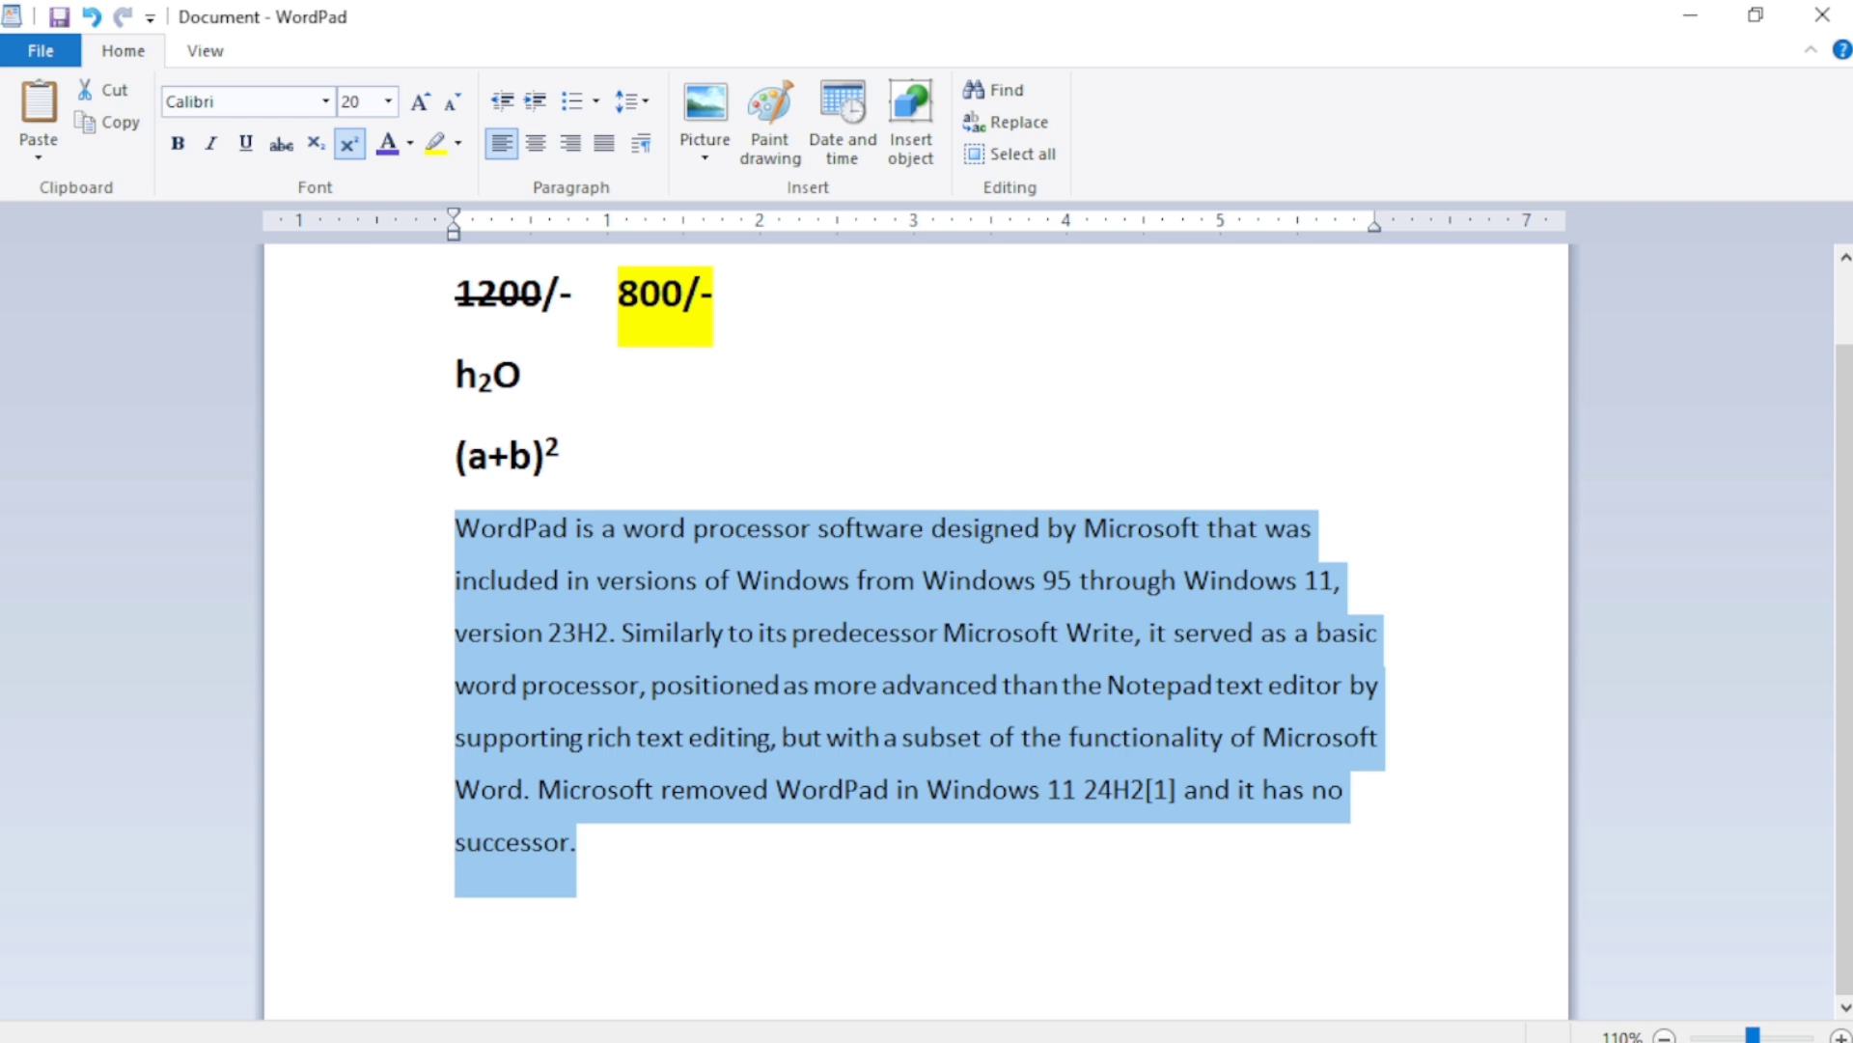
Set the WordPad paragraph's left, right and first line indentation to 1" each in the paragraph settings.
click(642, 145)
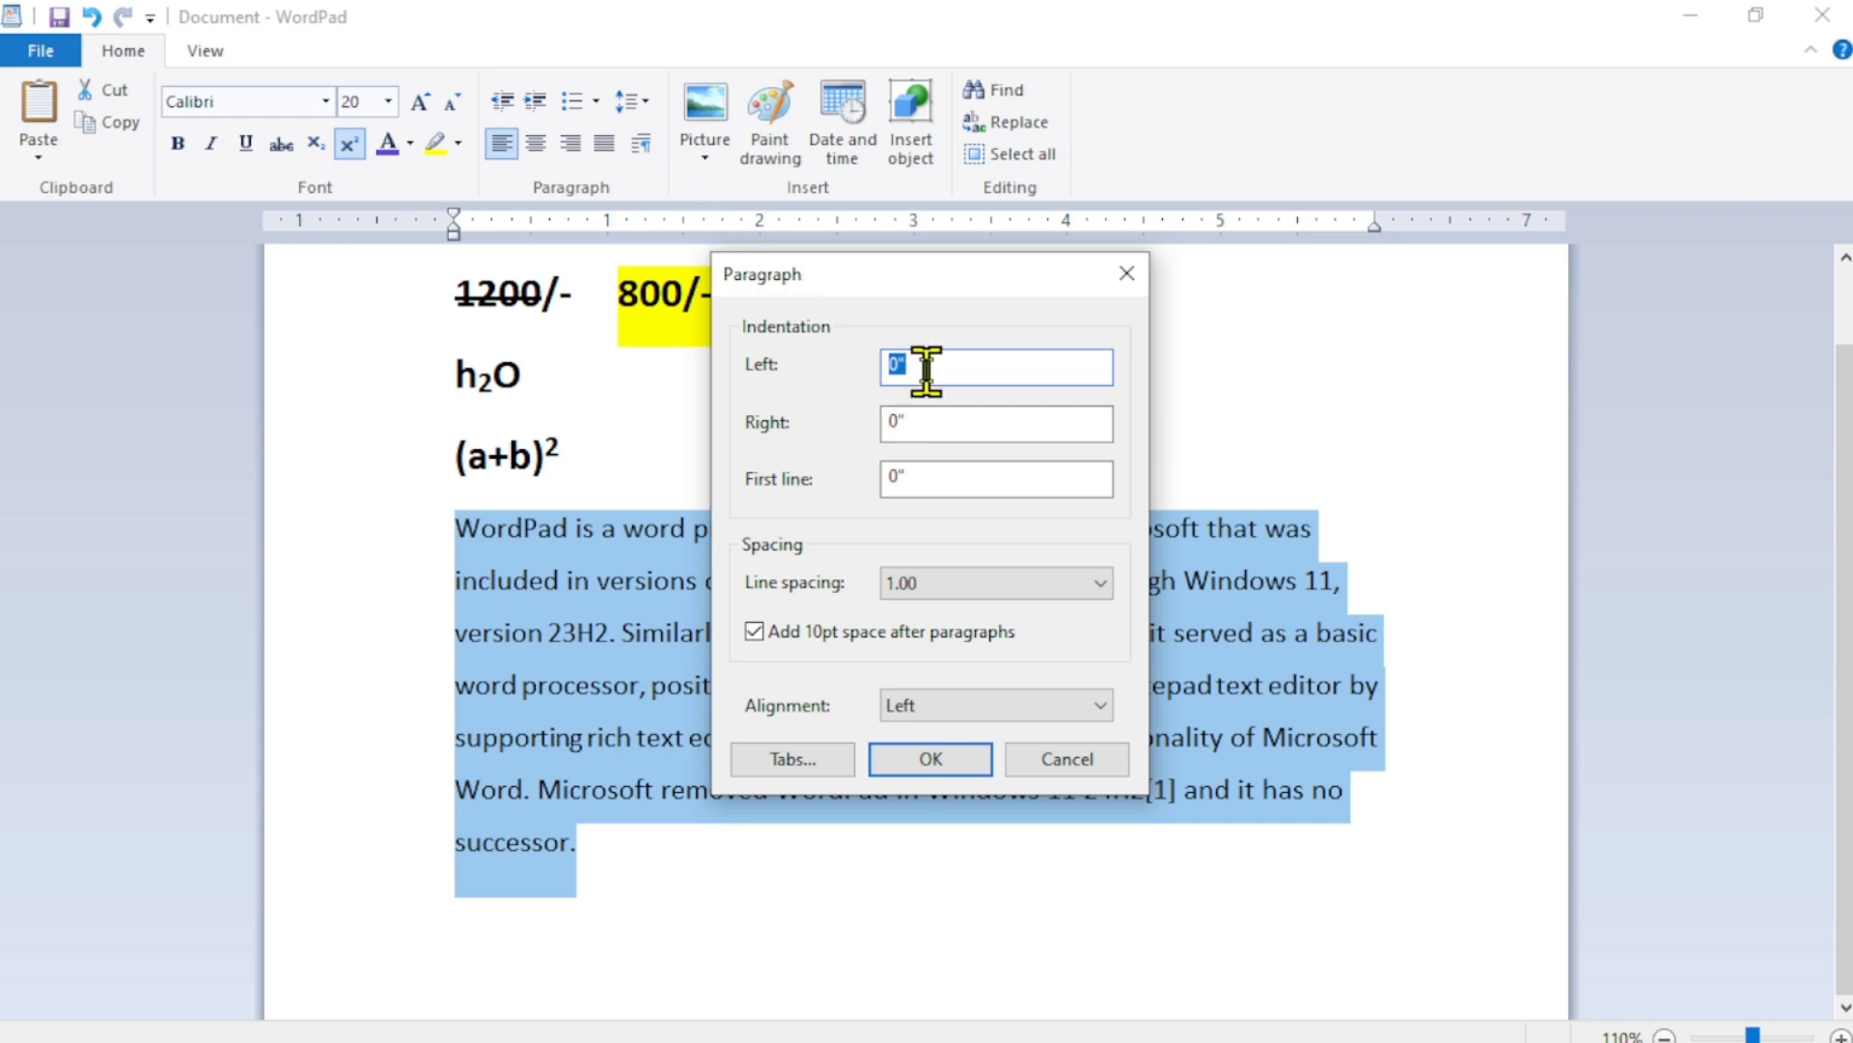
drag(928, 371, 881, 372)
key(BackSpace)
text(1)
double_click(906, 425)
text(1)
drag(942, 471, 851, 468)
text(1)
click(940, 766)
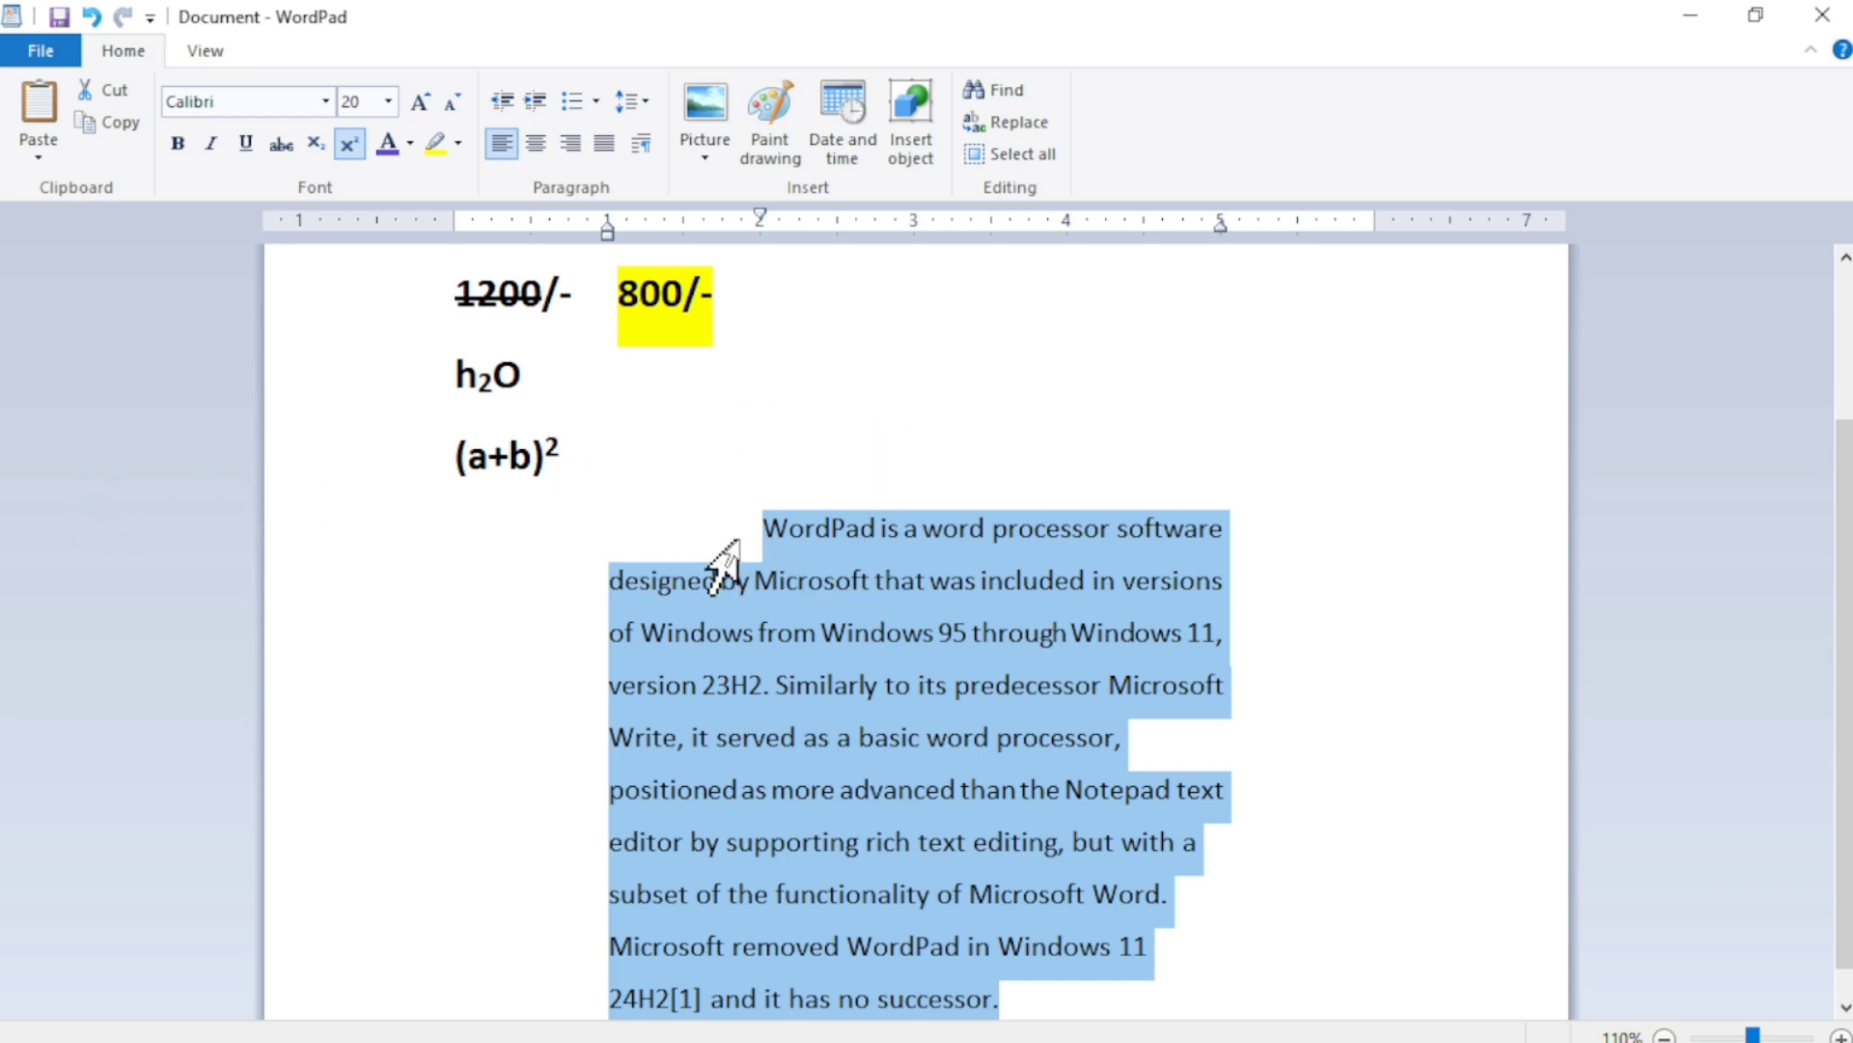
Review the WordPad paragraph's indentation settings without changing them, and undo the last indentation change.
scroll(783, 550, down, 1)
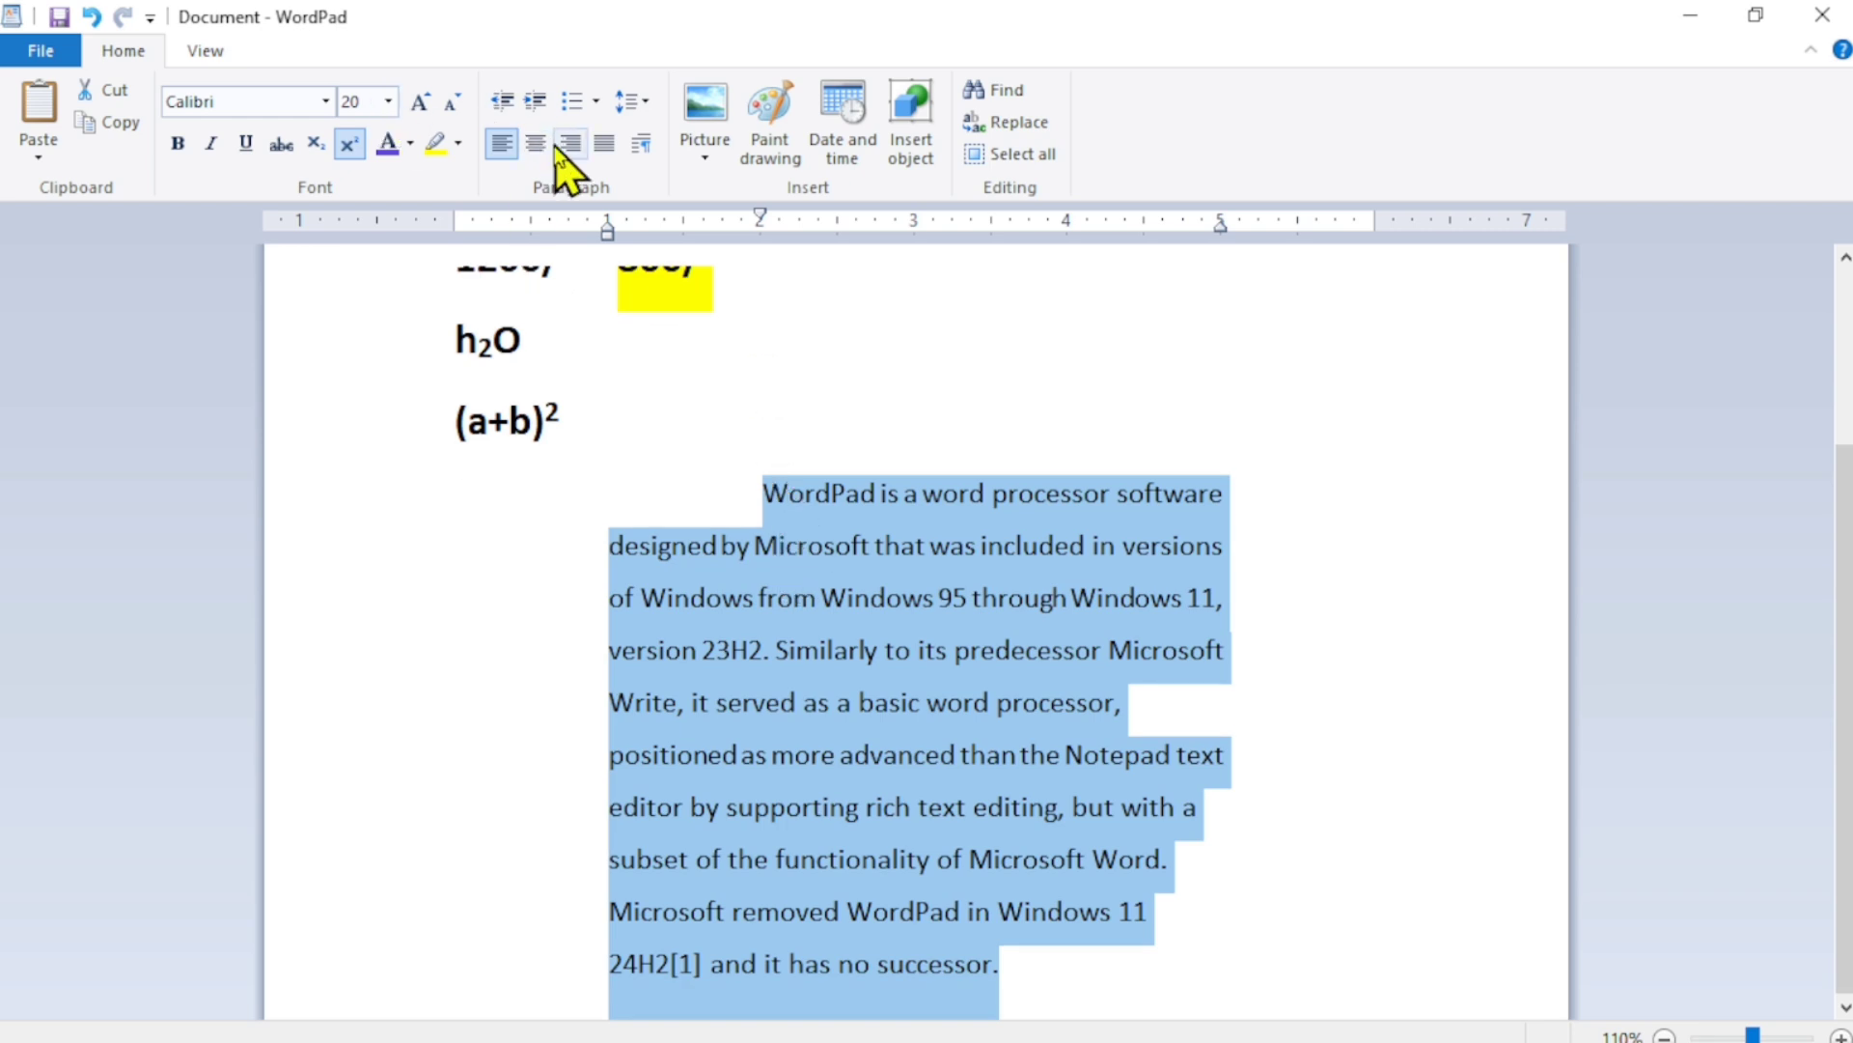
click(643, 145)
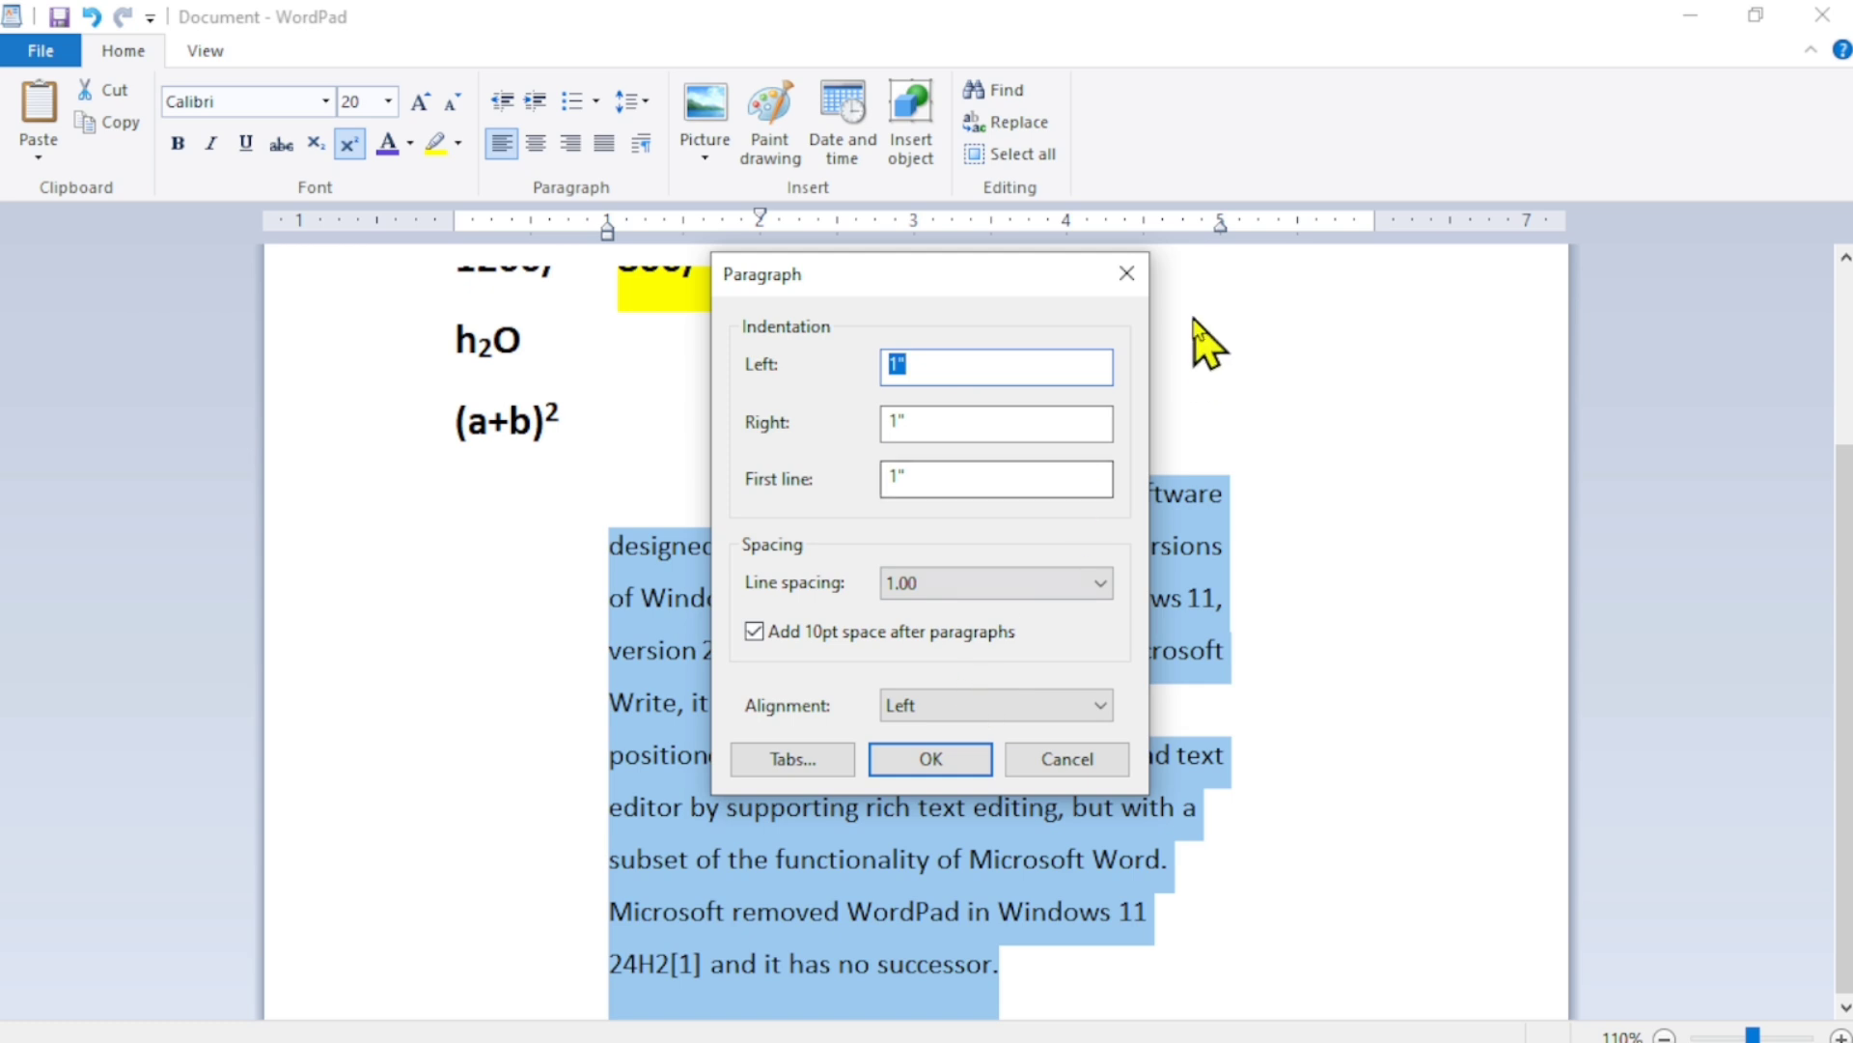
click(1125, 274)
key(ctrl+z)
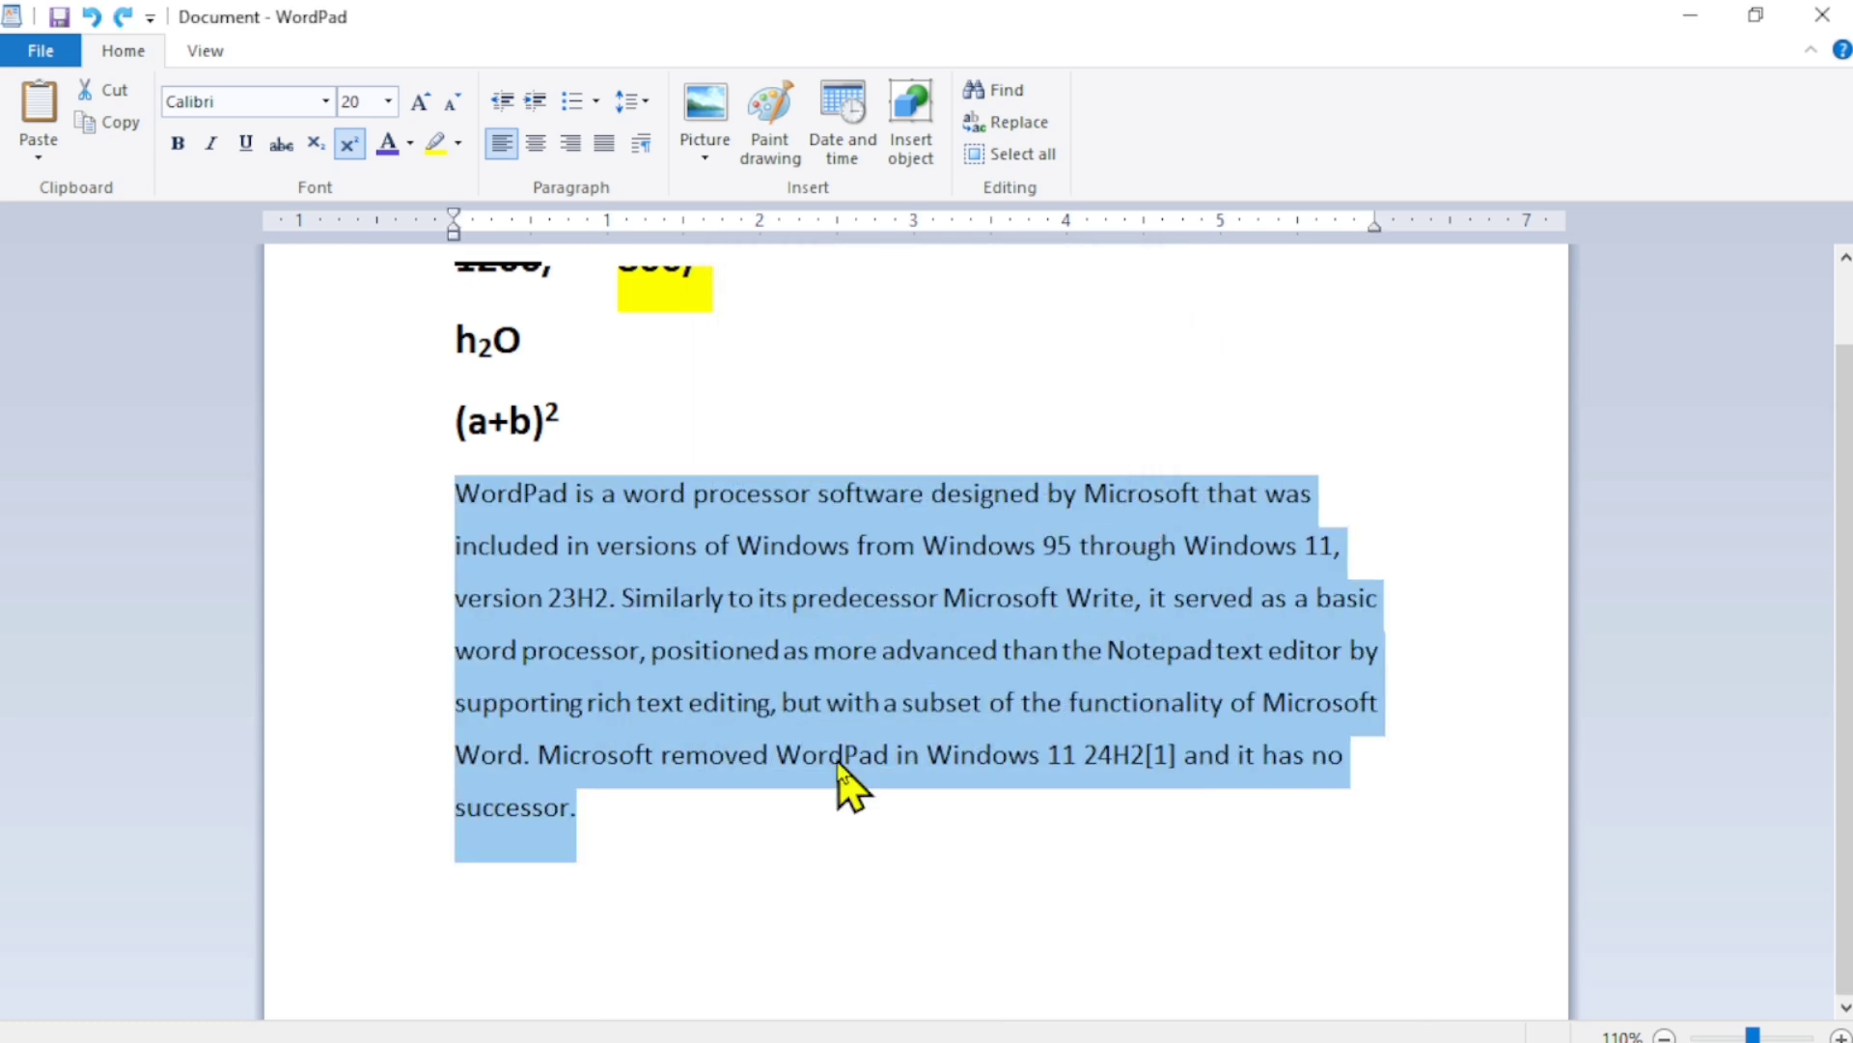
Start a new line below the WordPad paragraph and begin inserting a picture there.
click(843, 756)
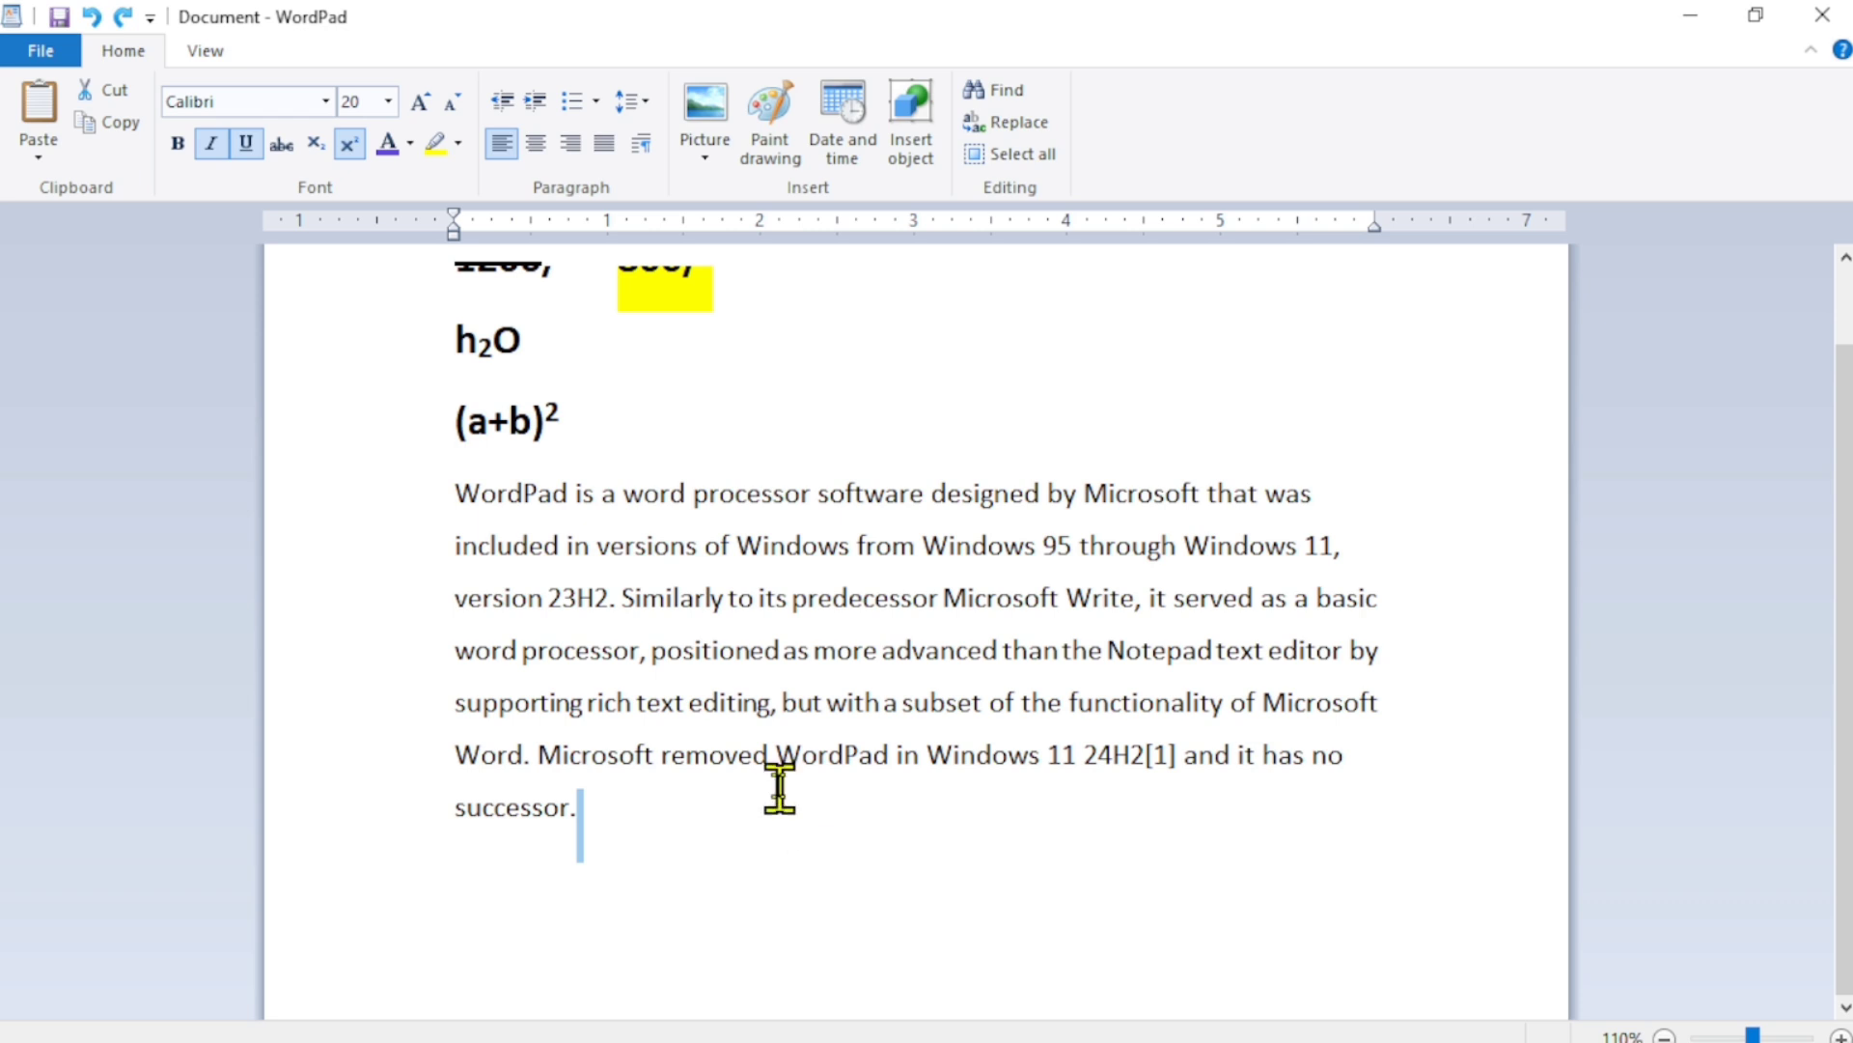
key(Return)
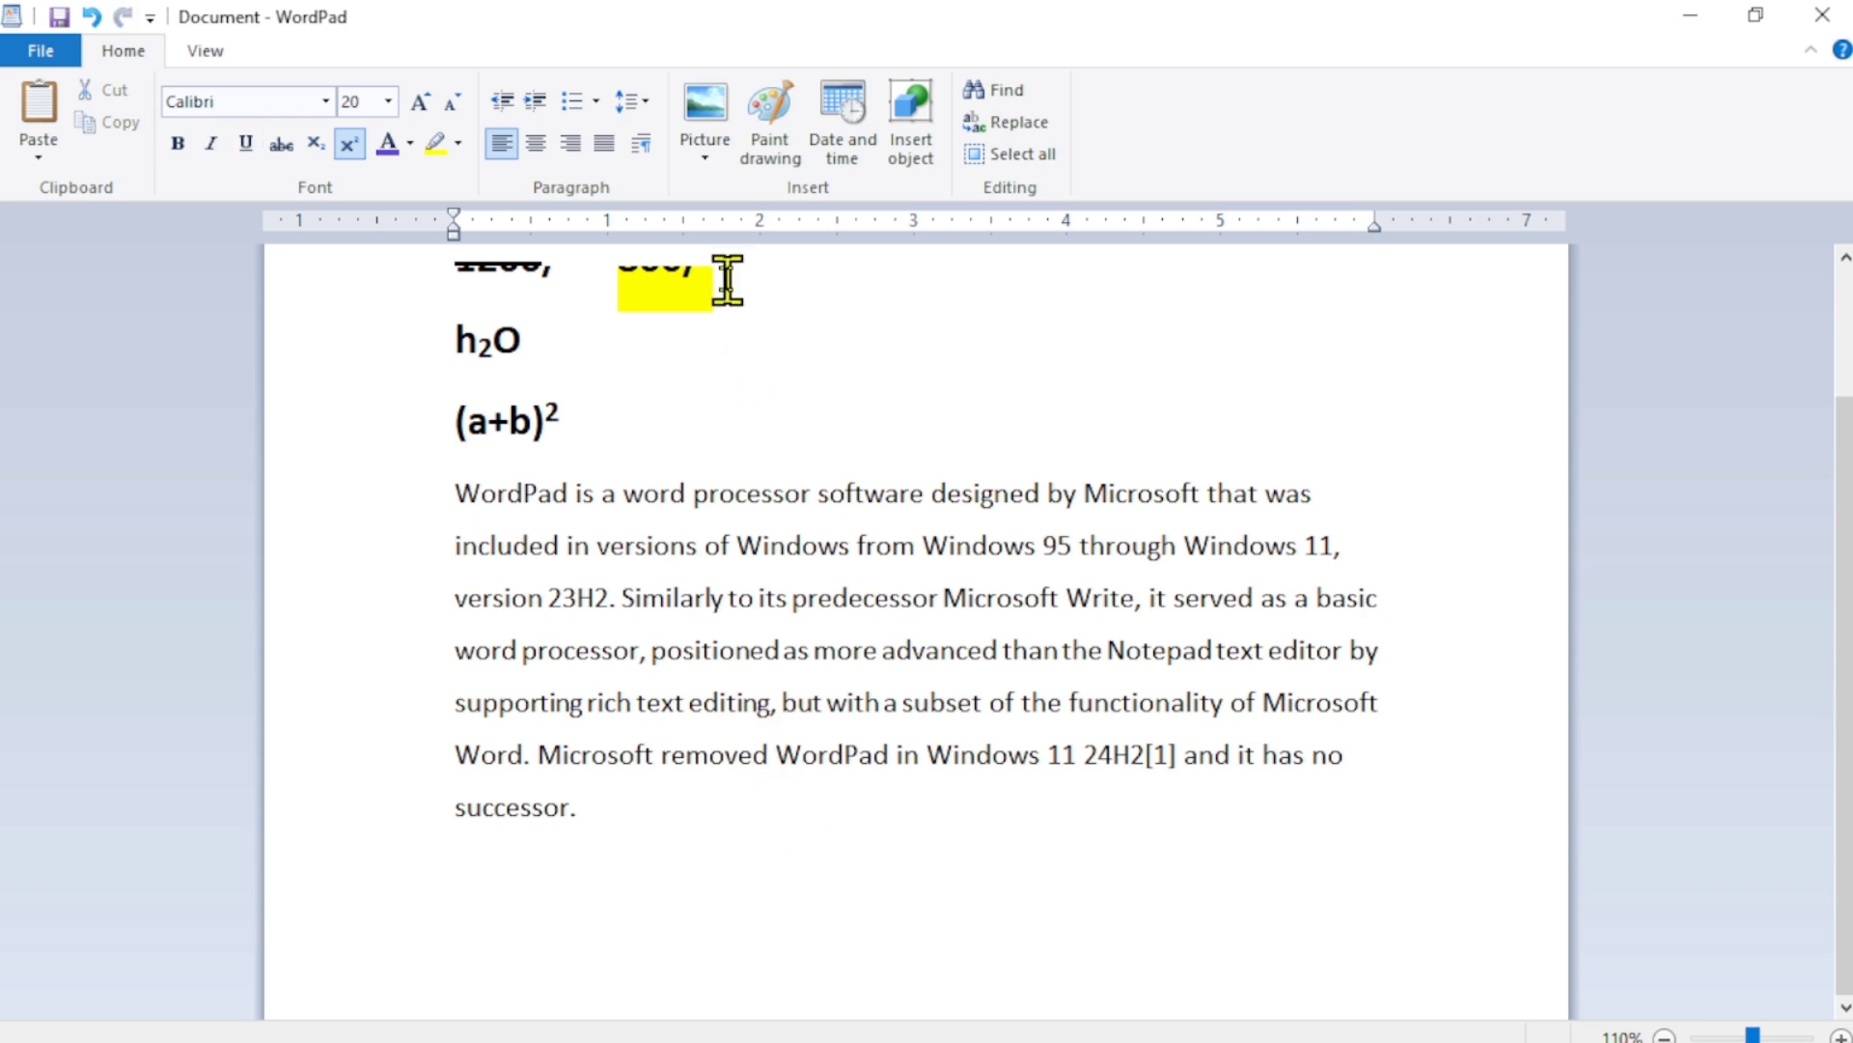
click(712, 130)
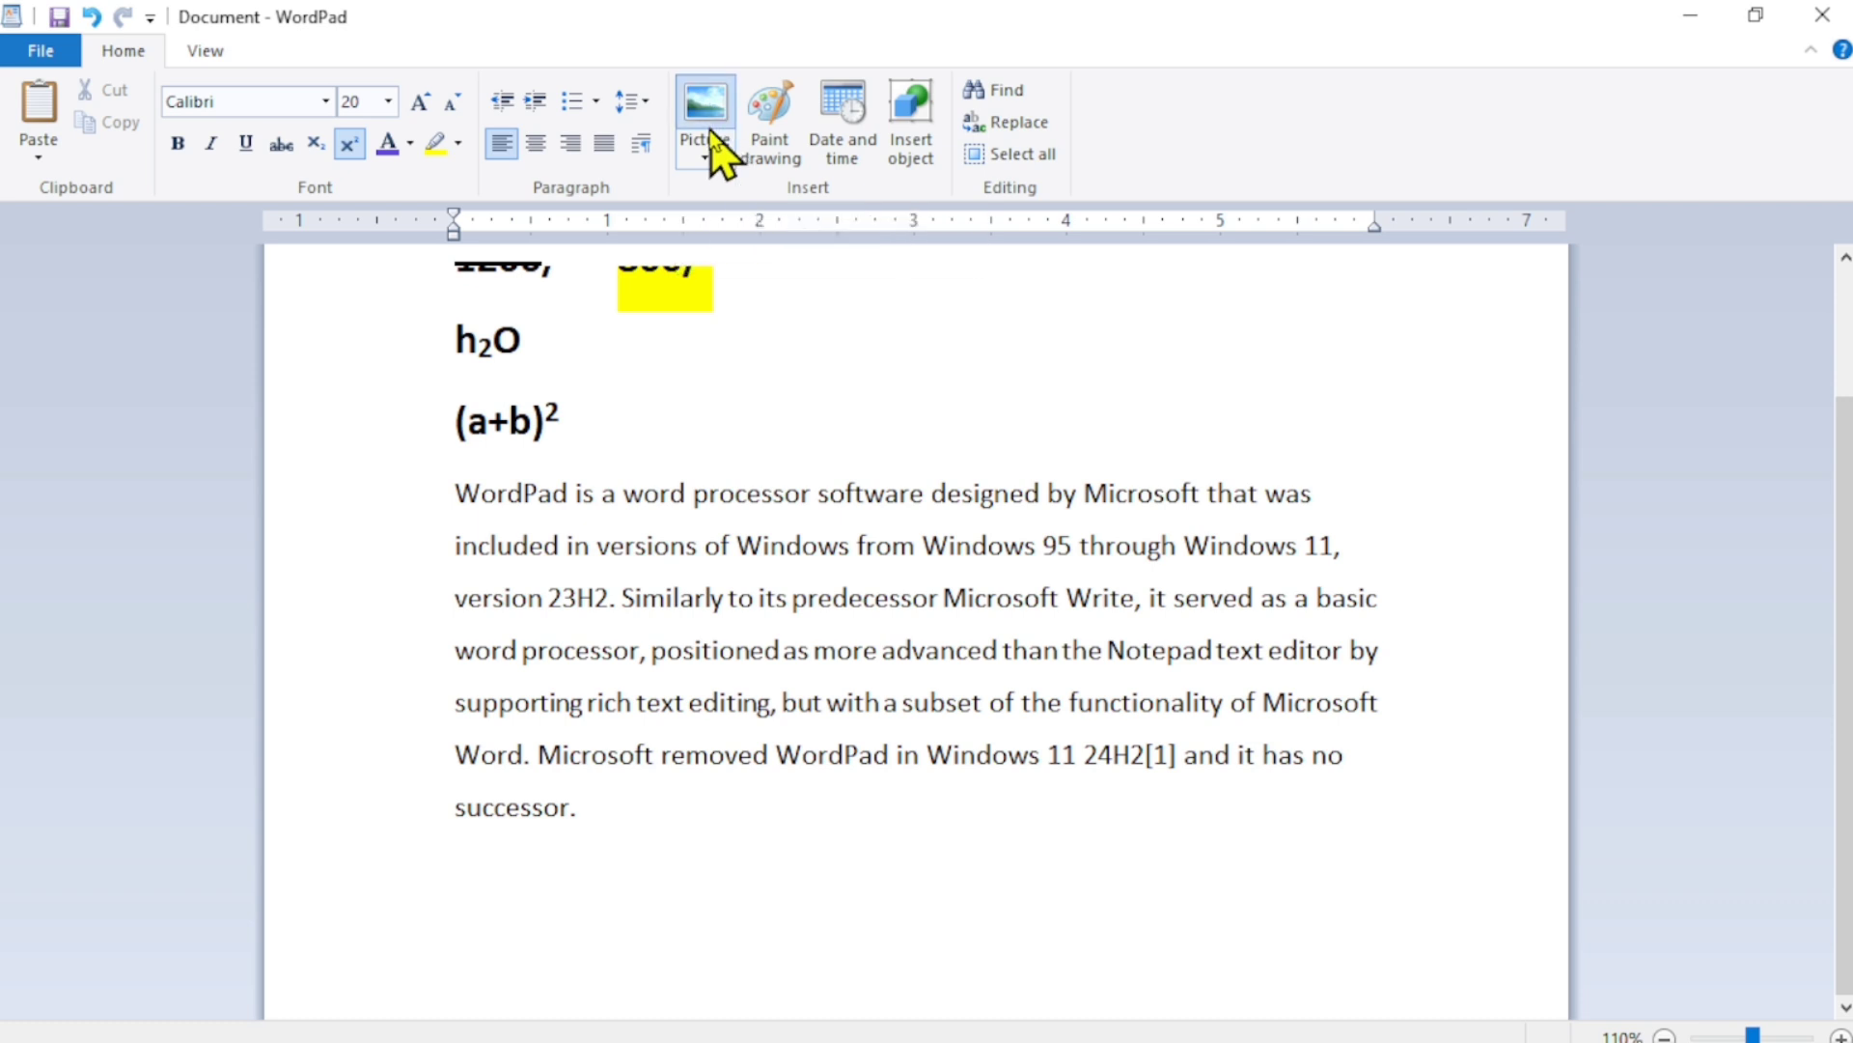
click(710, 131)
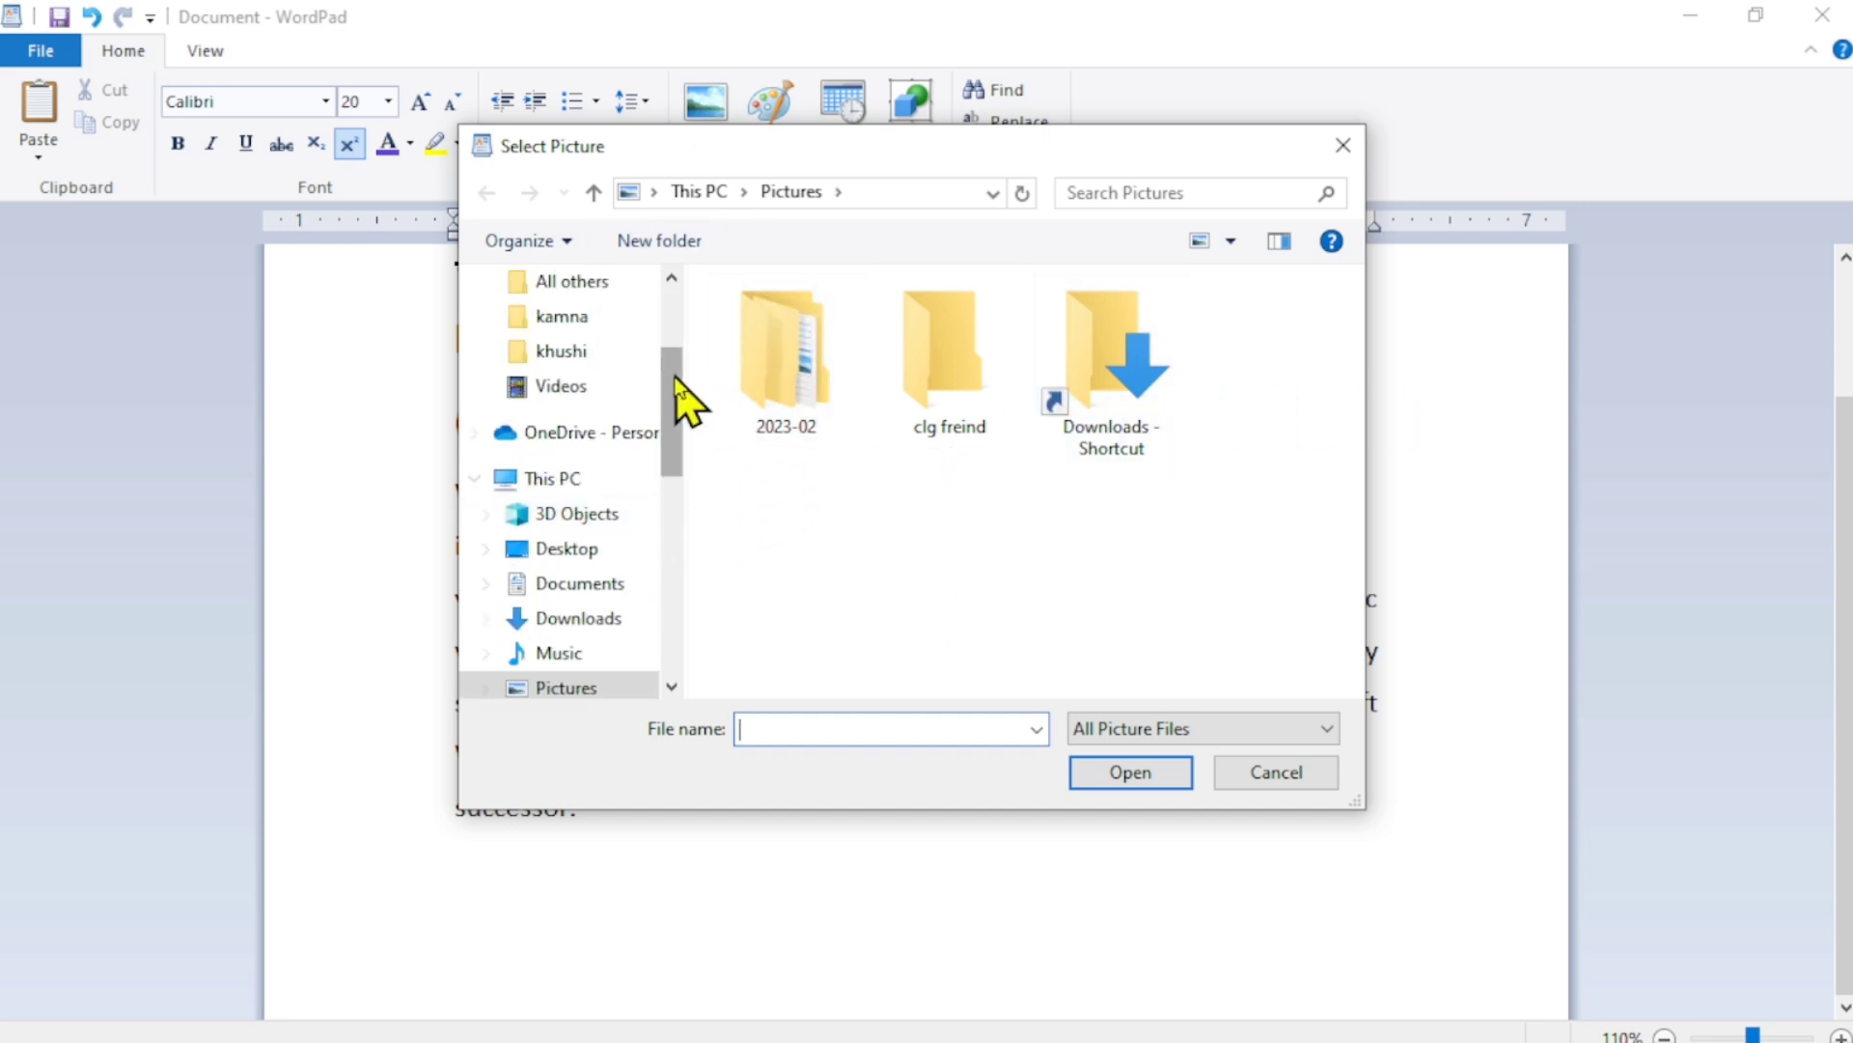
Try the "All others" folder as the picture source, and open the "photos" folder on the Desktop instead.
drag(676, 377, 675, 315)
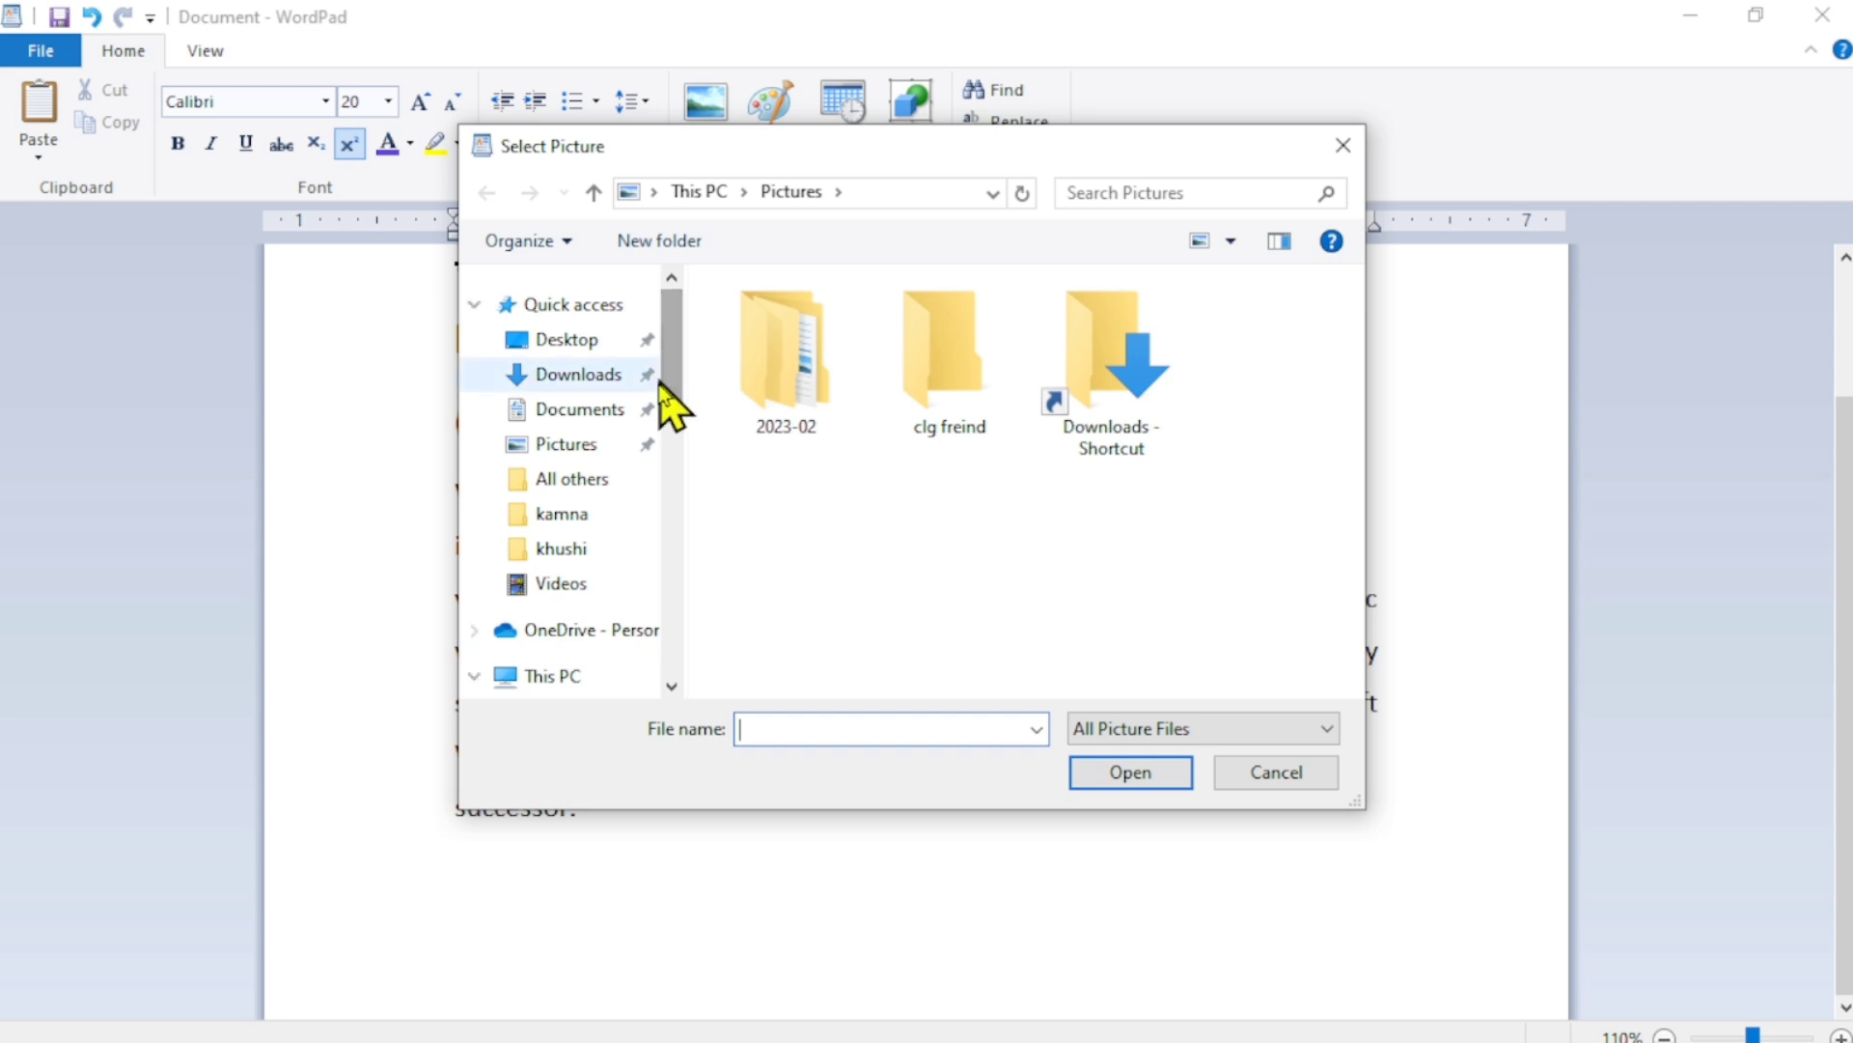
click(606, 482)
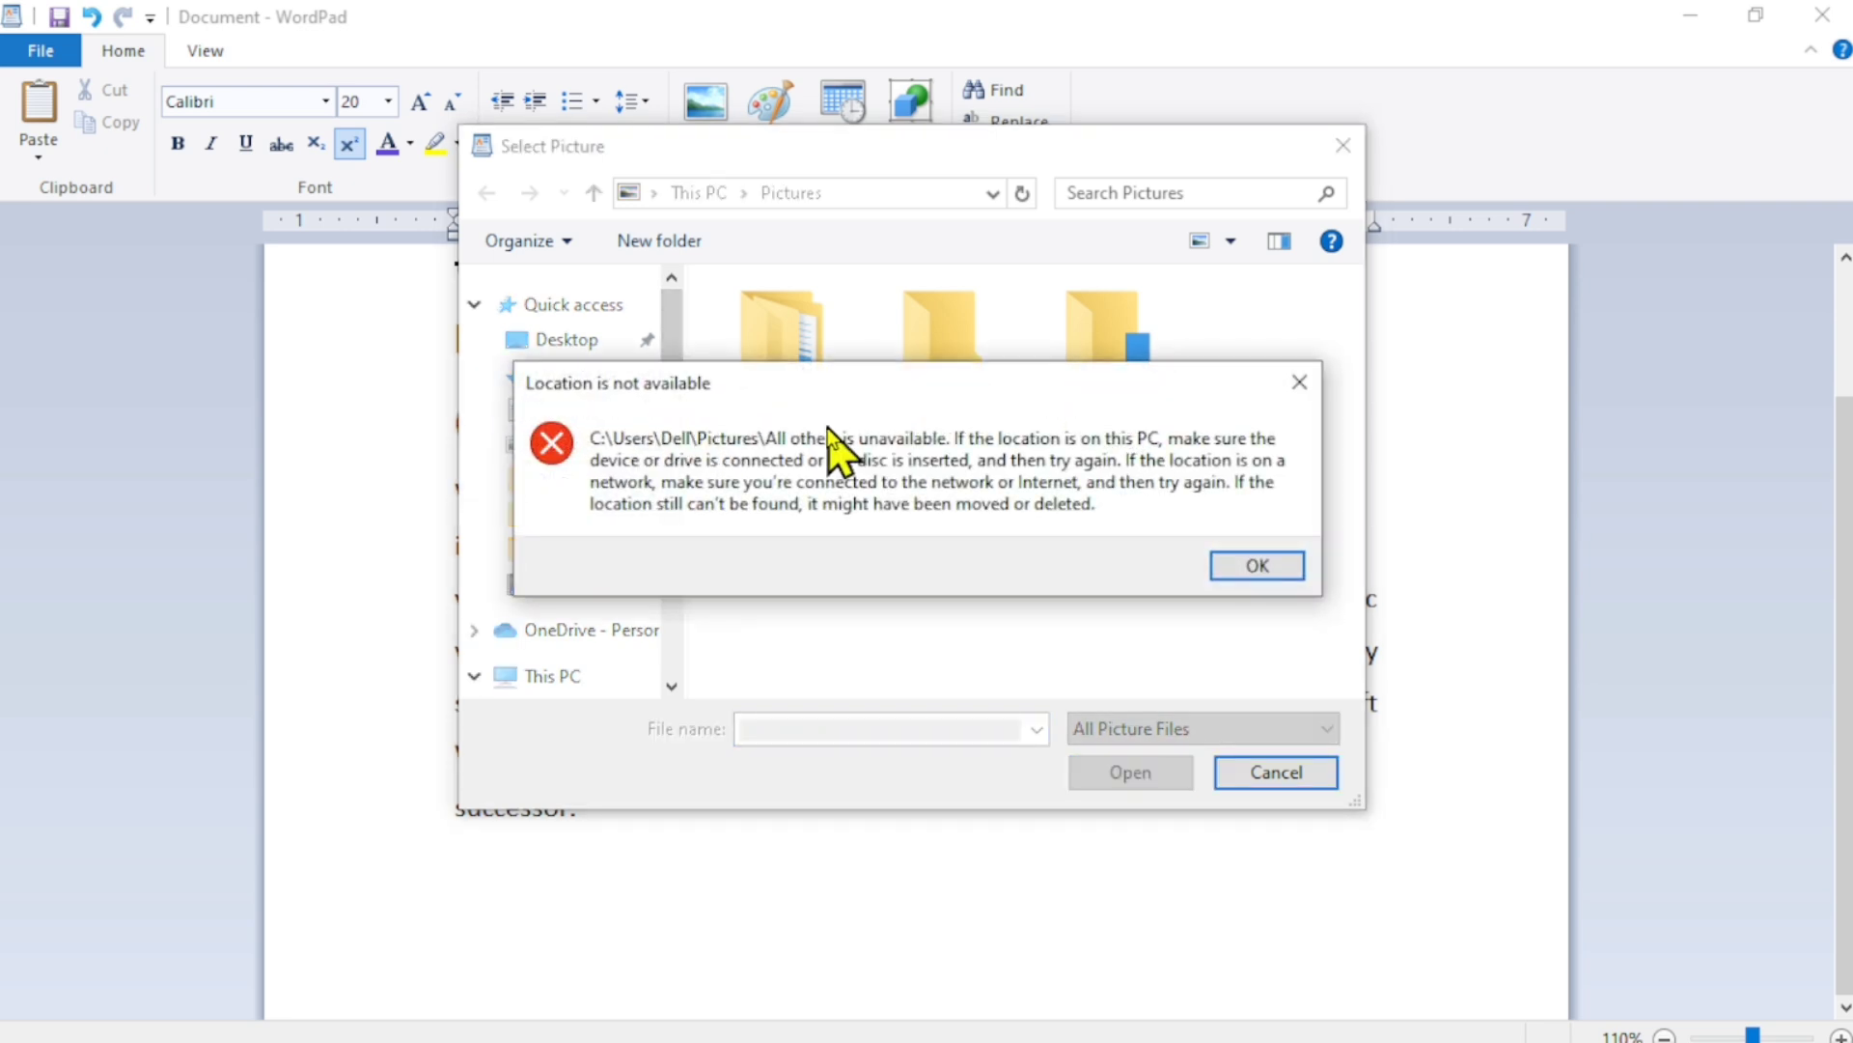
click(1301, 384)
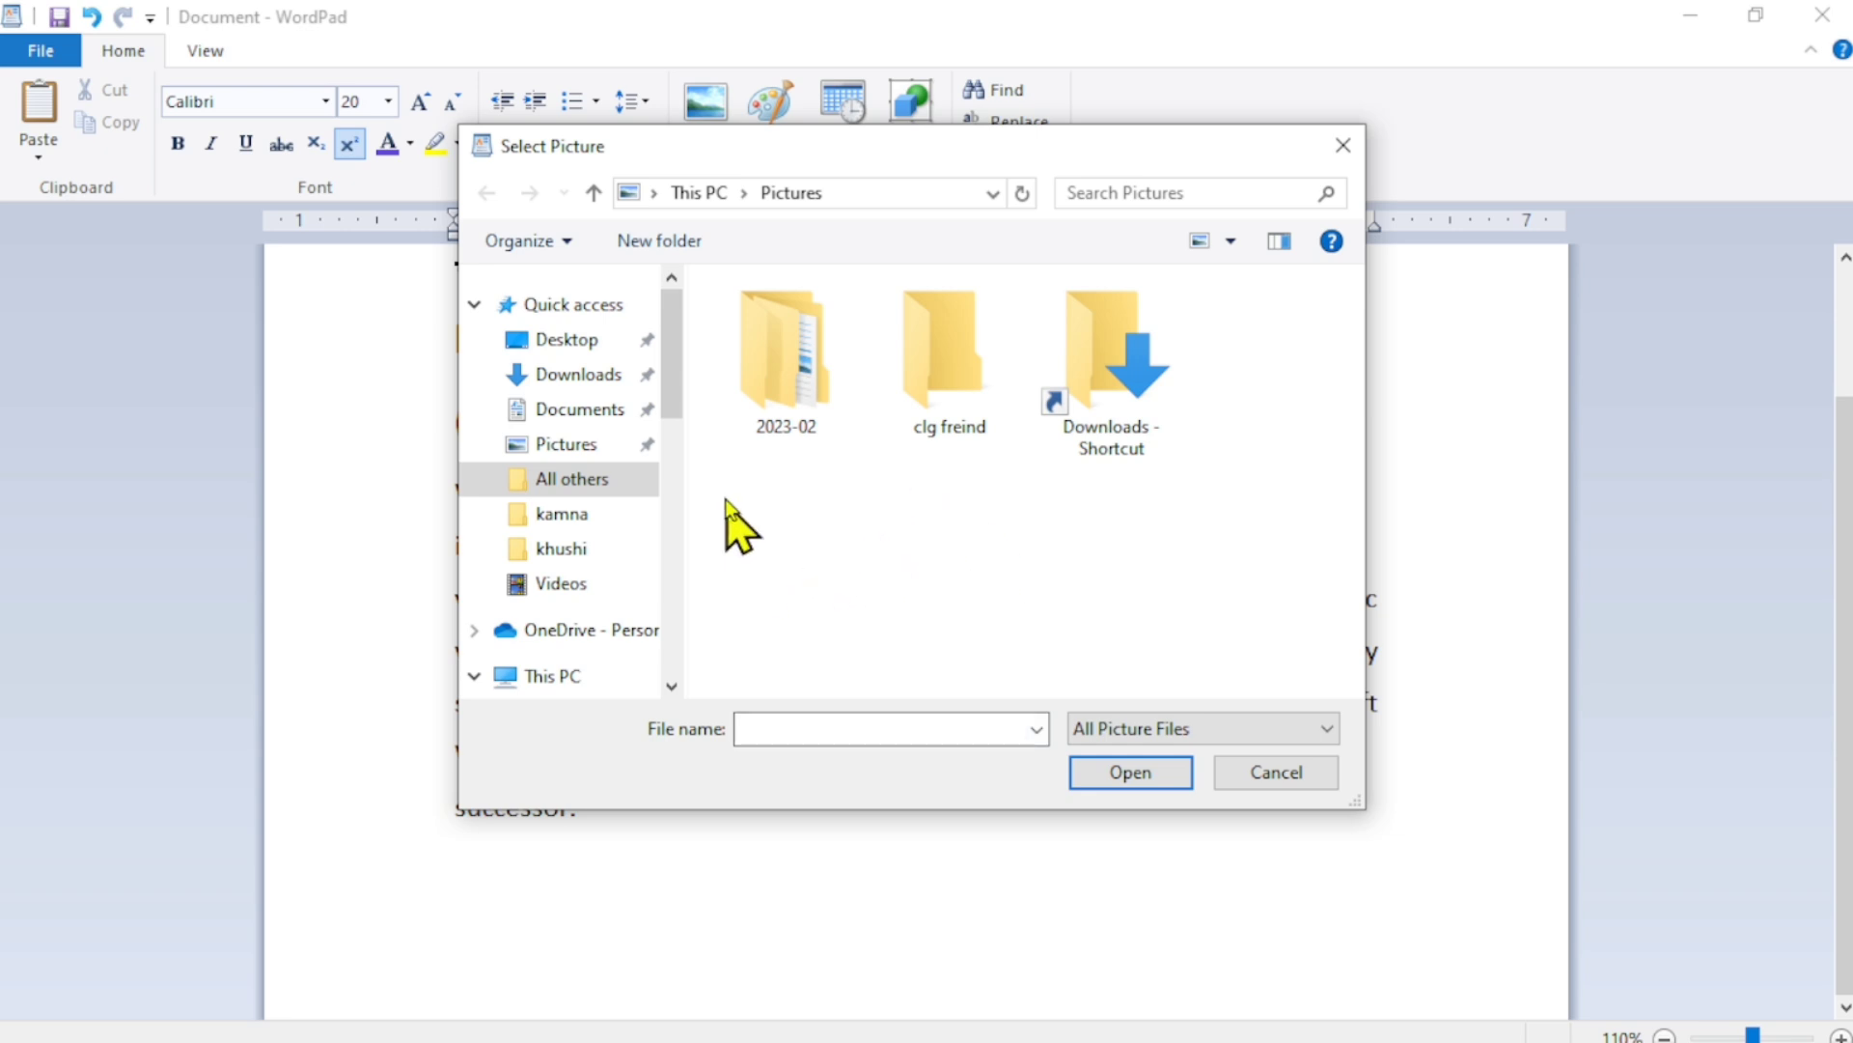
click(567, 348)
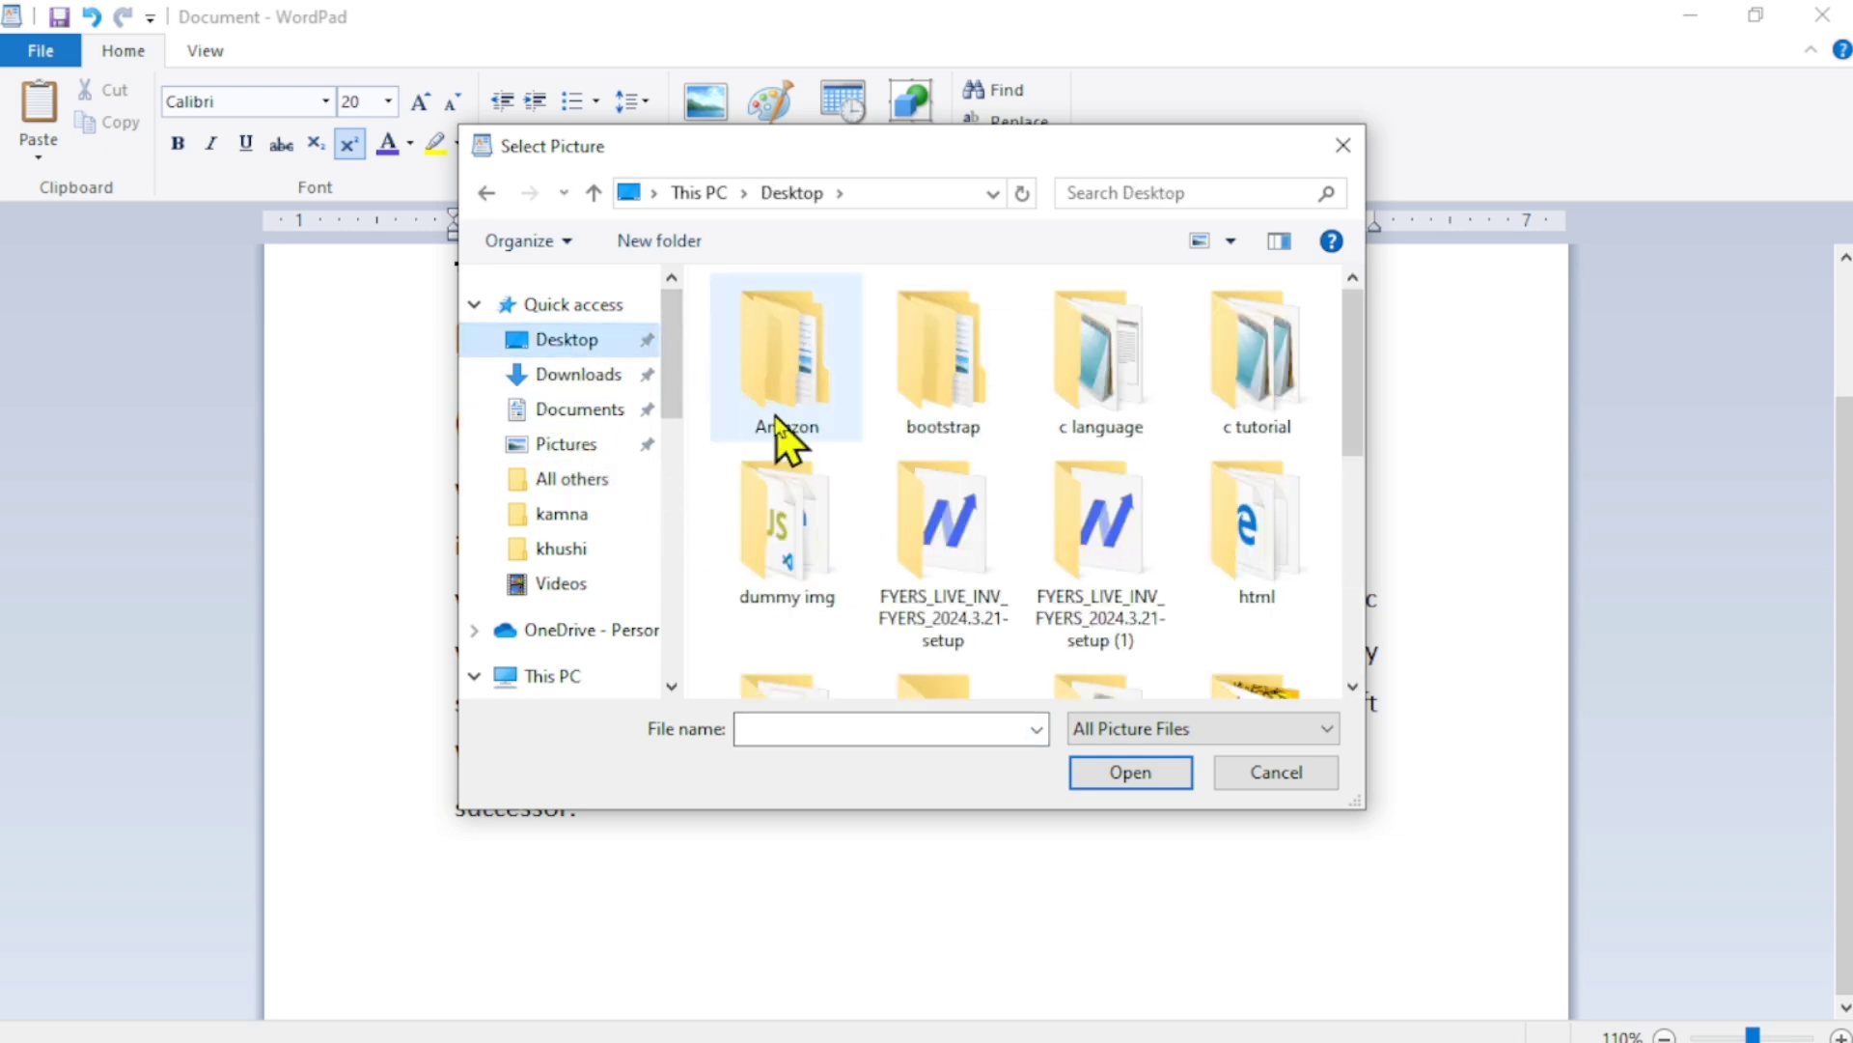
scroll(773, 435, down, 3)
scroll(1283, 592, up, 2)
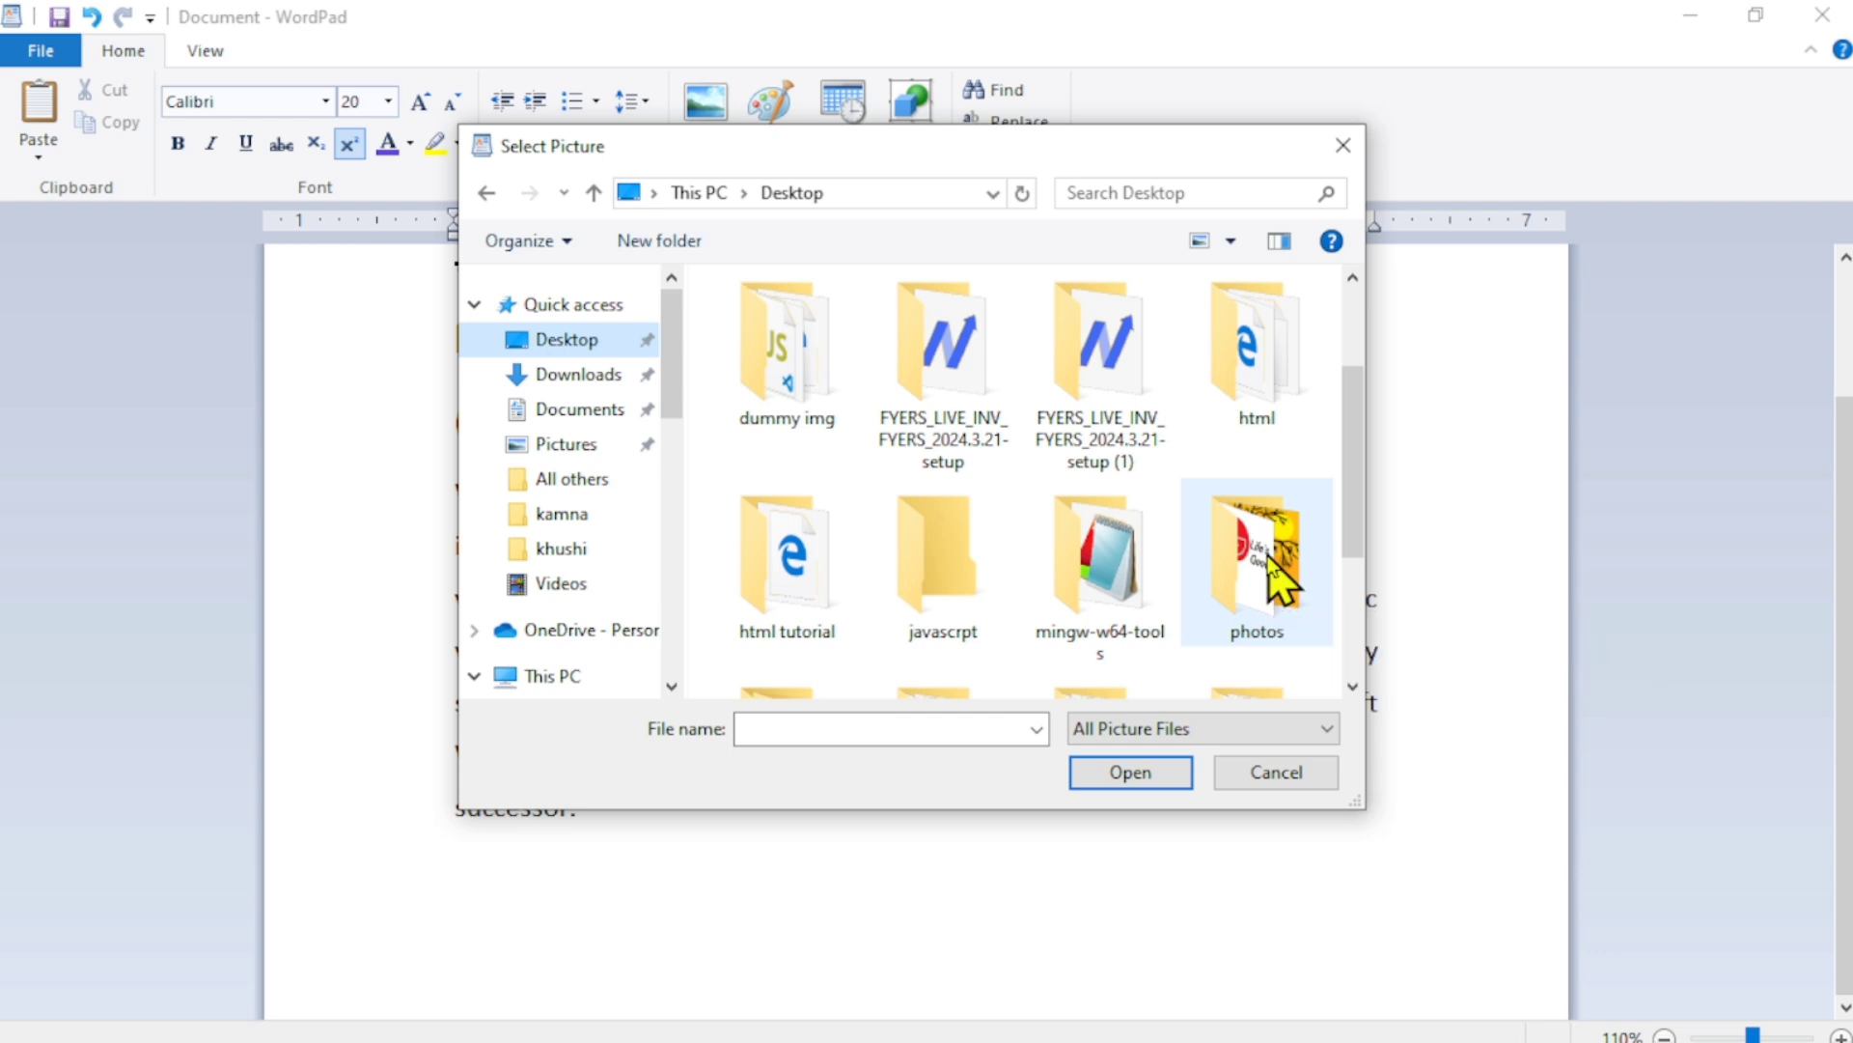
click(1281, 582)
double_click(1282, 582)
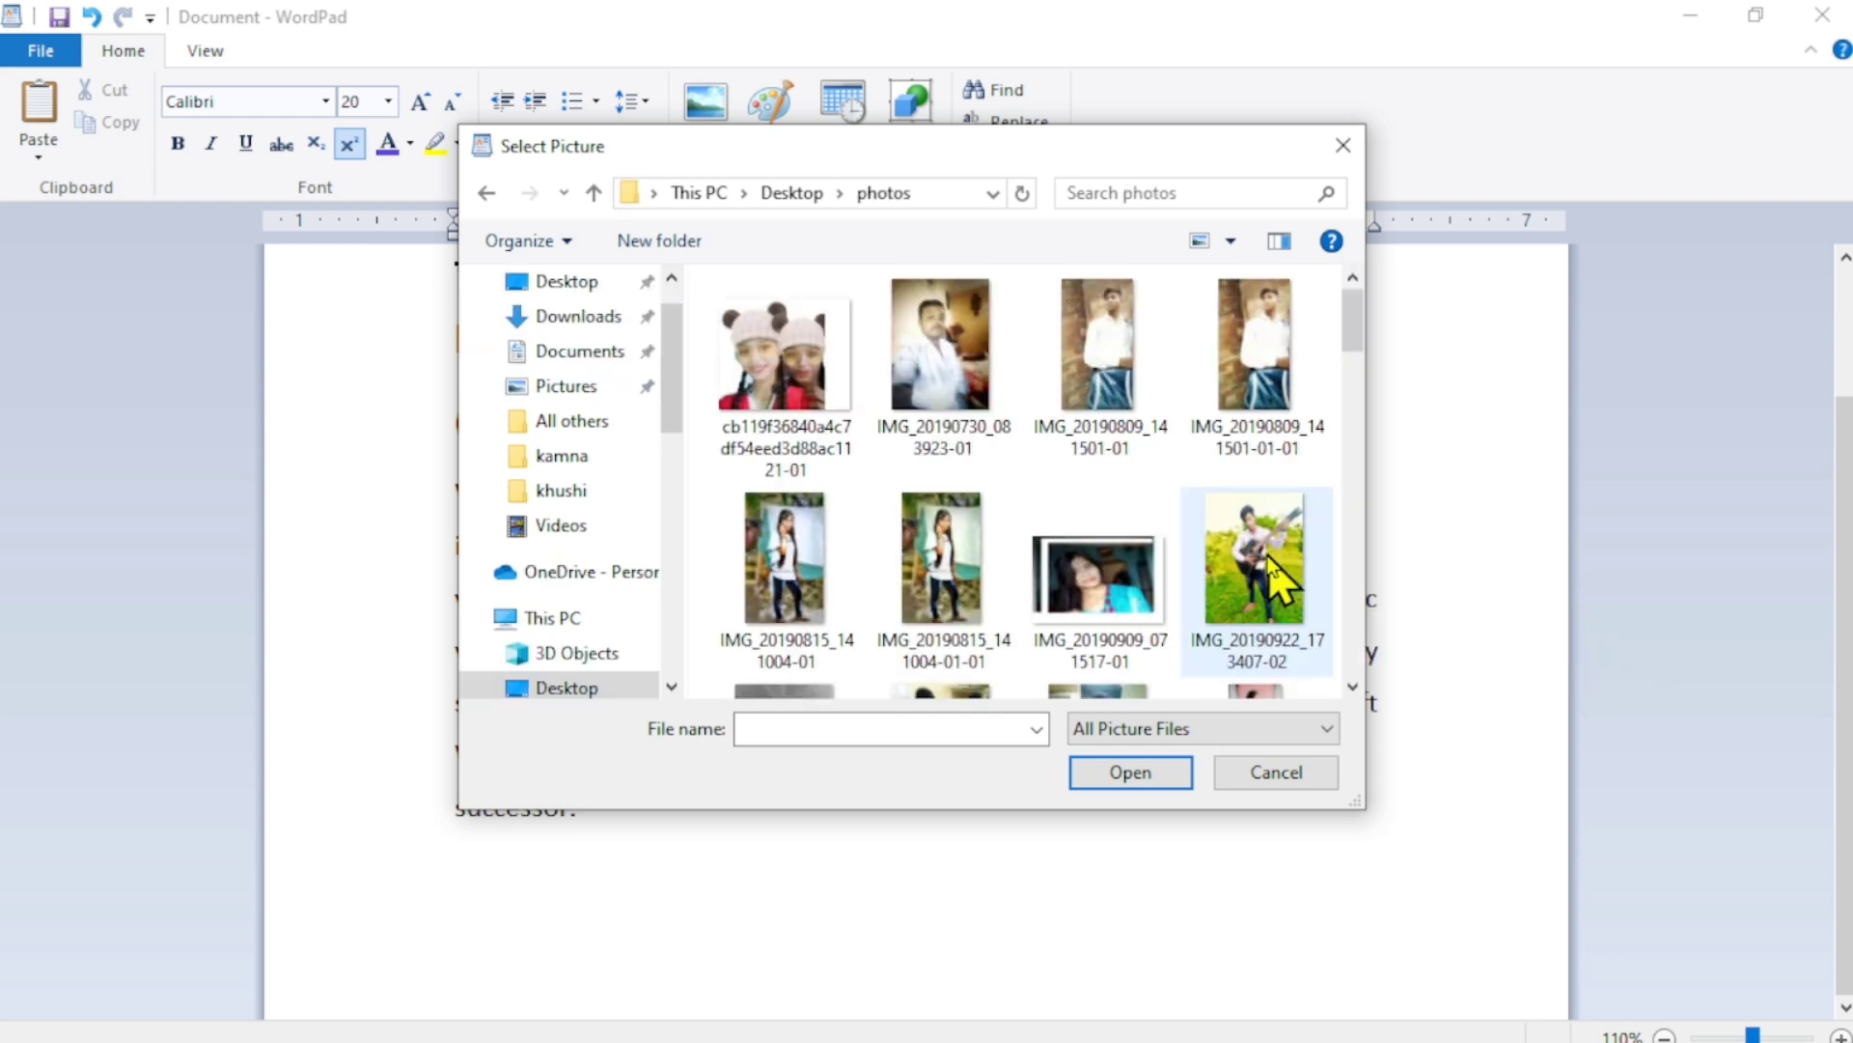
Insert the "morning paint" picture from the photos folder below the WordPad paragraph.
scroll(1279, 579, down, 5)
scroll(1272, 570, down, 2)
scroll(1127, 505, up, 8)
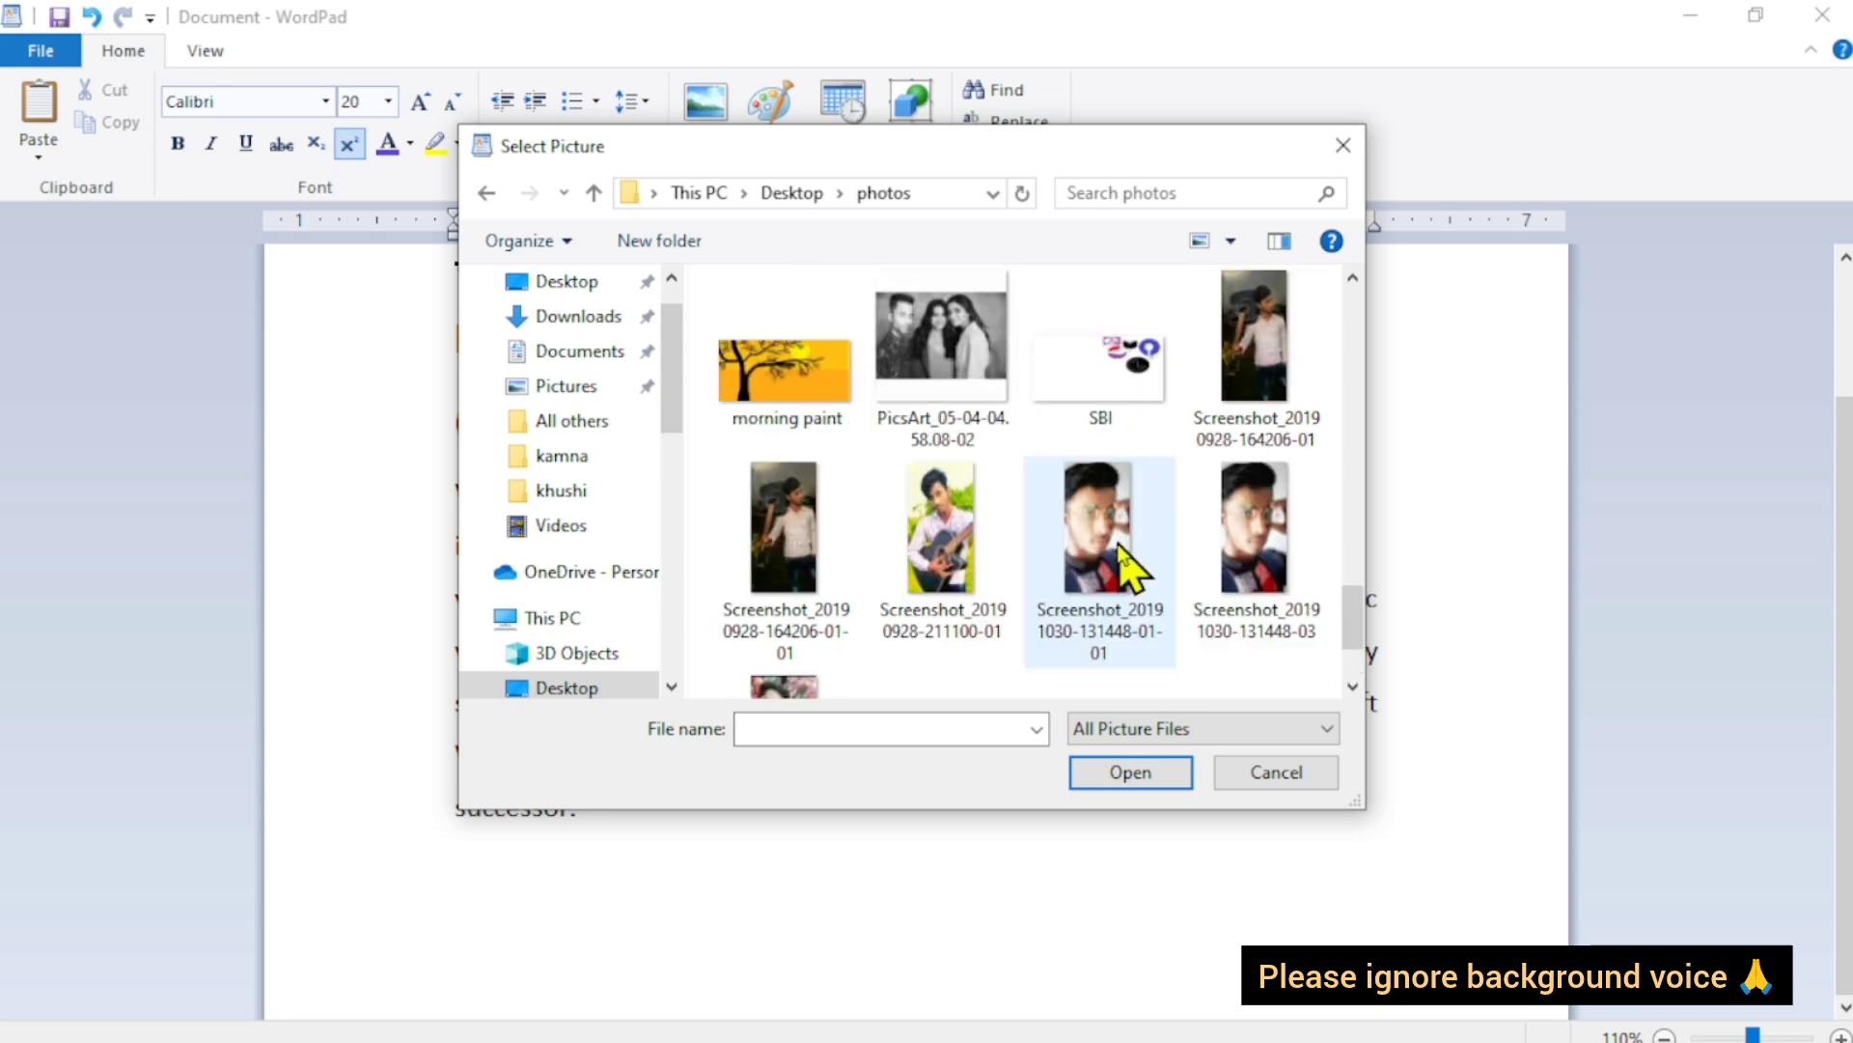
scroll(1004, 603, up, 3)
scroll(1004, 603, down, 10)
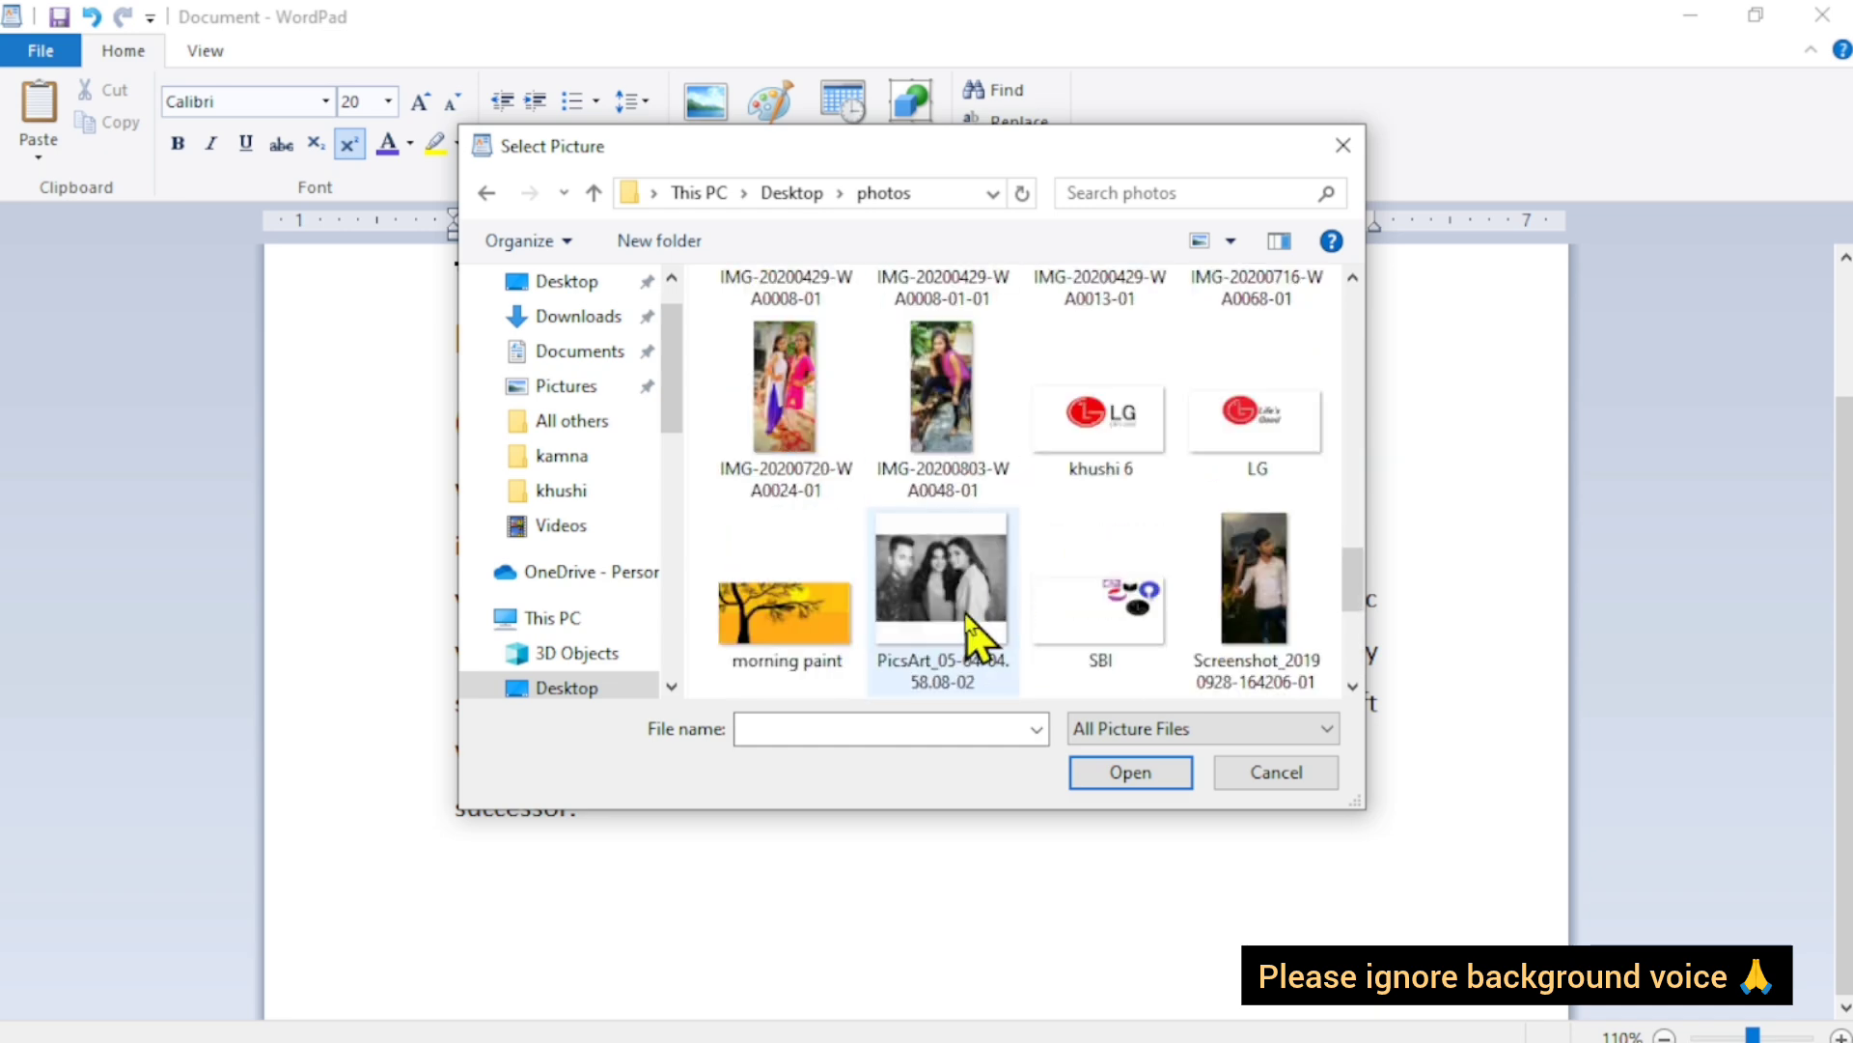
click(773, 618)
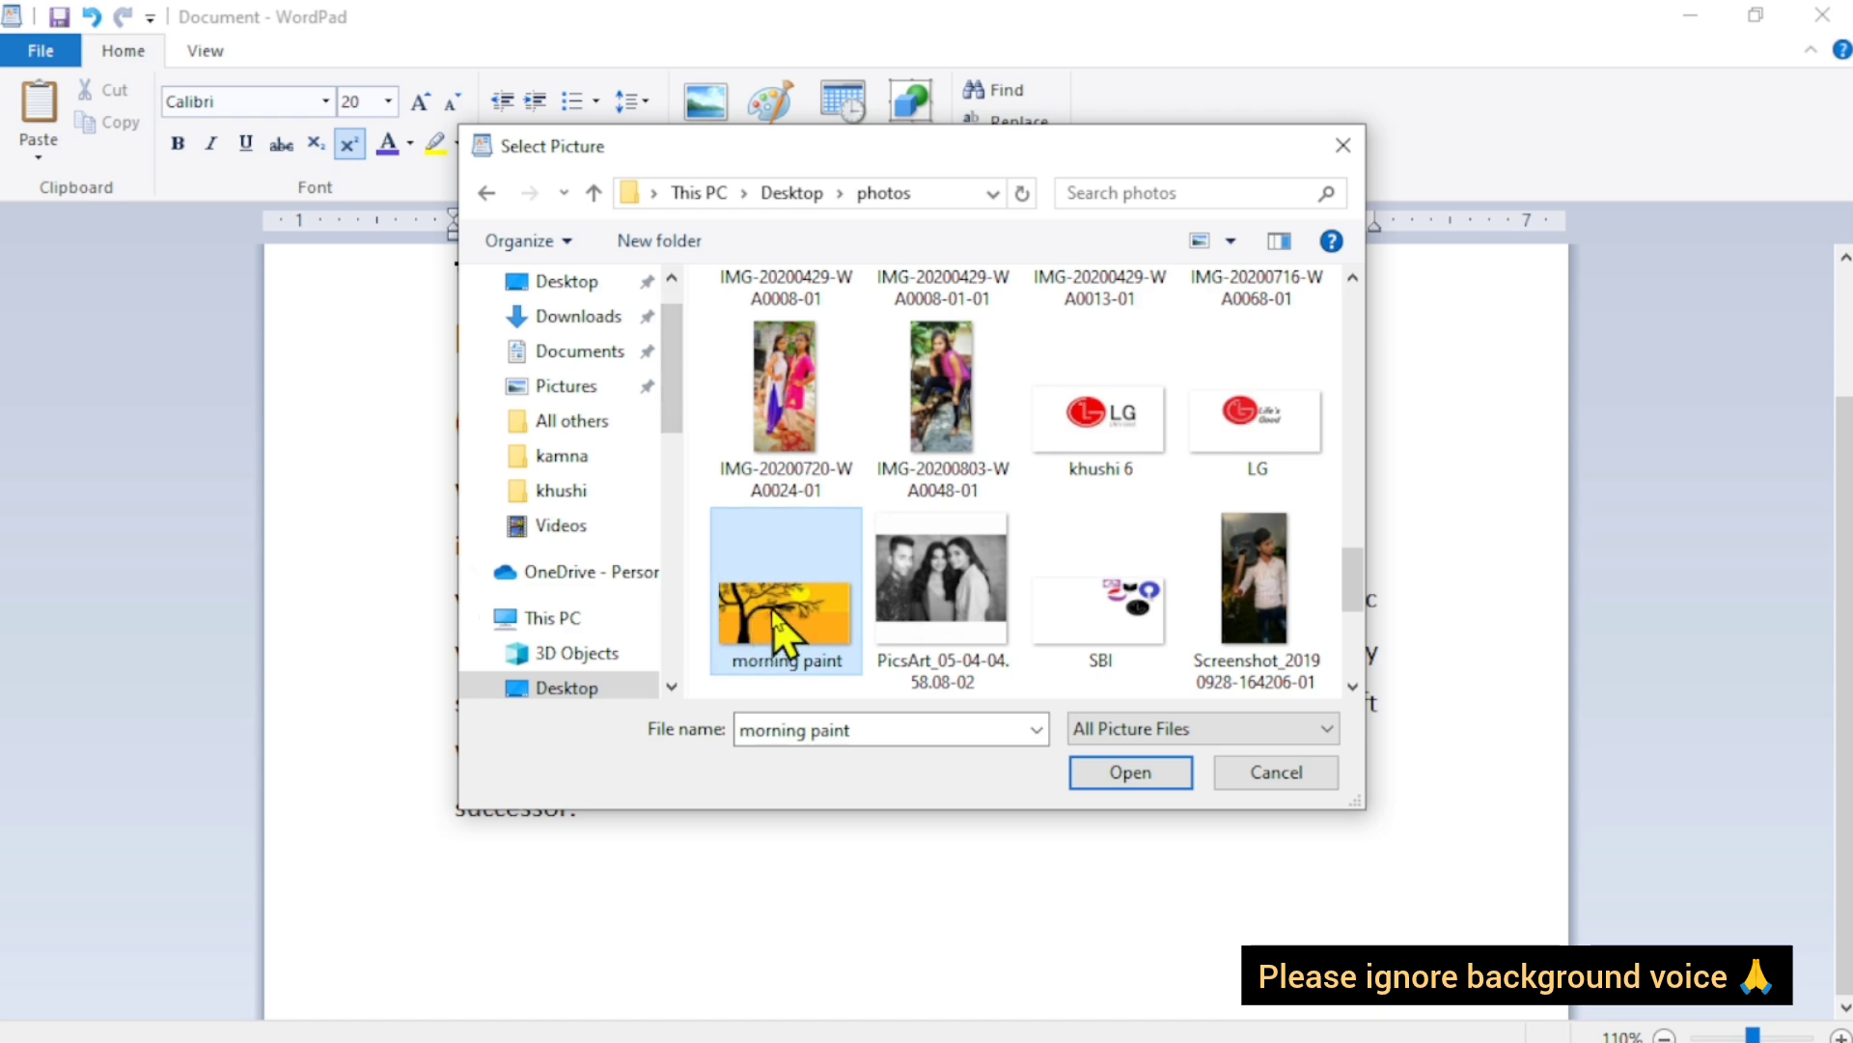
click(1137, 775)
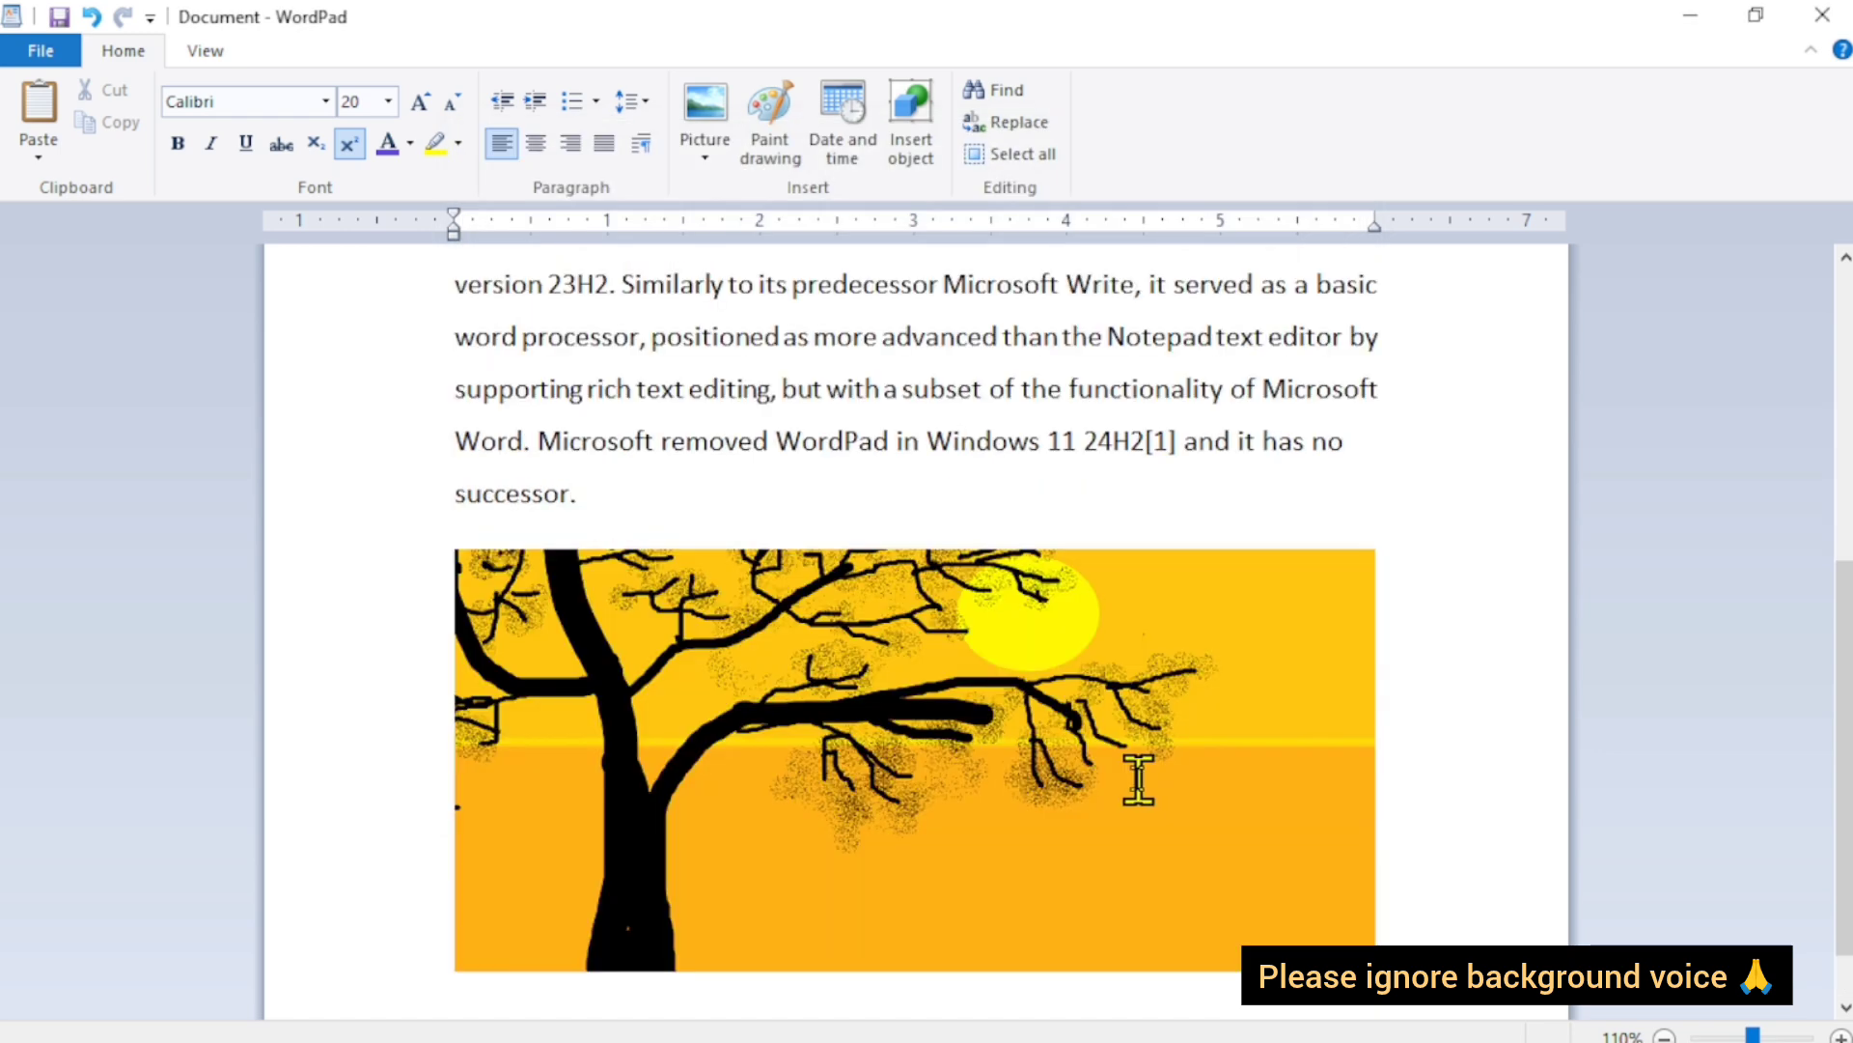
Try resizing the inserted tree picture by its corner to make it wider and shorter, and undo the resize.
scroll(1134, 780, down, 1)
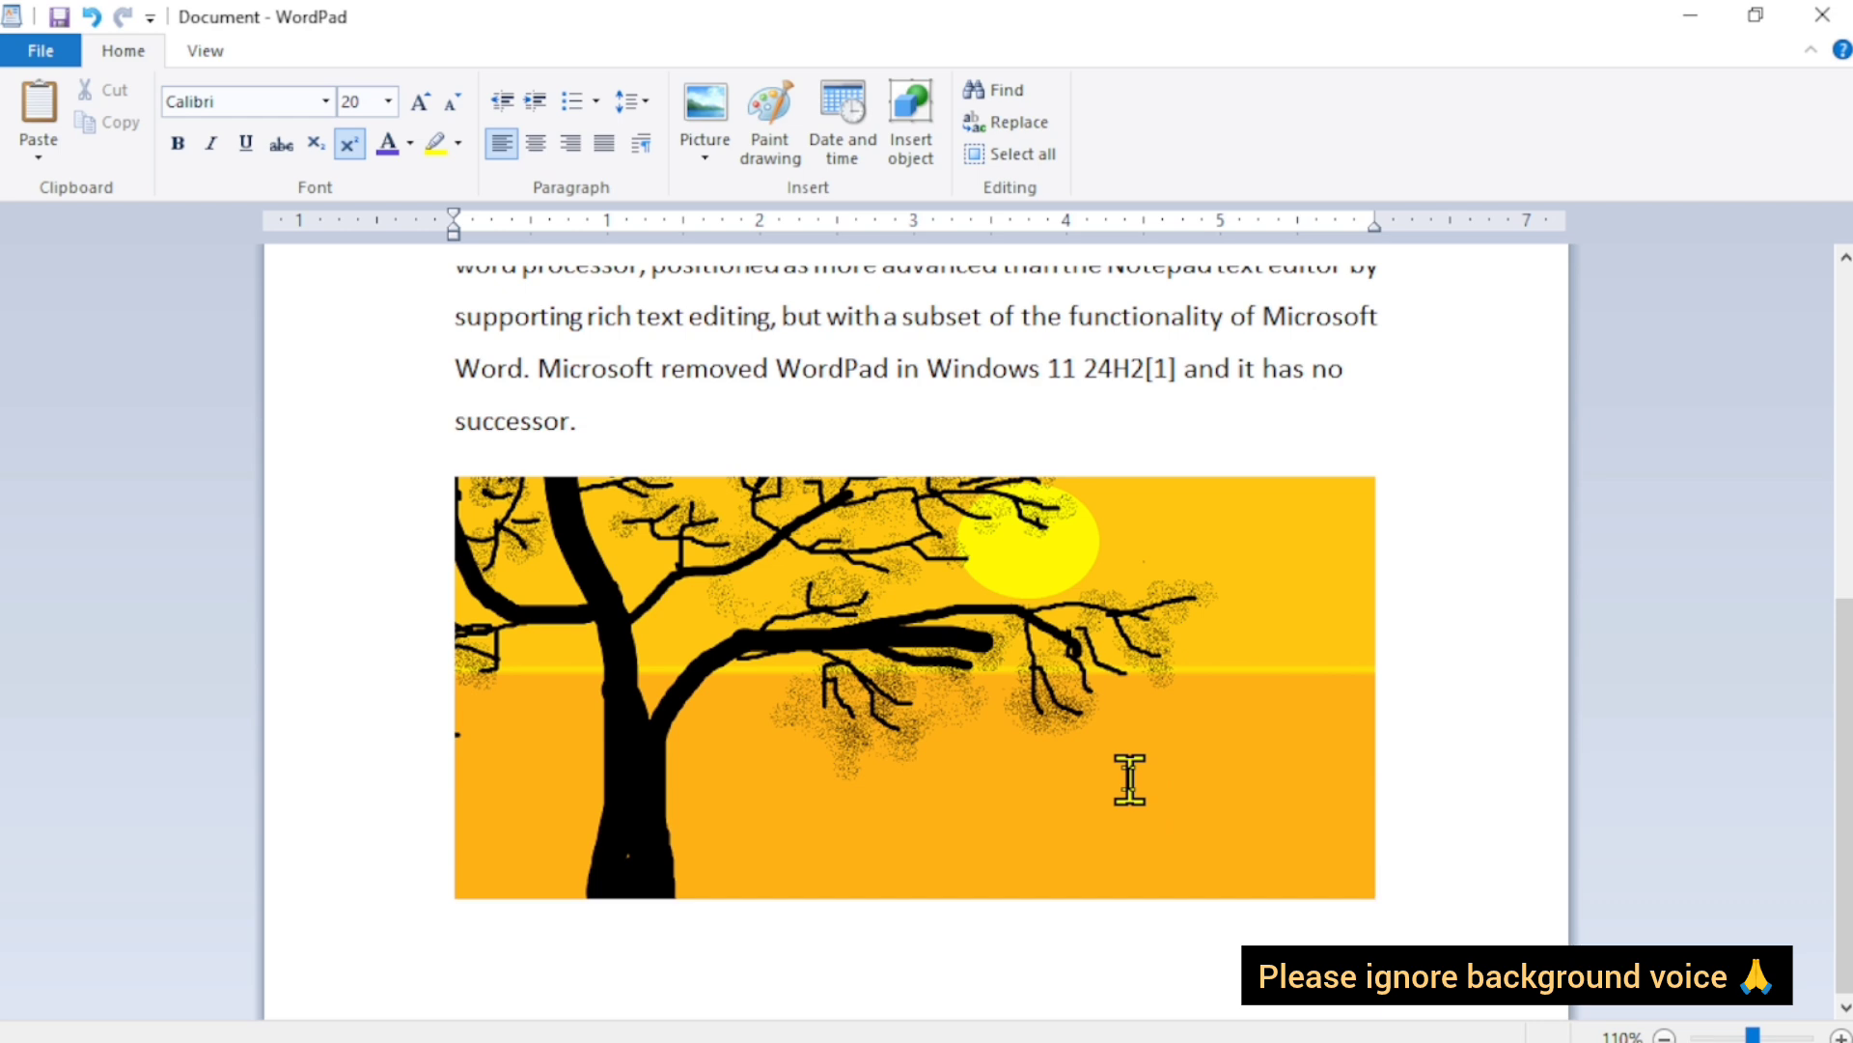
click(1055, 704)
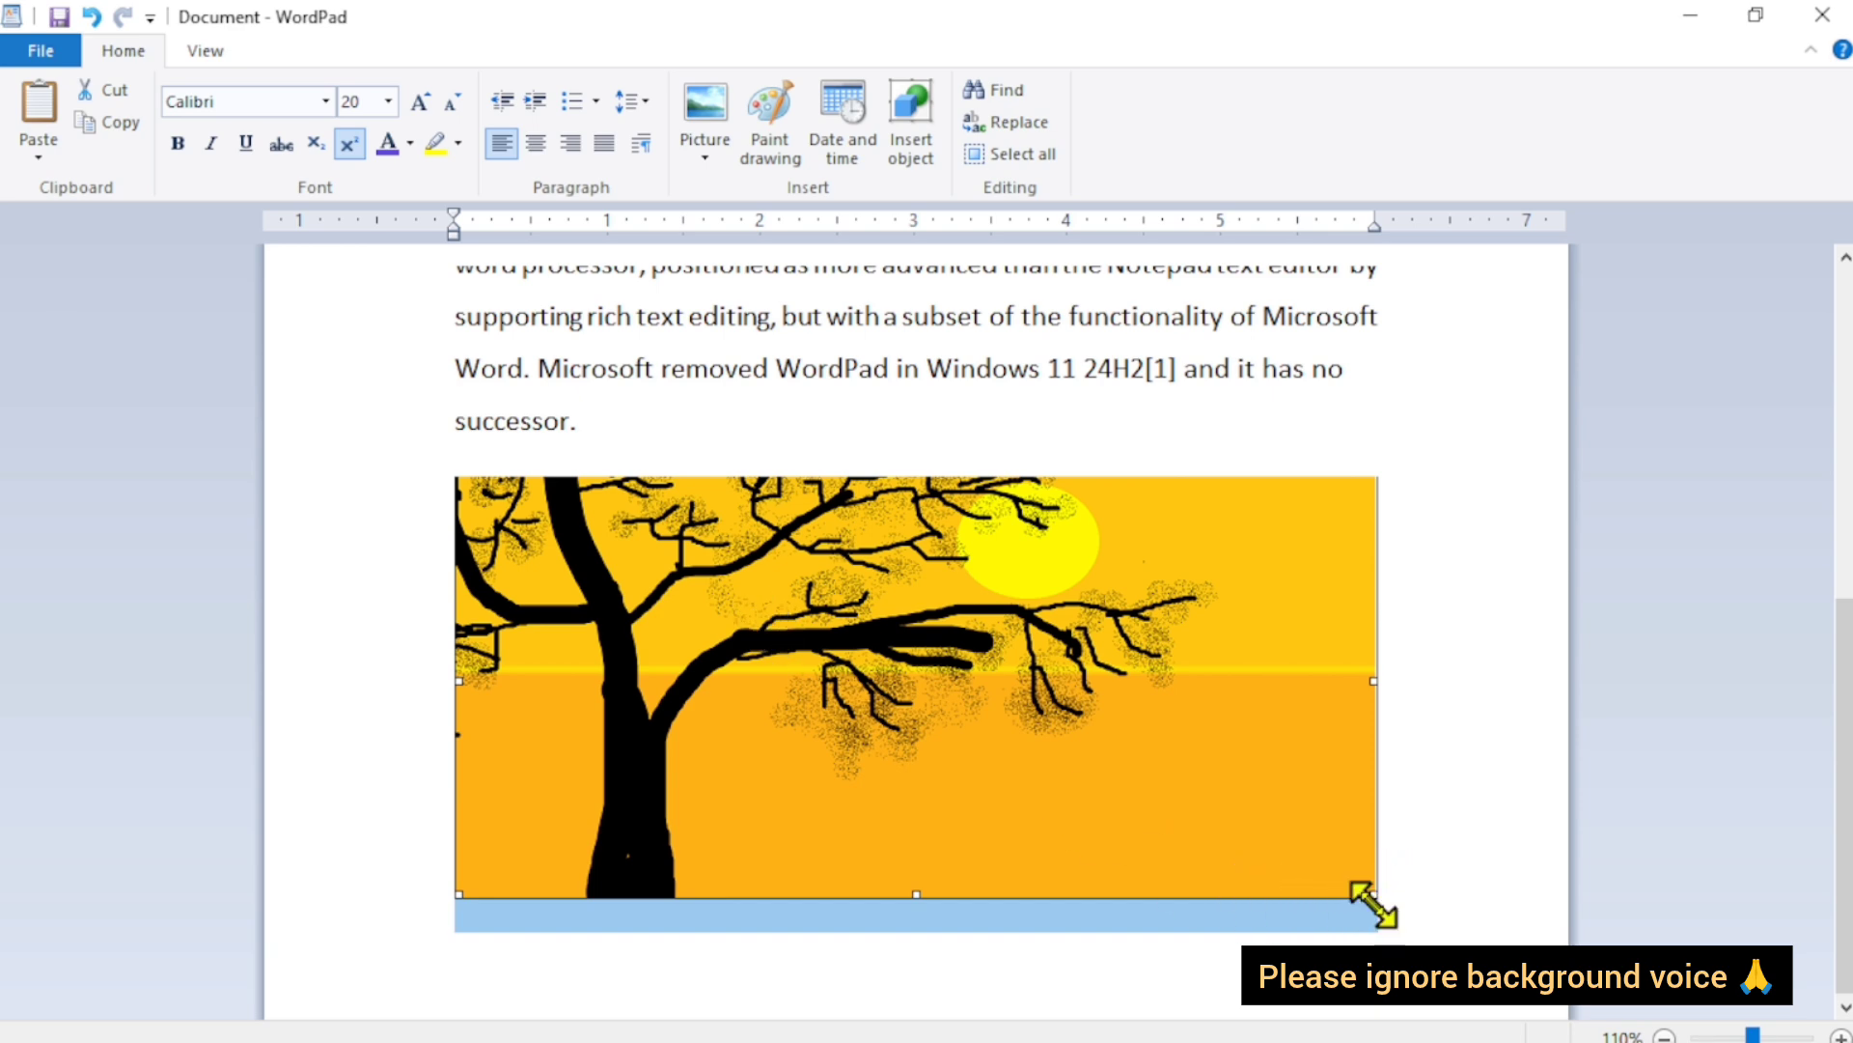
drag(1374, 905, 483, 583)
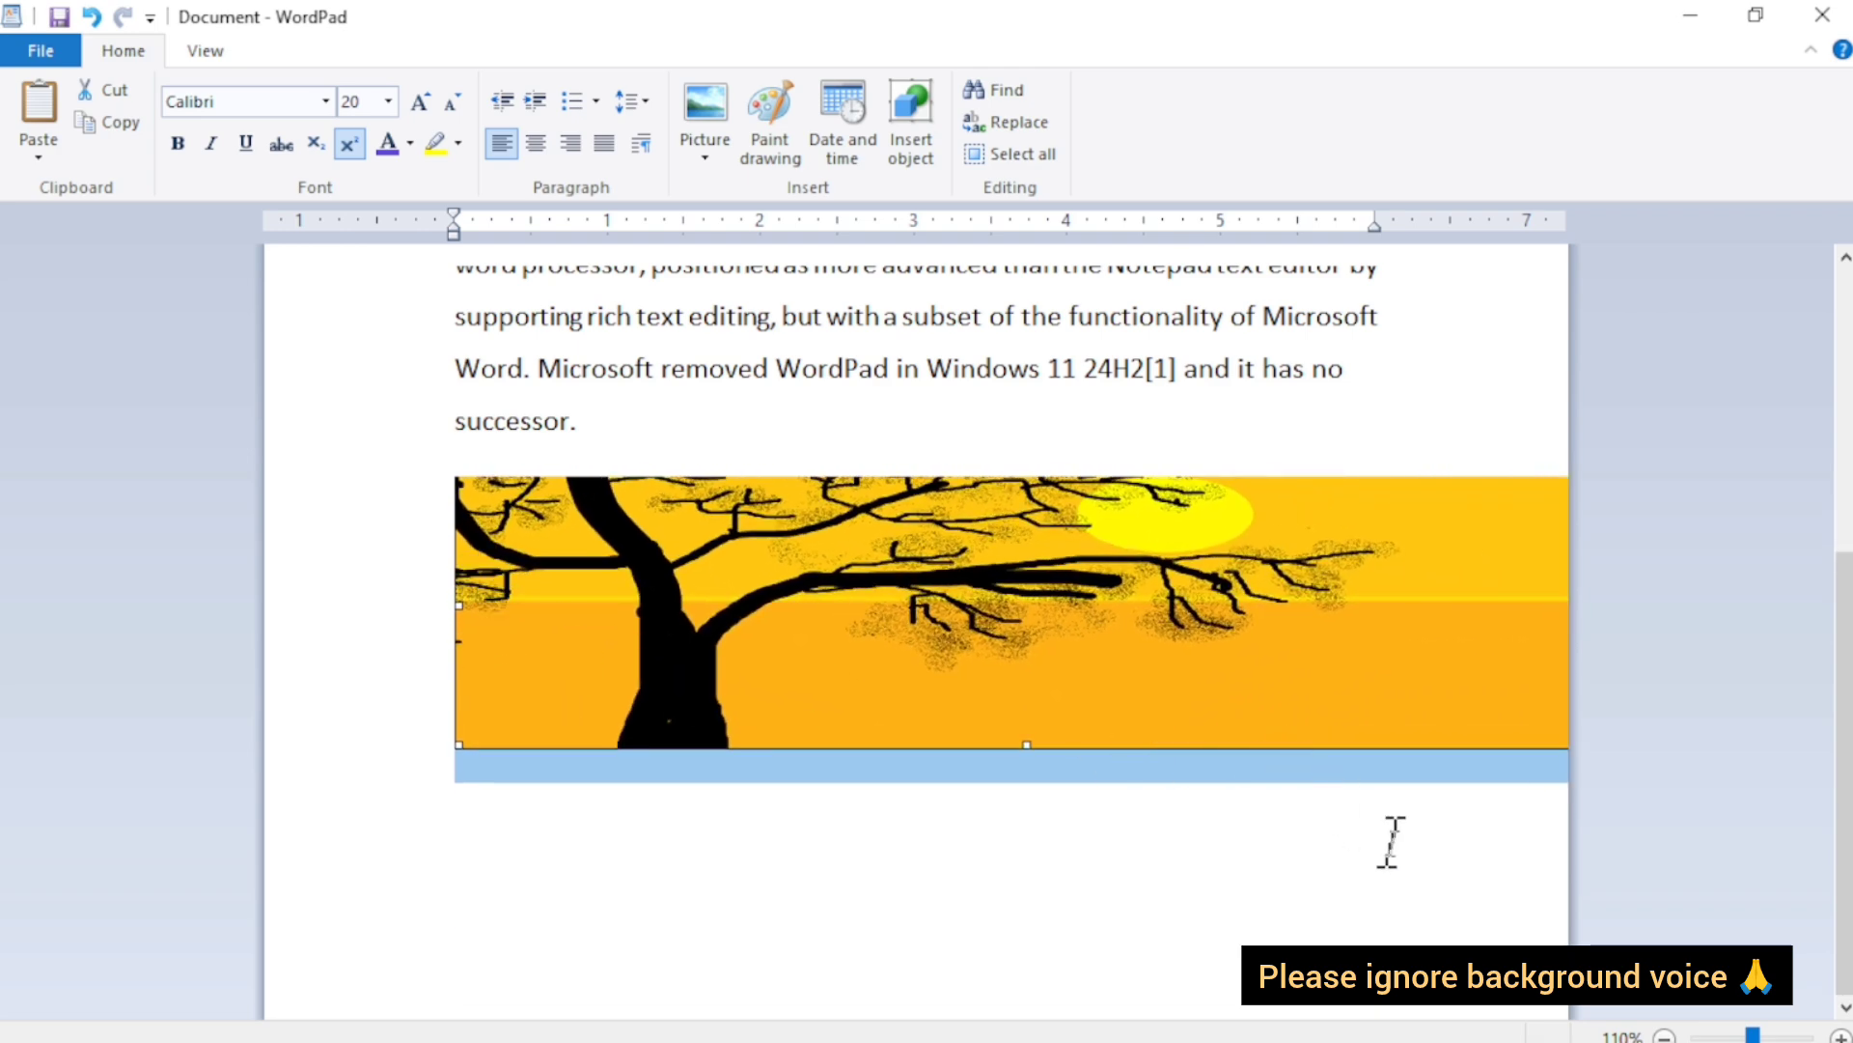
key(ctrl+z)
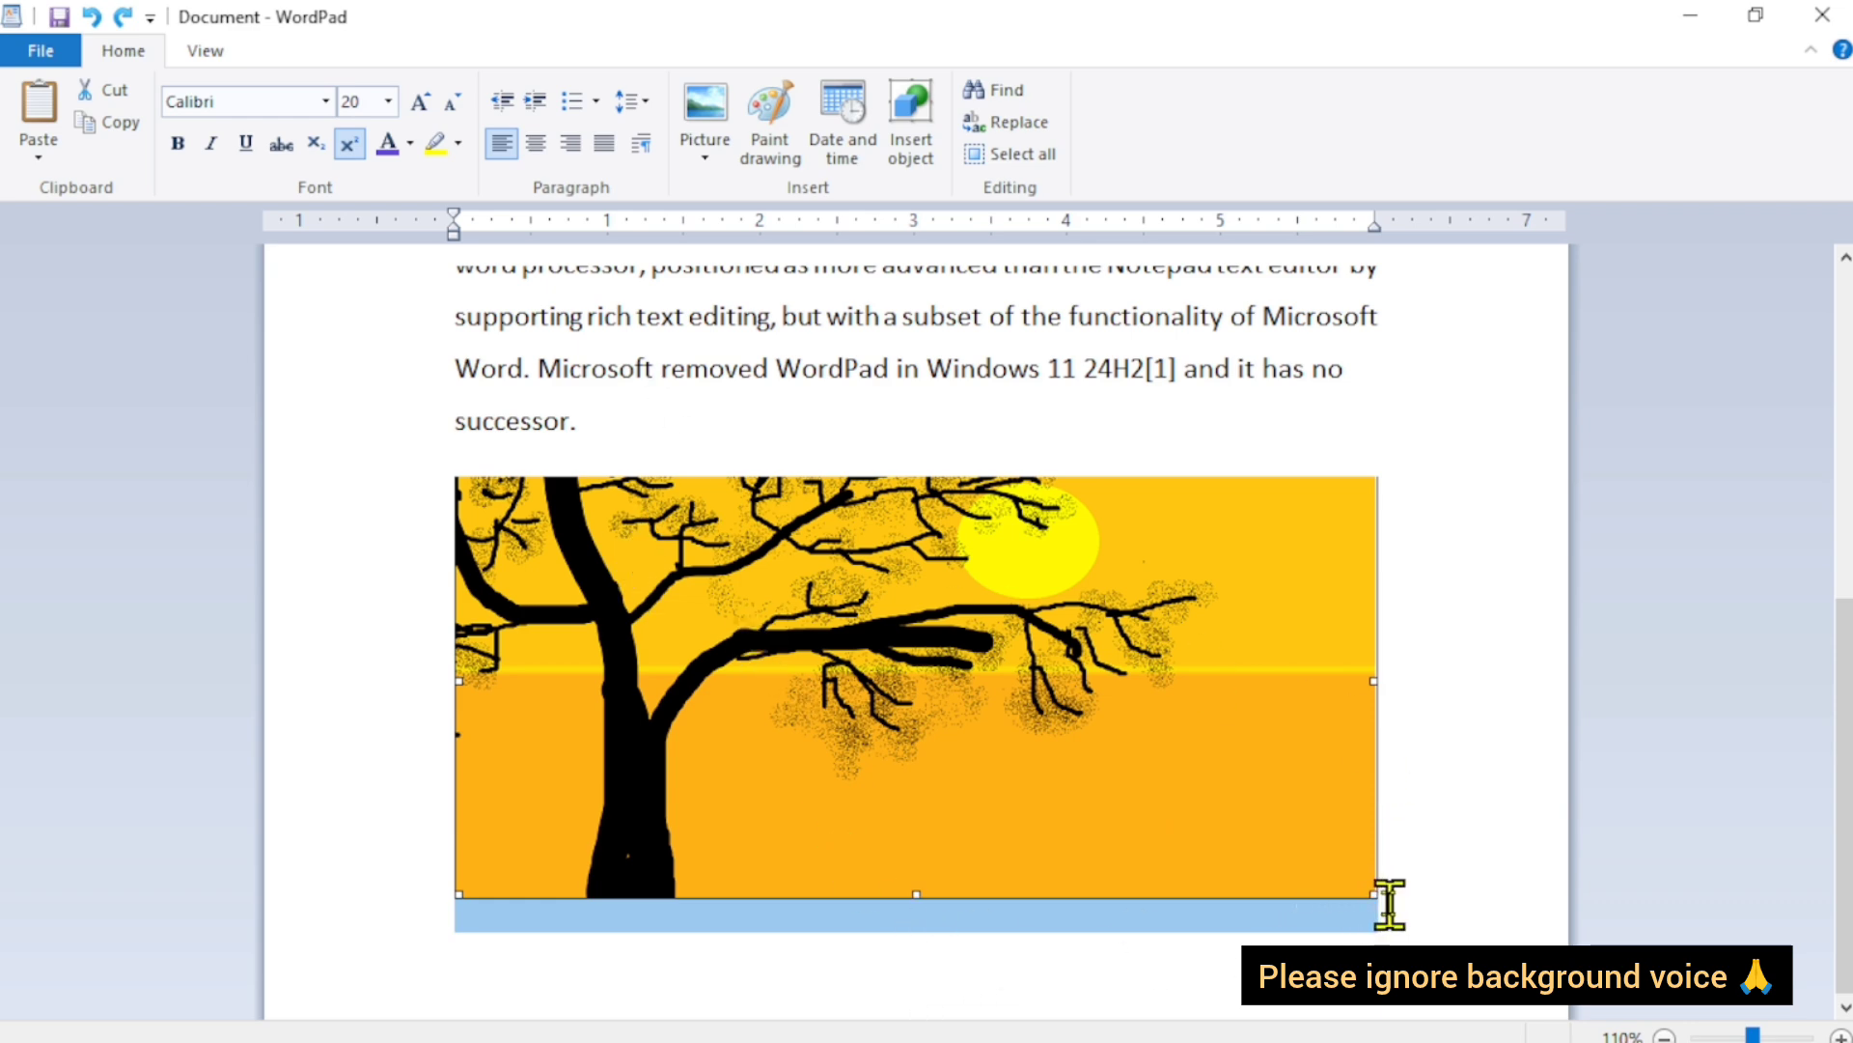
Insert the date below the tree picture in the "03 April 2025" format.
click(1103, 941)
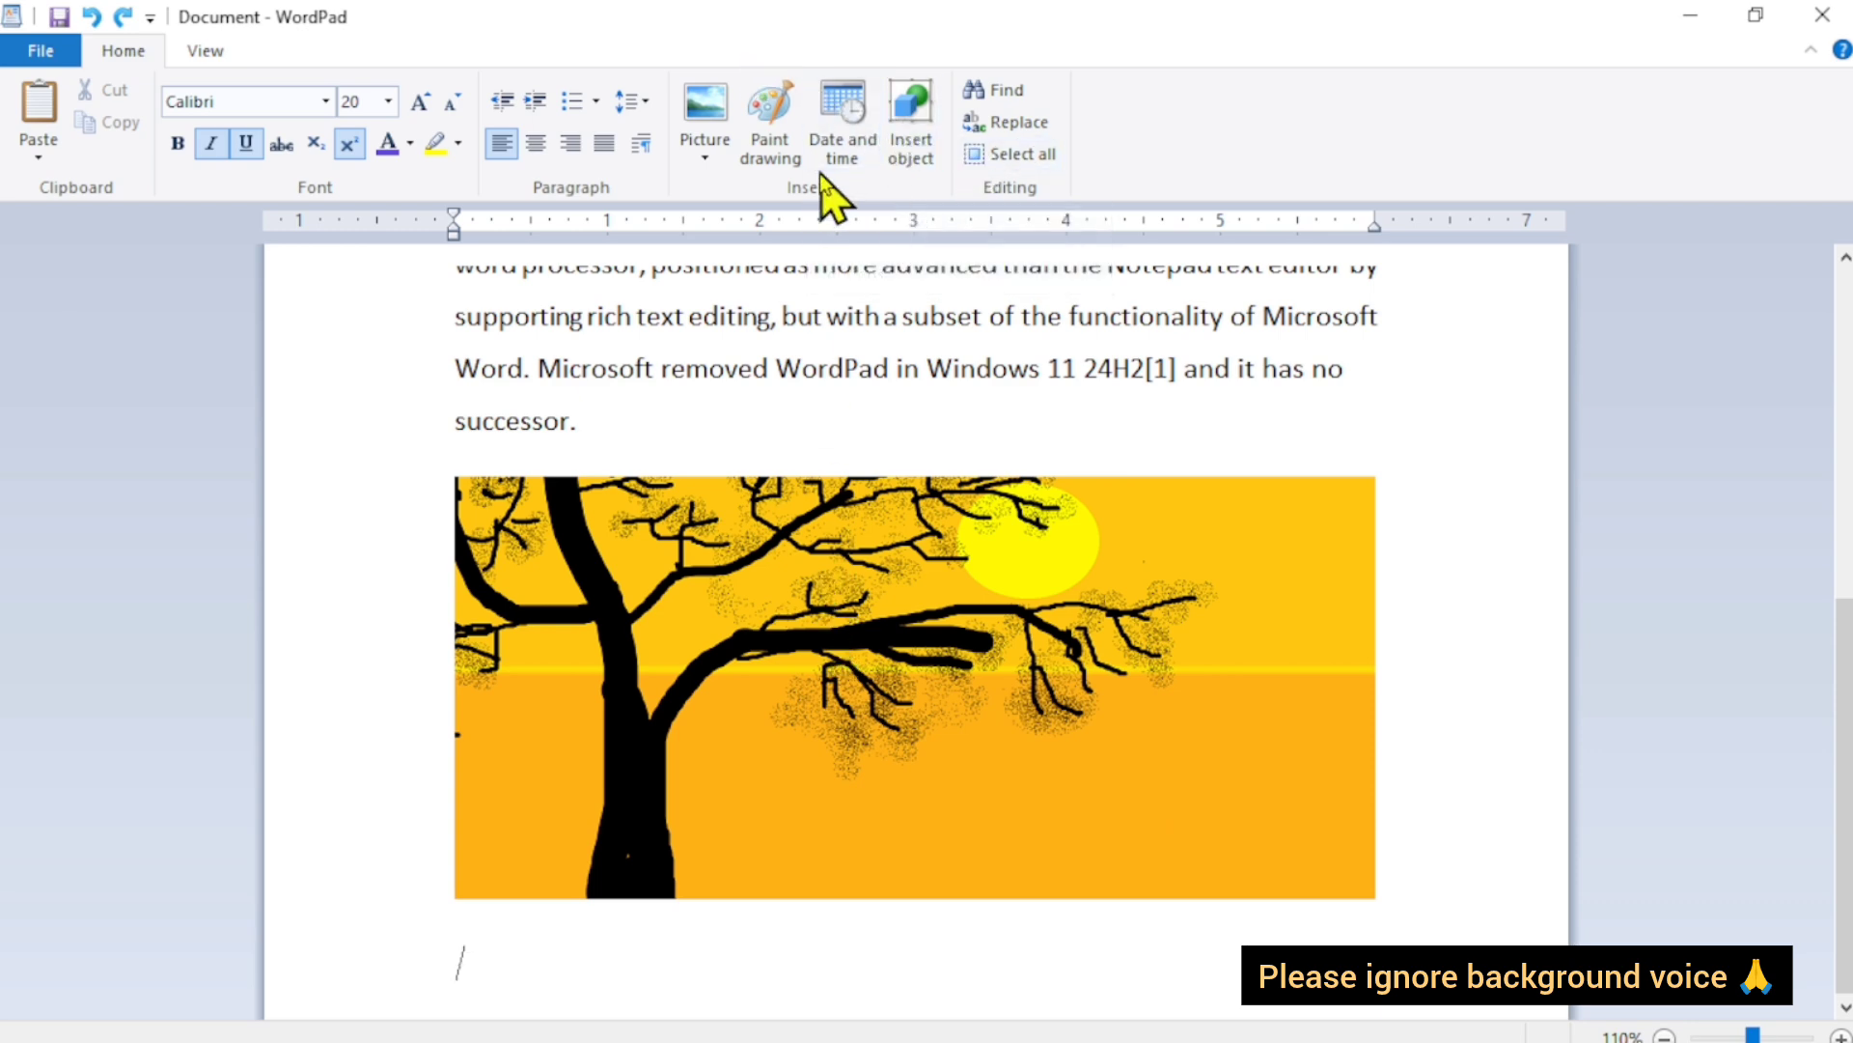
click(846, 158)
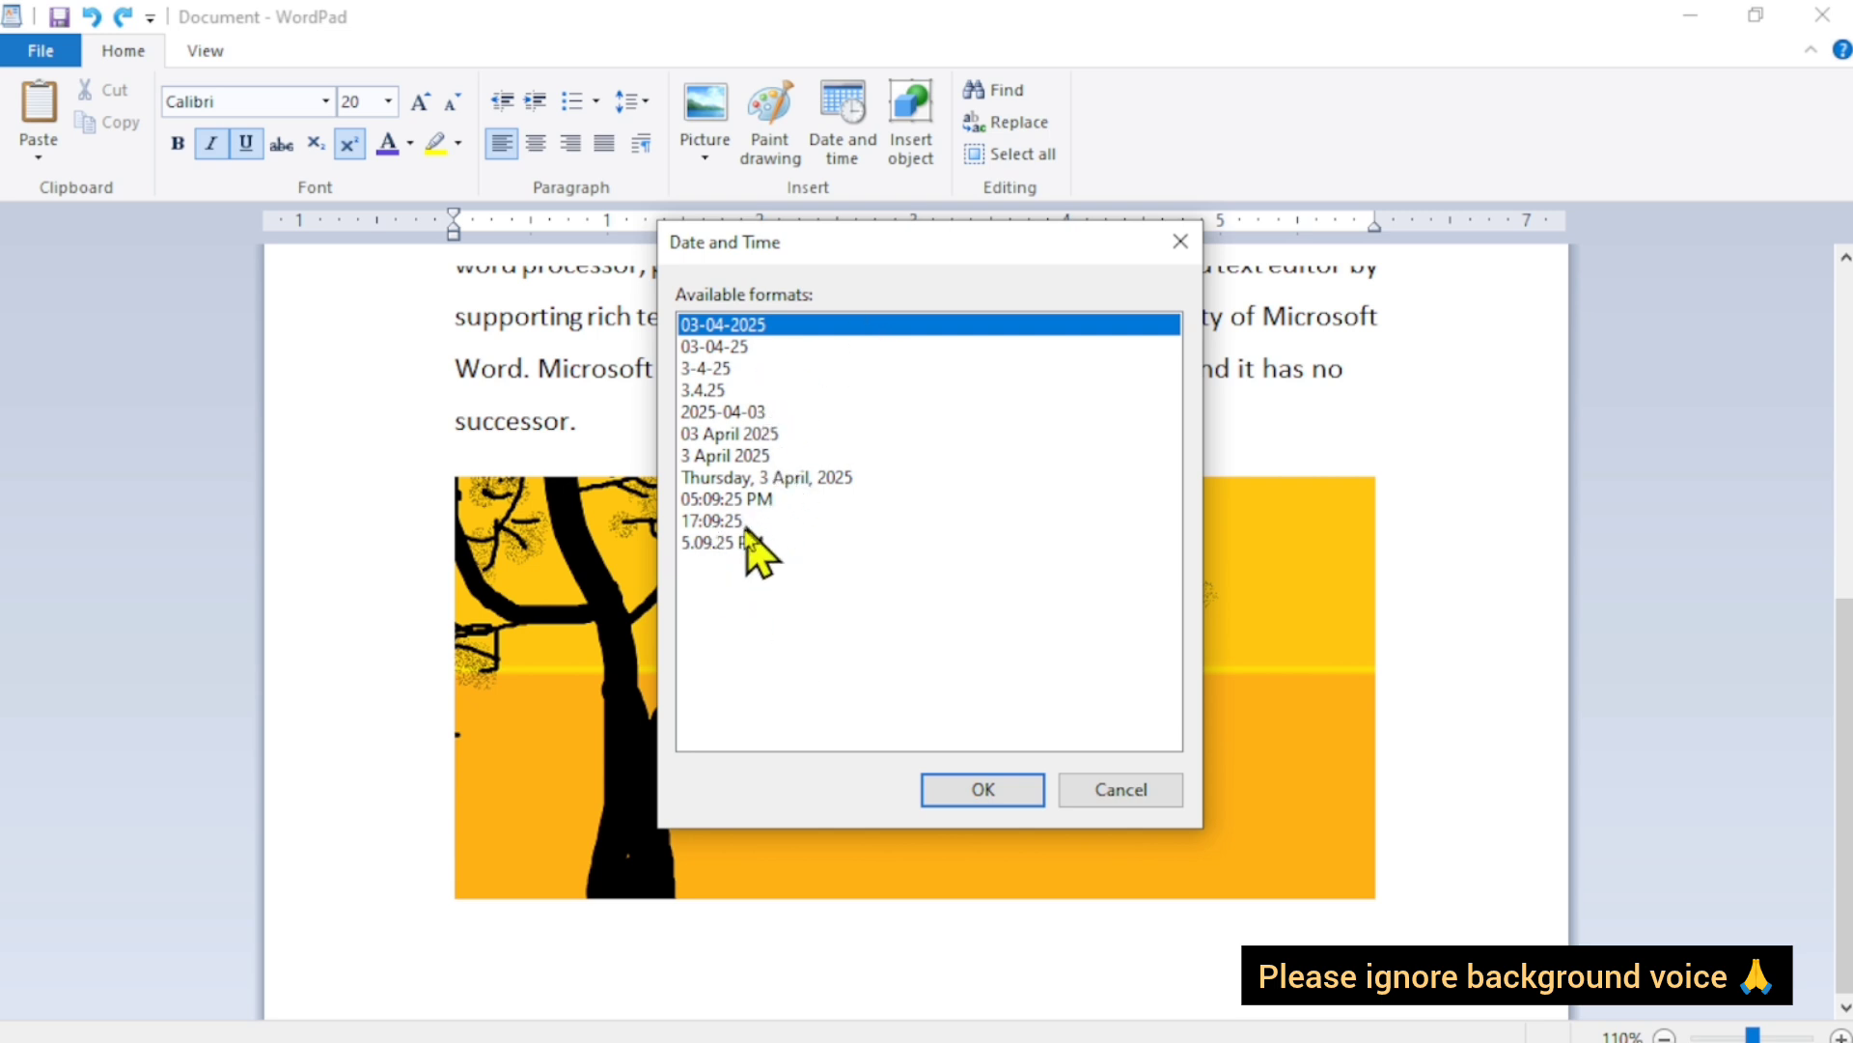
click(721, 437)
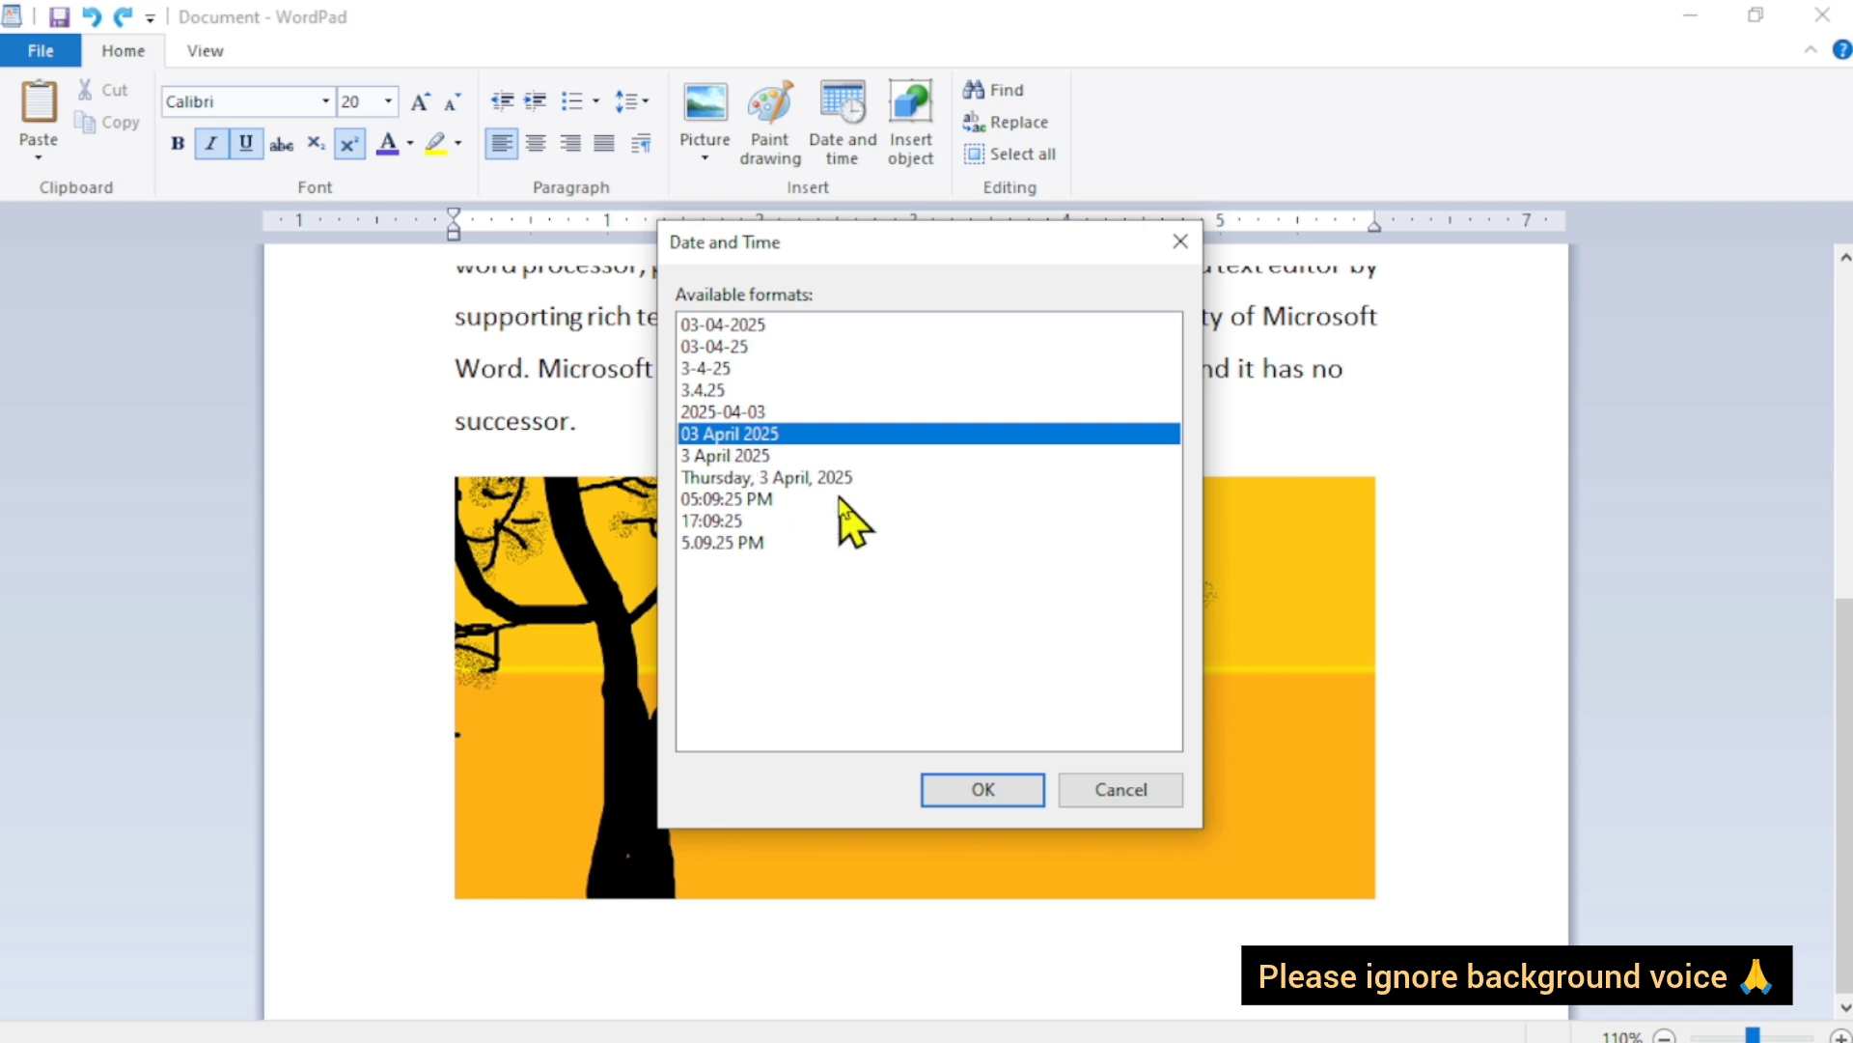
click(990, 792)
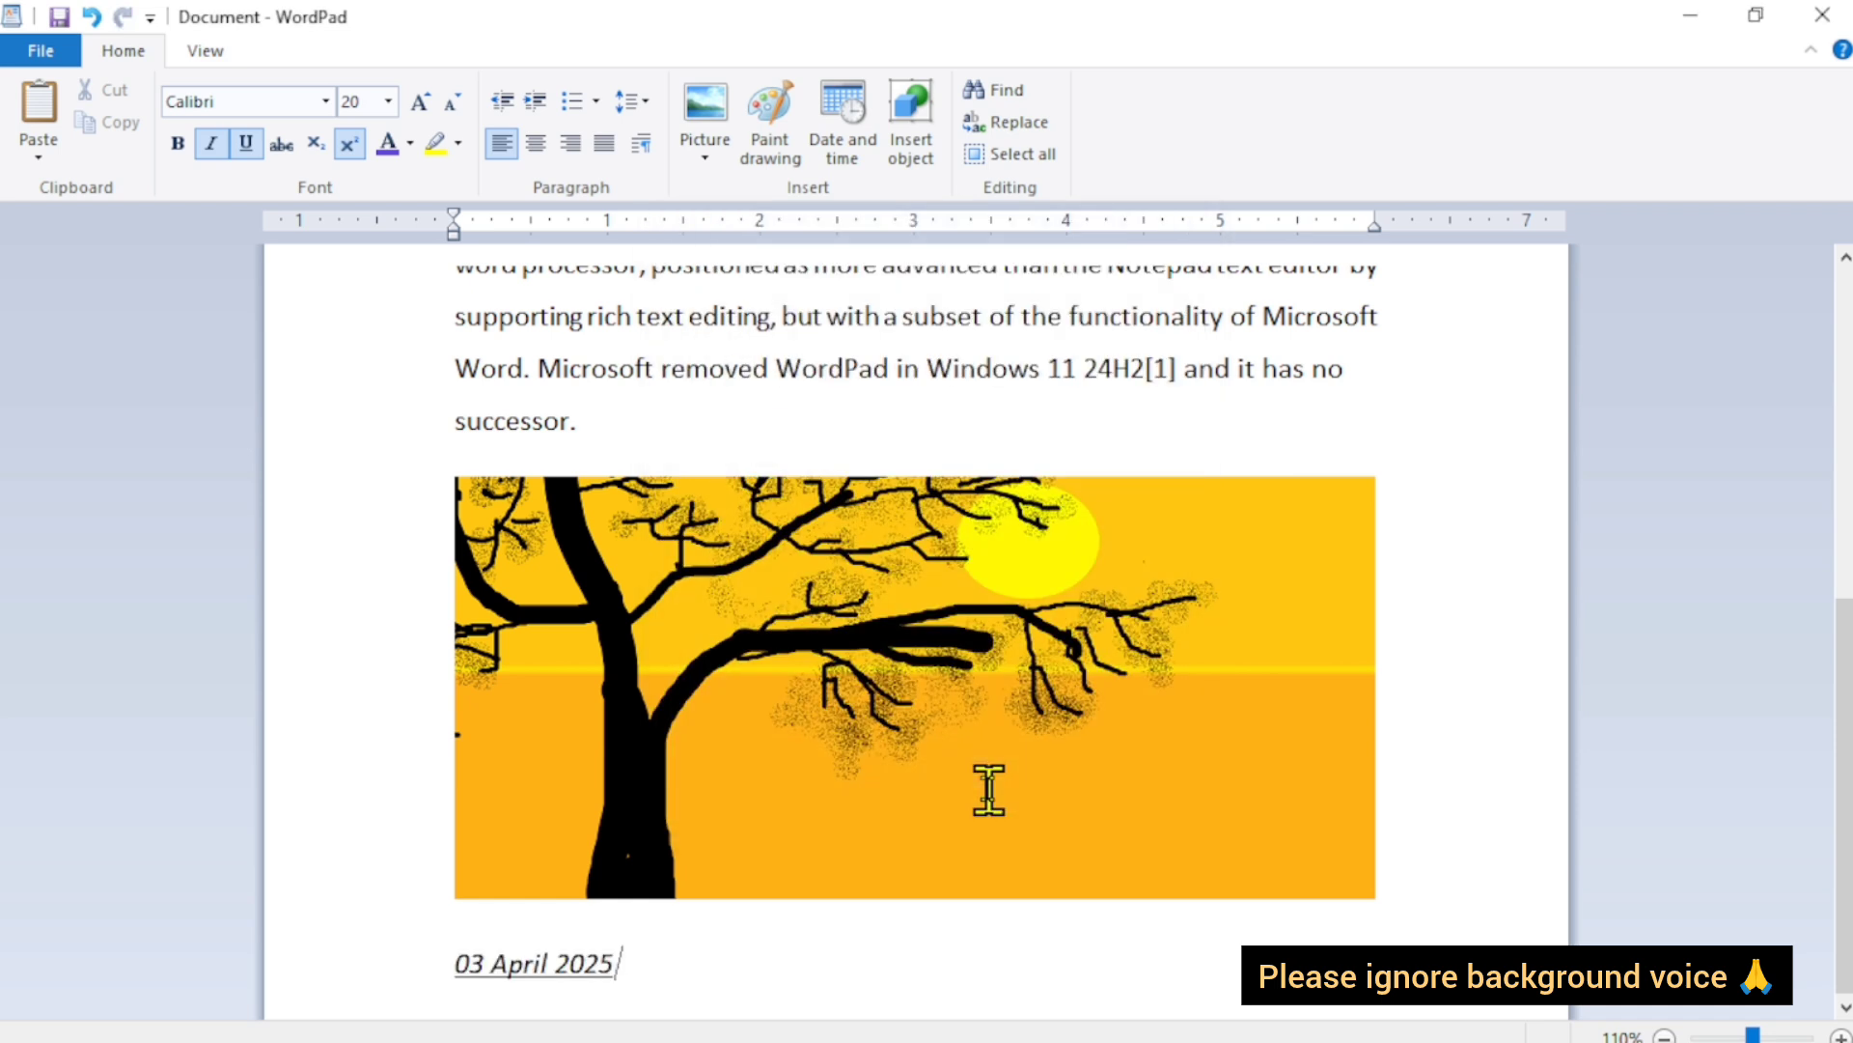
drag(623, 964, 425, 965)
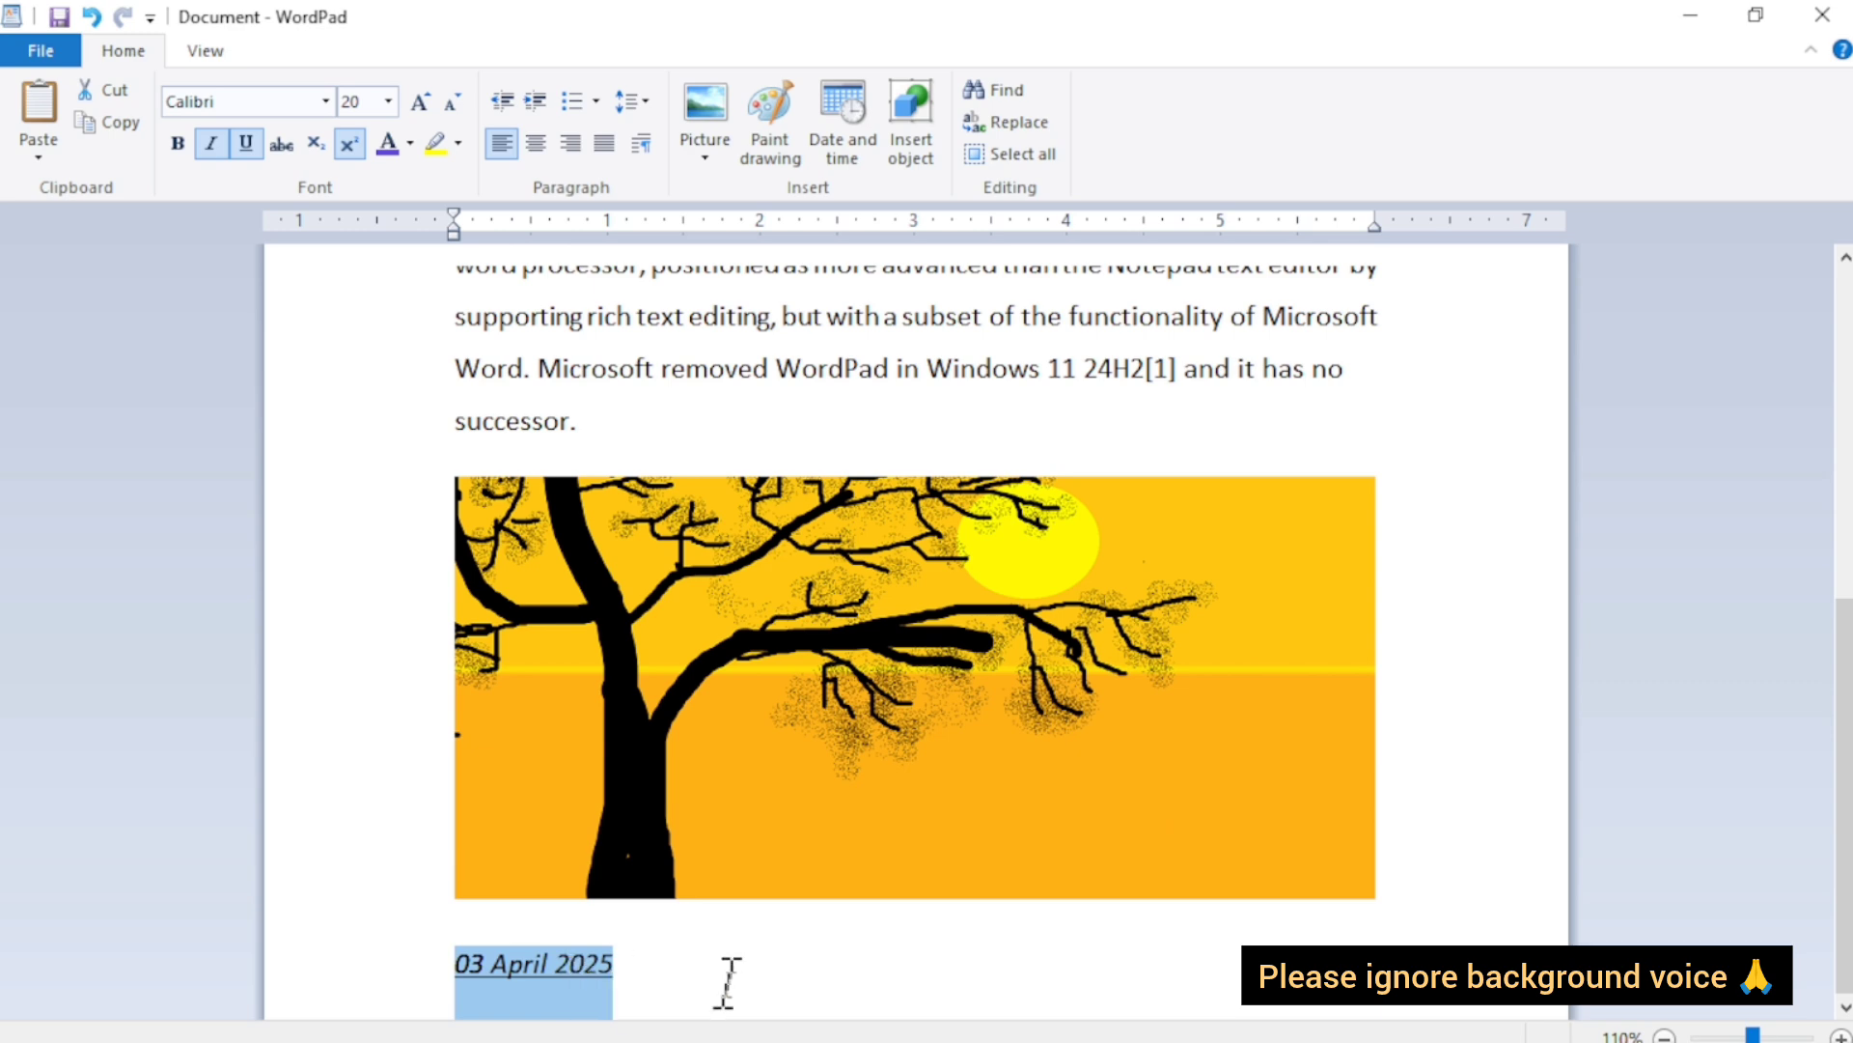
scroll(772, 637, up, 8)
click(518, 538)
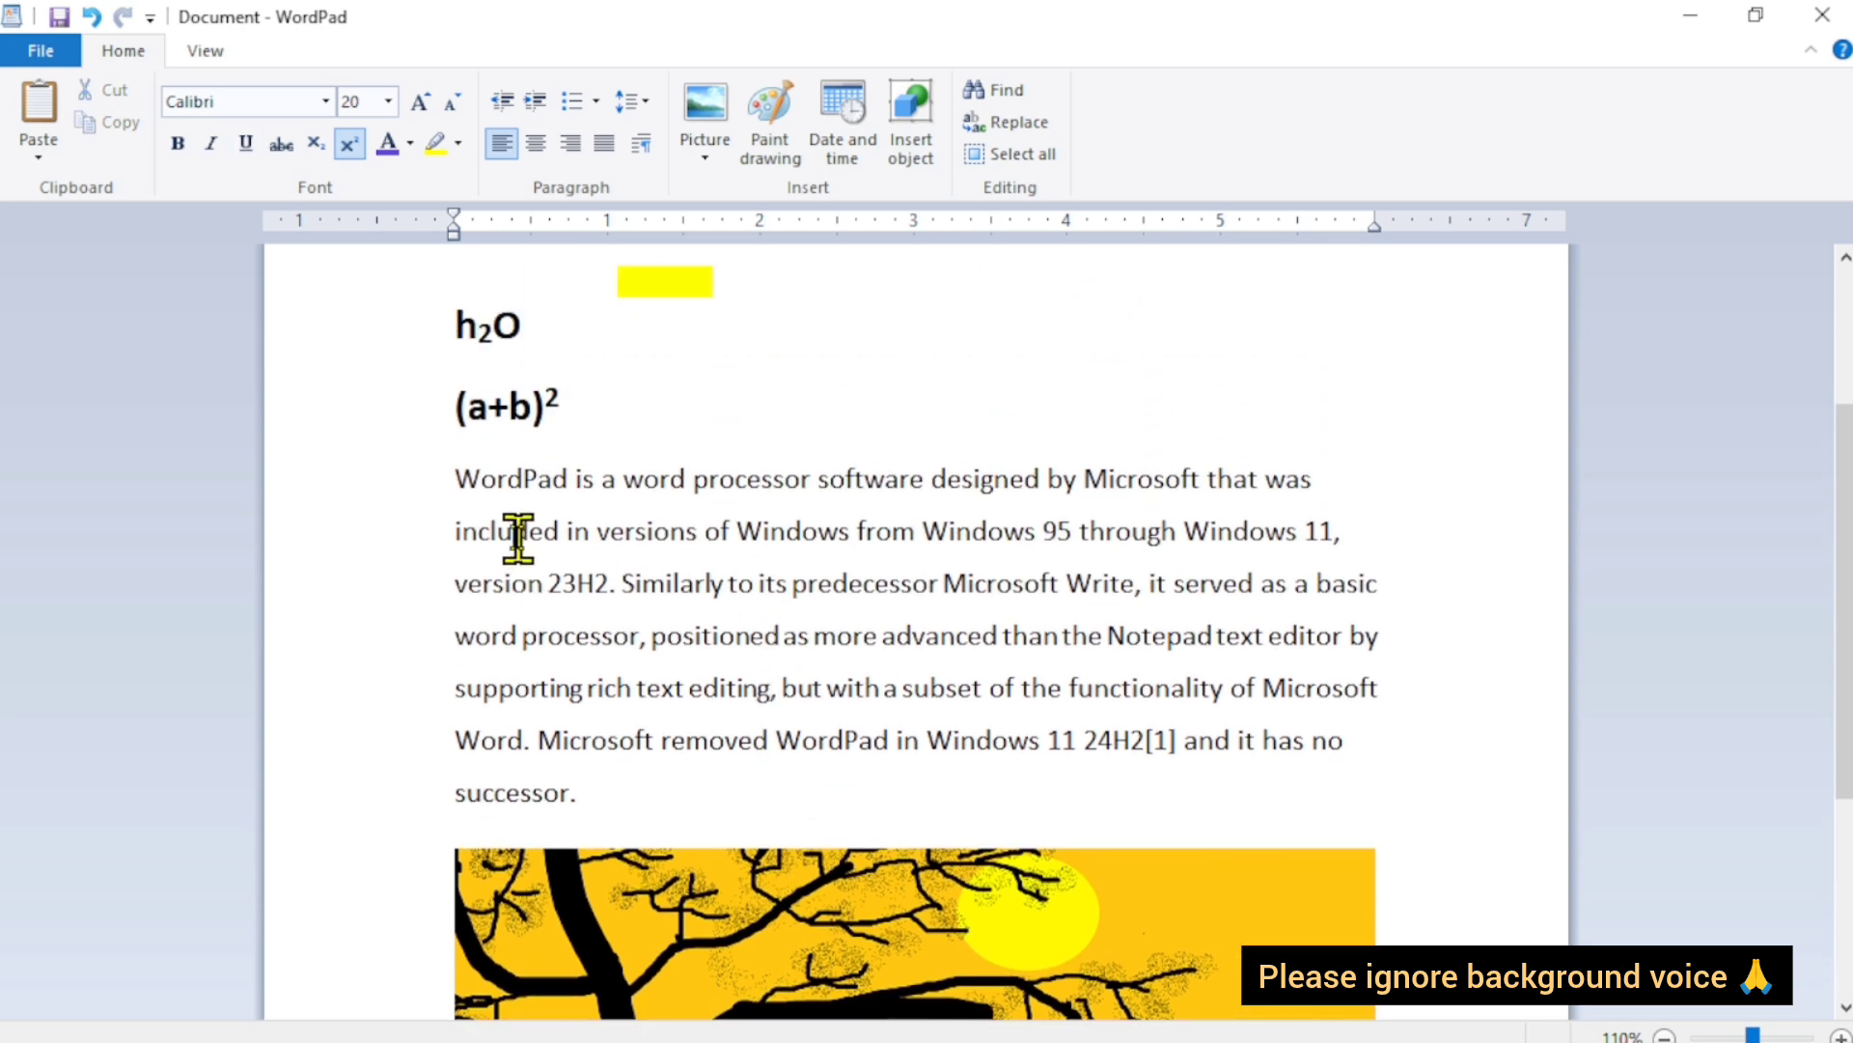
drag(519, 538, 957, 657)
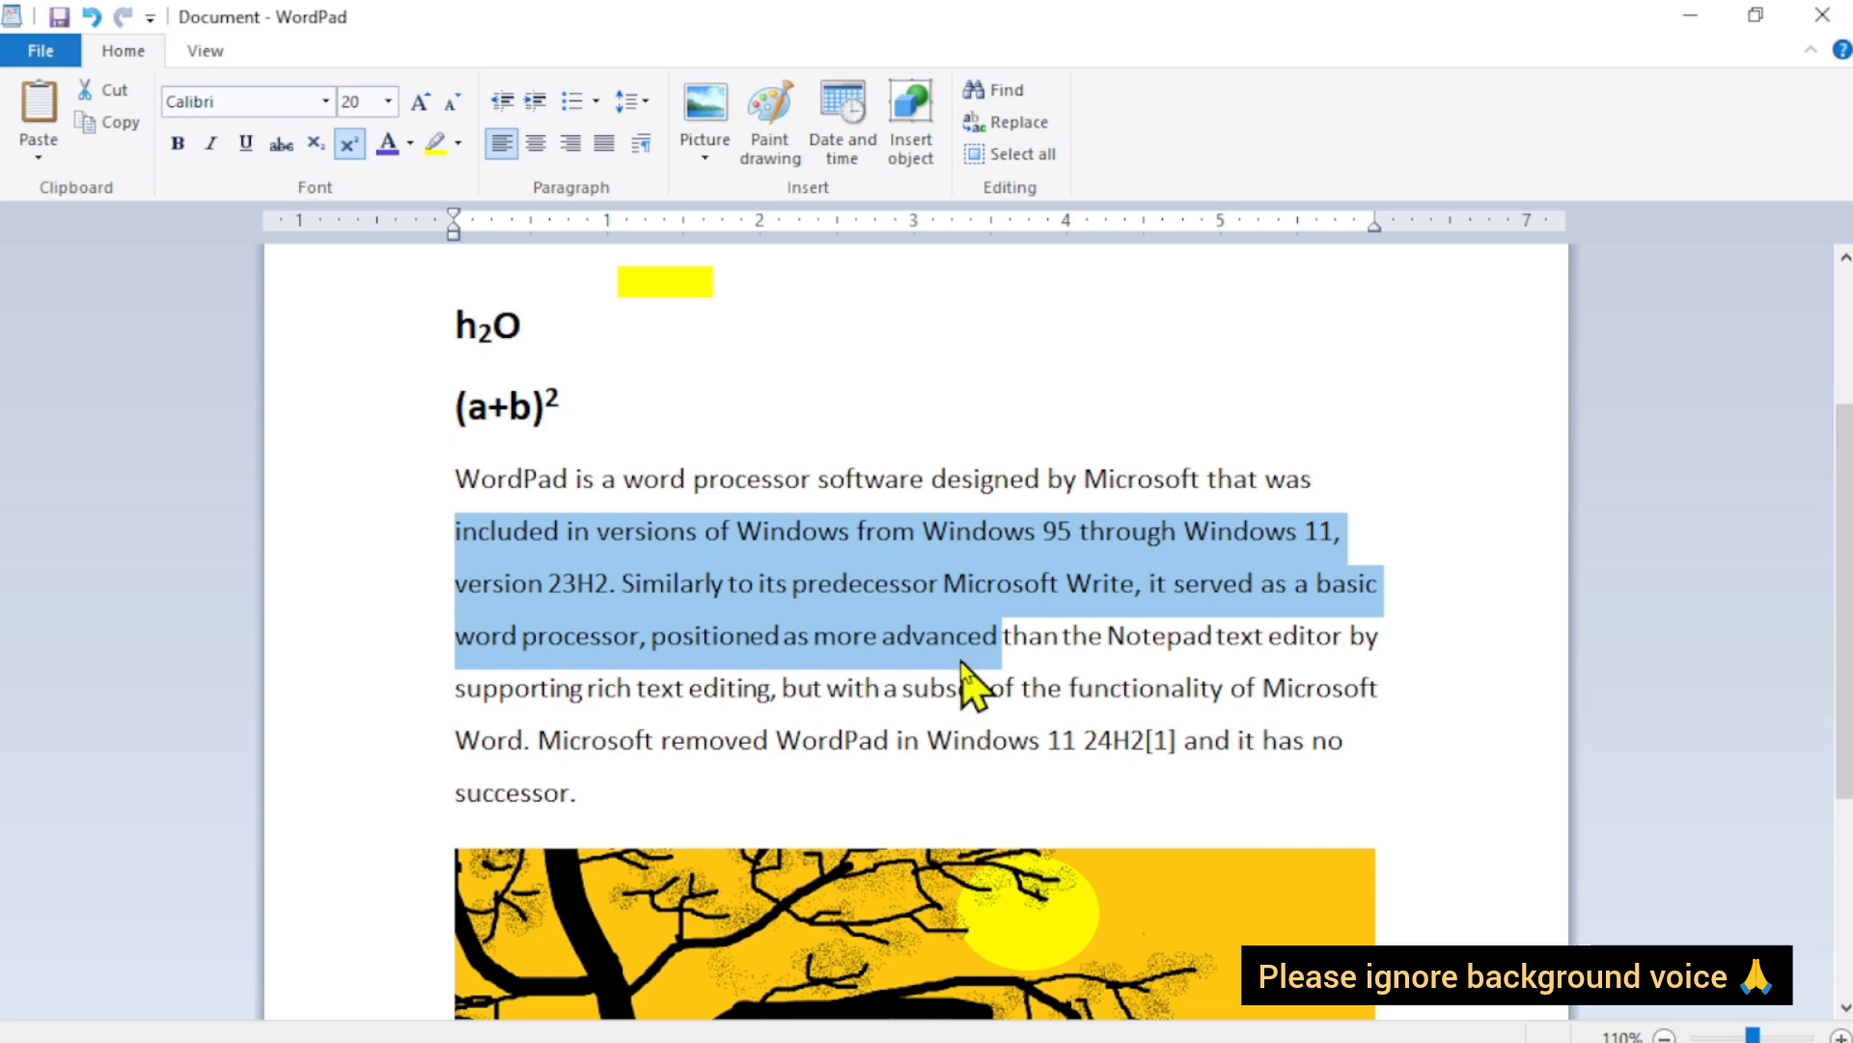
click(1092, 583)
scroll(952, 869, down, 1)
scroll(951, 869, down, 3)
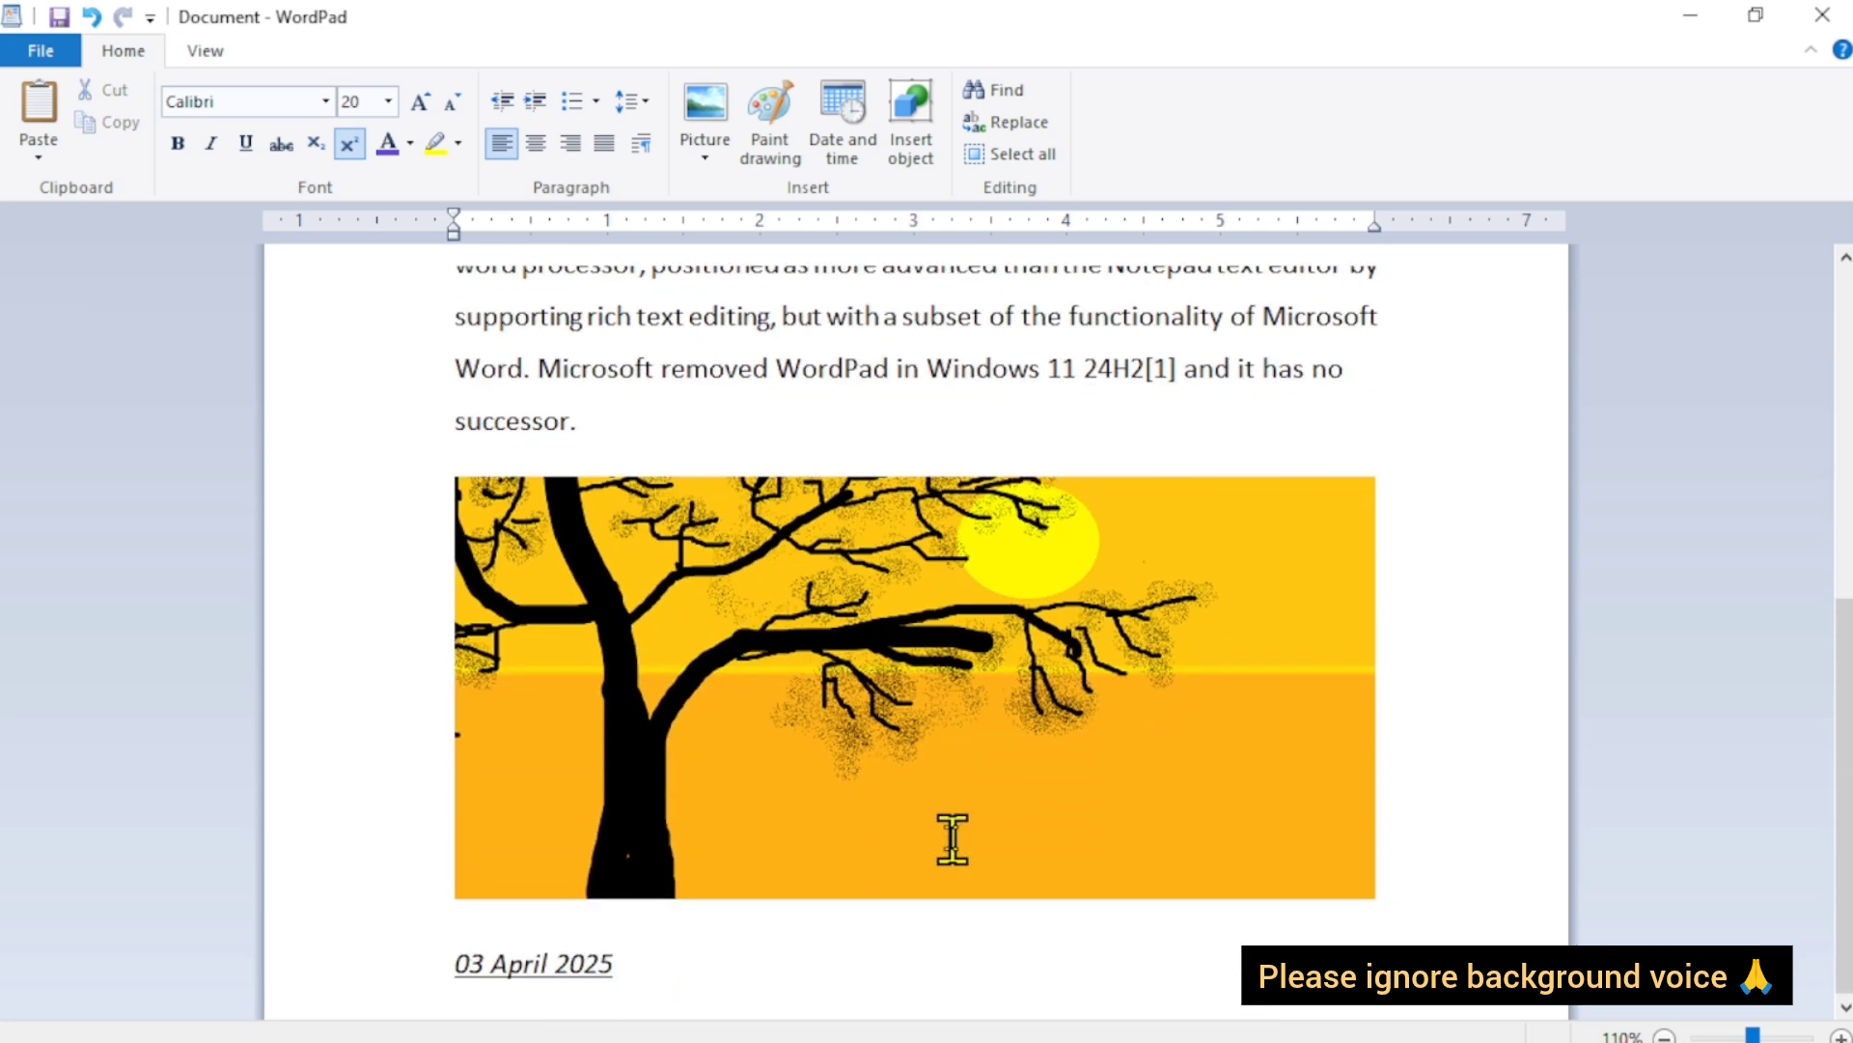
Search the document for the word "write" from the end of the date line, repeating the search through all matches.
click(973, 966)
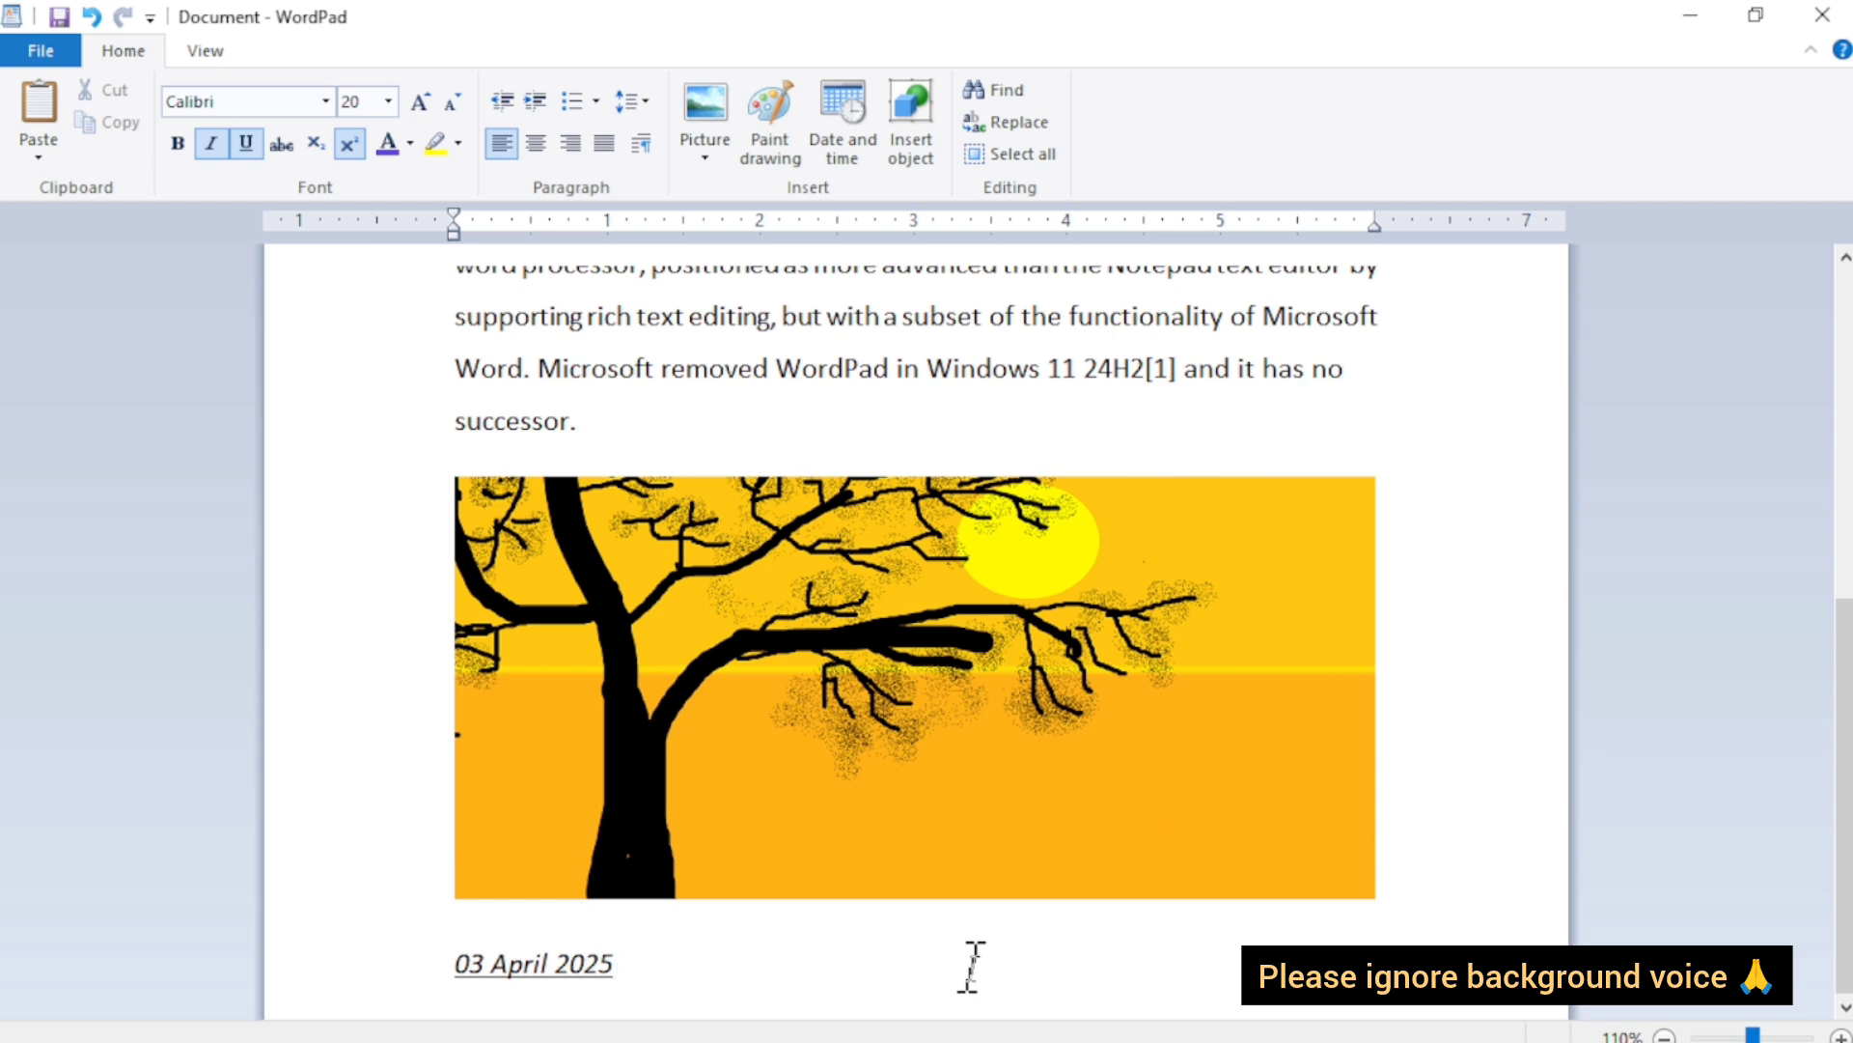
key(ctrl+f)
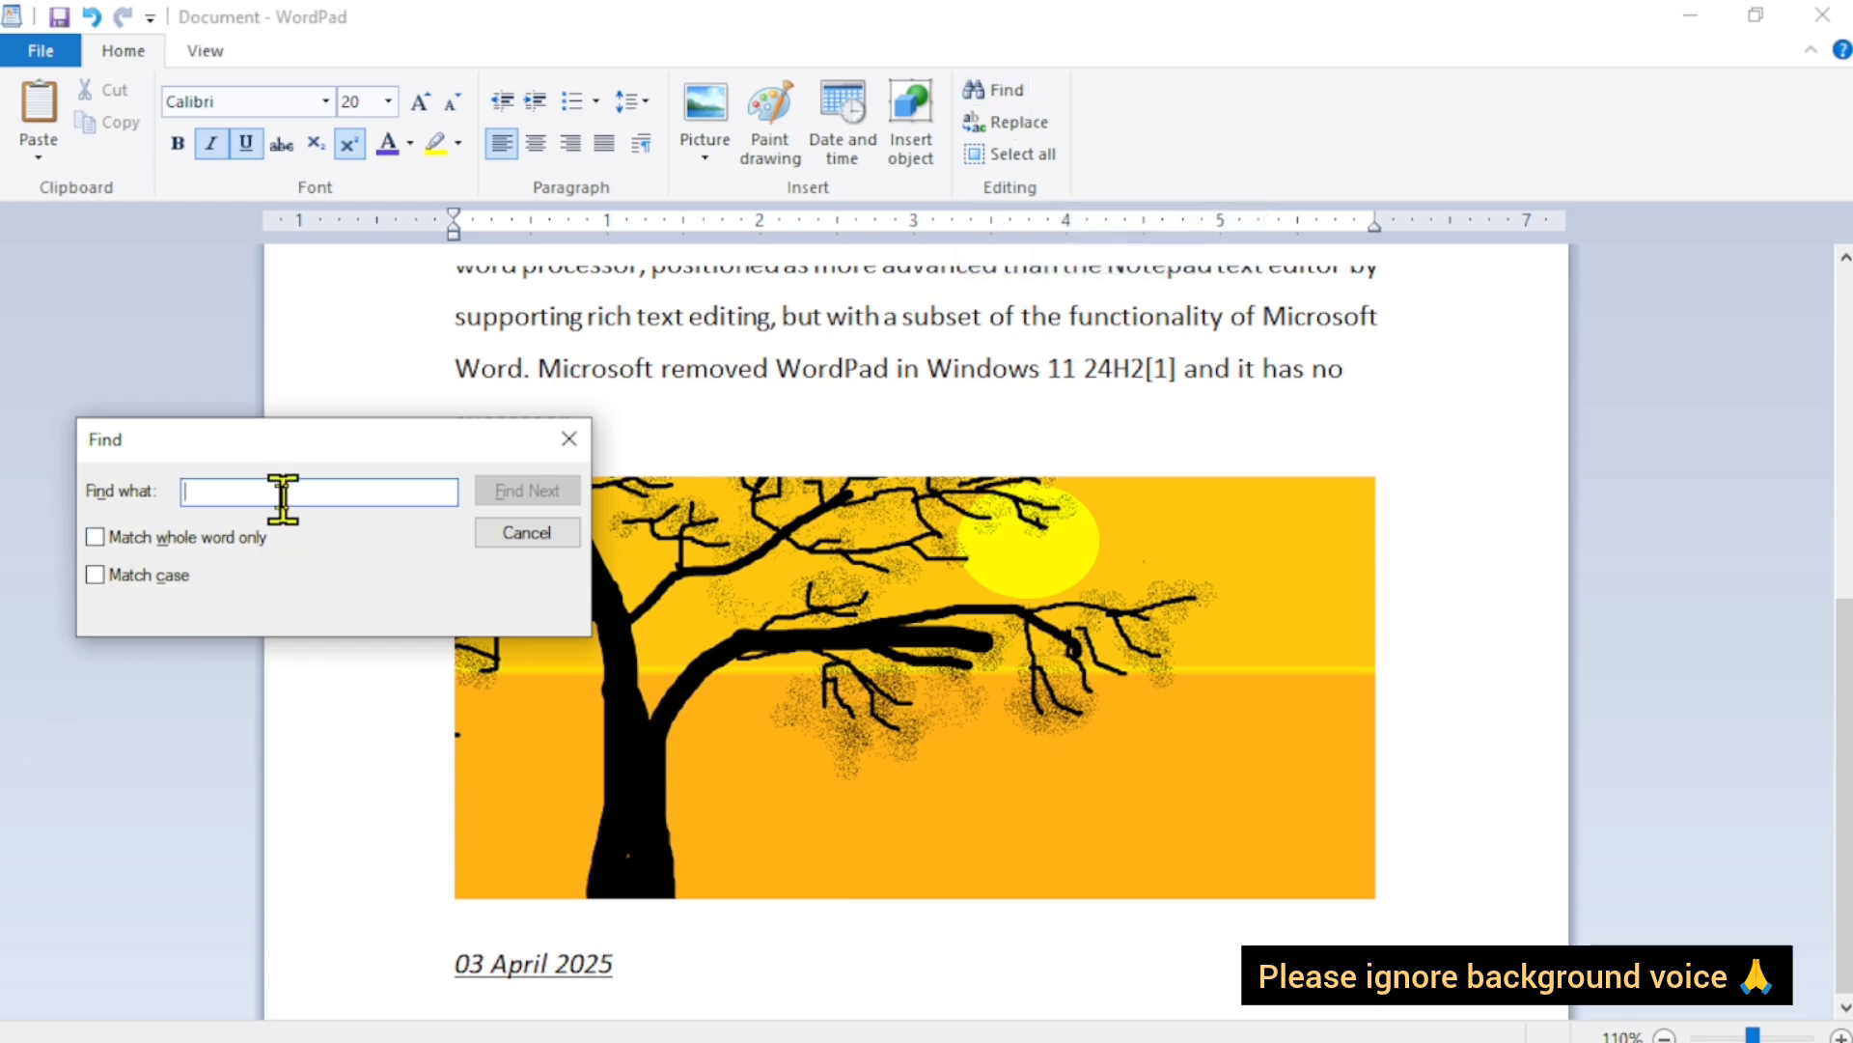
text(write)
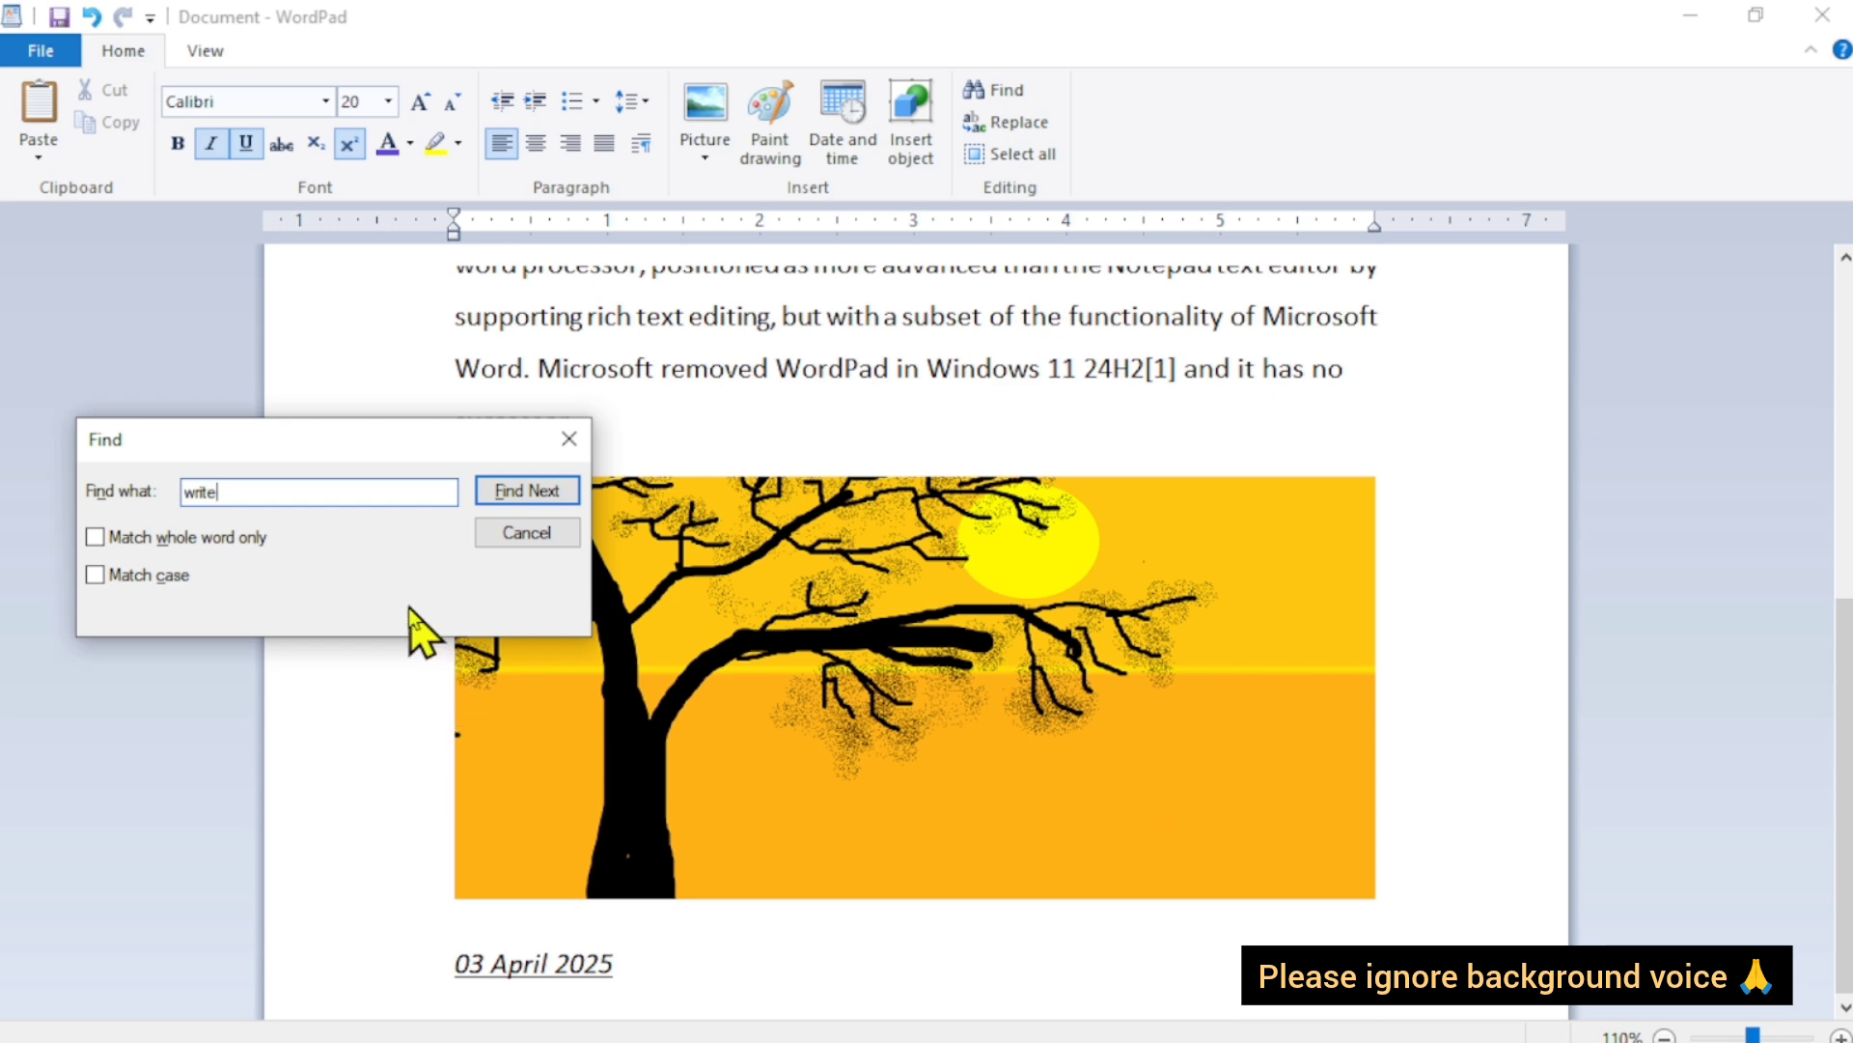
click(526, 491)
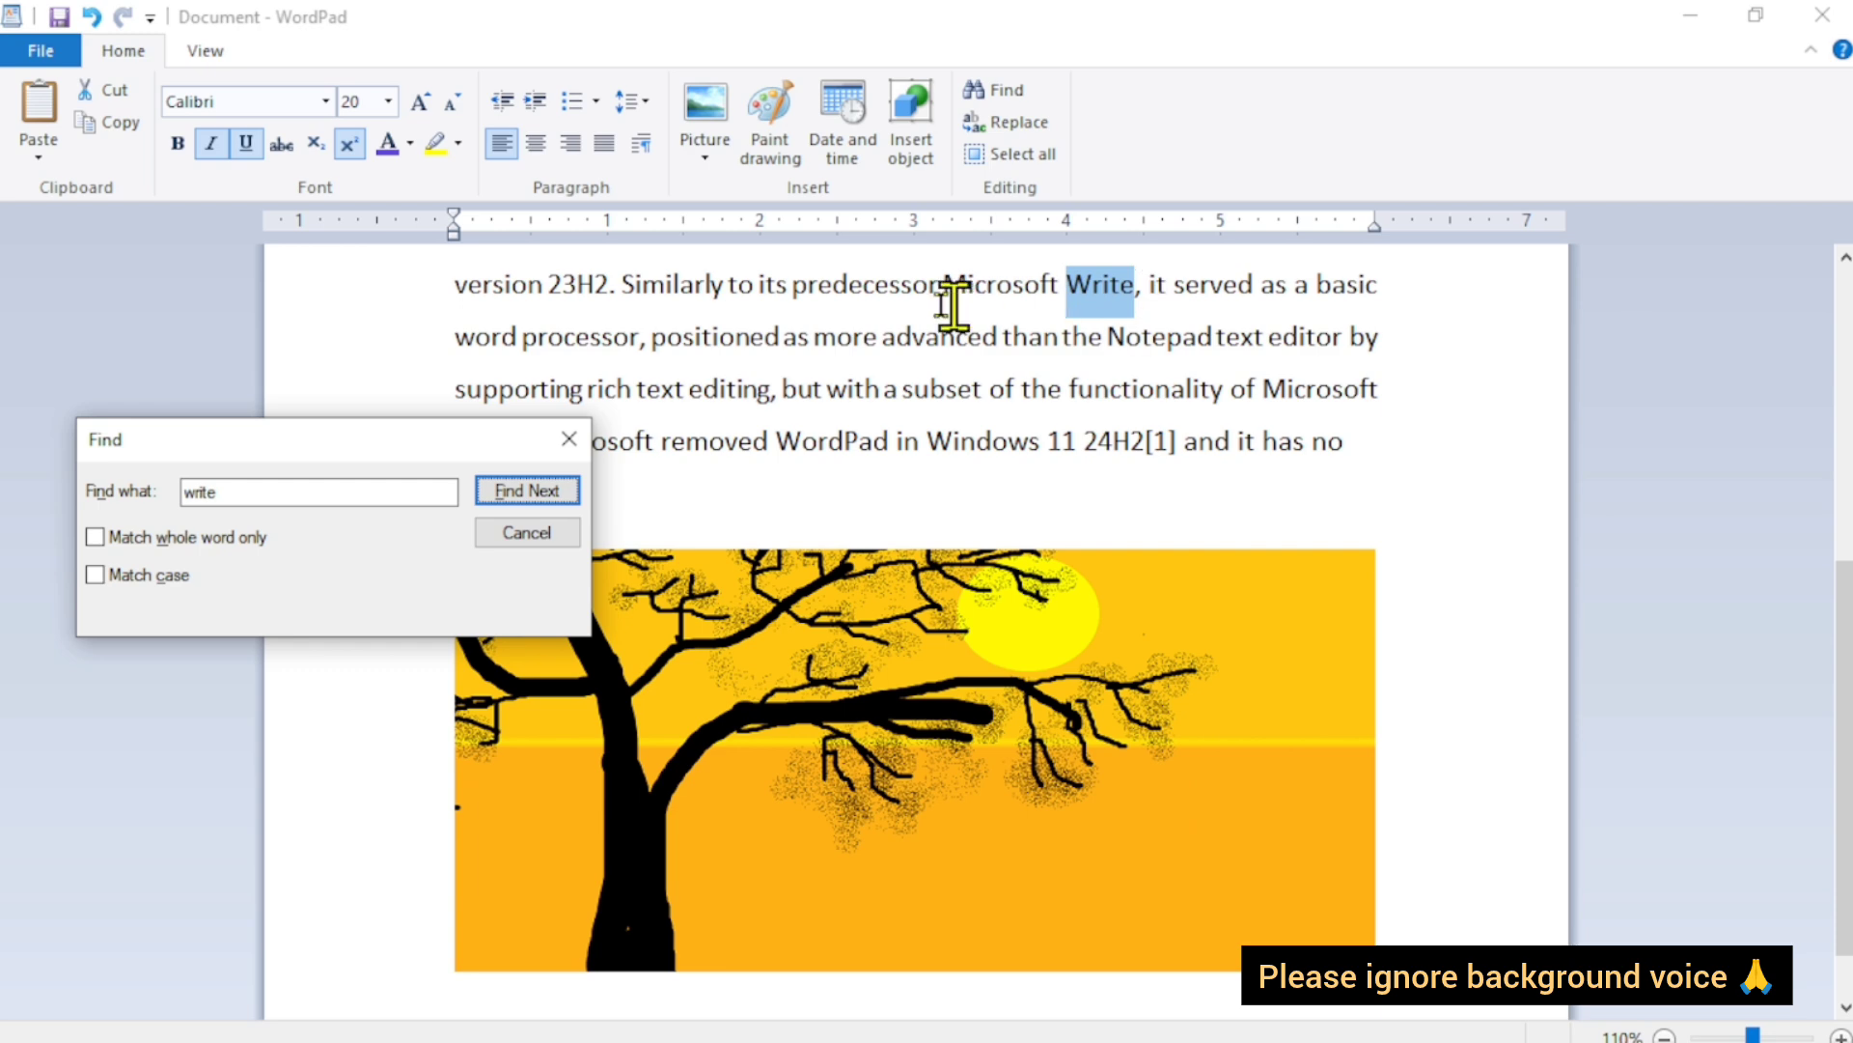
click(558, 490)
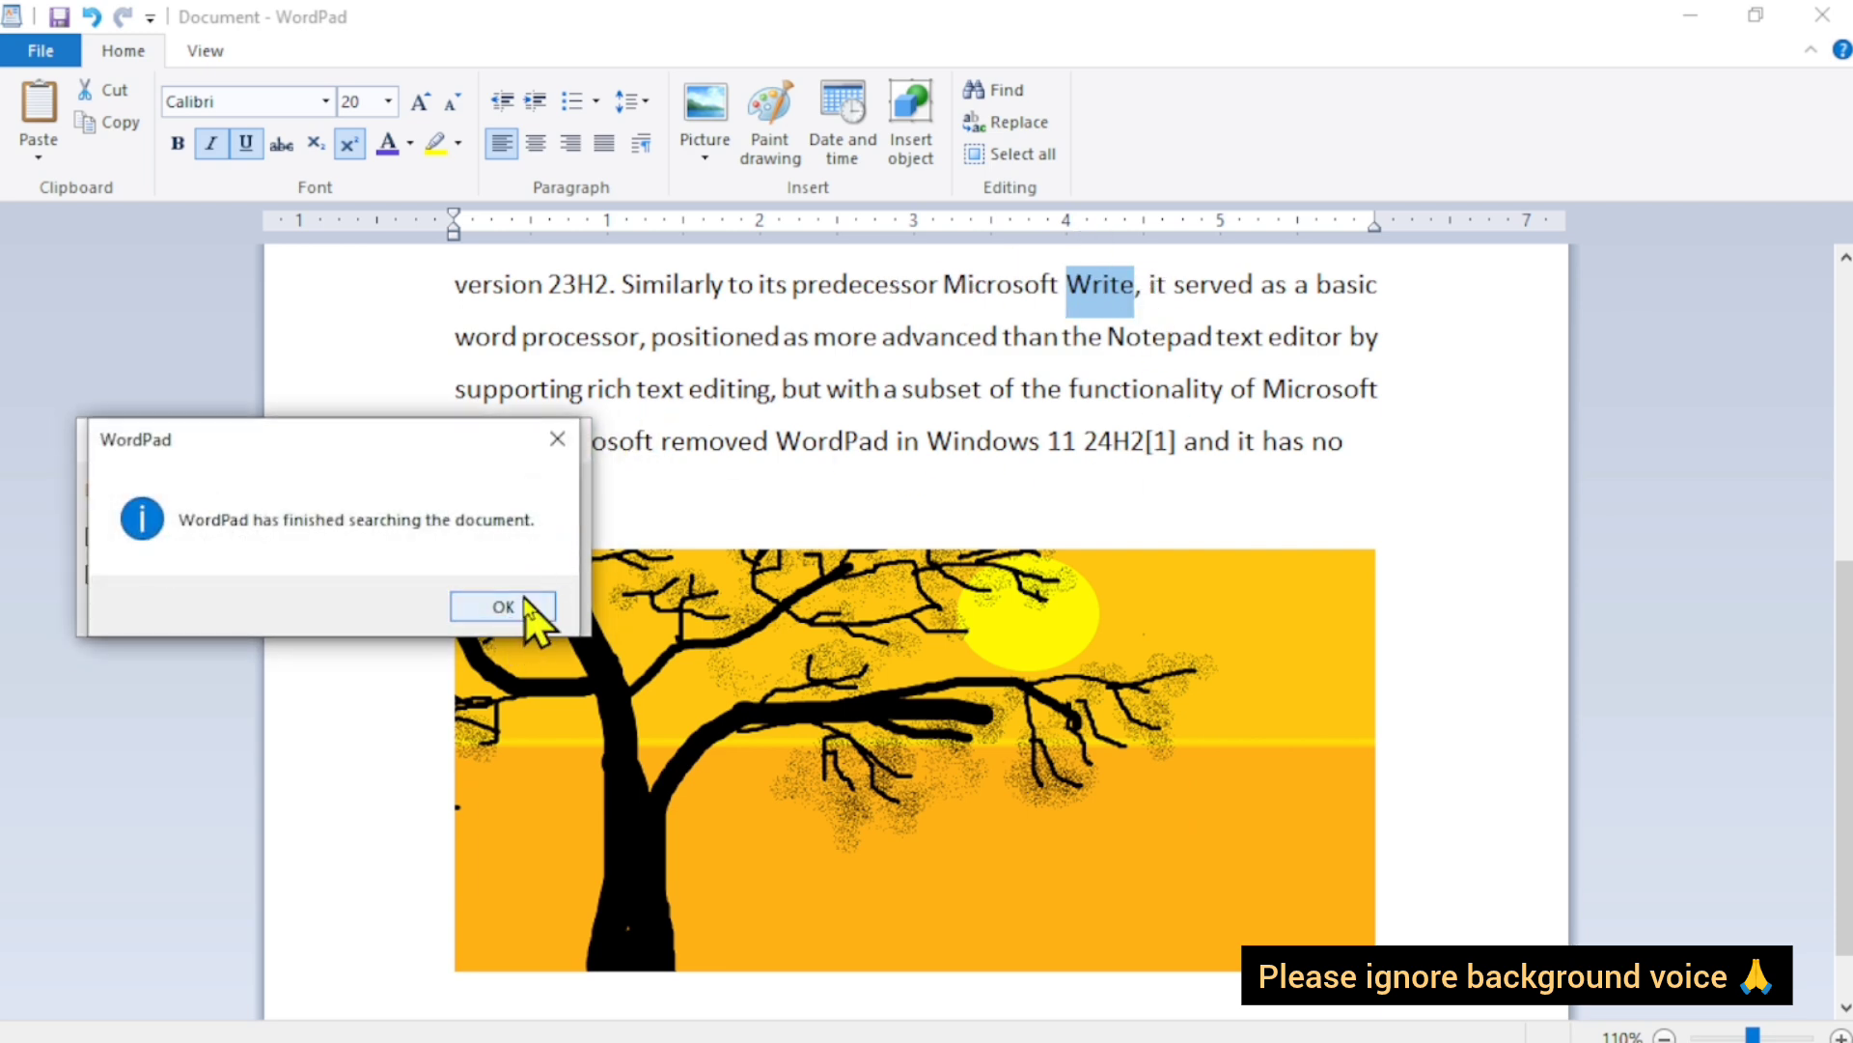
click(529, 609)
click(527, 497)
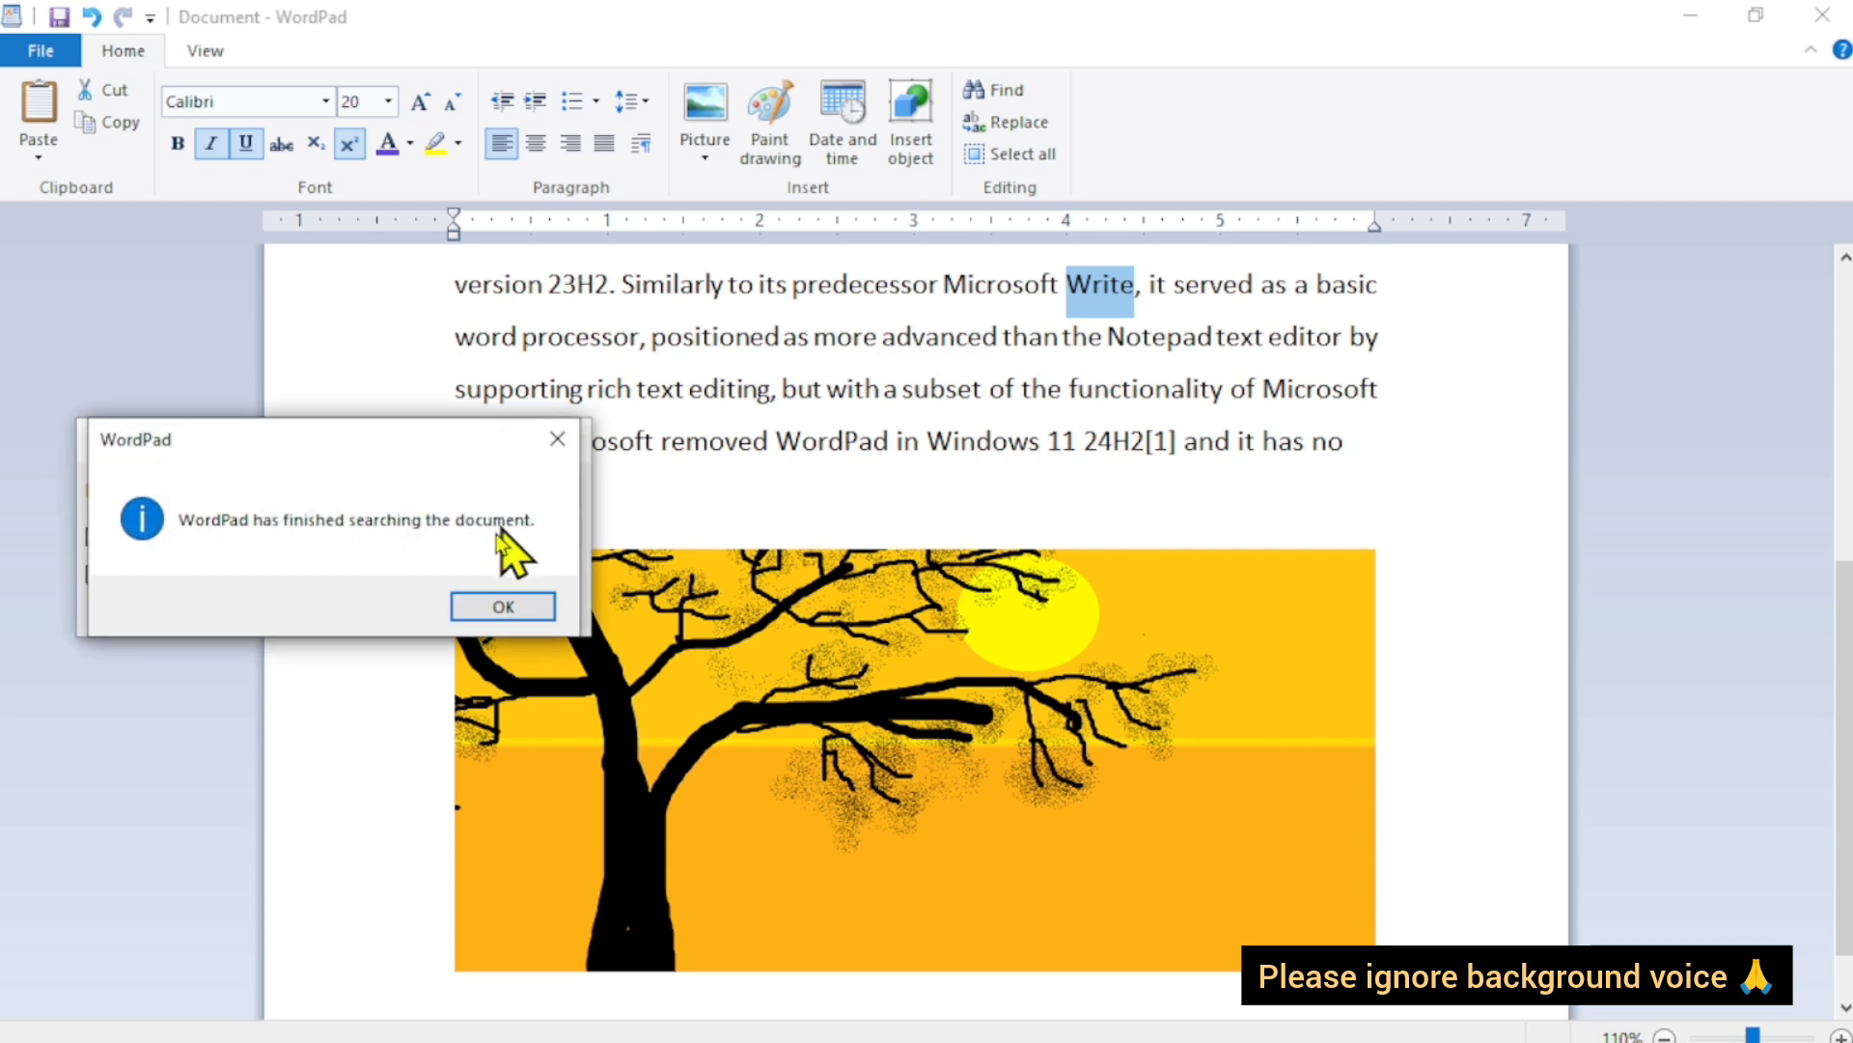
click(512, 608)
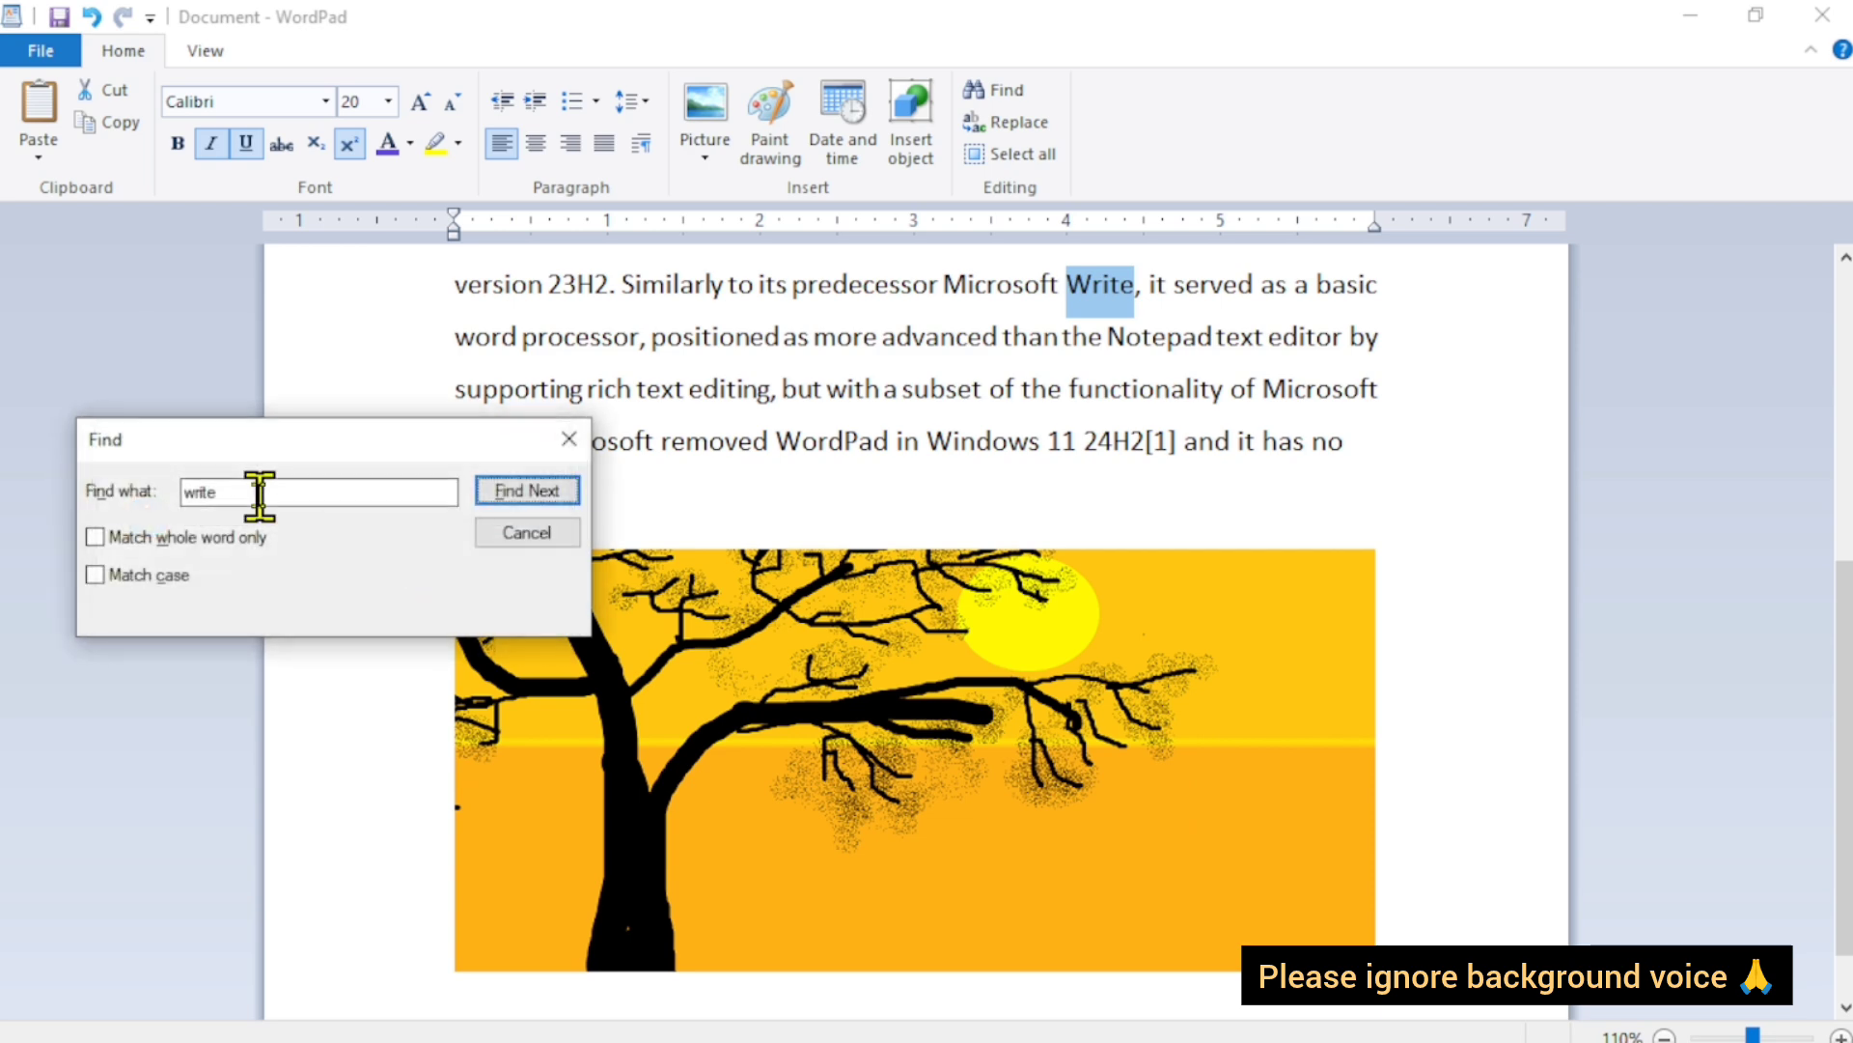
Search the document for "the", step through its occurrences, and close the search.
key(BackSpace)
text(the)
click(543, 491)
click(547, 494)
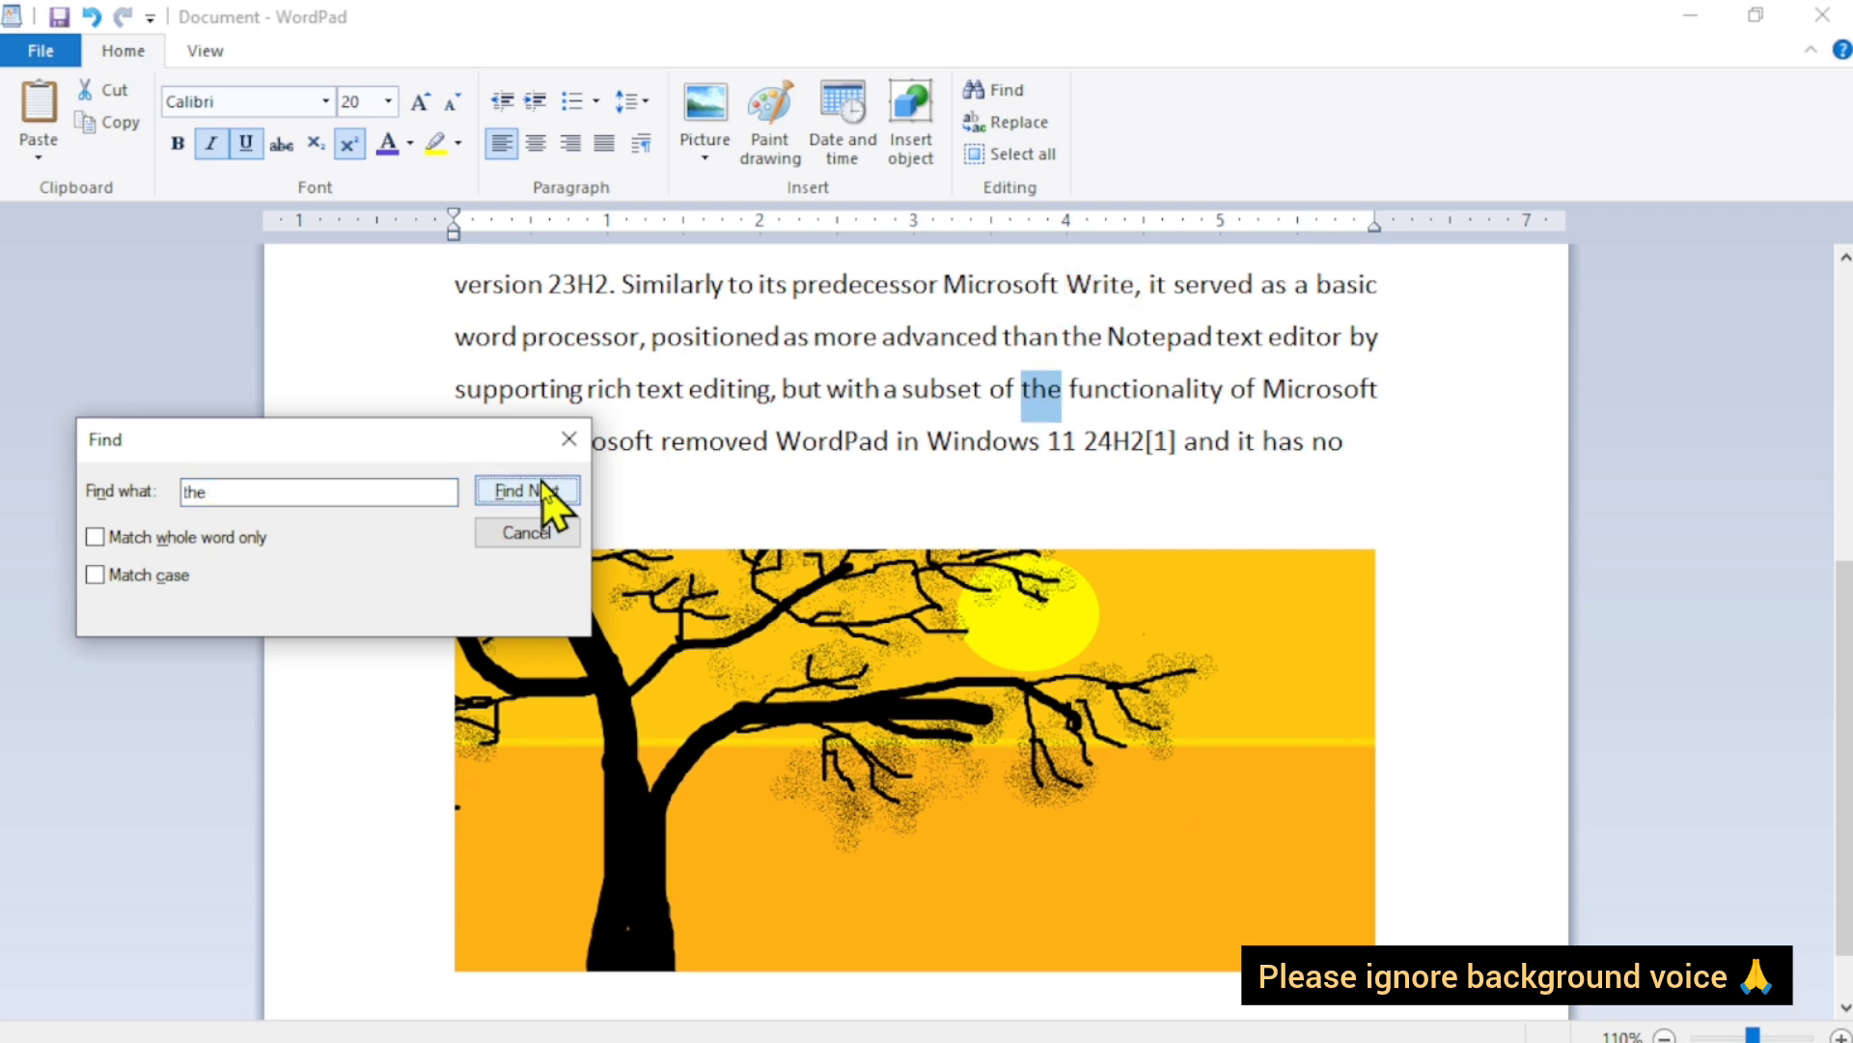
click(547, 495)
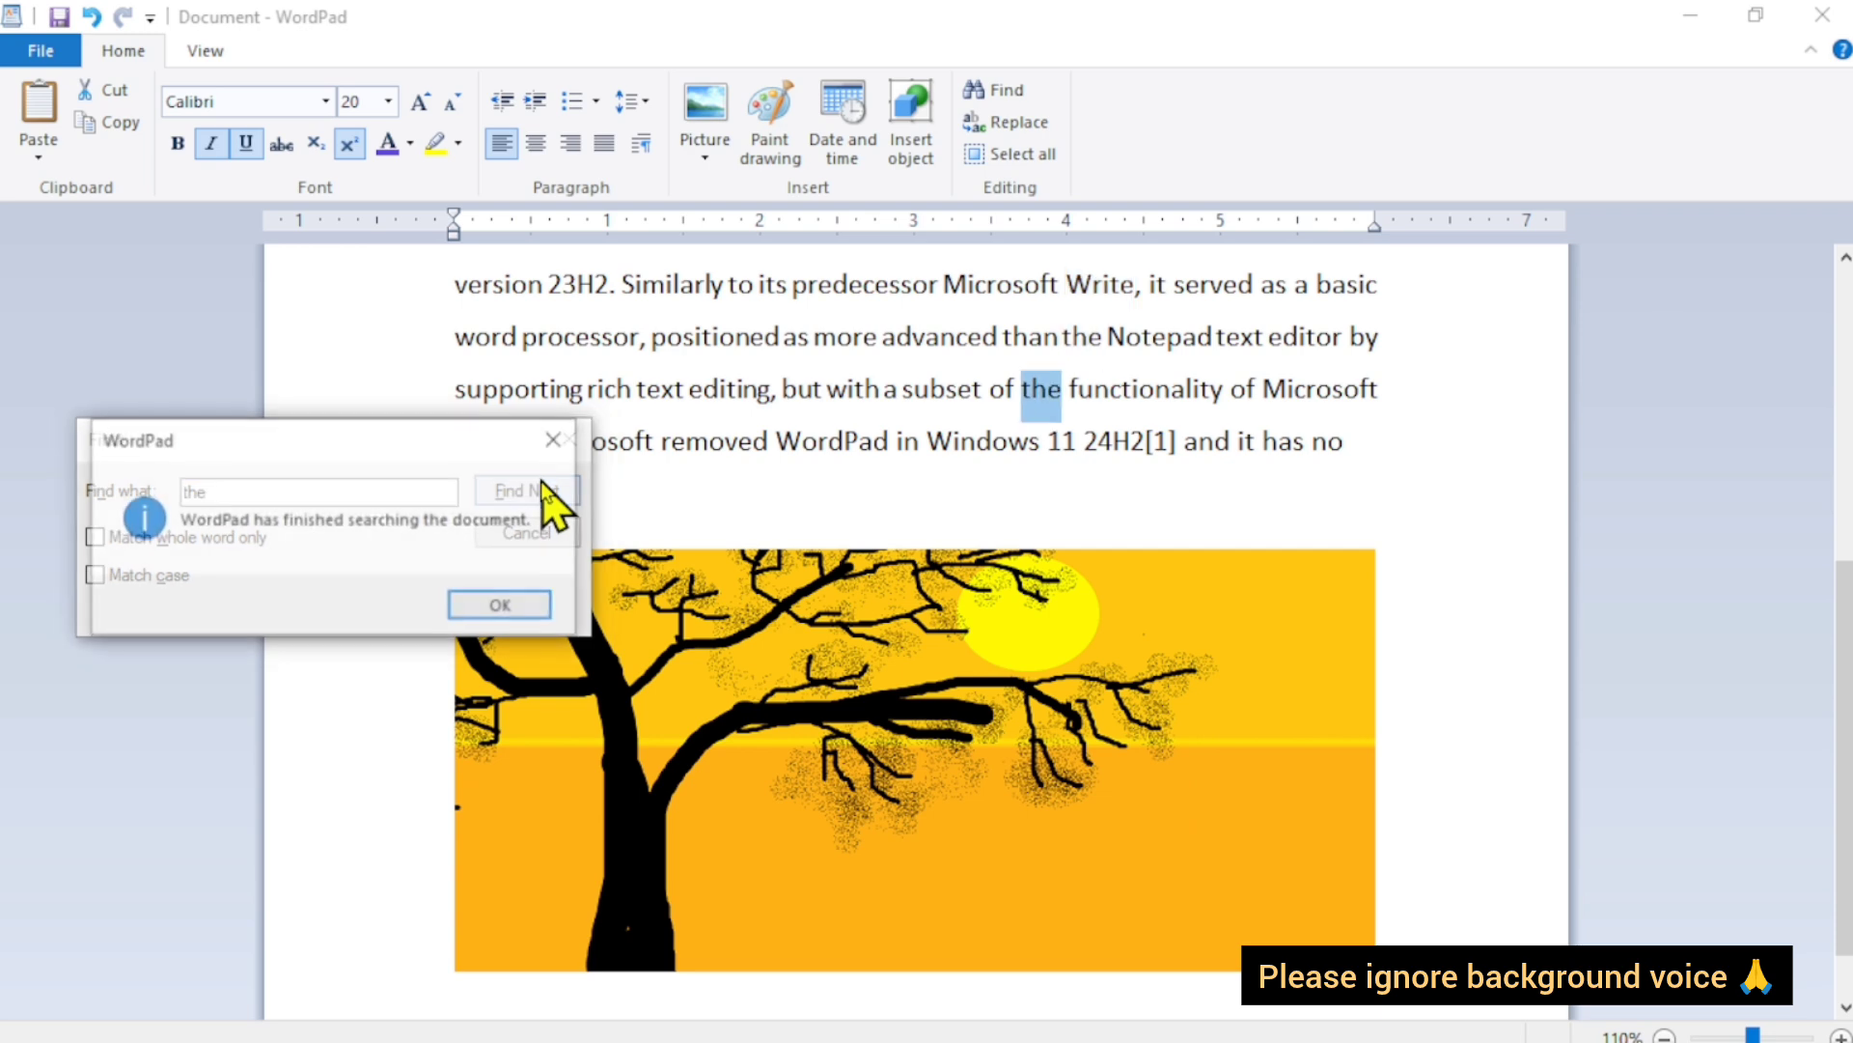
click(504, 608)
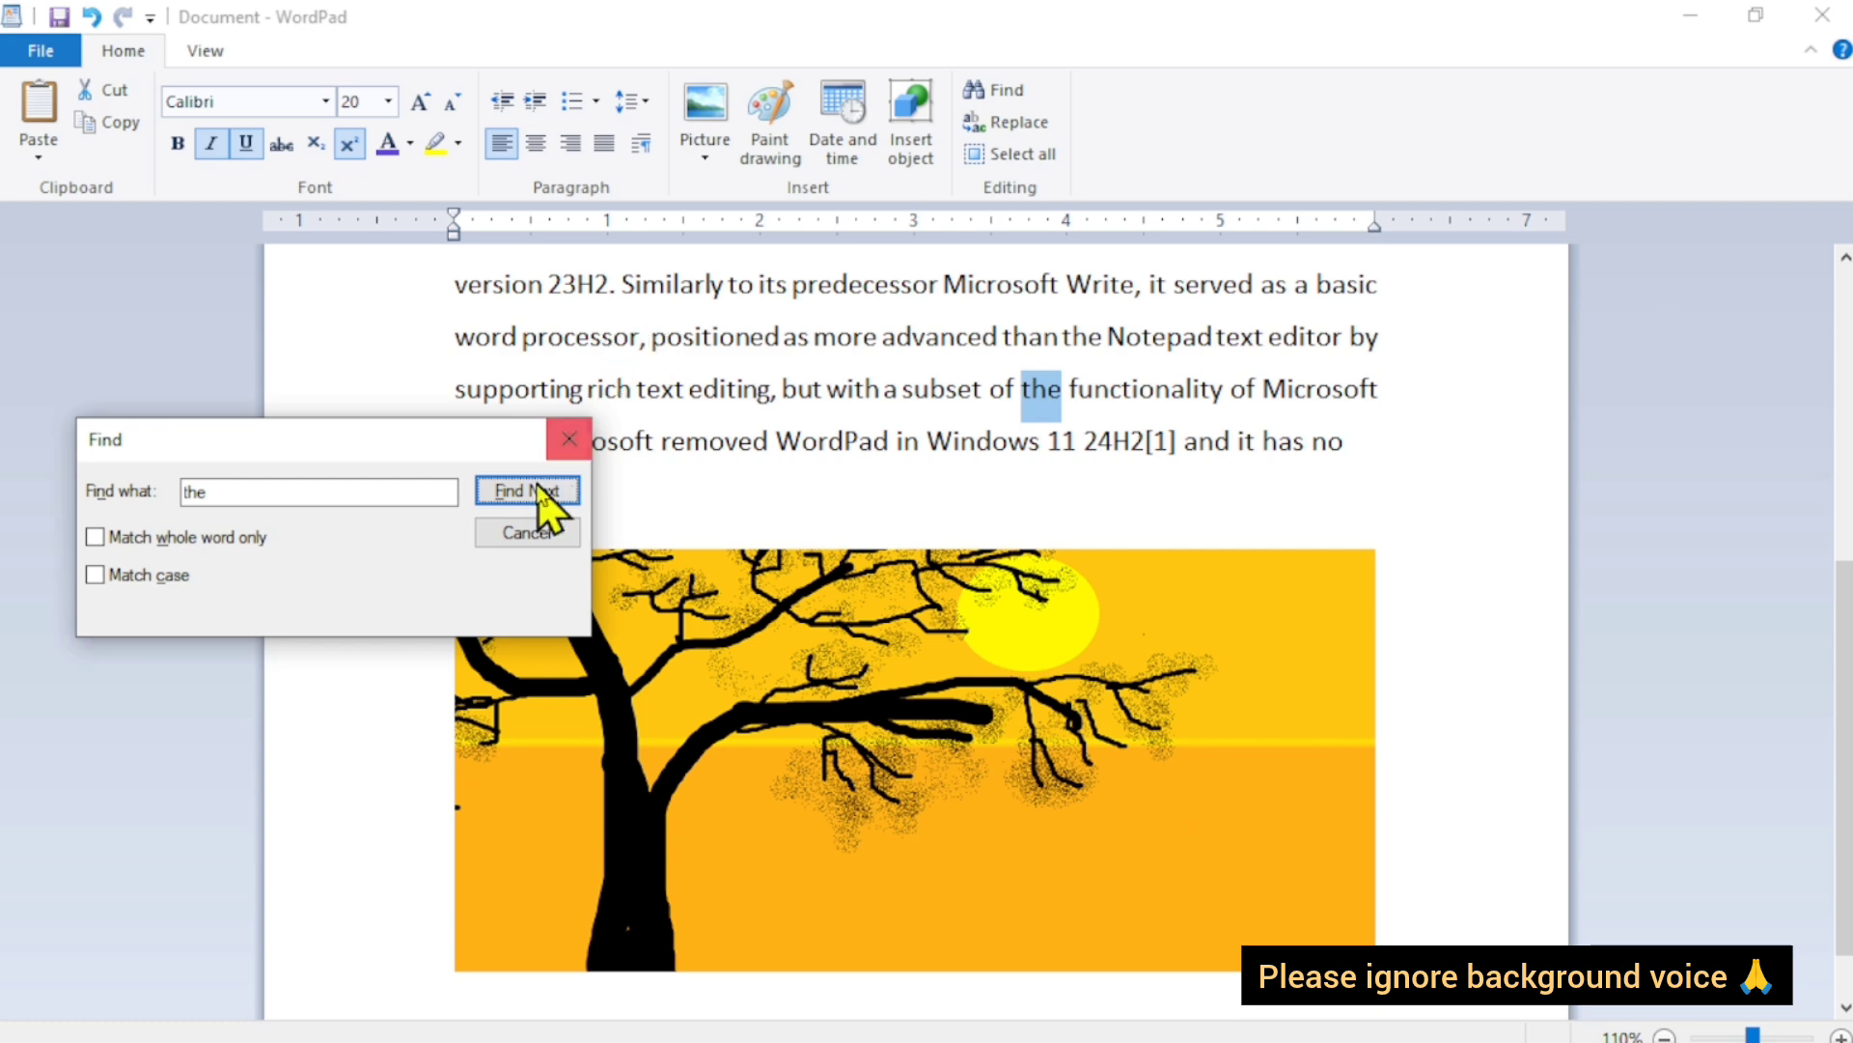
click(569, 440)
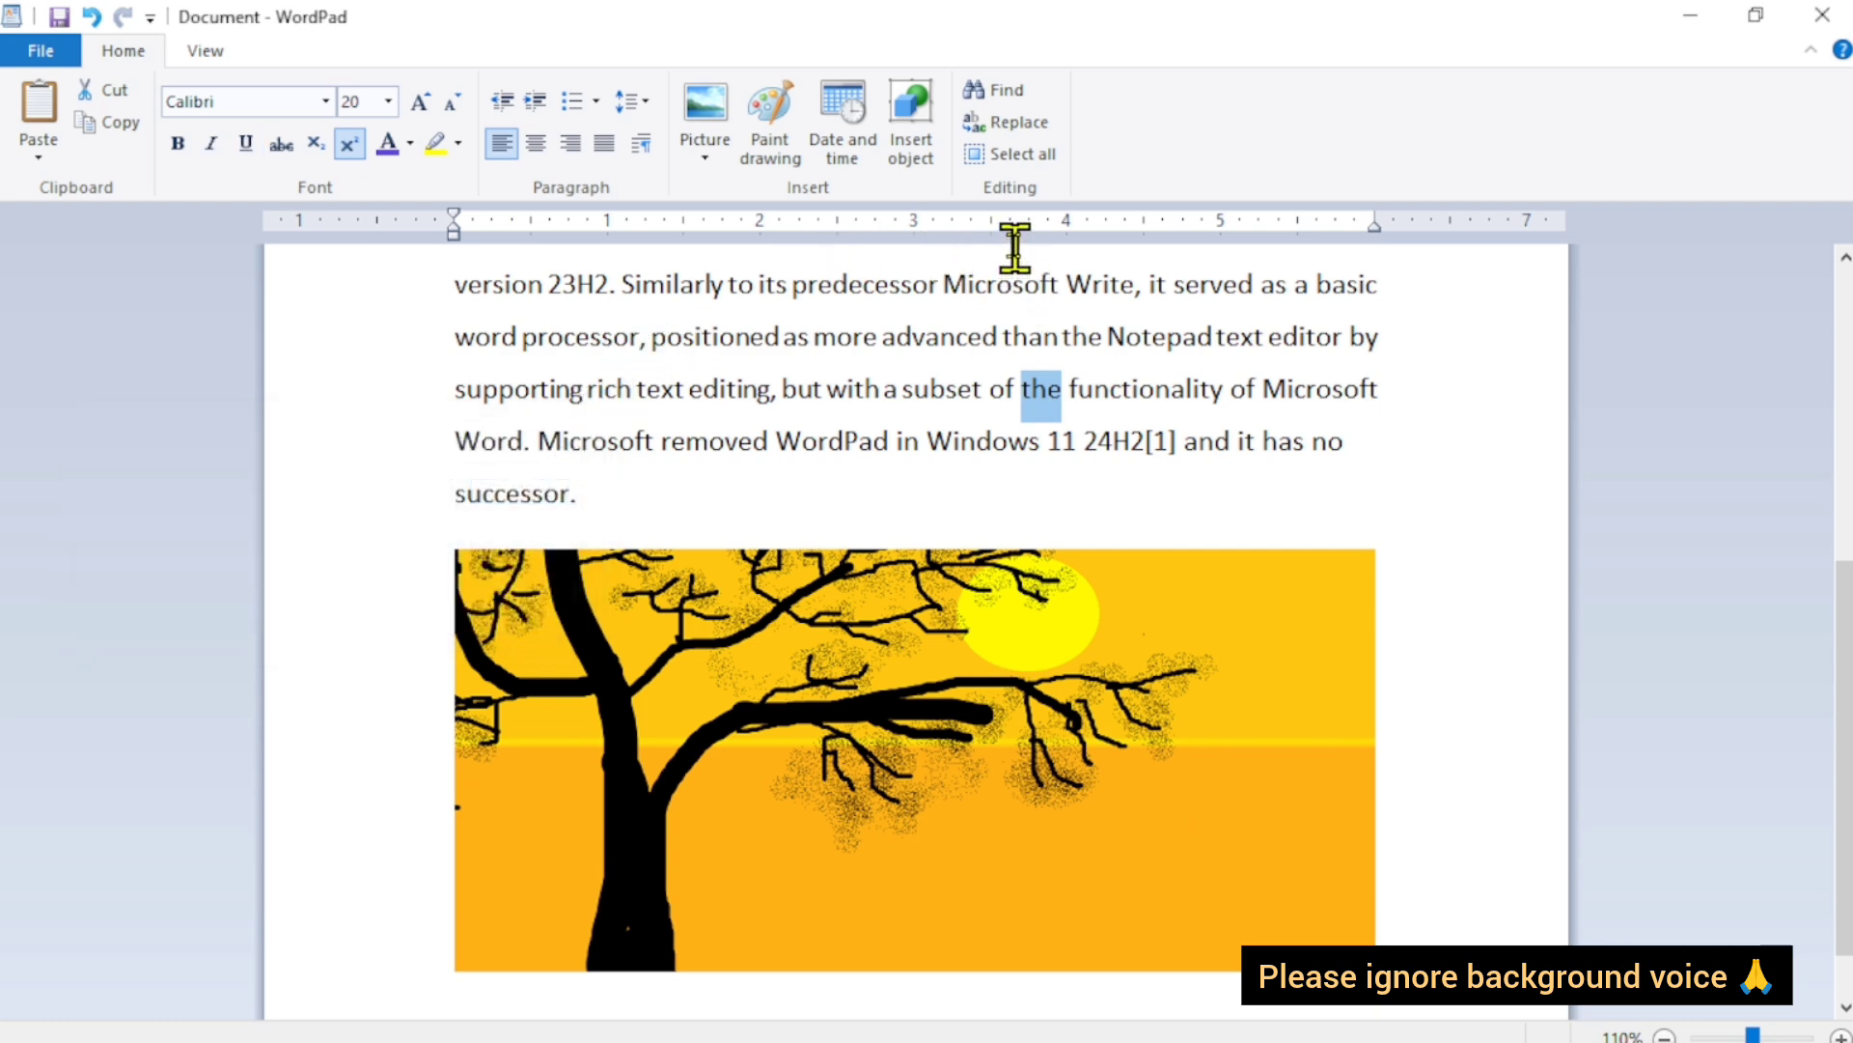
Replace the occurrences of "the" in the WordPad paragraph with "abc" one at a time, and select the first replaced word.
click(1011, 122)
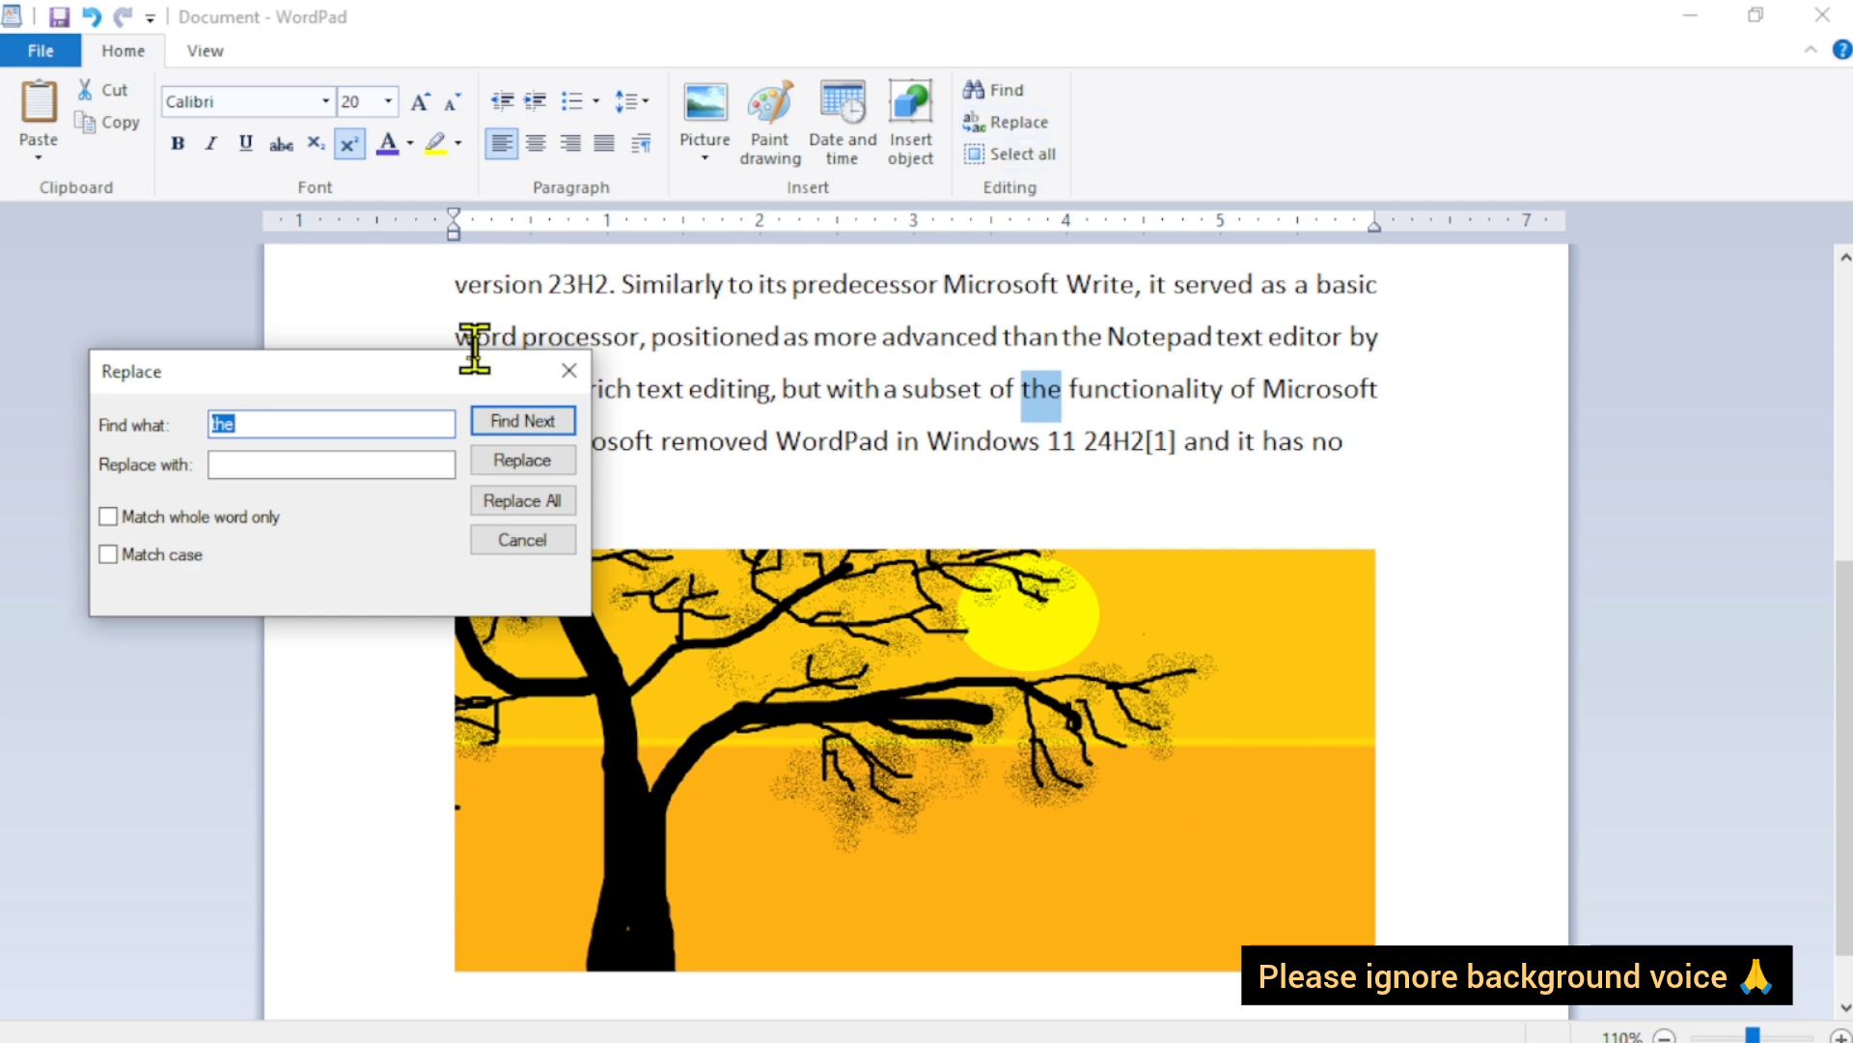
click(294, 464)
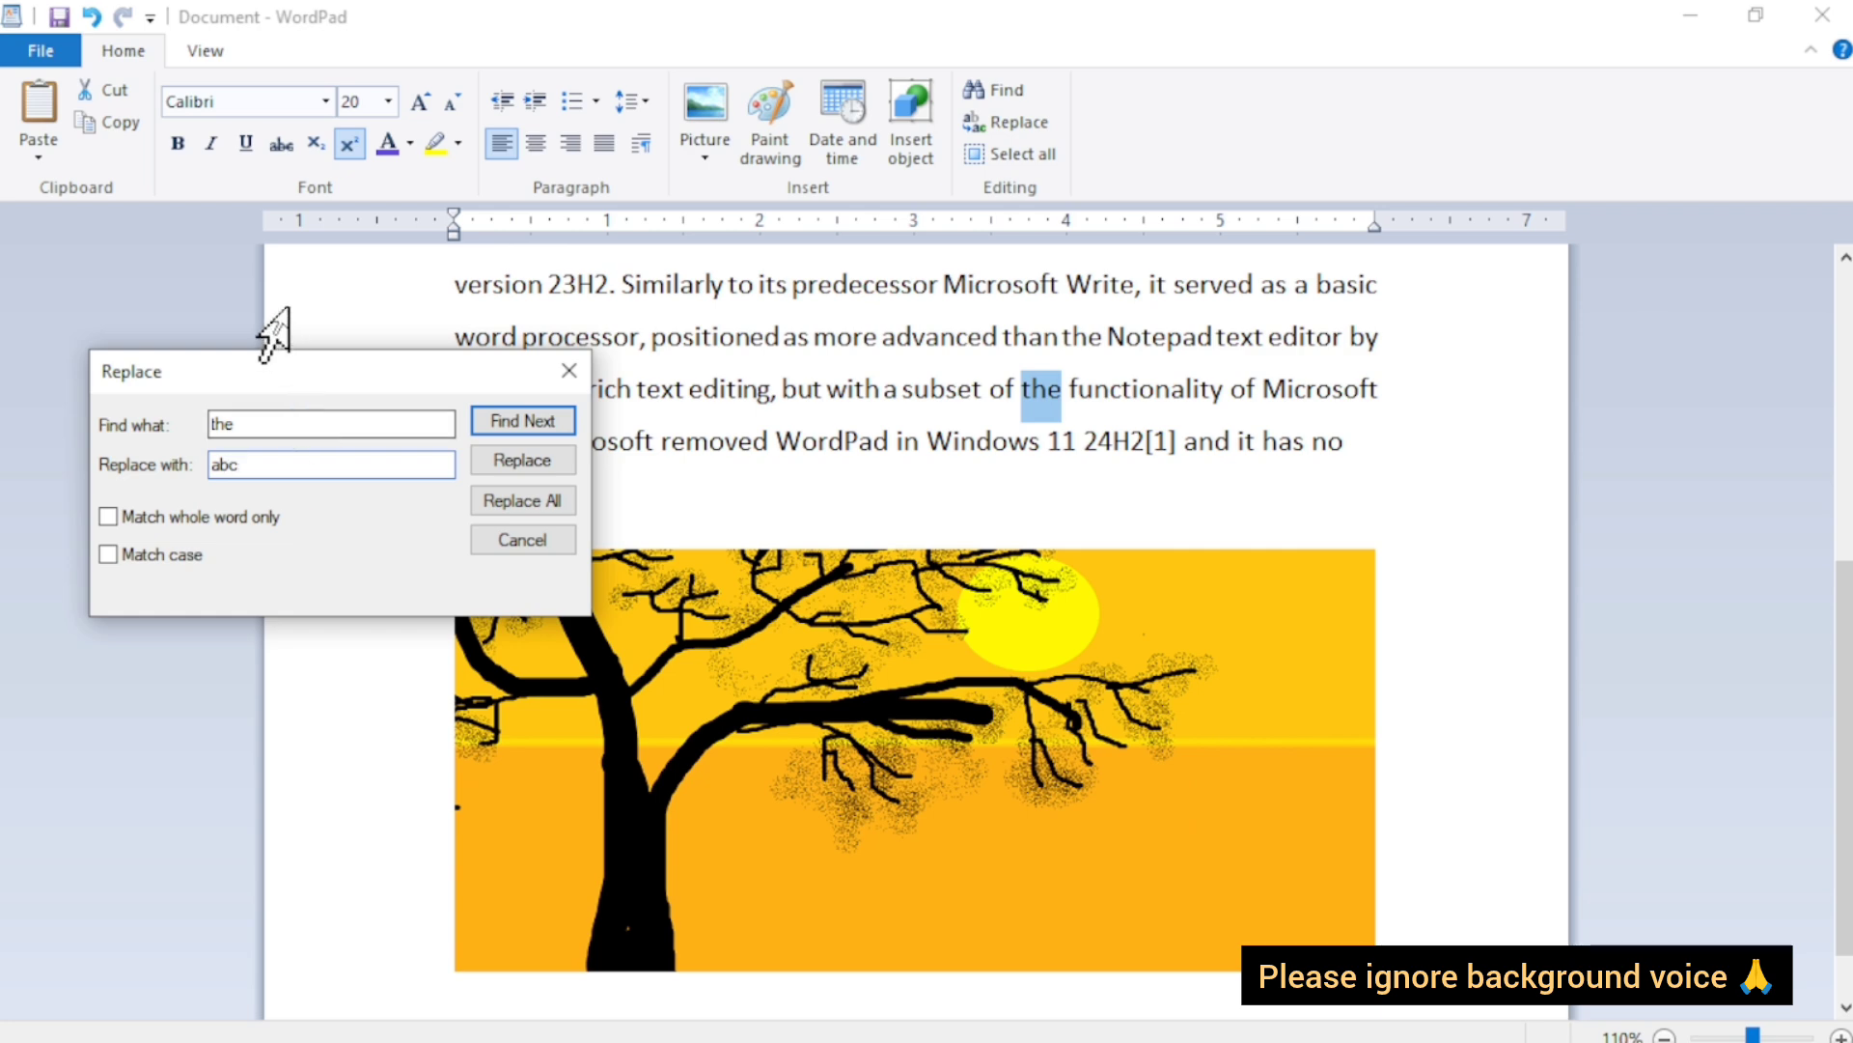
click(549, 437)
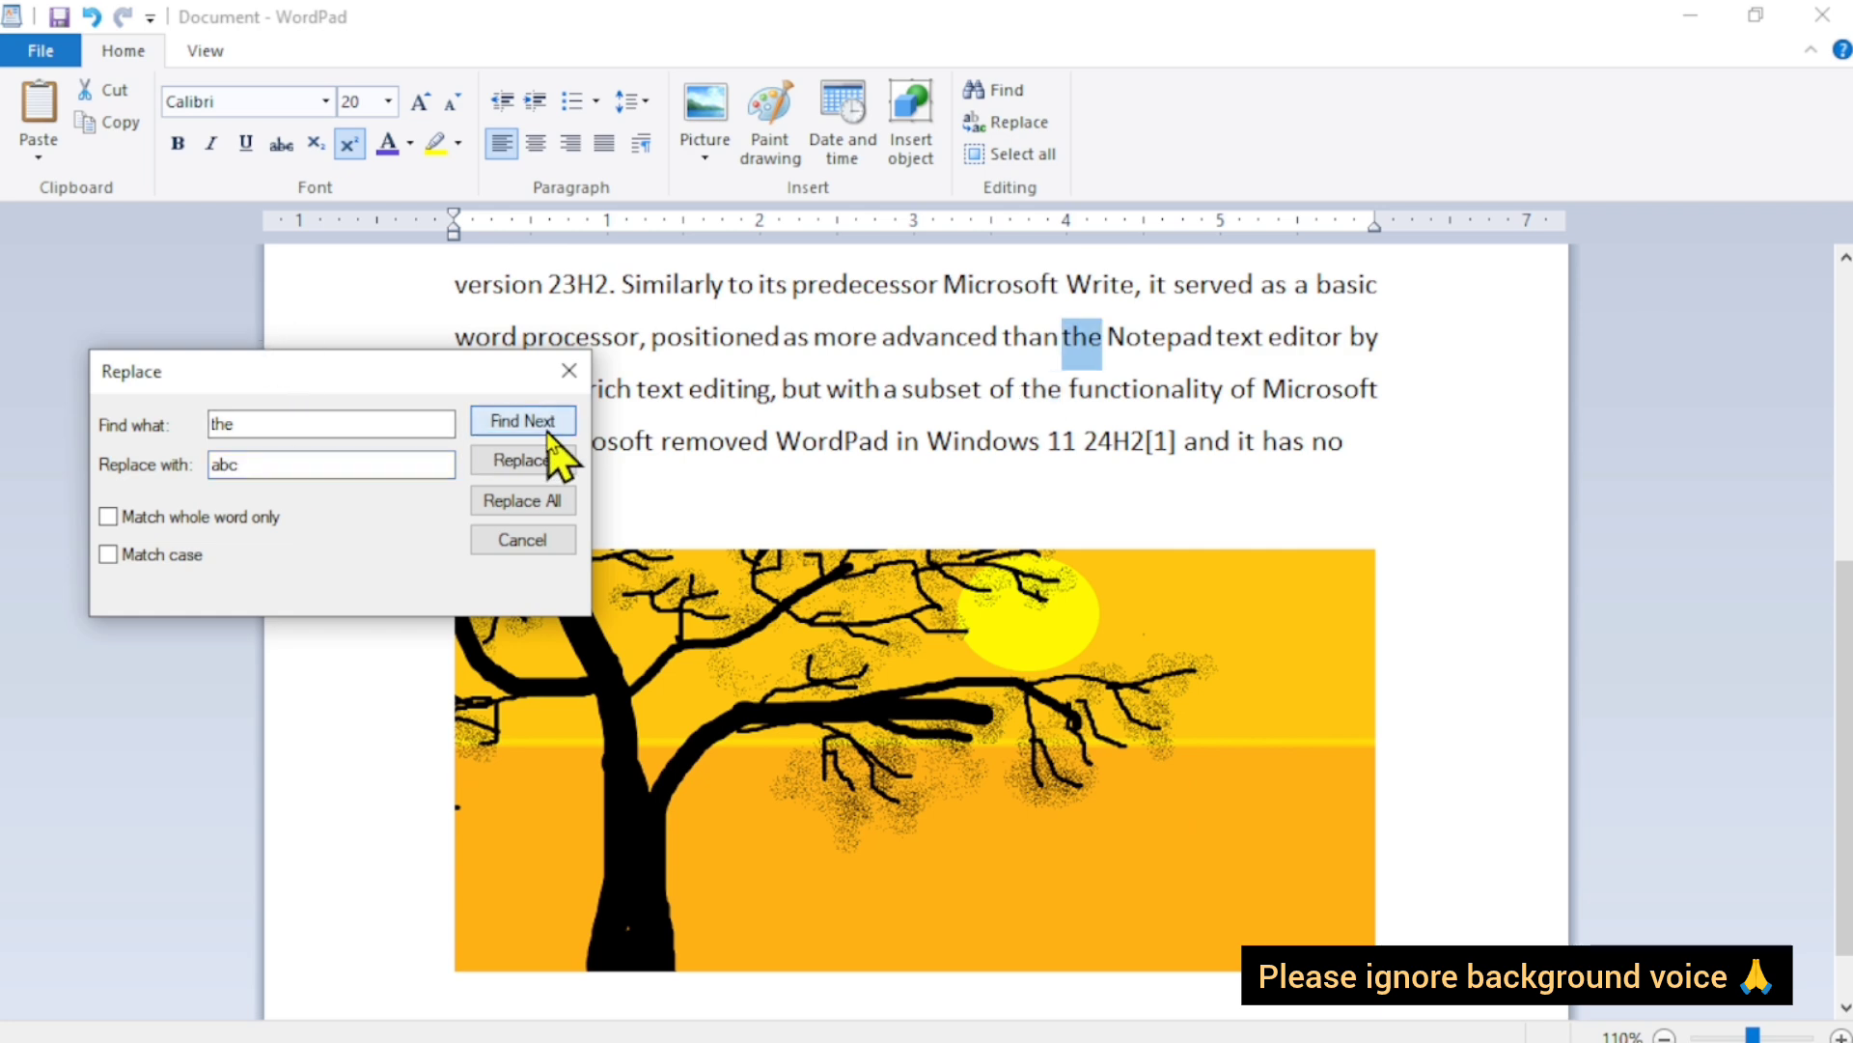
click(549, 436)
click(564, 391)
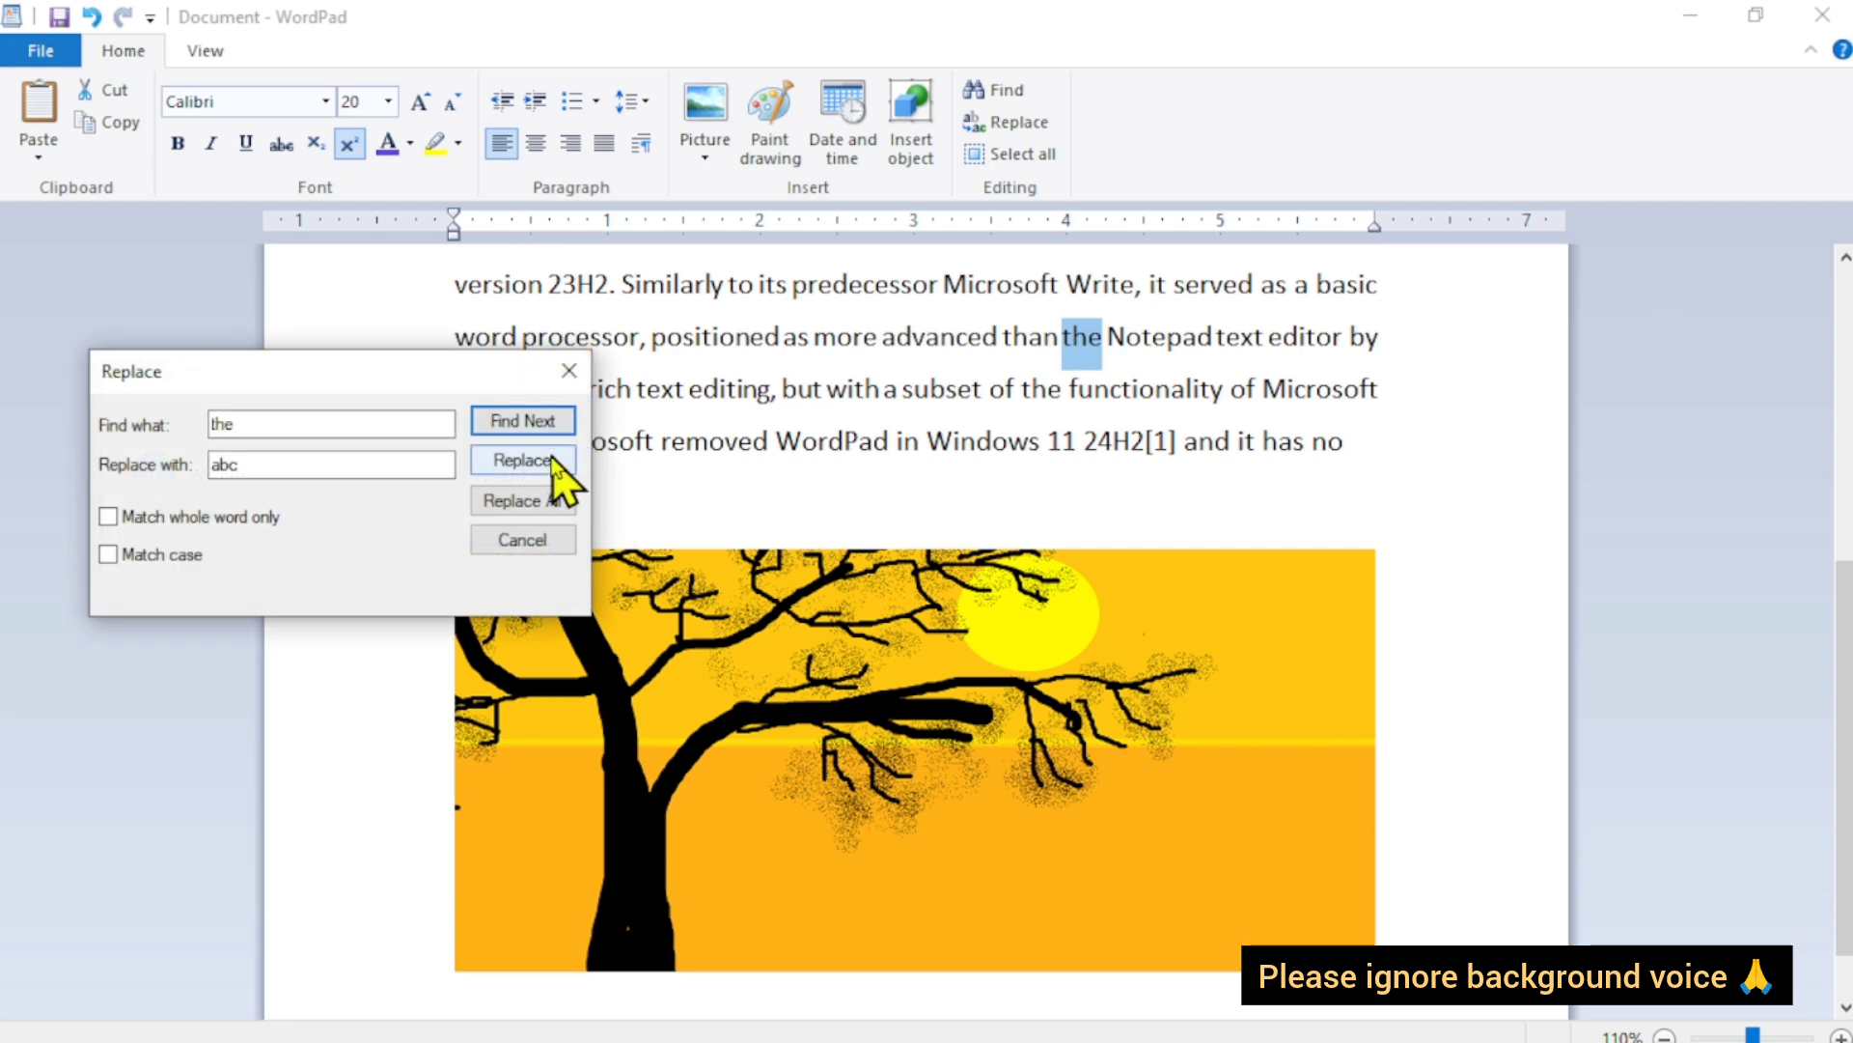
click(522, 460)
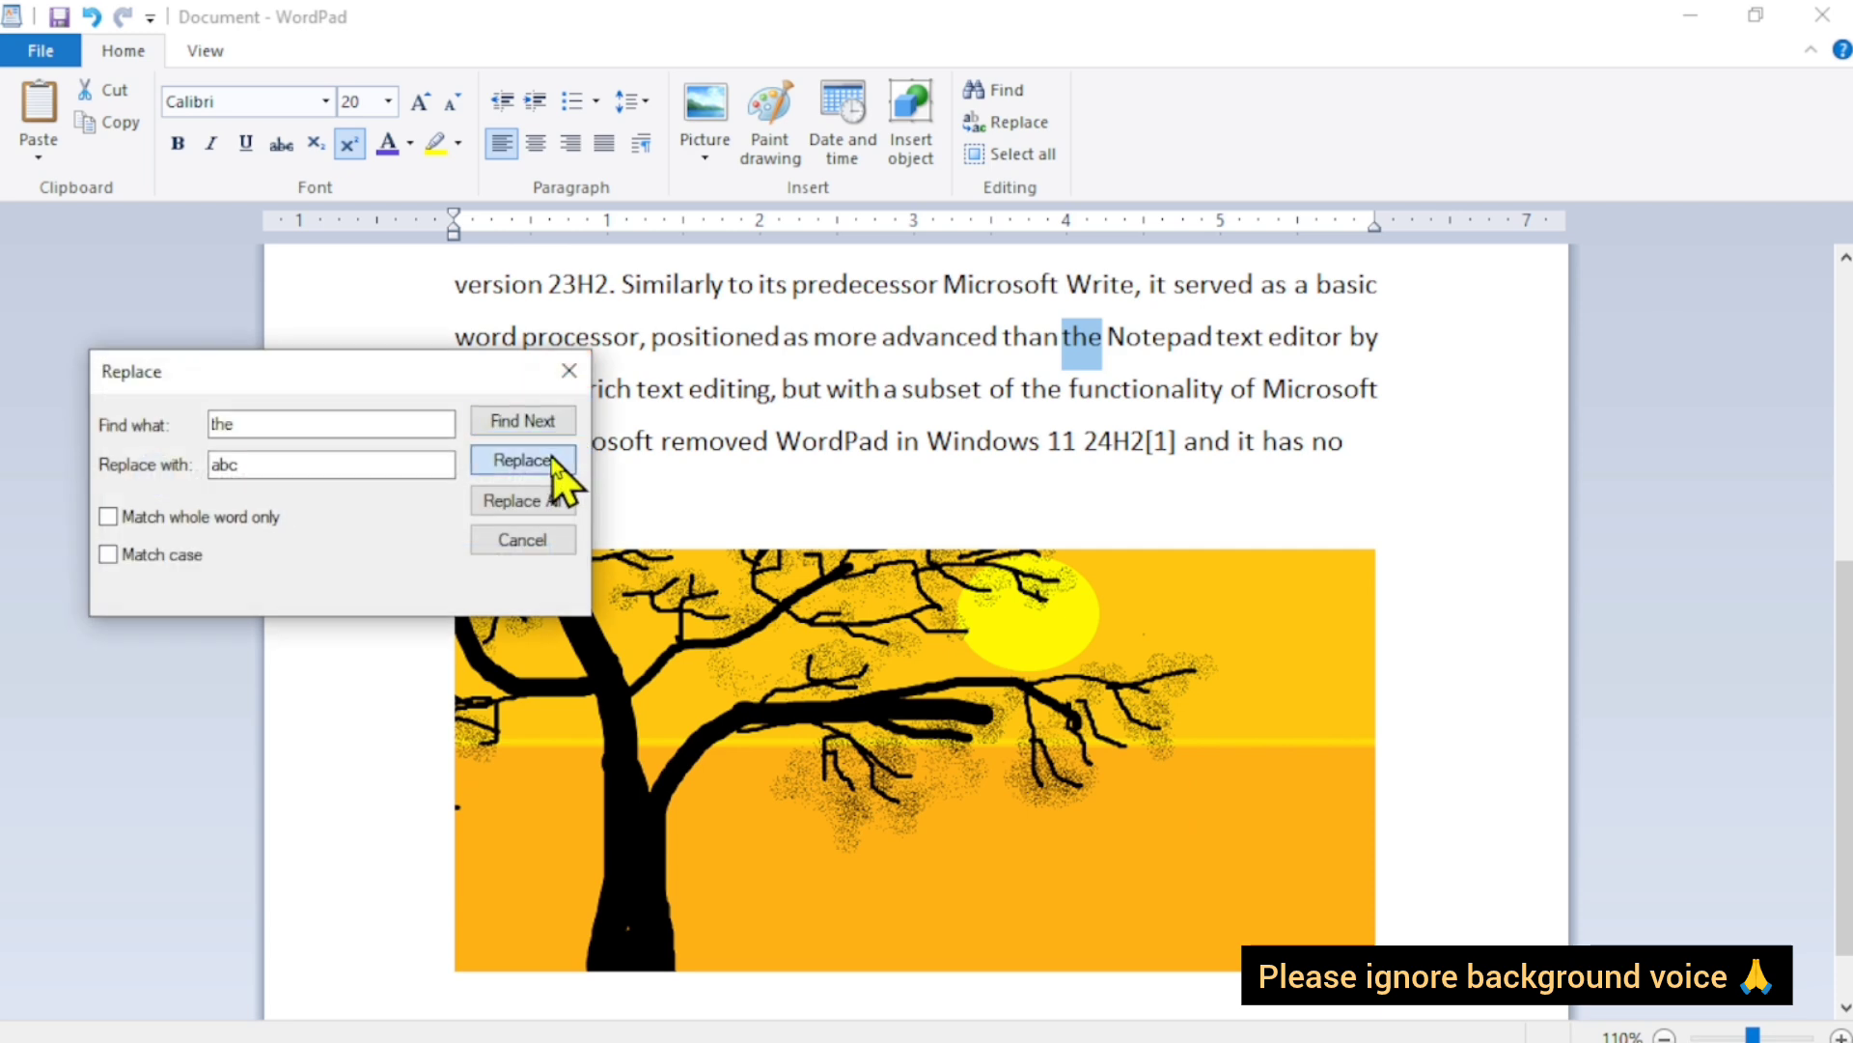
click(553, 461)
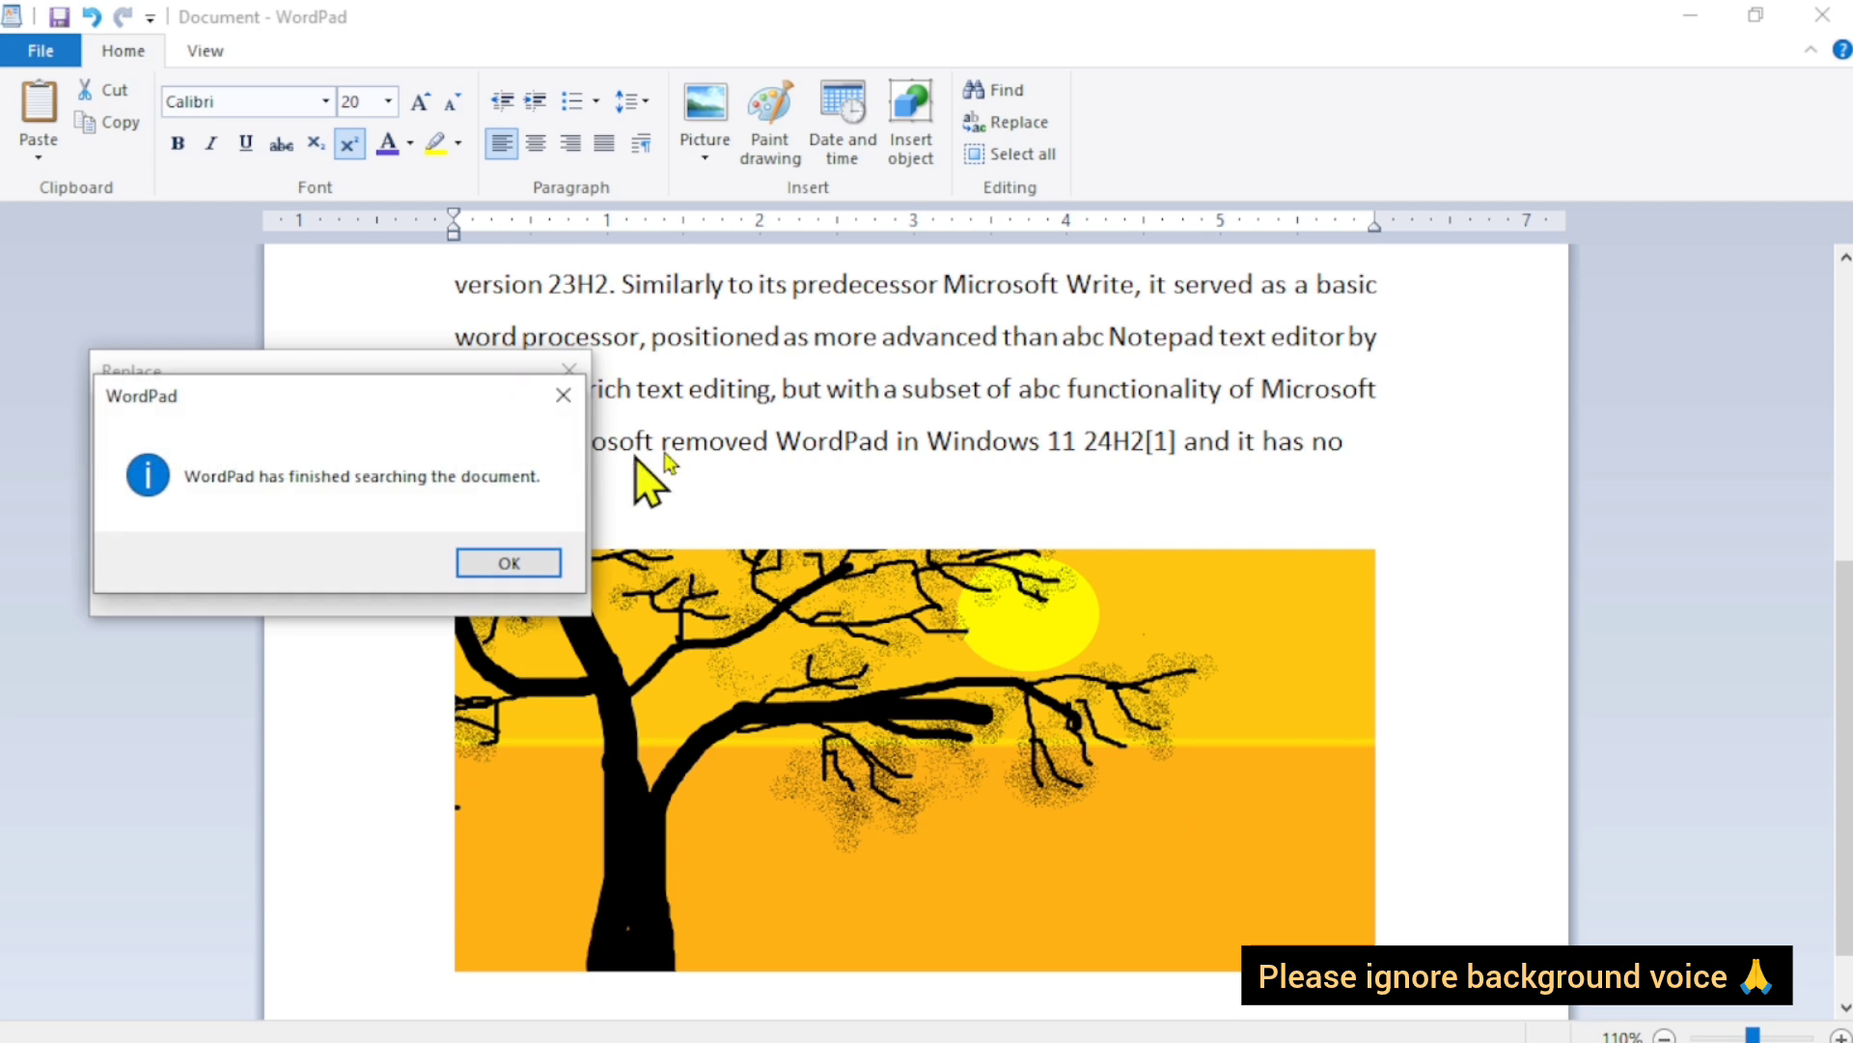
click(526, 566)
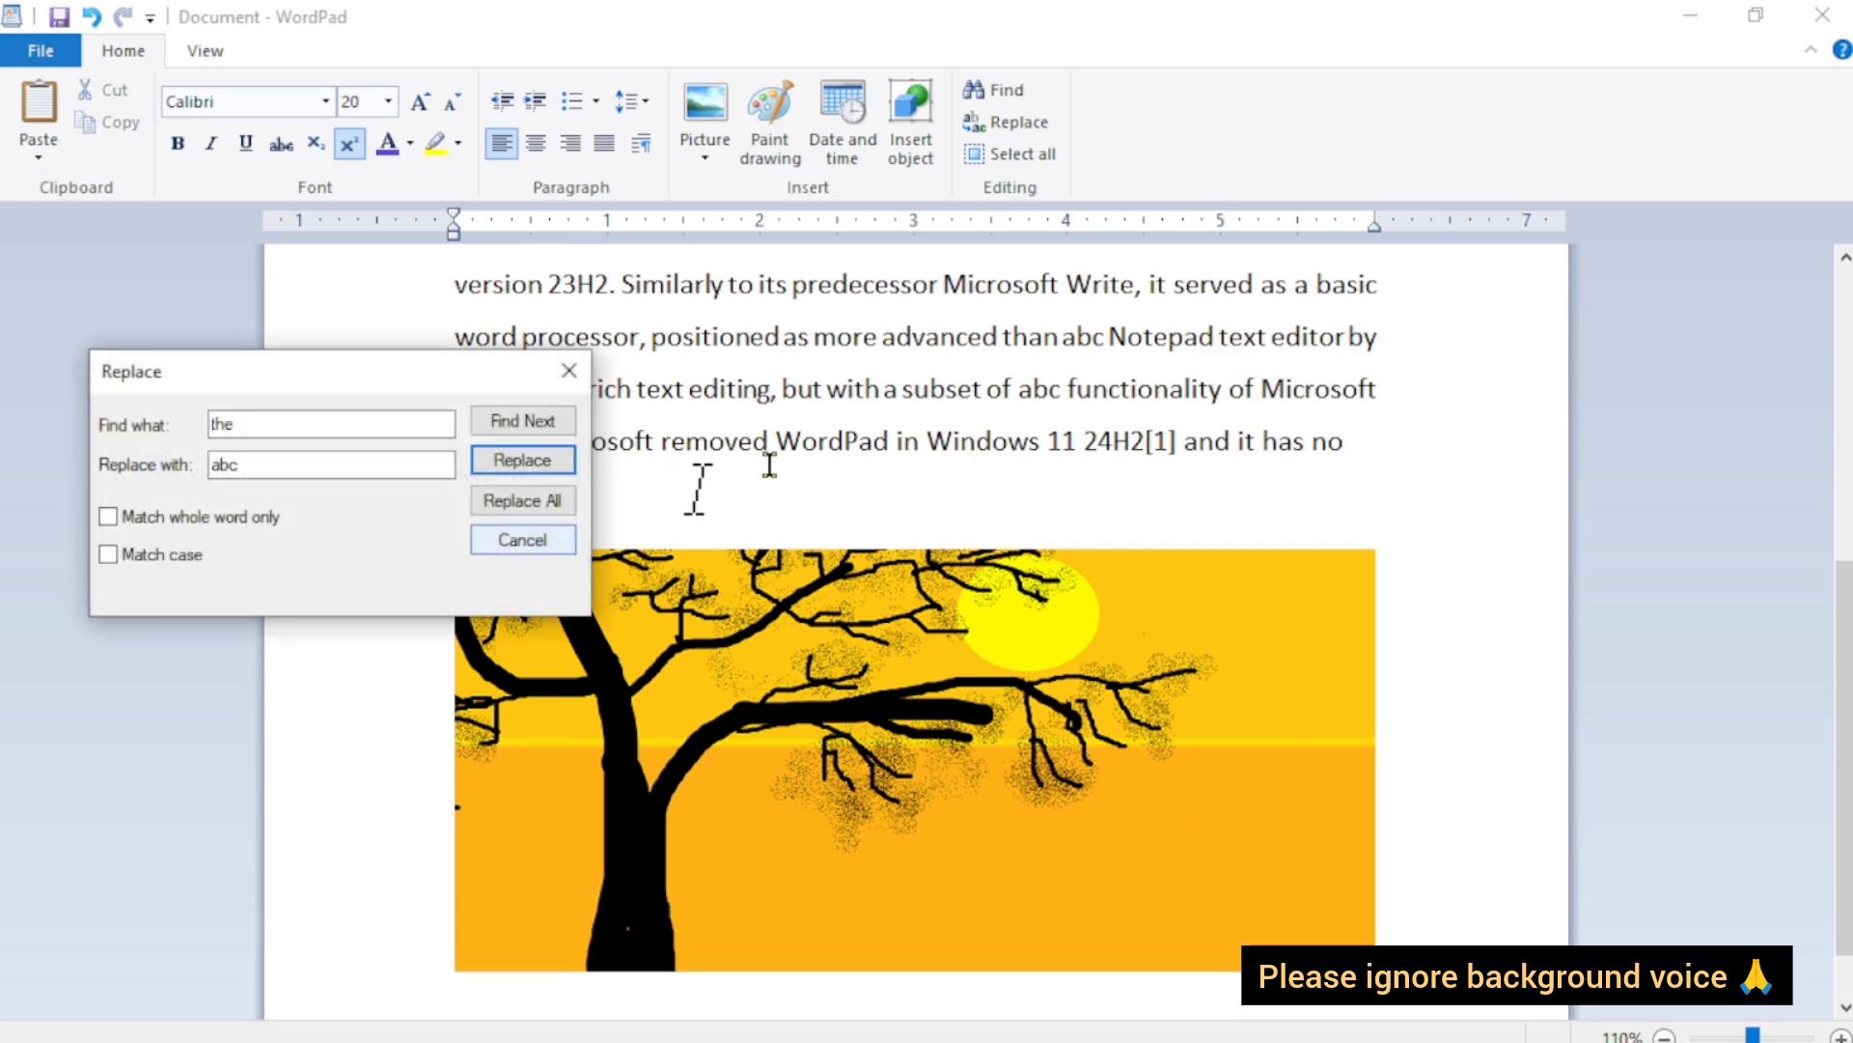
double_click(1075, 349)
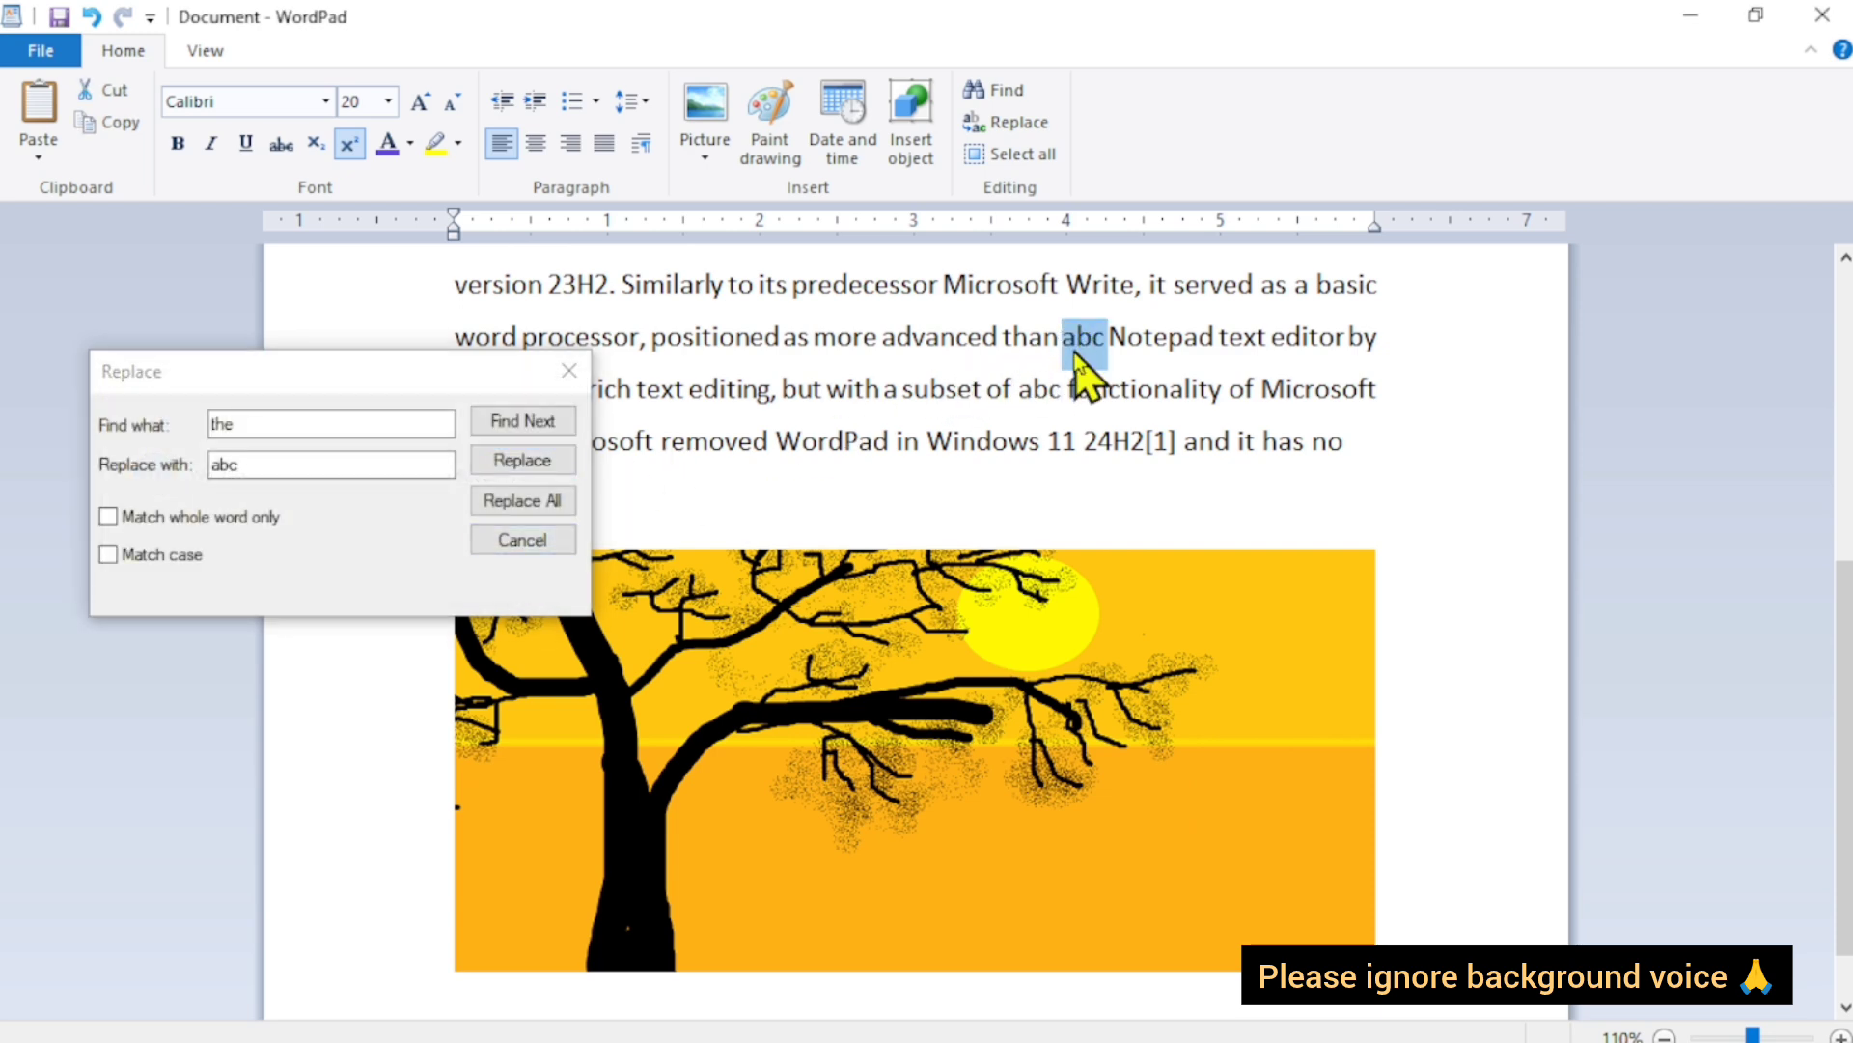
Select the second replaced "abc" and run a replacement of all occurrences of "the" with "abc".
double_click(1034, 391)
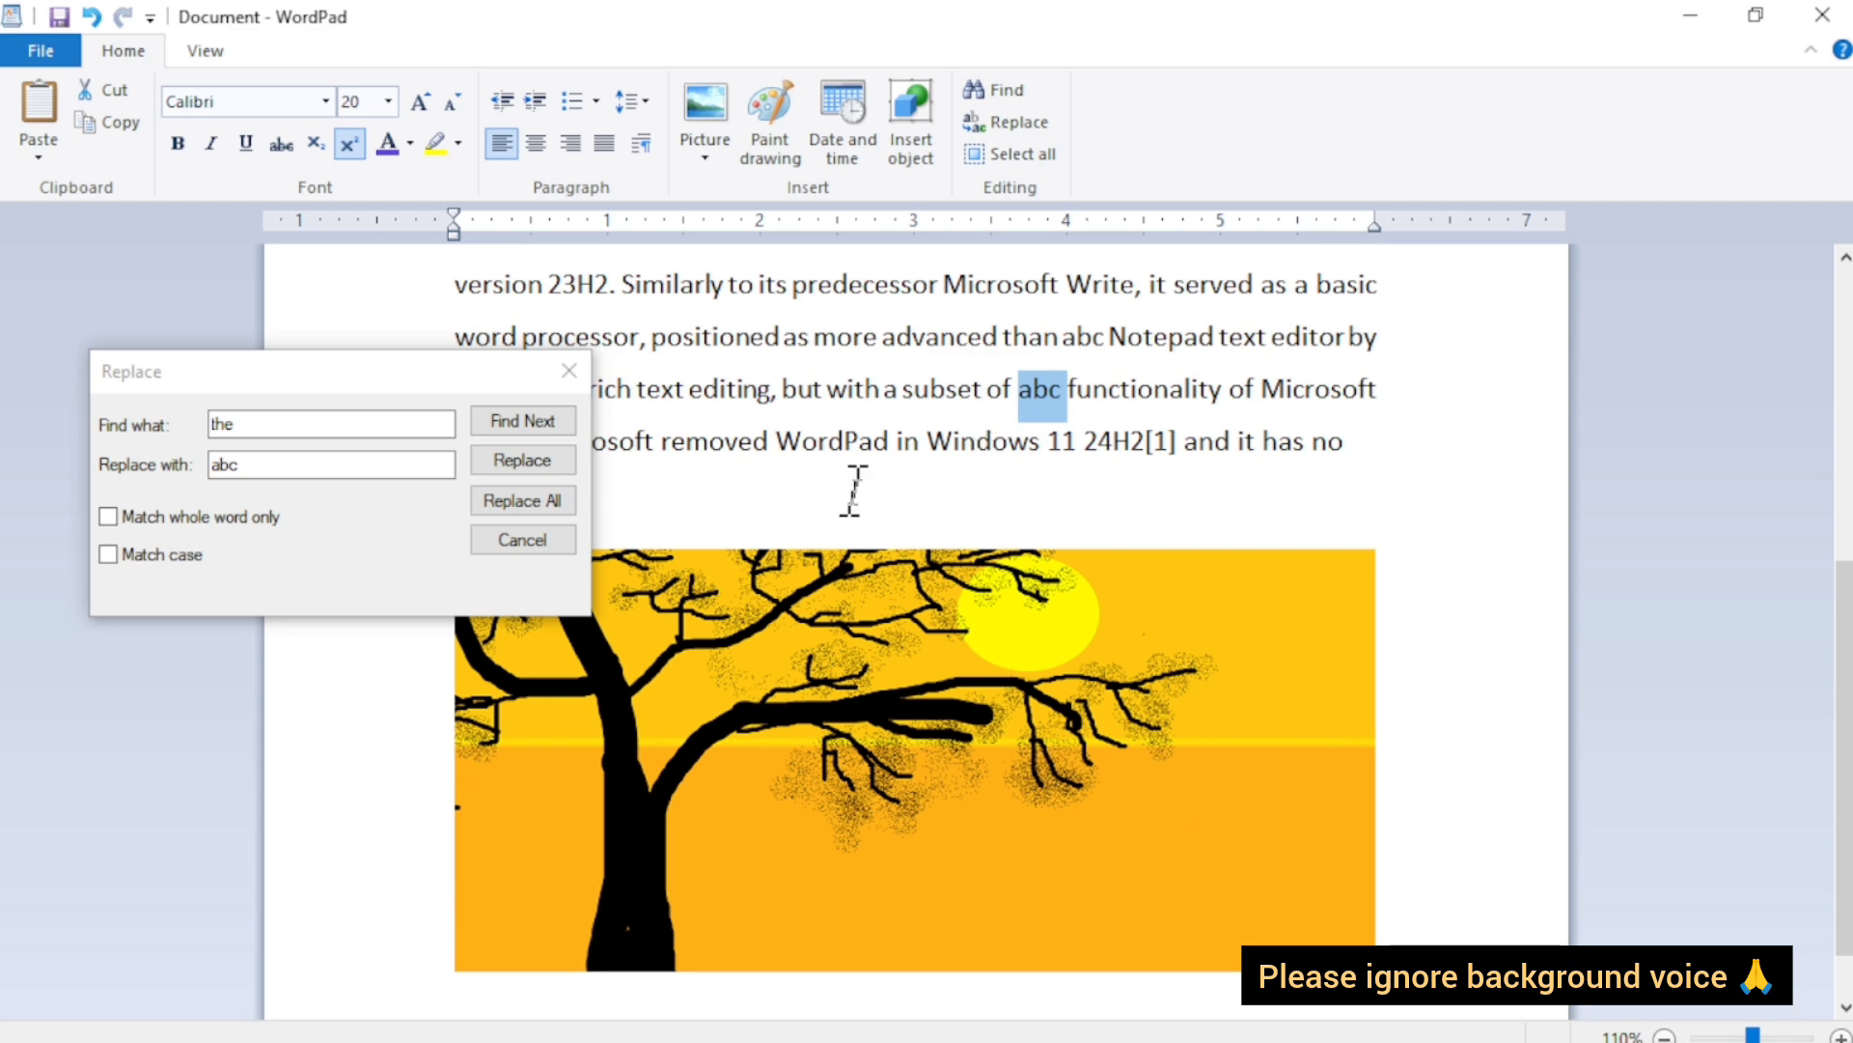
click(521, 498)
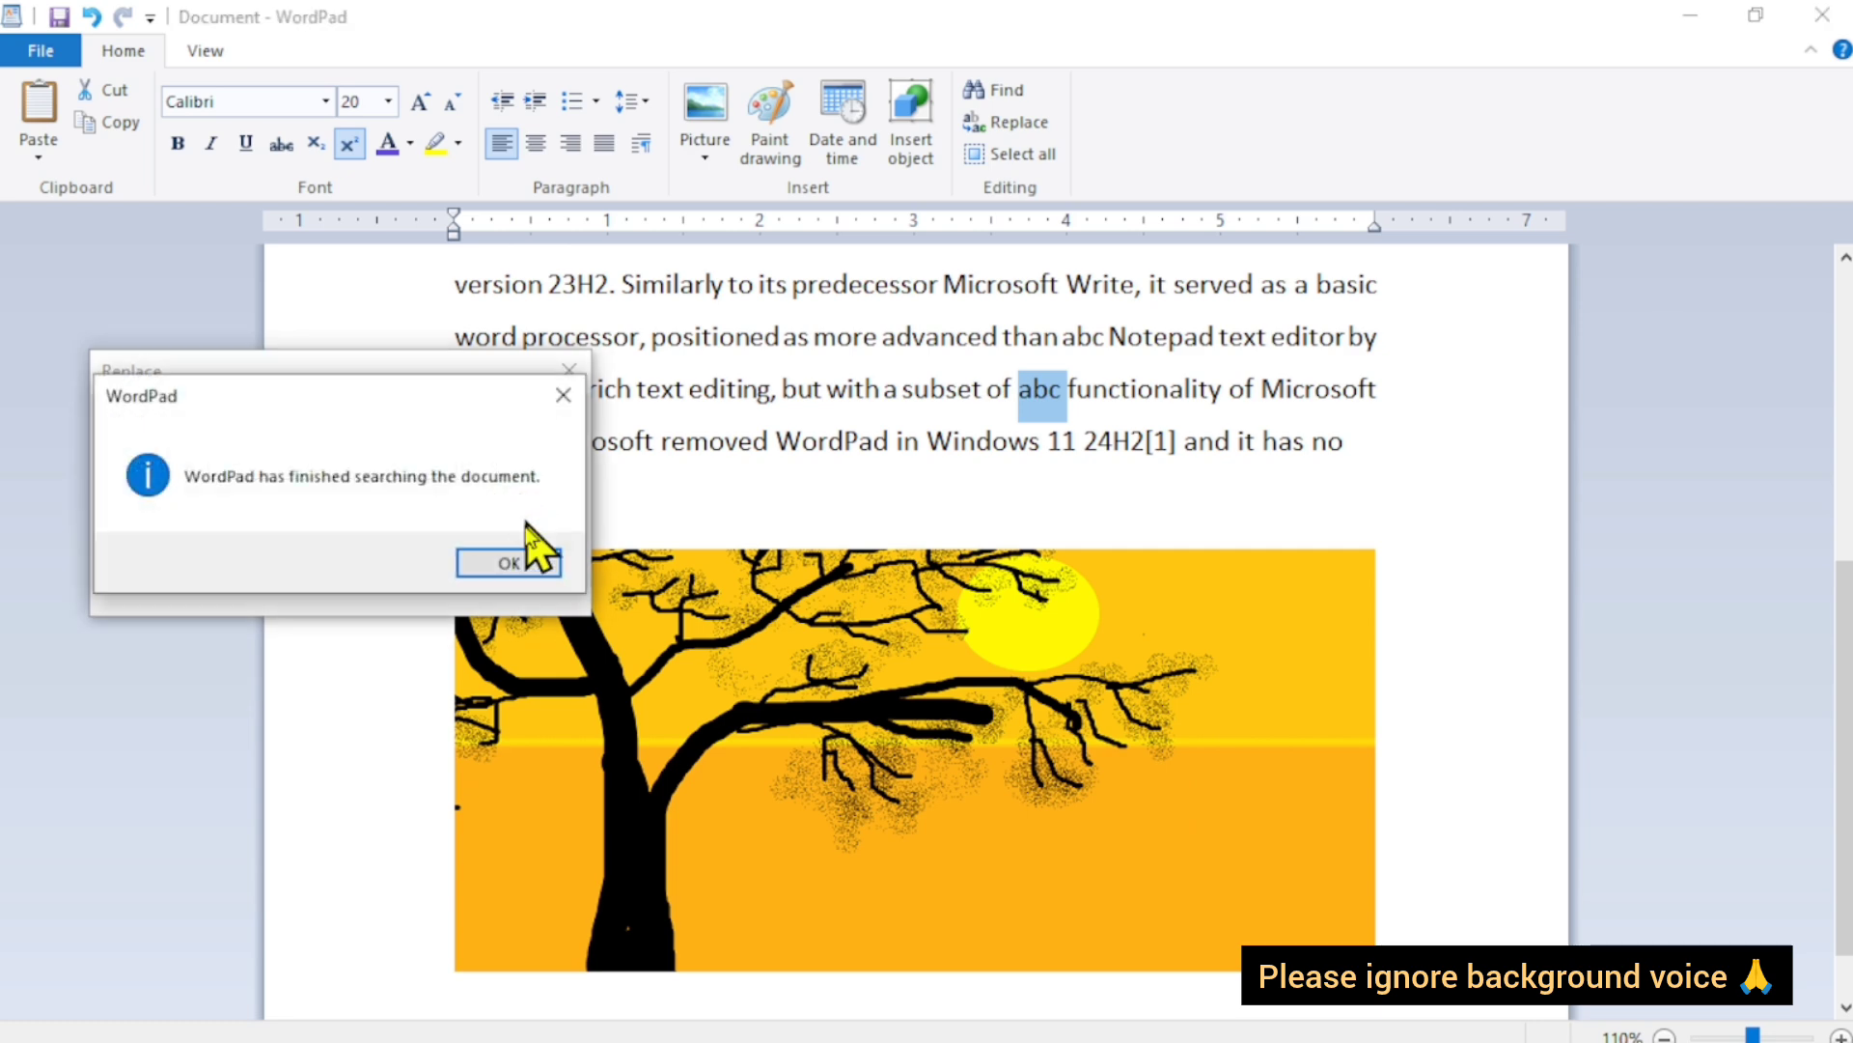
click(511, 563)
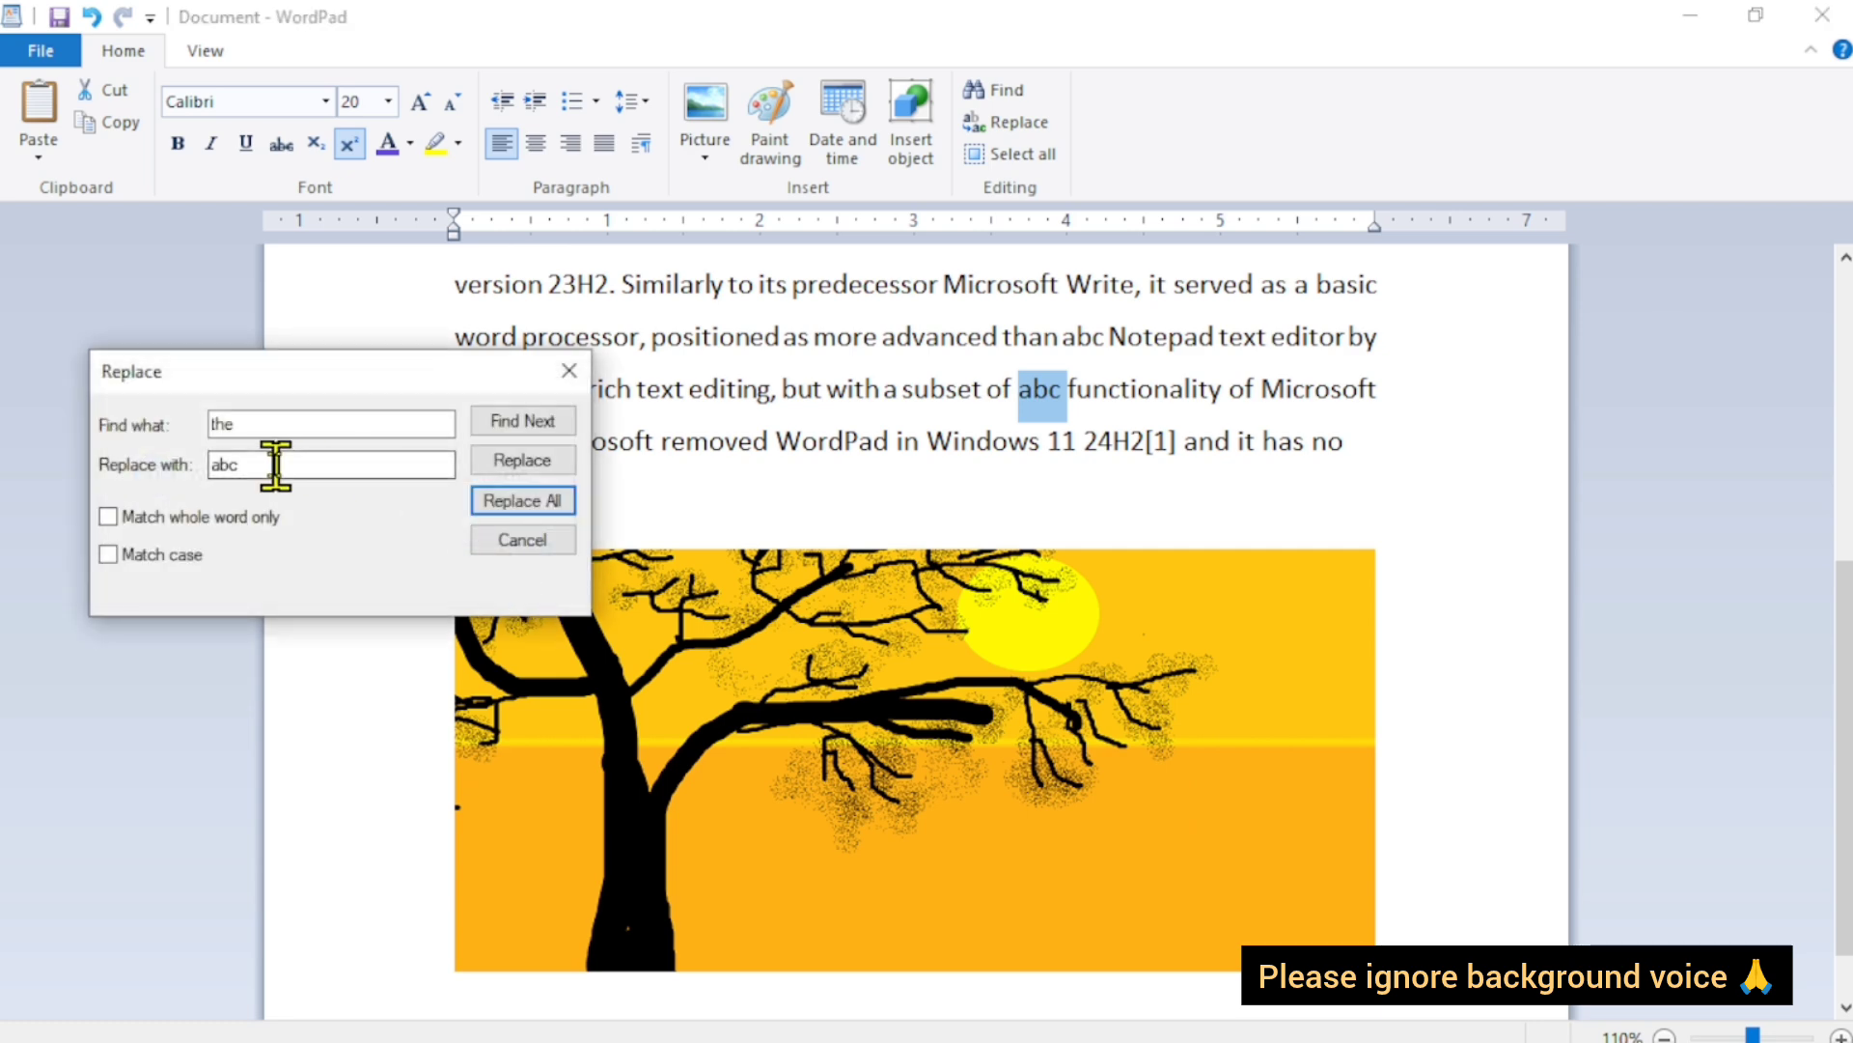
Replace every occurrence of "abc" in the document with "the" and close the Replace dialog.
drag(275, 467, 198, 465)
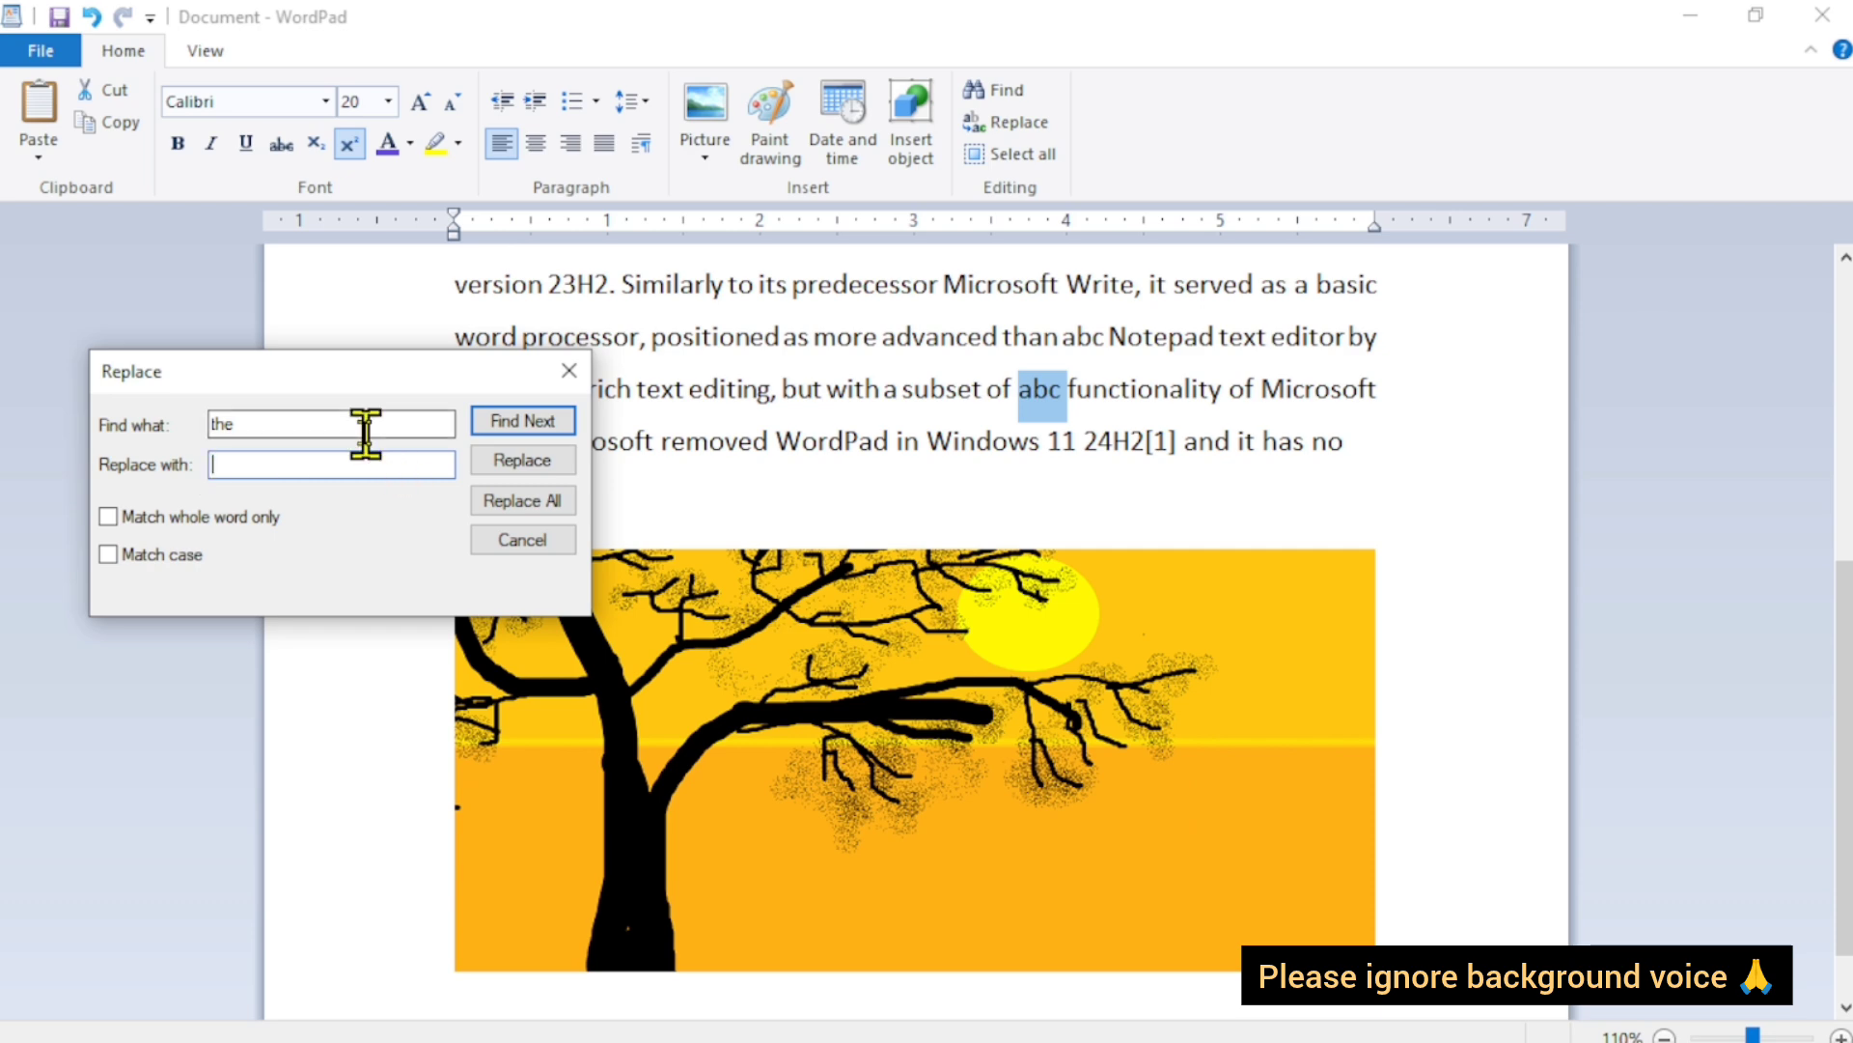
text(t)
click(292, 420)
key(BackSpace)
key(BackSpace)
key(BackSpace)
text(abc)
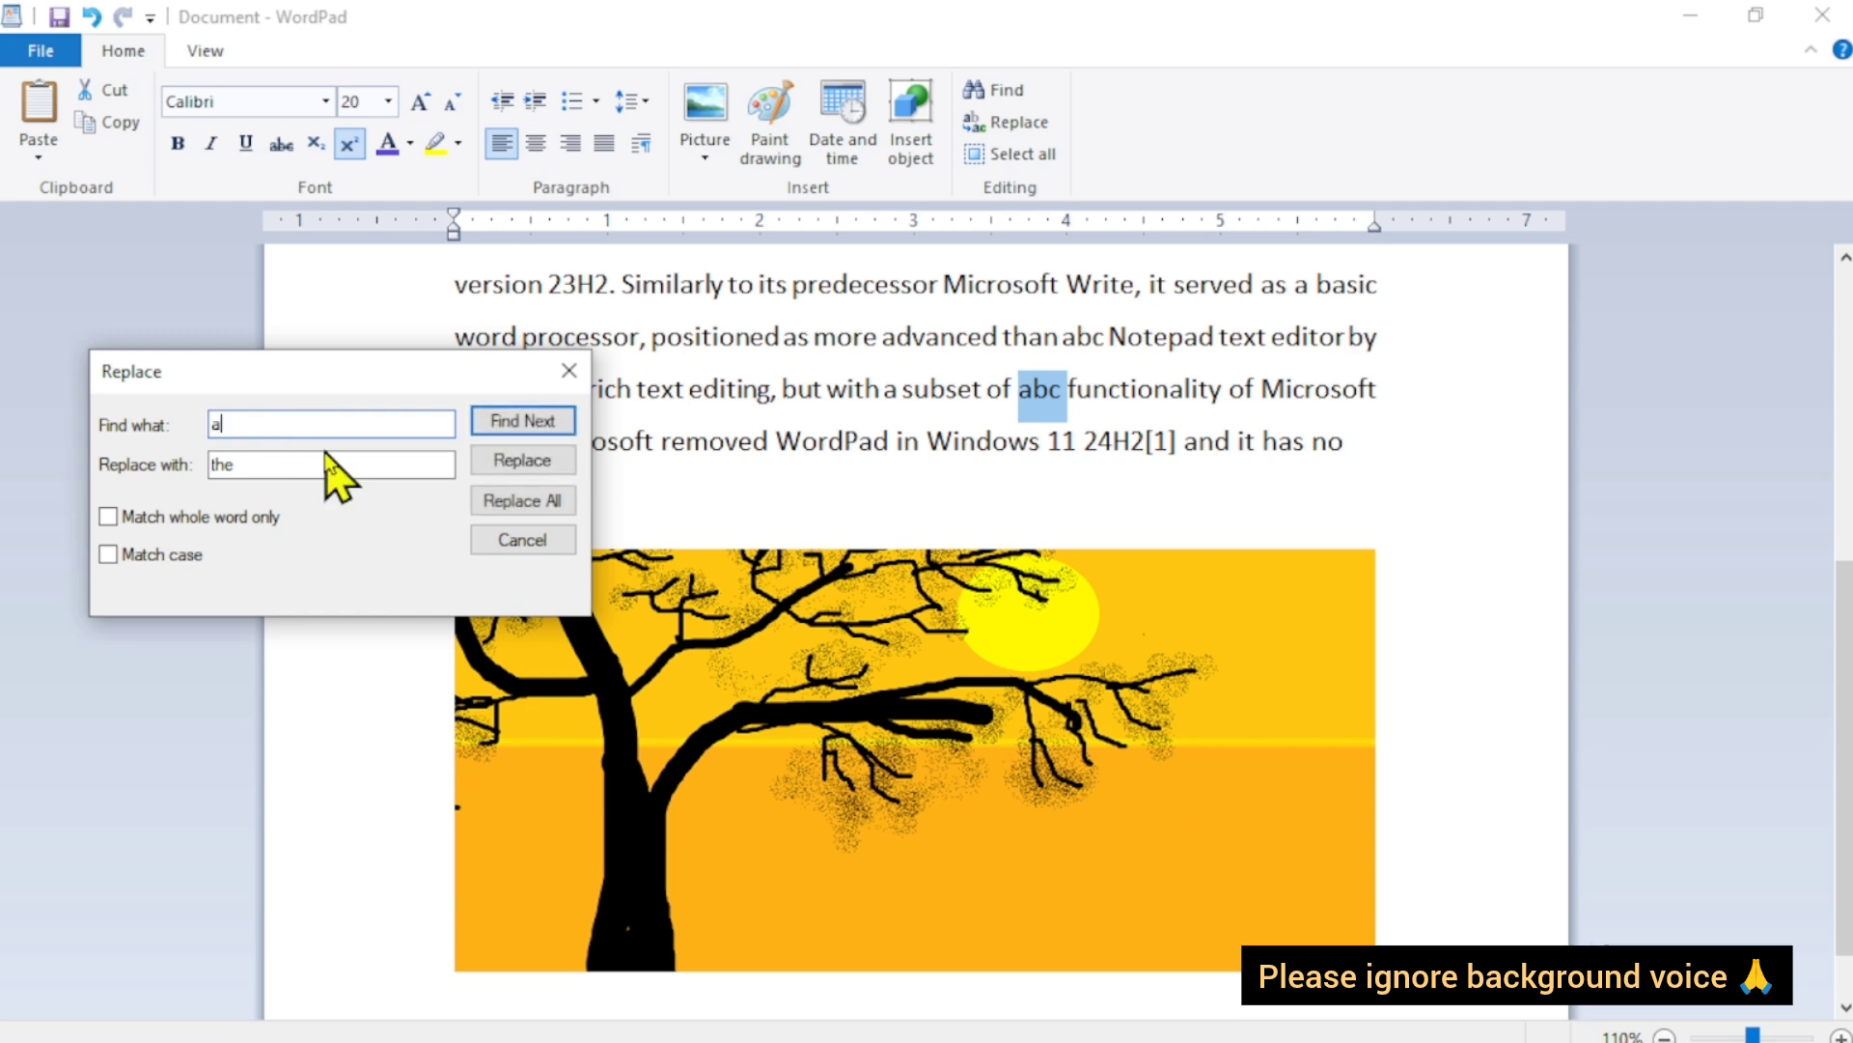
click(514, 502)
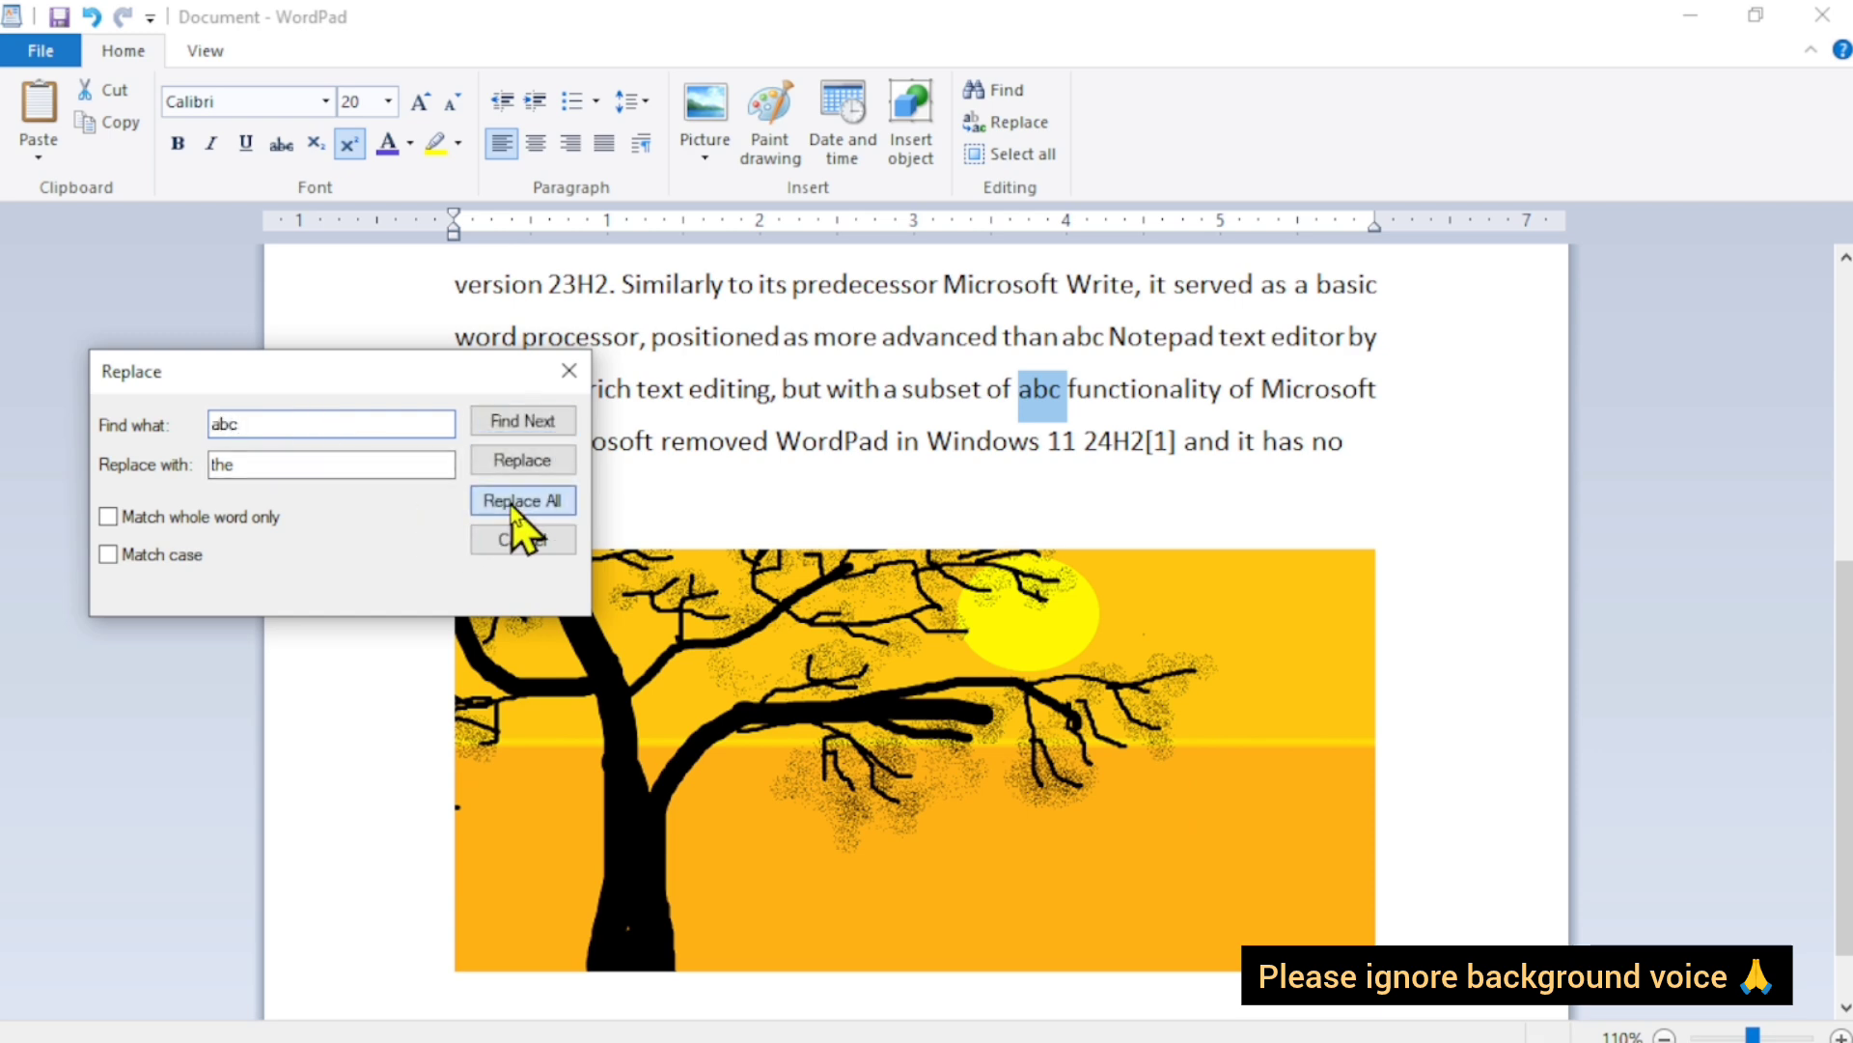
click(542, 572)
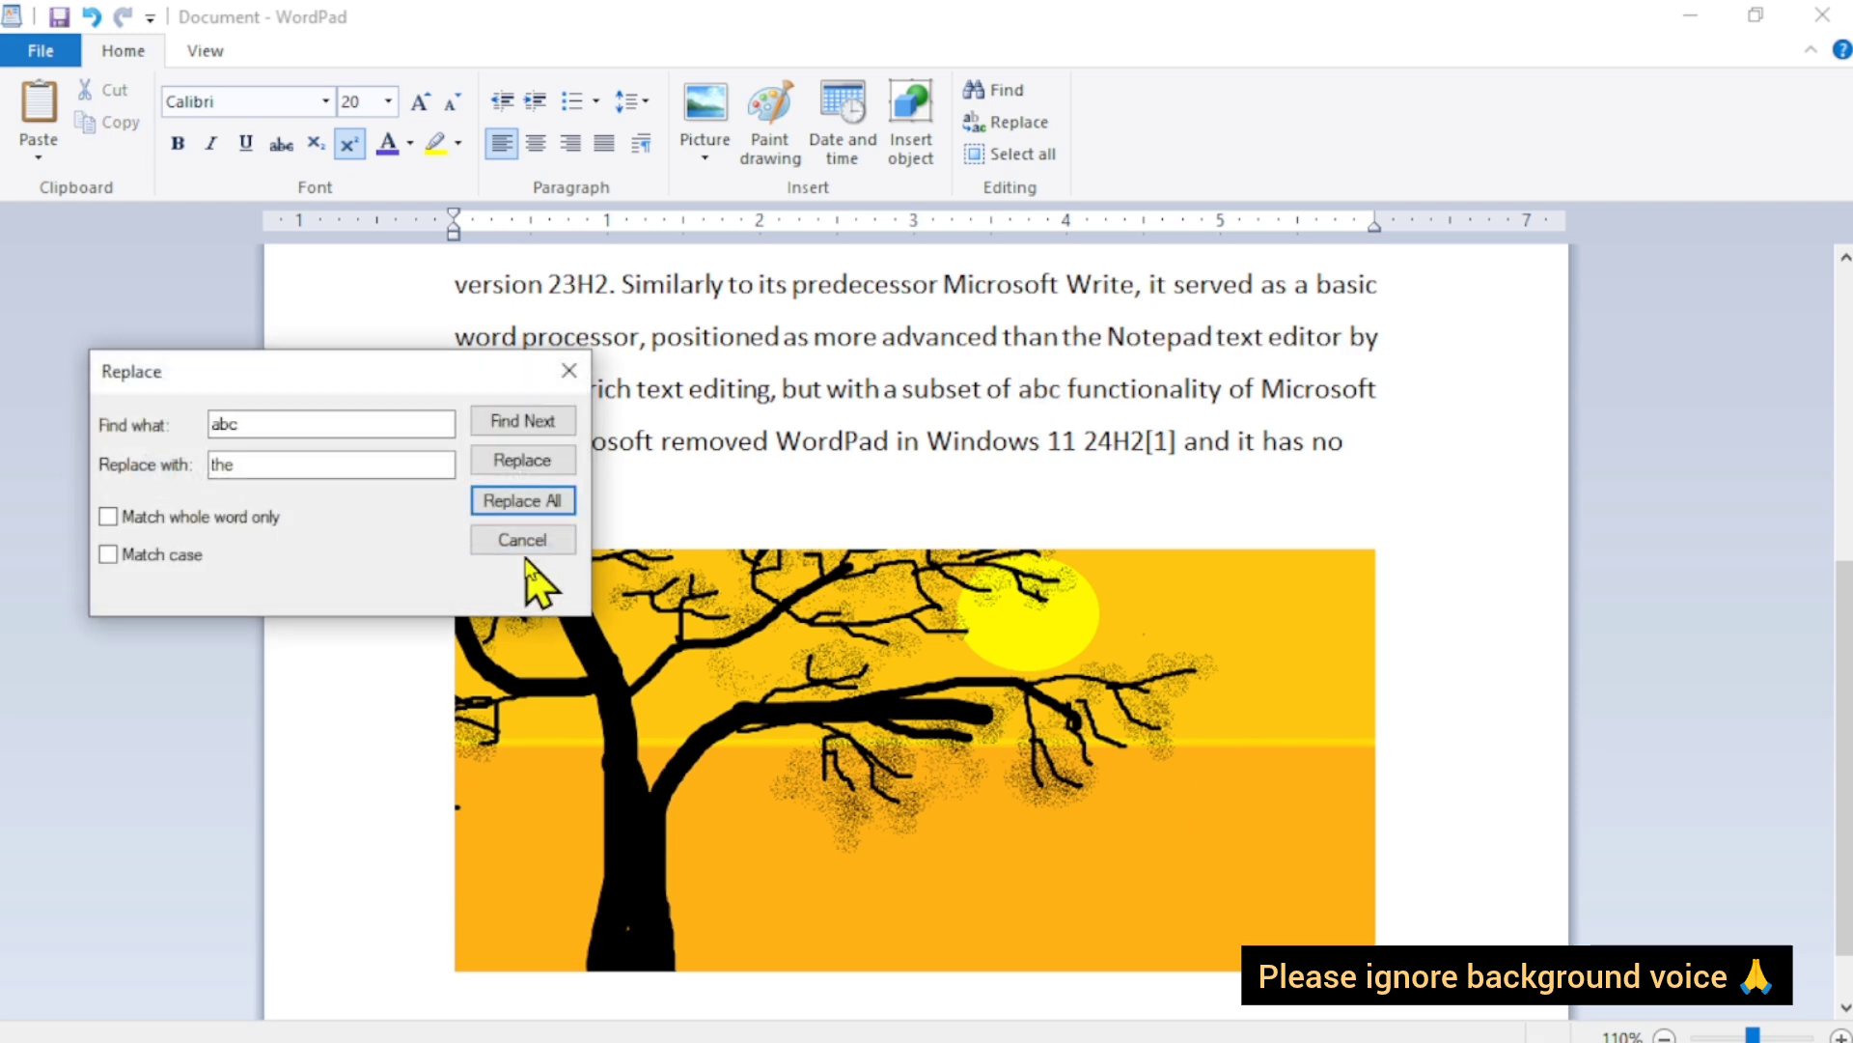
click(523, 502)
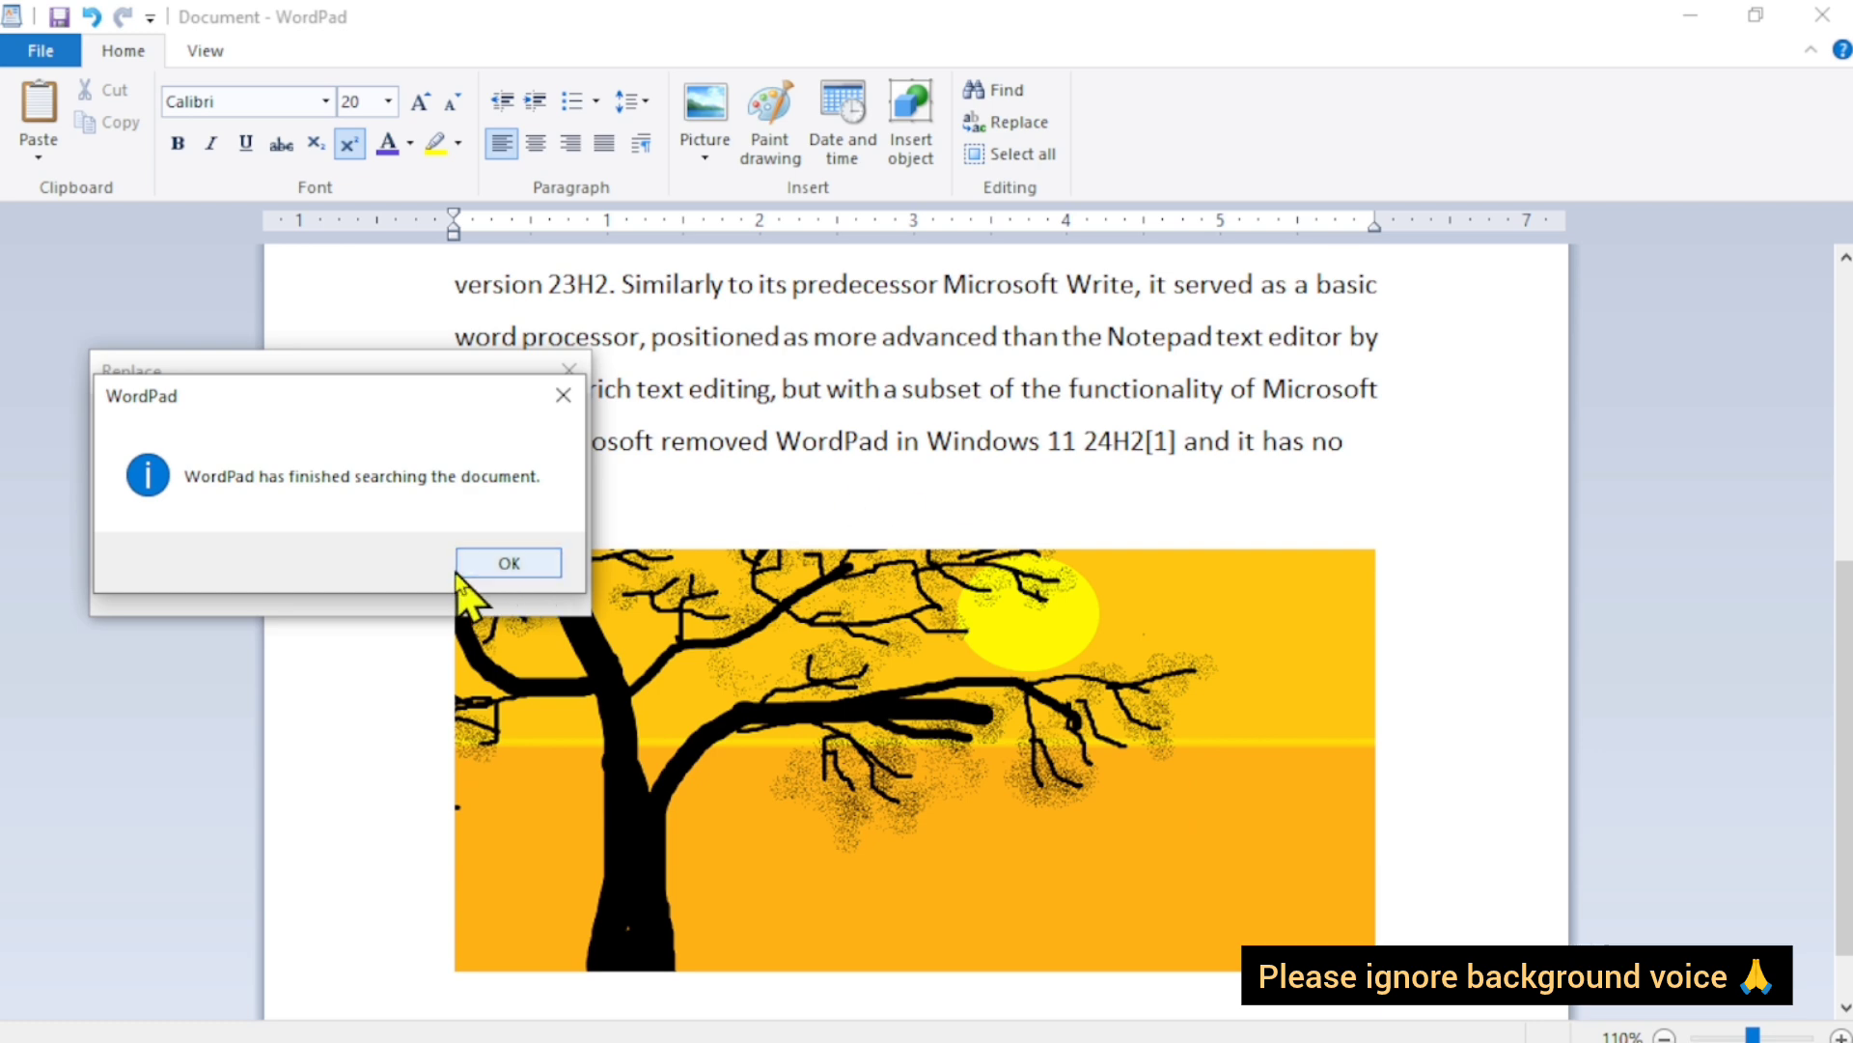
click(500, 568)
click(1064, 406)
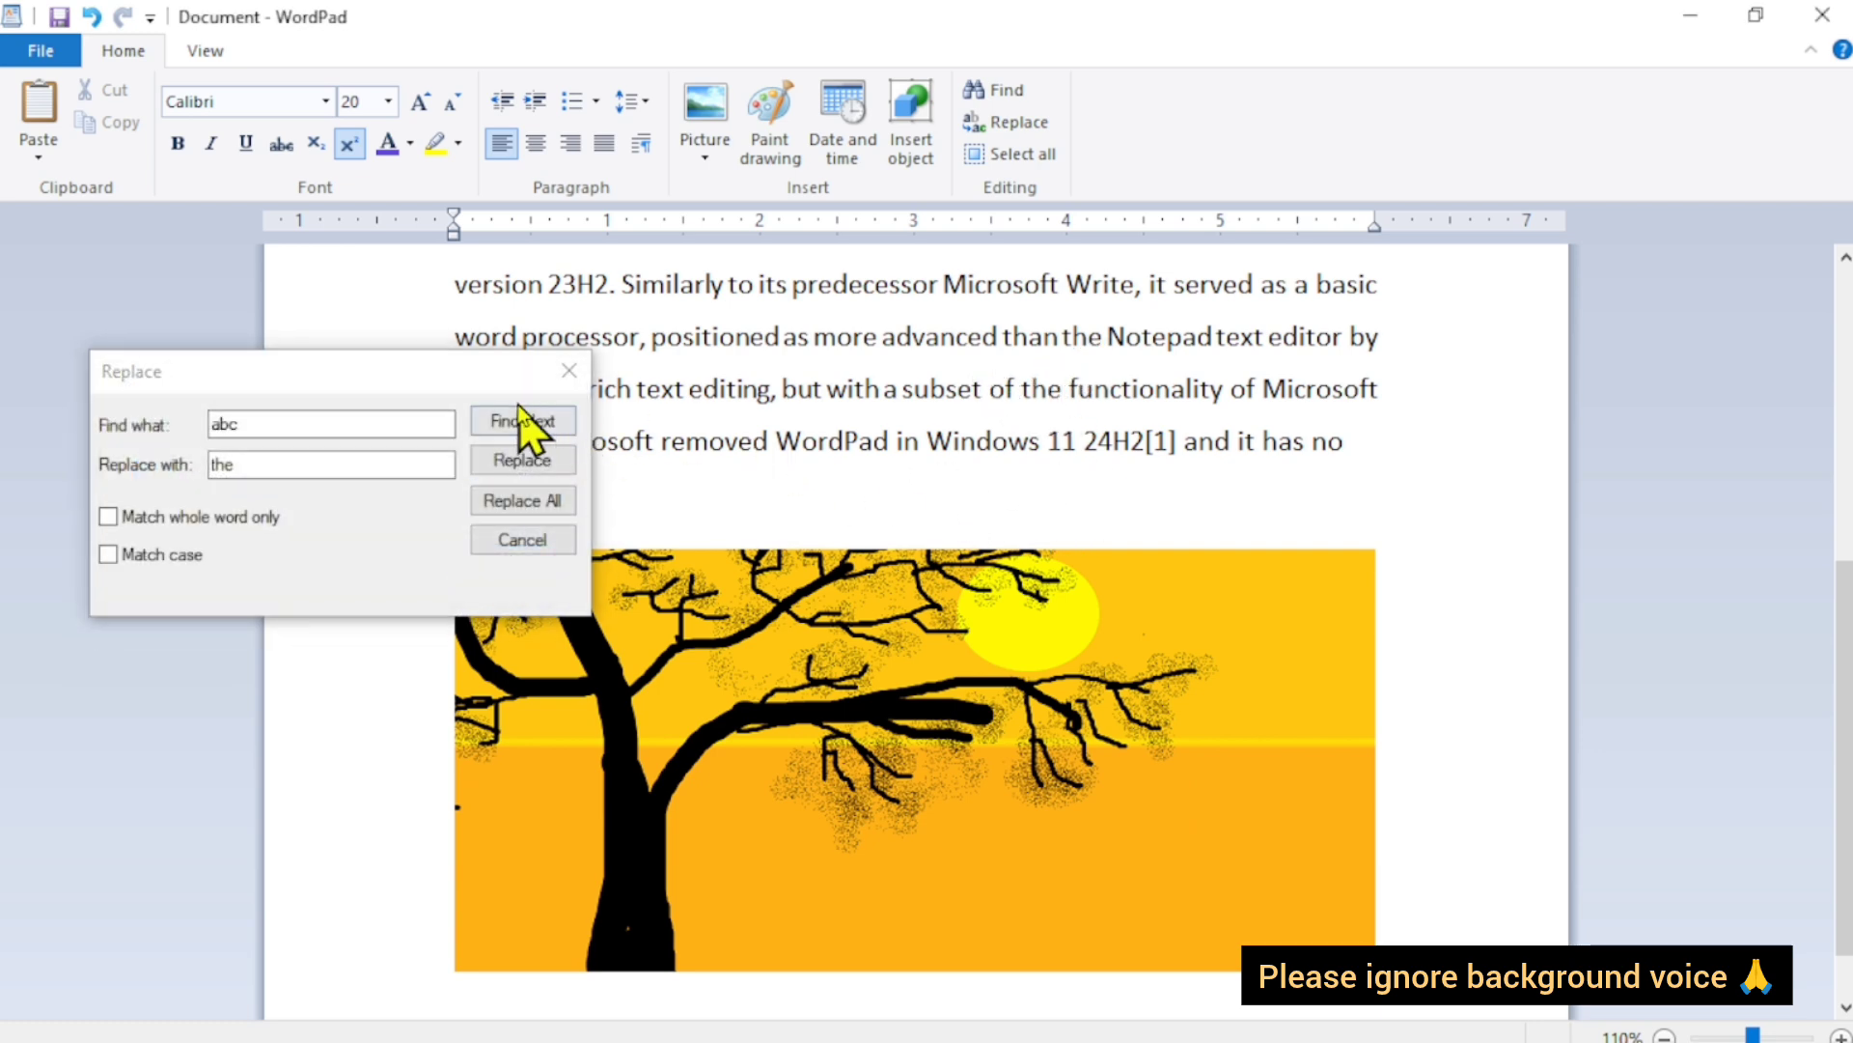
click(569, 371)
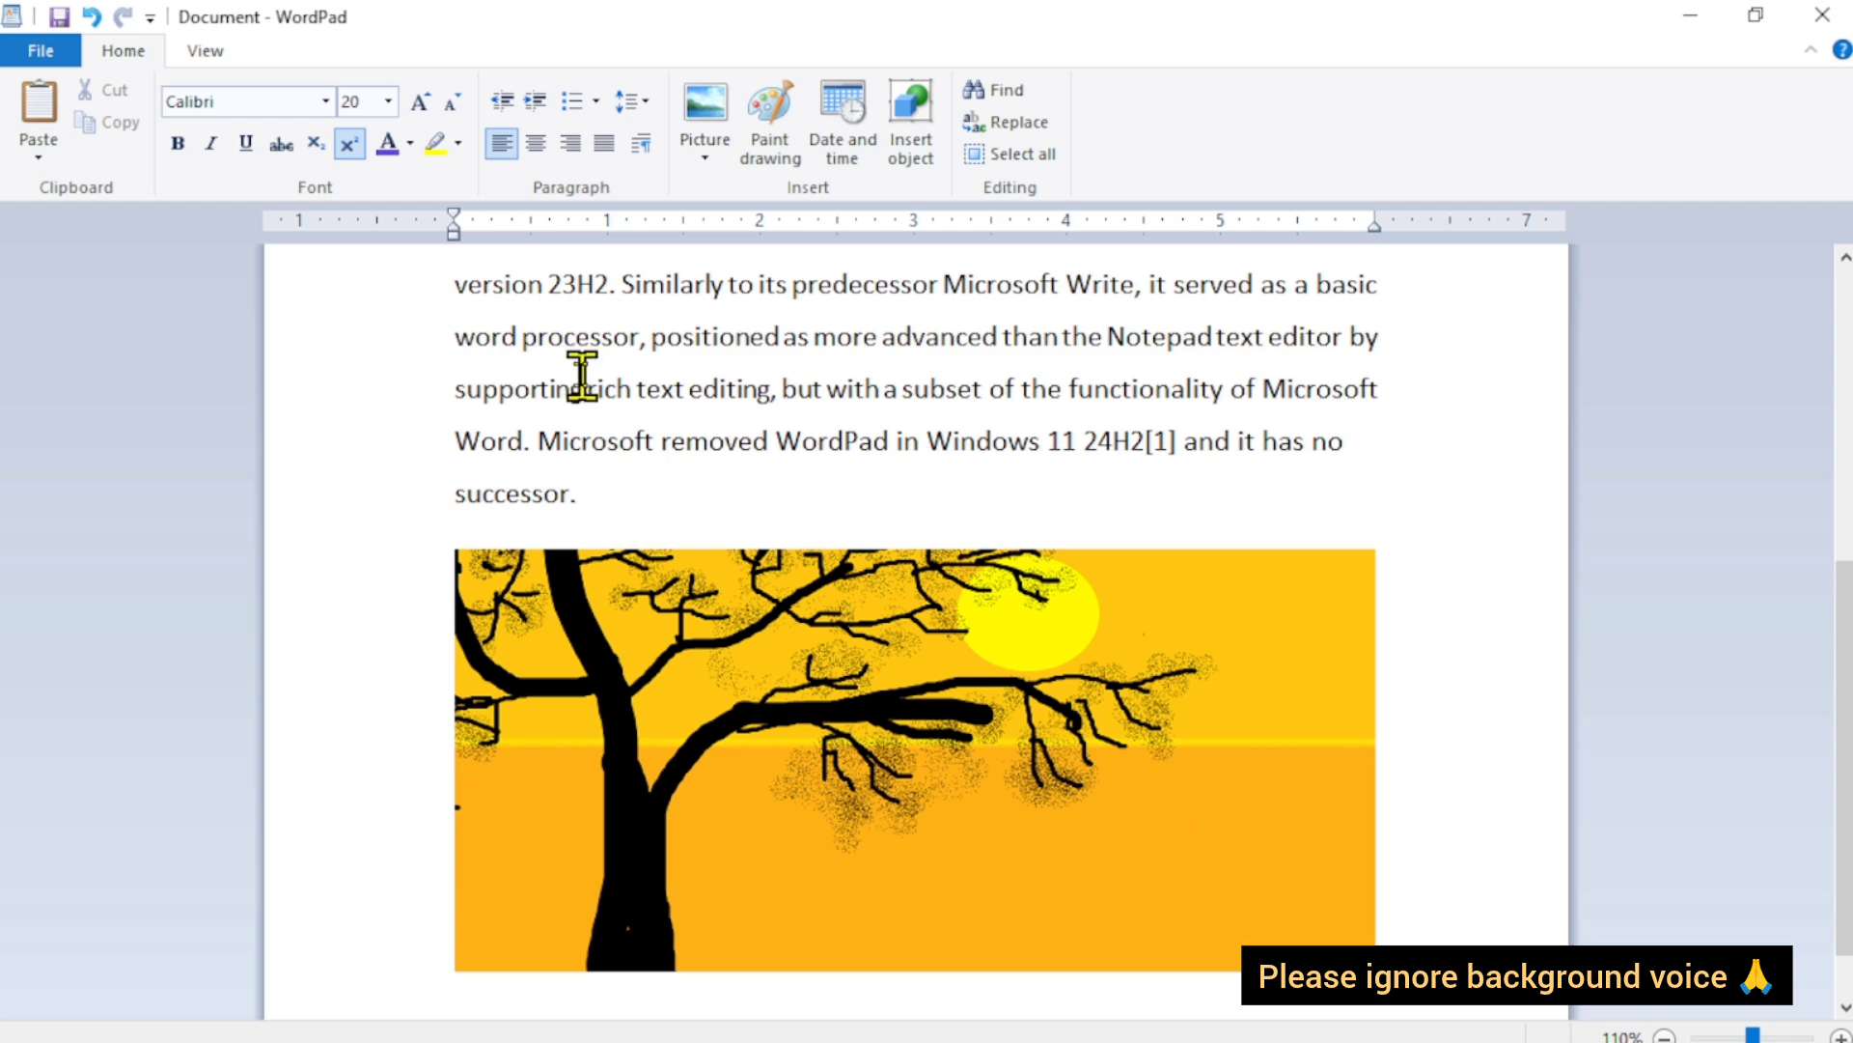
Select the entire document twice, clearing the first selection in between.
click(1009, 159)
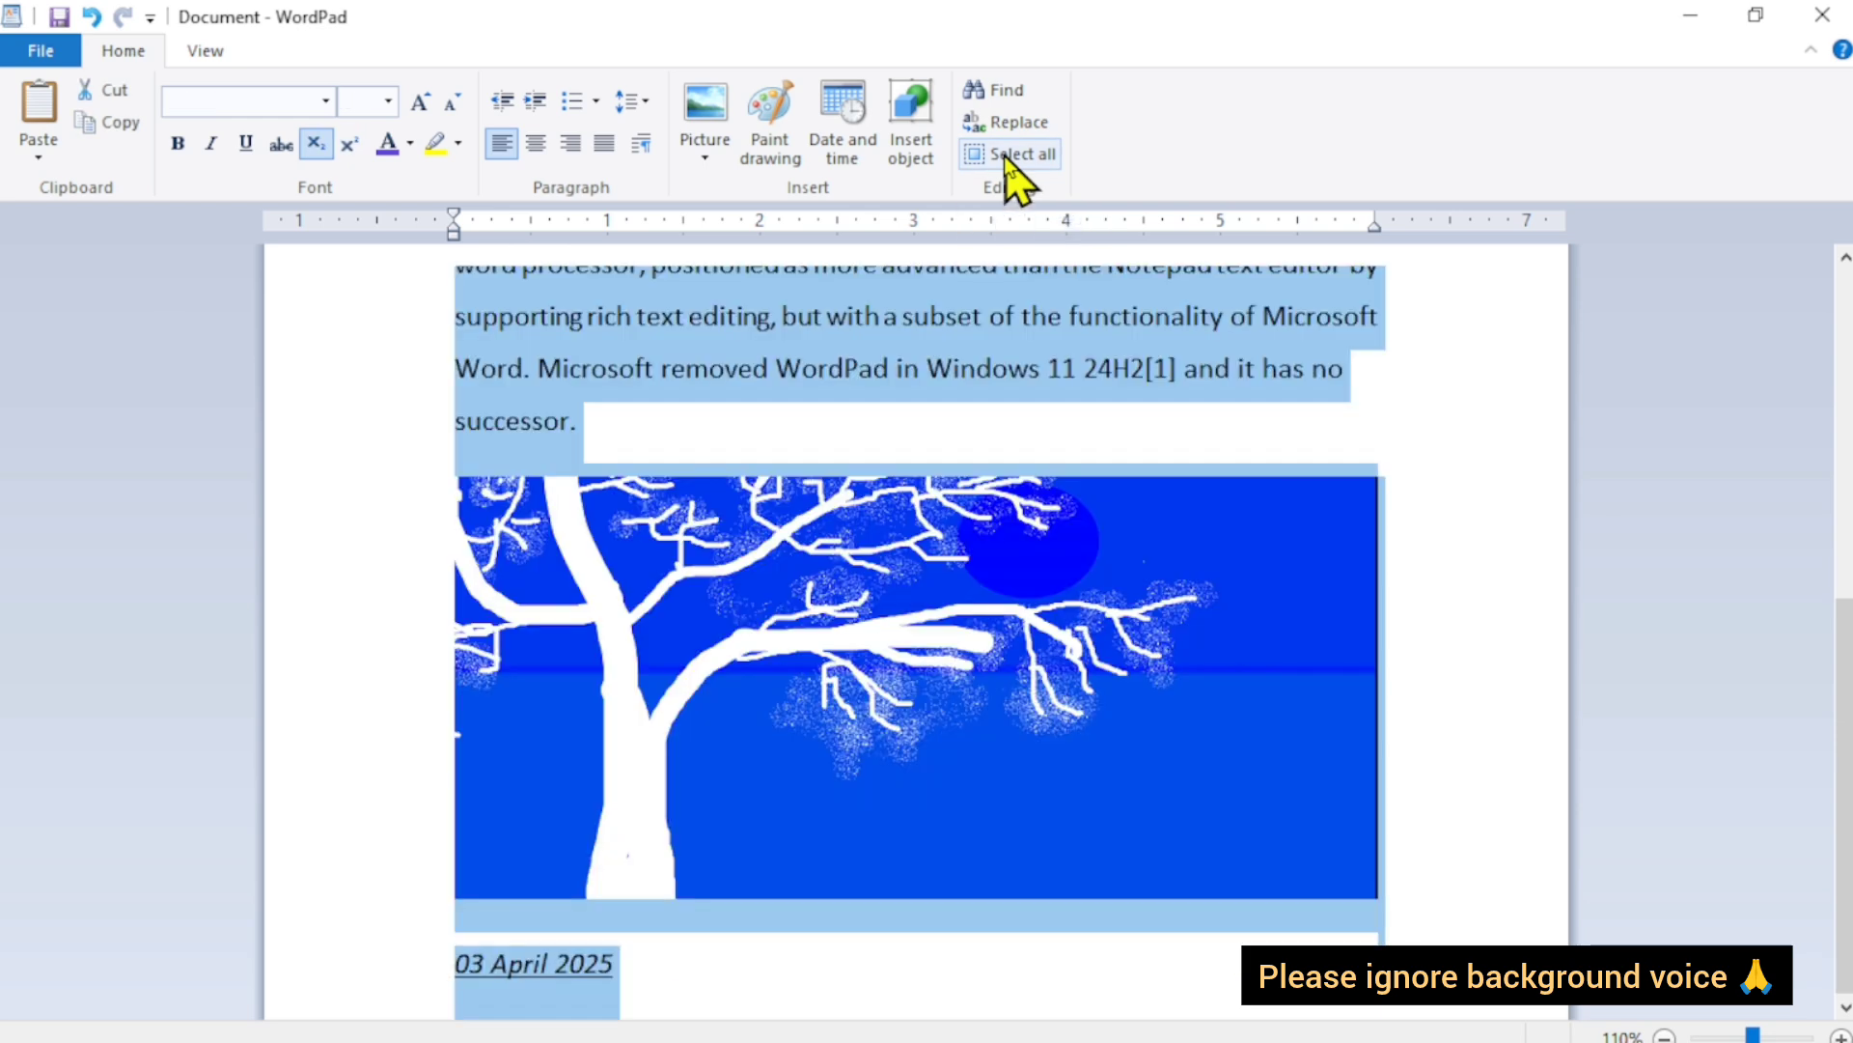
scroll(902, 566, up, 8)
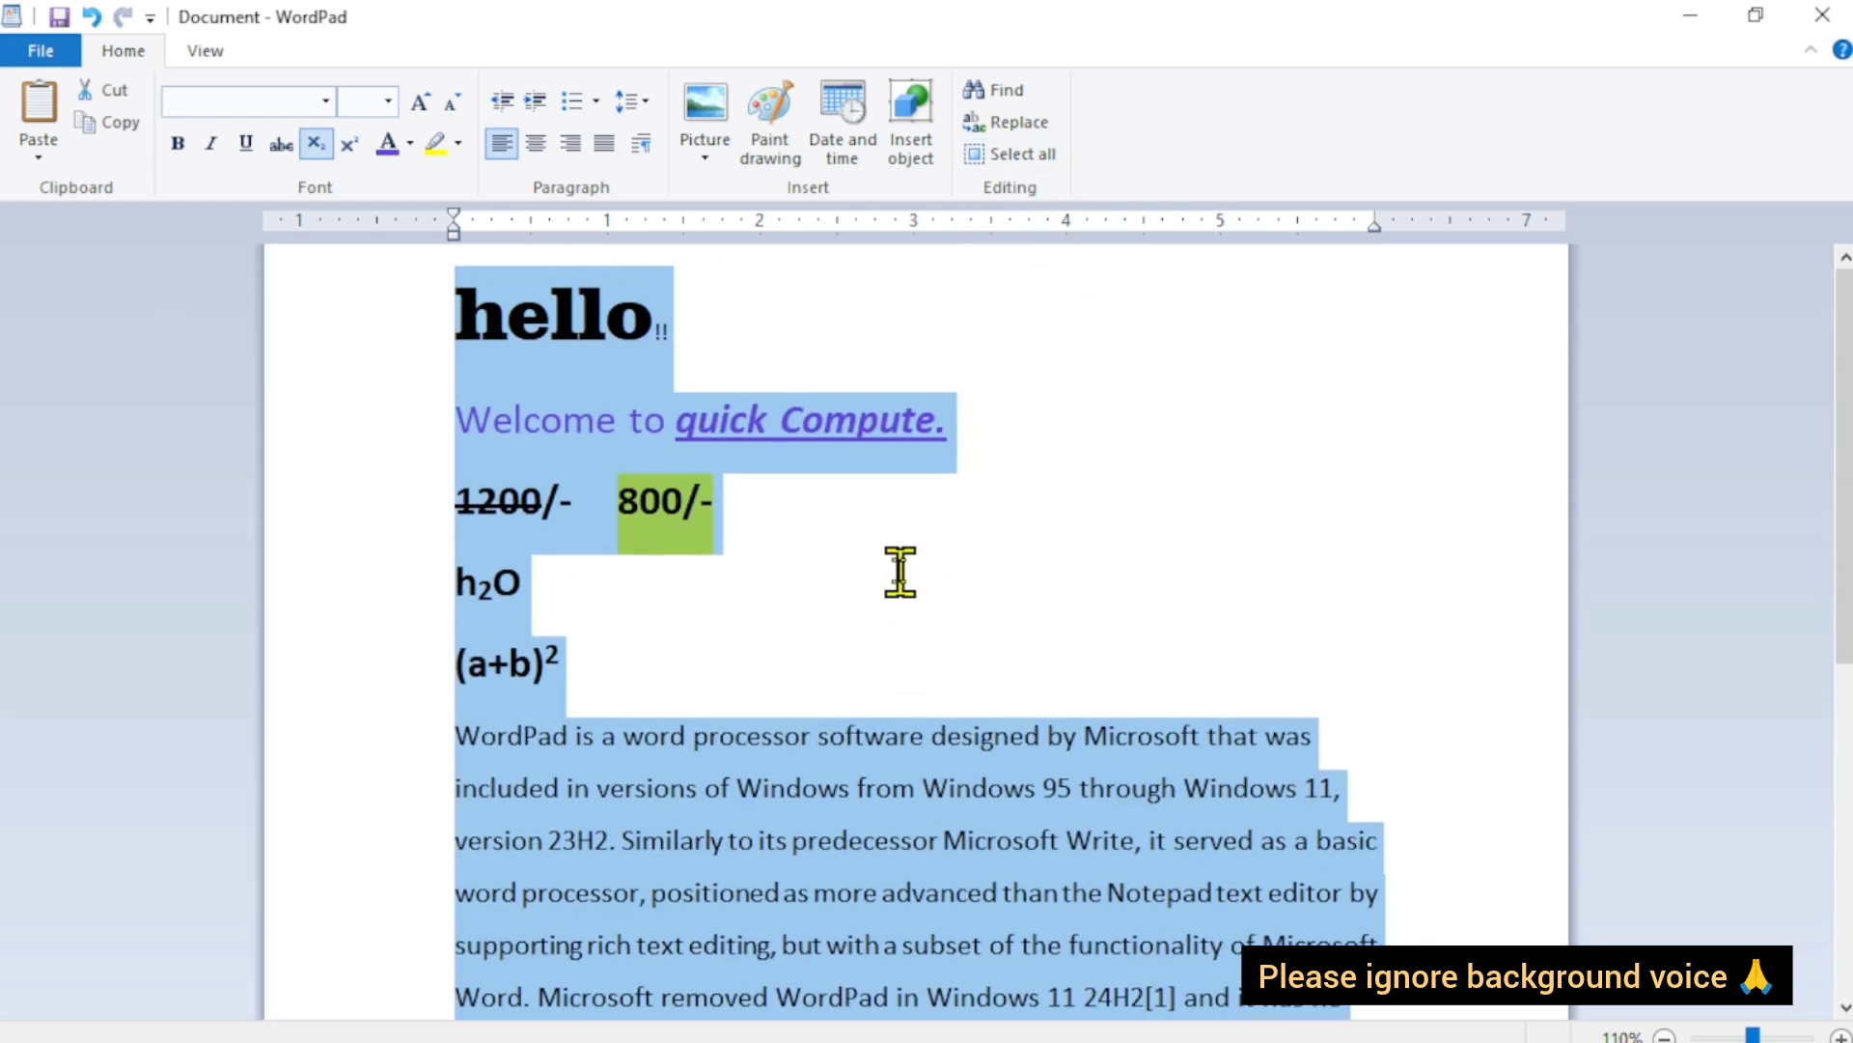
click(900, 573)
scroll(901, 572, down, 5)
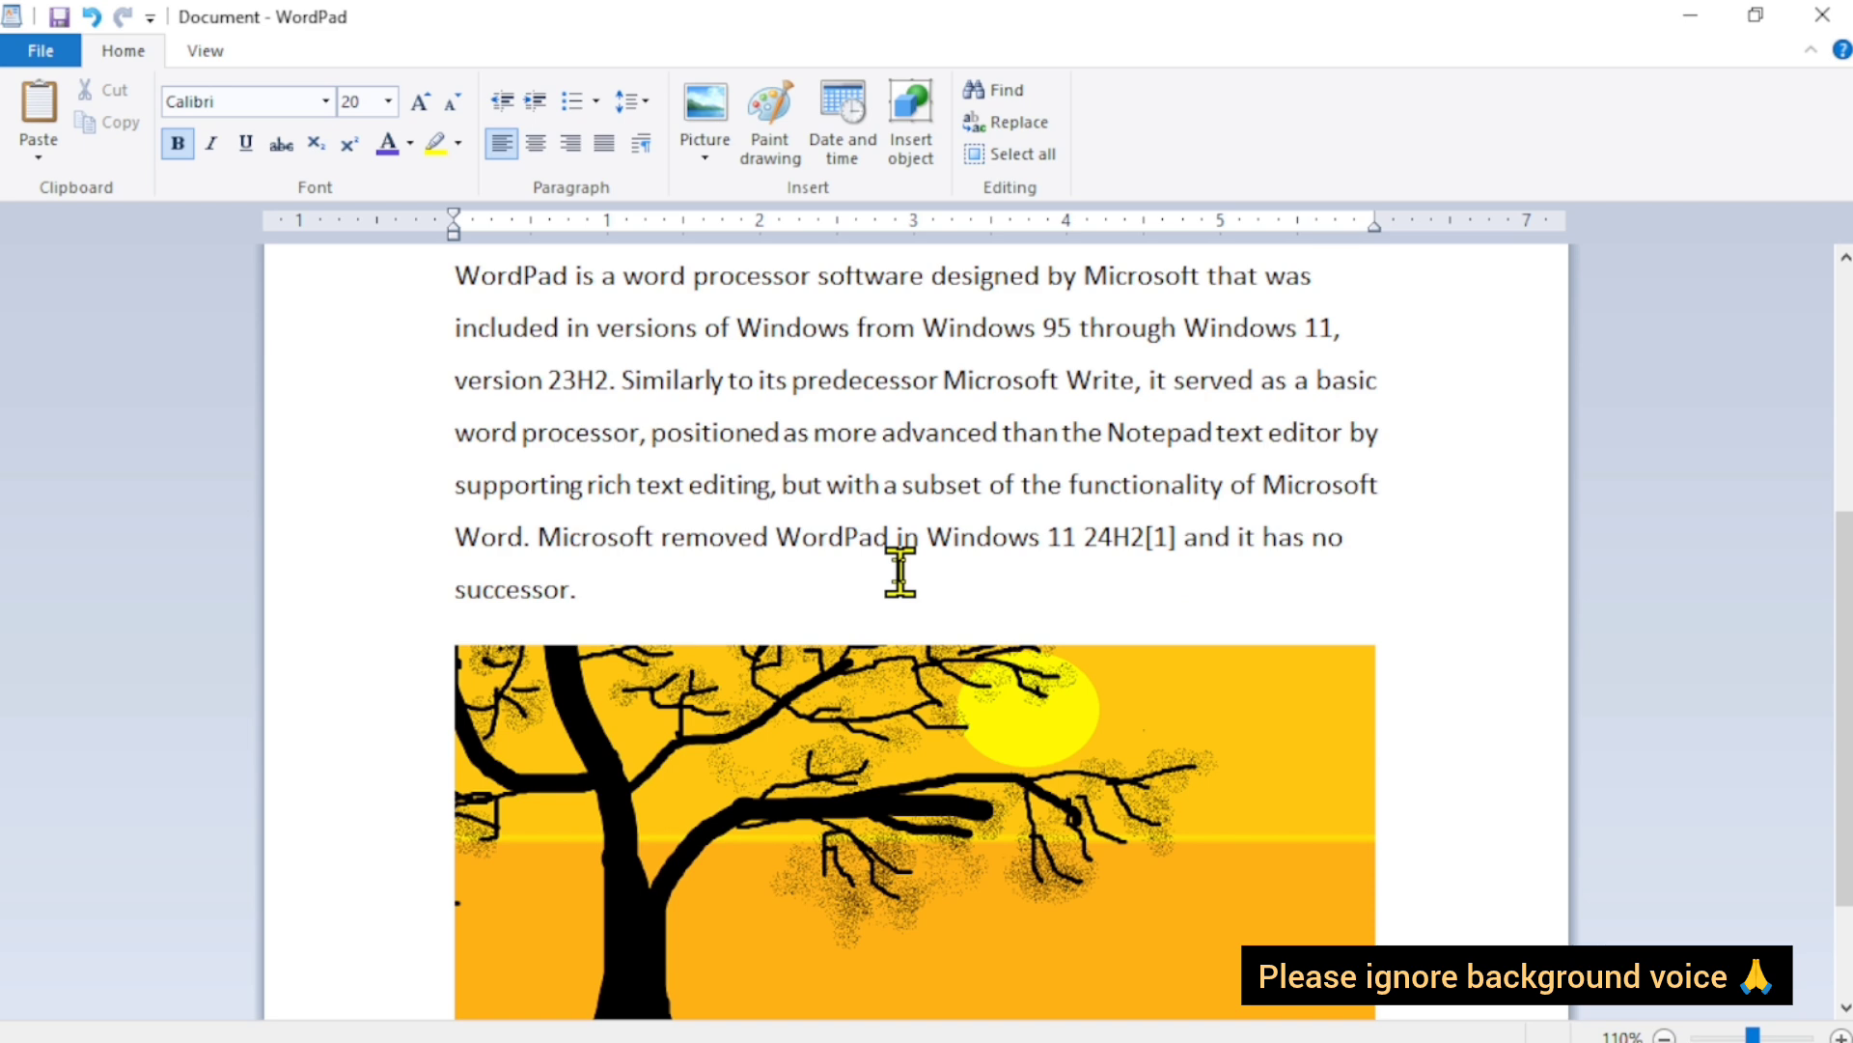
key(ctrl+a)
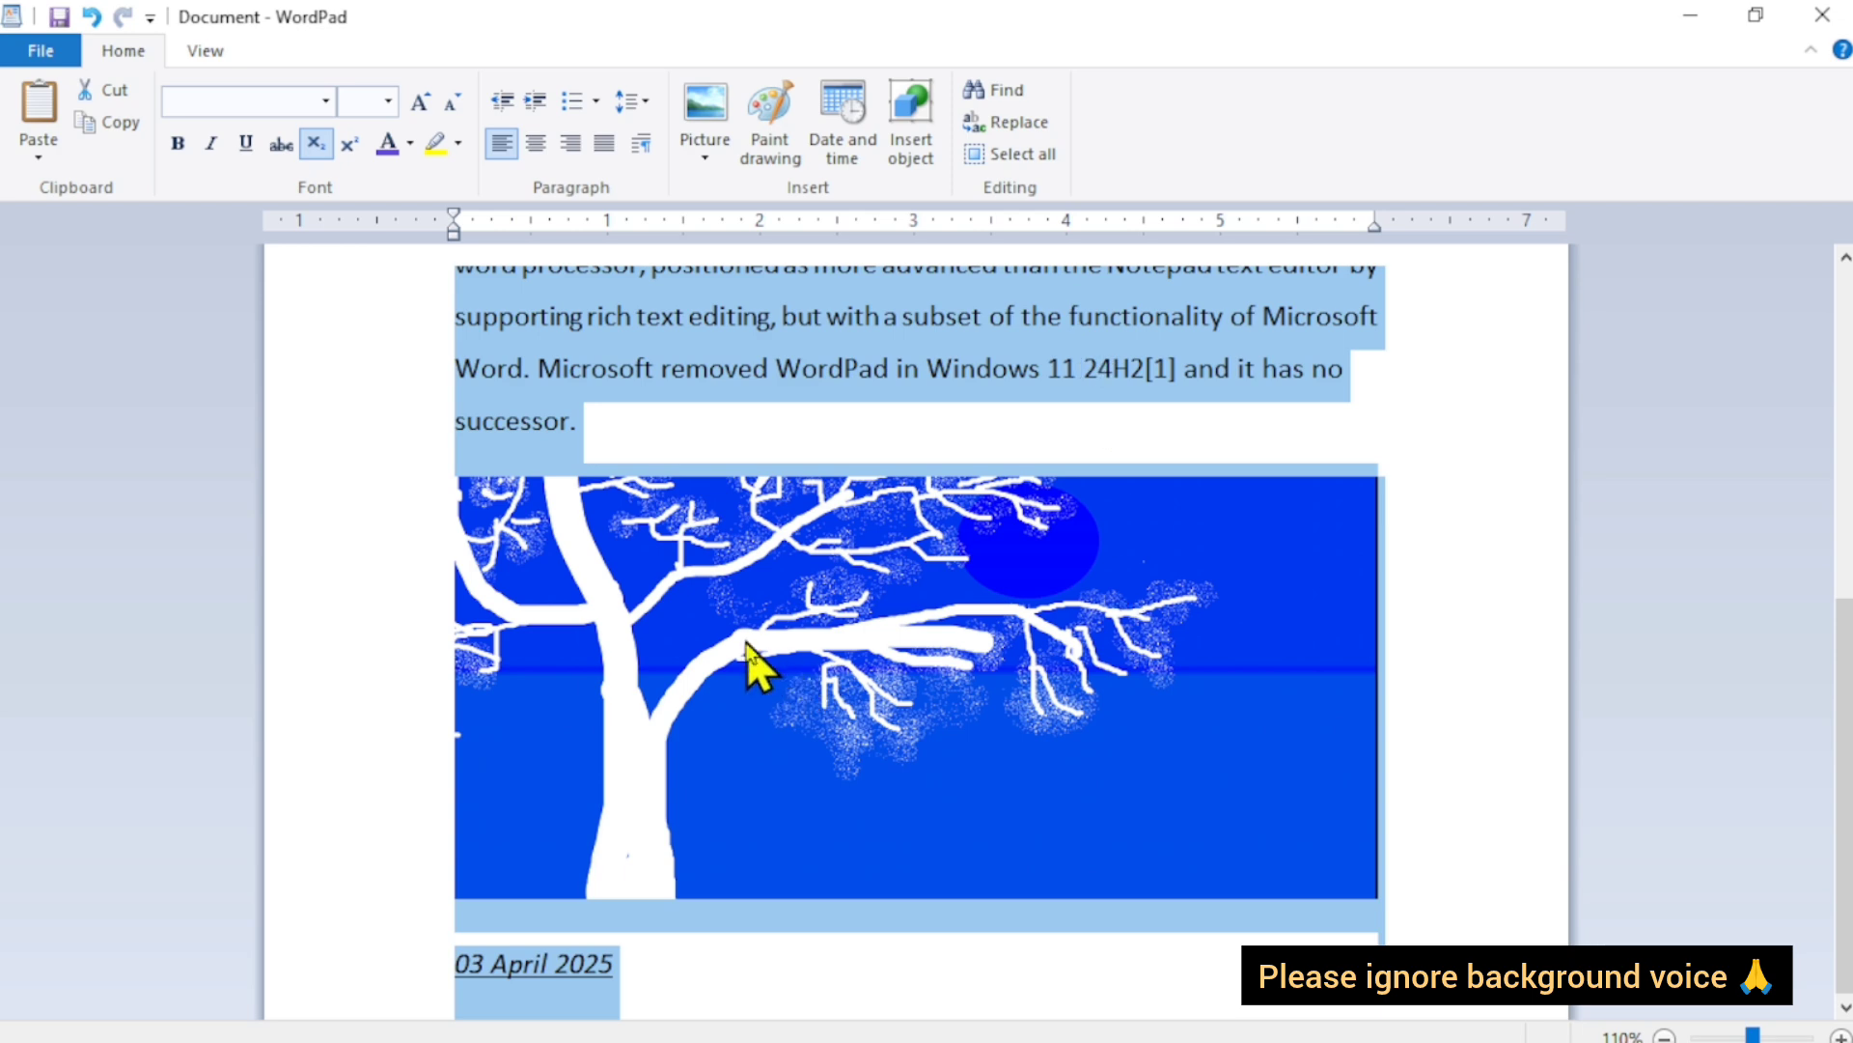
Add a blank line below the date and a bulleted list with the items "abc" and "xyz" below the WordPad paragraph, ending the list with blank lines.
click(659, 961)
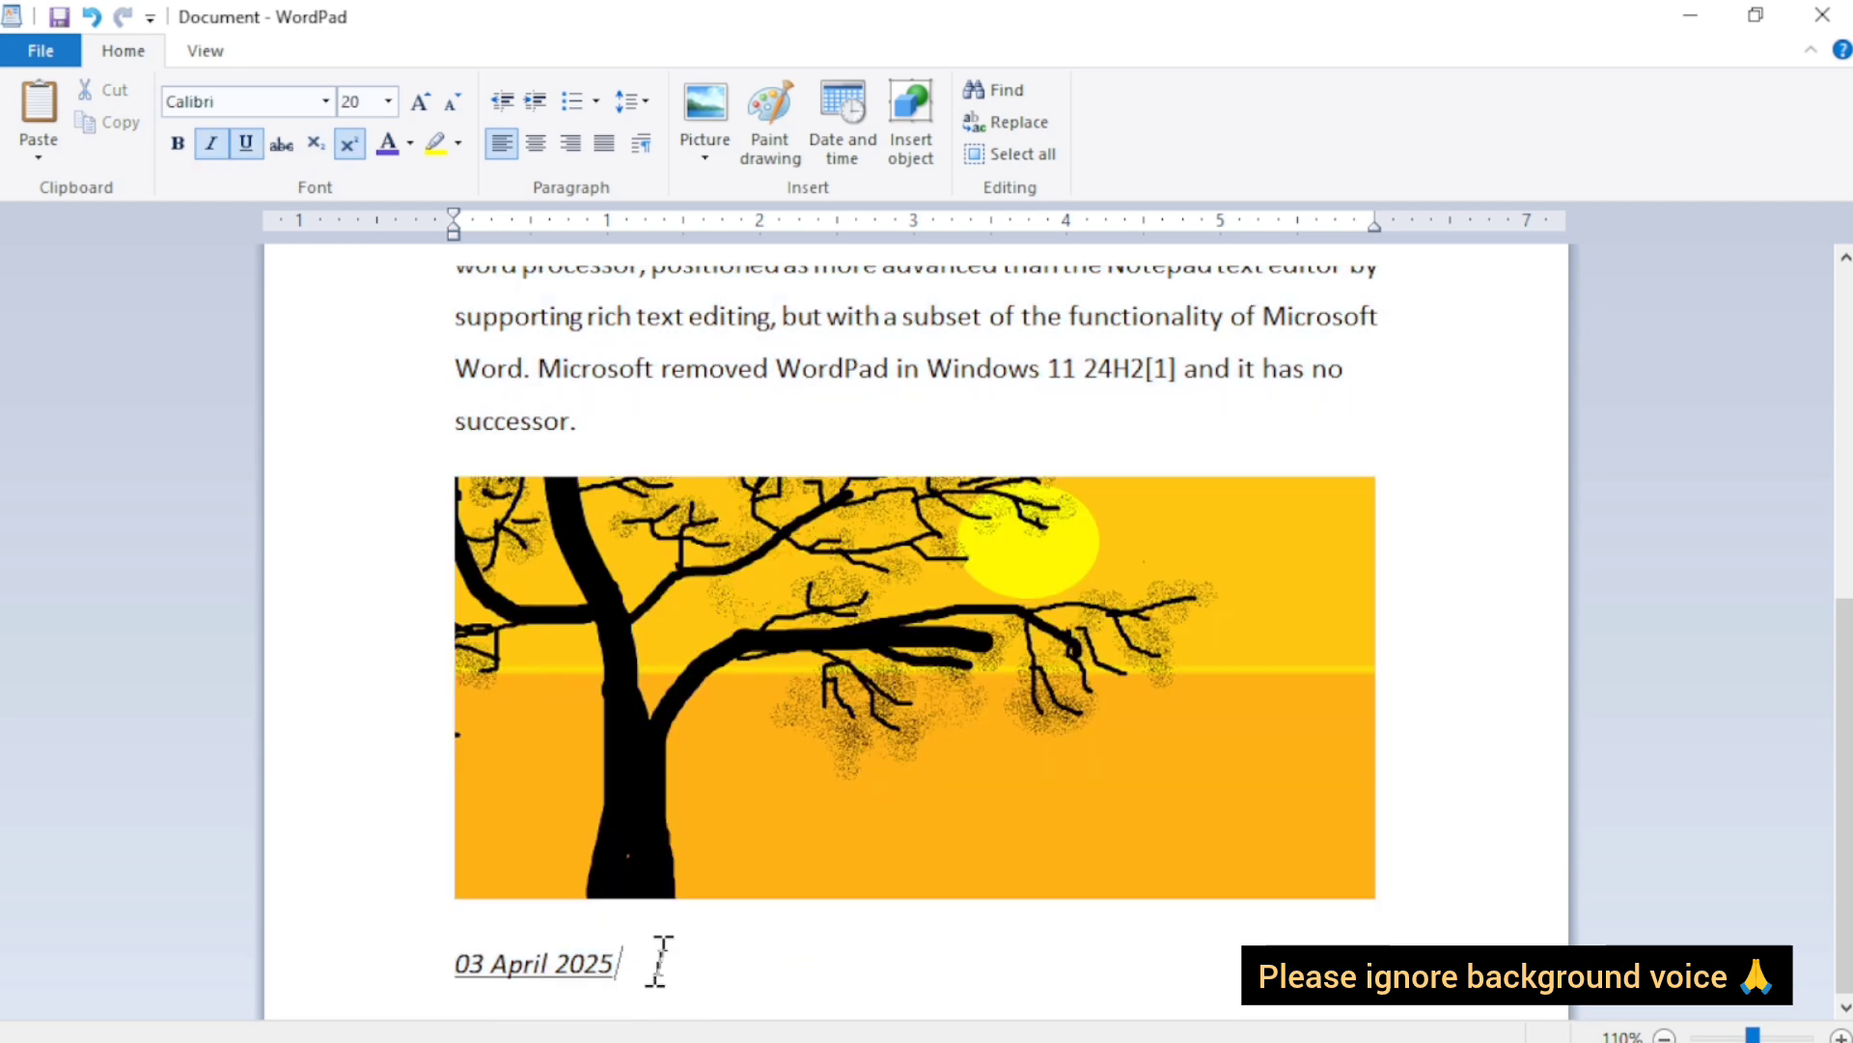
key(Return)
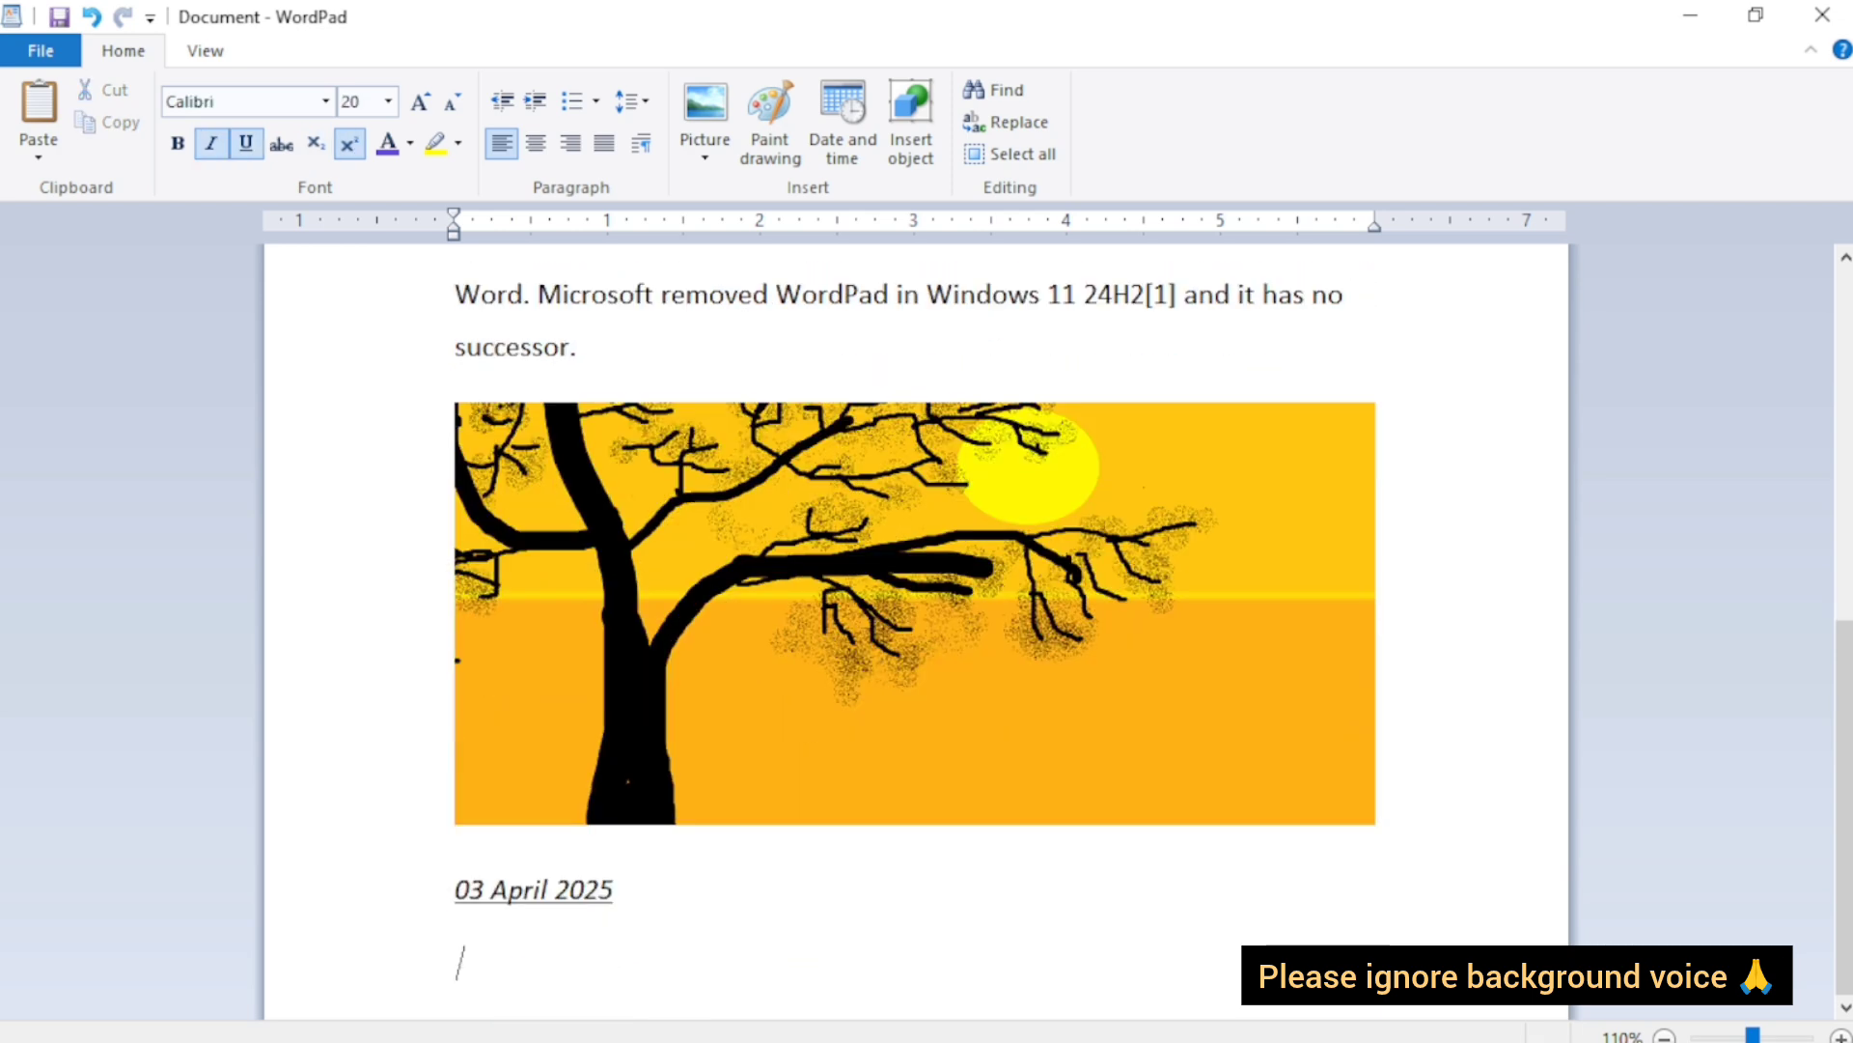
click(612, 347)
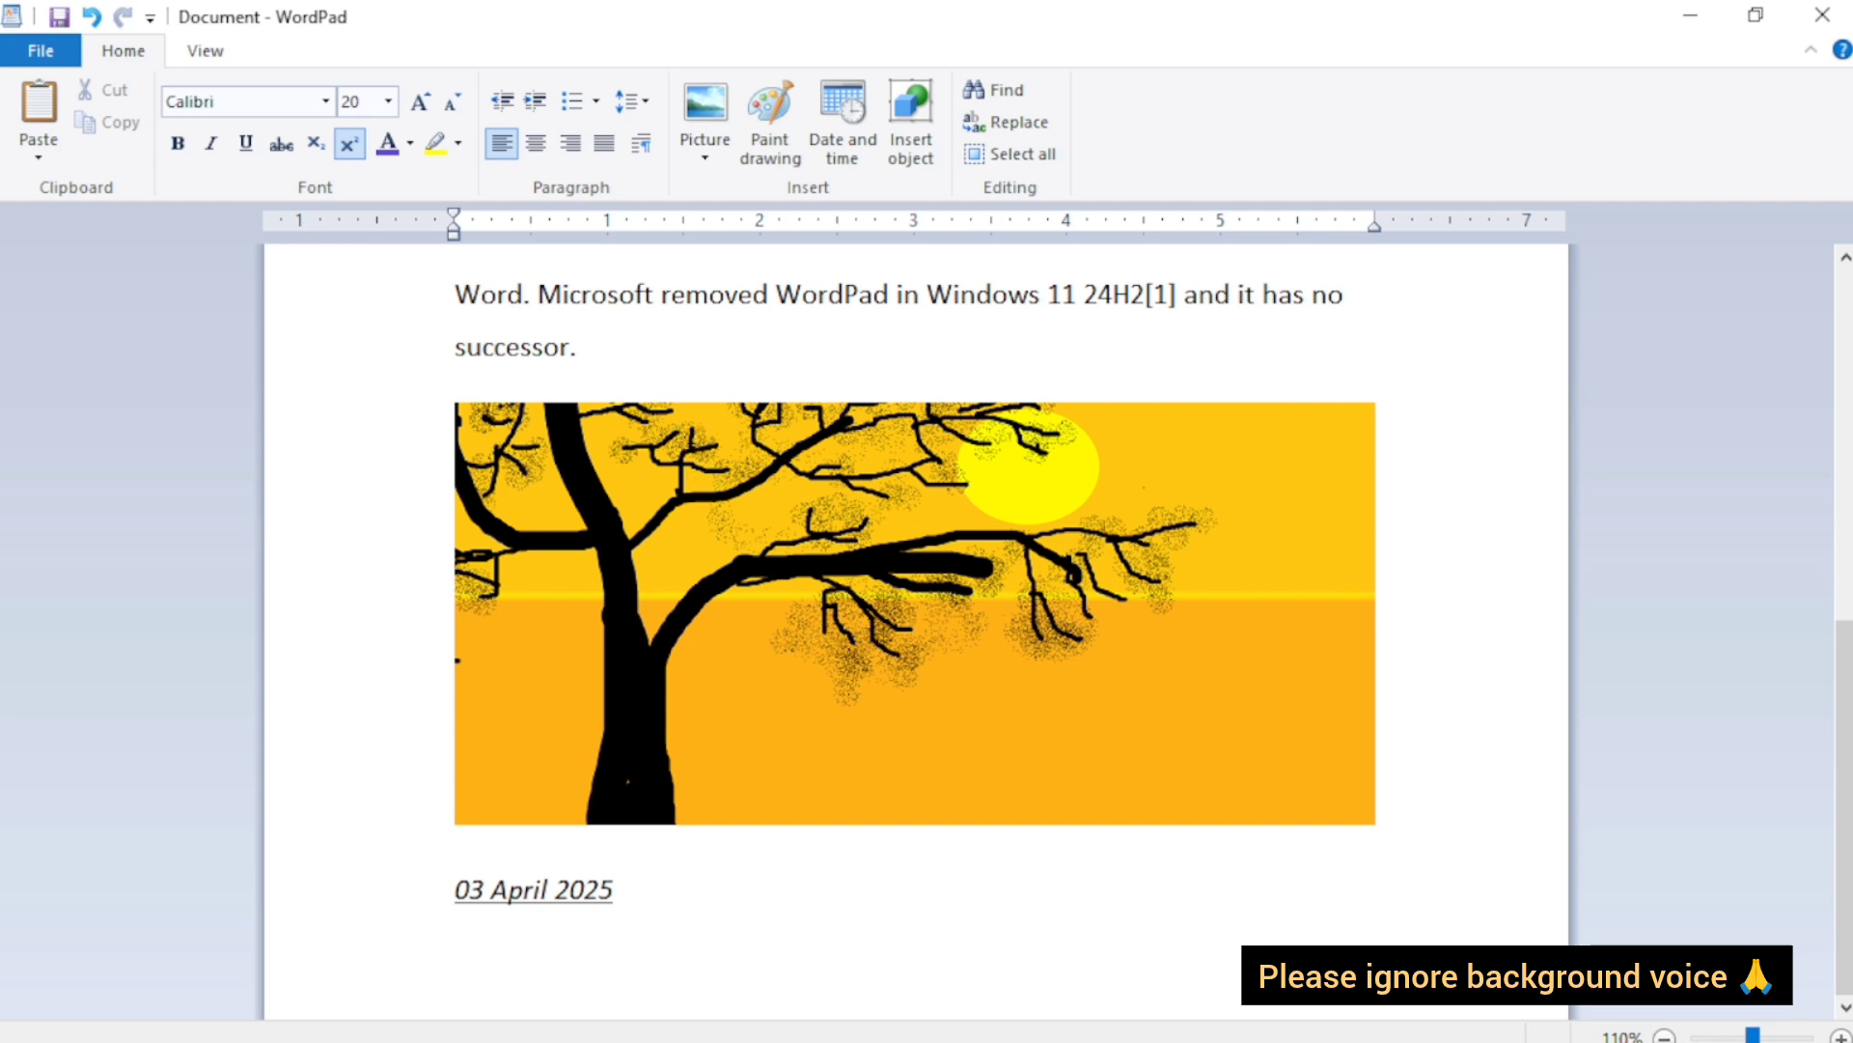
key(Return)
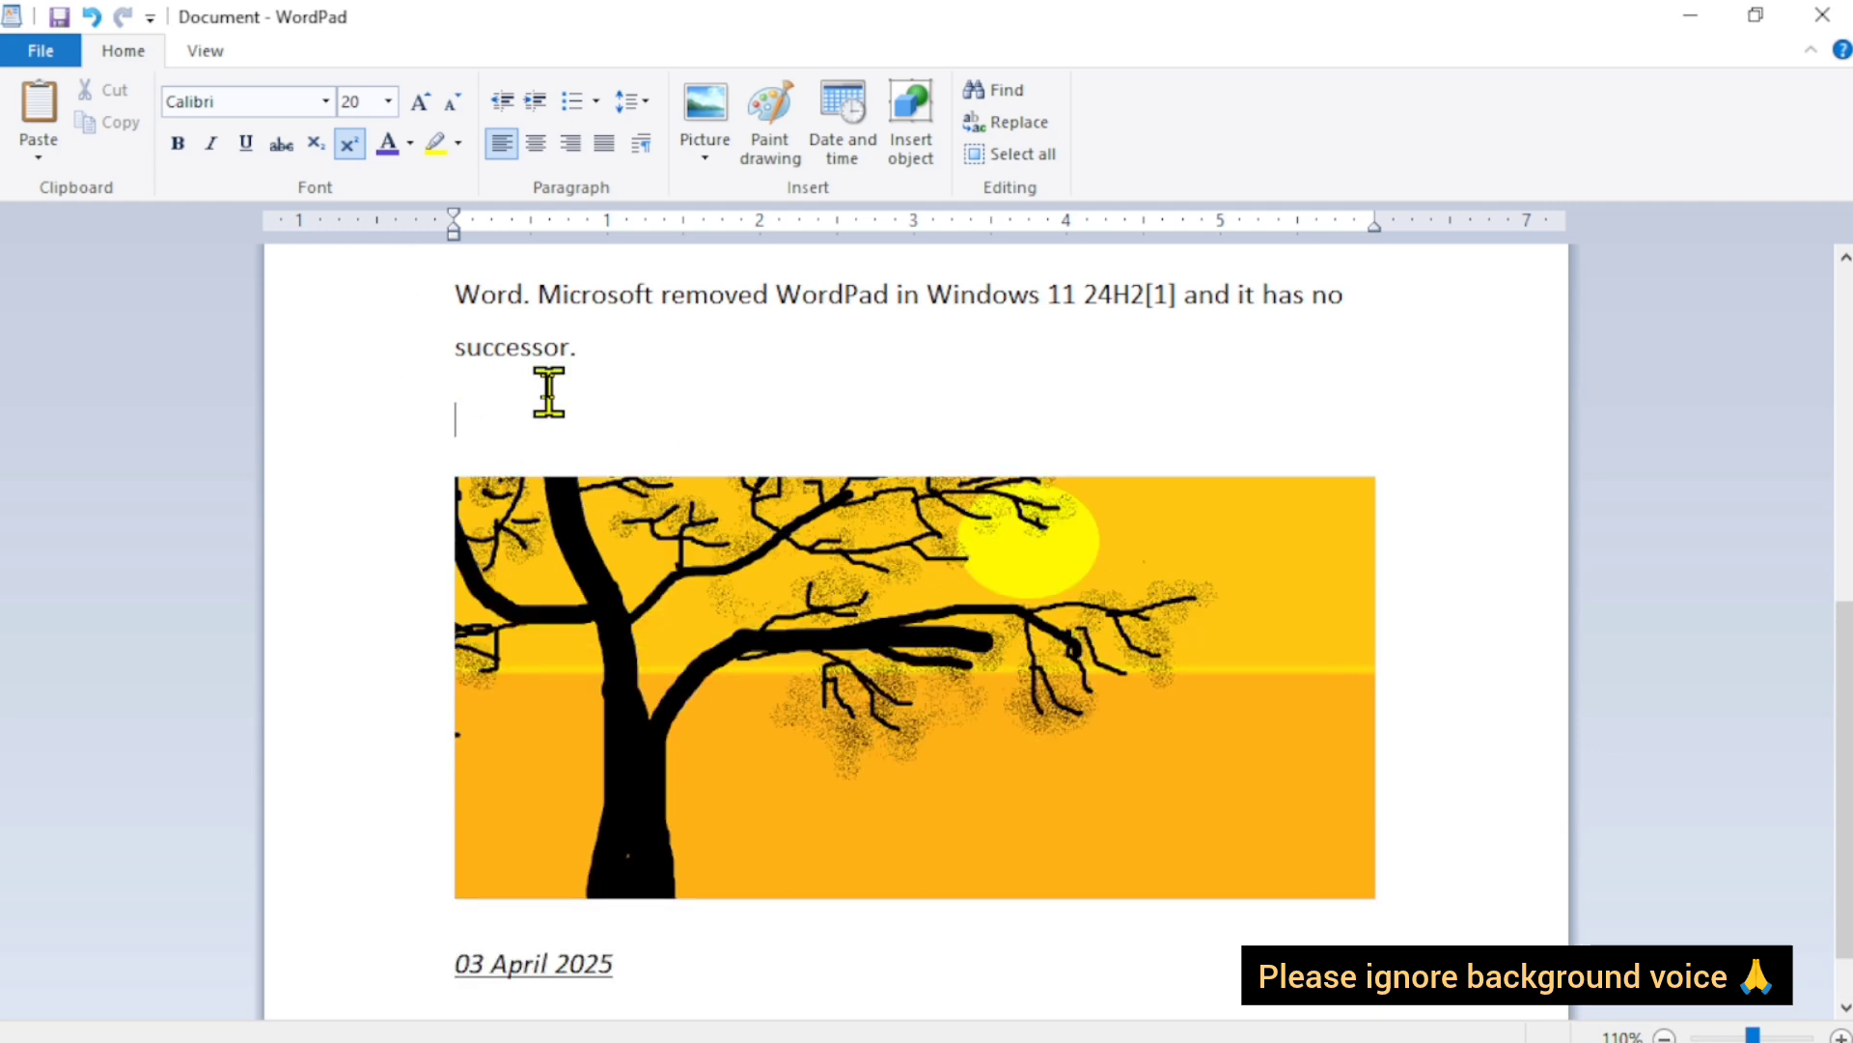
click(571, 101)
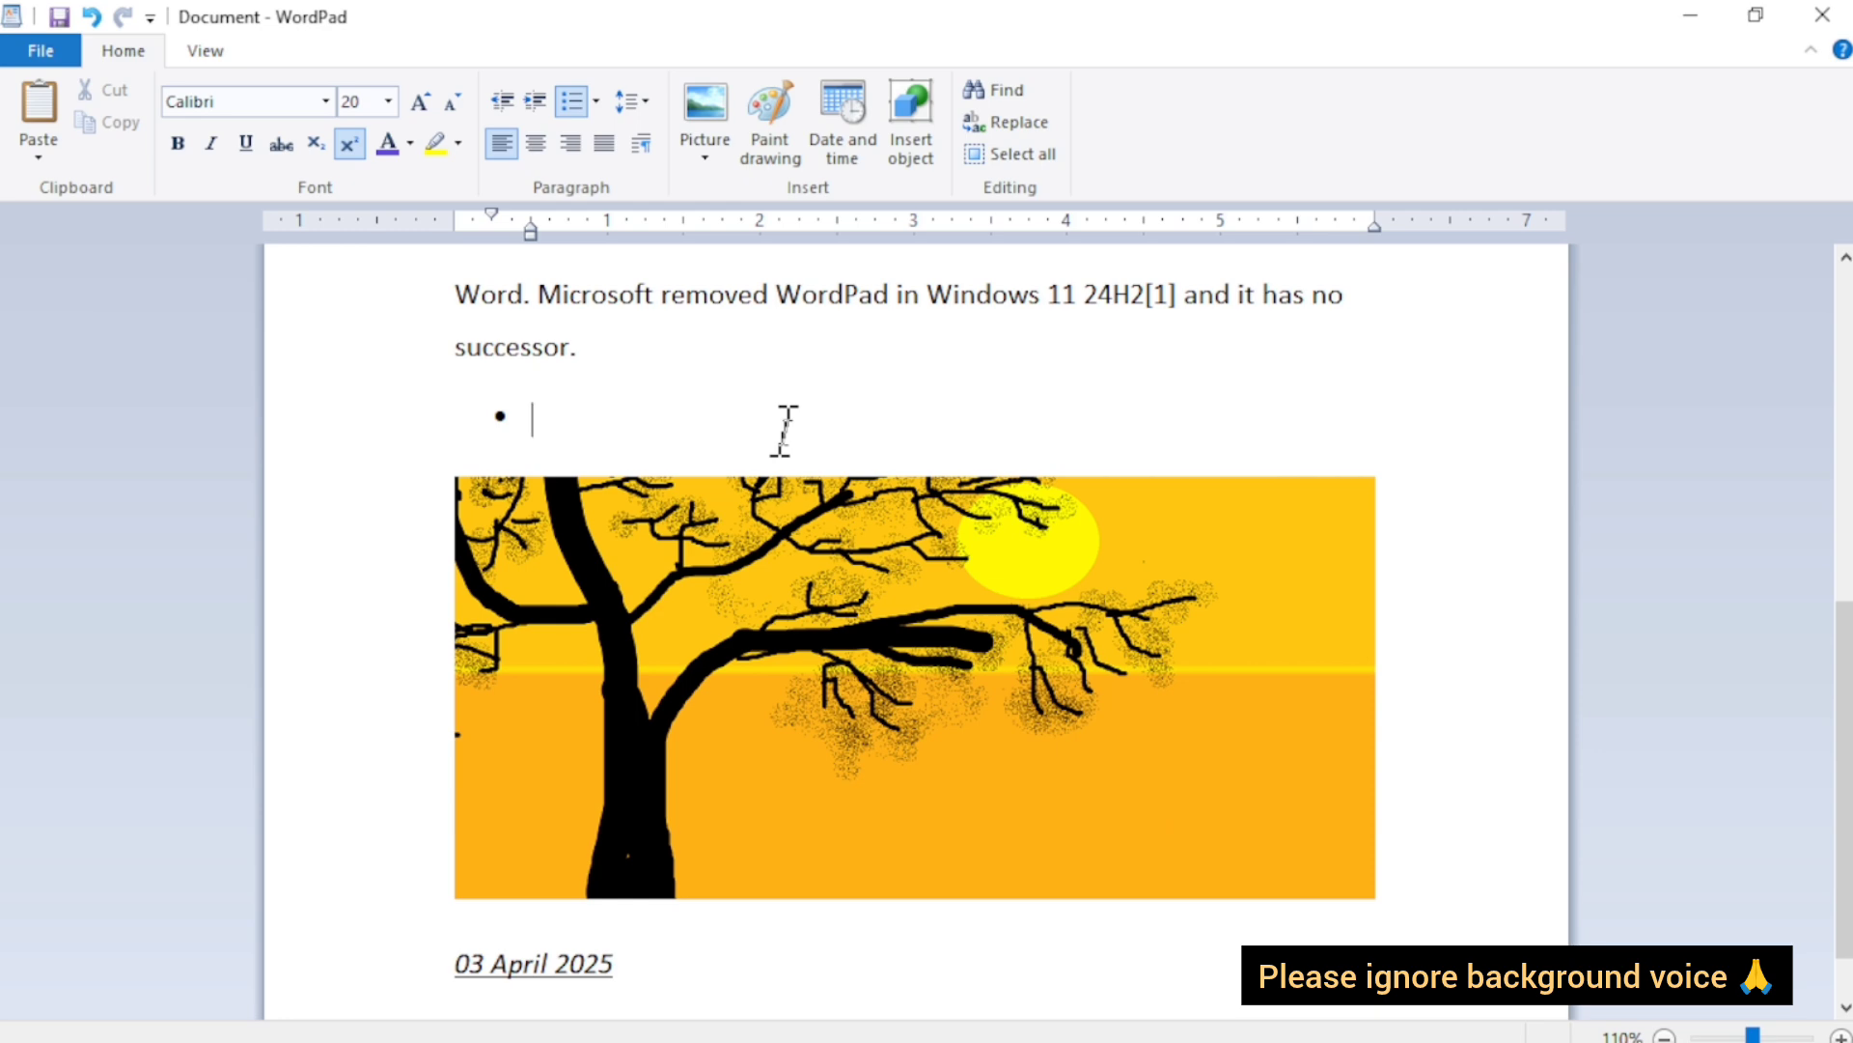
text(abc)
key(Return)
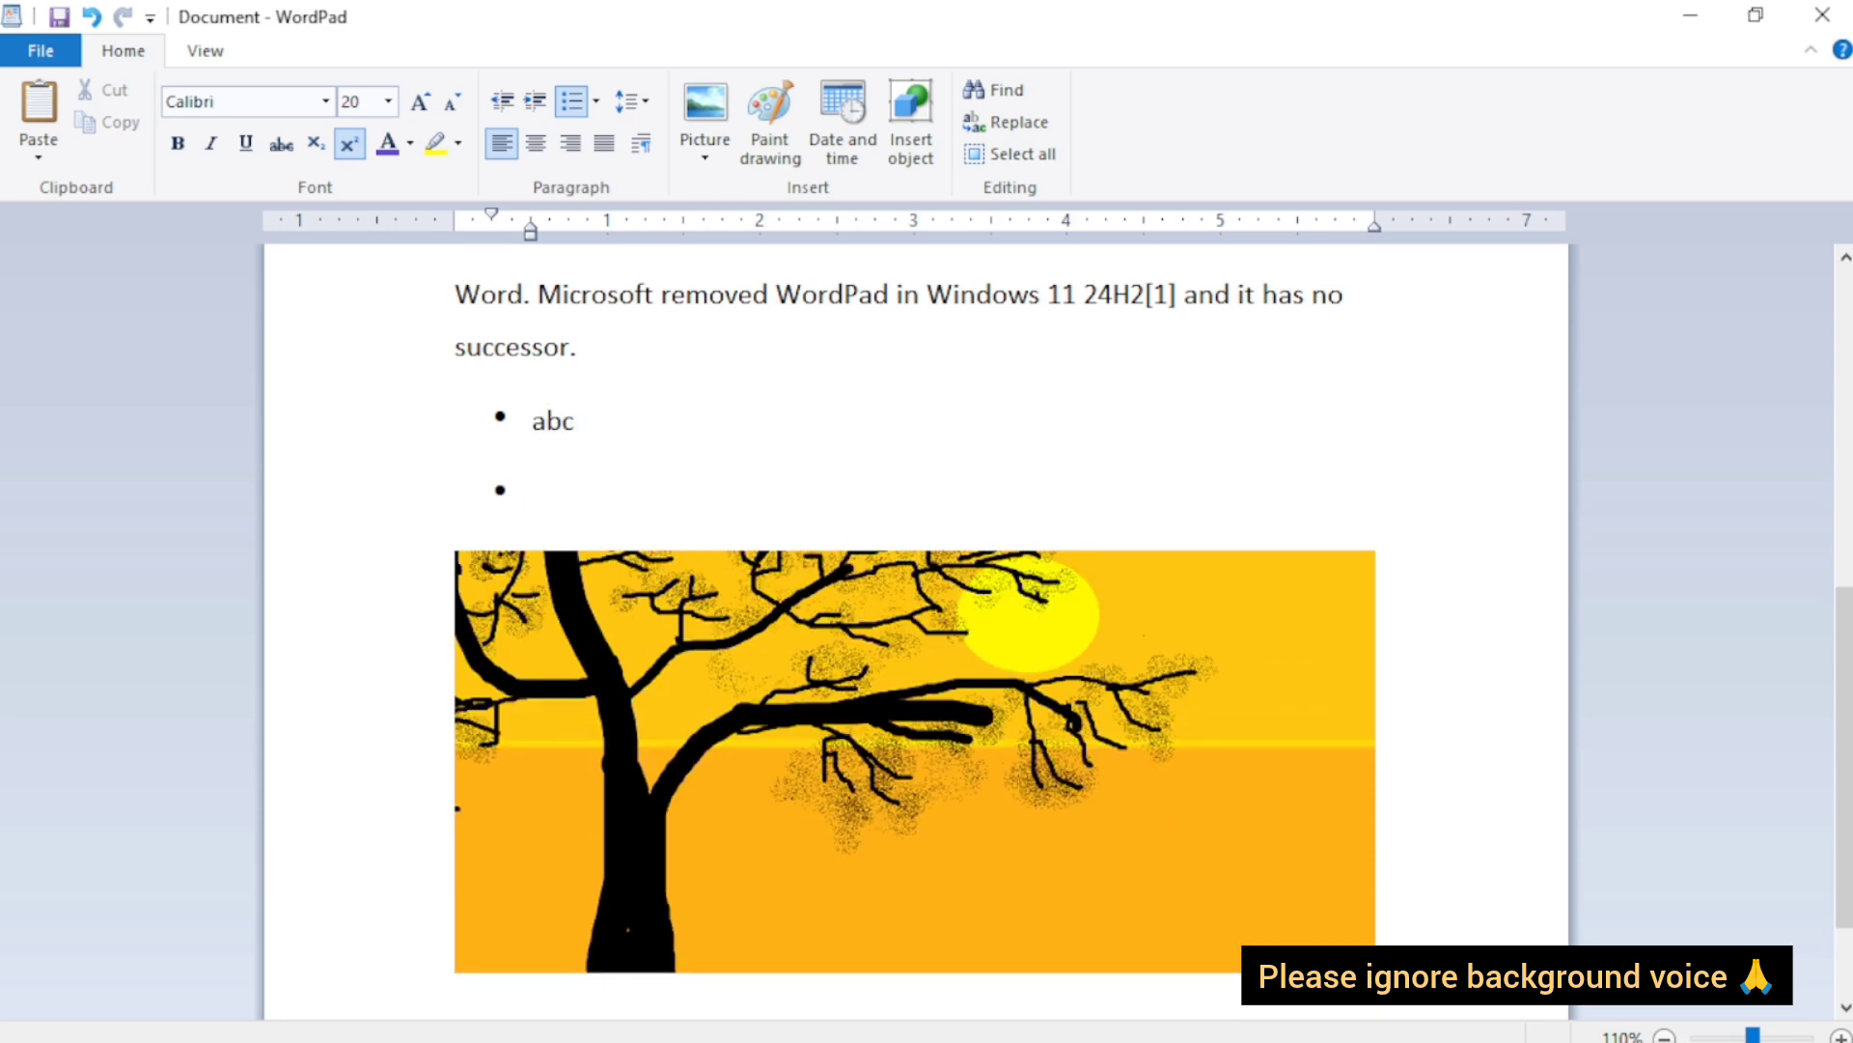
text(xyz)
key(Return)
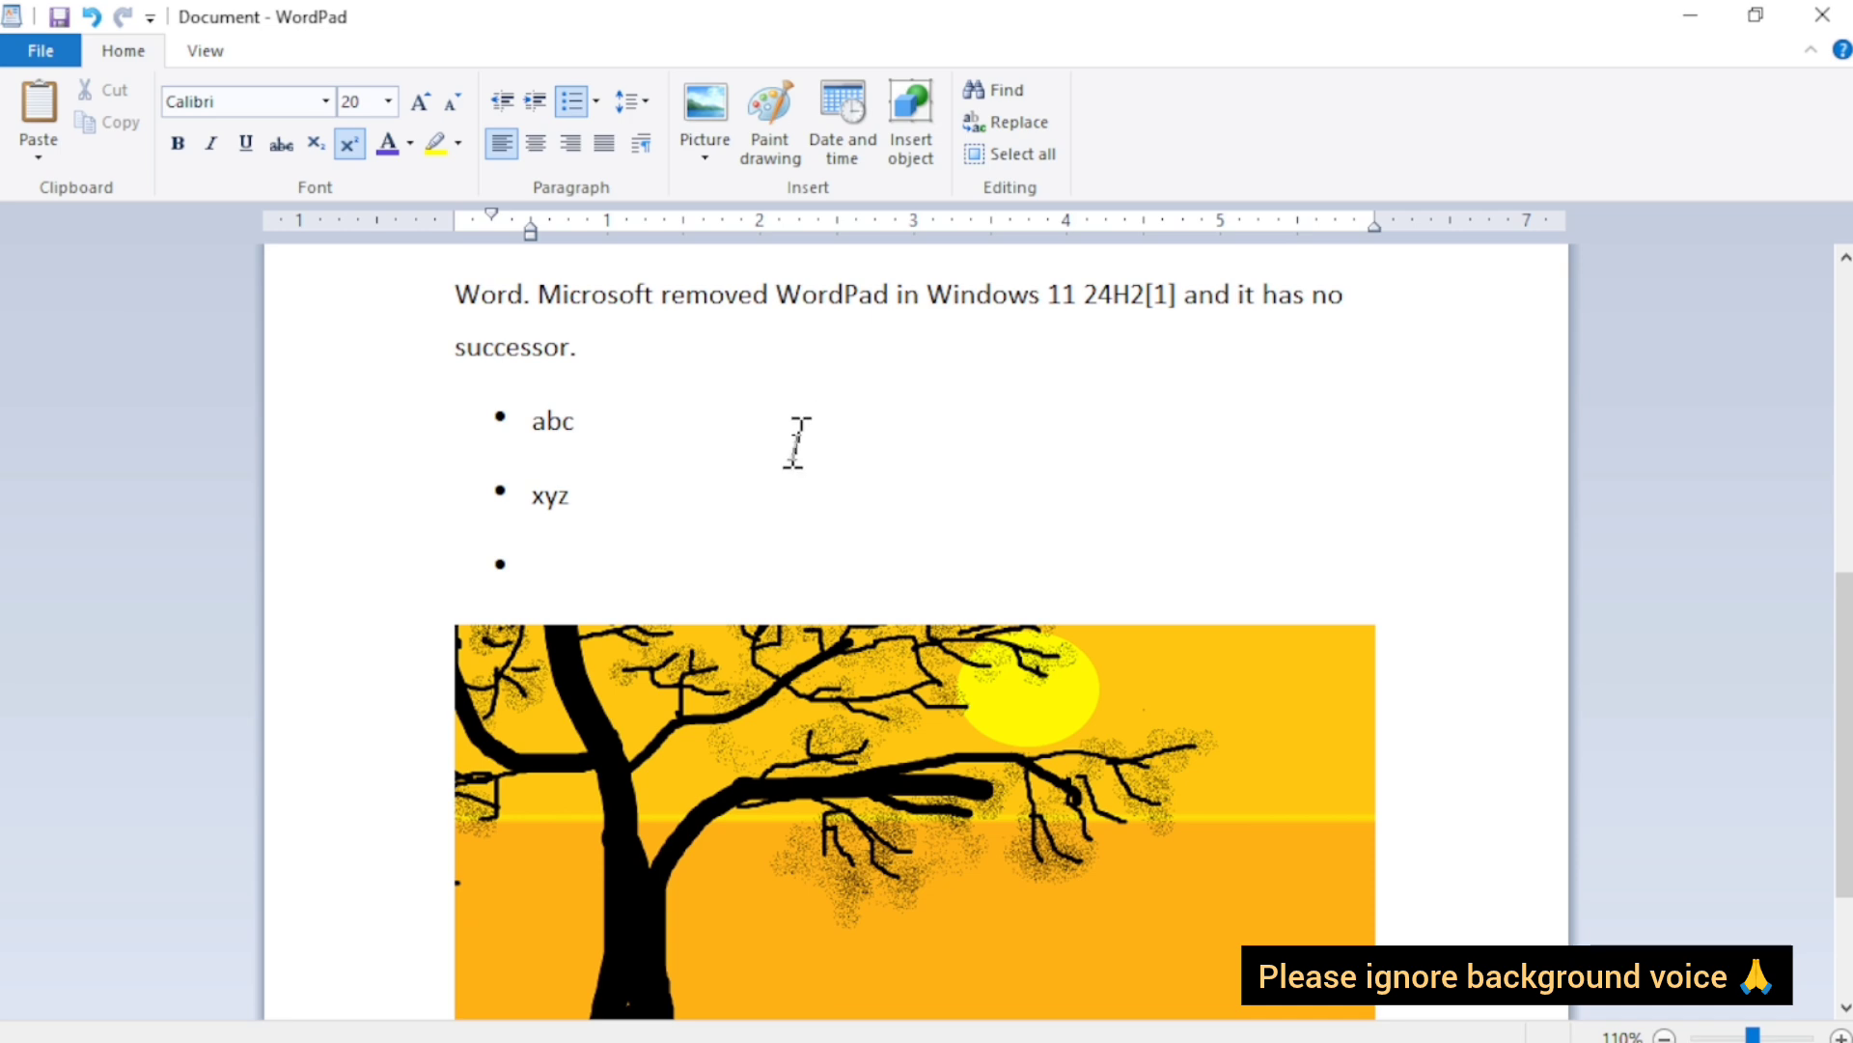
key(Return)
key(Return)
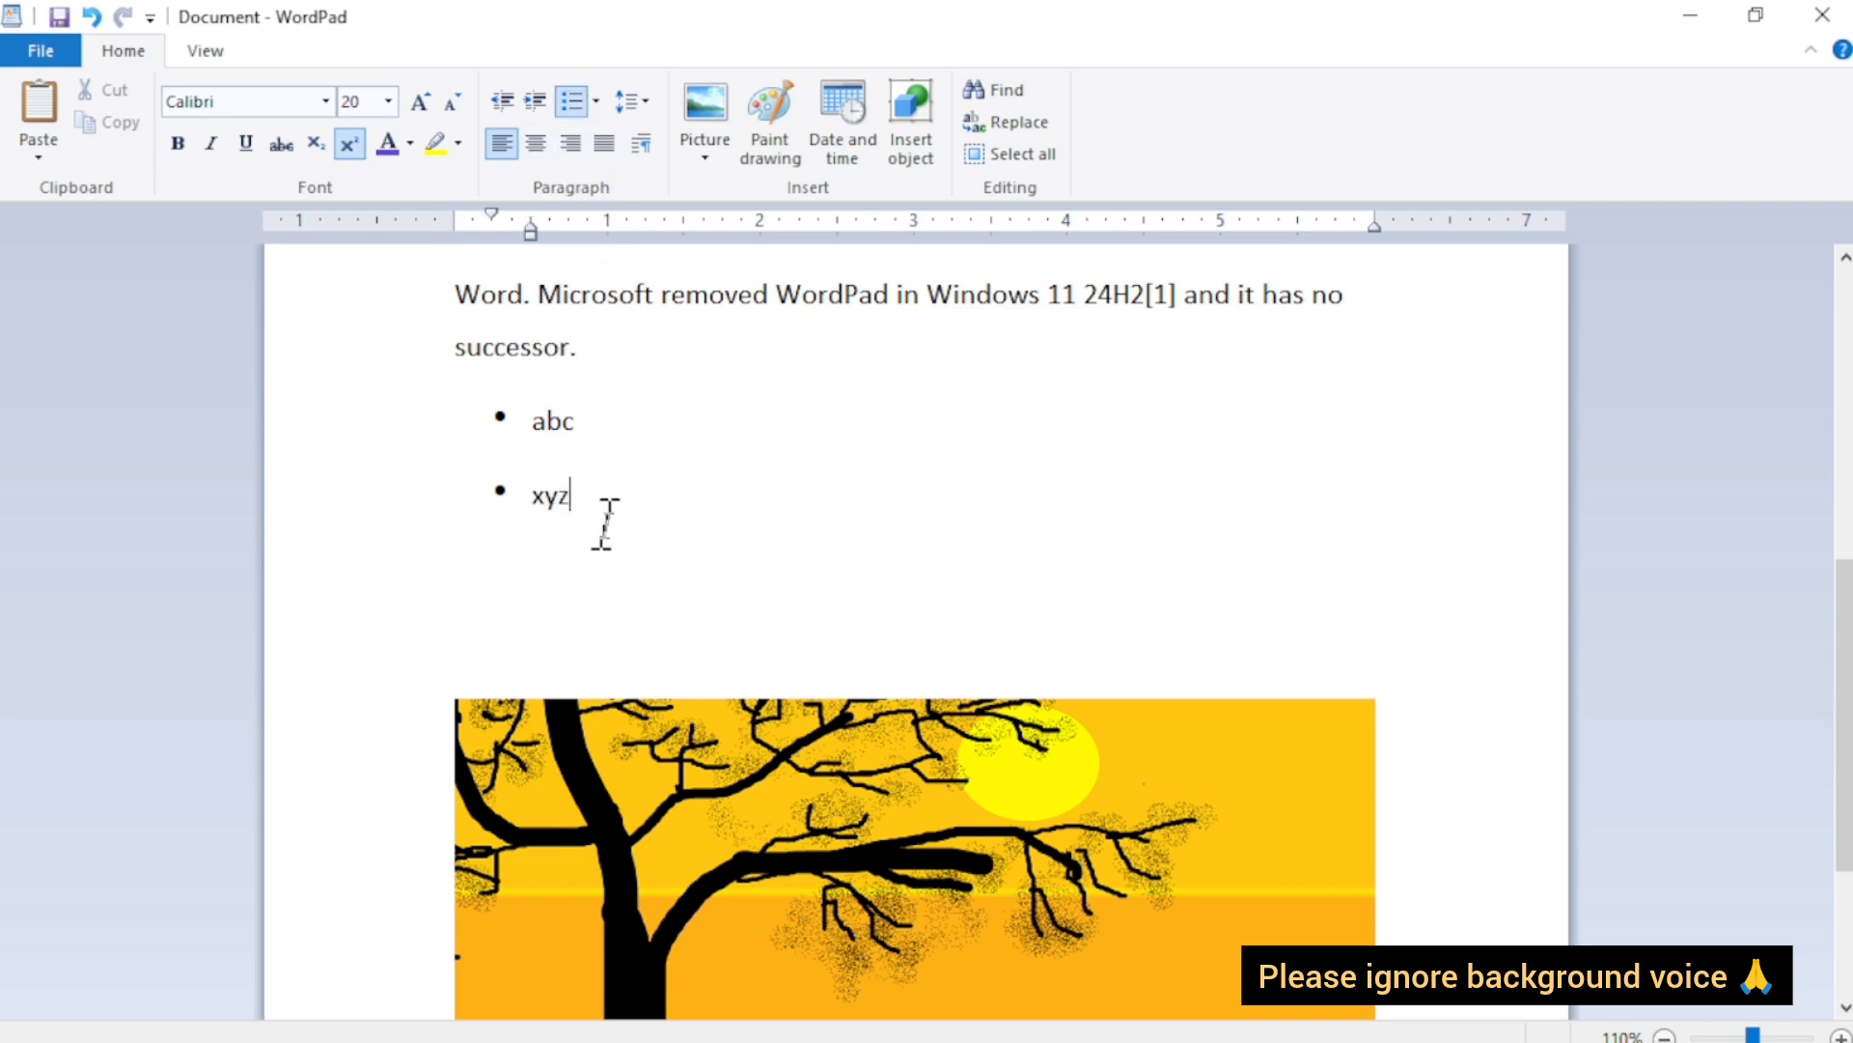
Remove the bullets from the "abc" and "xyz" items, reapply them, and display the available list styles.
drag(604, 527, 422, 431)
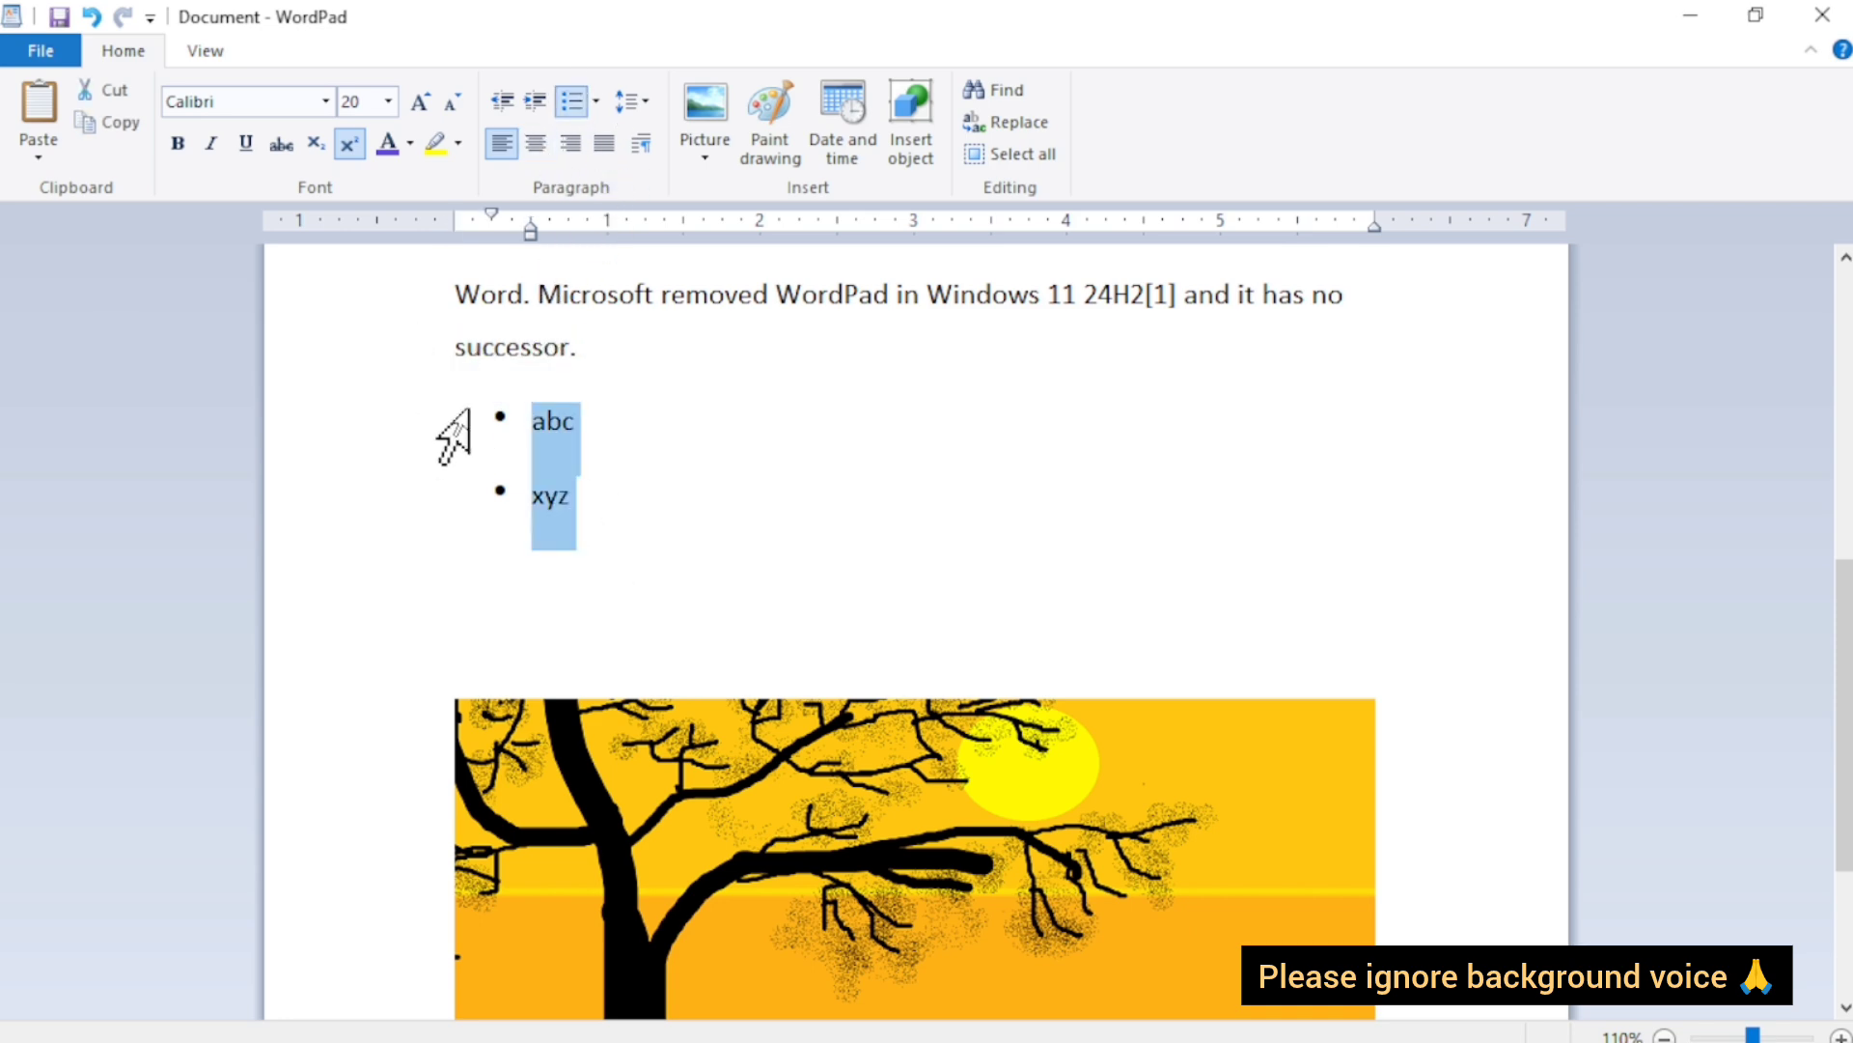
click(568, 101)
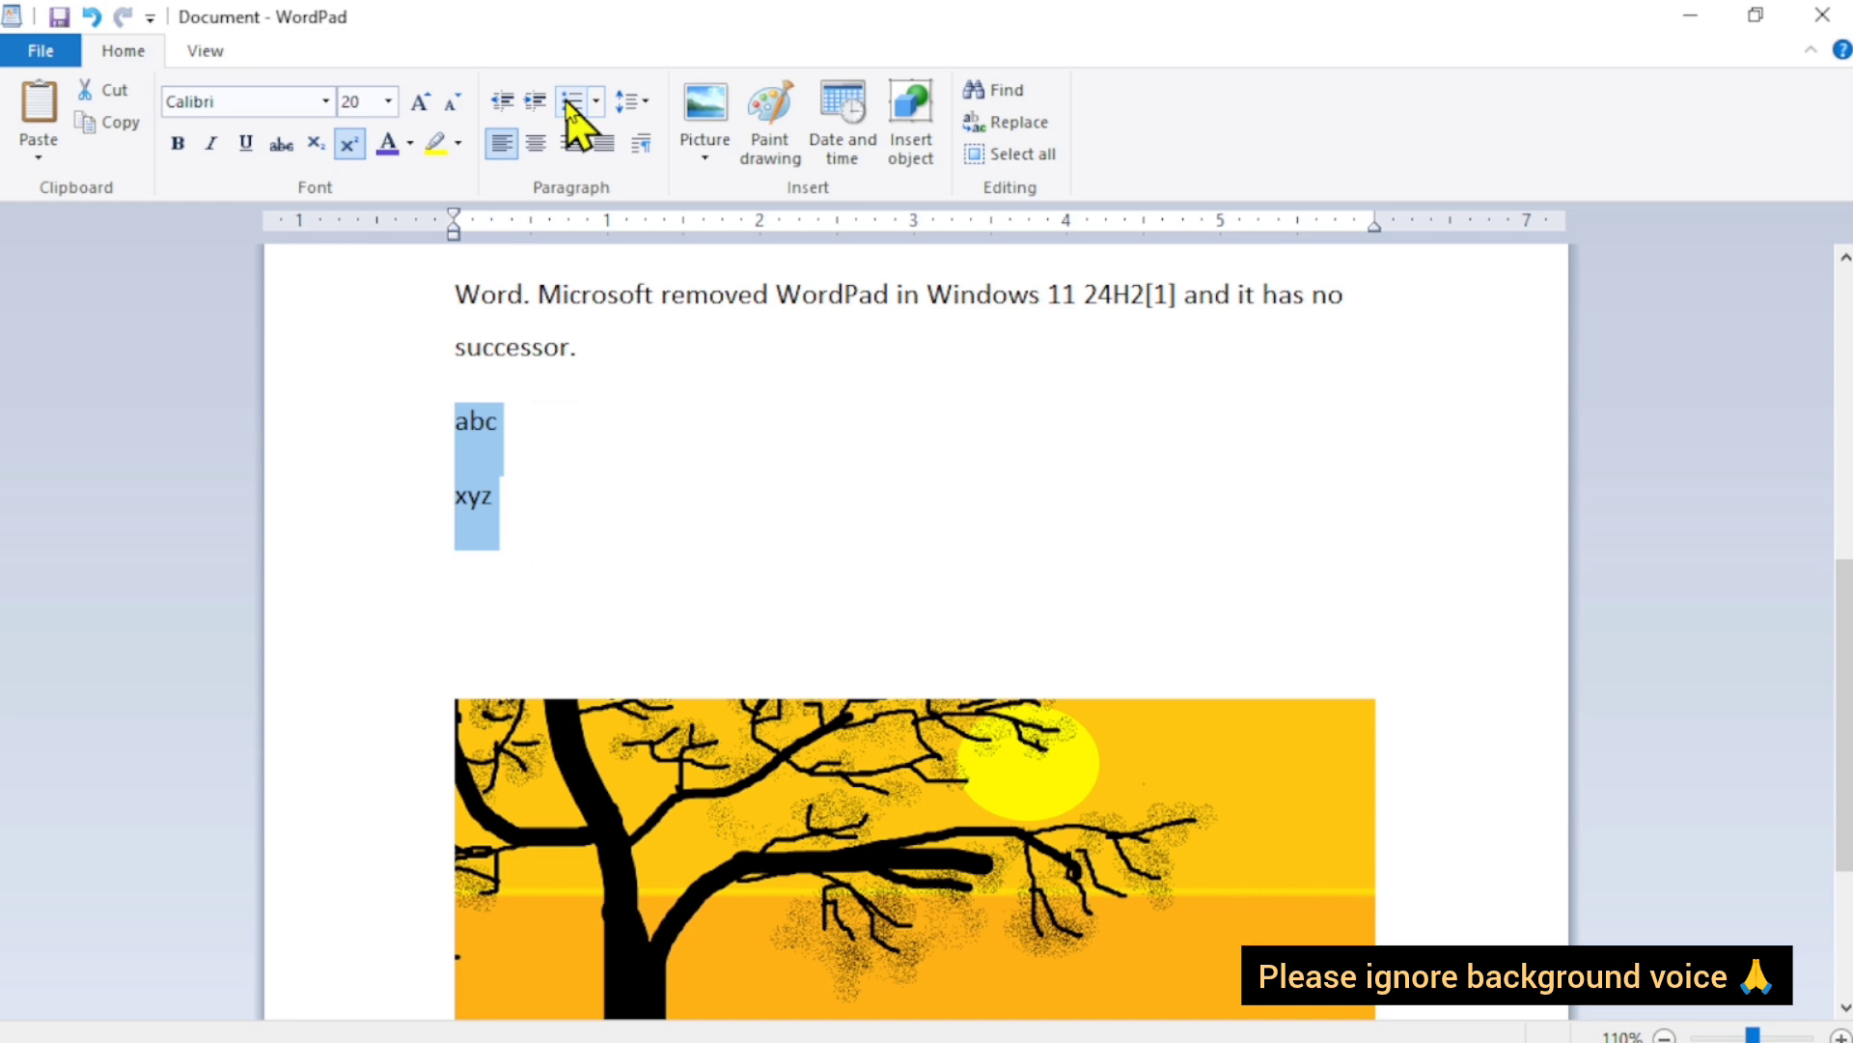
click(568, 102)
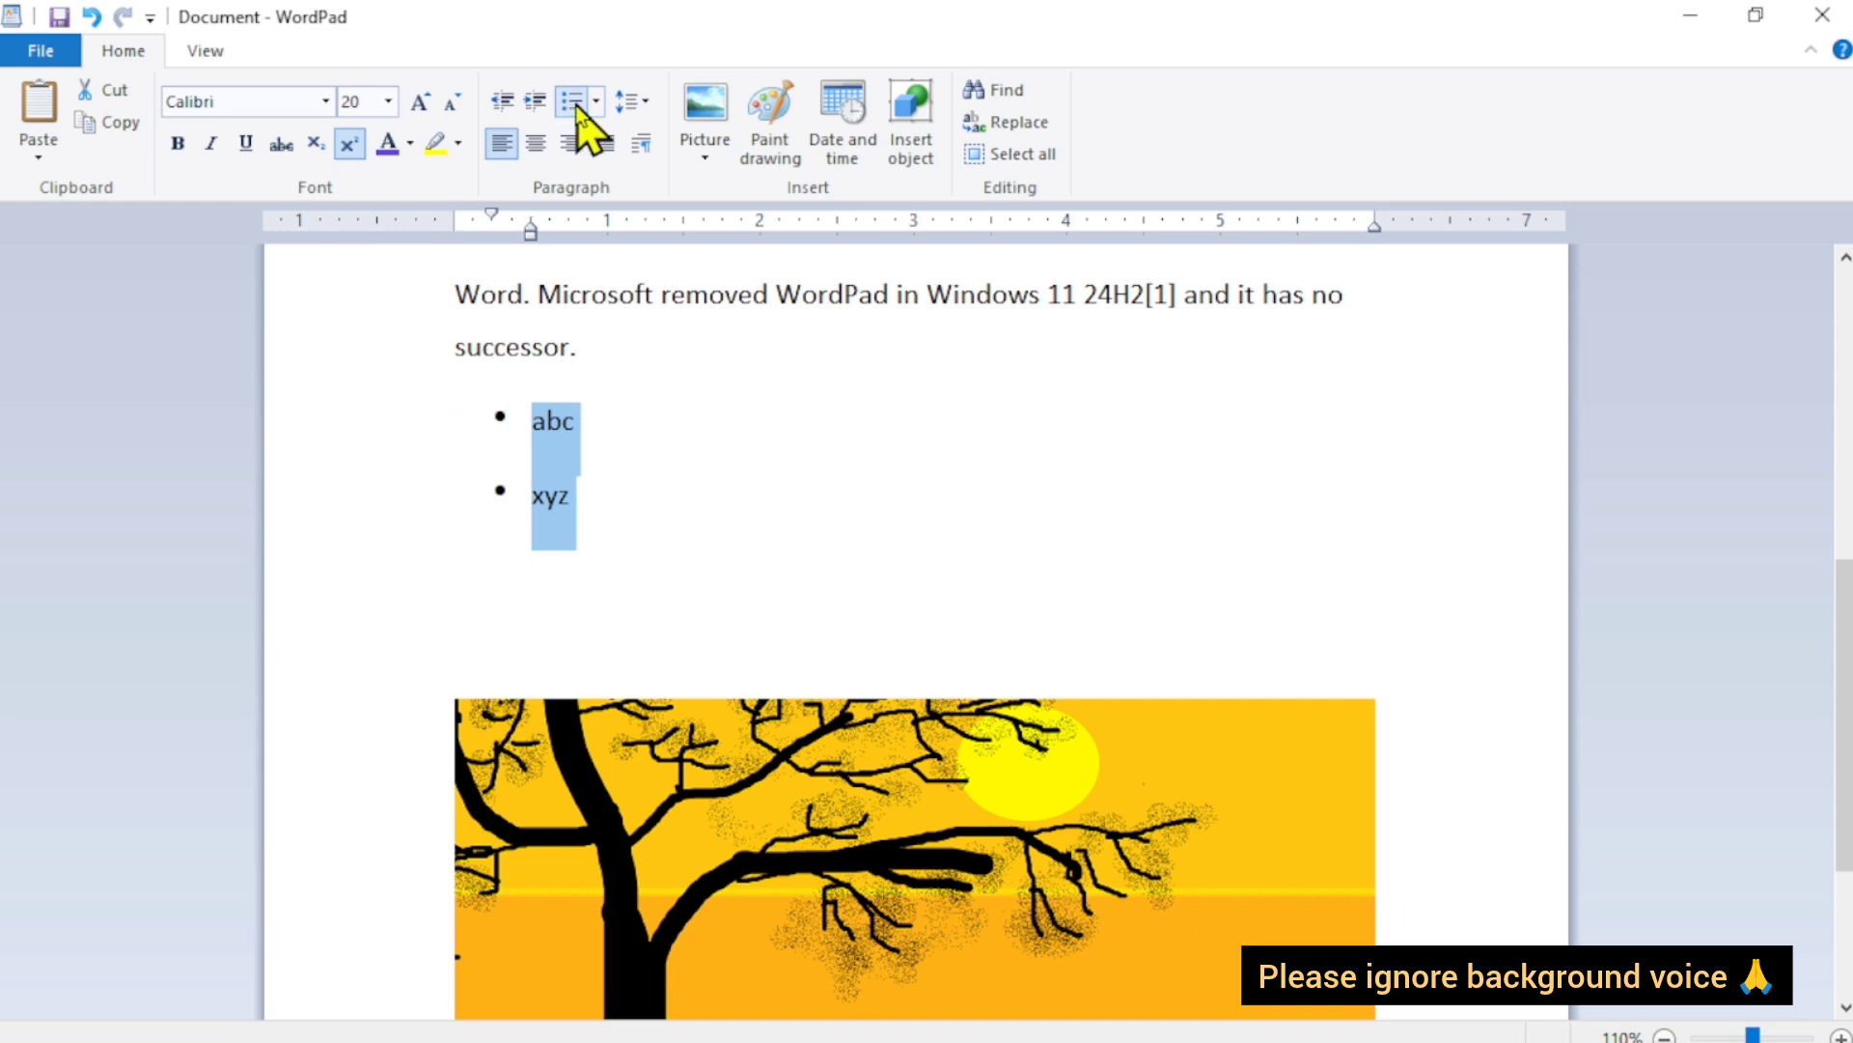
click(595, 101)
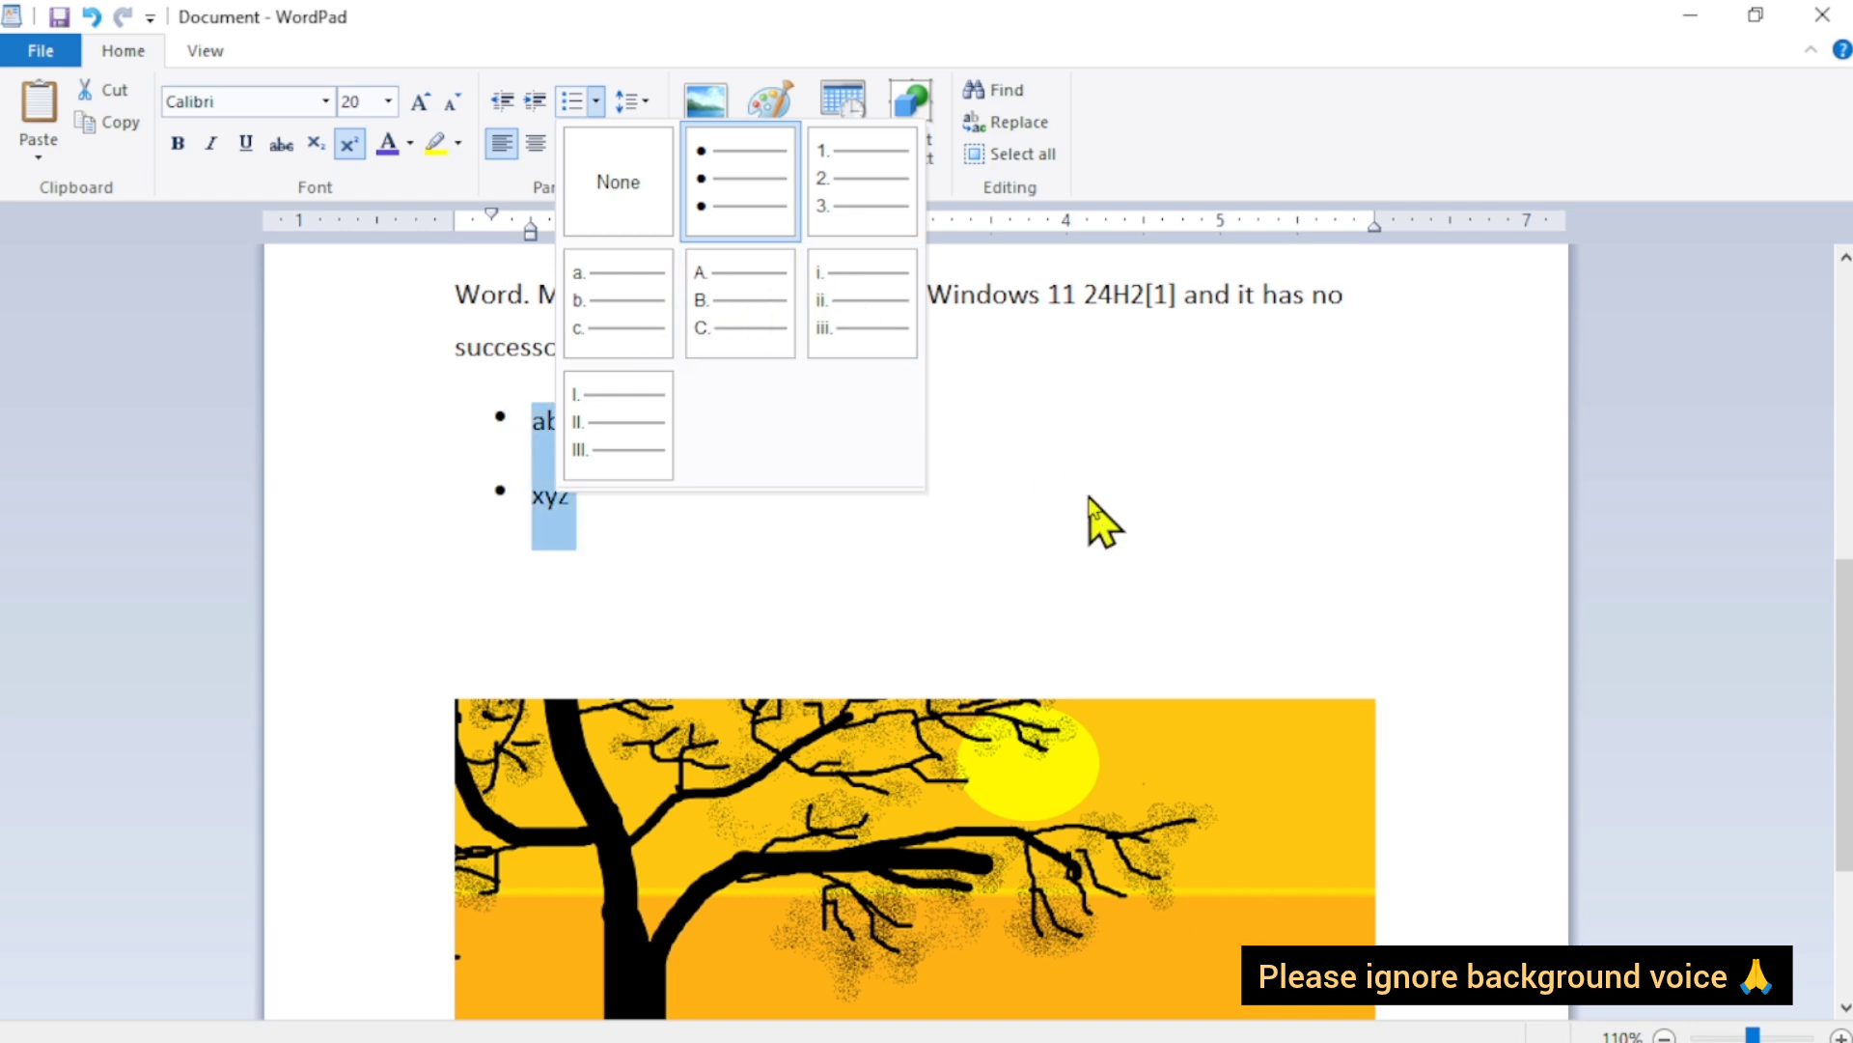
Cut the word "processor" from the first line of the WordPad paragraph and paste it back in the same place.
scroll(800, 530, down, 3)
scroll(799, 530, up, 10)
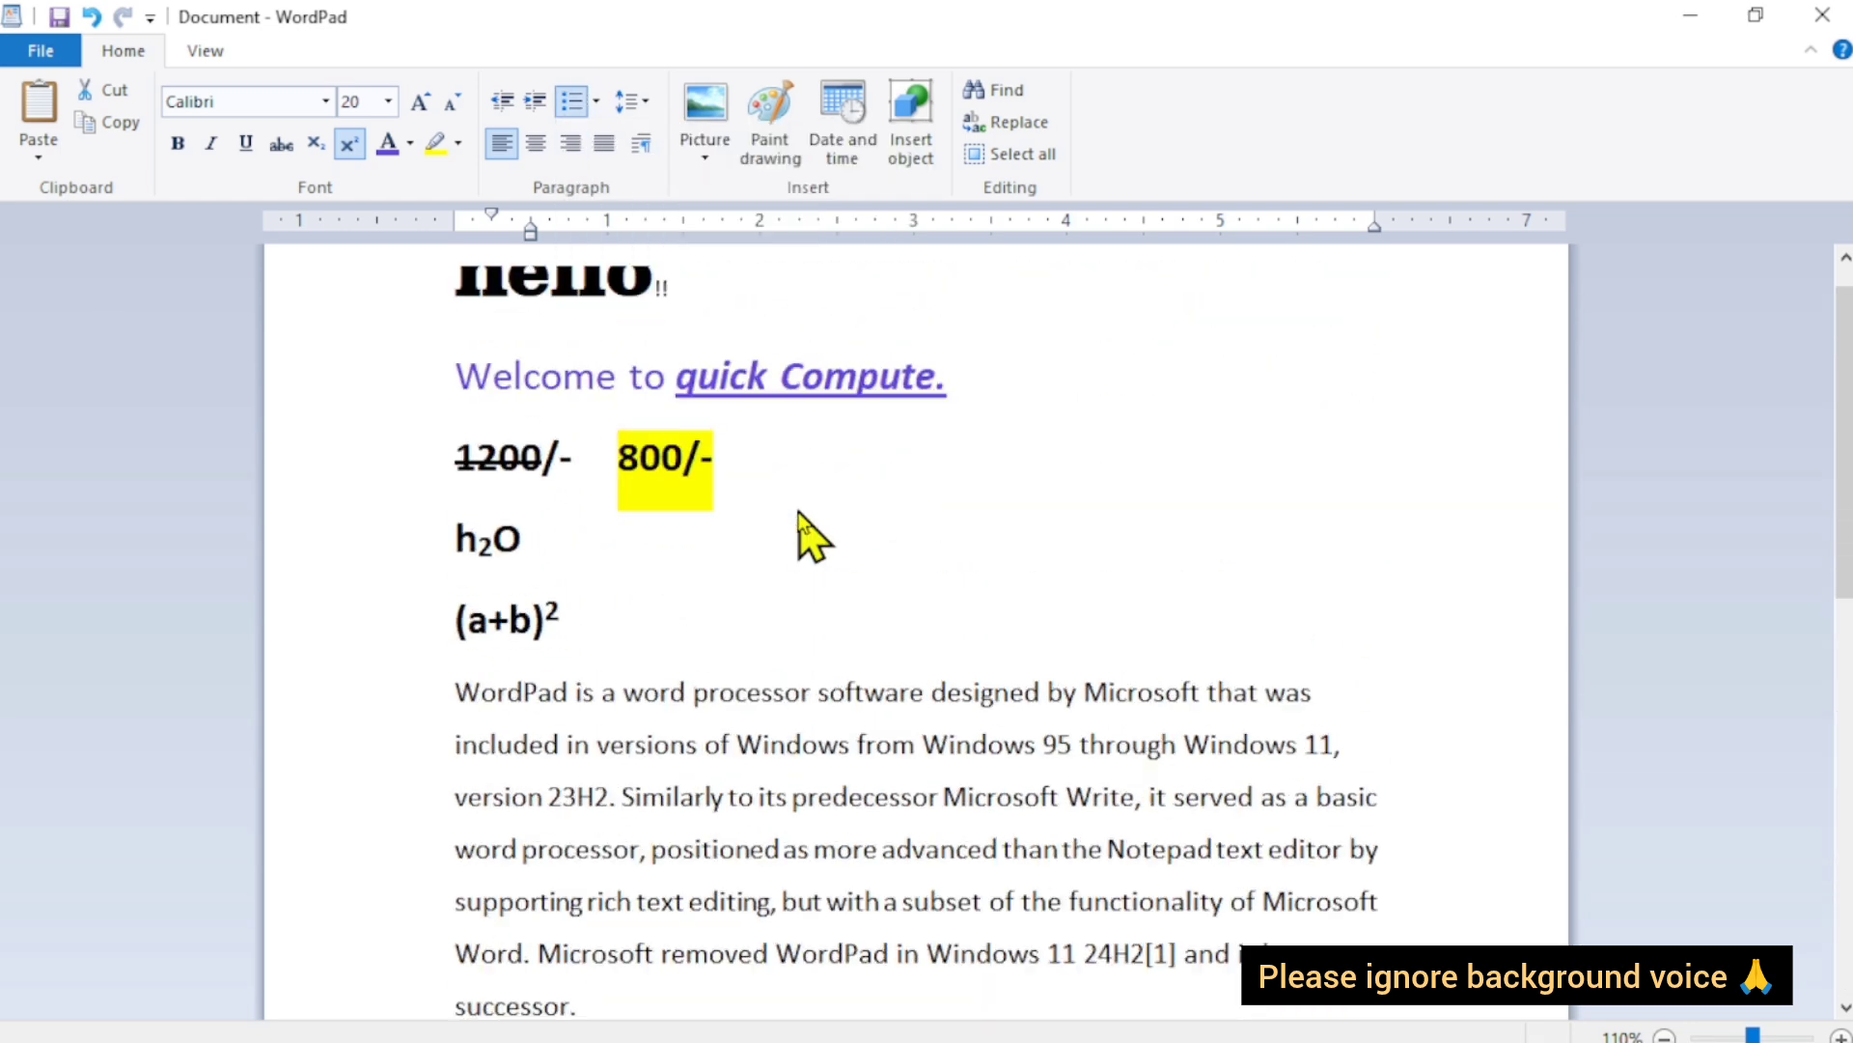
scroll(772, 599, down, 2)
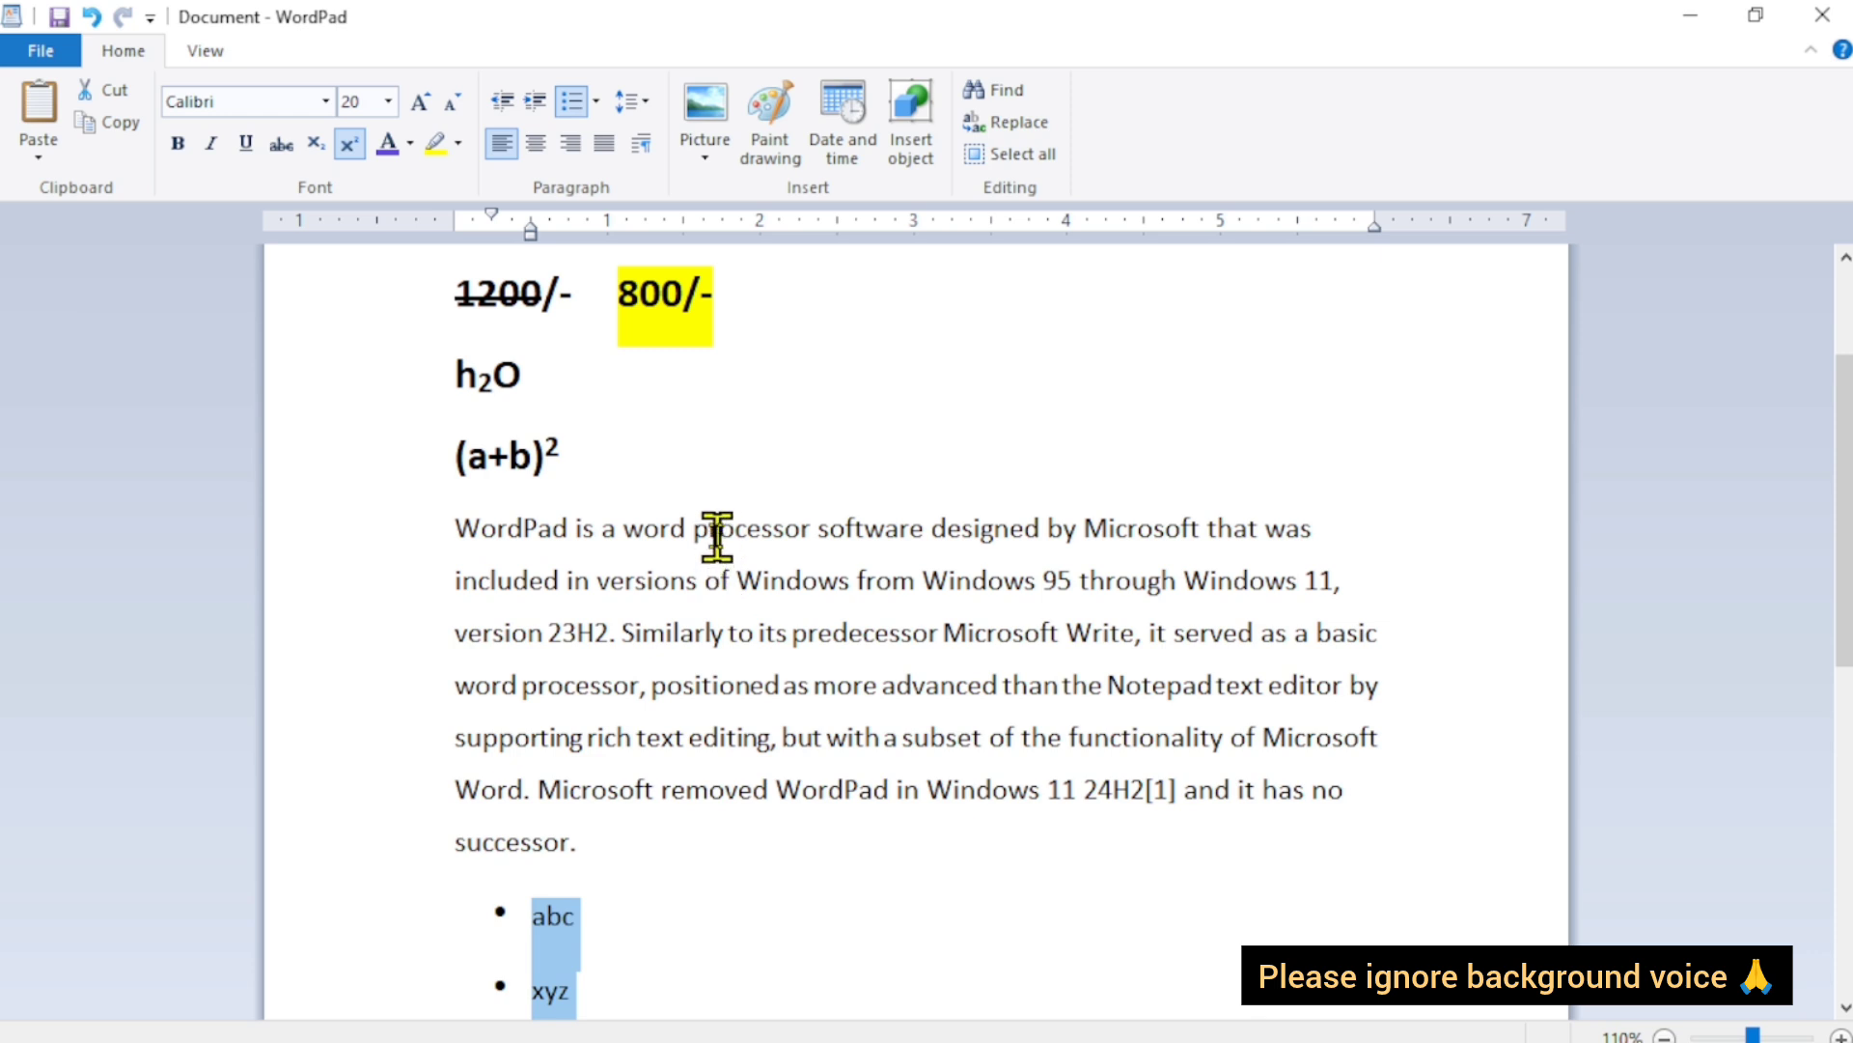
double_click(716, 536)
key(super+c)
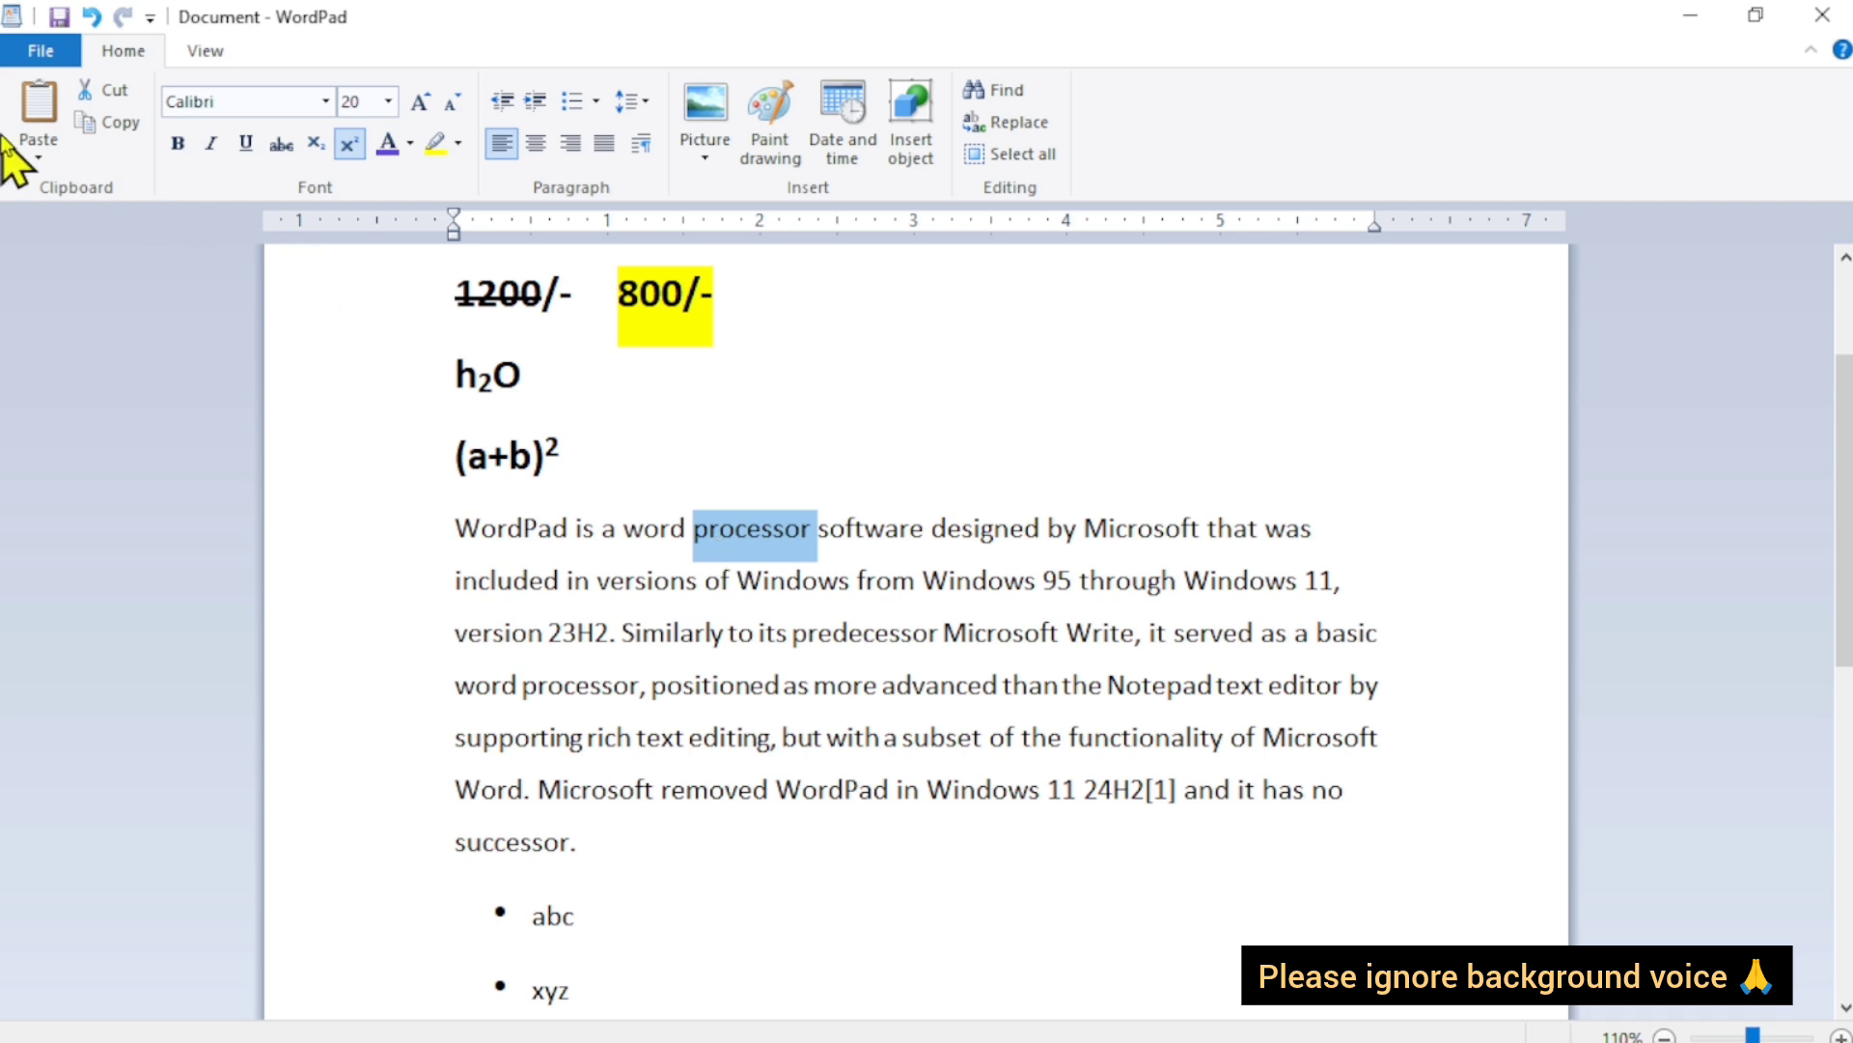
click(113, 97)
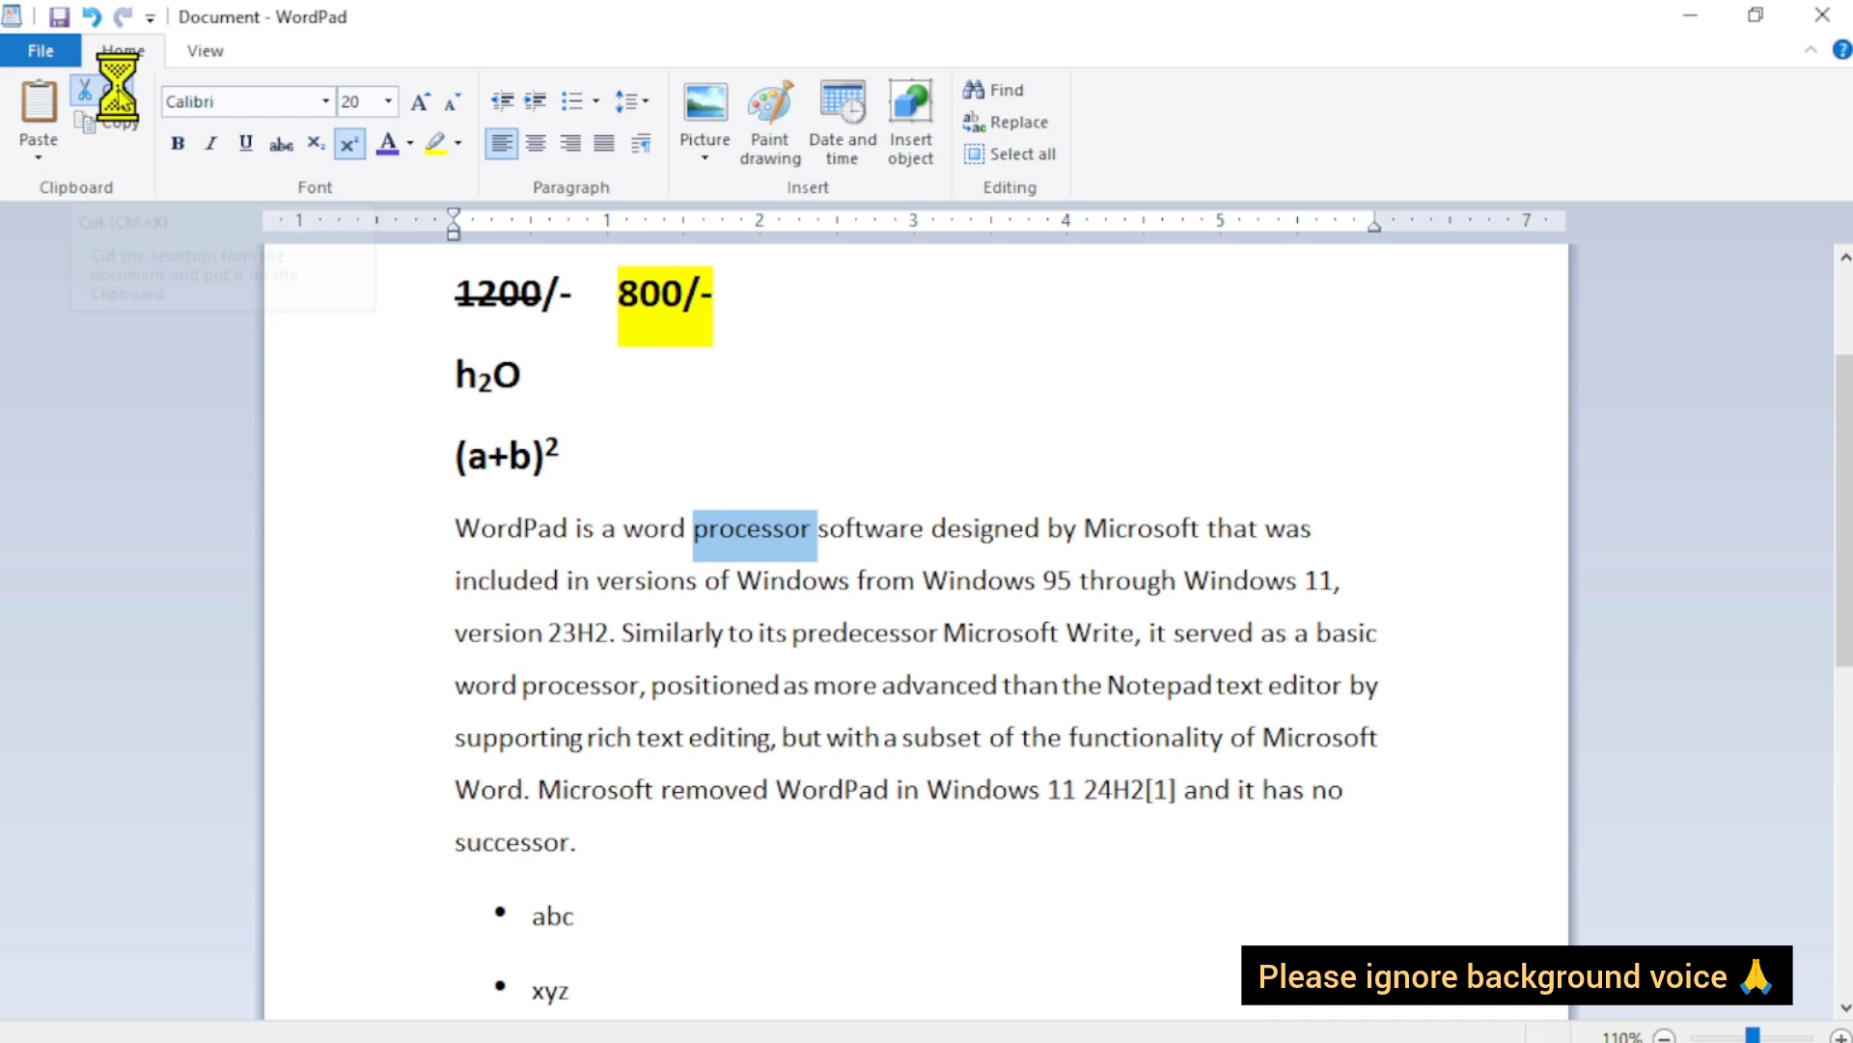
click(43, 120)
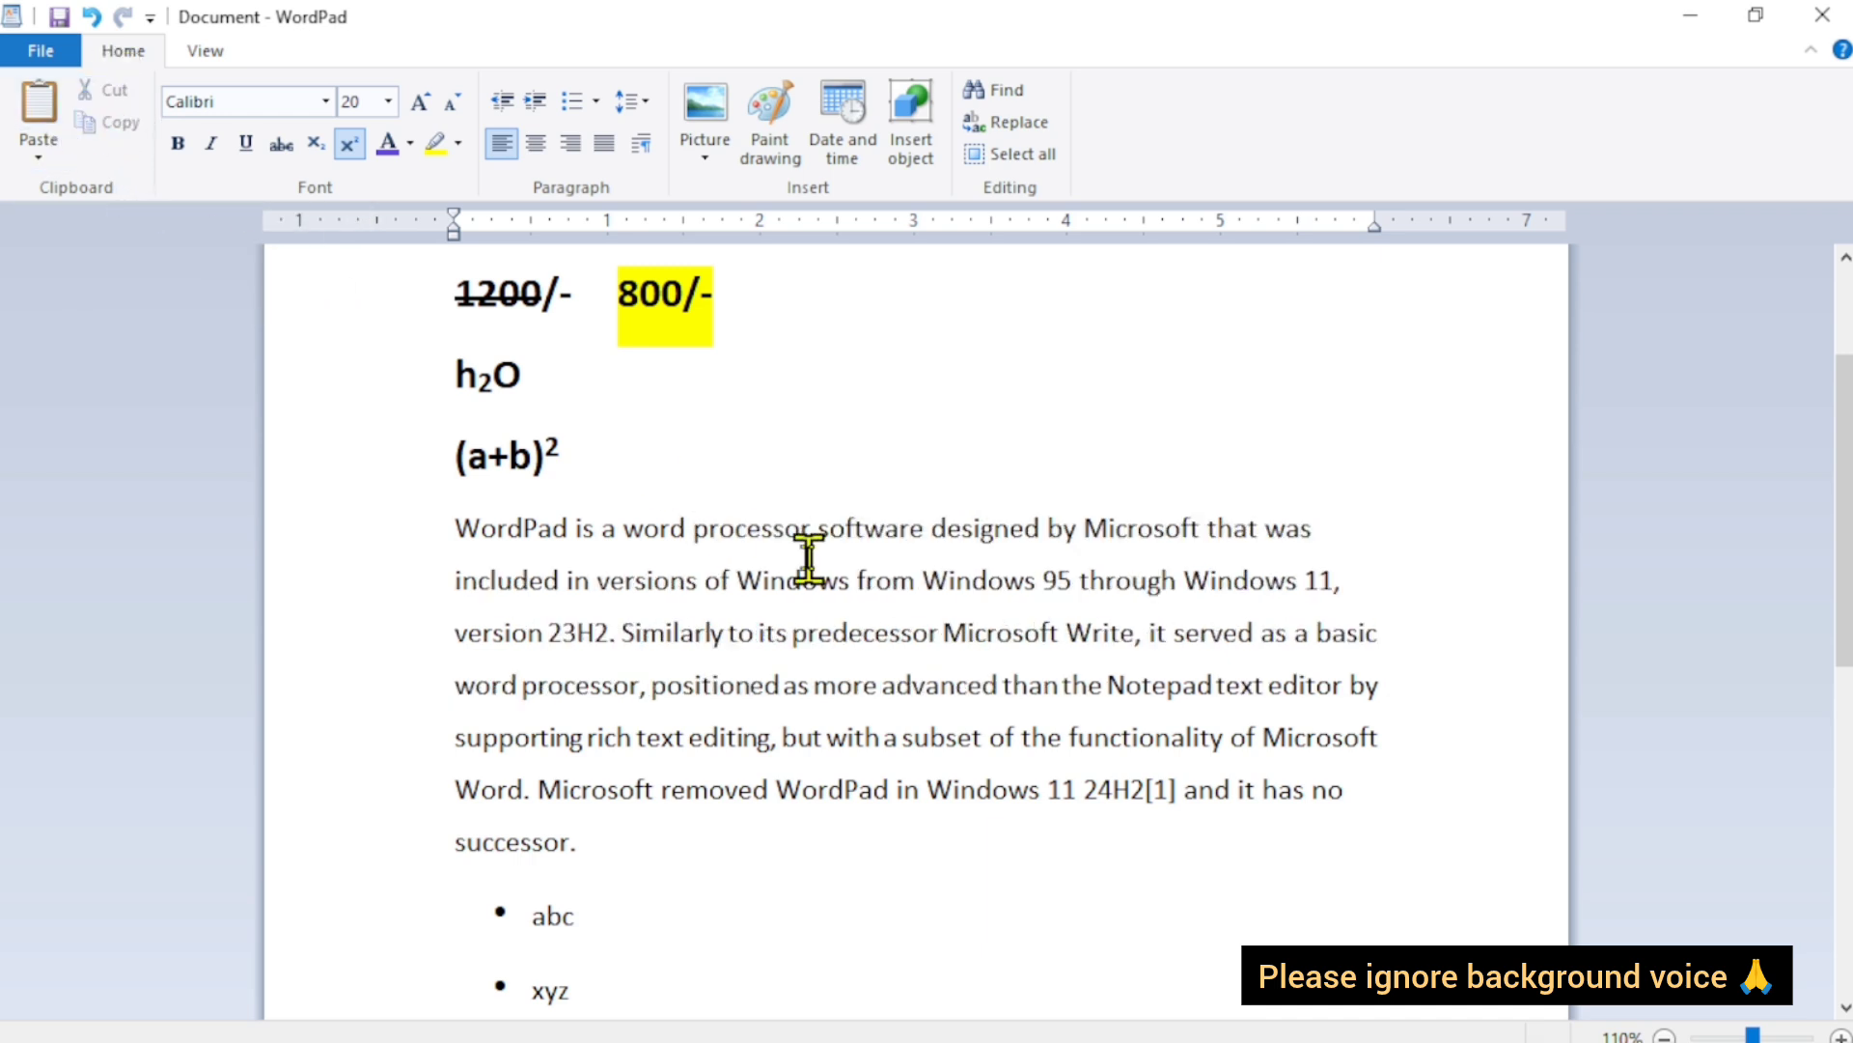
Copy the word "software" from the WordPad paragraph and paste it ten times on a new line above the bulleted list.
double_click(867, 533)
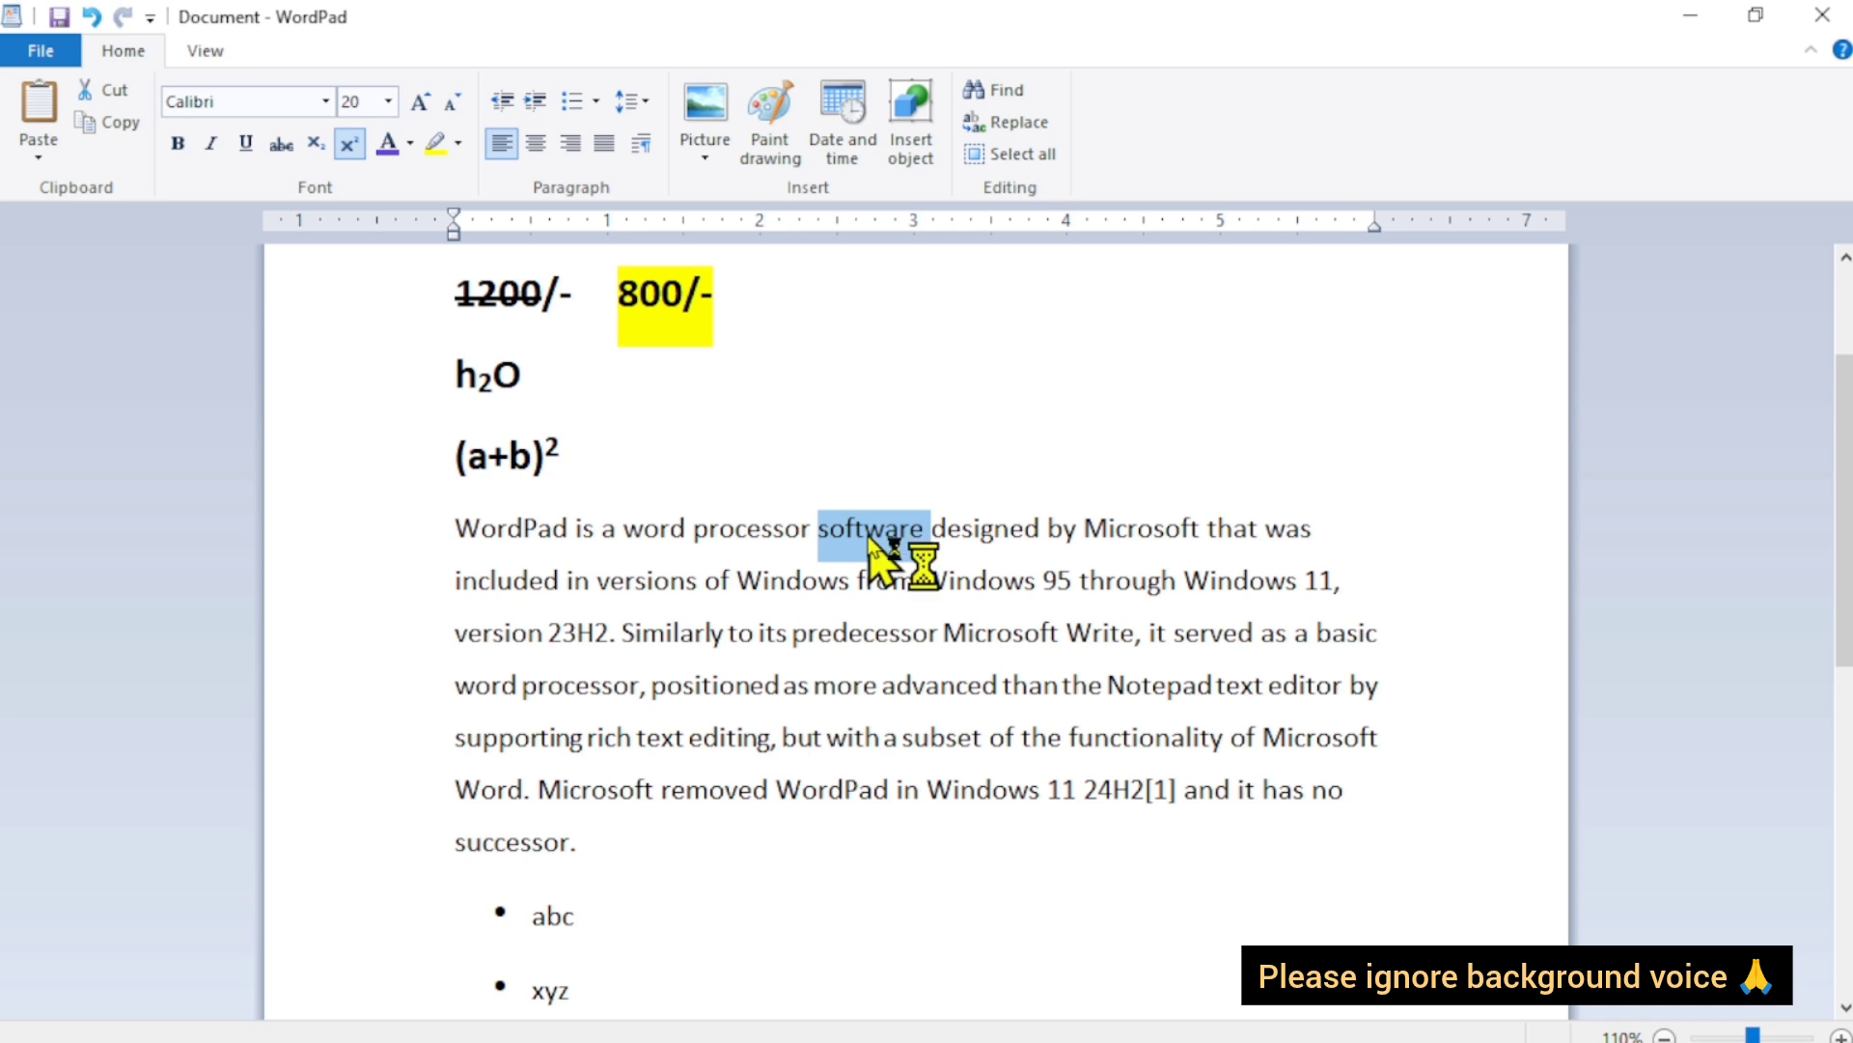
click(109, 120)
click(909, 531)
click(643, 855)
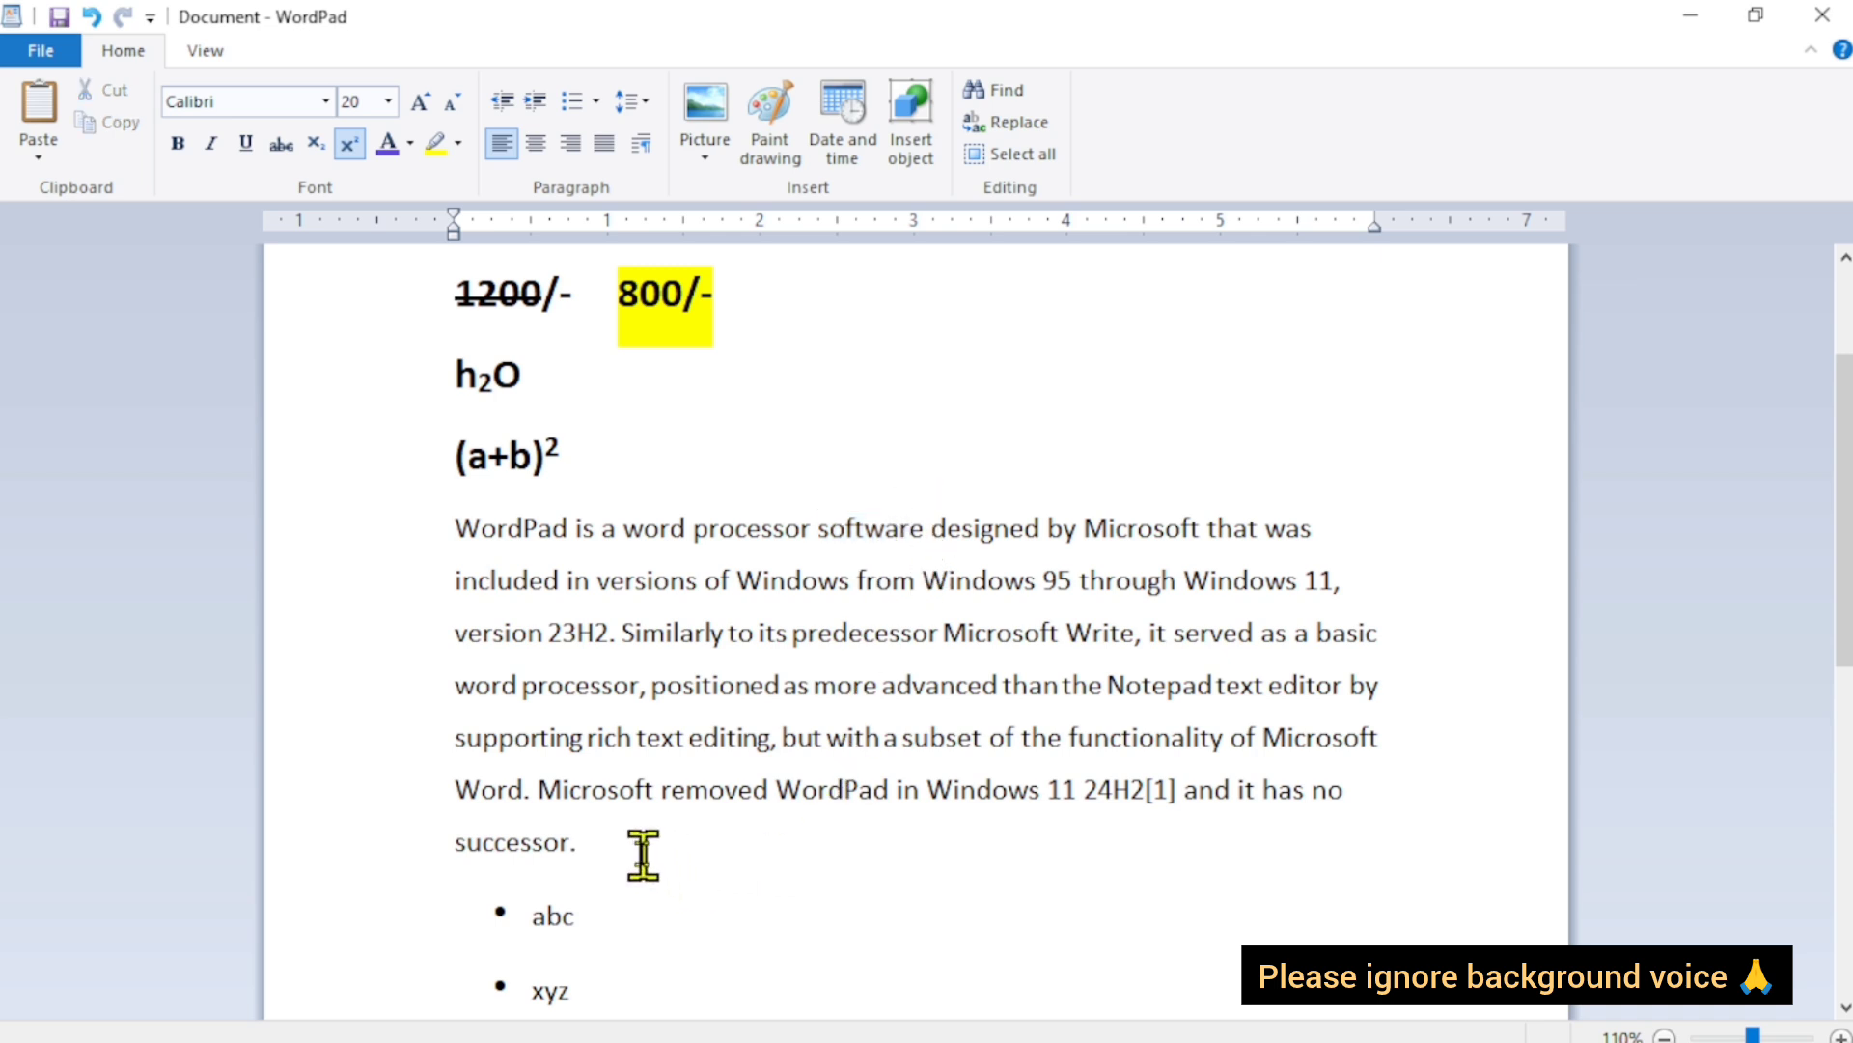
key(Return)
click(35, 124)
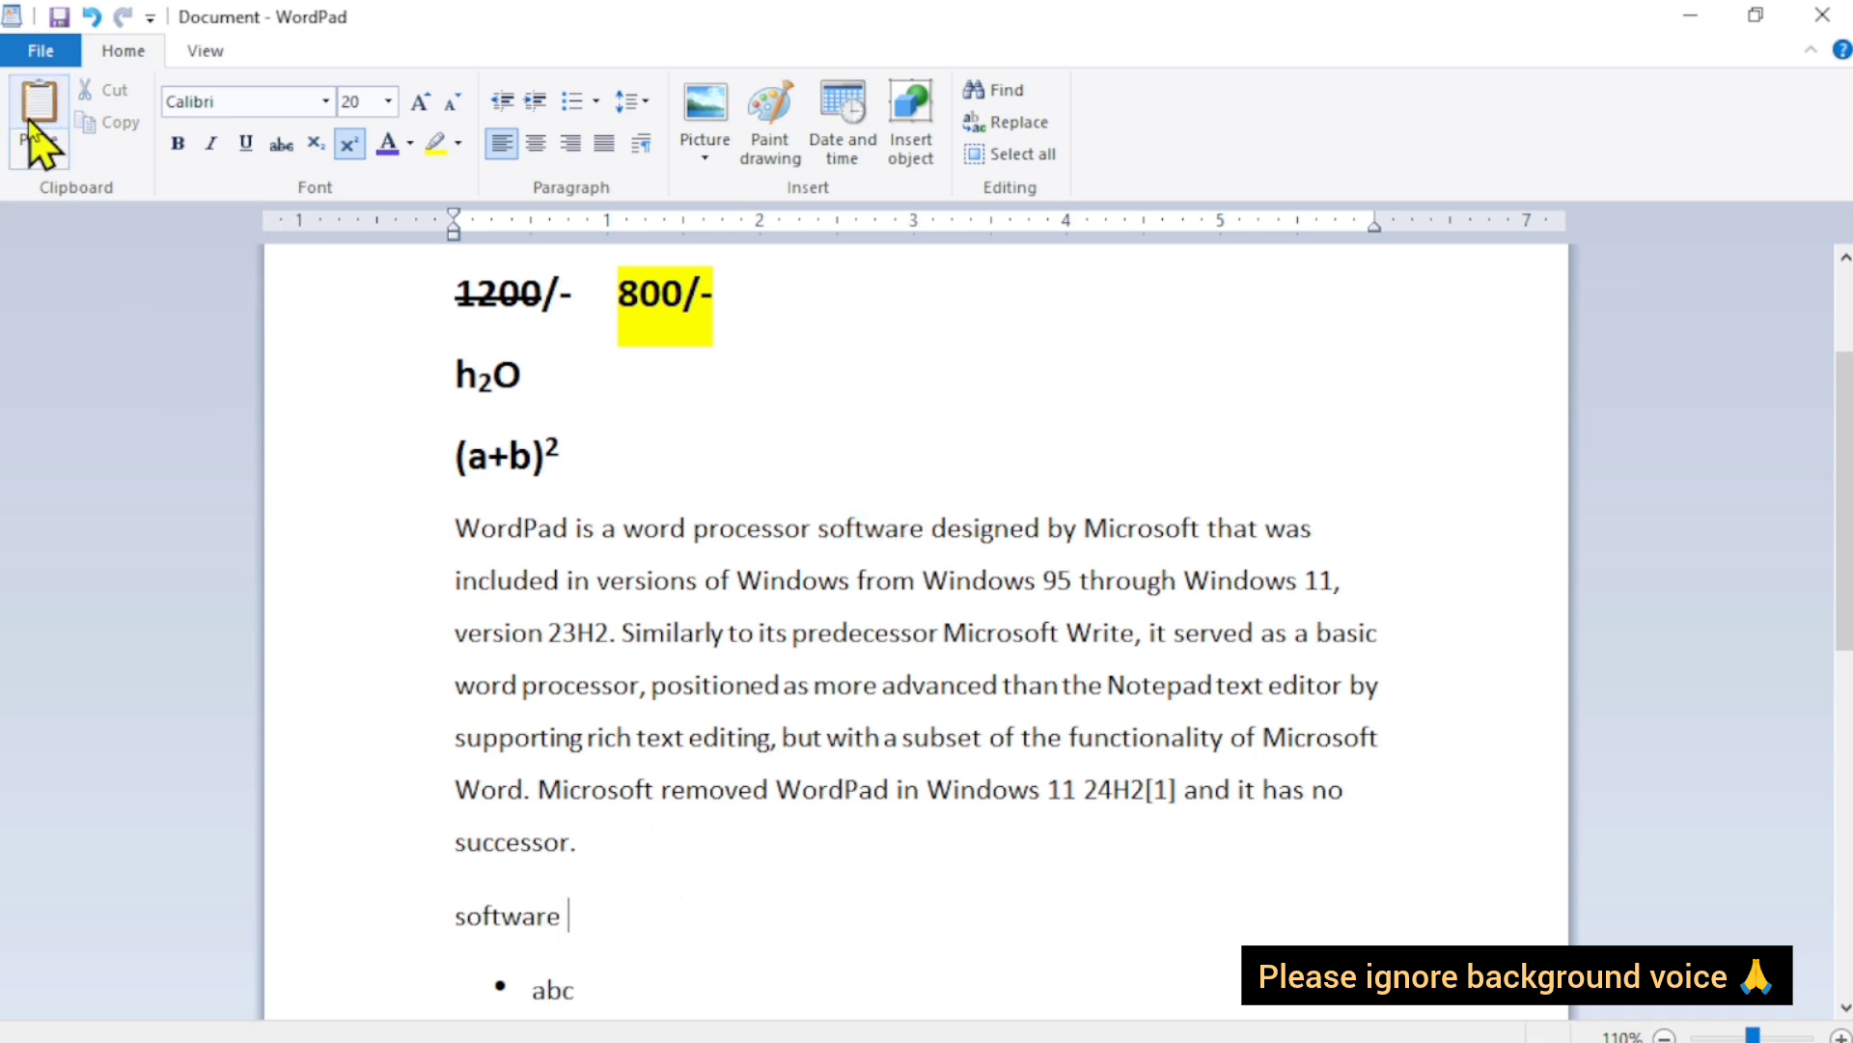
click(34, 123)
double_click(35, 124)
double_click(34, 123)
double_click(35, 123)
double_click(35, 123)
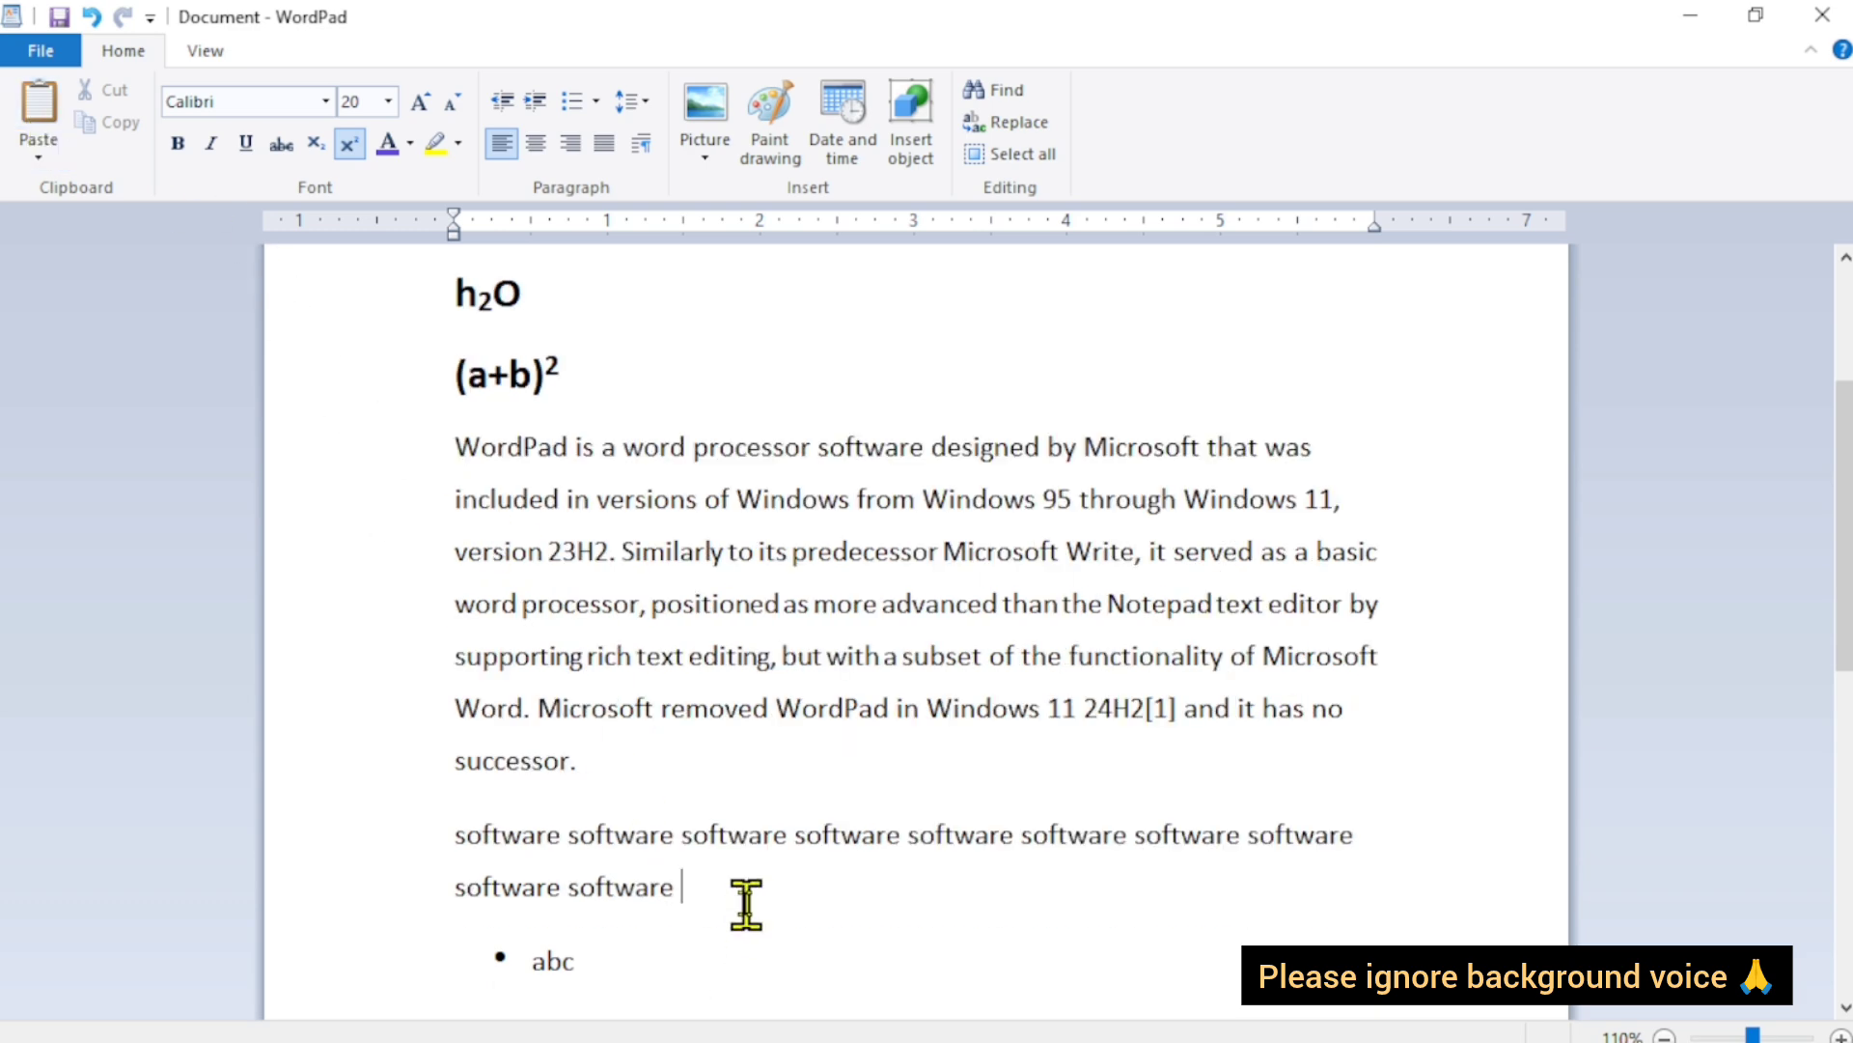
Add a line after the repeated "software" text, copy "removed" from the WordPad paragraph, and paste it six times on a new line below that paragraph.
key(Return)
double_click(720, 836)
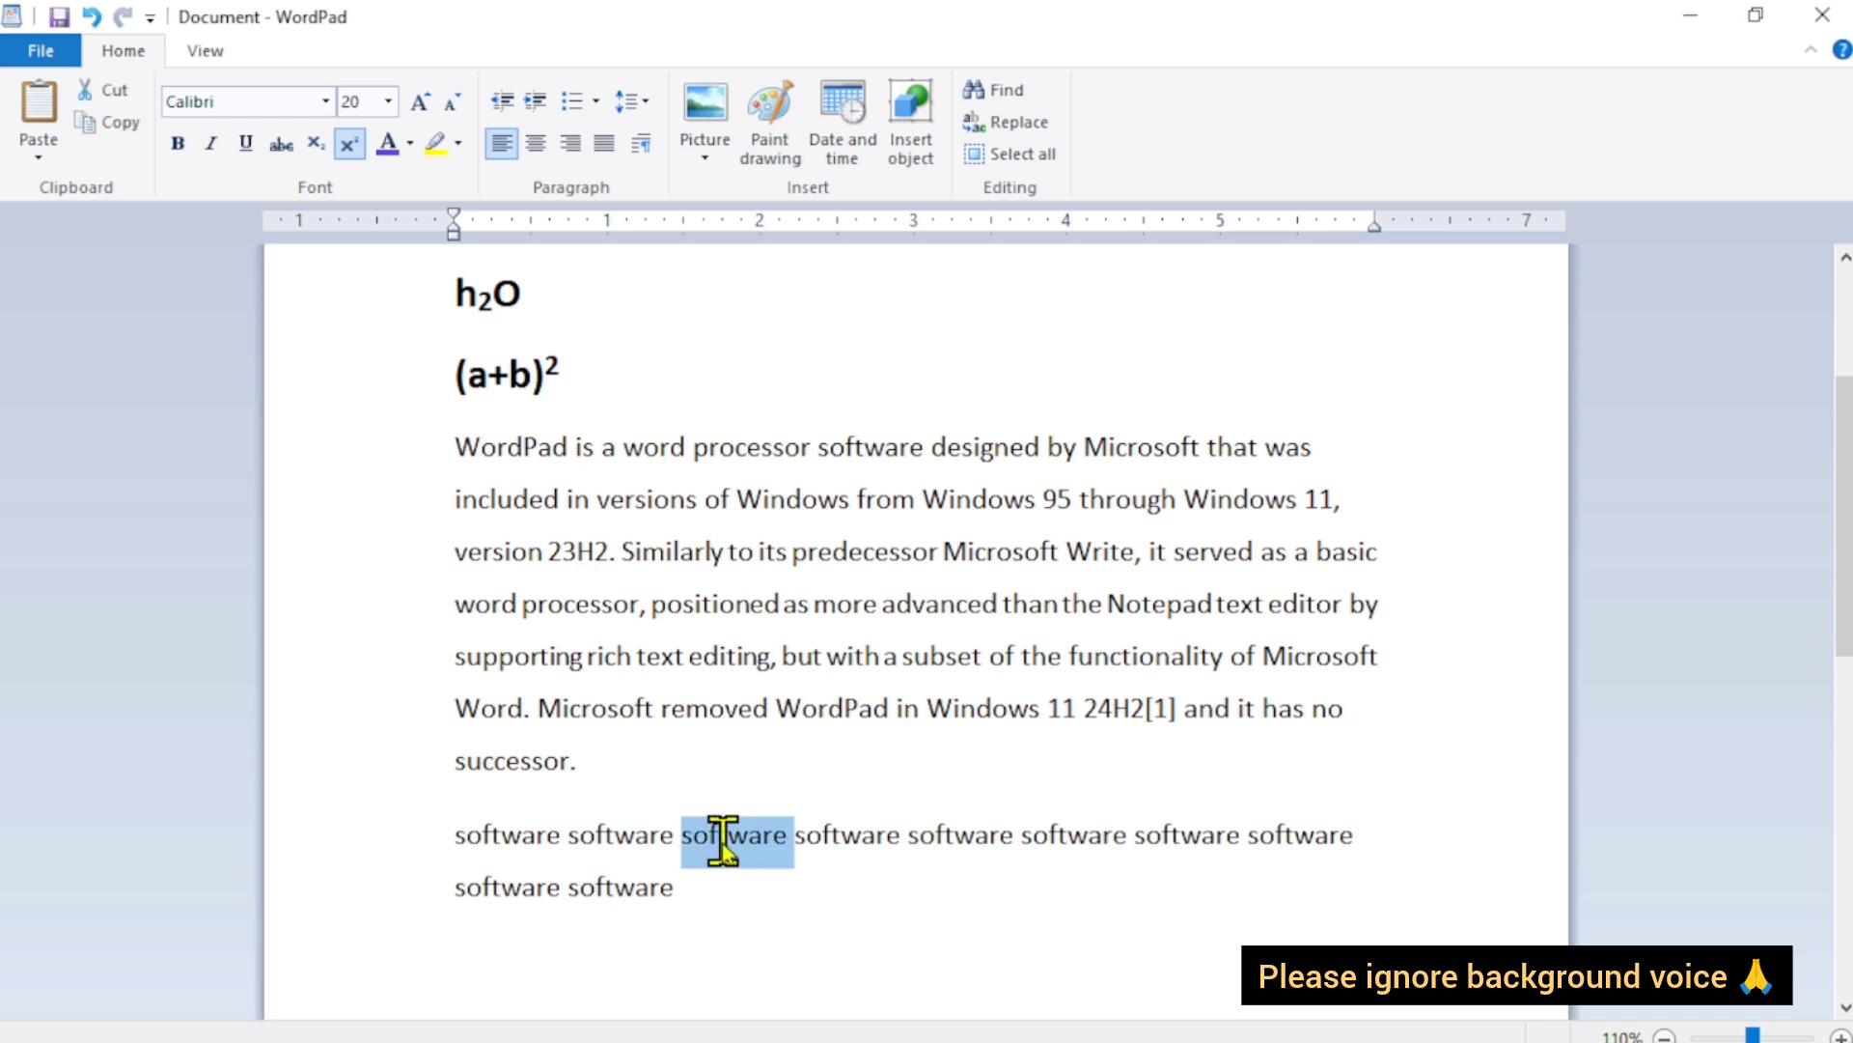
double_click(709, 722)
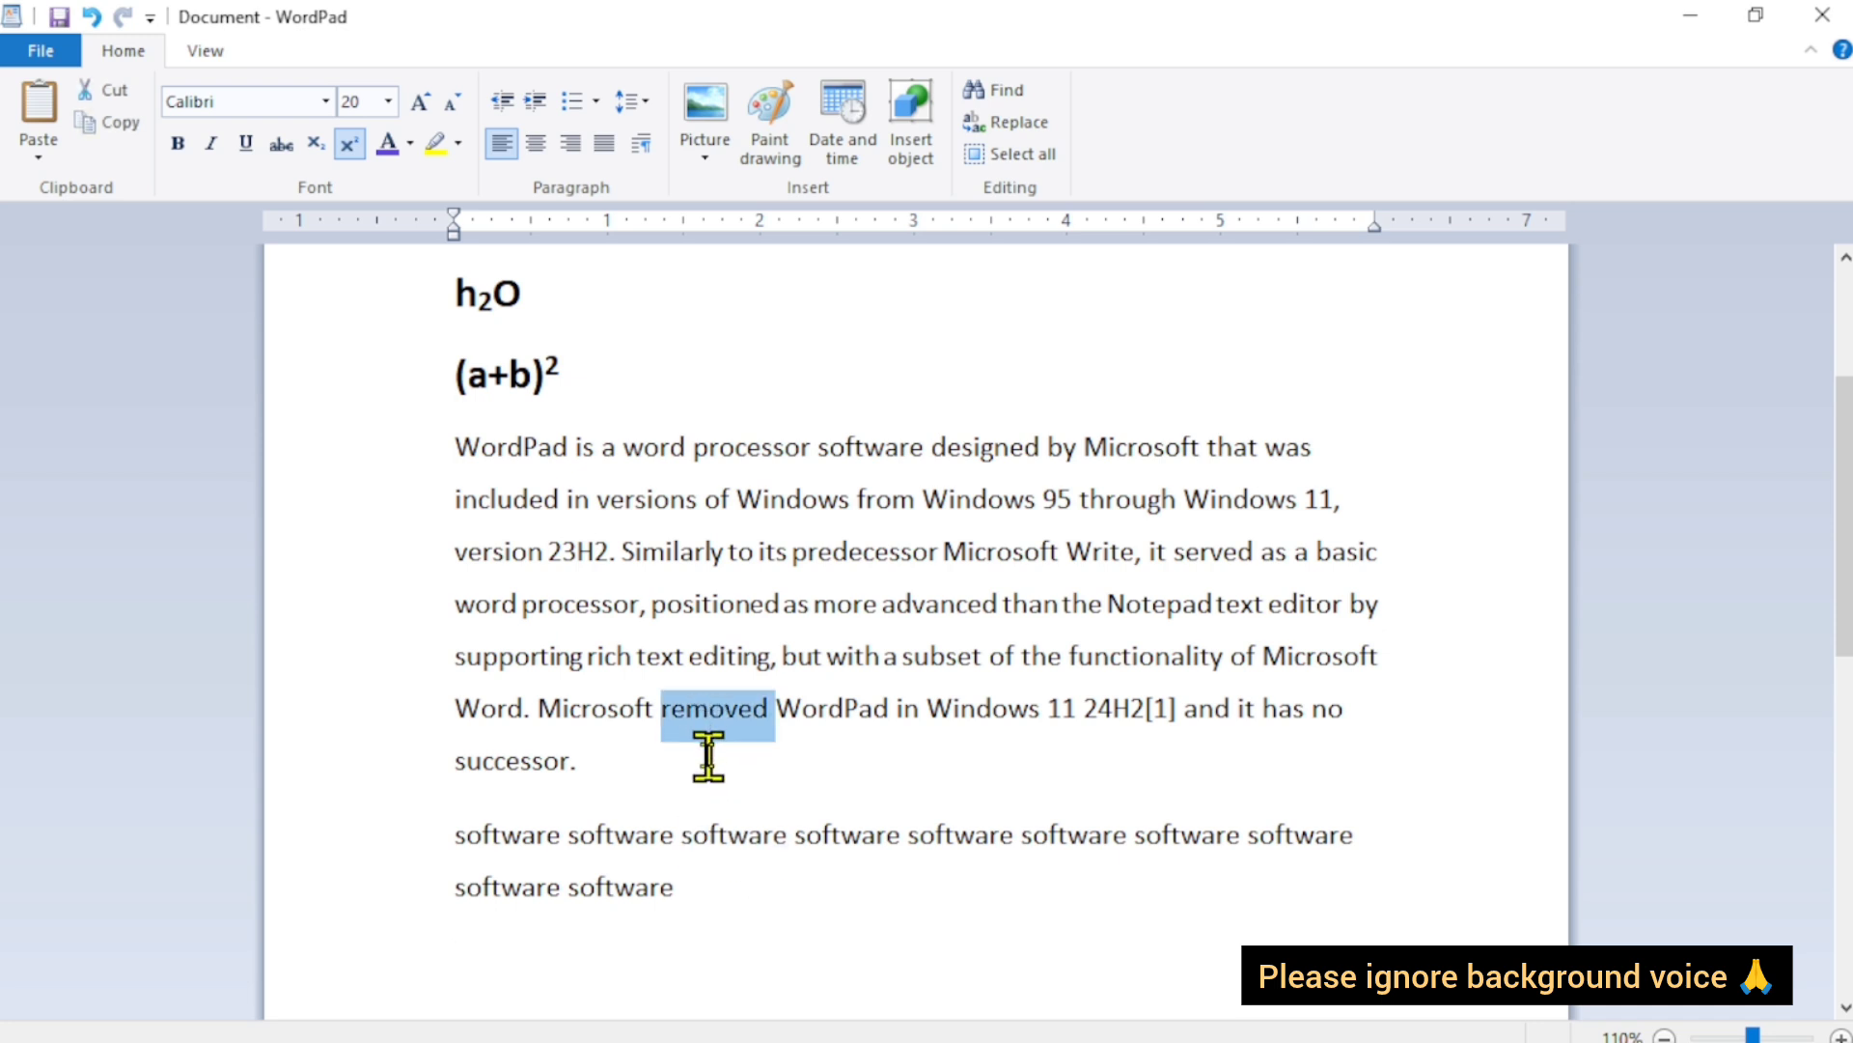
click(706, 758)
key(Return)
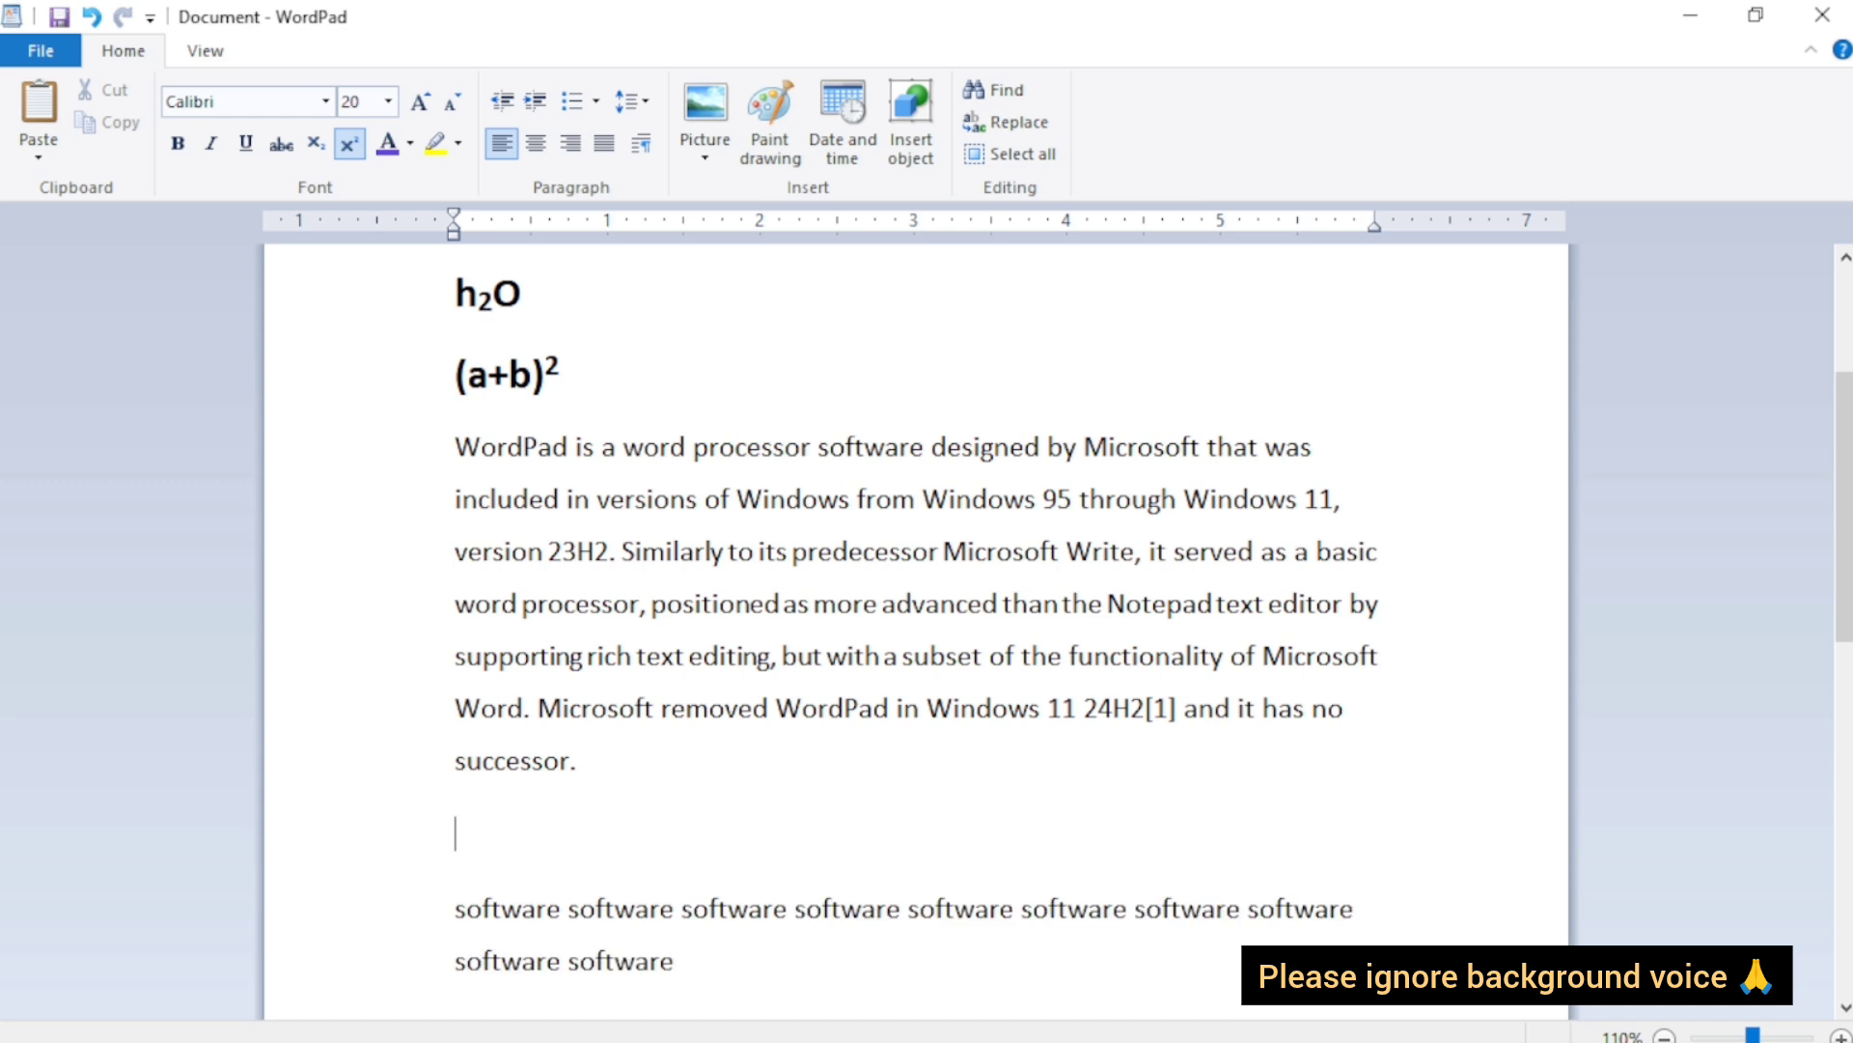
key(ctrl+v)
key(ctrl+v)
key(ctrl+v)
key(ctrl+v)
key(ctrl+v)
key(ctrl+v)
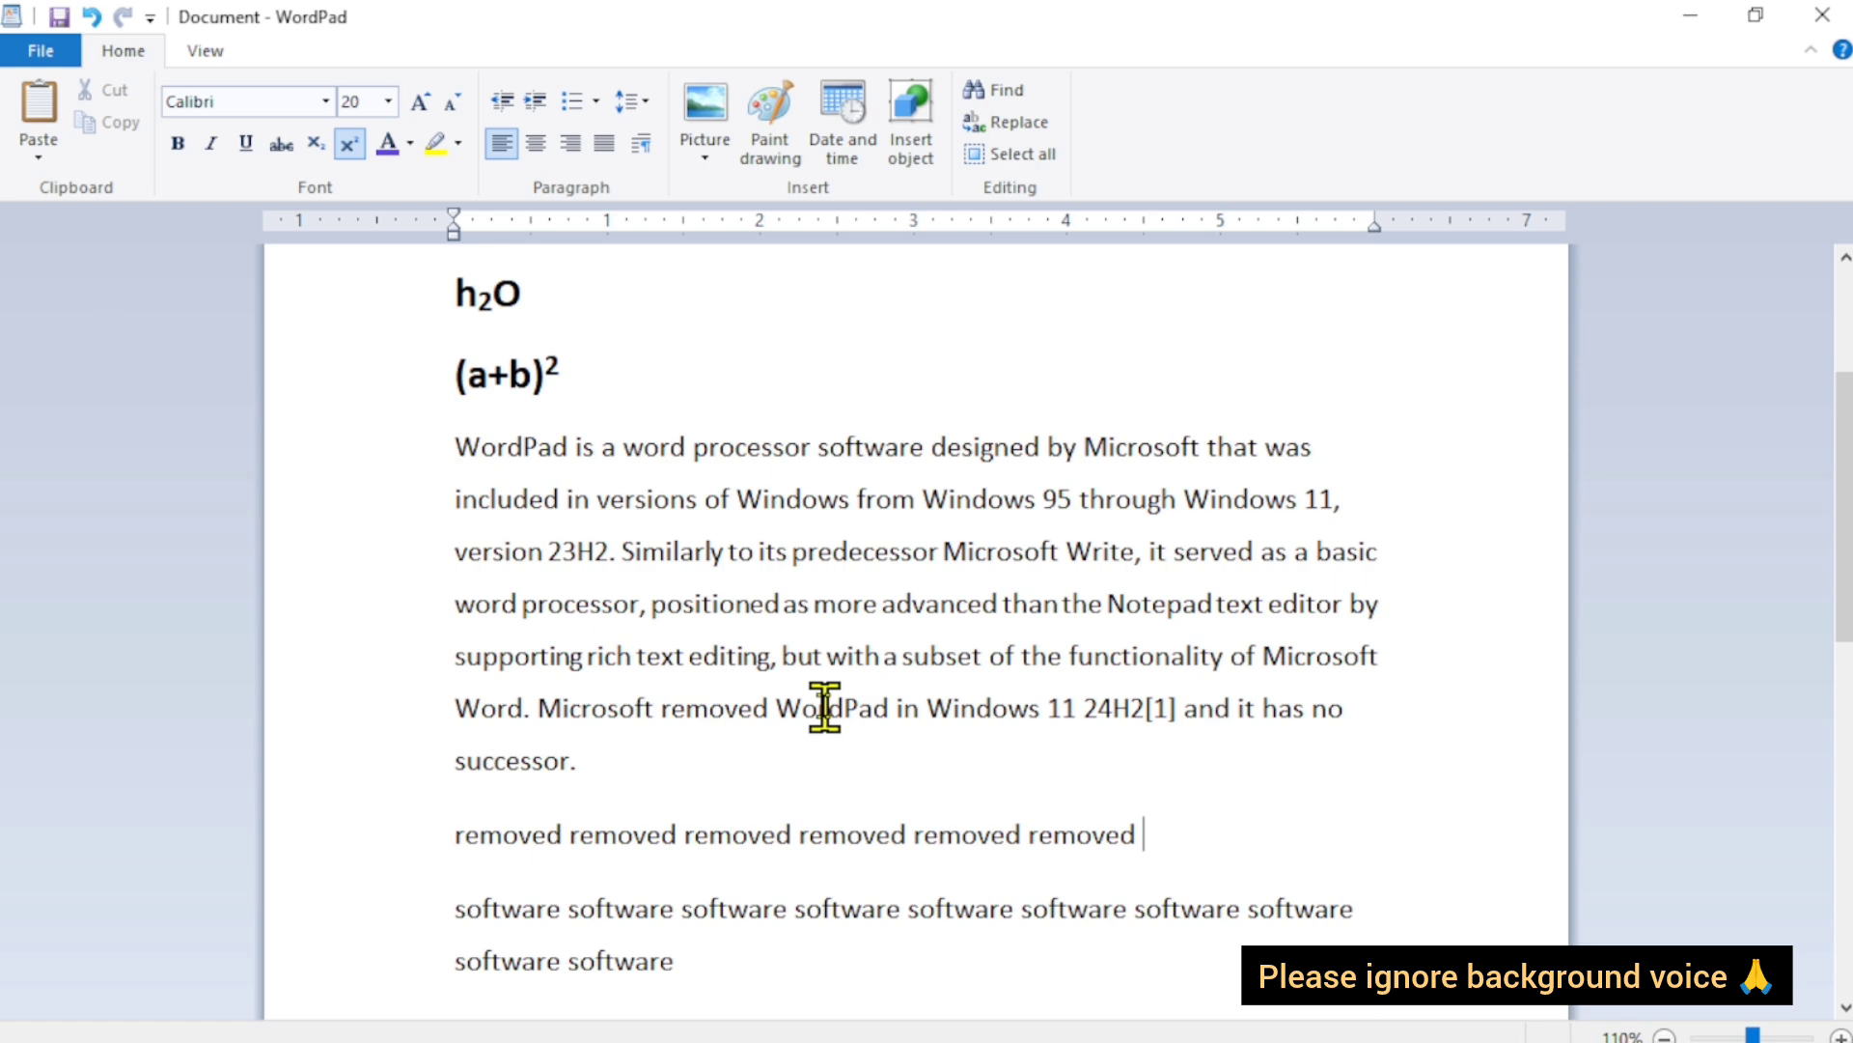
scroll(459, 580, down, 7)
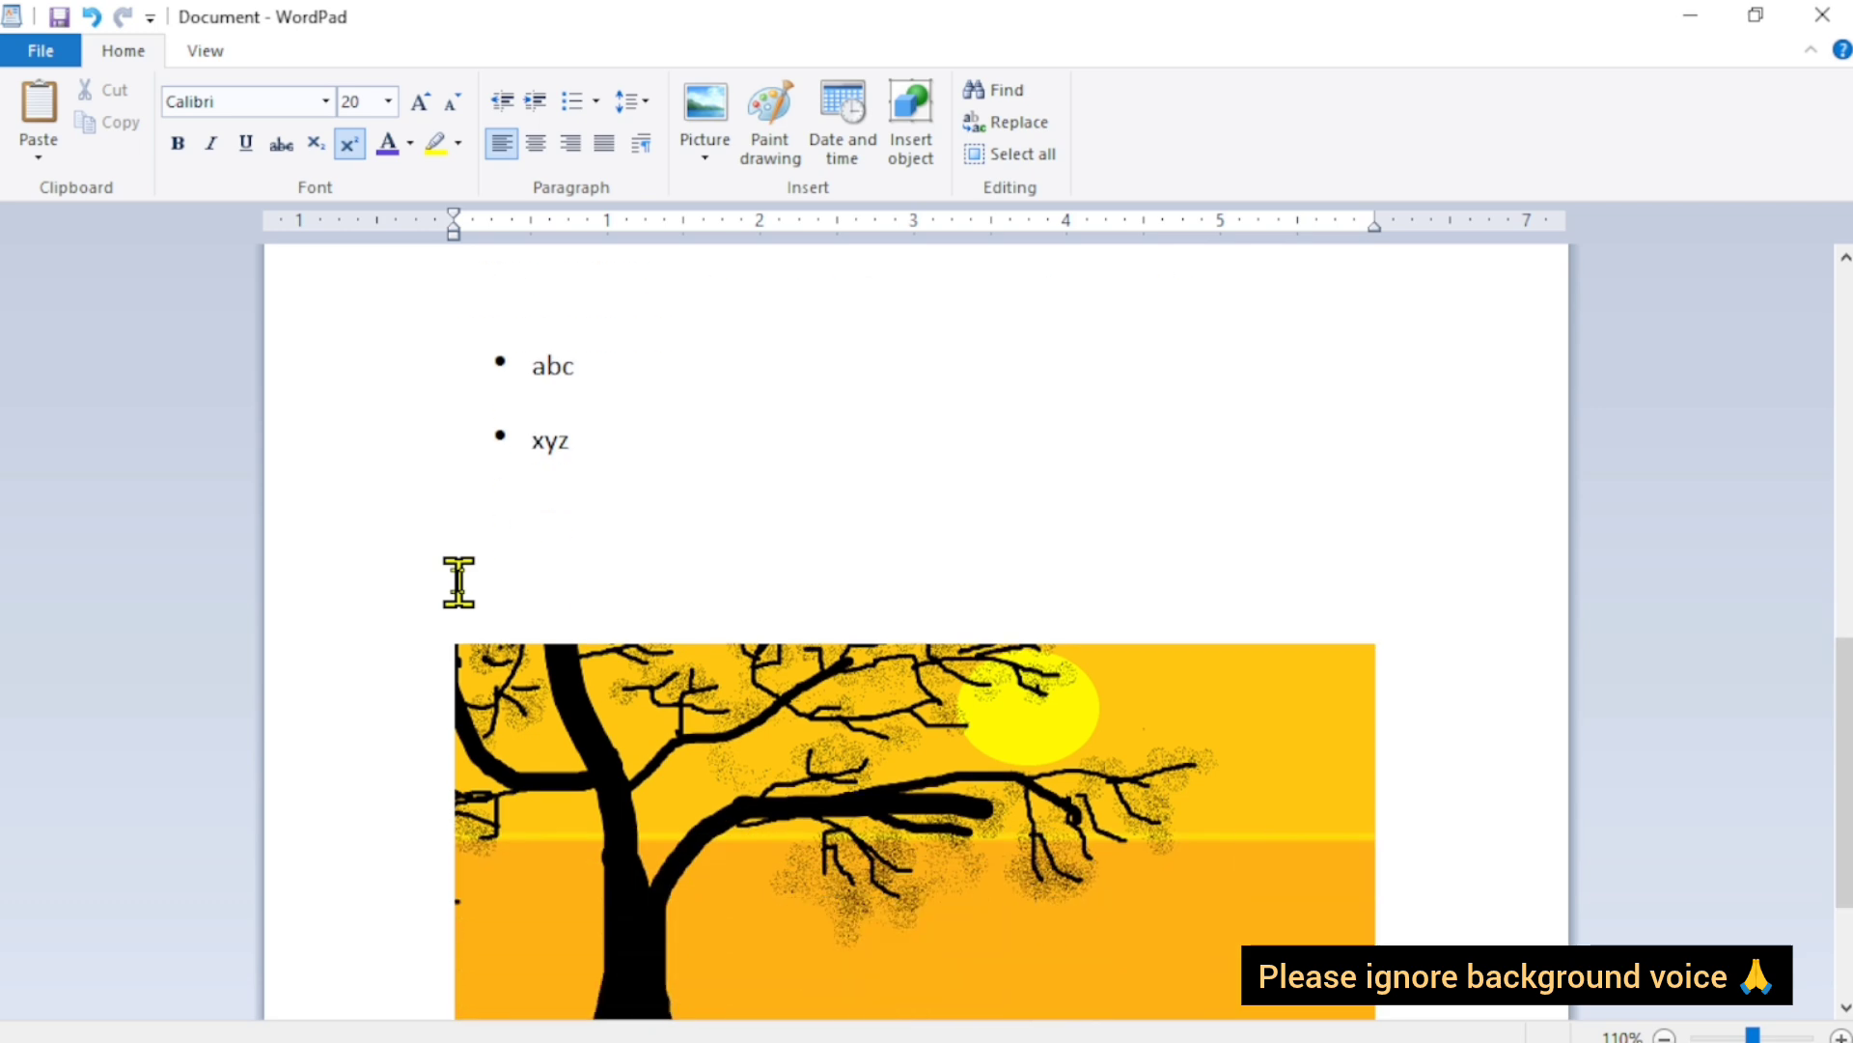
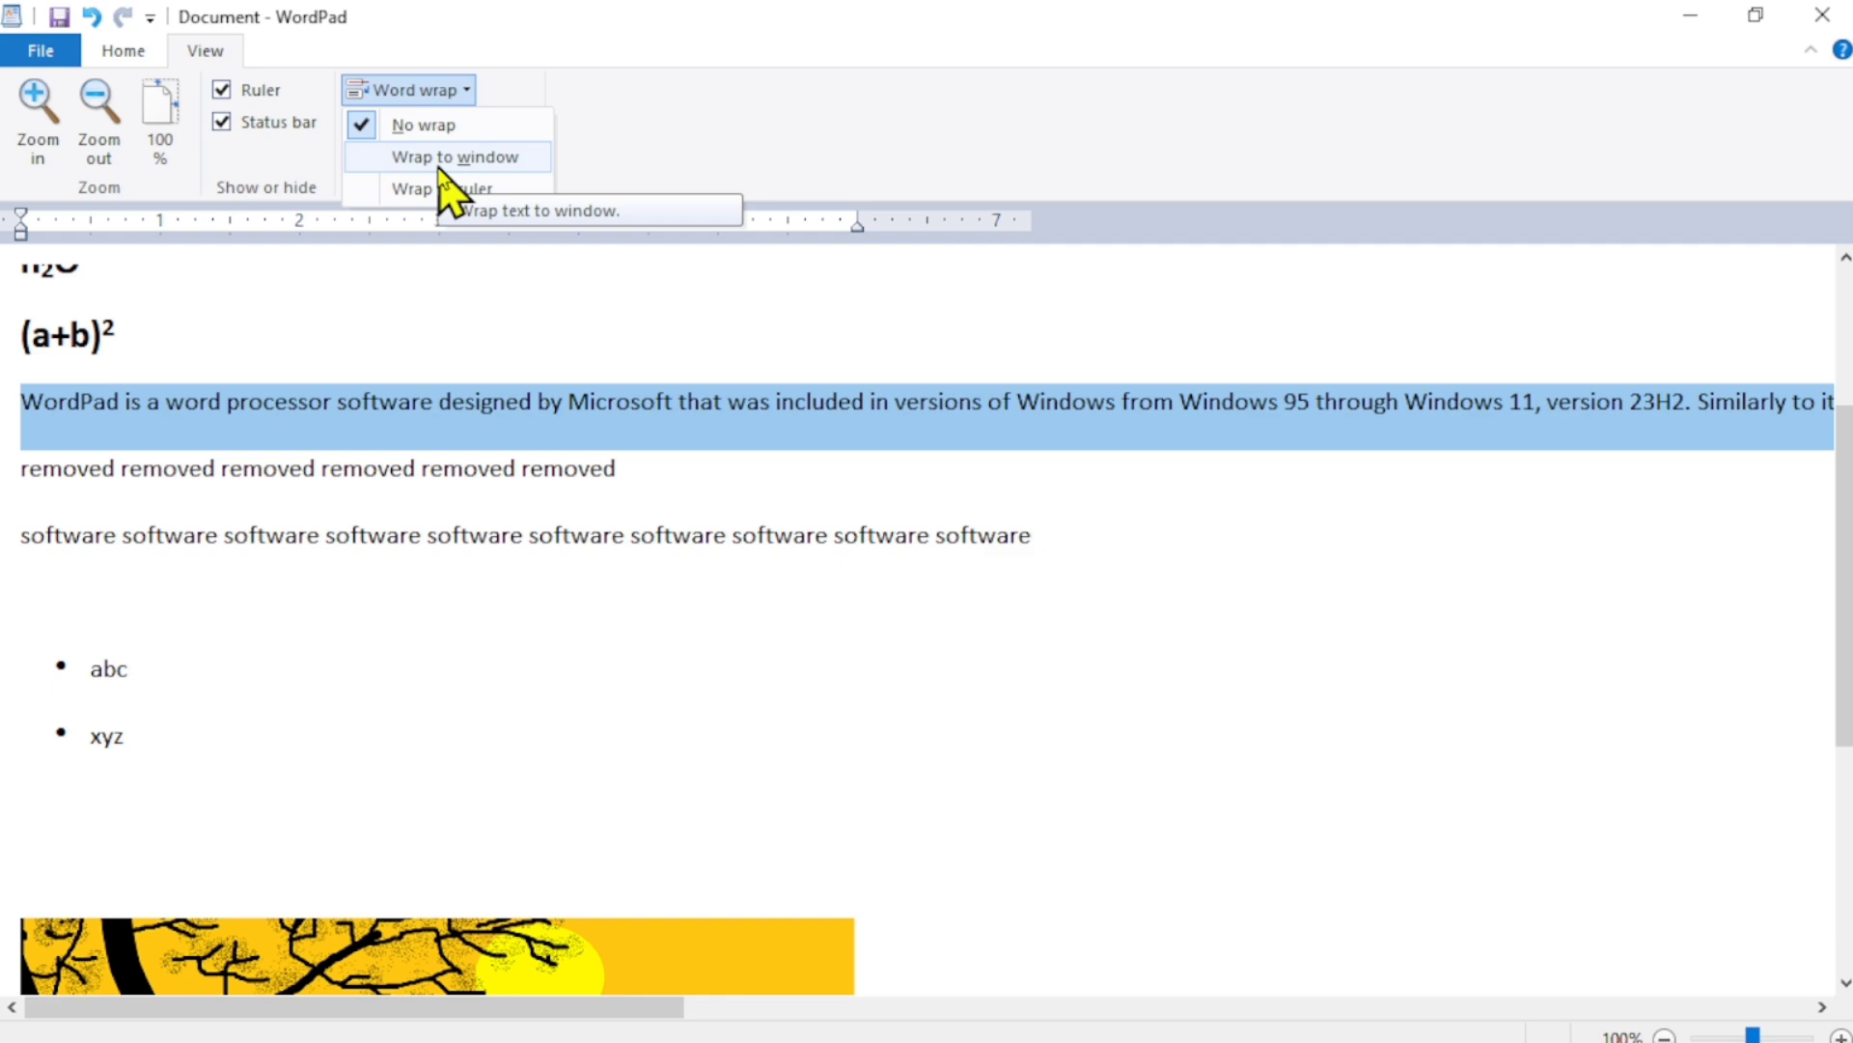
Set the document's word wrap to Wrap to window, and change it to Wrap to ruler.
click(446, 159)
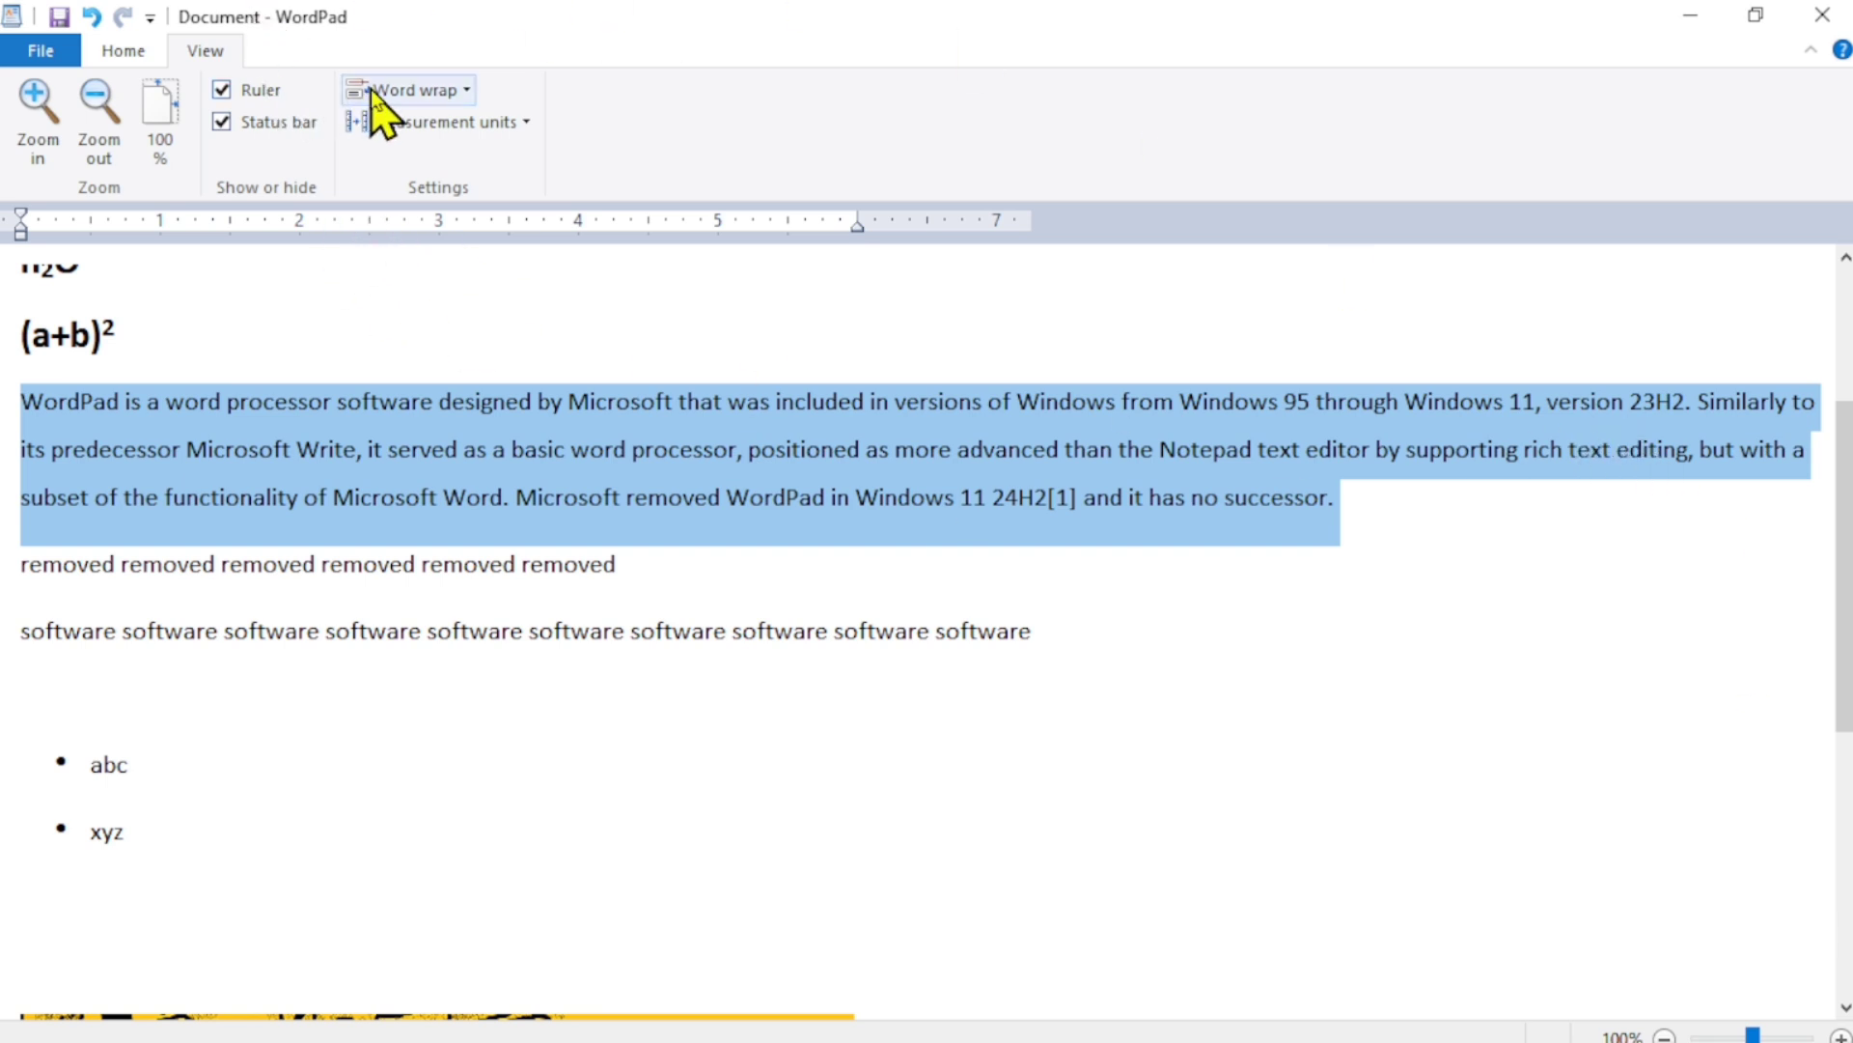
click(441, 95)
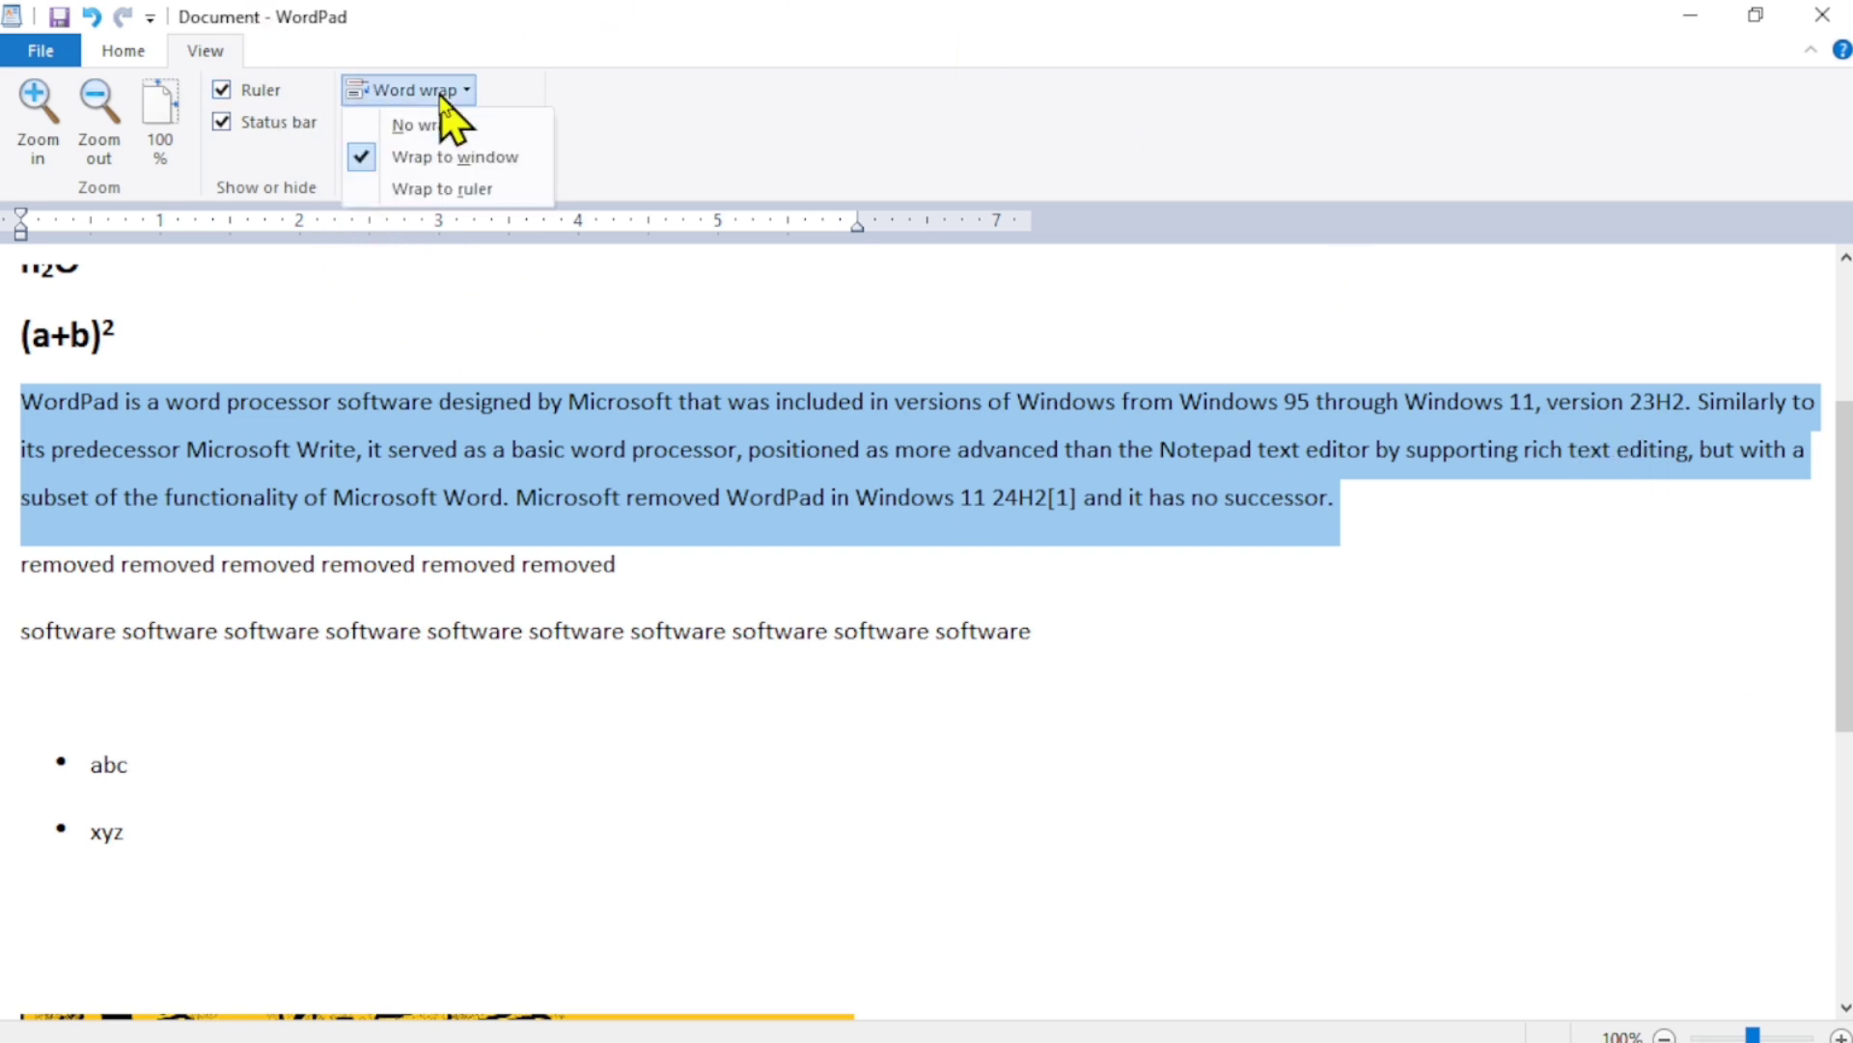
click(468, 190)
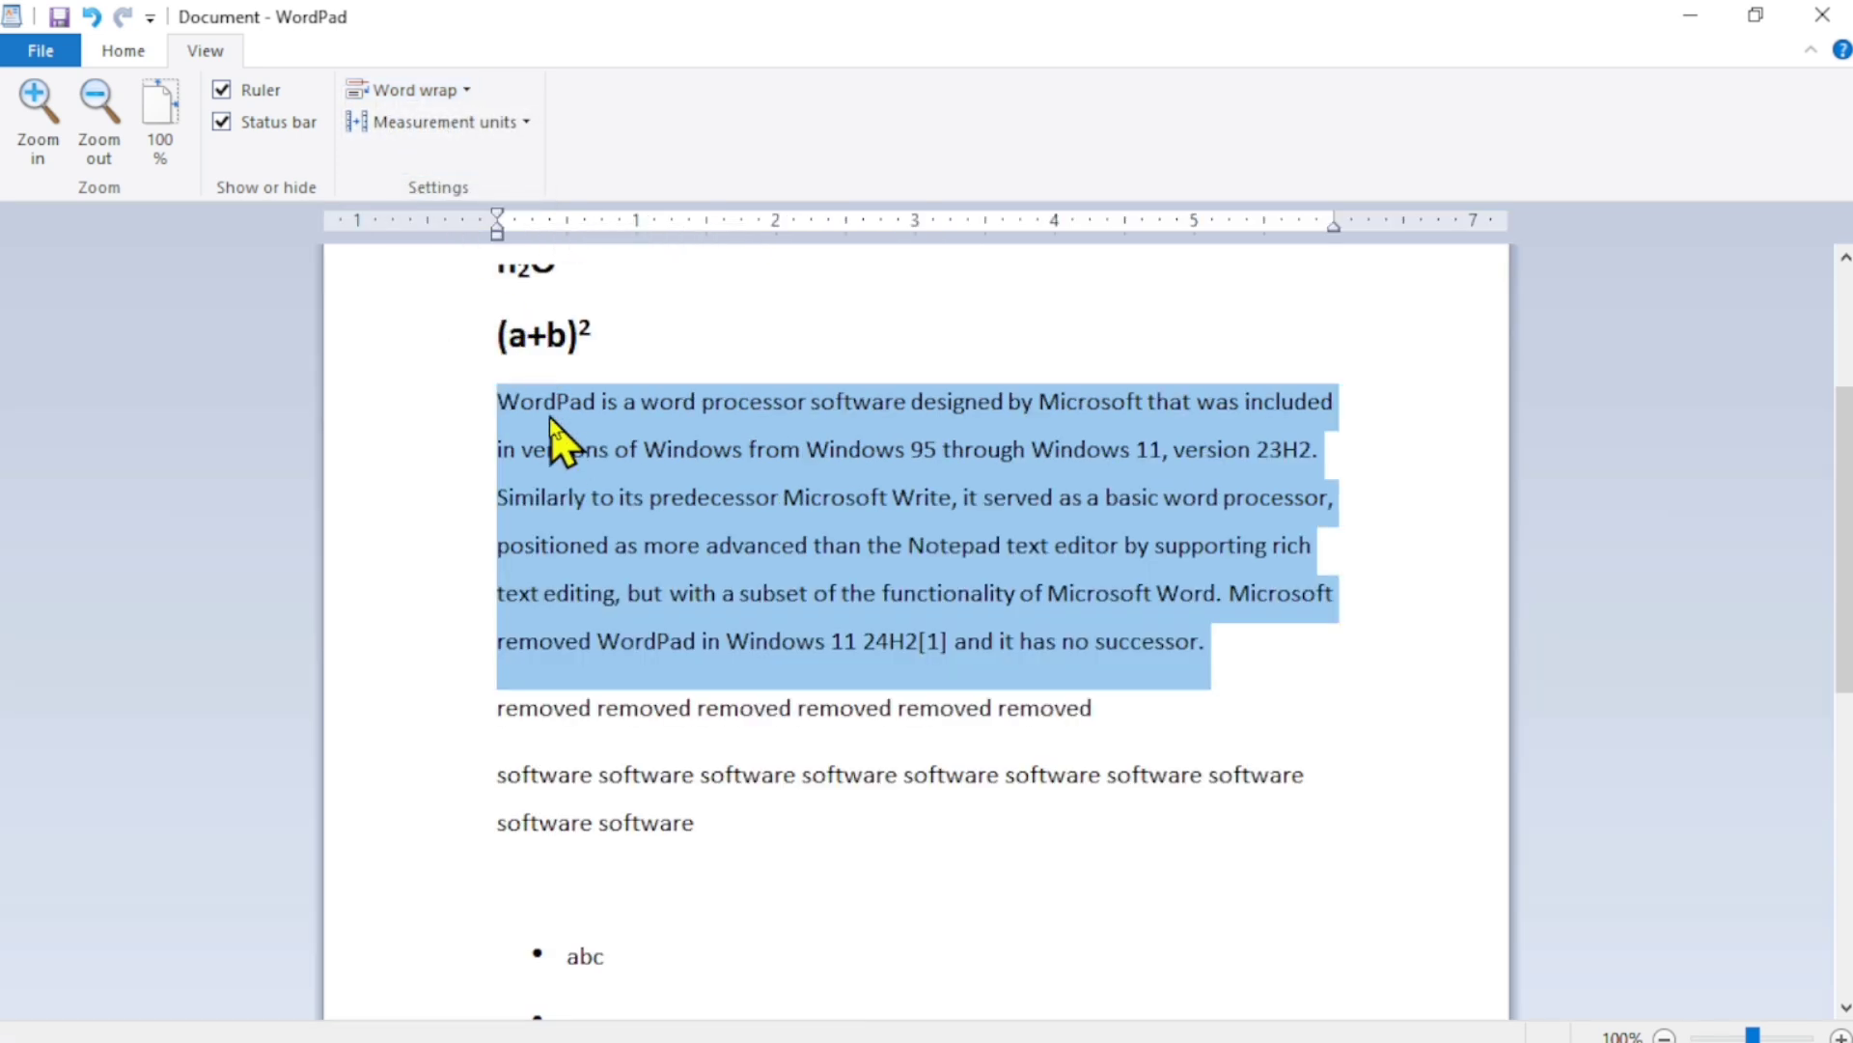
Switch the ruler's measurement units to centimeters, points and picas in turn, and return them to inches.
scroll(550, 421, down, 1)
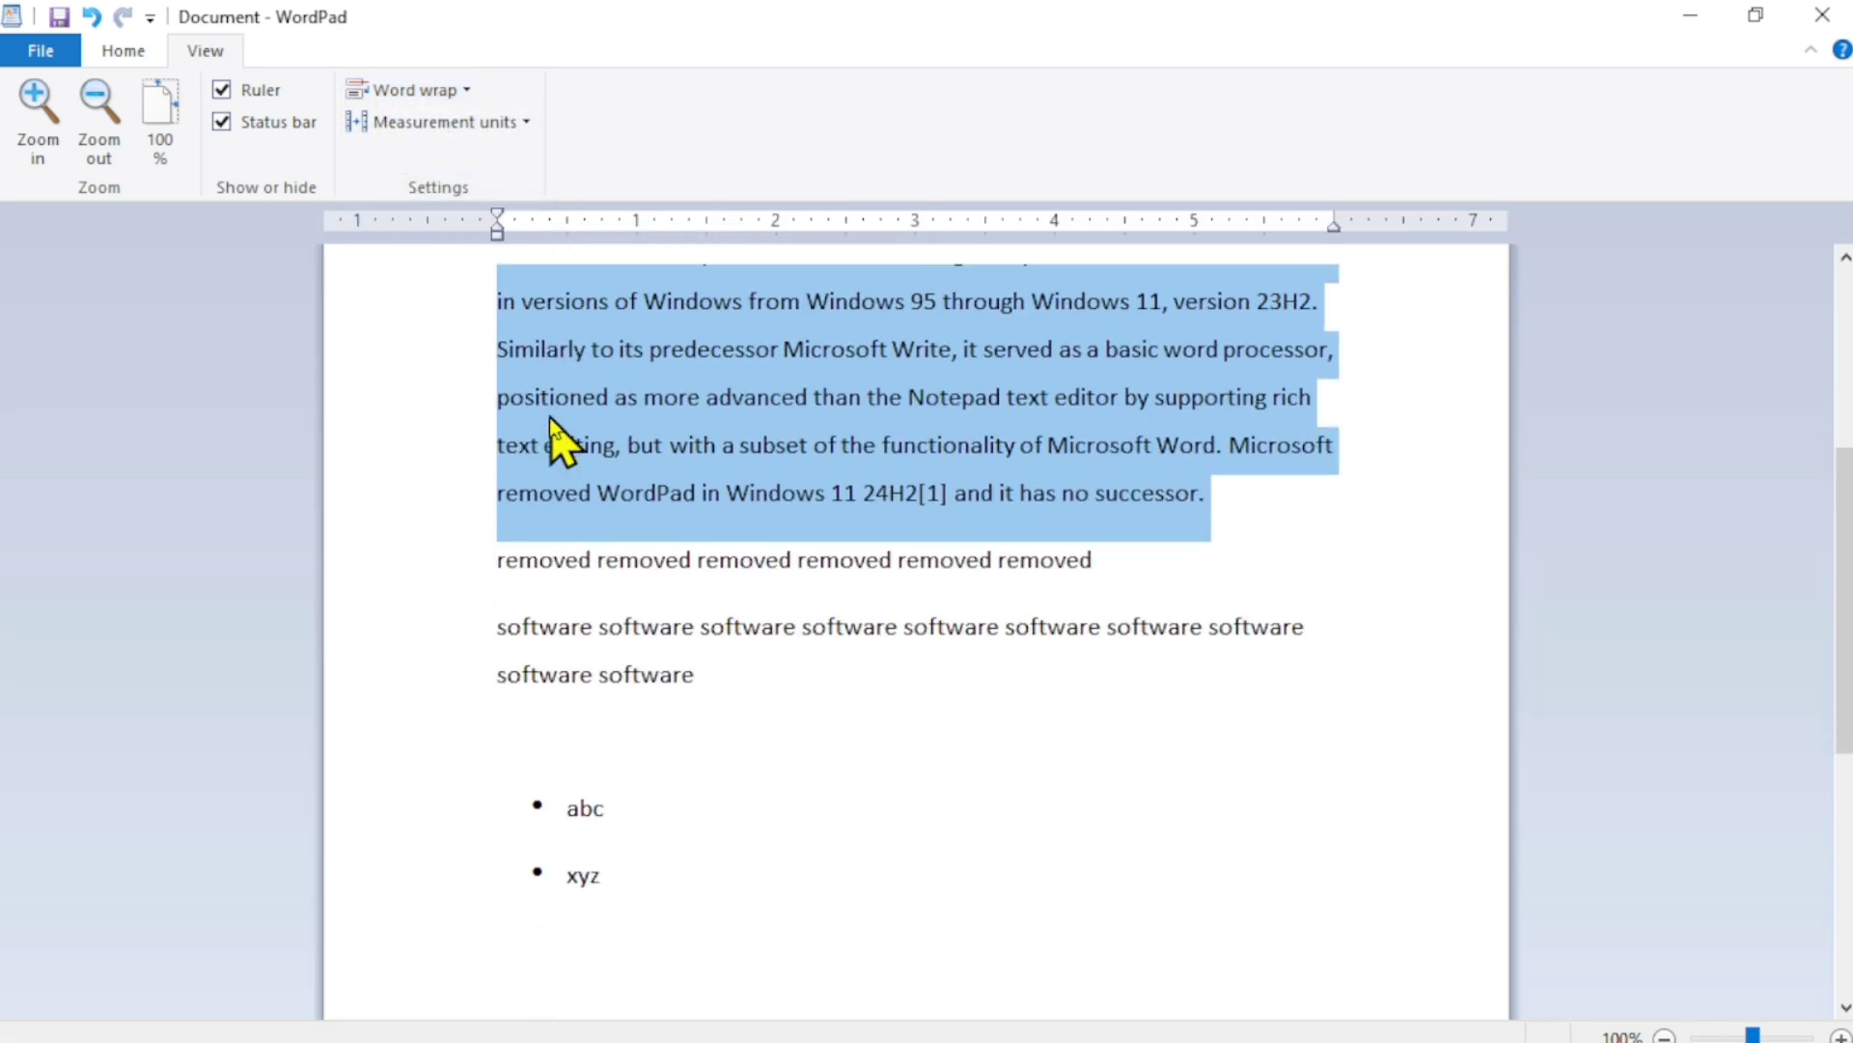
click(467, 120)
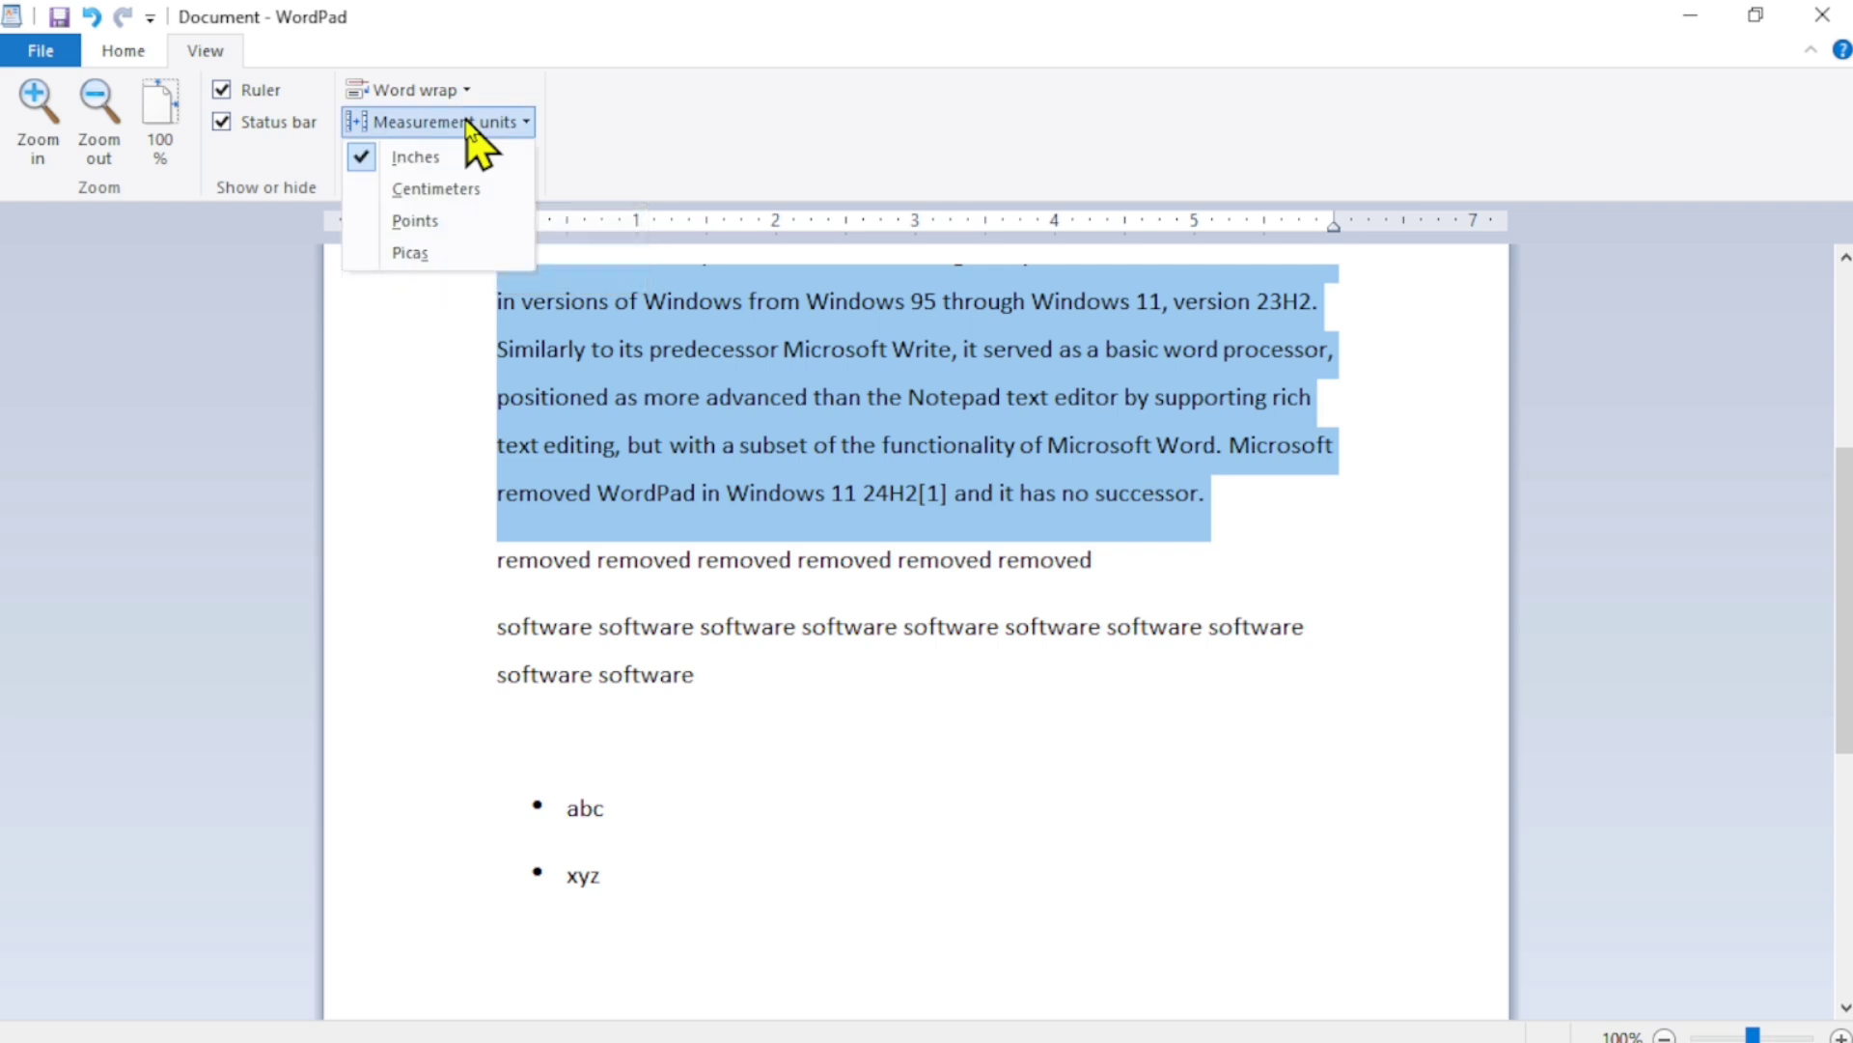
click(637, 230)
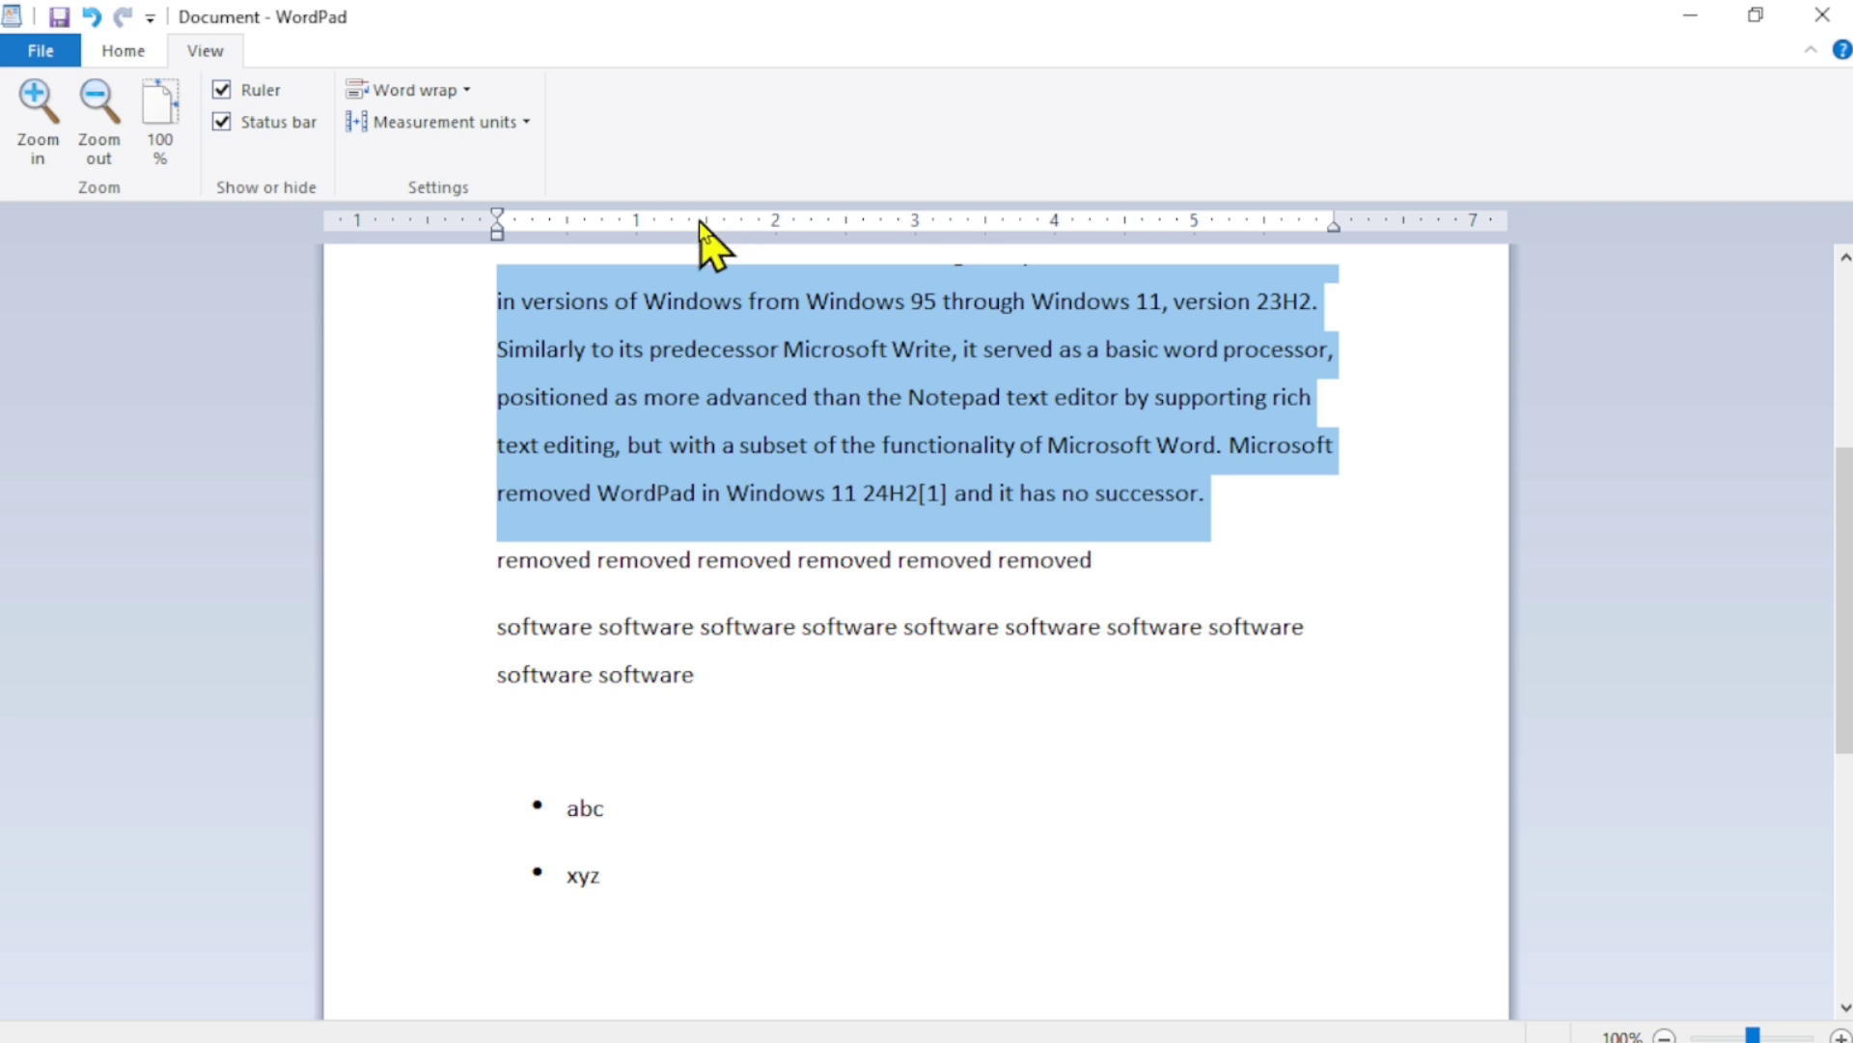
click(449, 126)
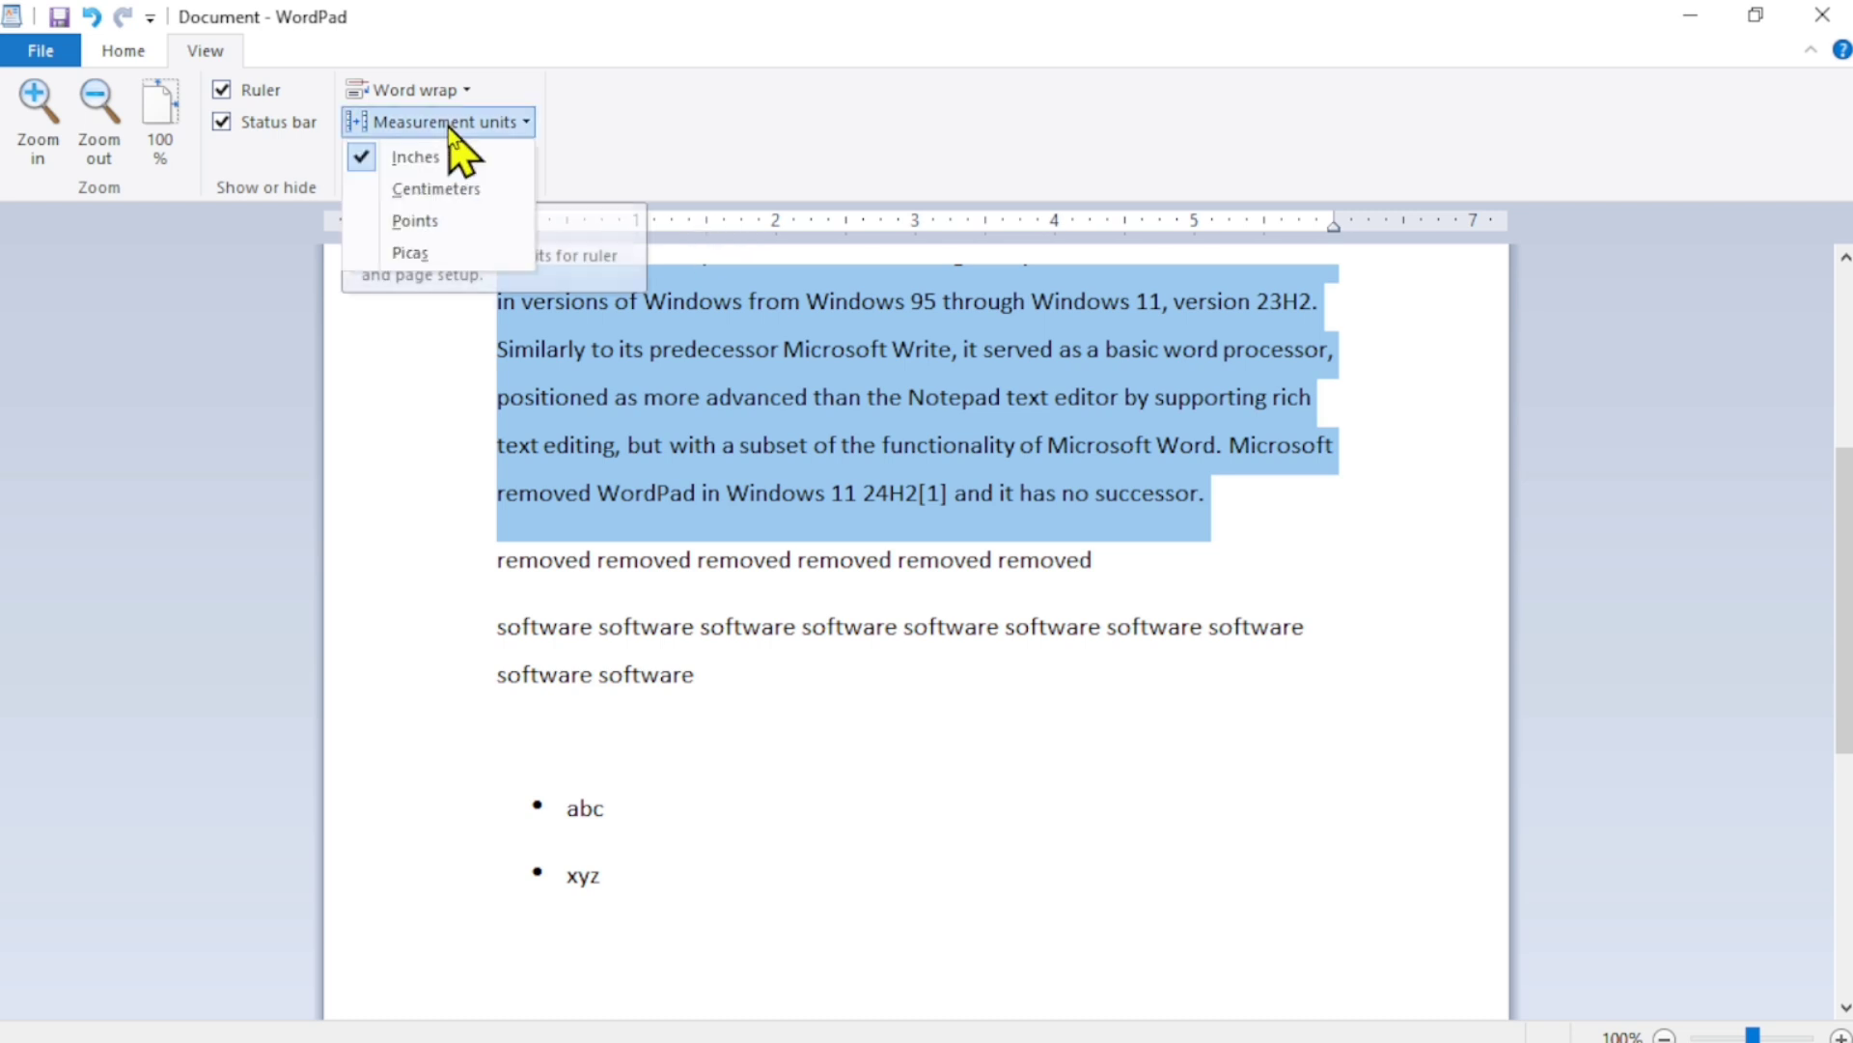
click(465, 190)
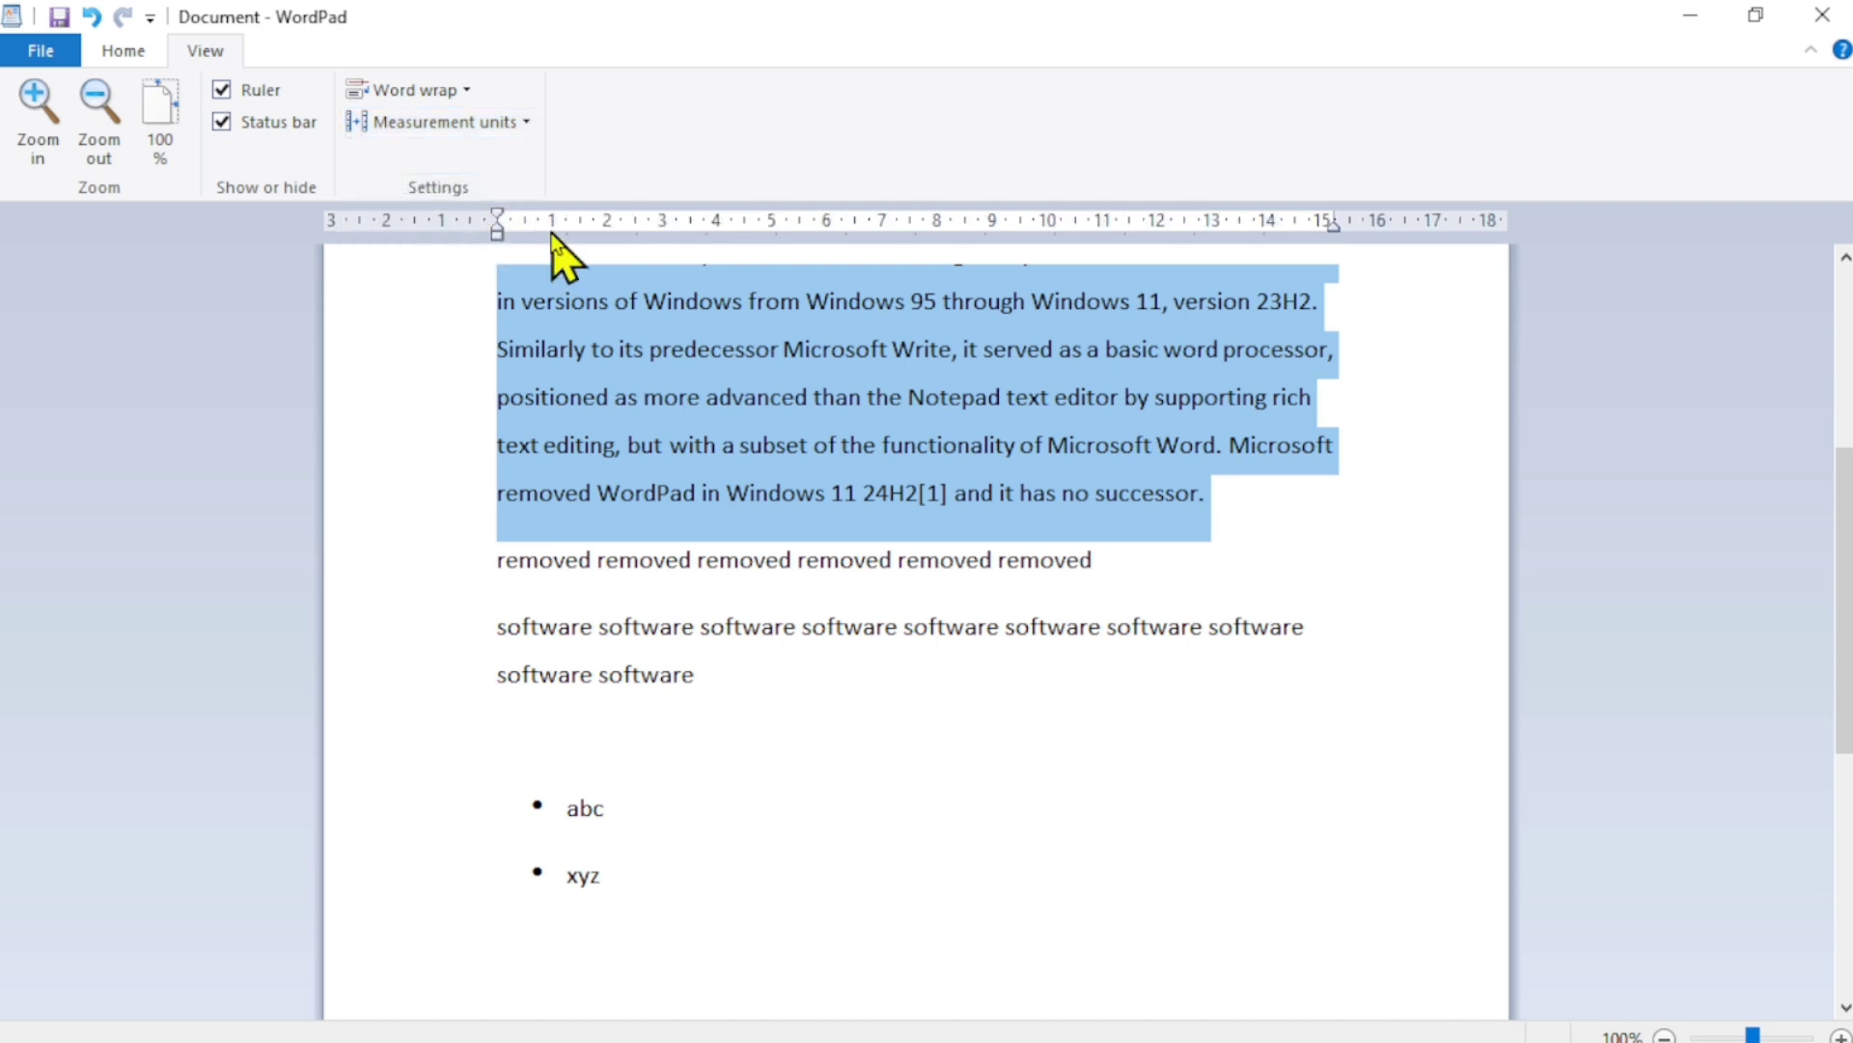
click(401, 123)
click(426, 227)
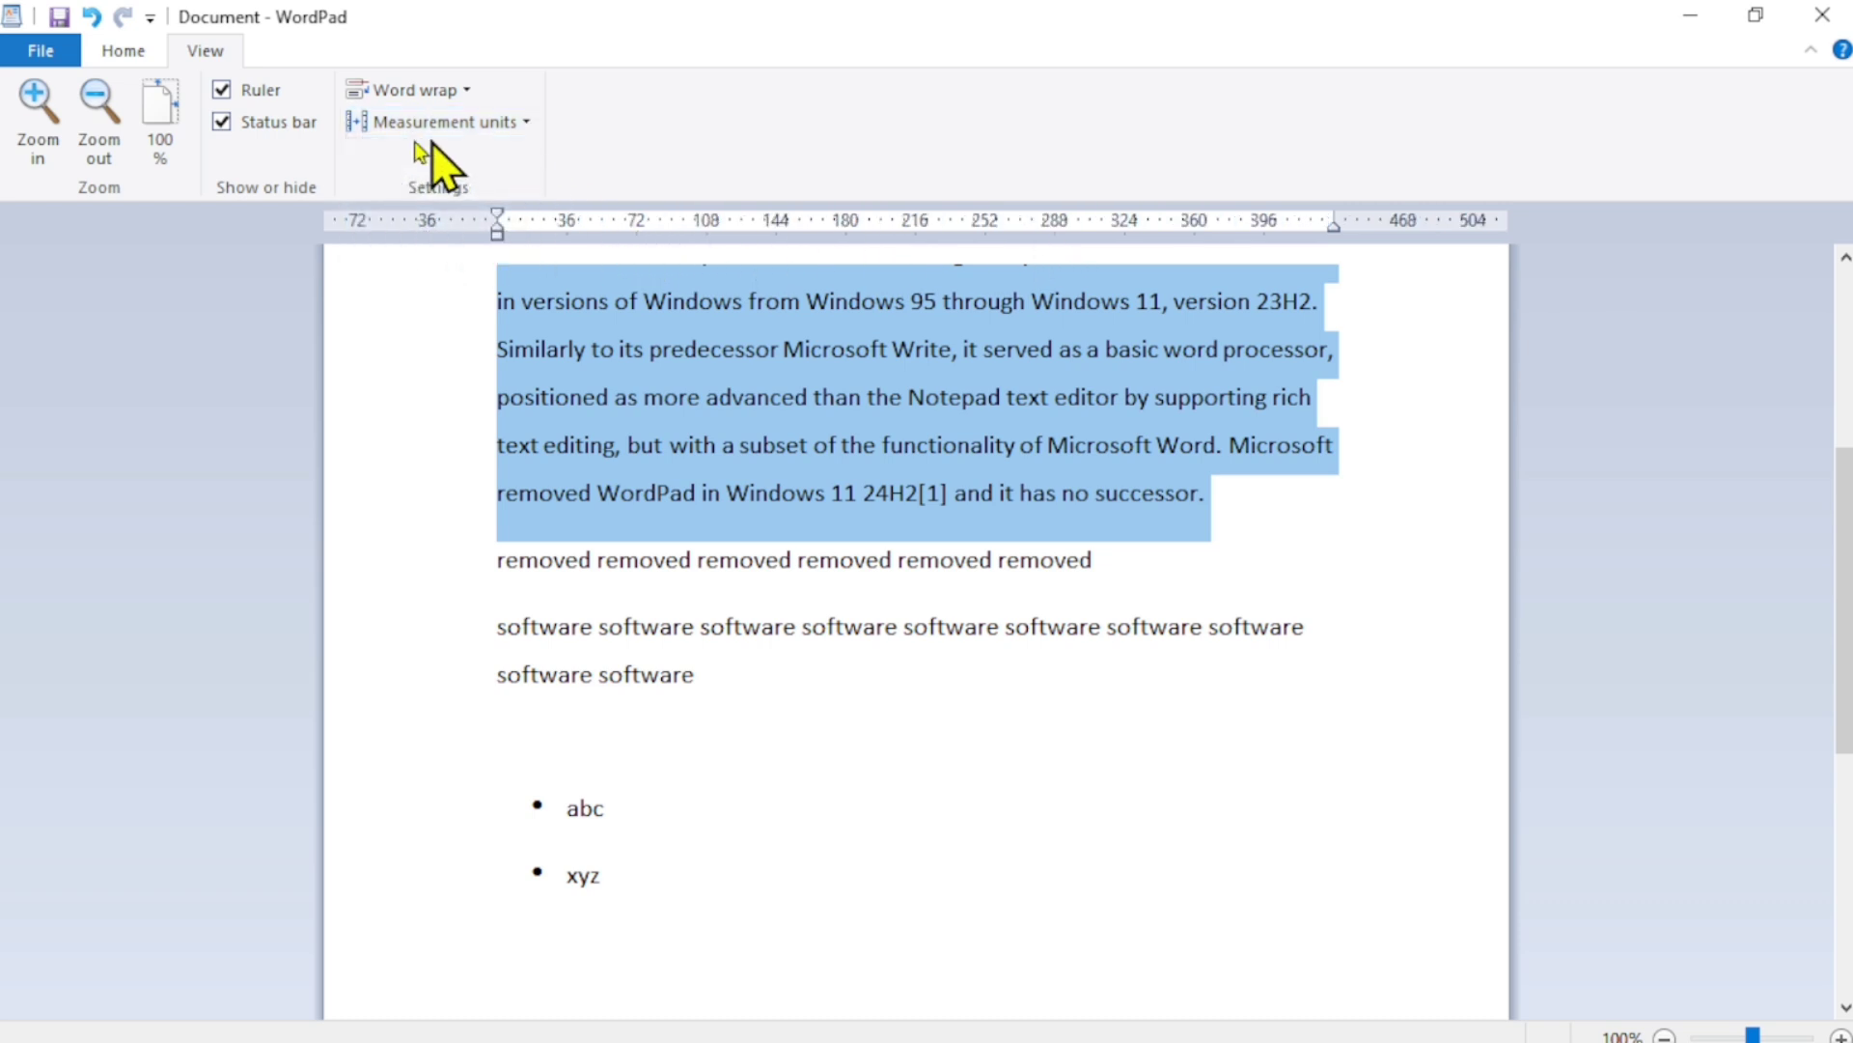
click(463, 122)
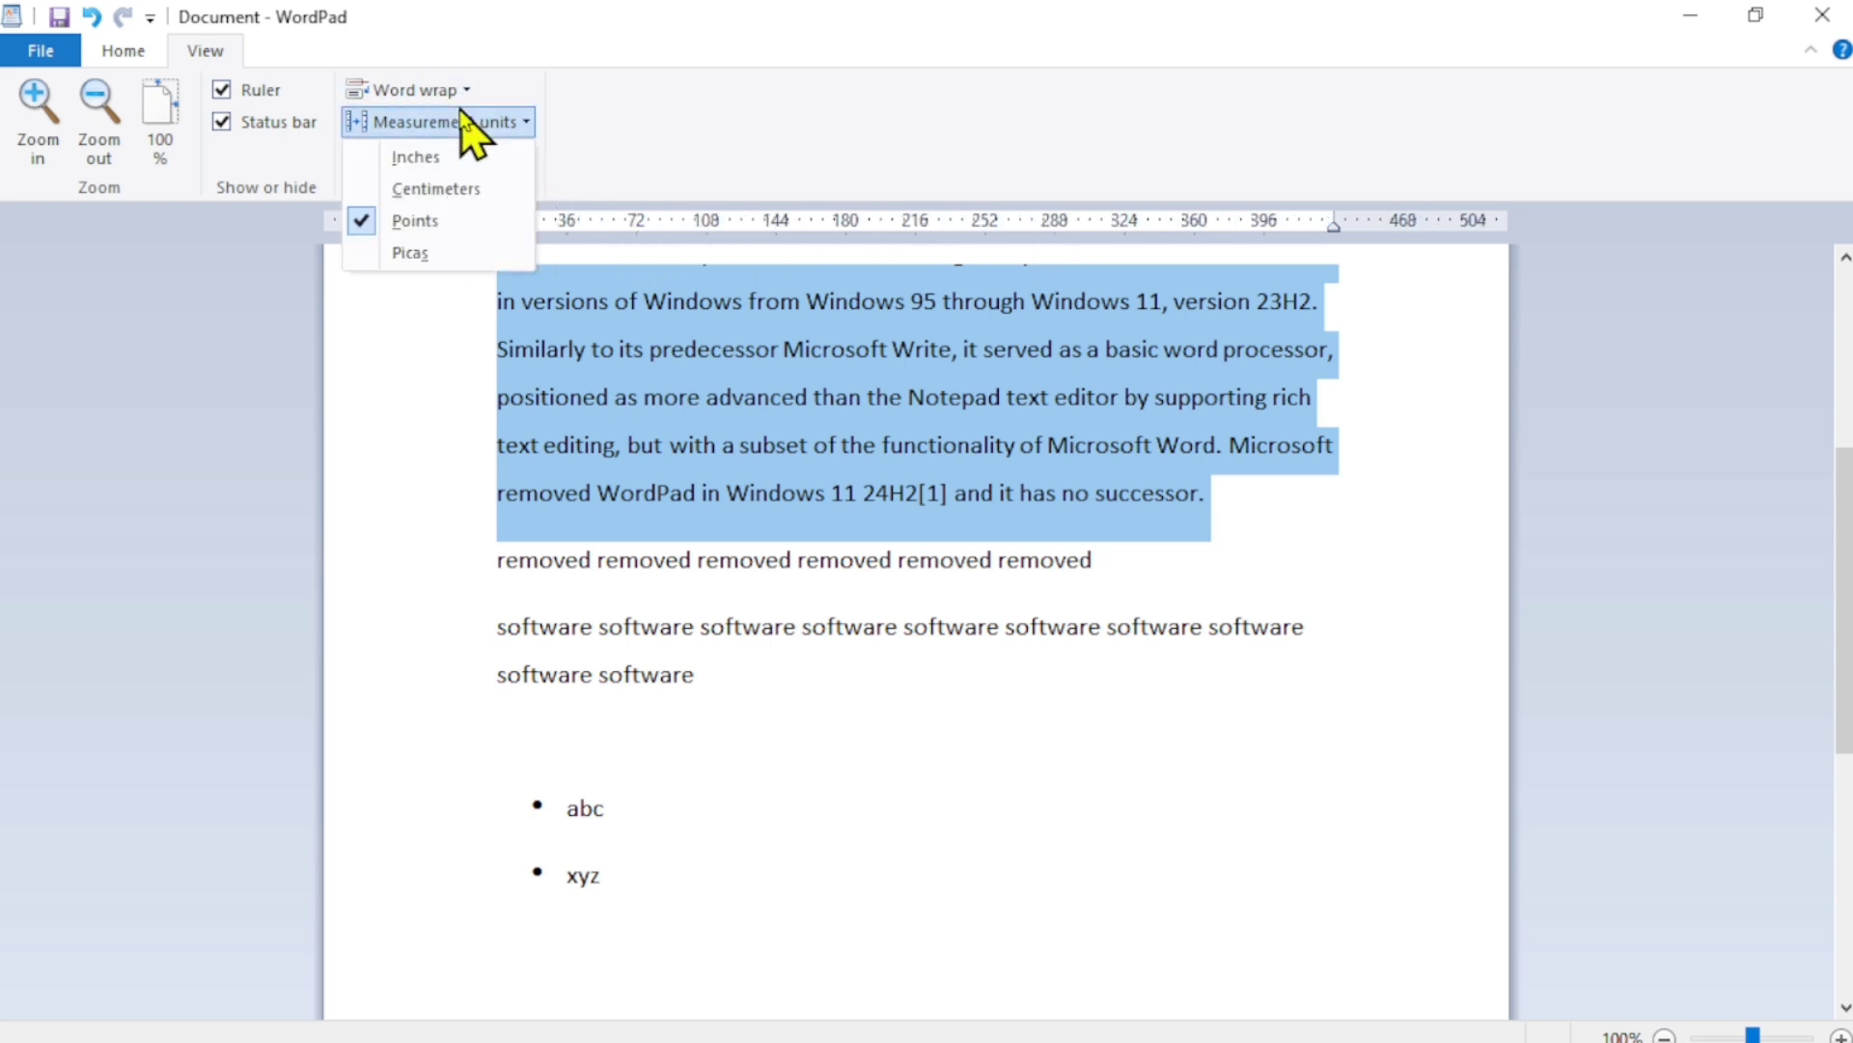
click(415, 253)
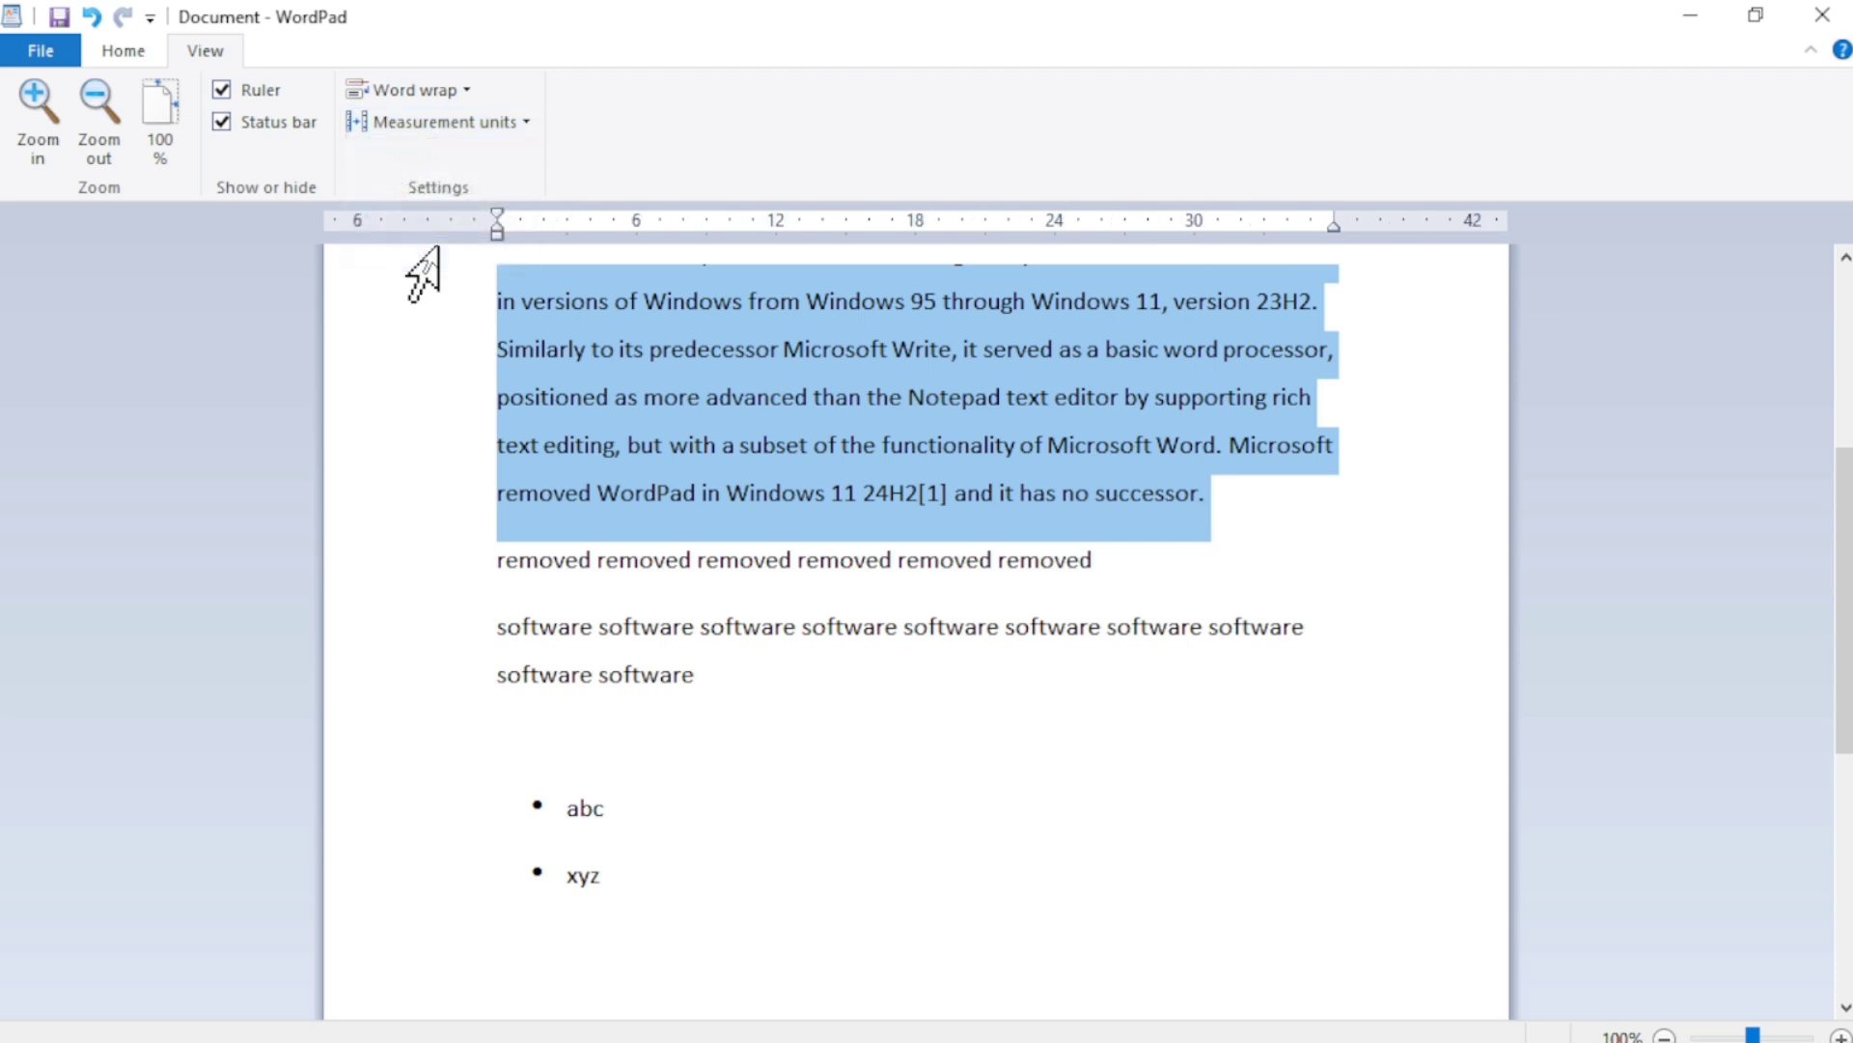
click(446, 122)
click(484, 158)
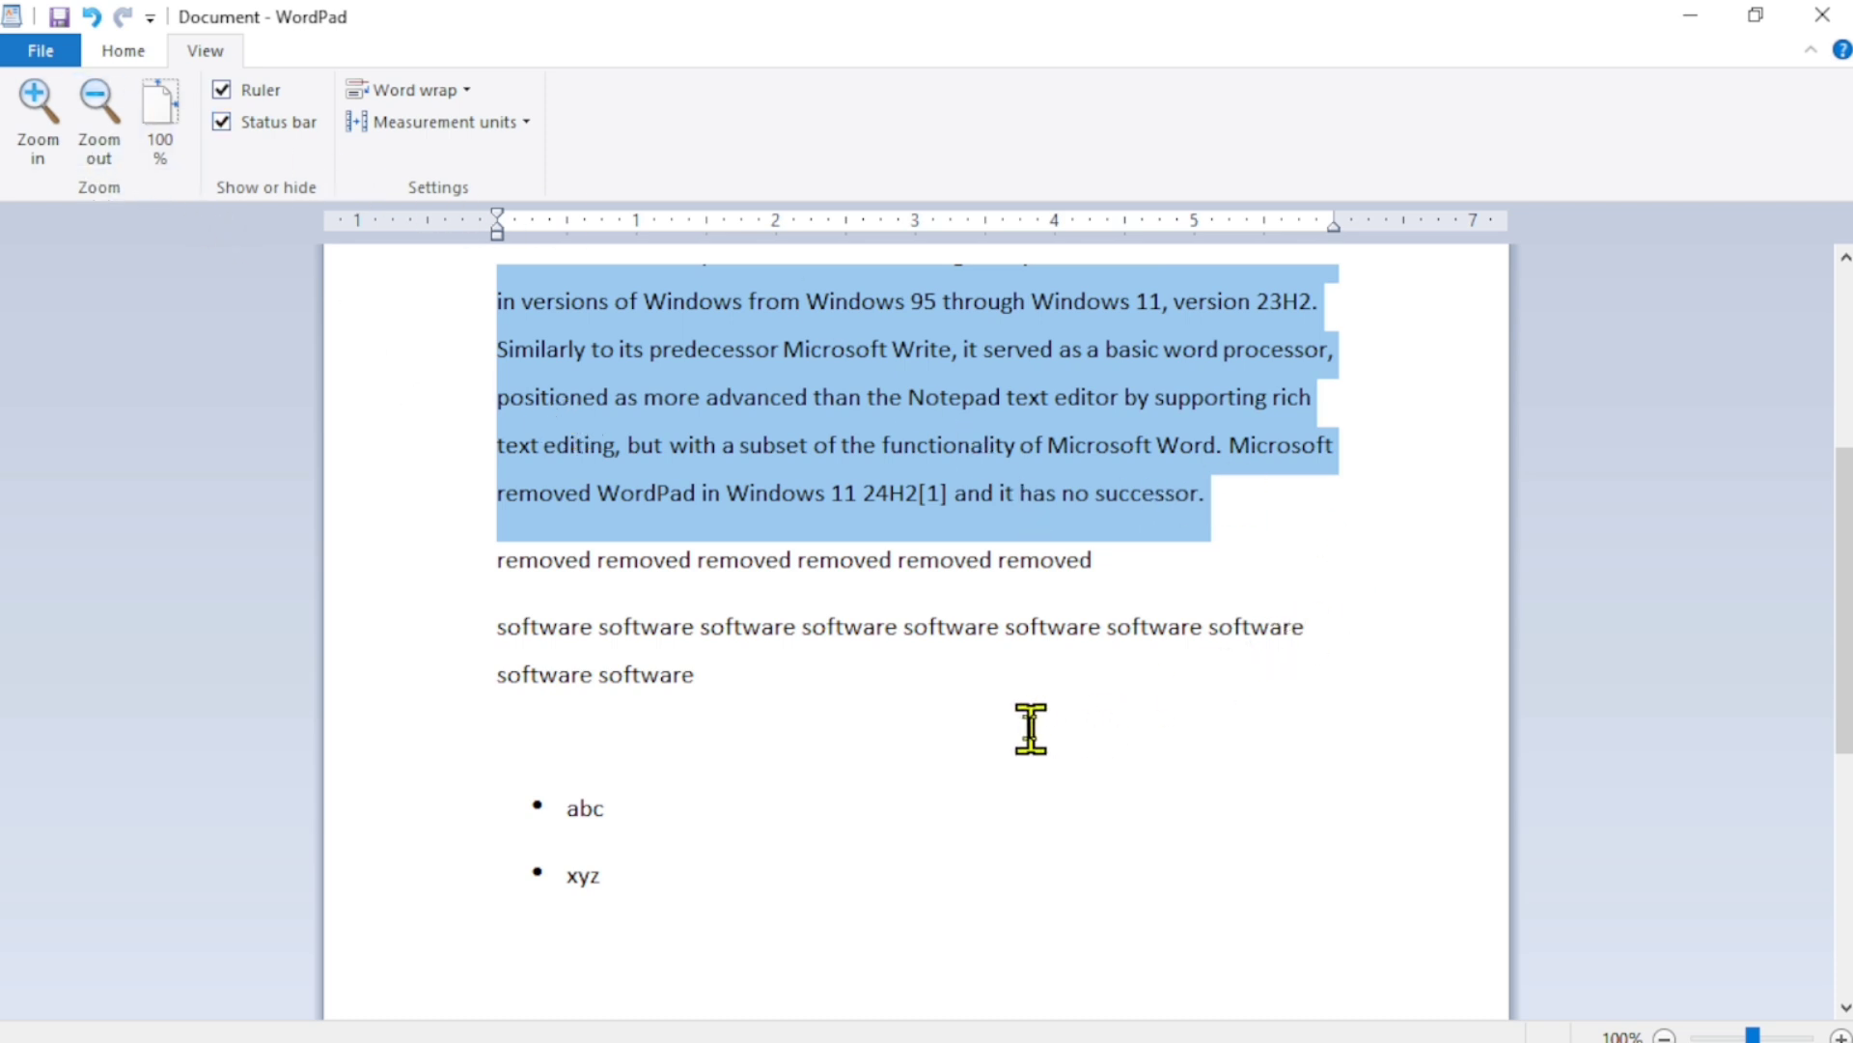
Start a new document, choosing to save the current one to the Desktop under the file name "hello".
click(37, 53)
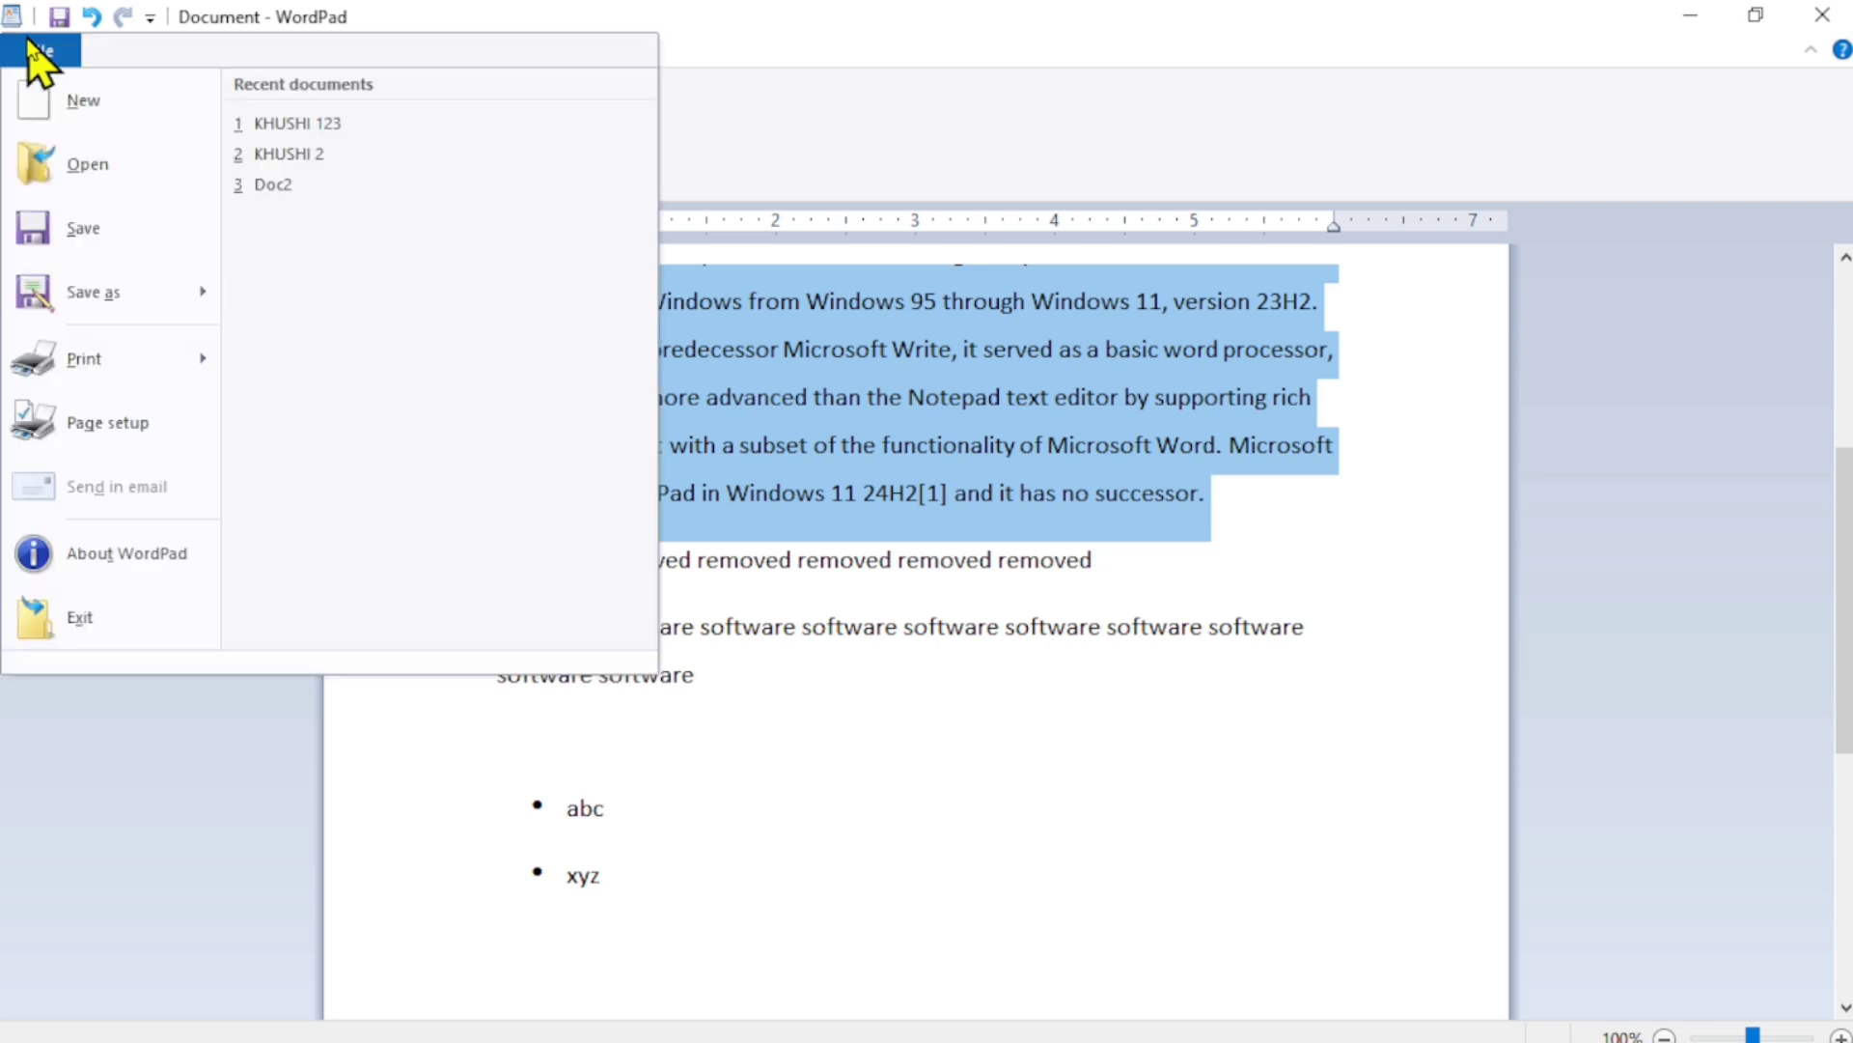
click(124, 106)
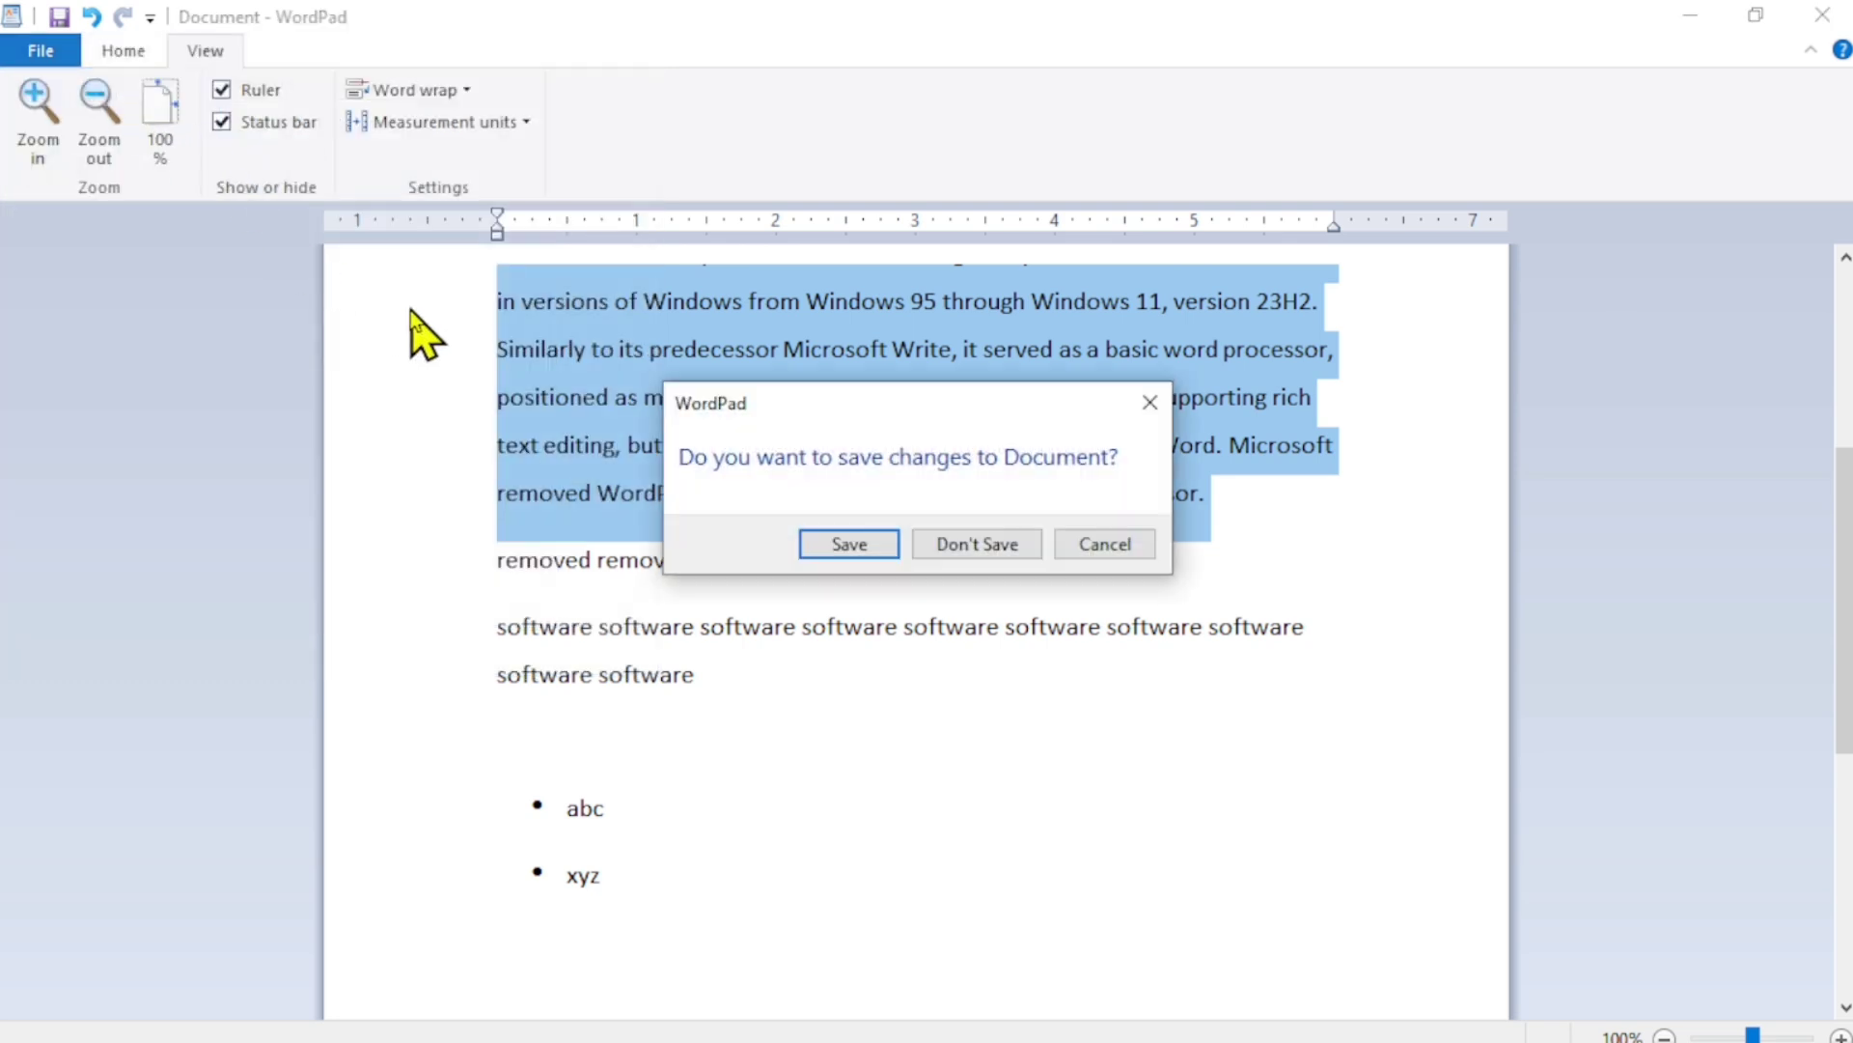
click(849, 544)
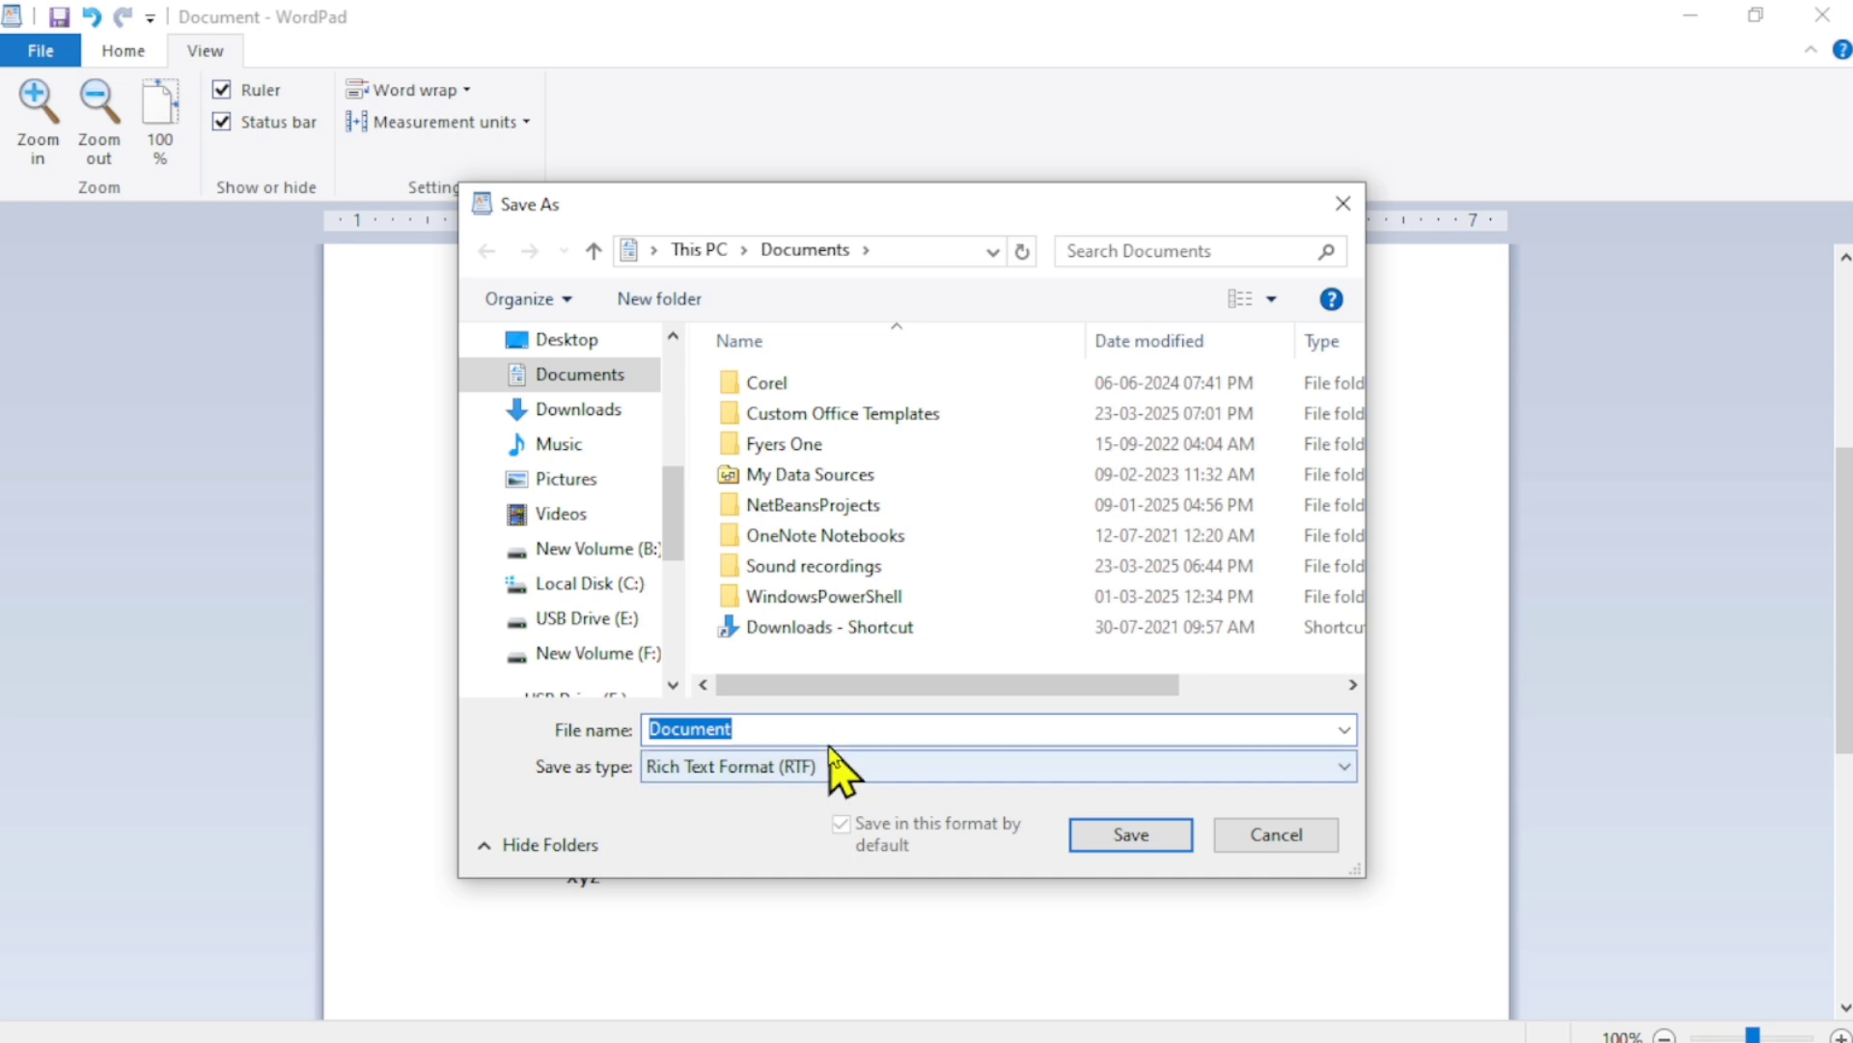
click(557, 341)
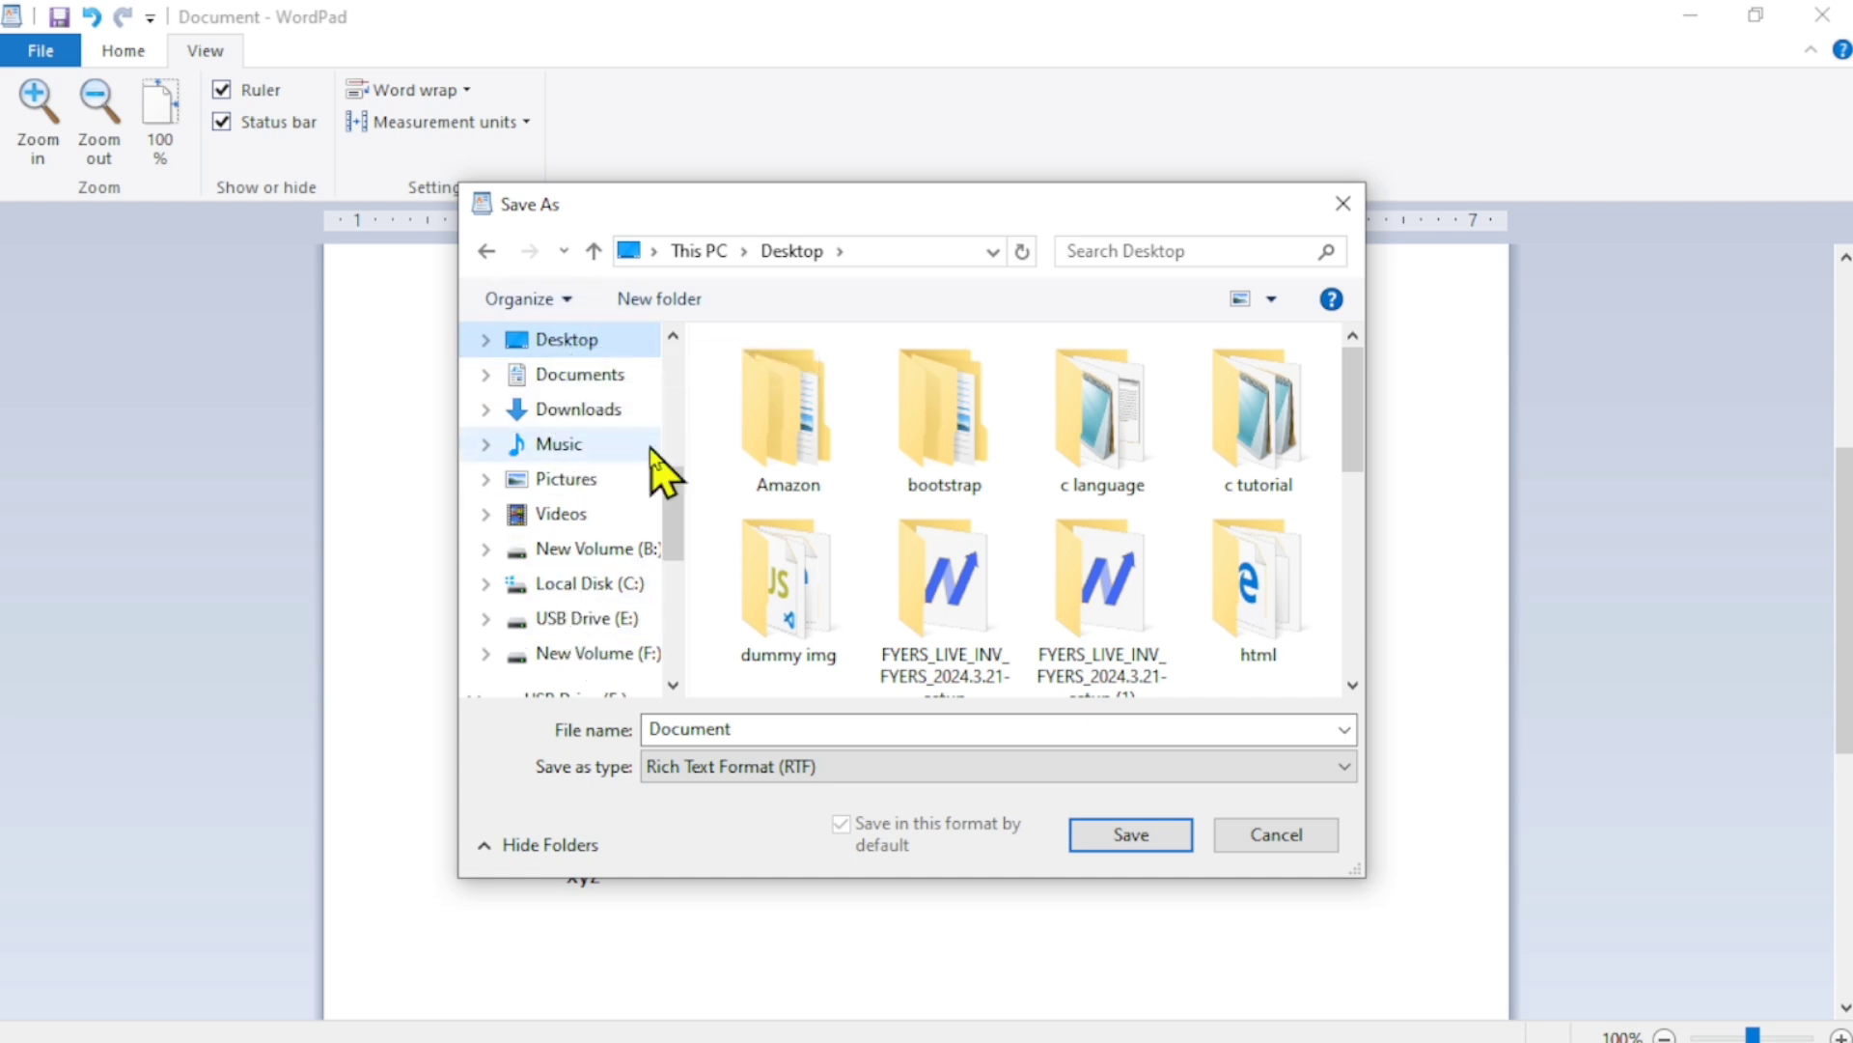
double_click(682, 730)
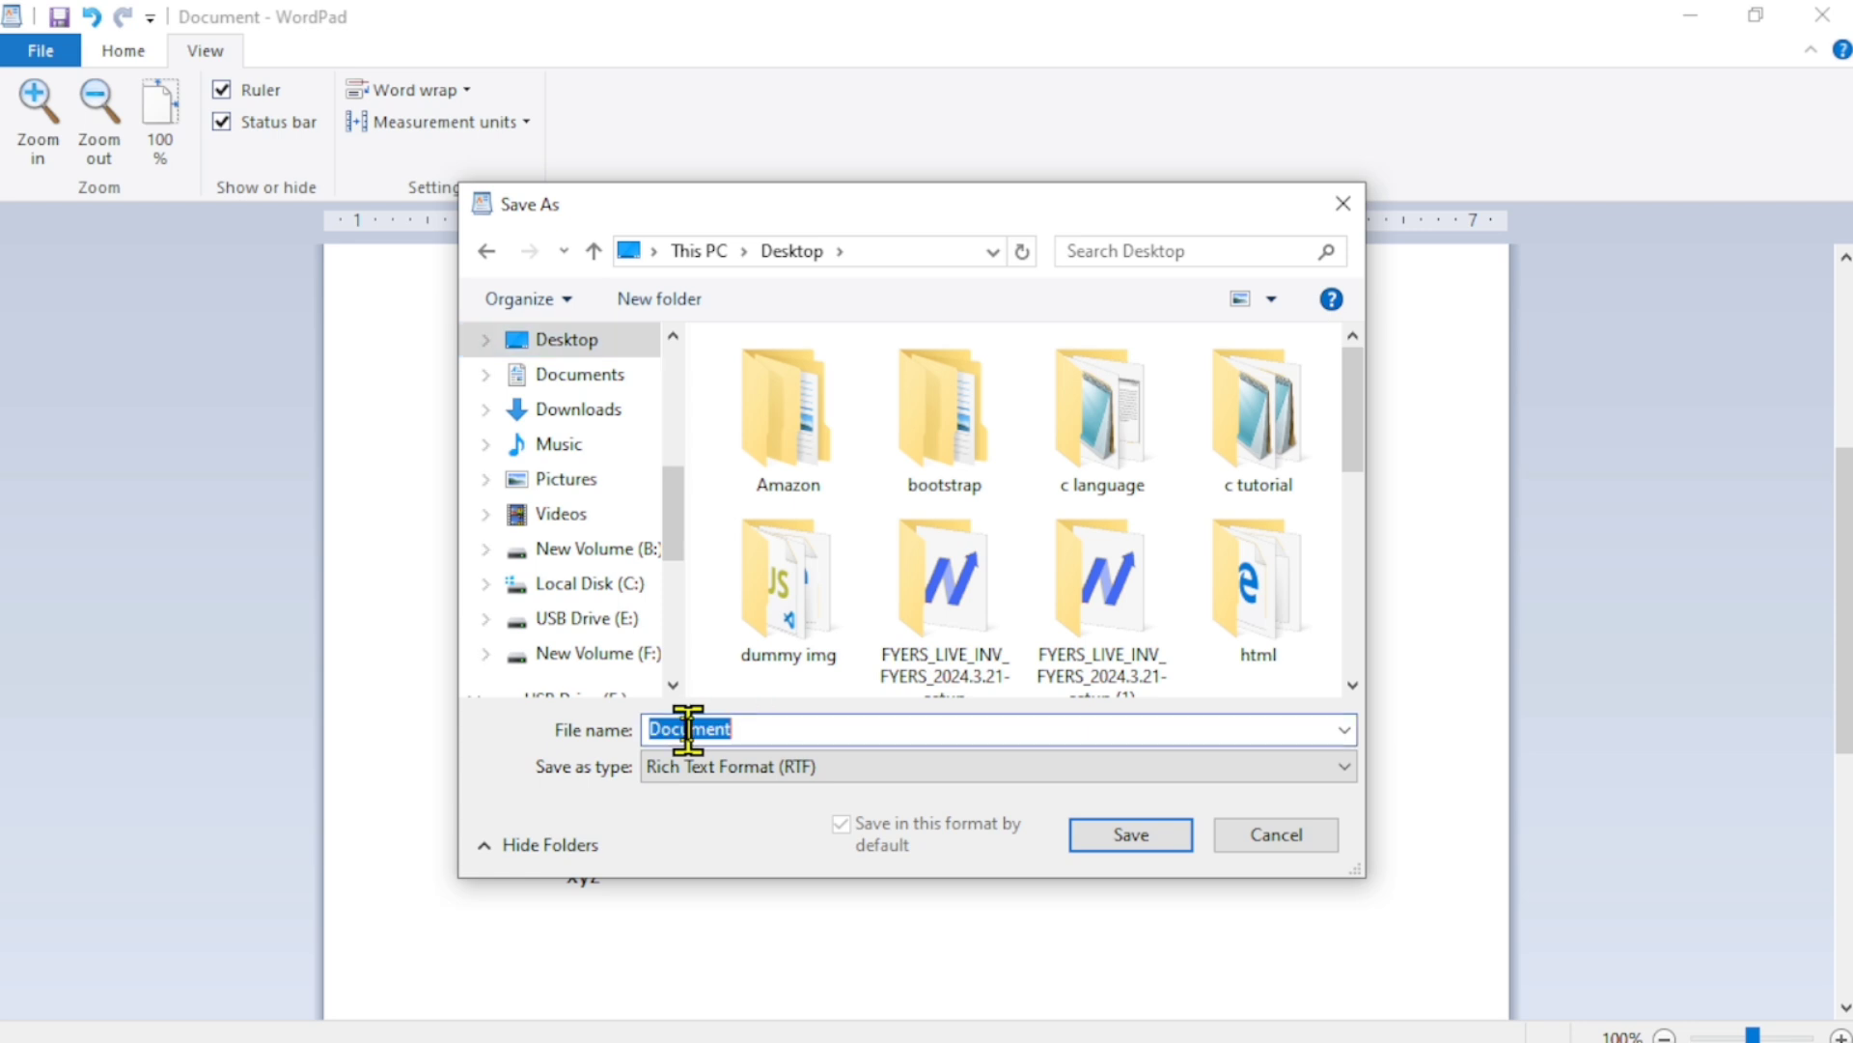
click(795, 739)
text(hello)
Try the Office Open XML Document file type, switch to Text Document, and save "hello" as text only, accepting the loss of formatting.
click(960, 763)
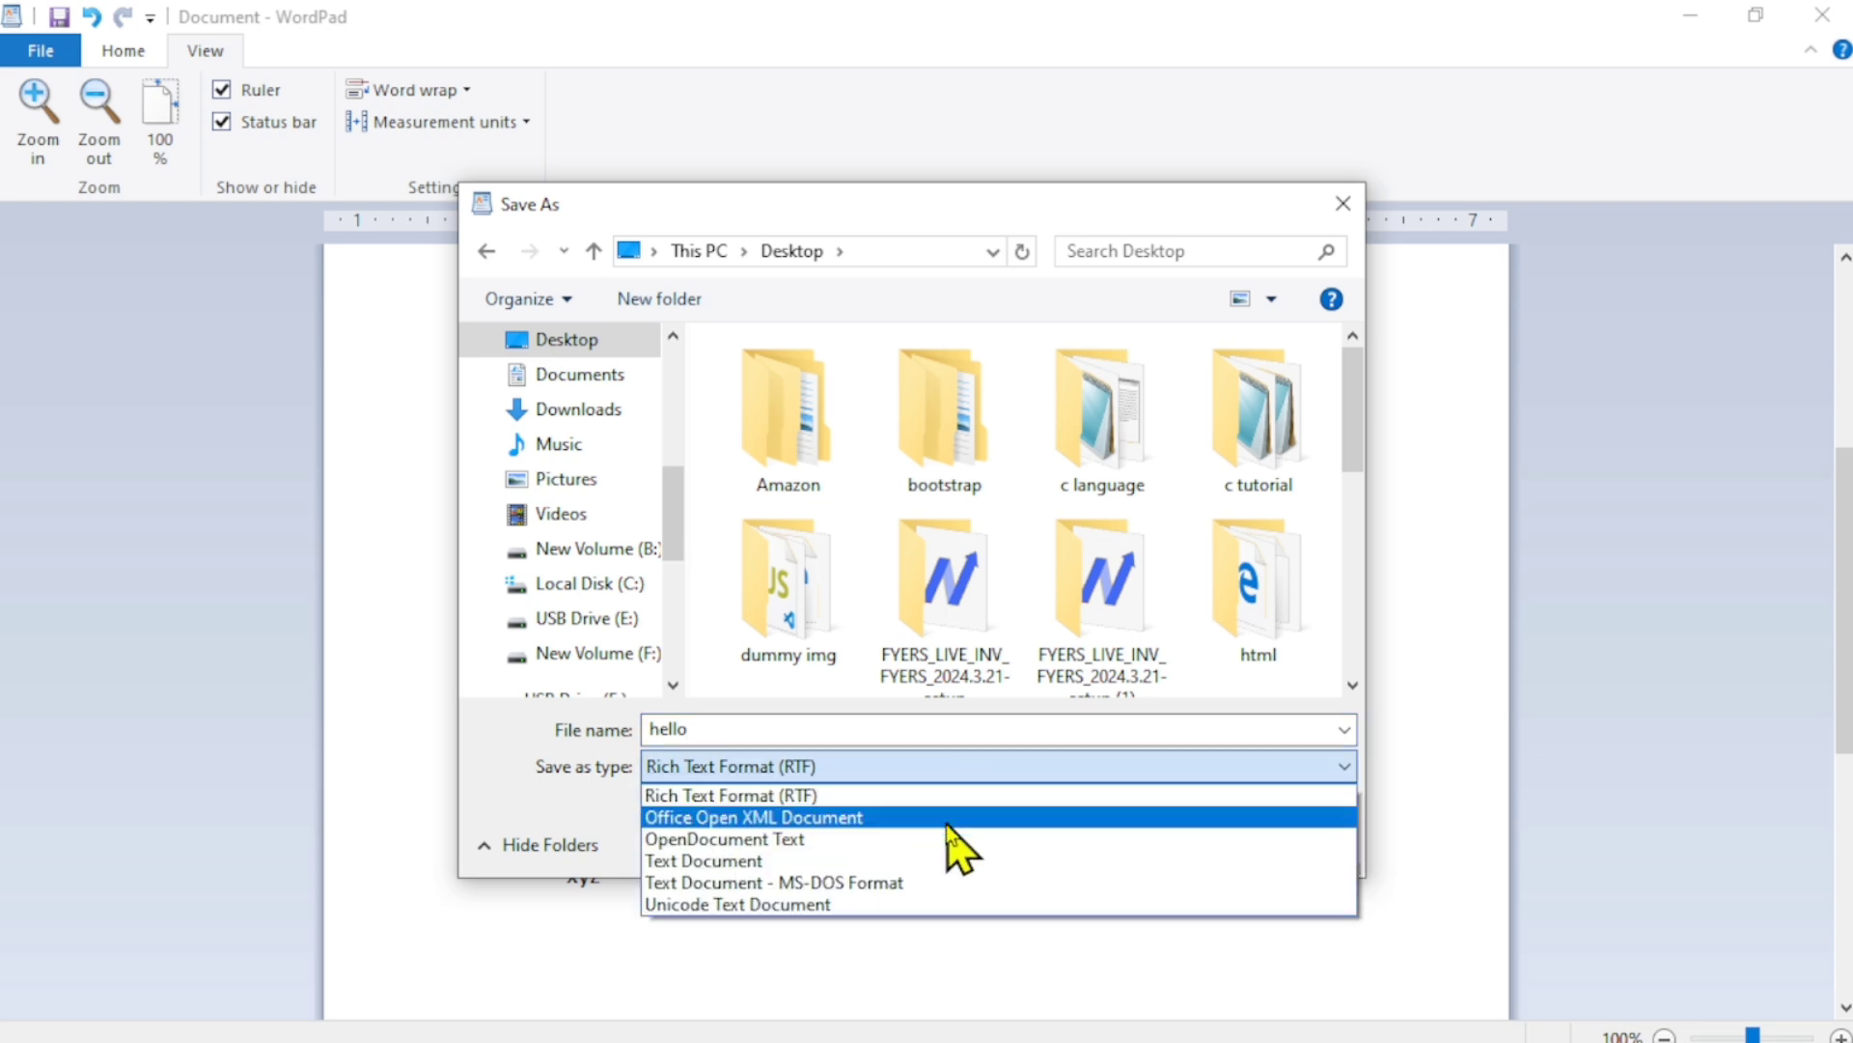
click(900, 816)
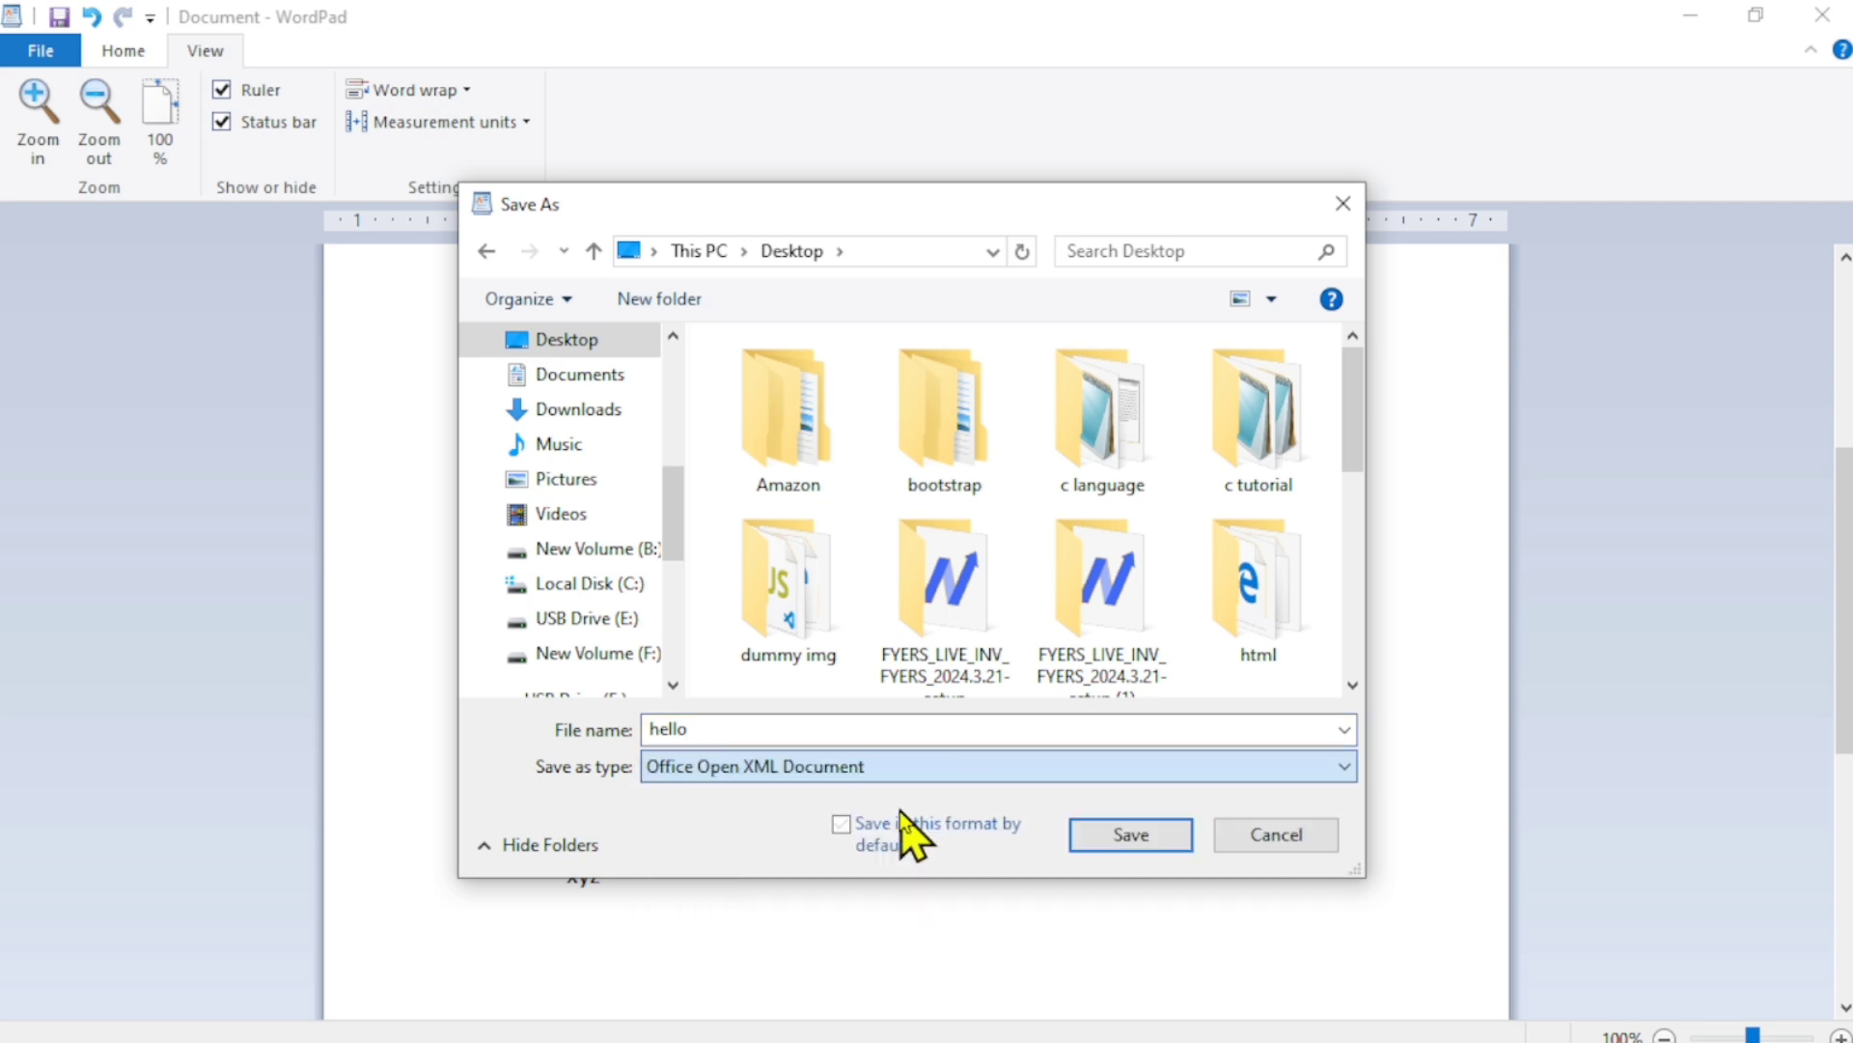
click(914, 762)
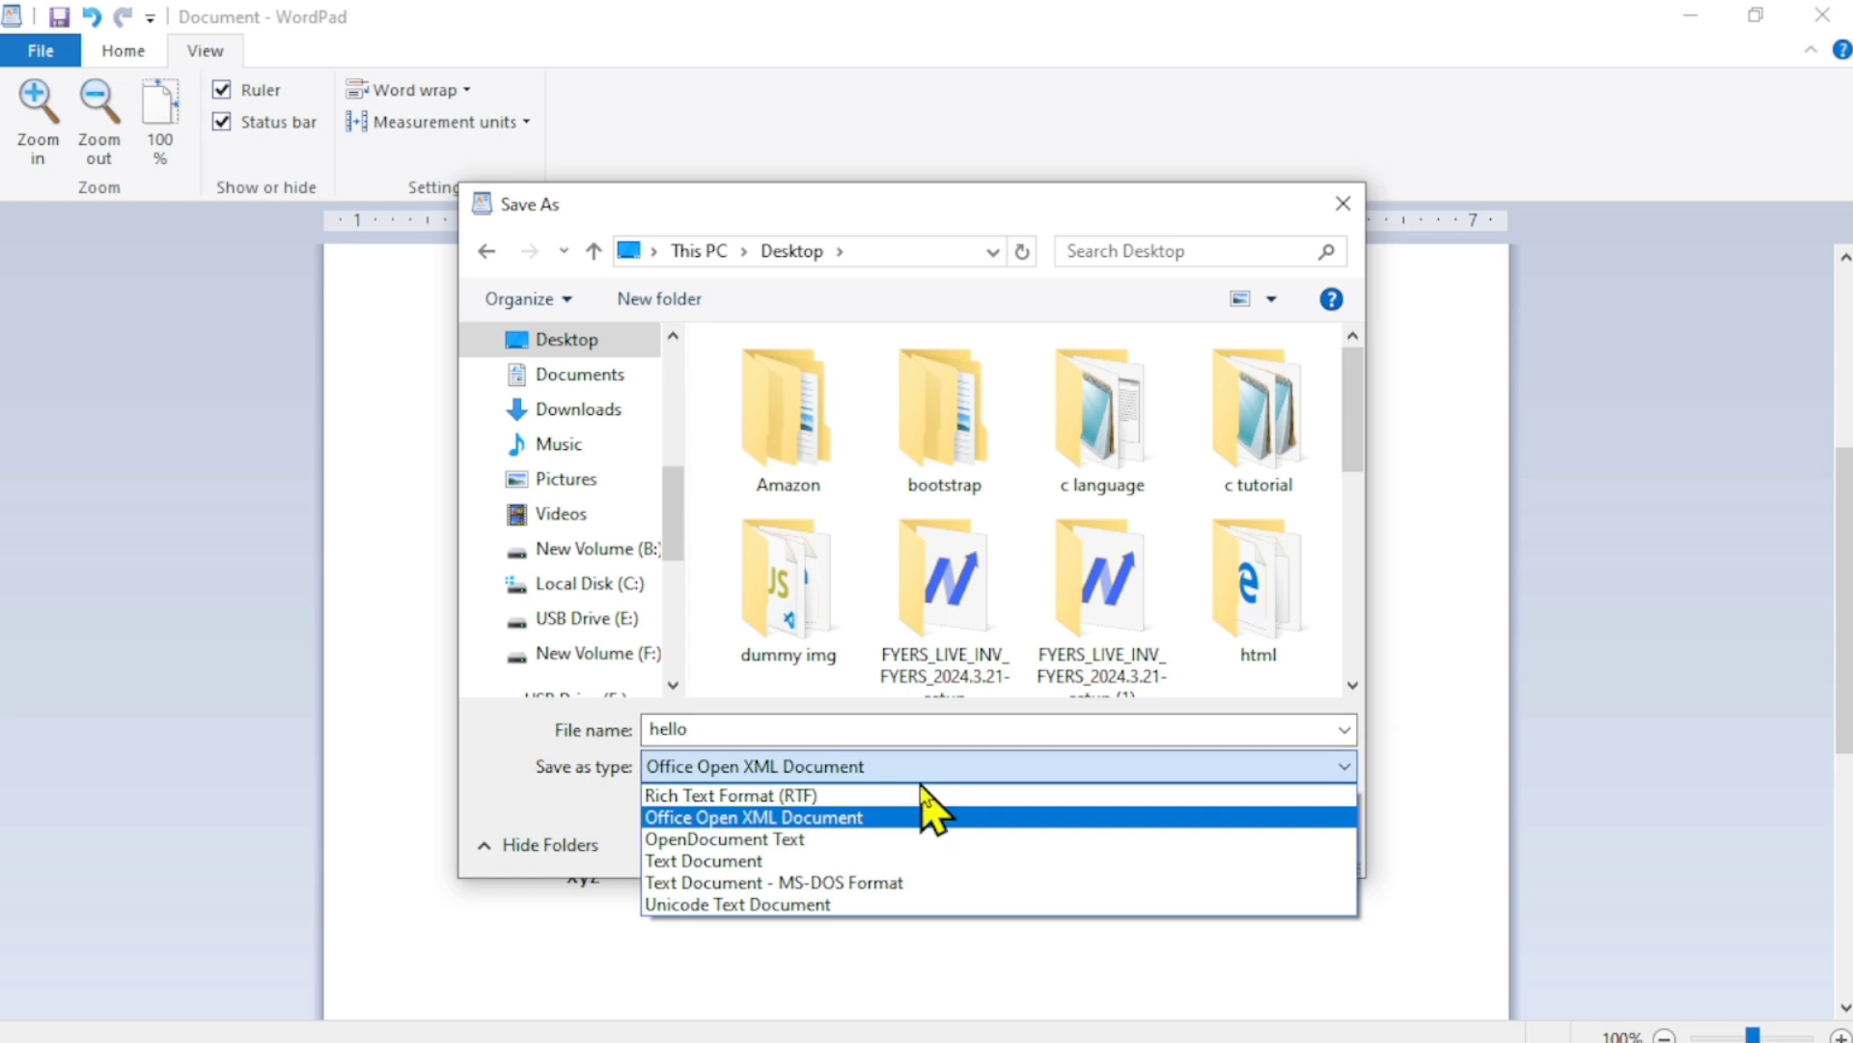
click(922, 865)
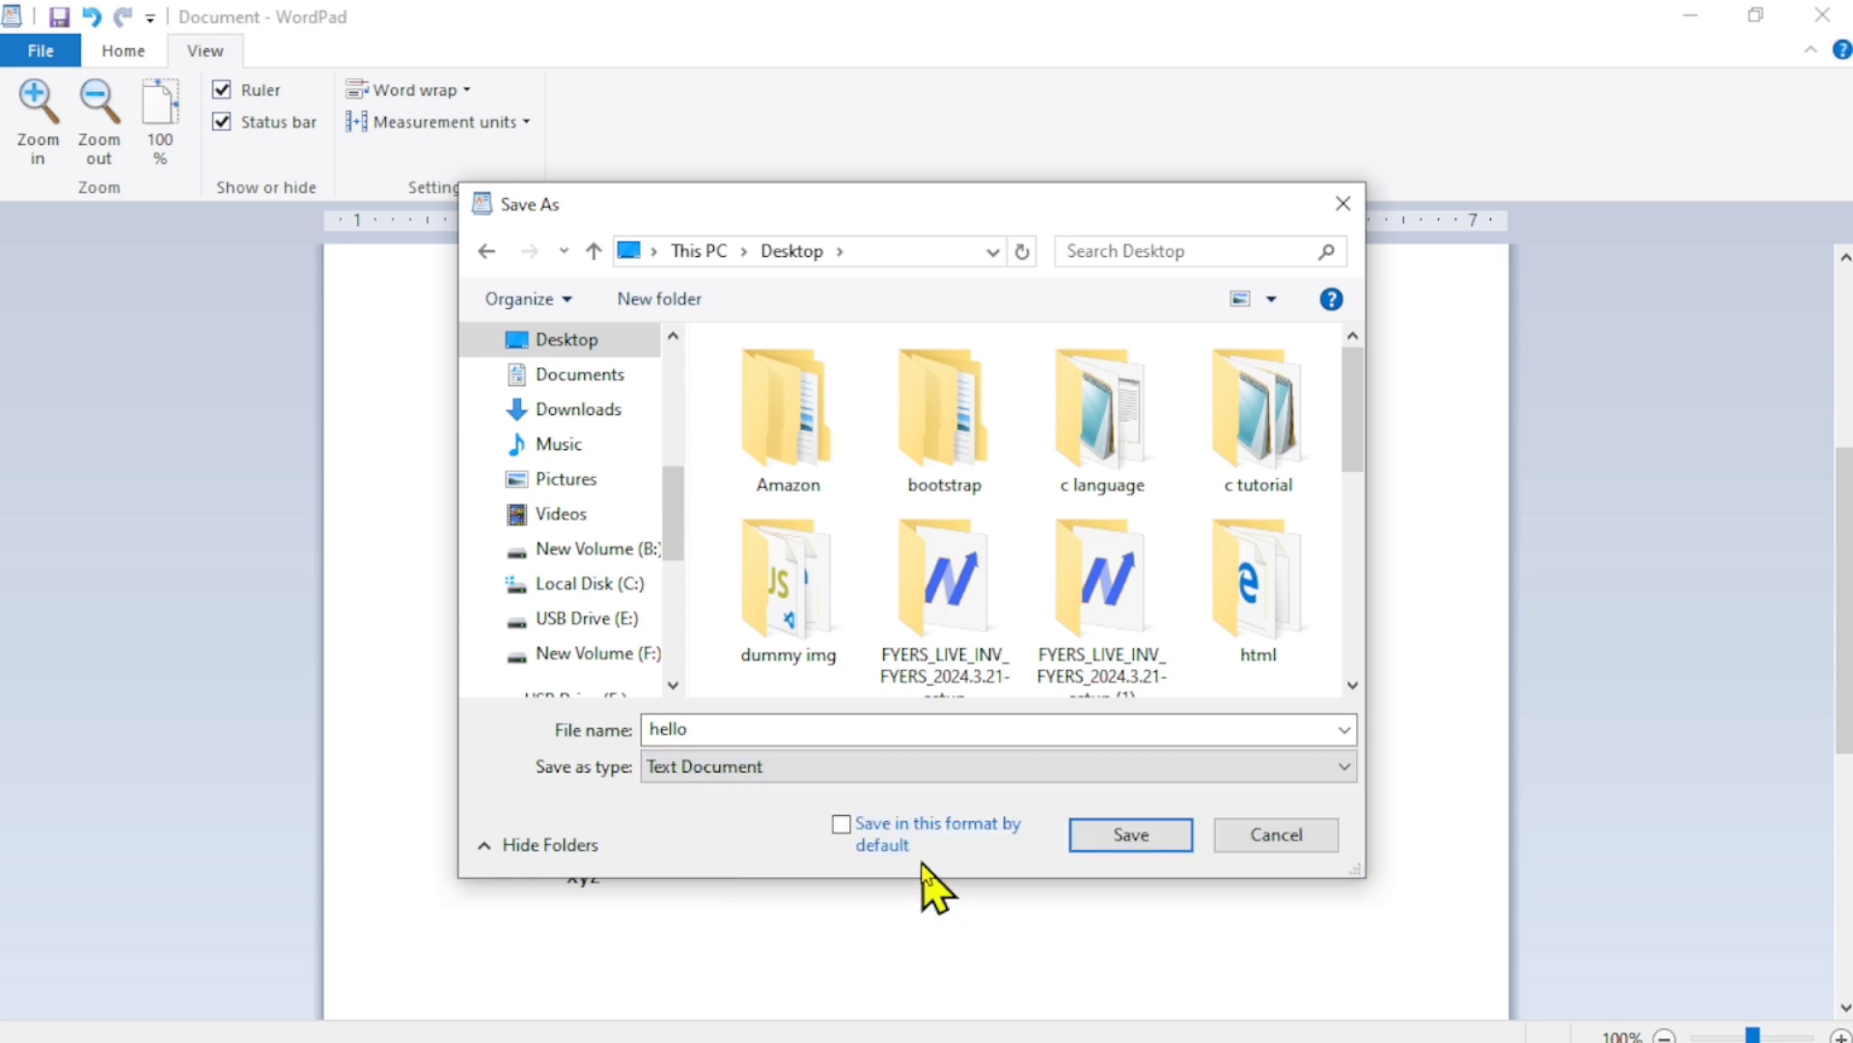
click(938, 775)
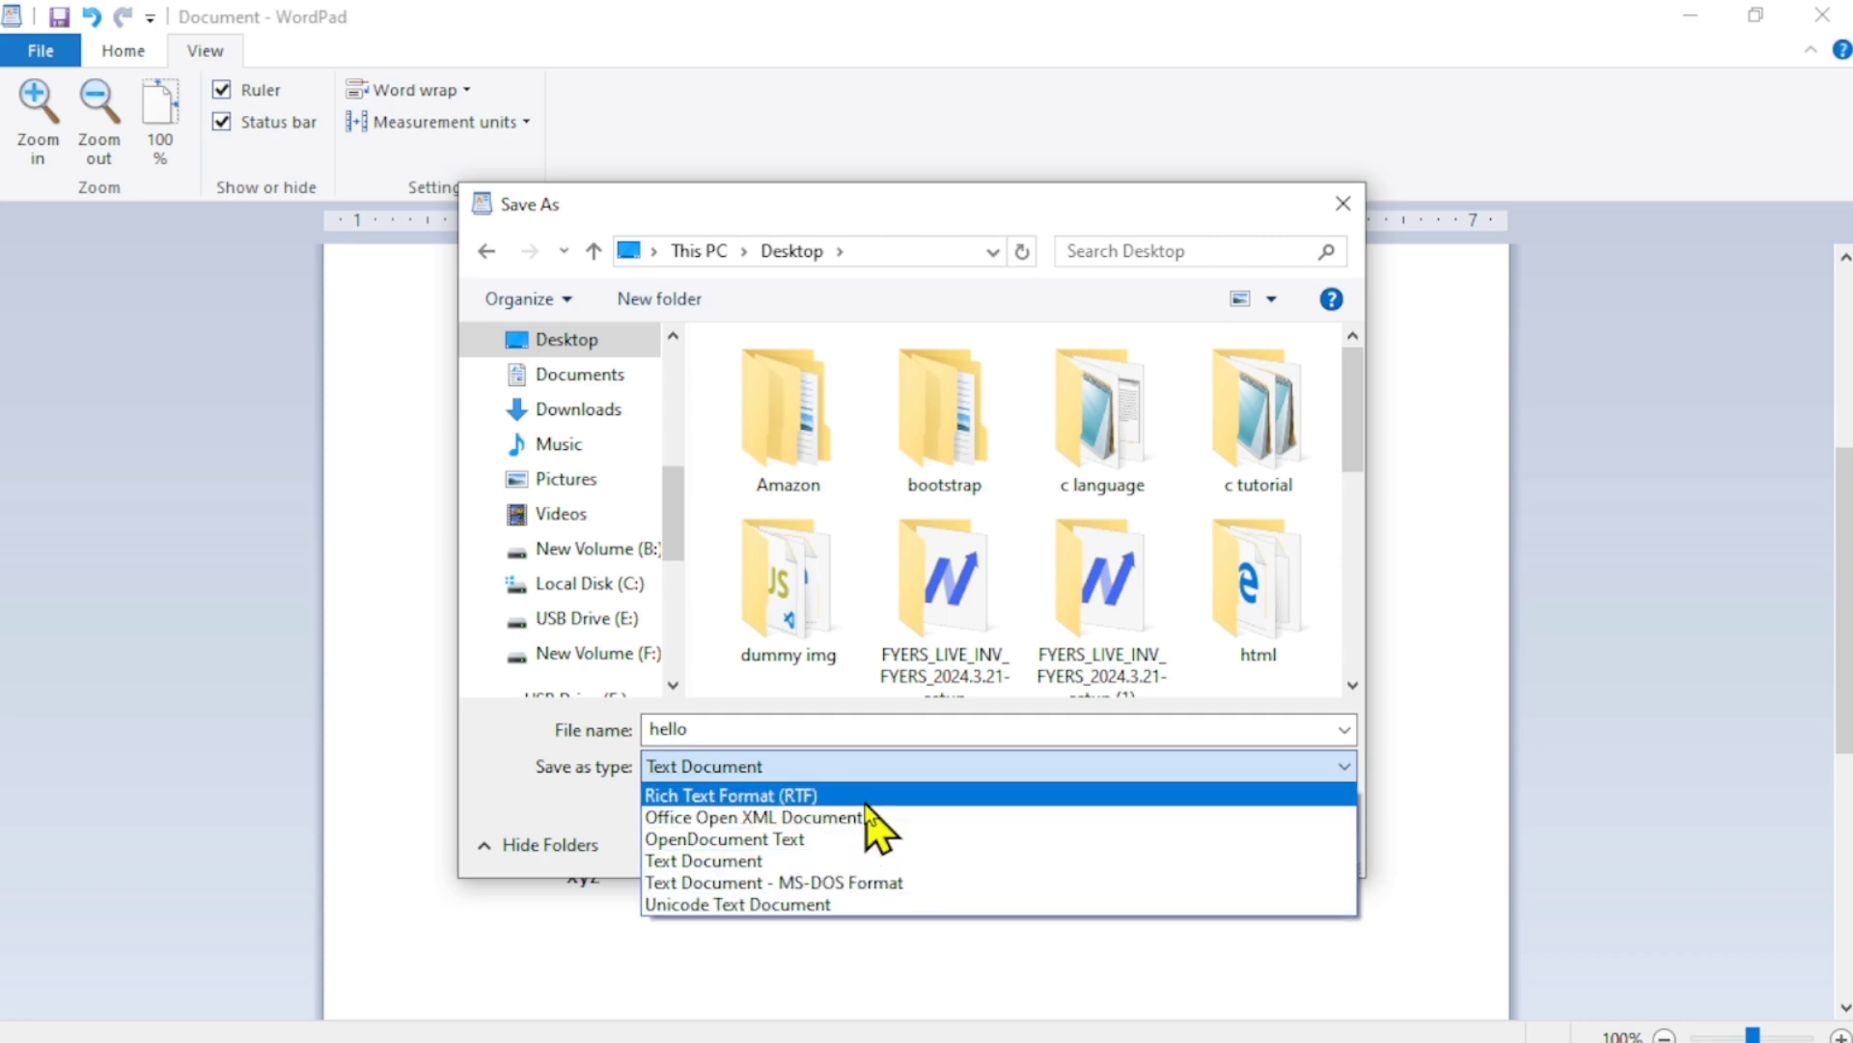
click(1006, 762)
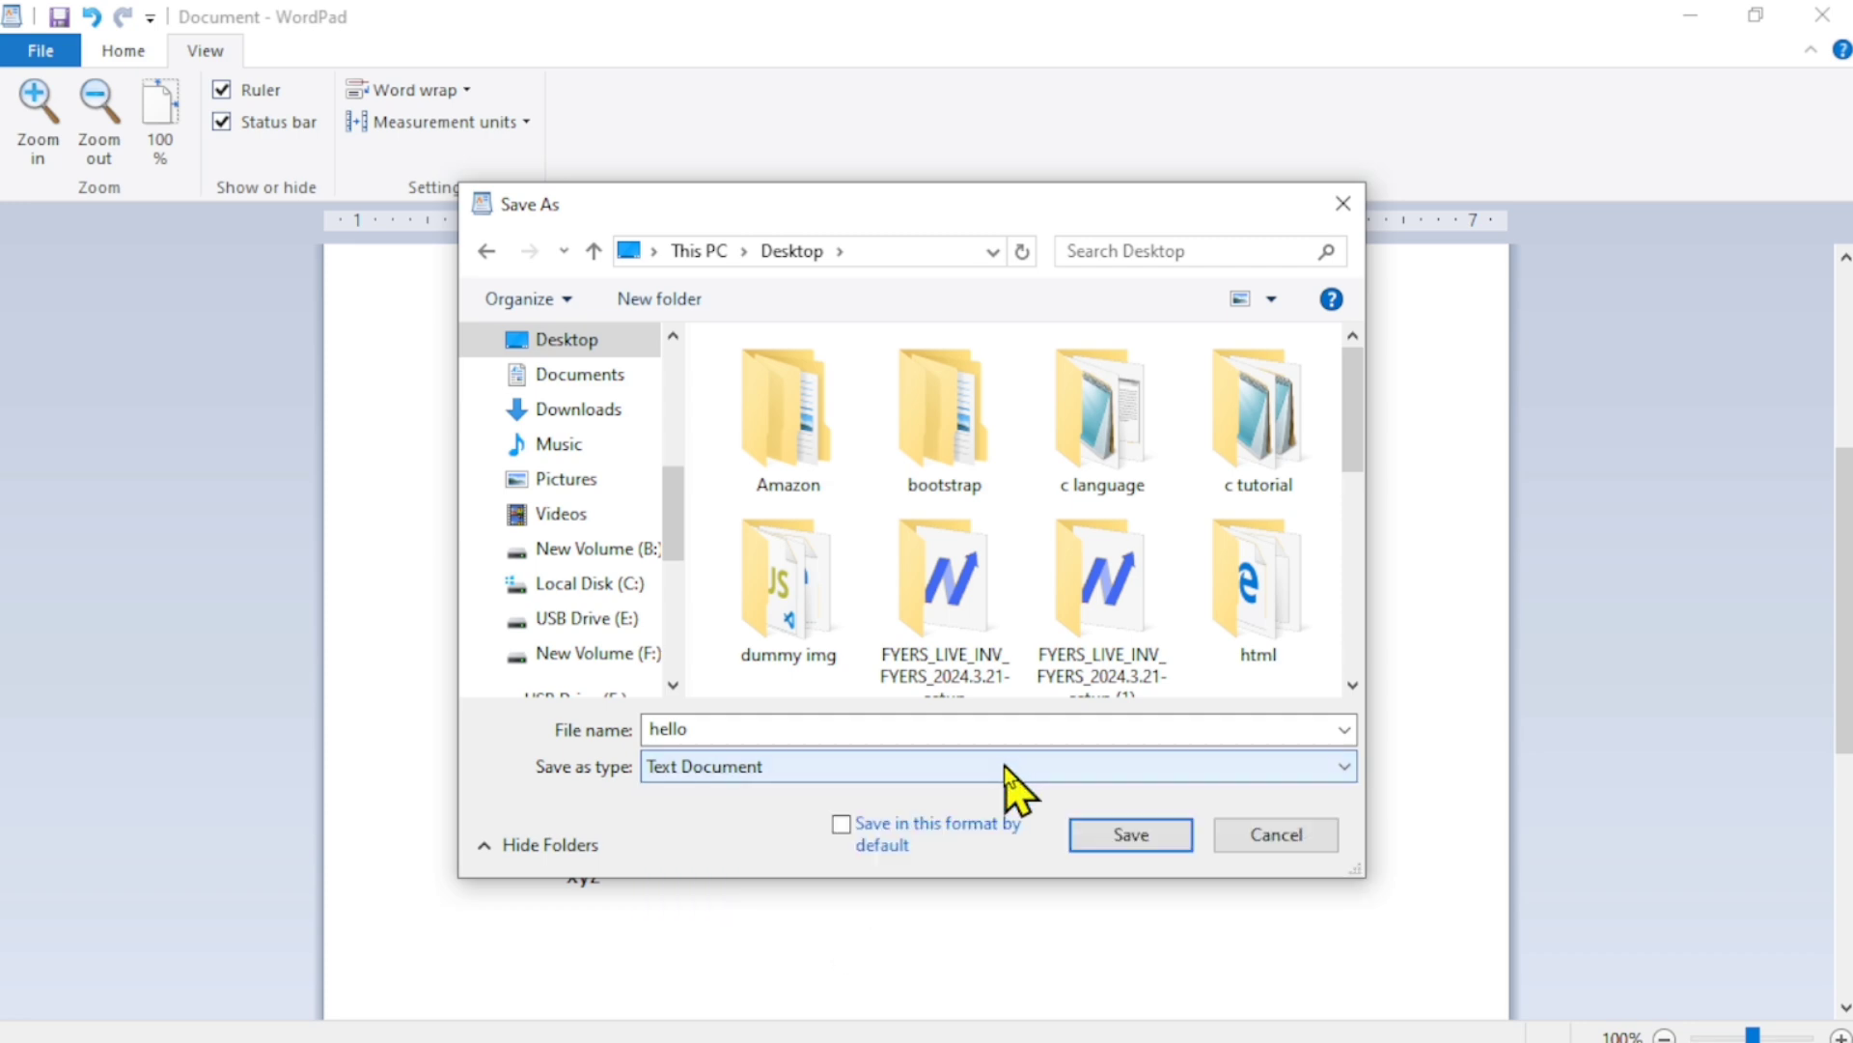
click(1162, 836)
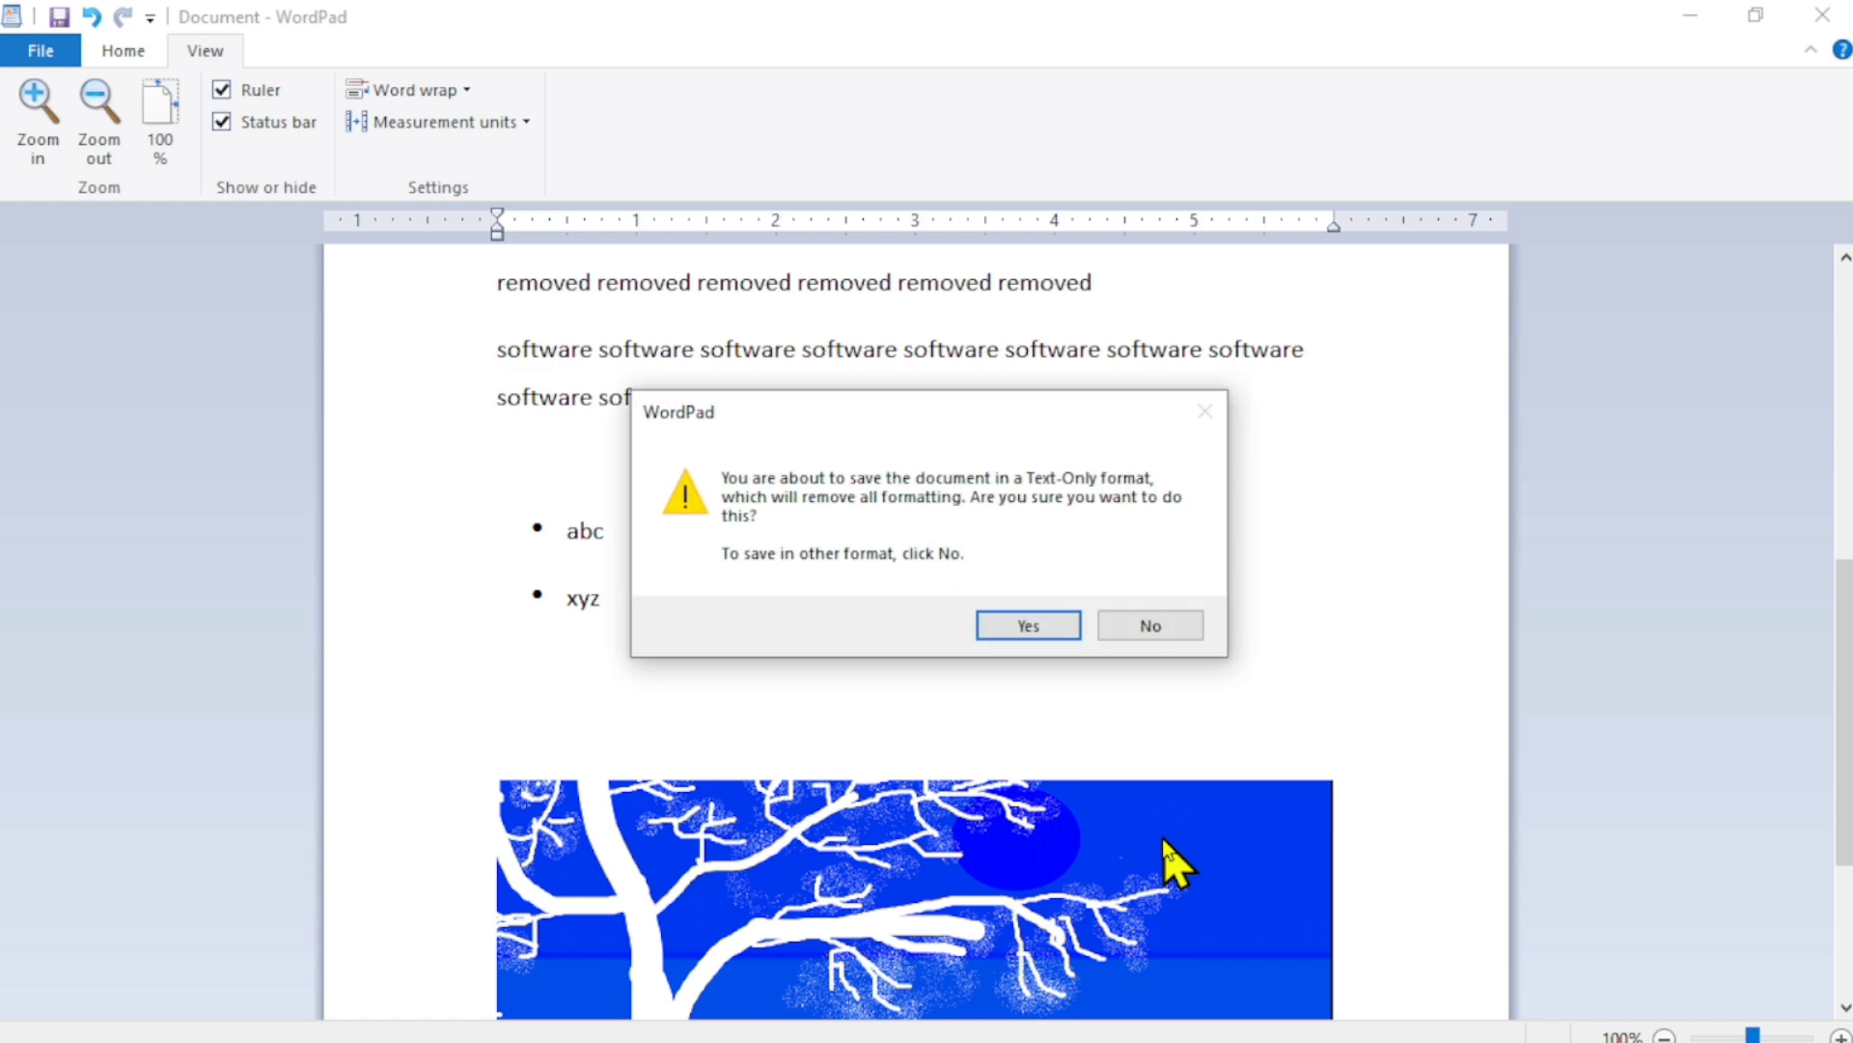
click(1028, 627)
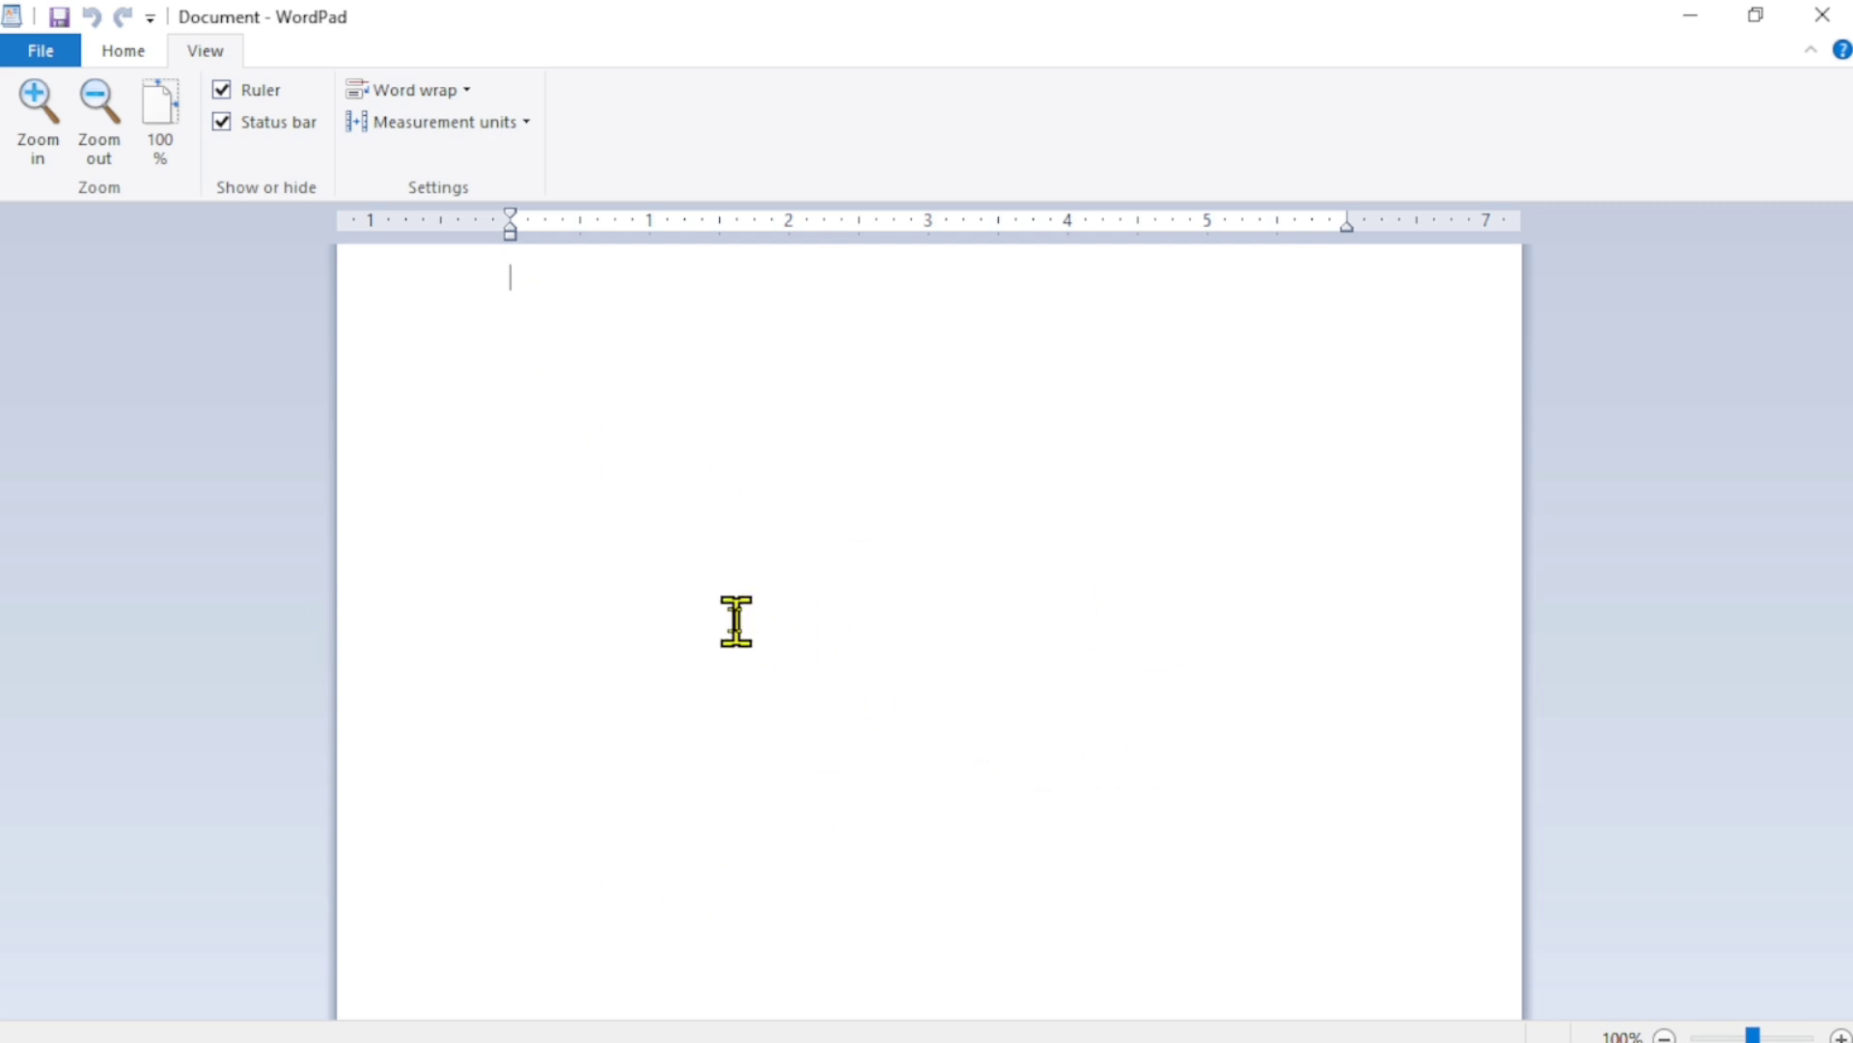
Open the "hello" text document from the Desktop.
click(43, 53)
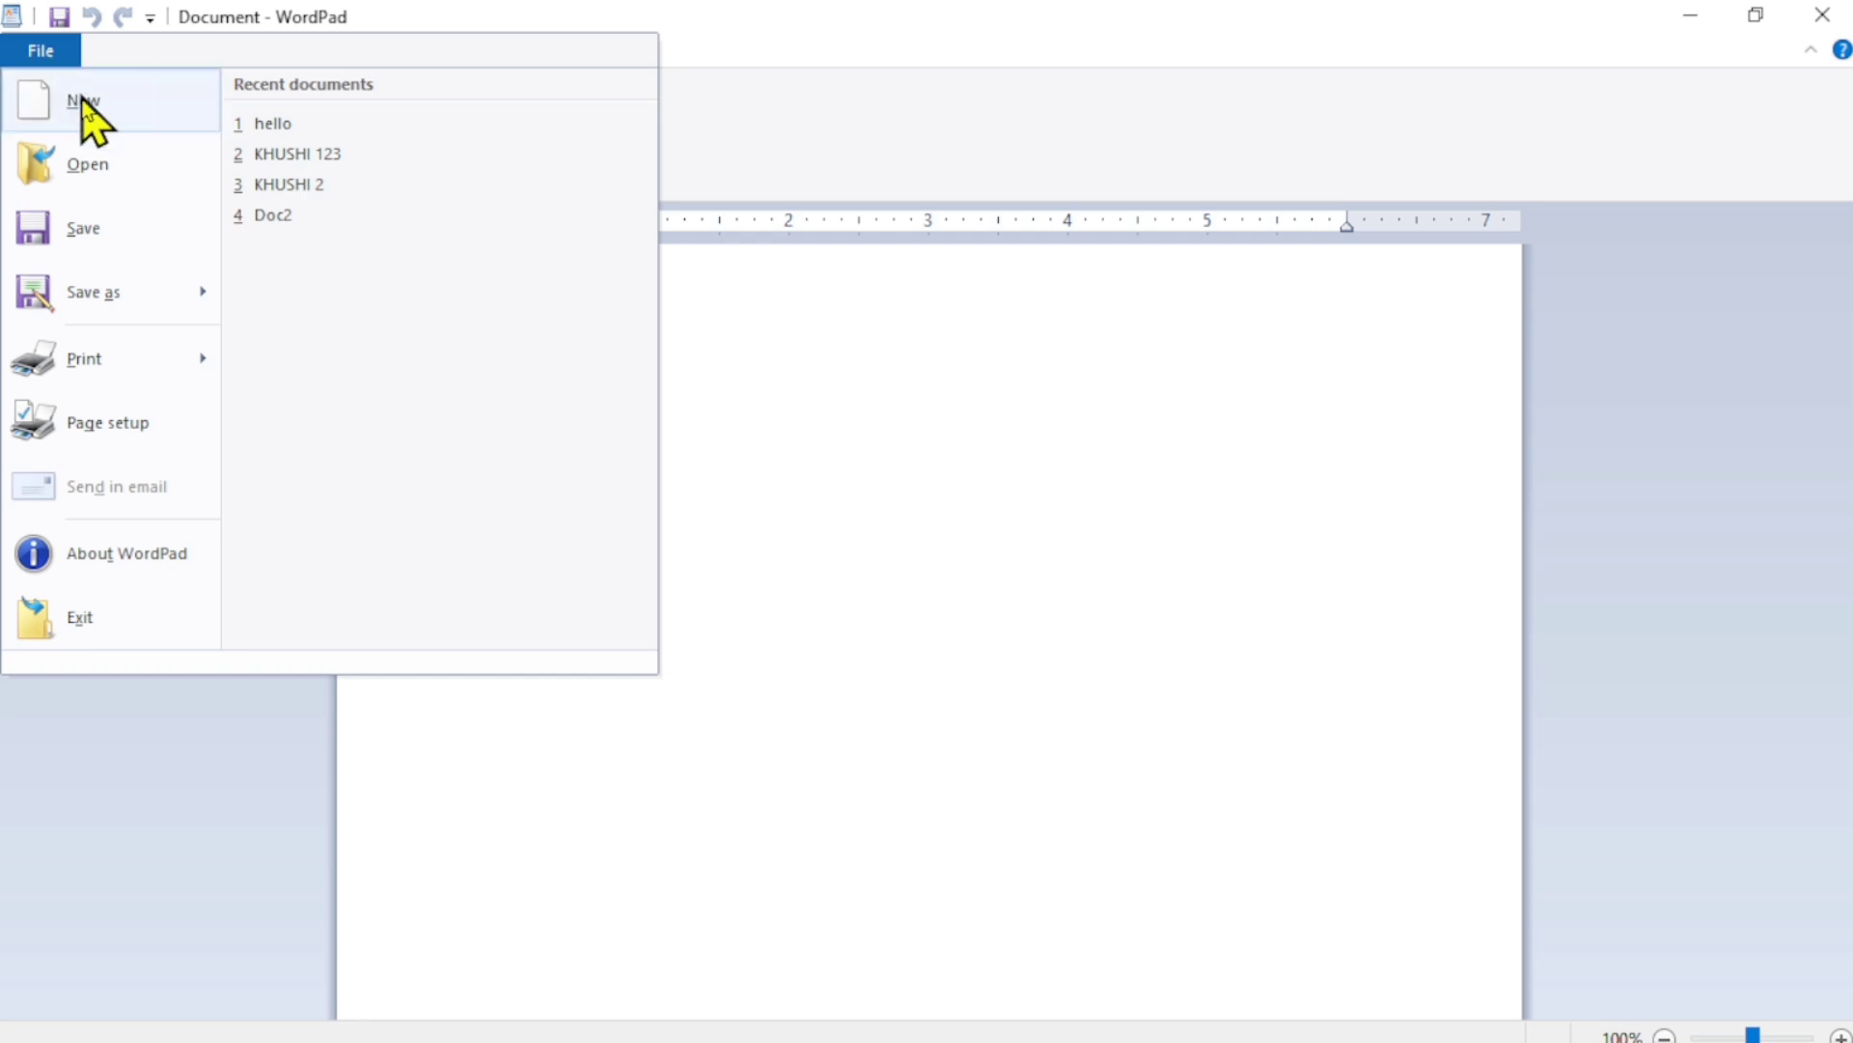
click(113, 156)
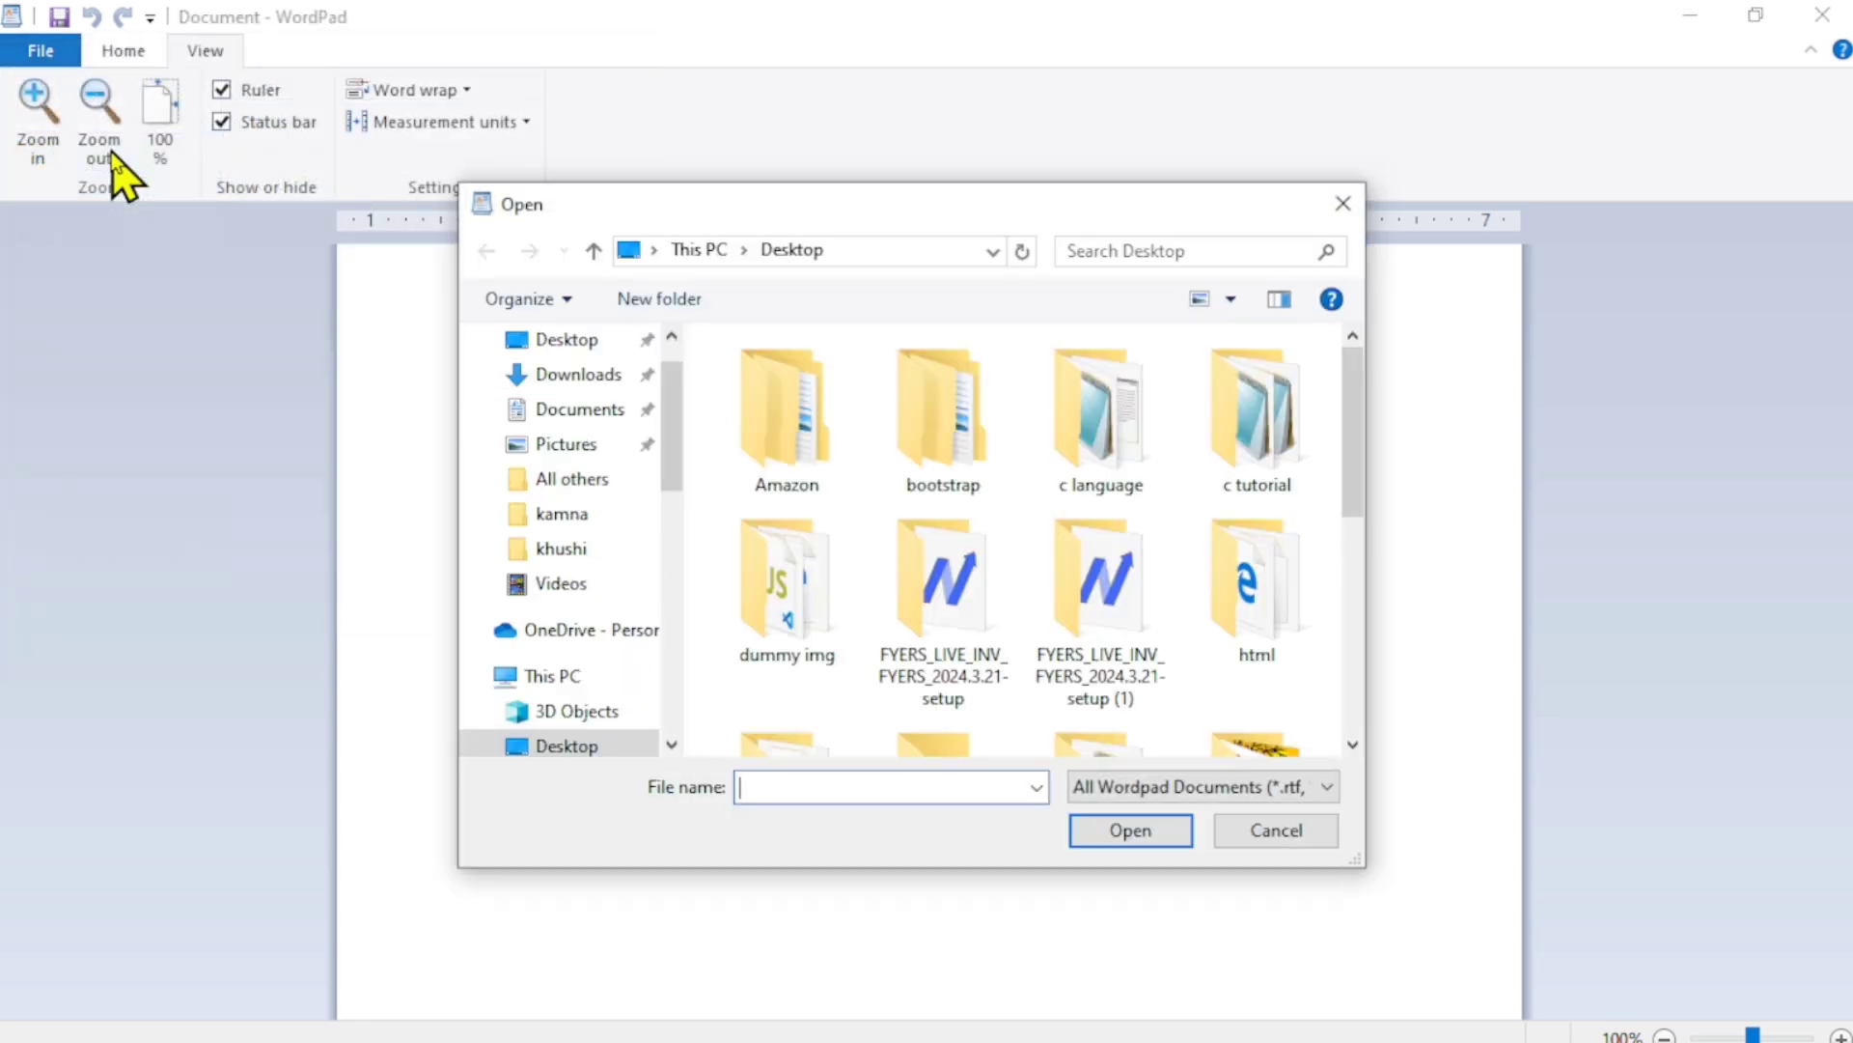
click(560, 354)
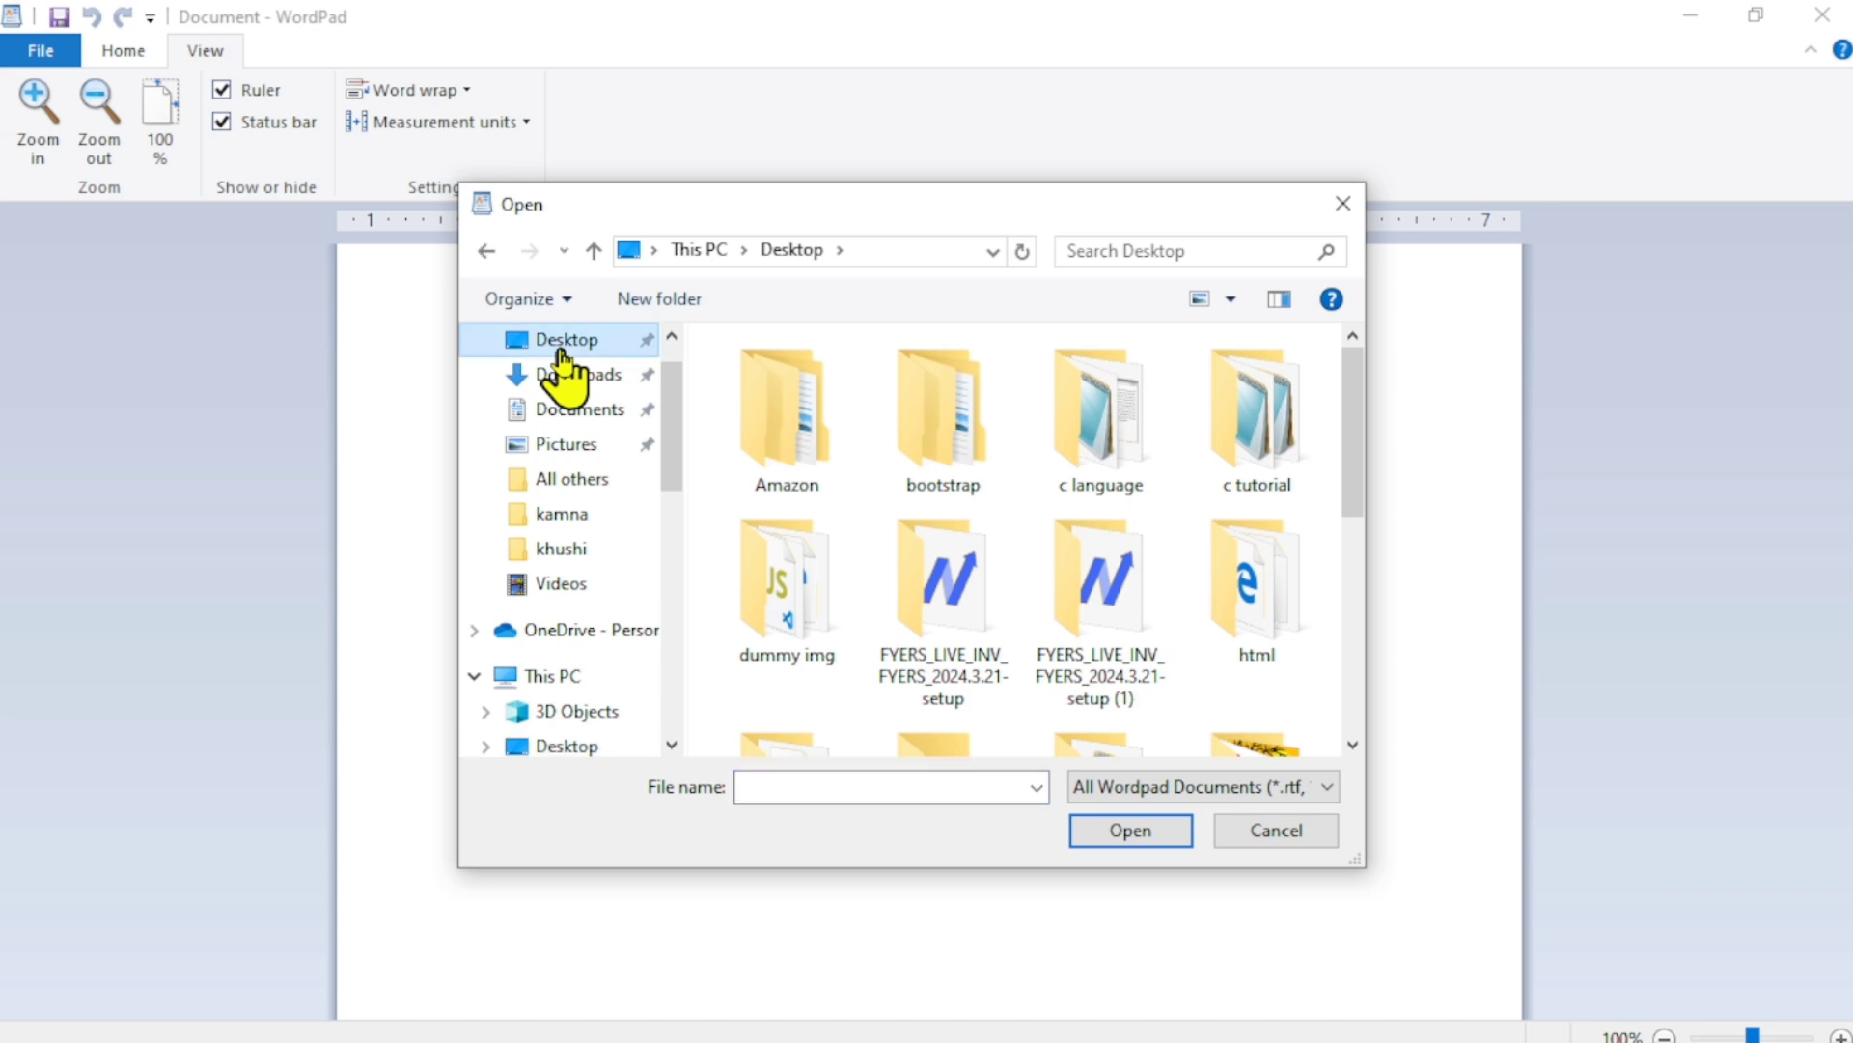
scroll(1033, 589, down, 3)
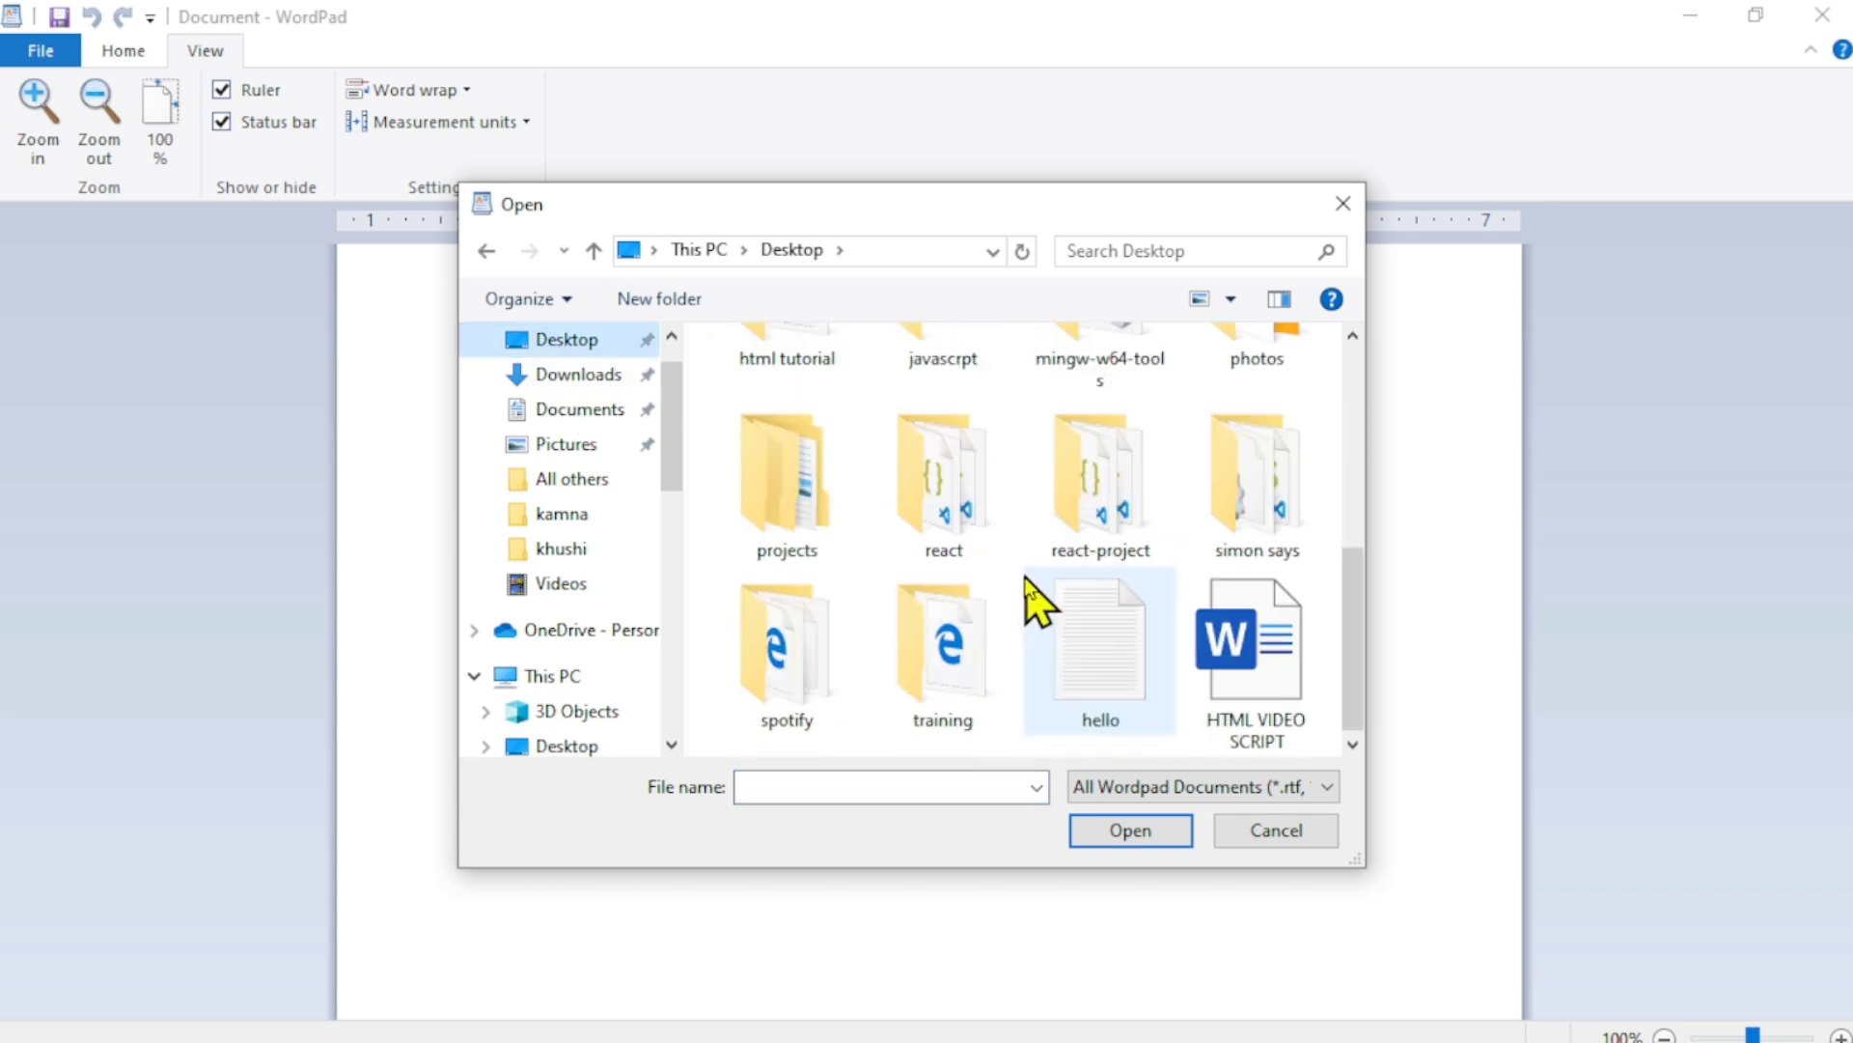
scroll(766, 467, up, 3)
scroll(758, 517, down, 3)
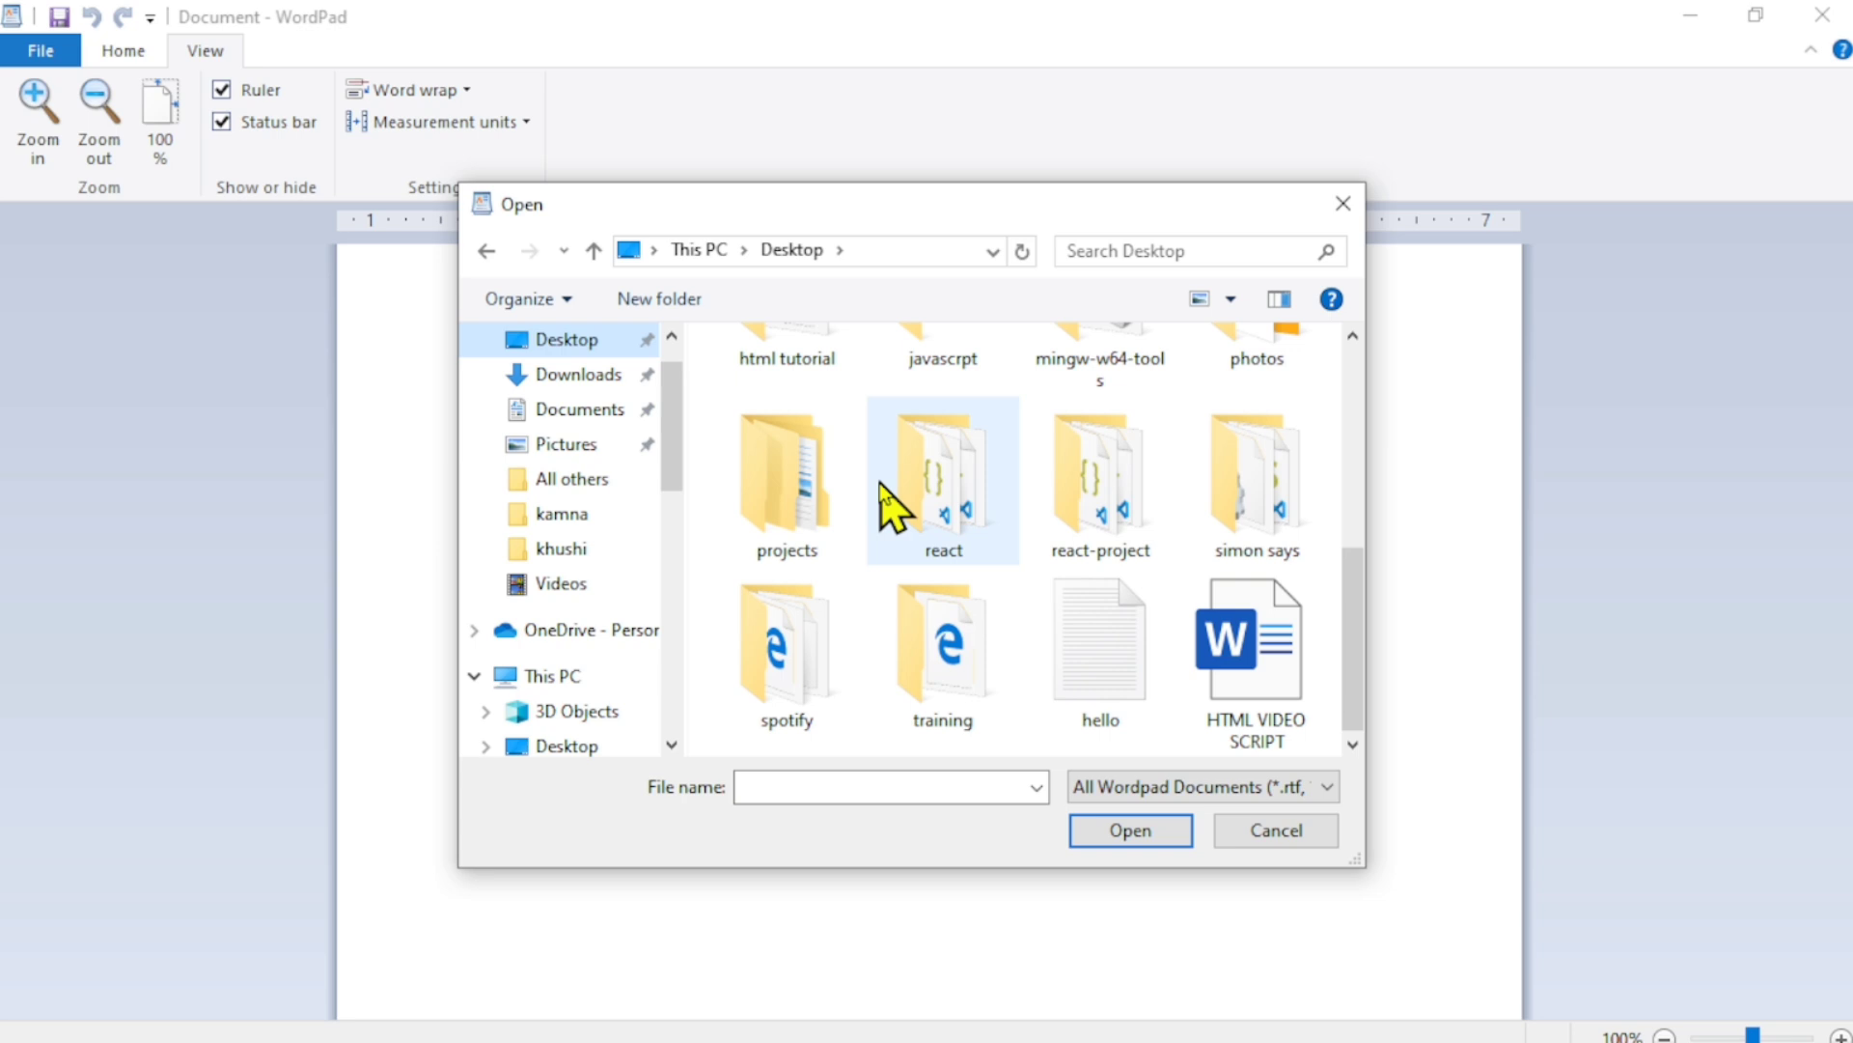
click(1038, 642)
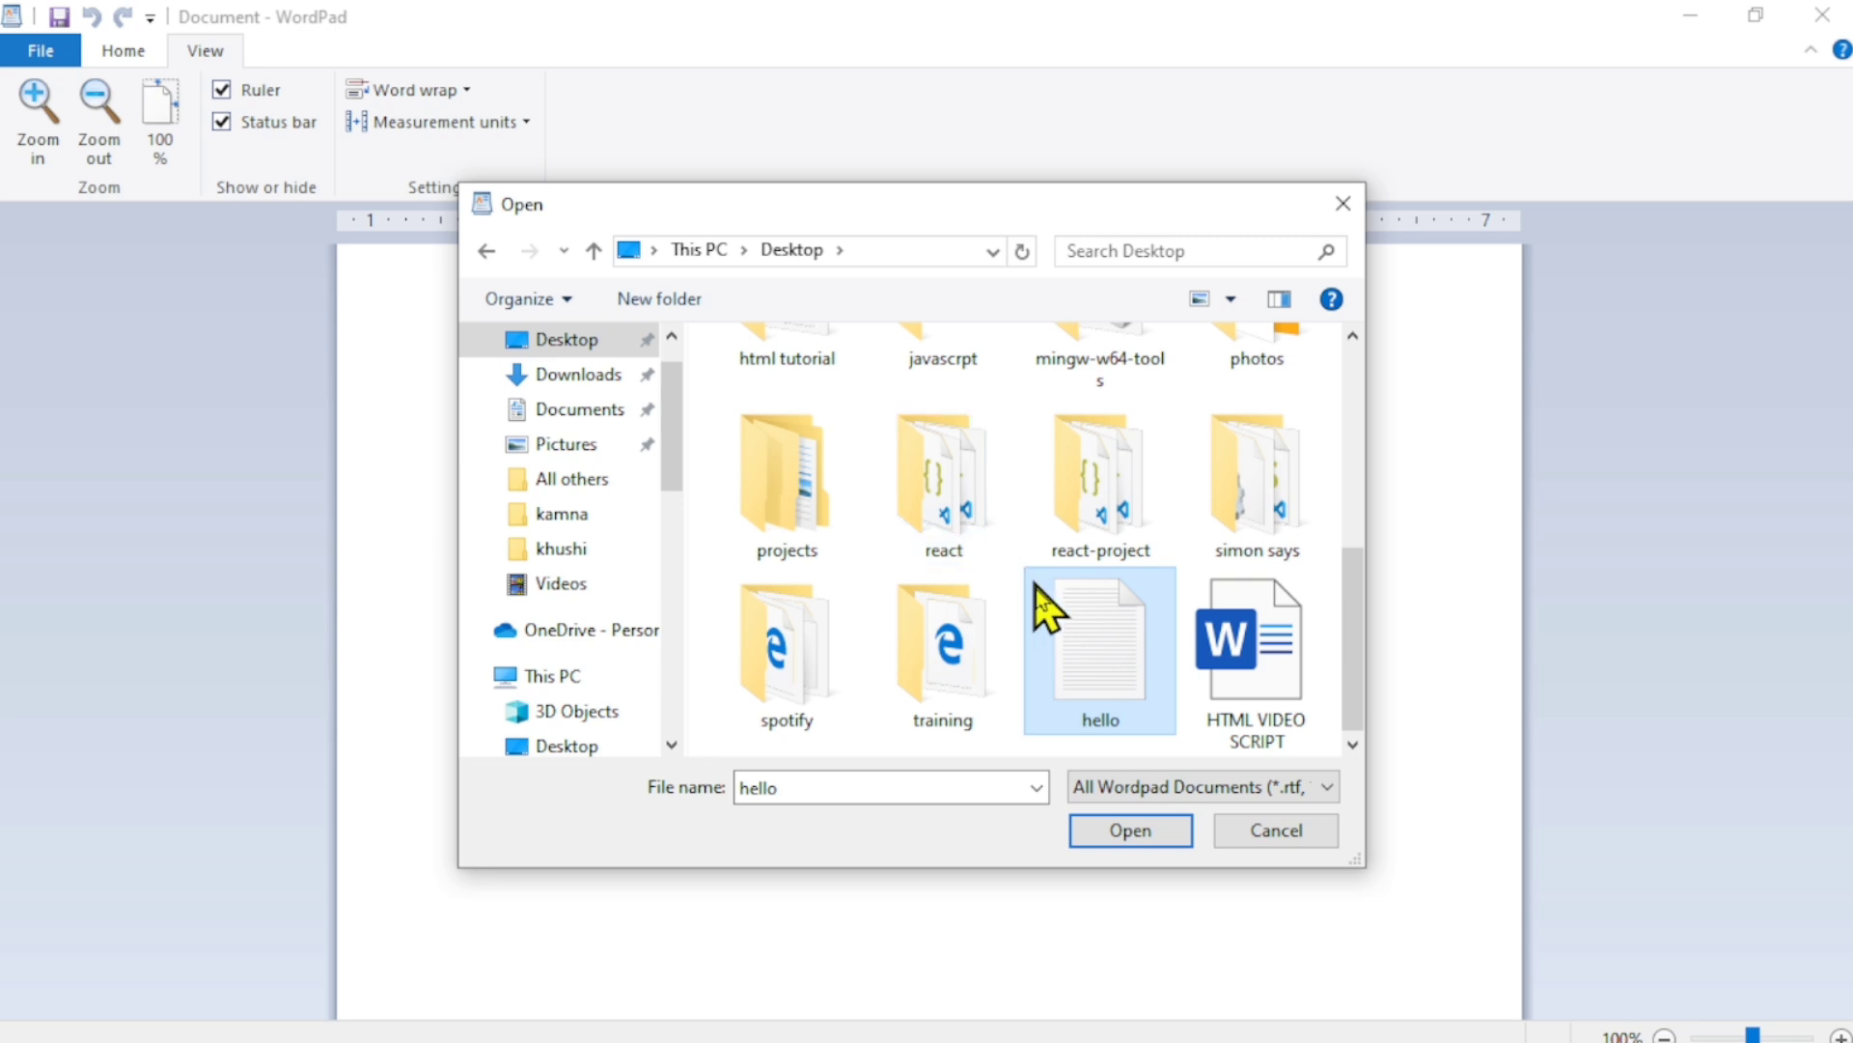
click(1083, 836)
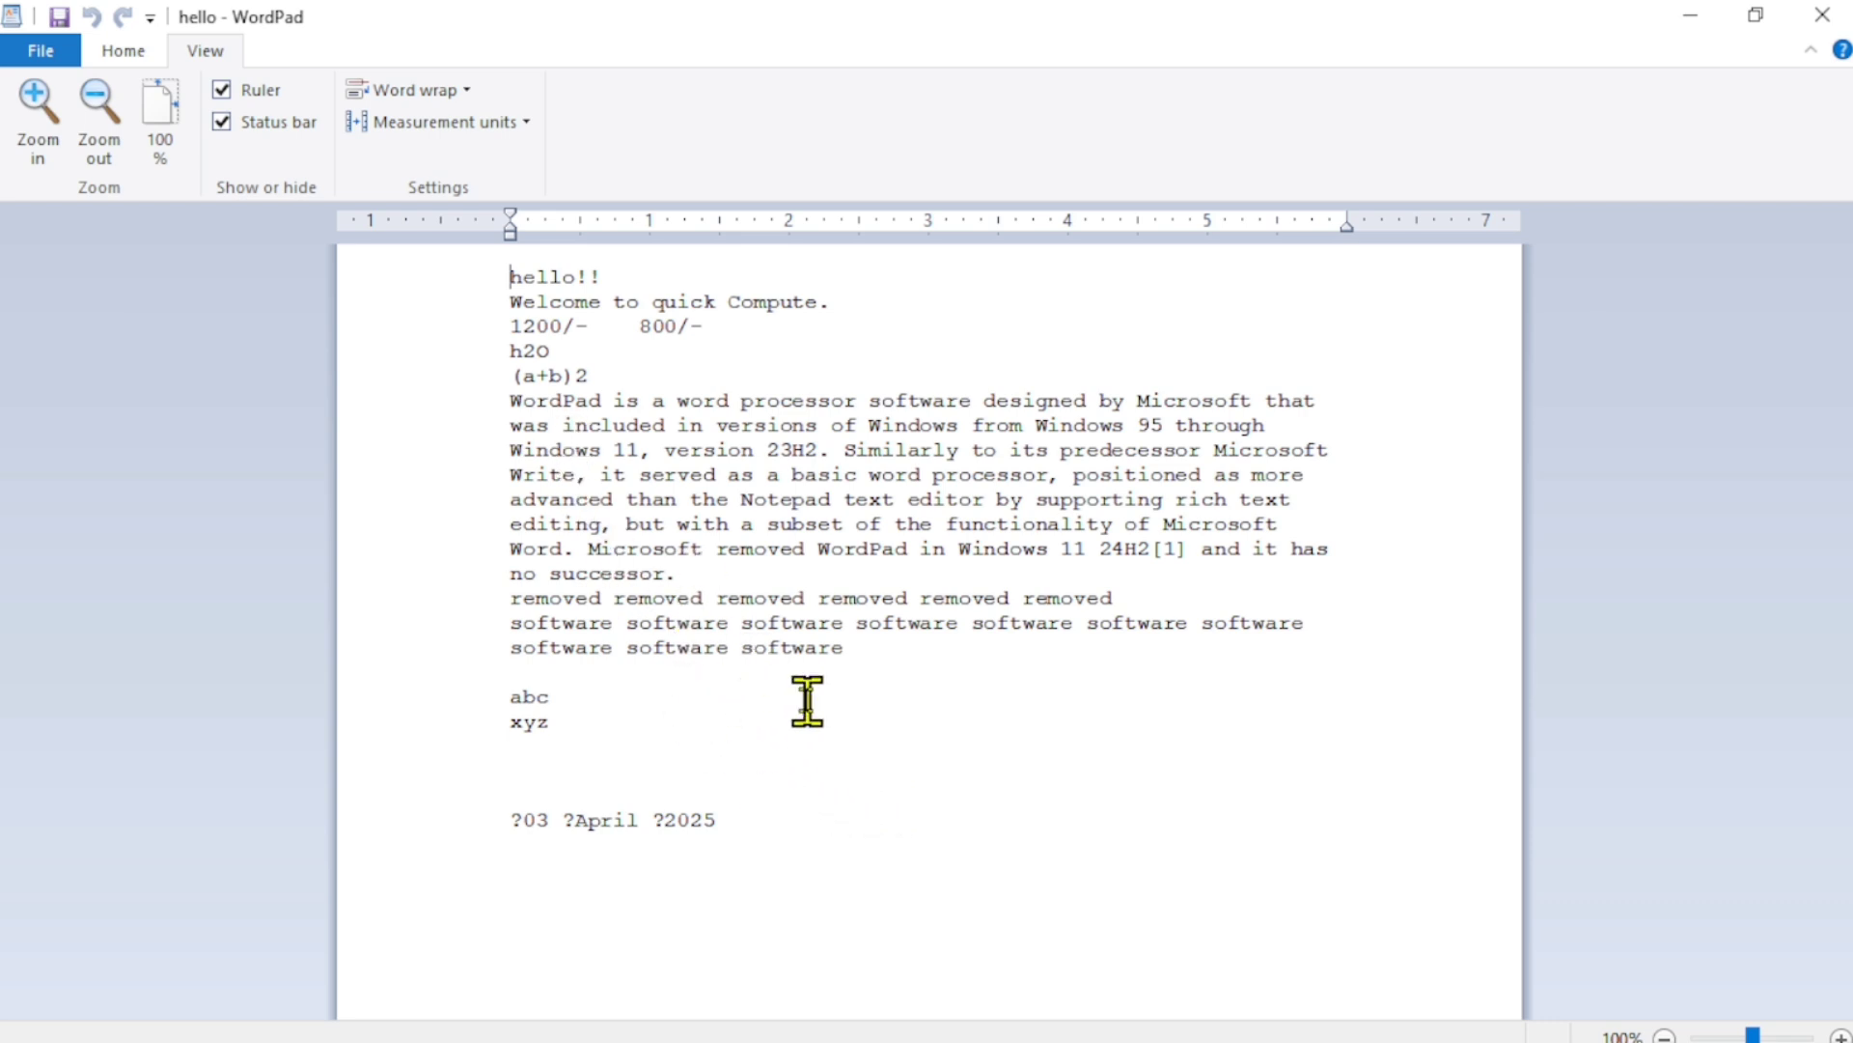
Select the paragraph describing WordPad and enlarge its font size to 18.
drag(763, 787, 530, 228)
click(720, 748)
double_click(708, 599)
click(707, 601)
triple_click(657, 492)
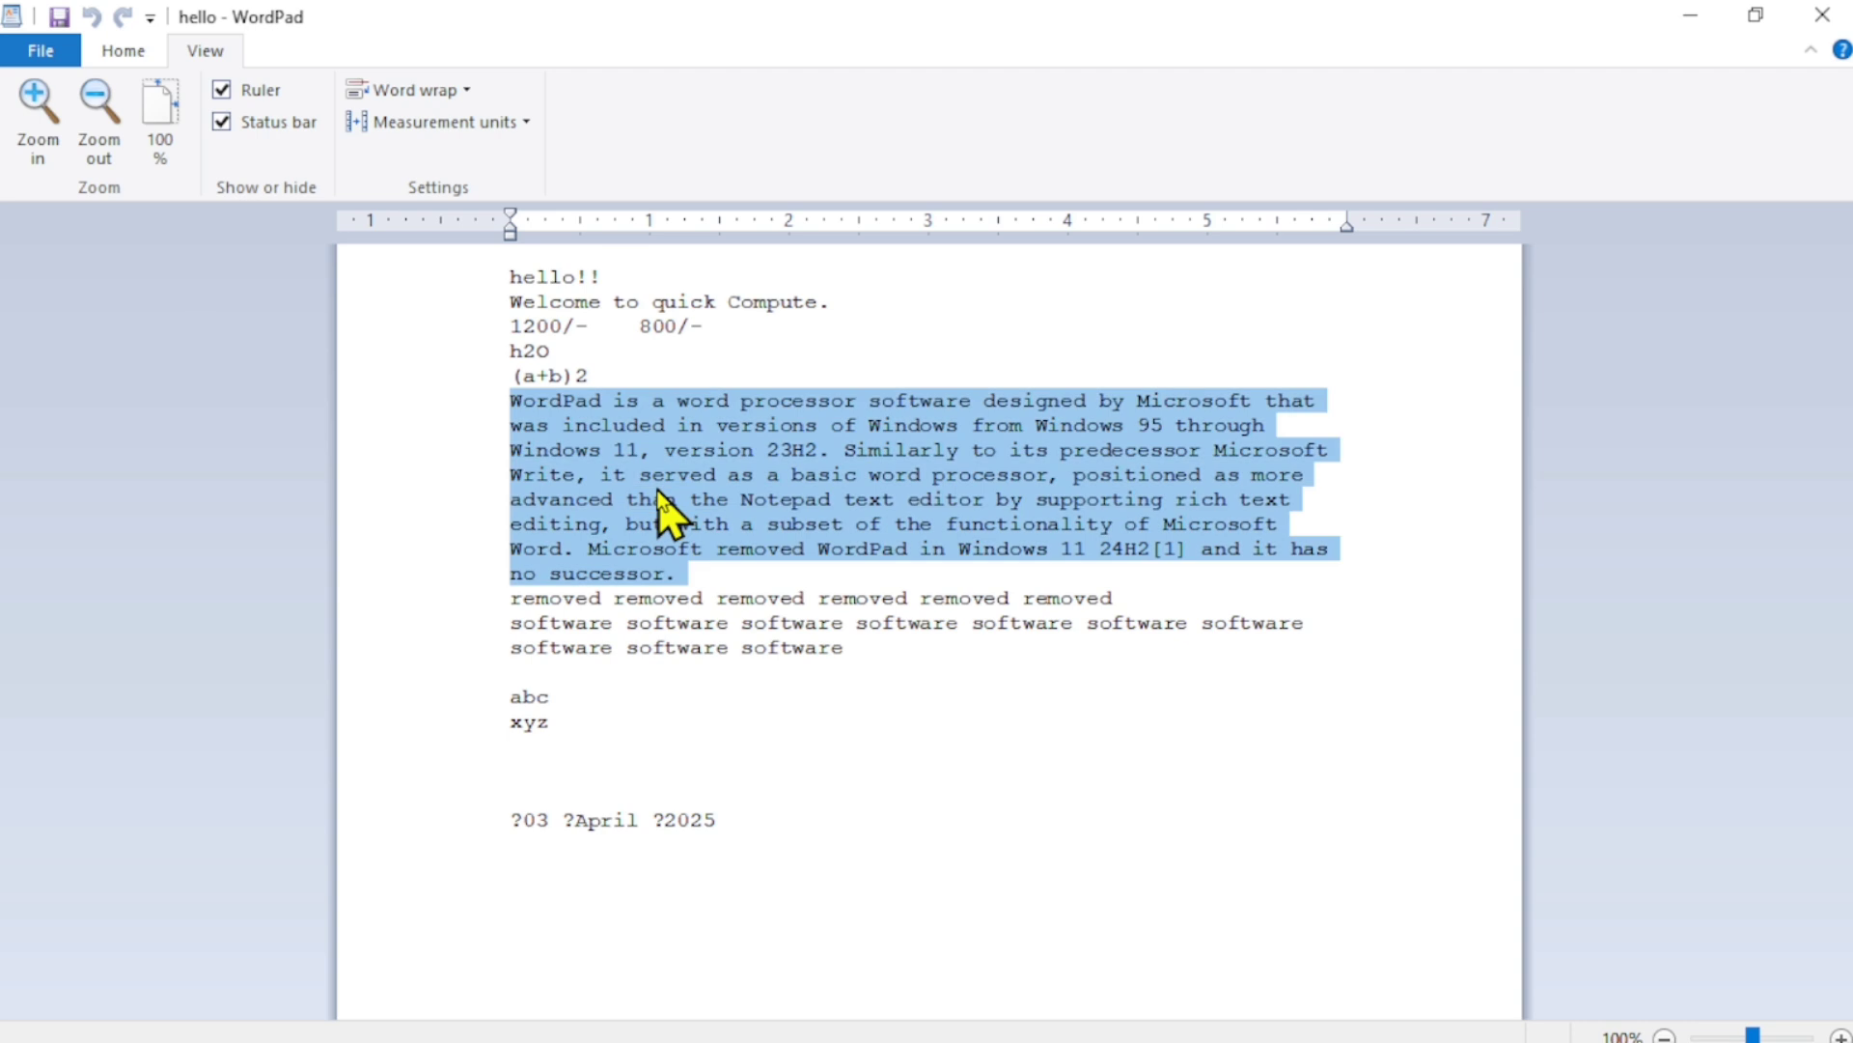
click(129, 53)
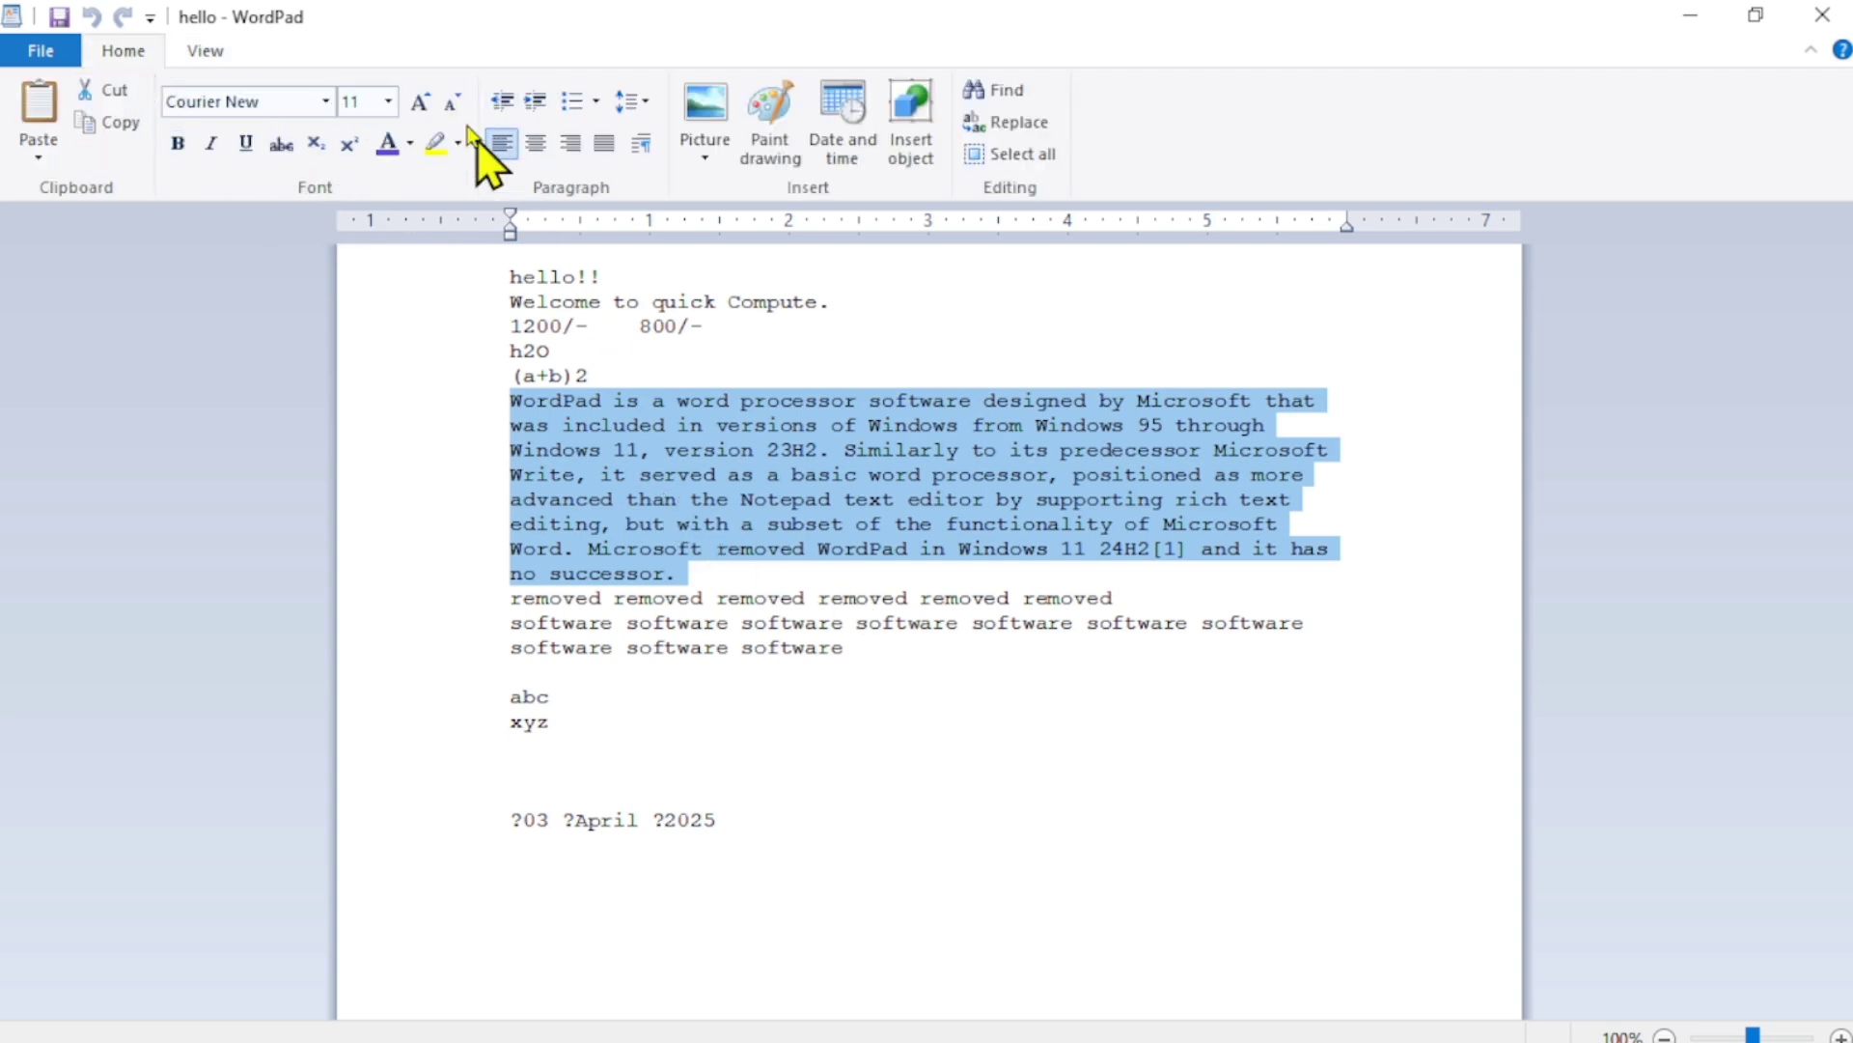
click(415, 101)
click(415, 102)
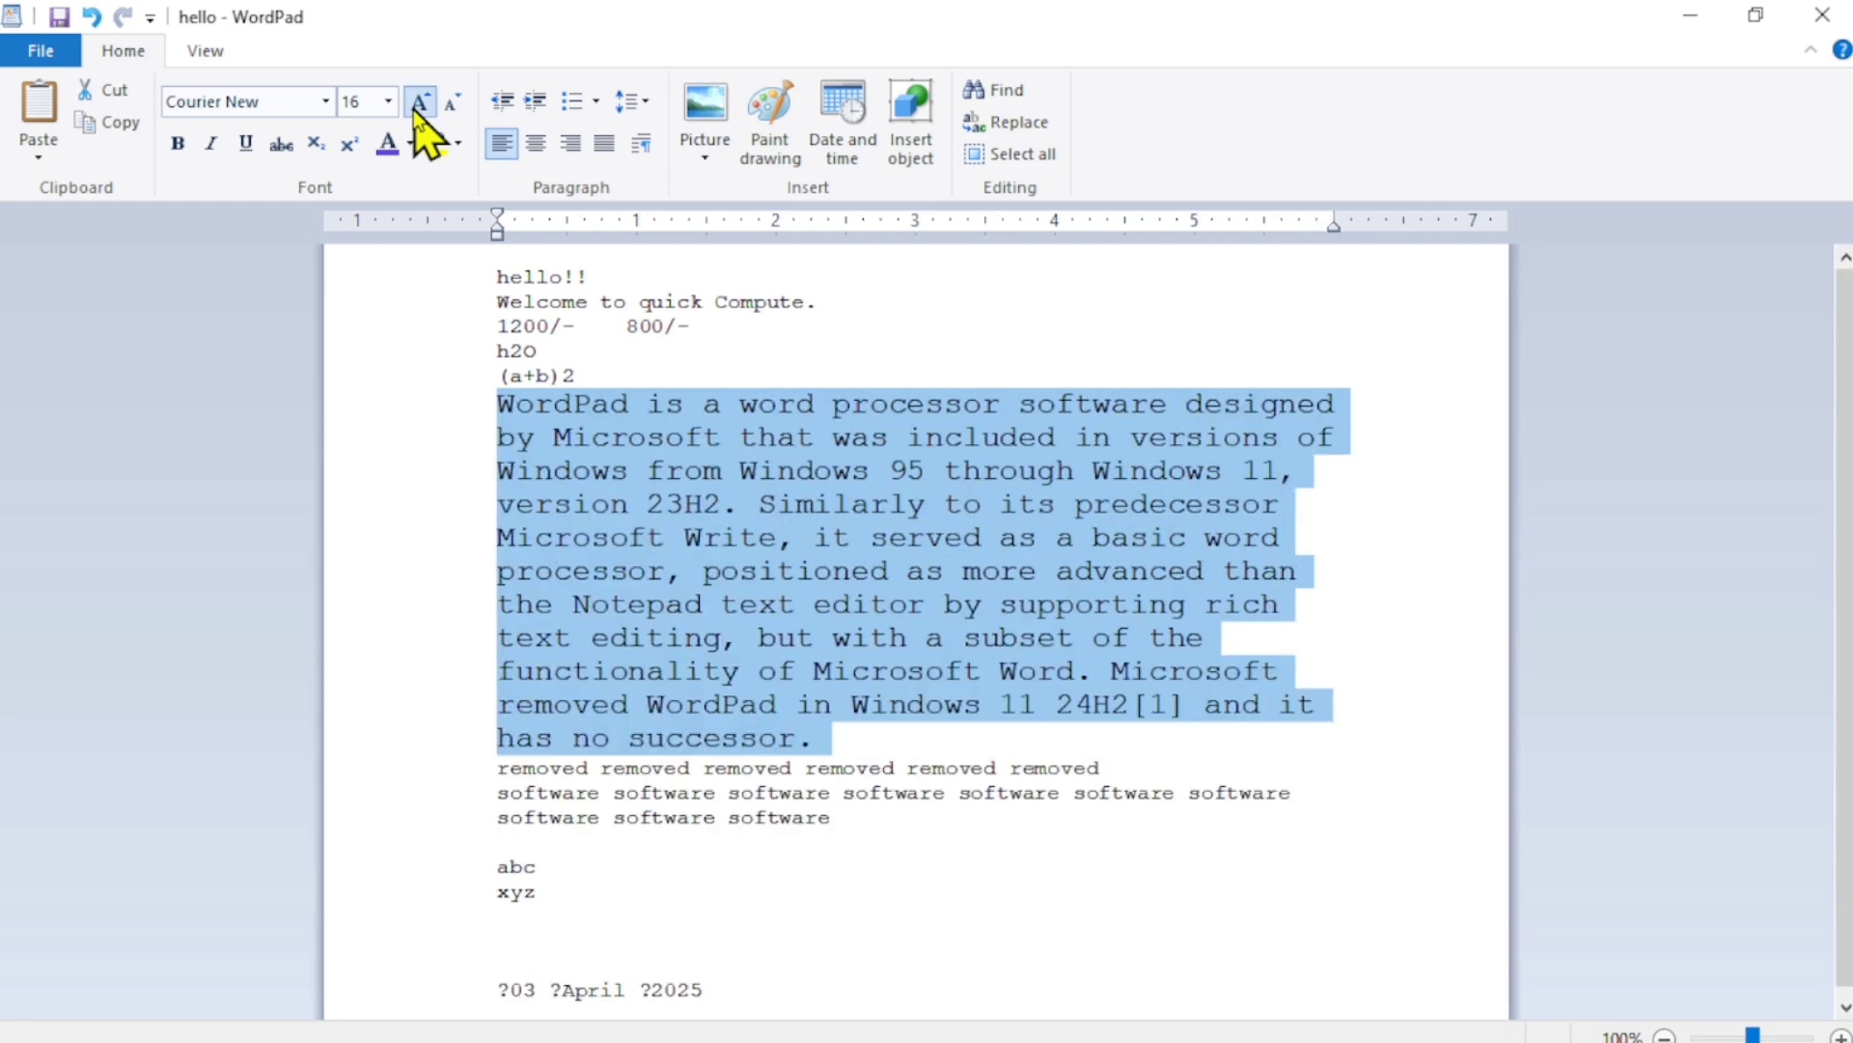
click(415, 102)
click(415, 101)
scroll(573, 261, down, 1)
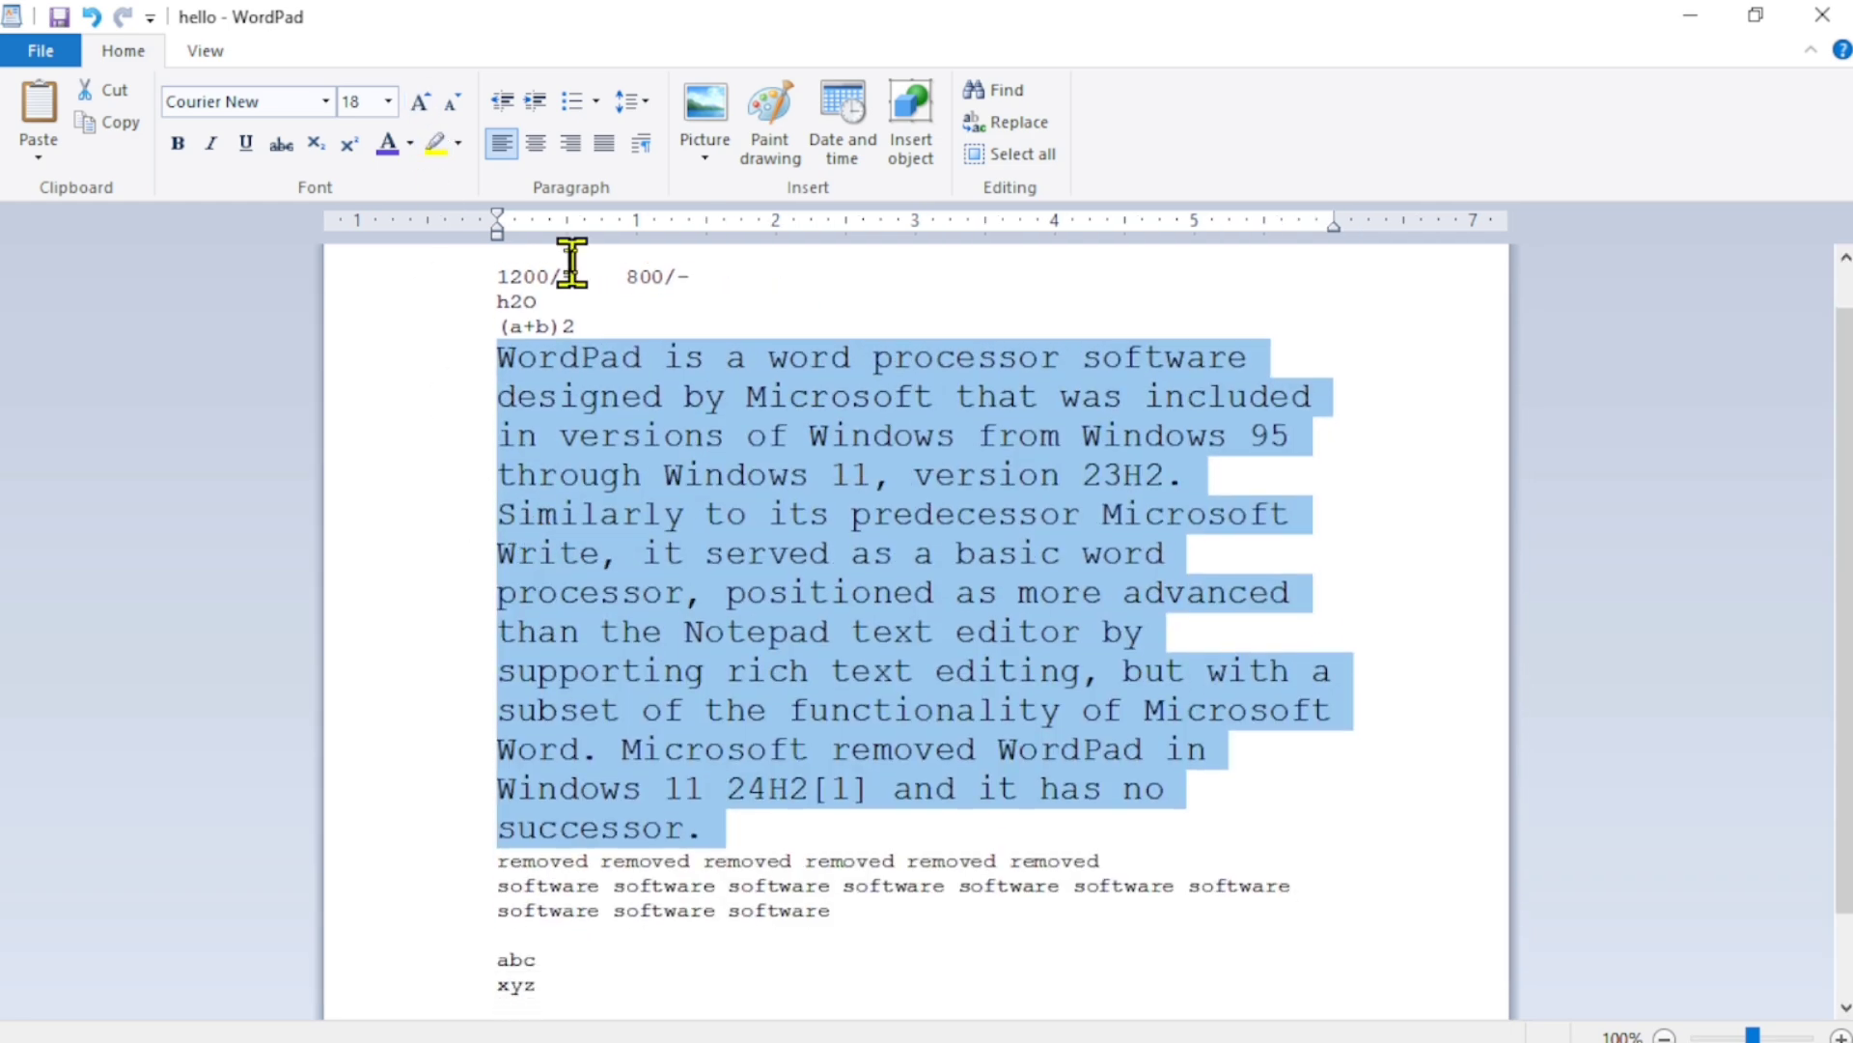
Apply the current purple font color and a yellow highlight to the selected WordPad paragraph.
click(387, 145)
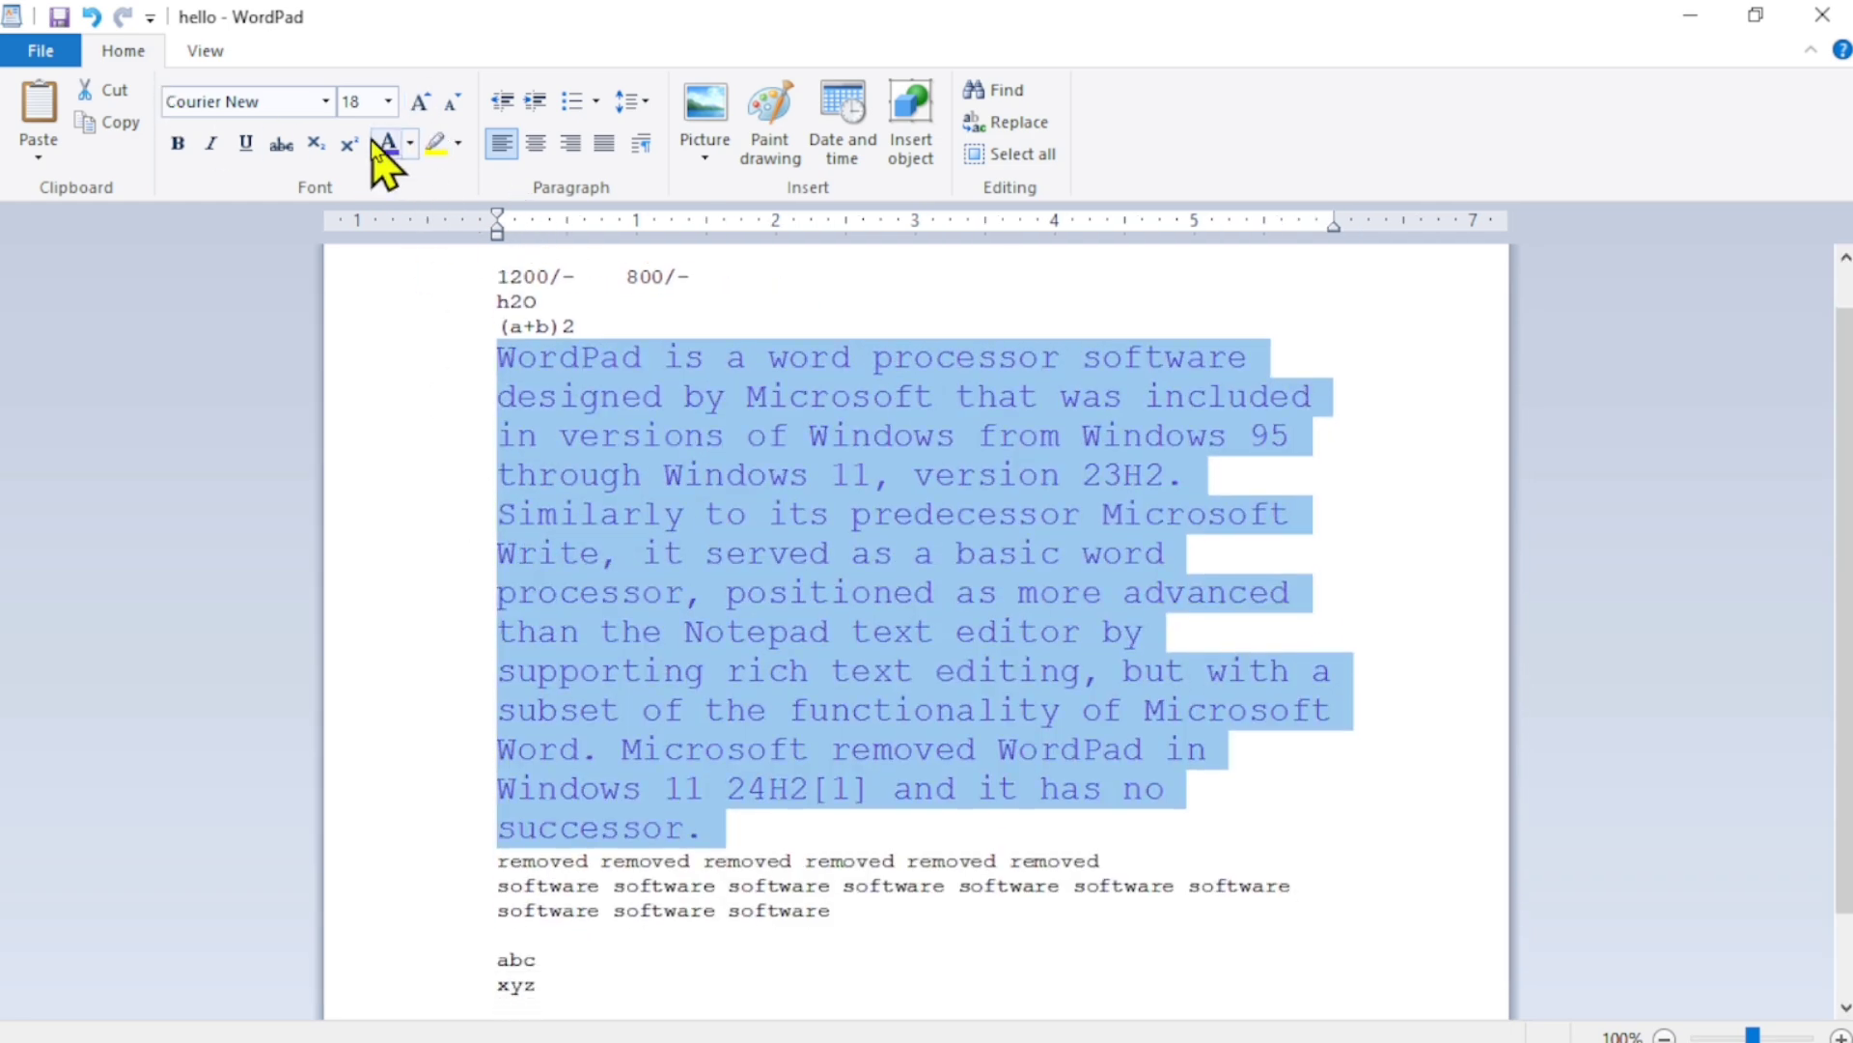
click(435, 143)
click(1438, 324)
scroll(1439, 323, down, 1)
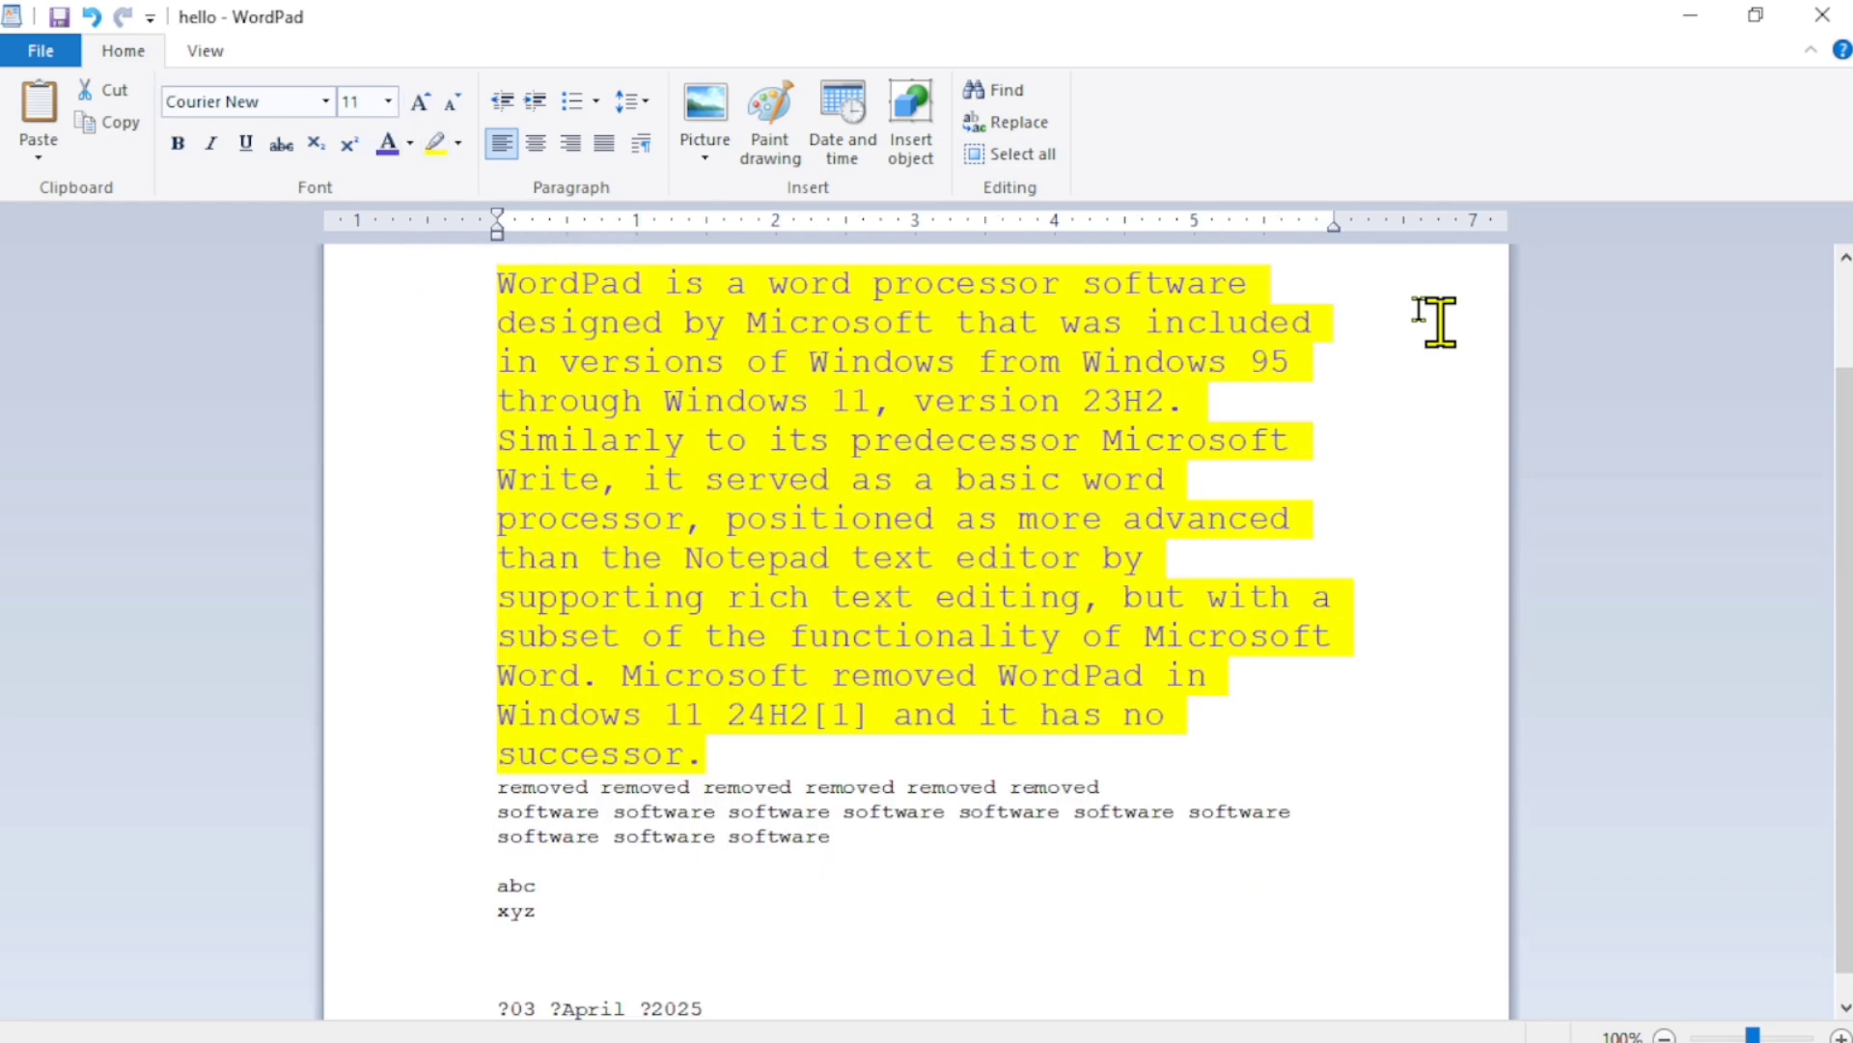
click(17, 58)
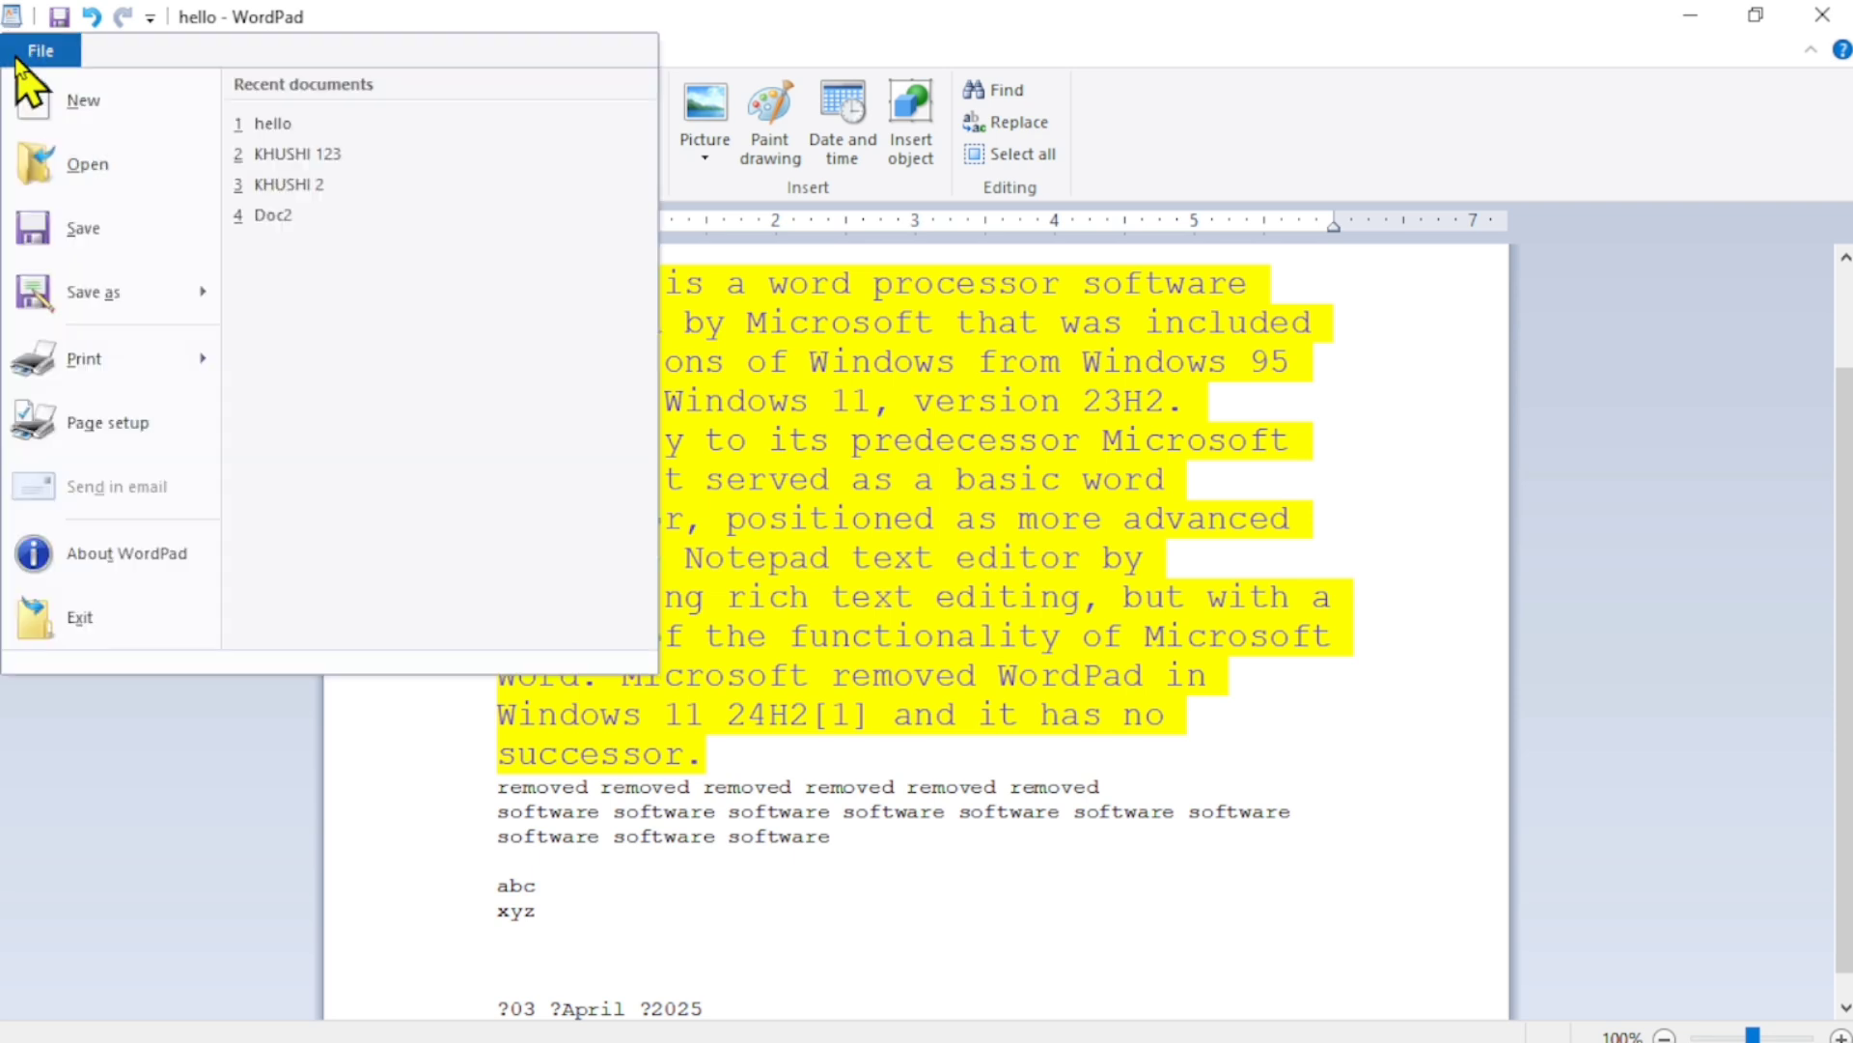
click(99, 236)
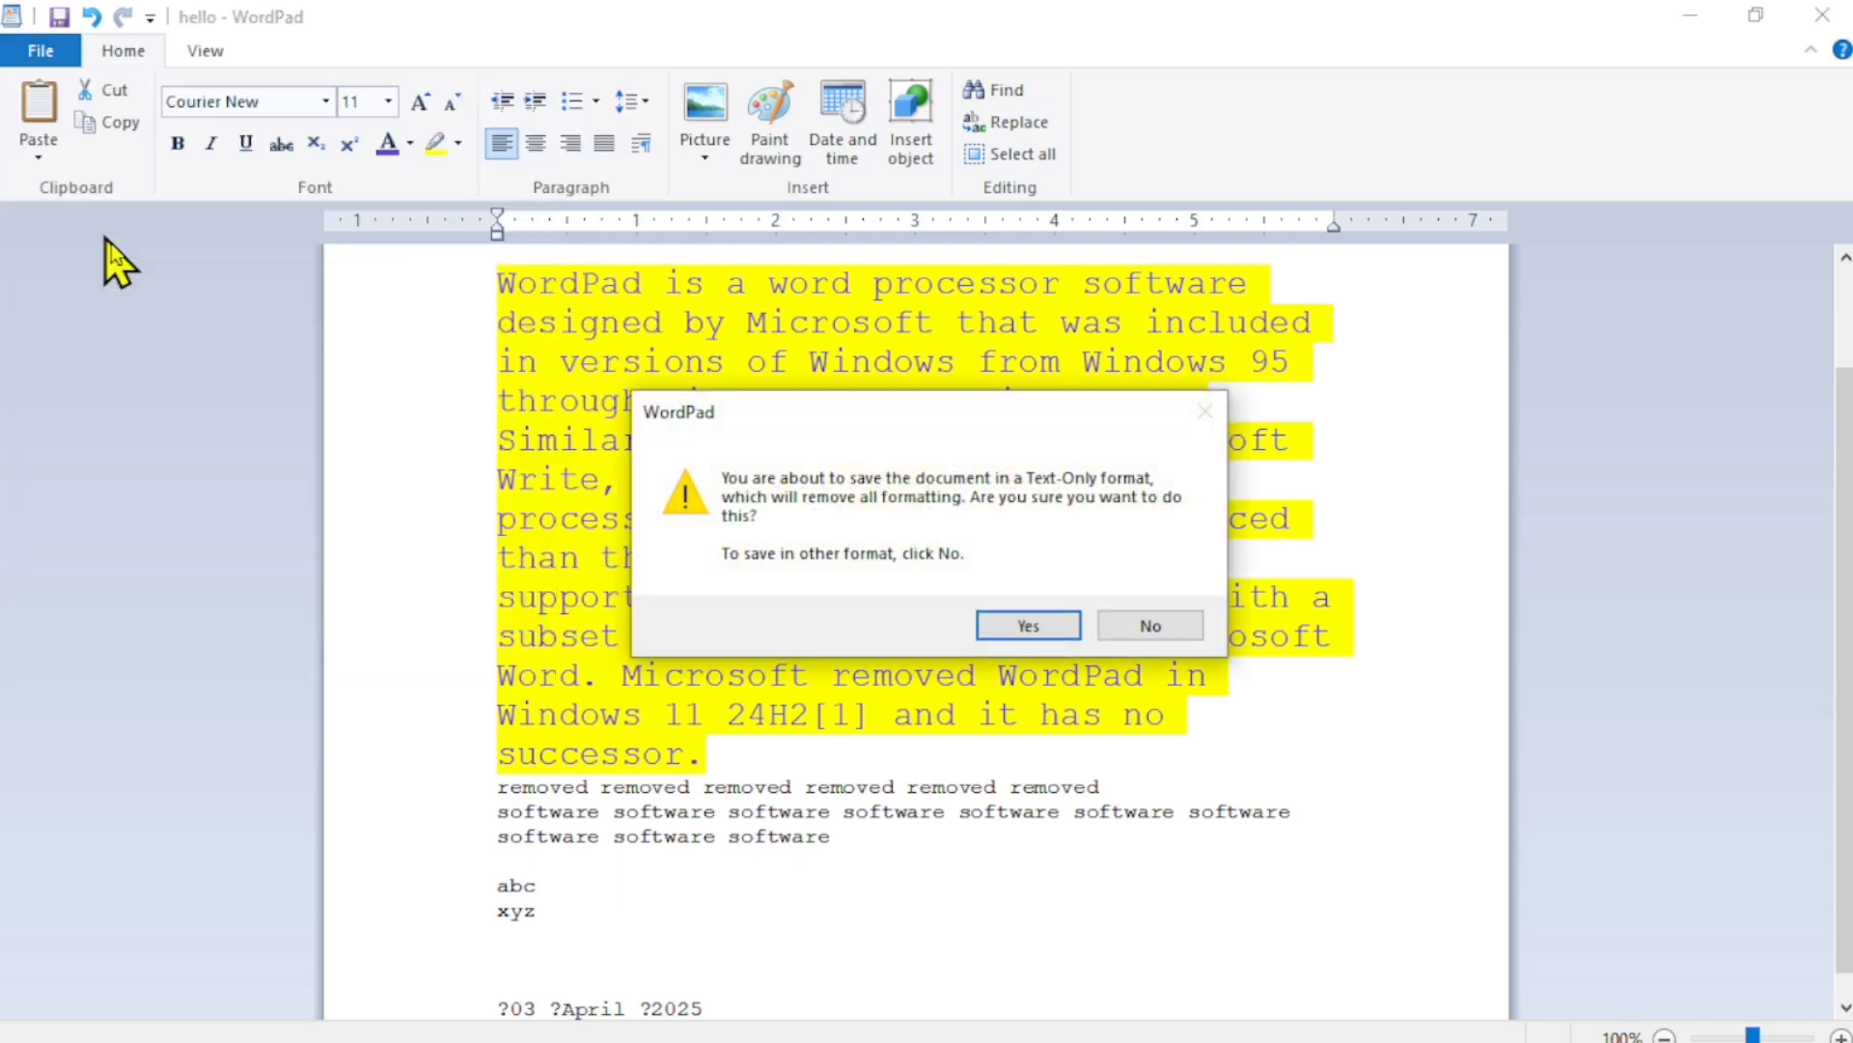
click(1125, 640)
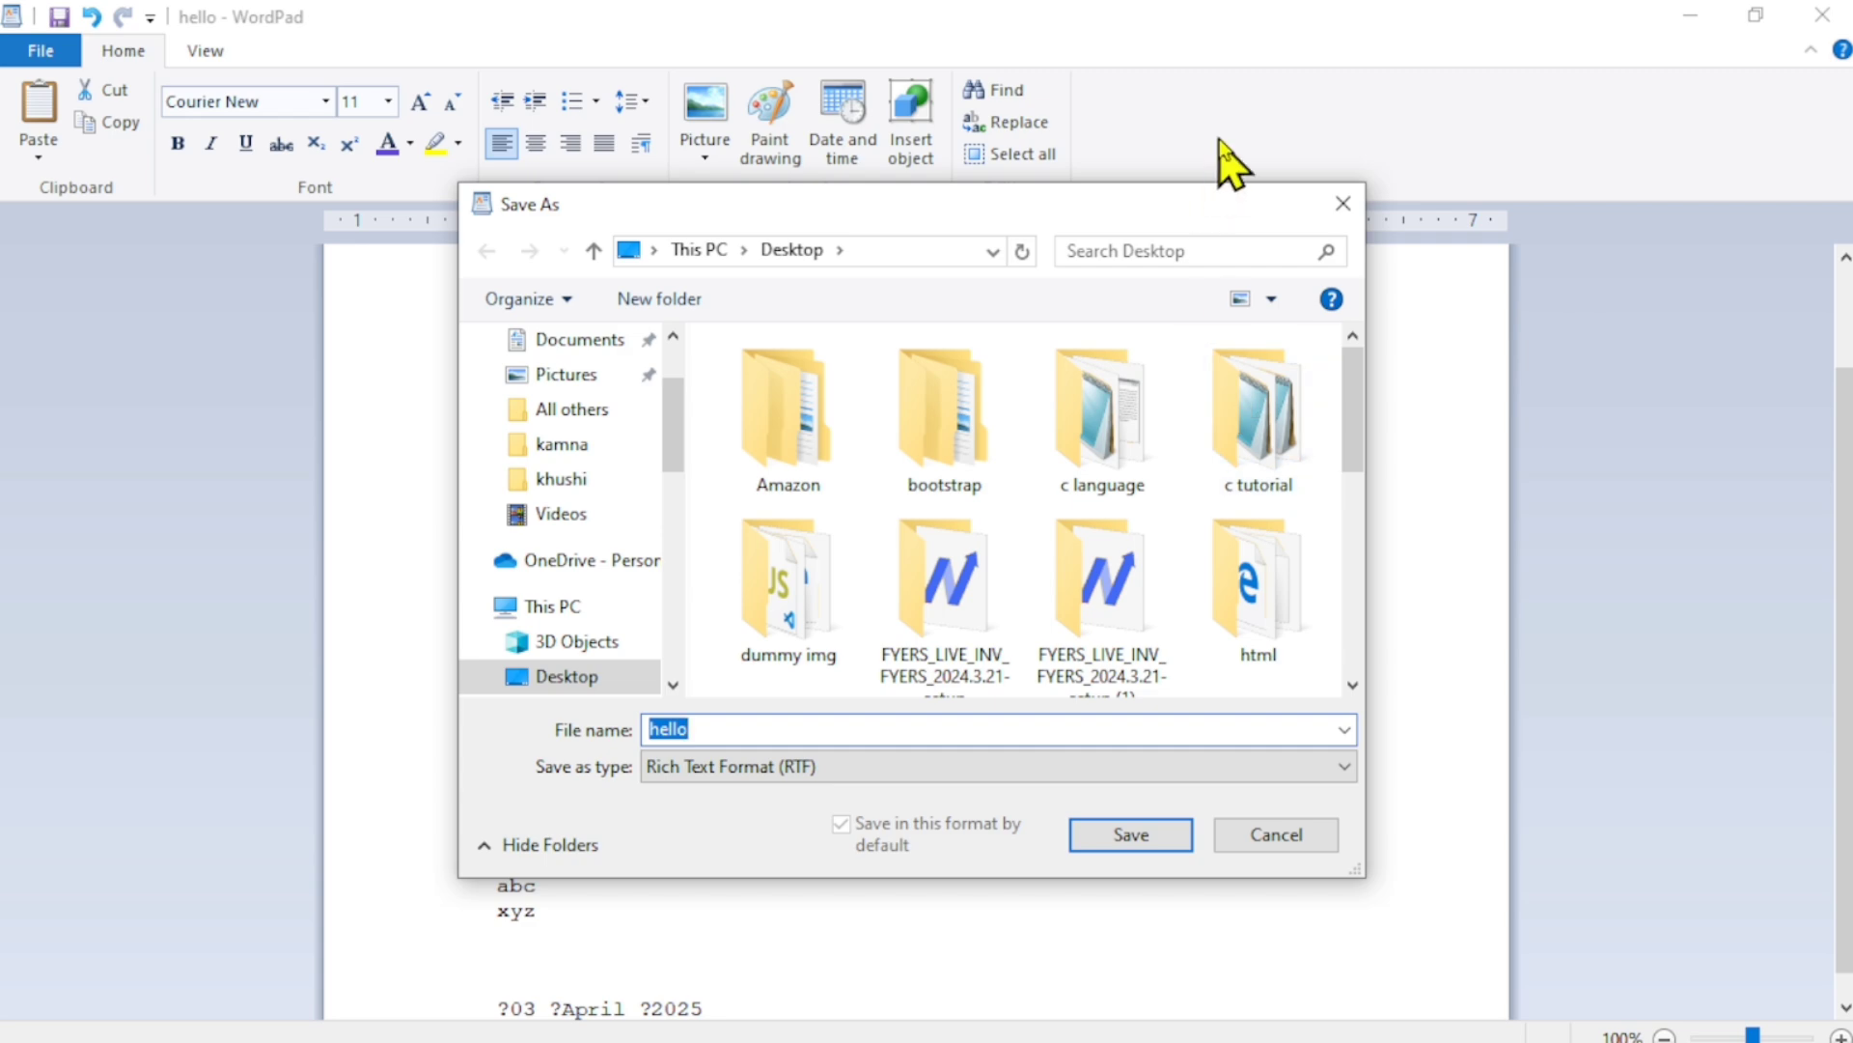
click(1346, 214)
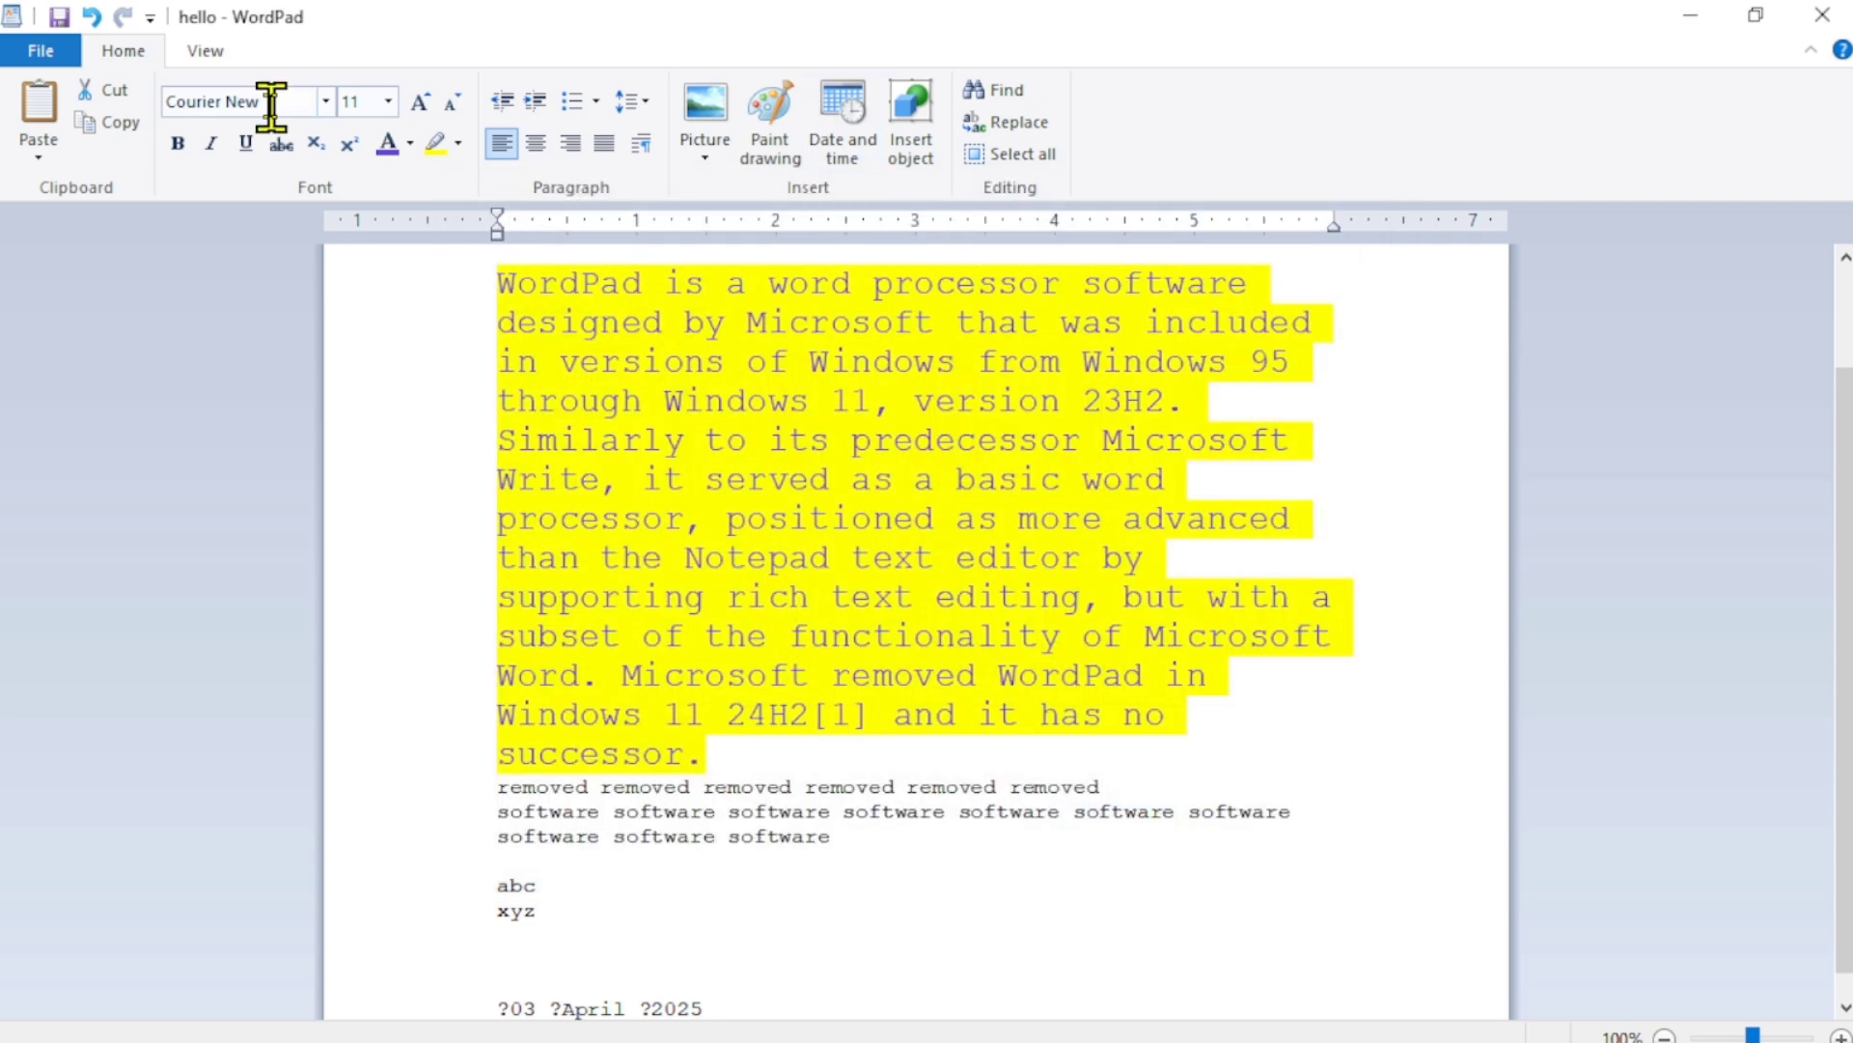
Save the formatted document to the Desktop under the new file name "quick" in Rich Text Format (RTF).
click(42, 52)
click(76, 293)
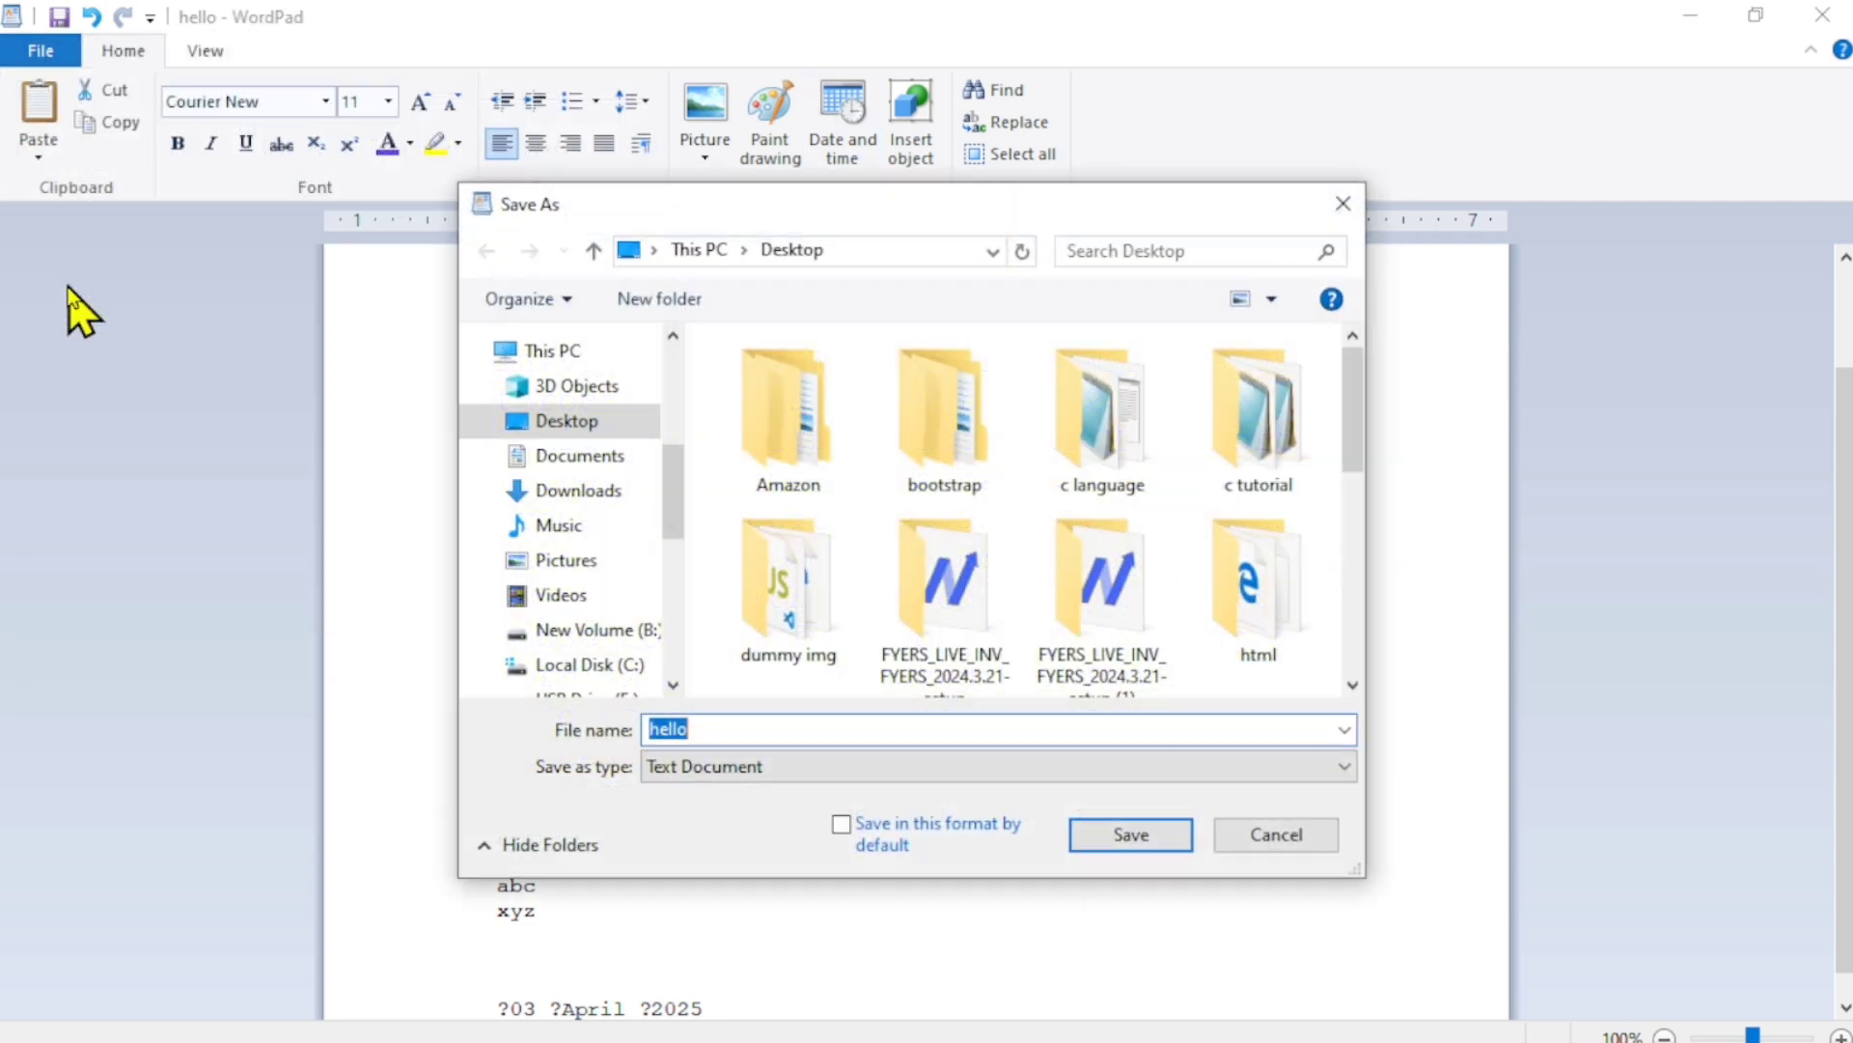
click(766, 731)
key(BackSpace)
key(BackSpace)
key(BackSpace)
key(BackSpace)
key(BackSpace)
text(quick)
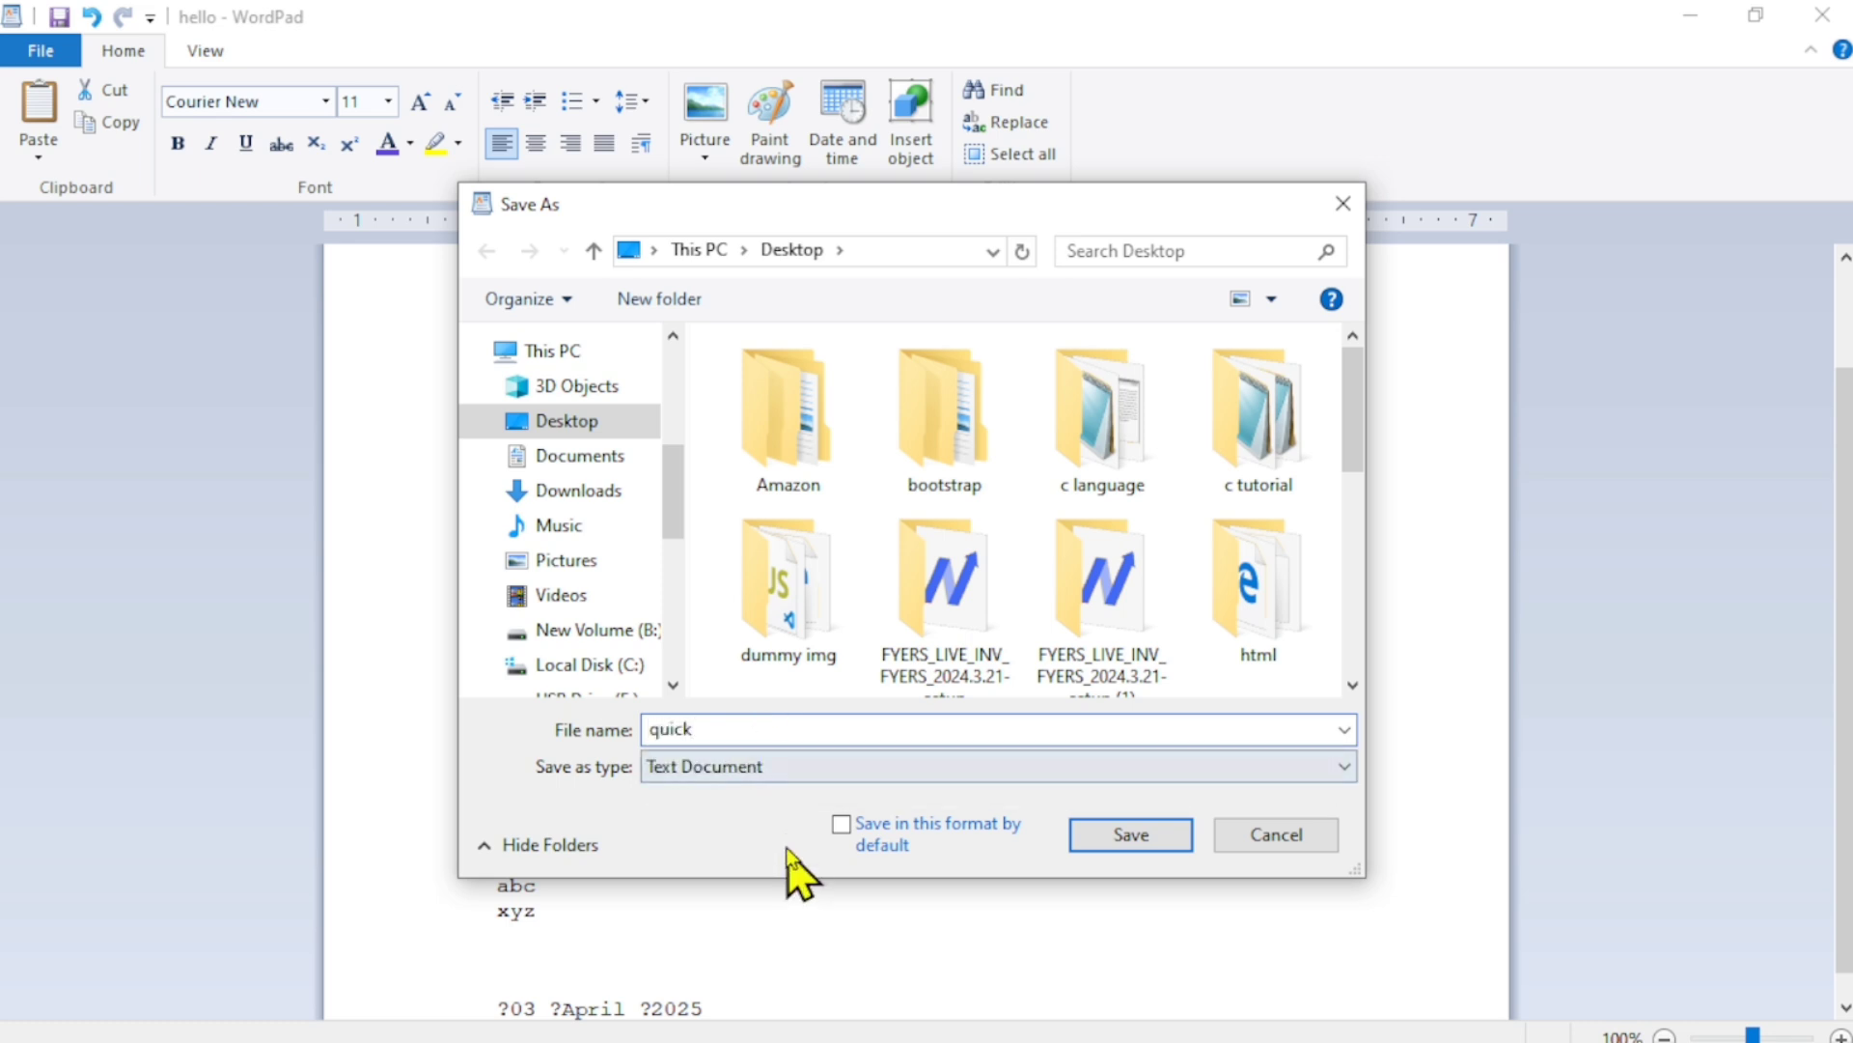
click(838, 769)
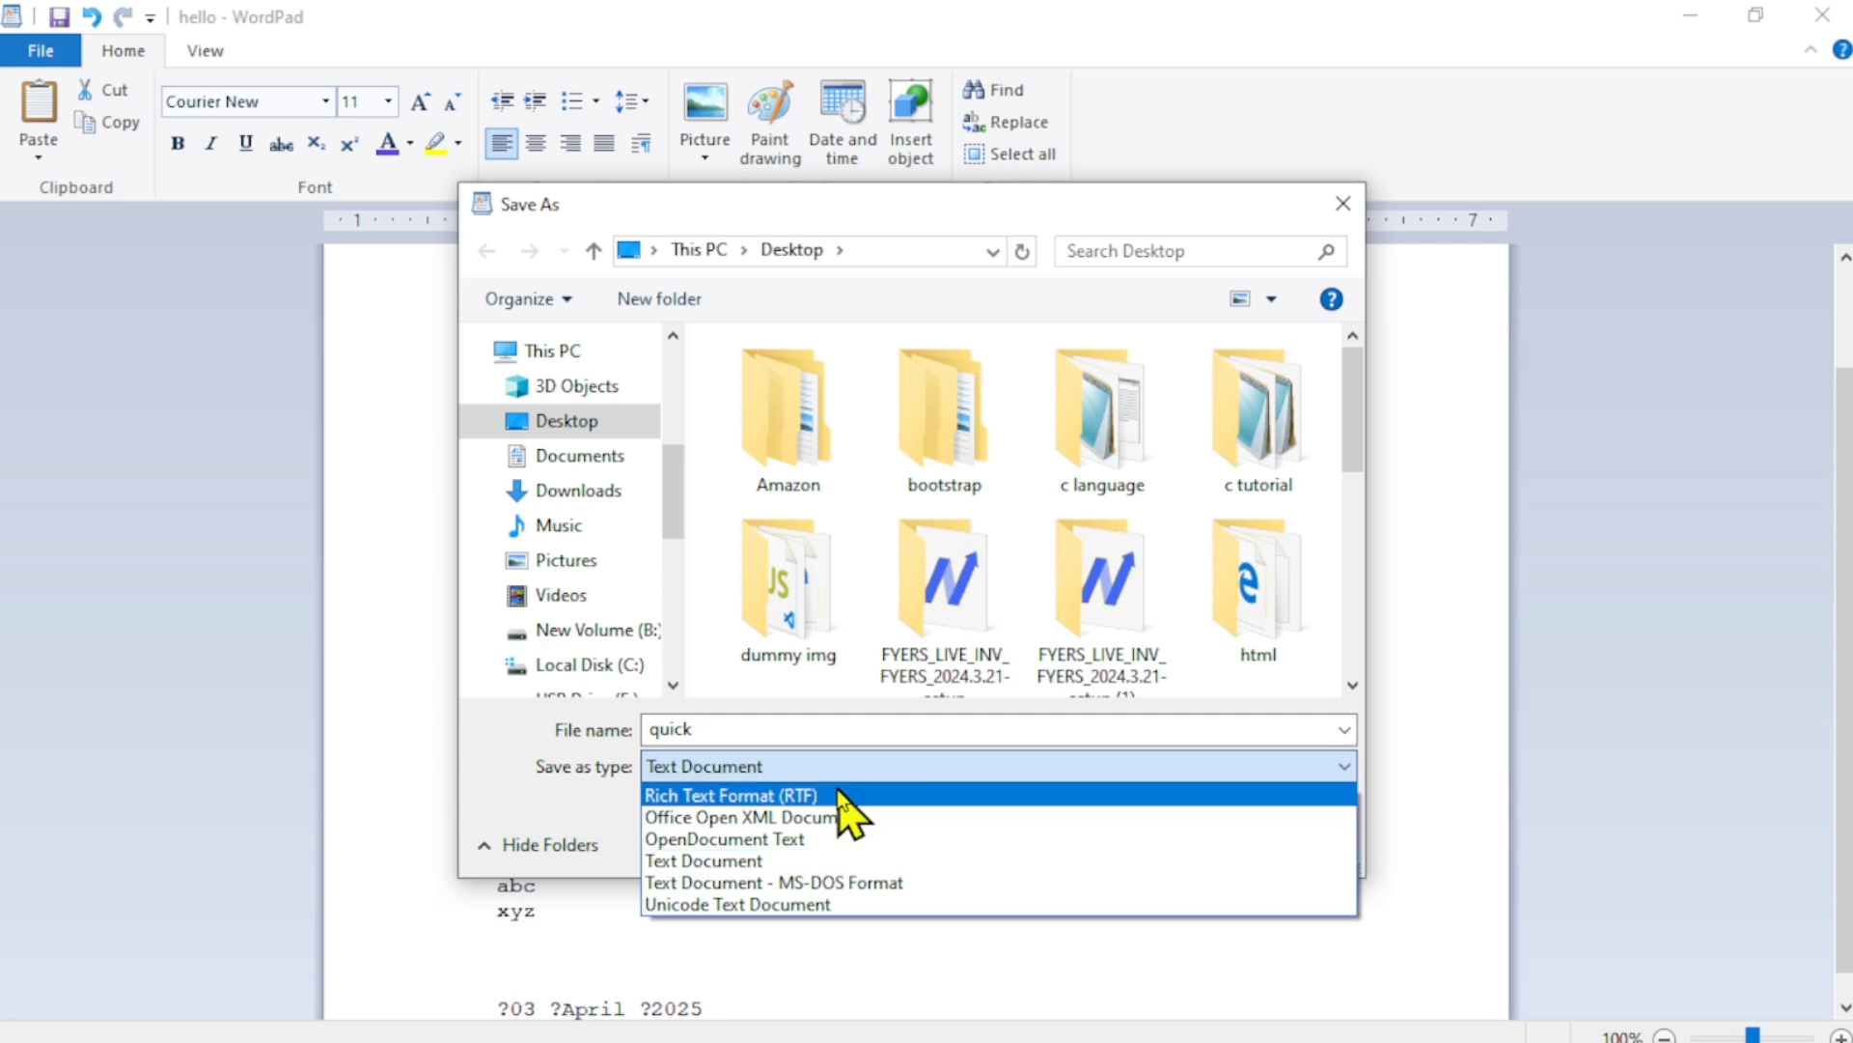
click(841, 797)
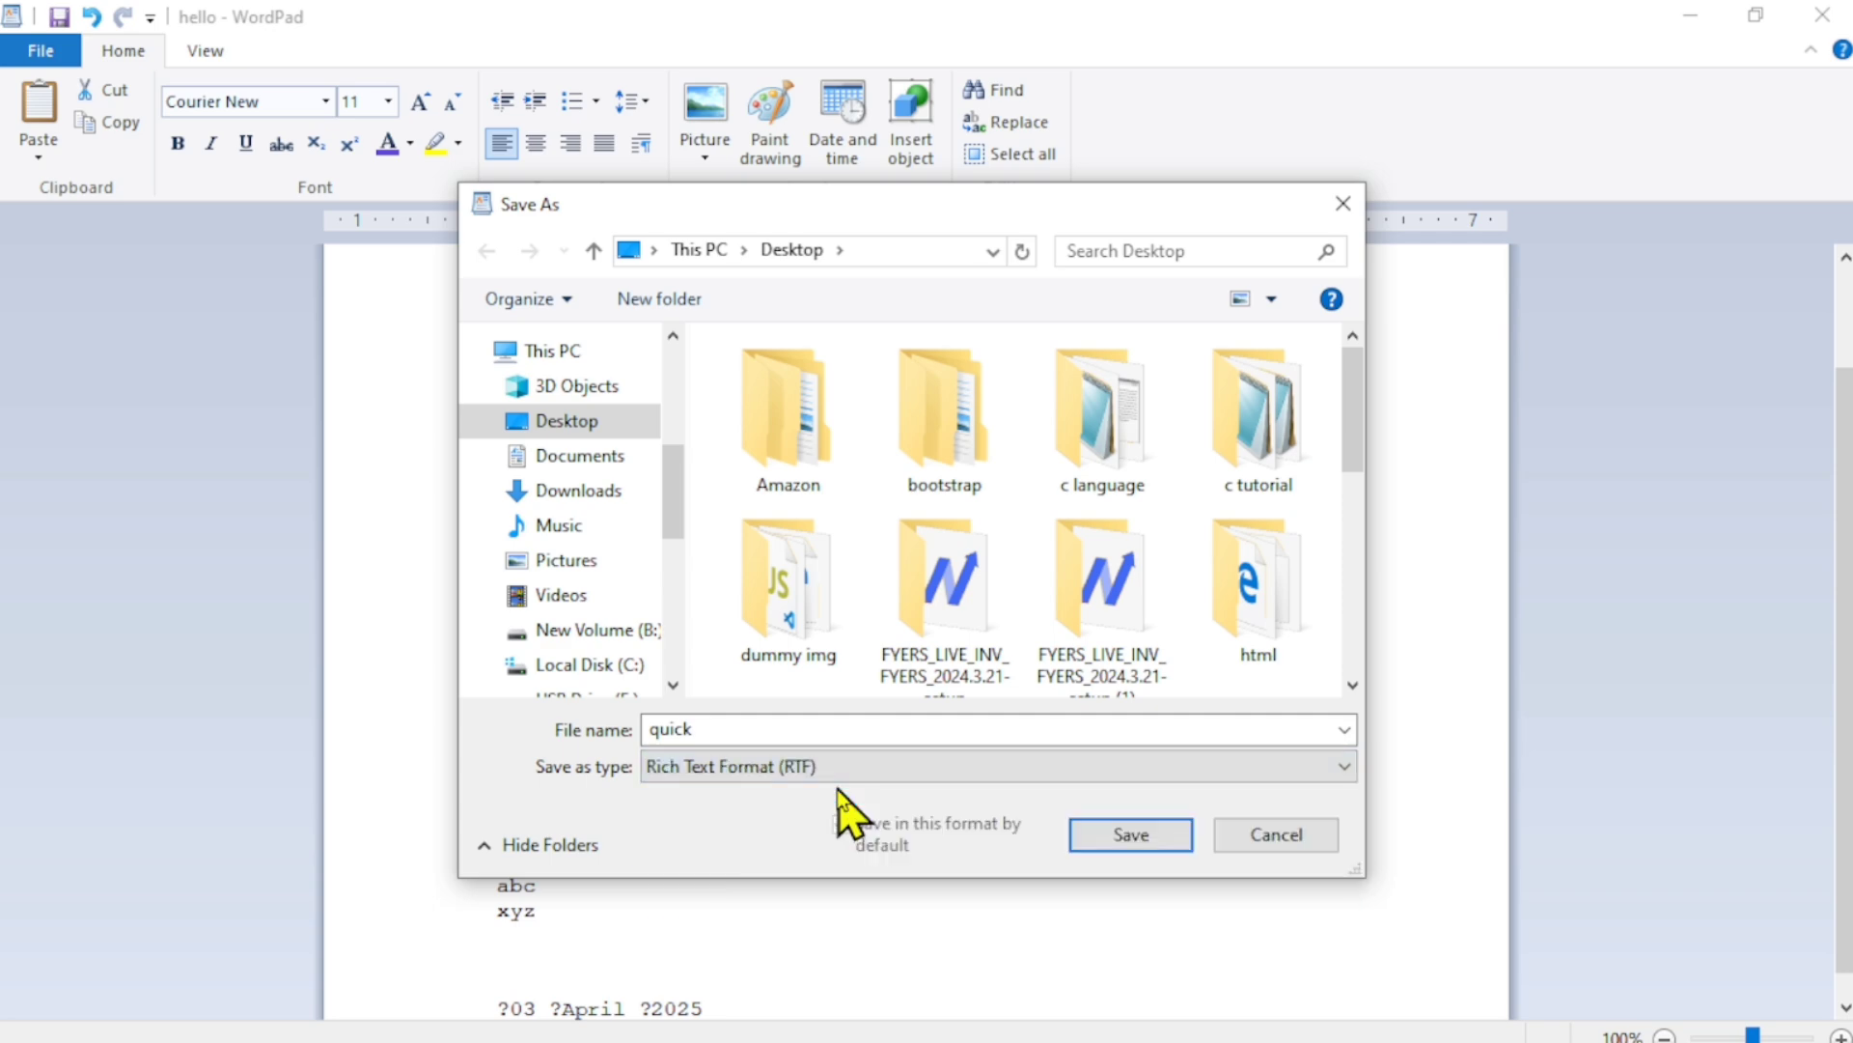
click(1131, 836)
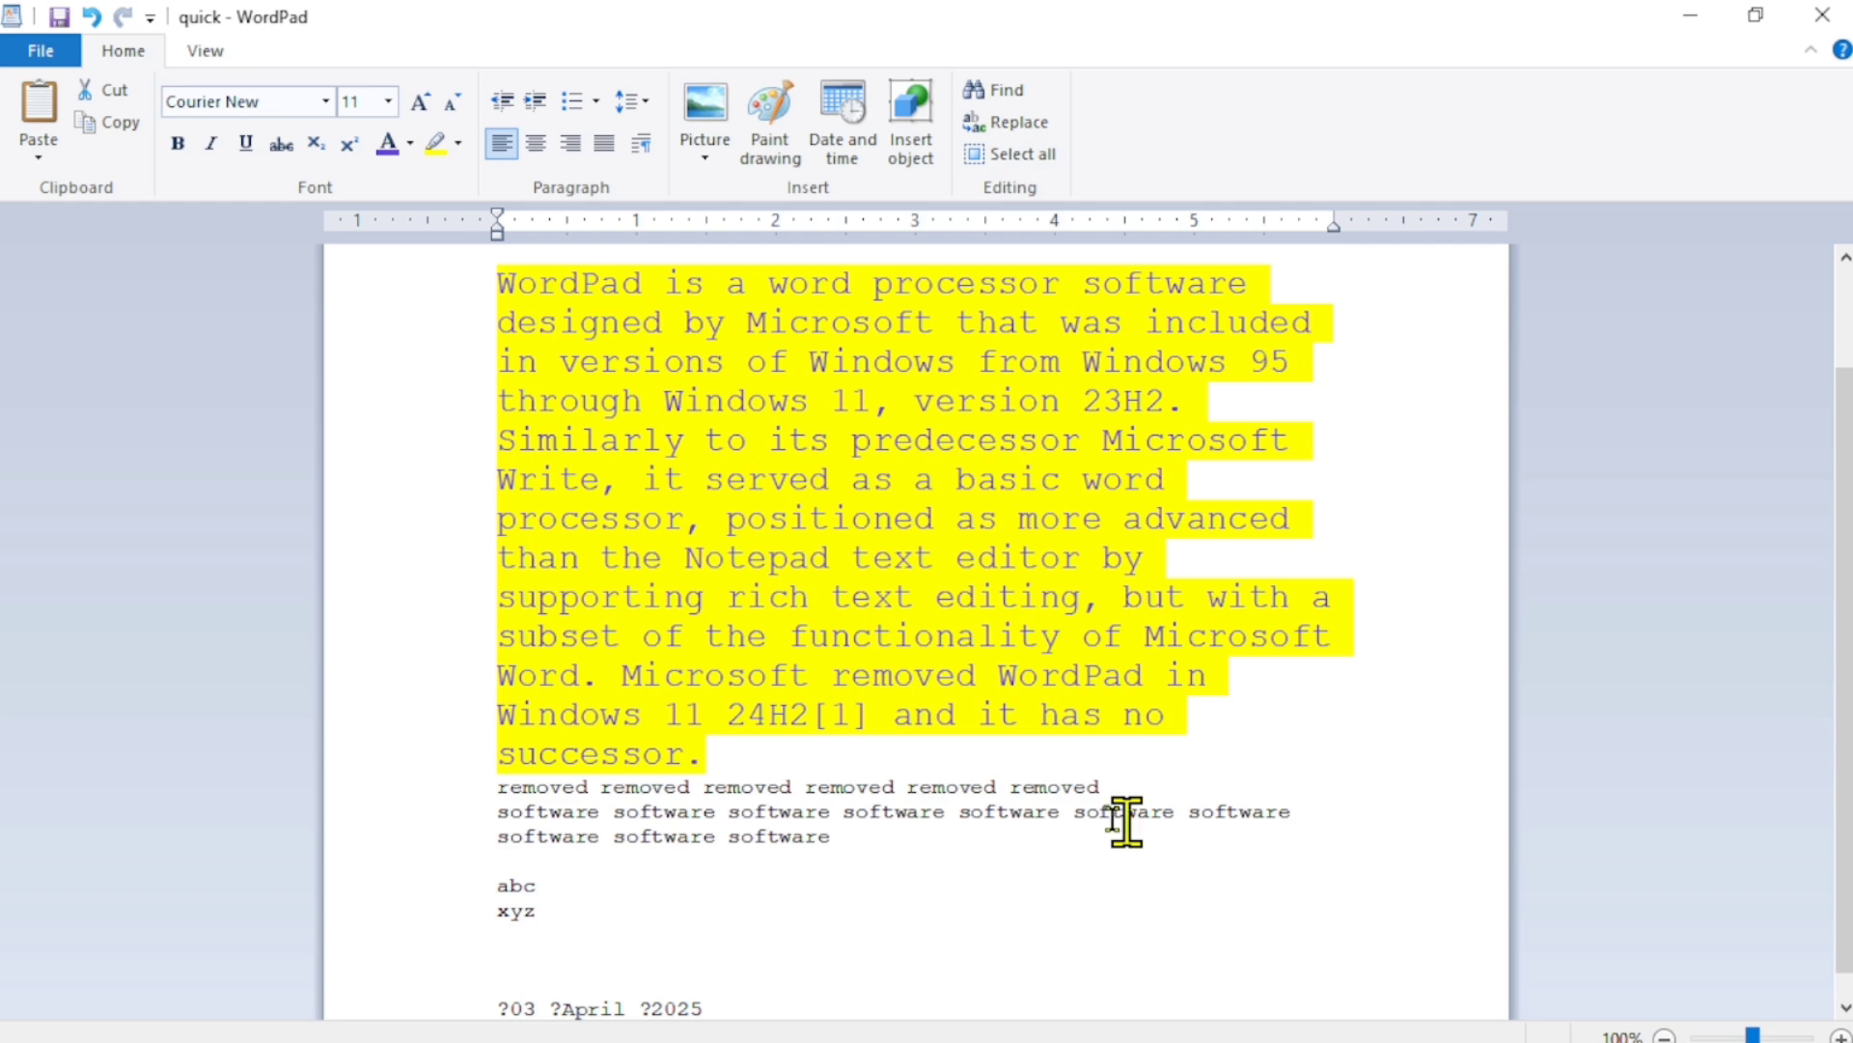
Try to open the "quick" document from the Desktop while it is already loaded.
click(39, 56)
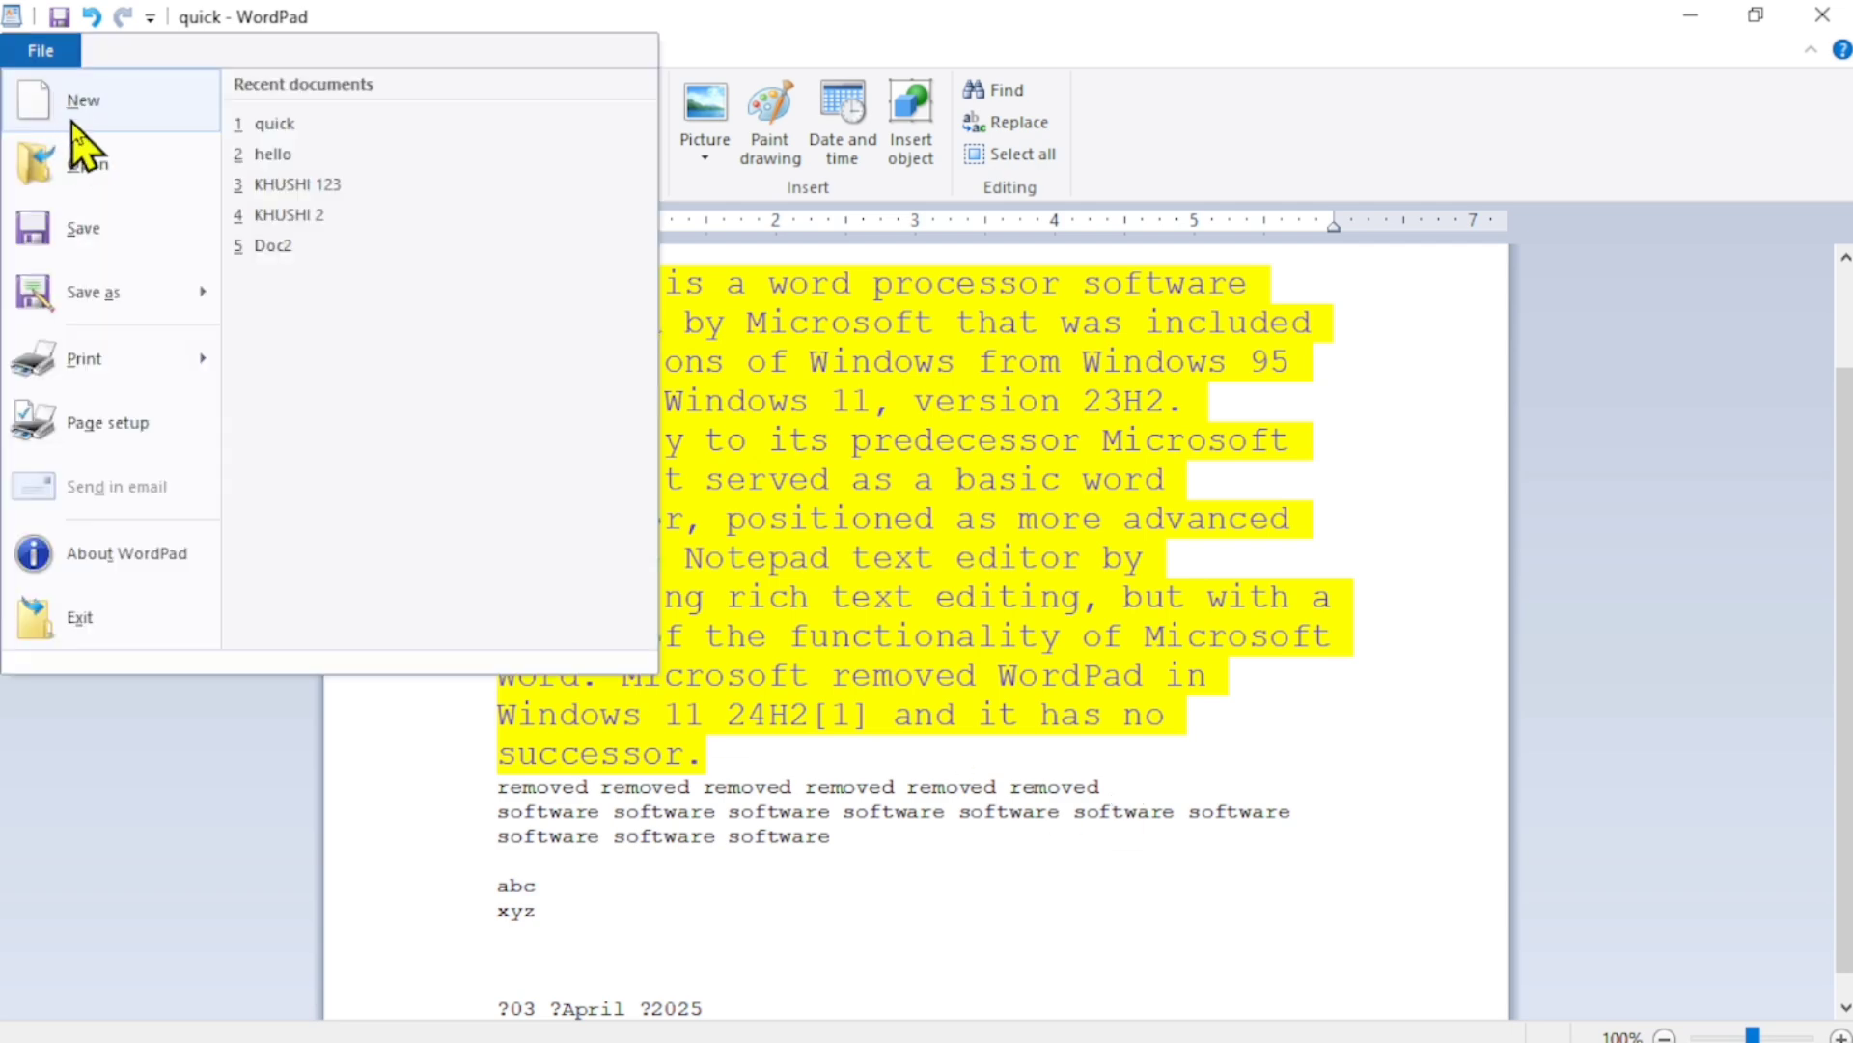
click(85, 164)
scroll(815, 566, down, 5)
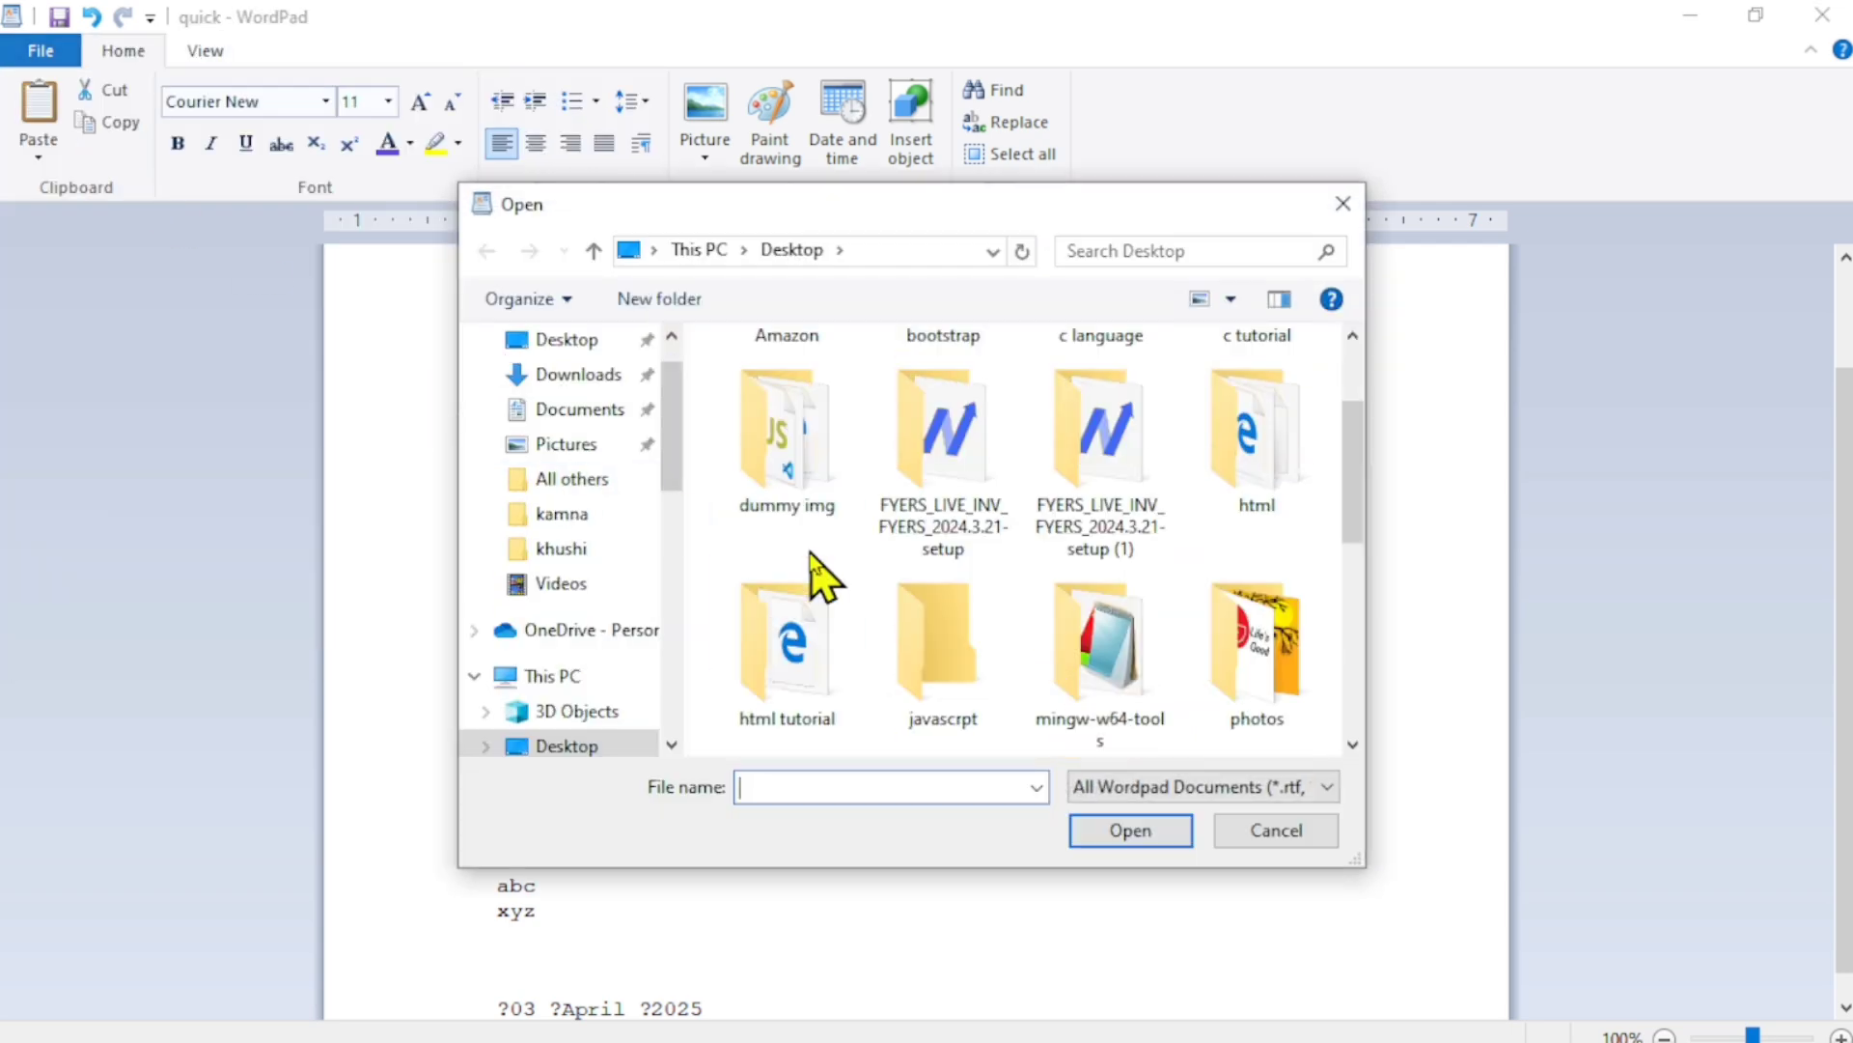
click(591, 347)
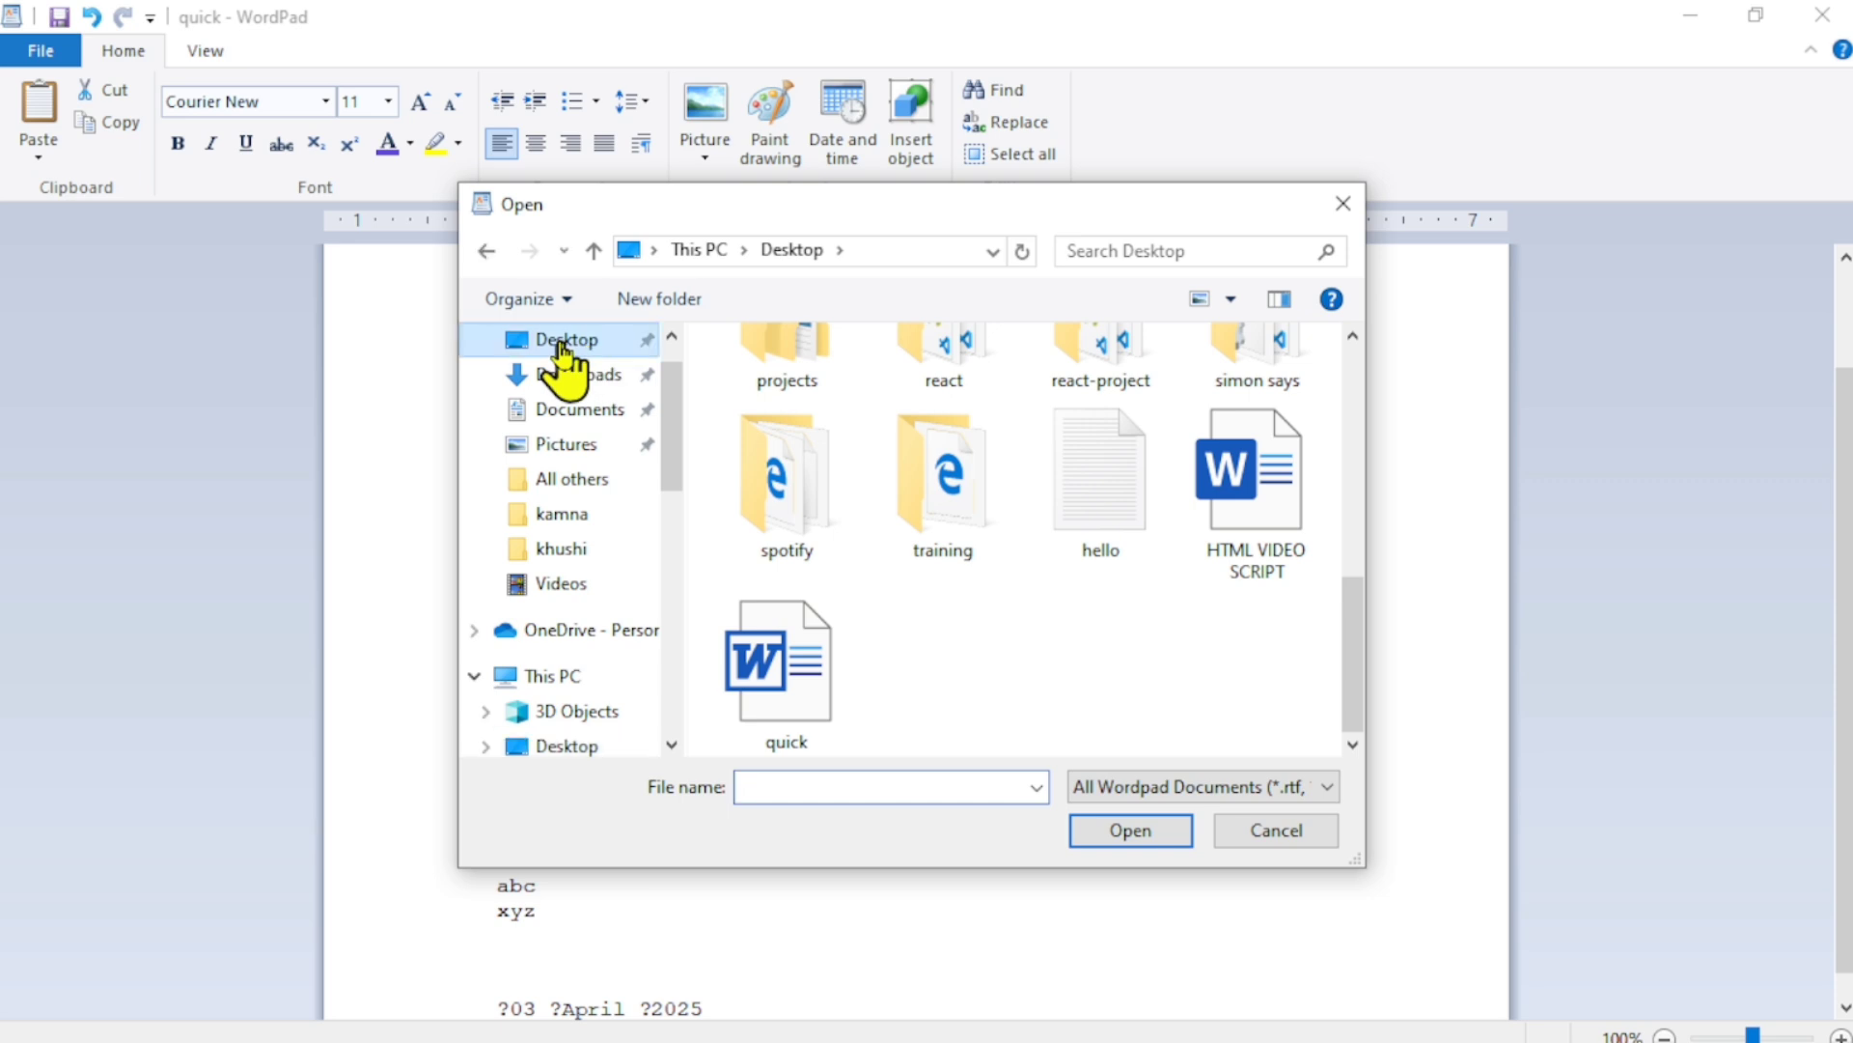
scroll(939, 525, down, 5)
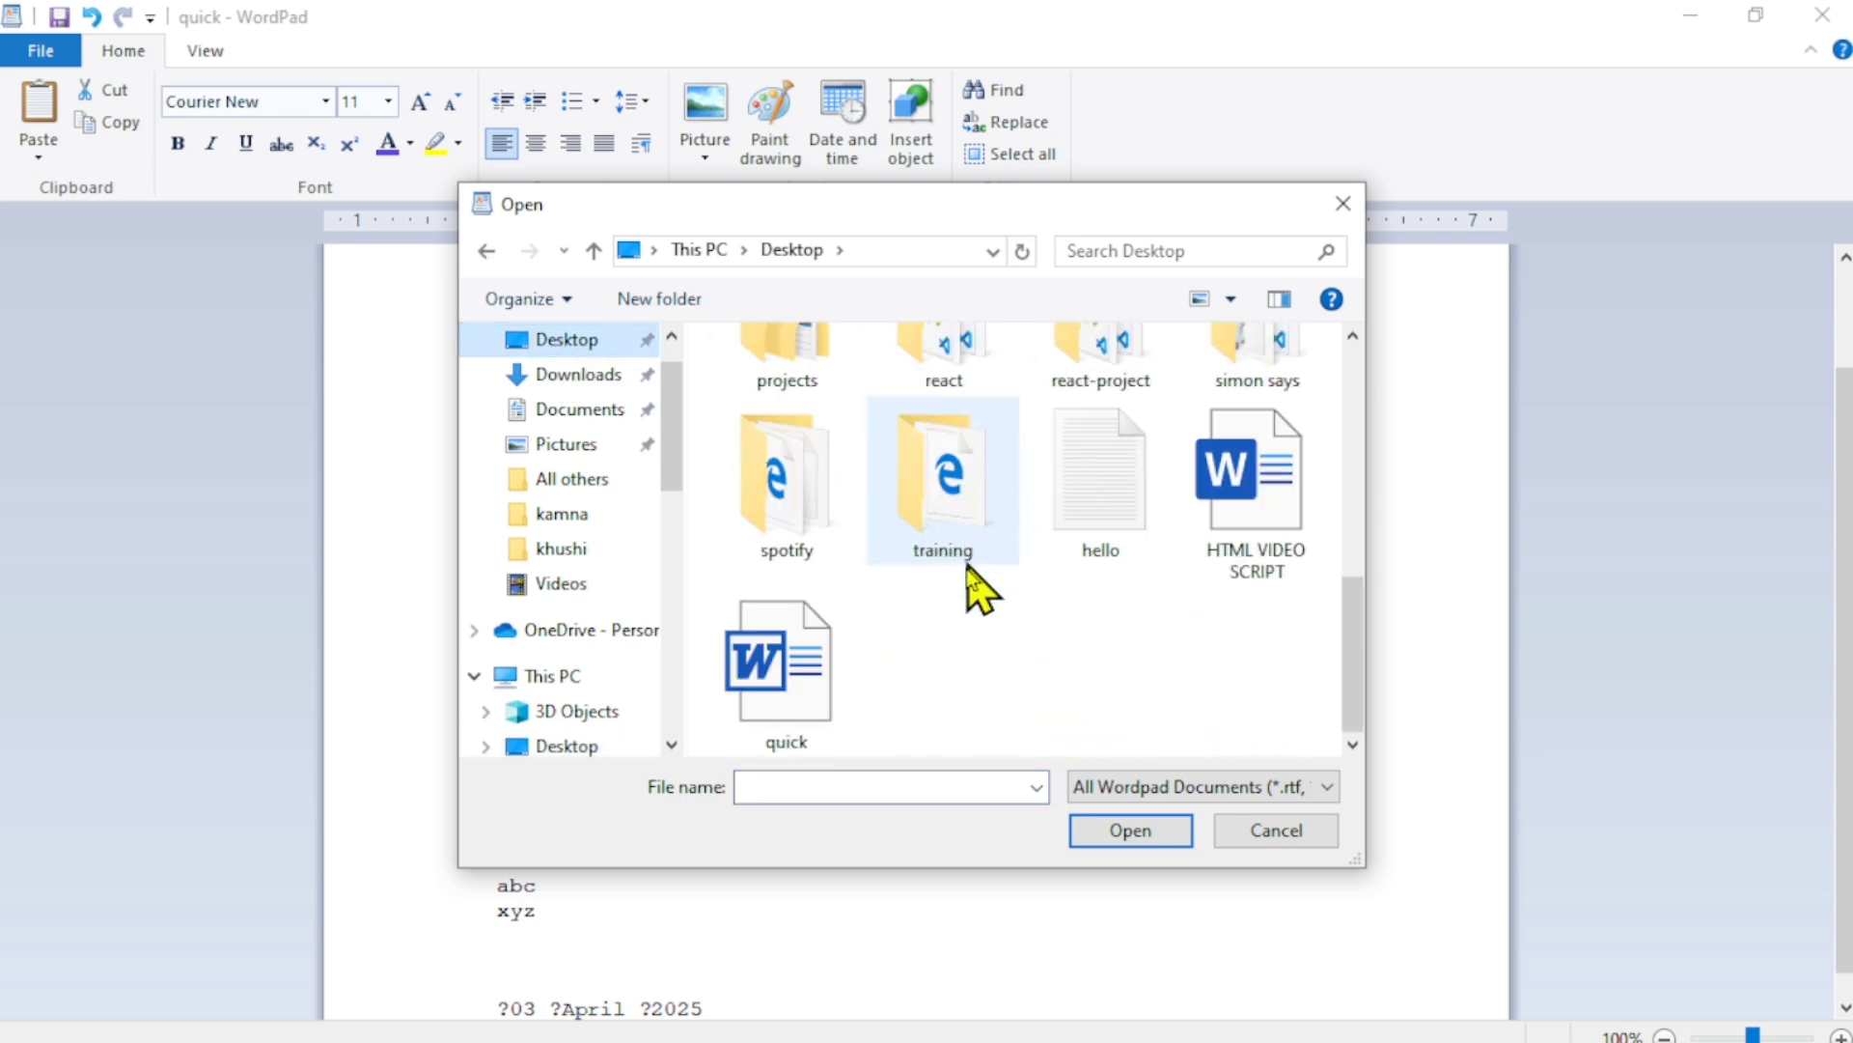
click(794, 679)
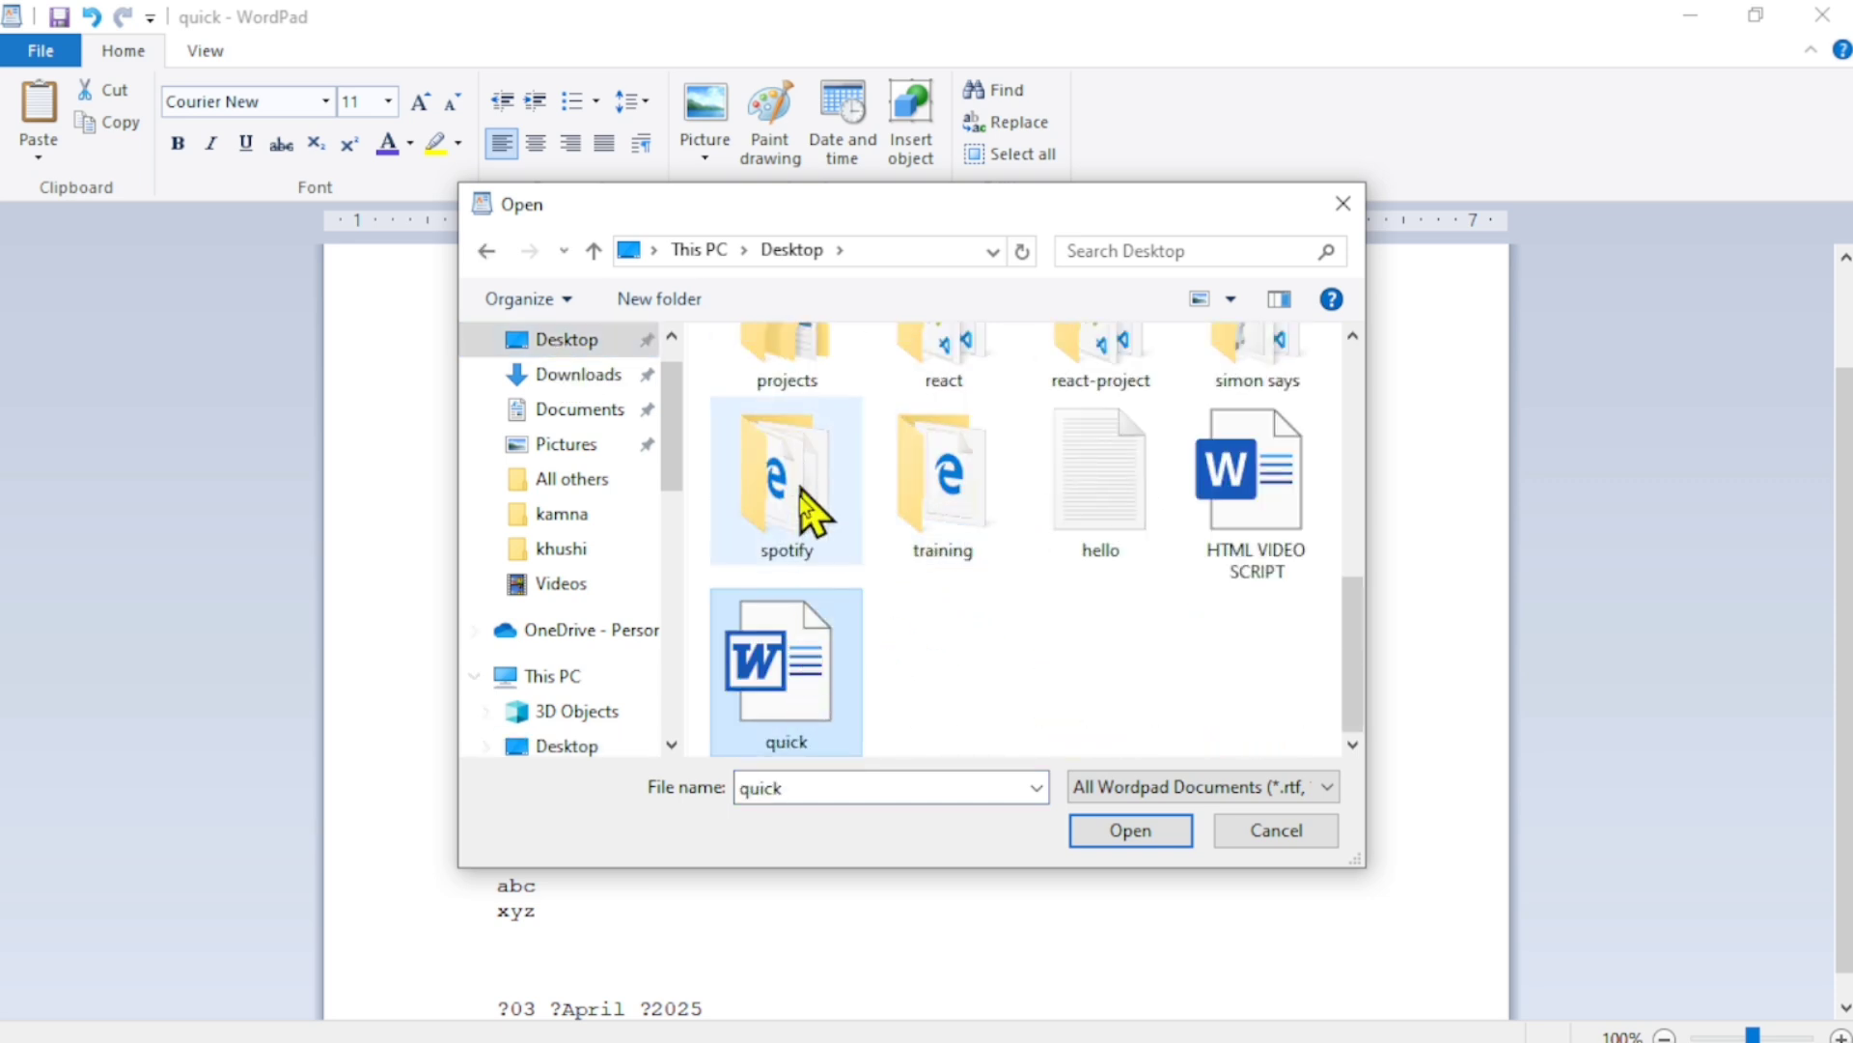
click(1110, 832)
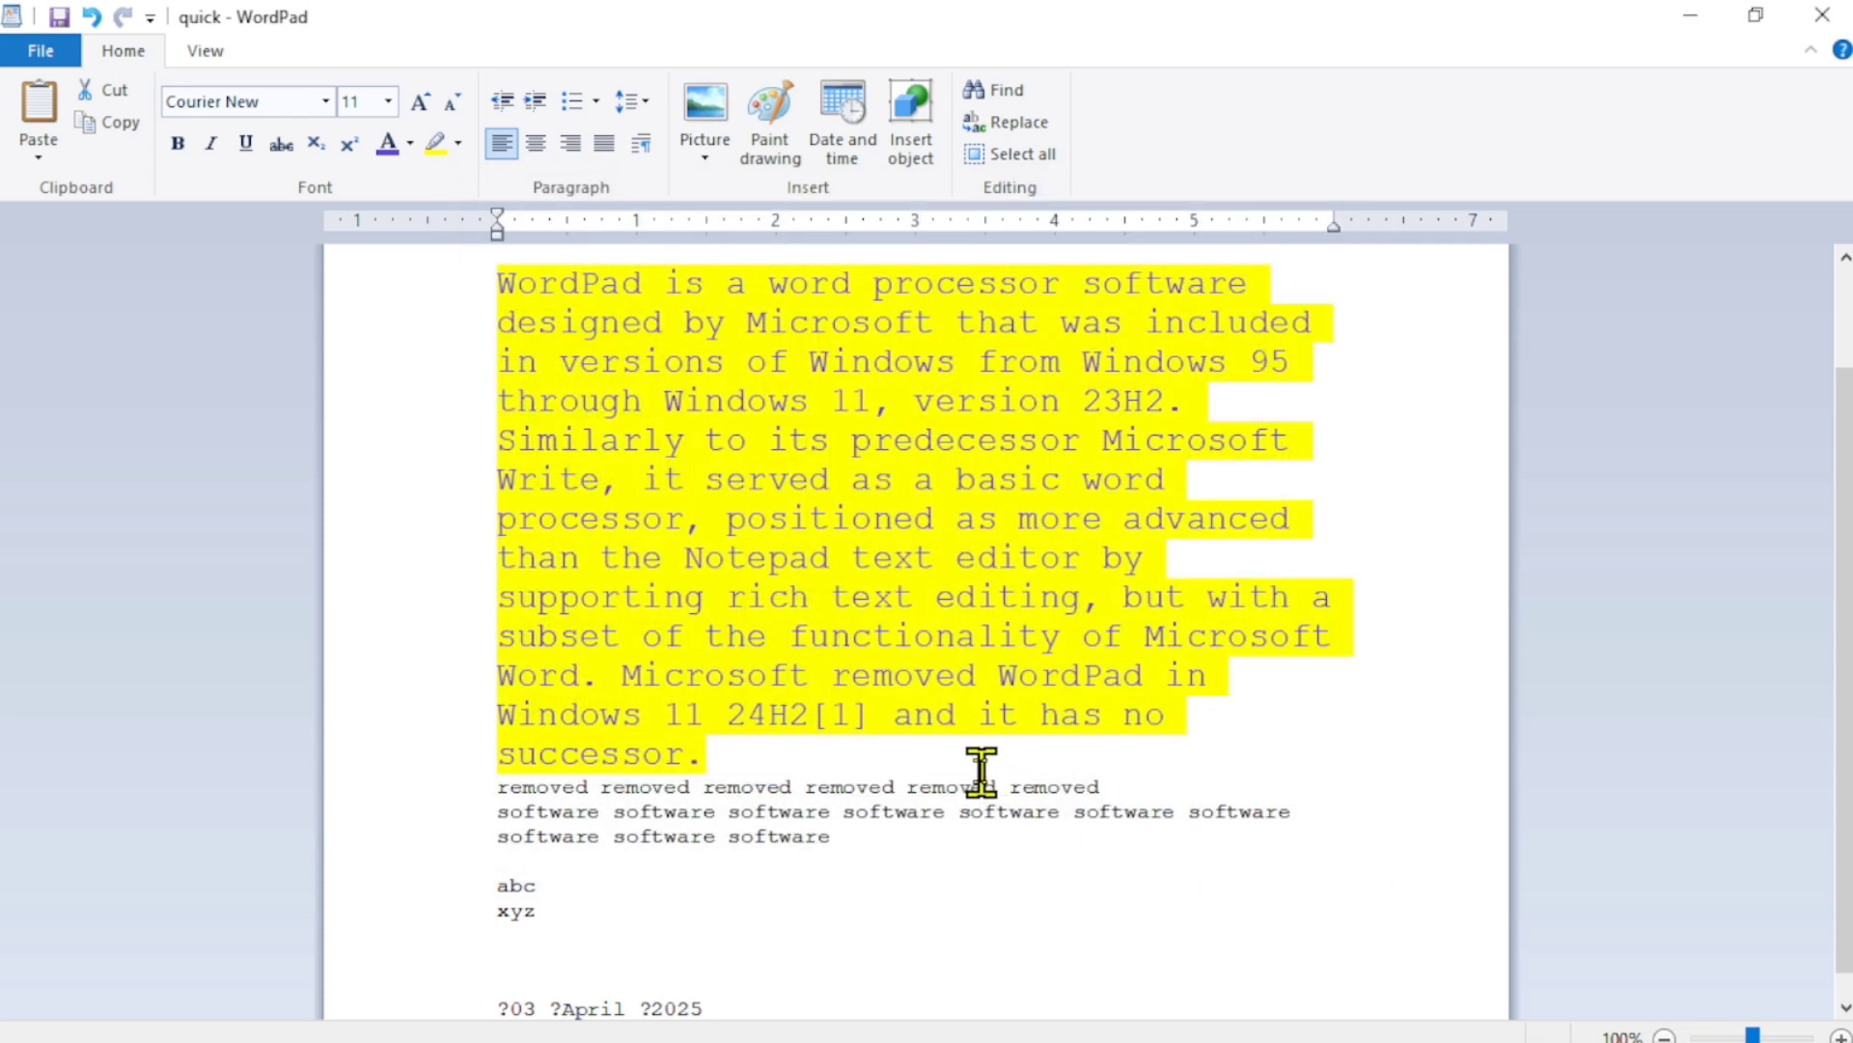
scroll(985, 773, up, 3)
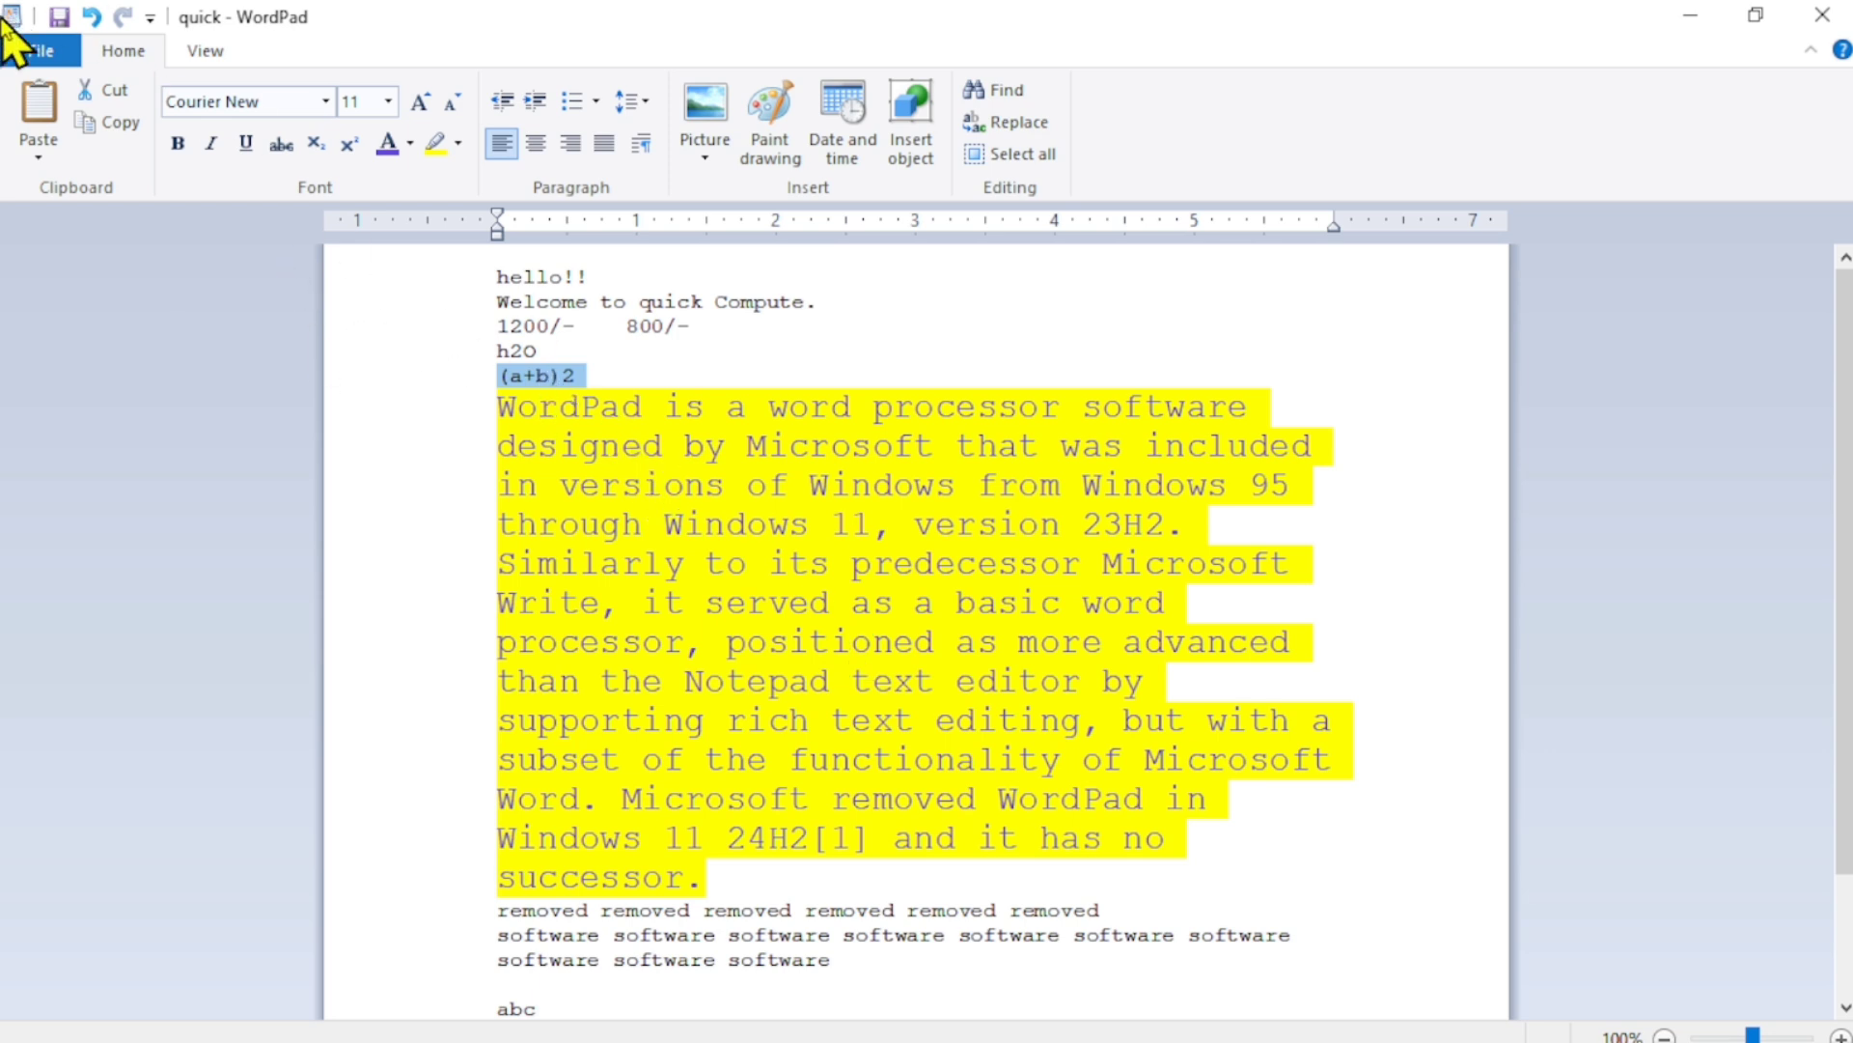
Start a new blank document and open the "quick" file from the Desktop in its place.
click(60, 52)
click(90, 114)
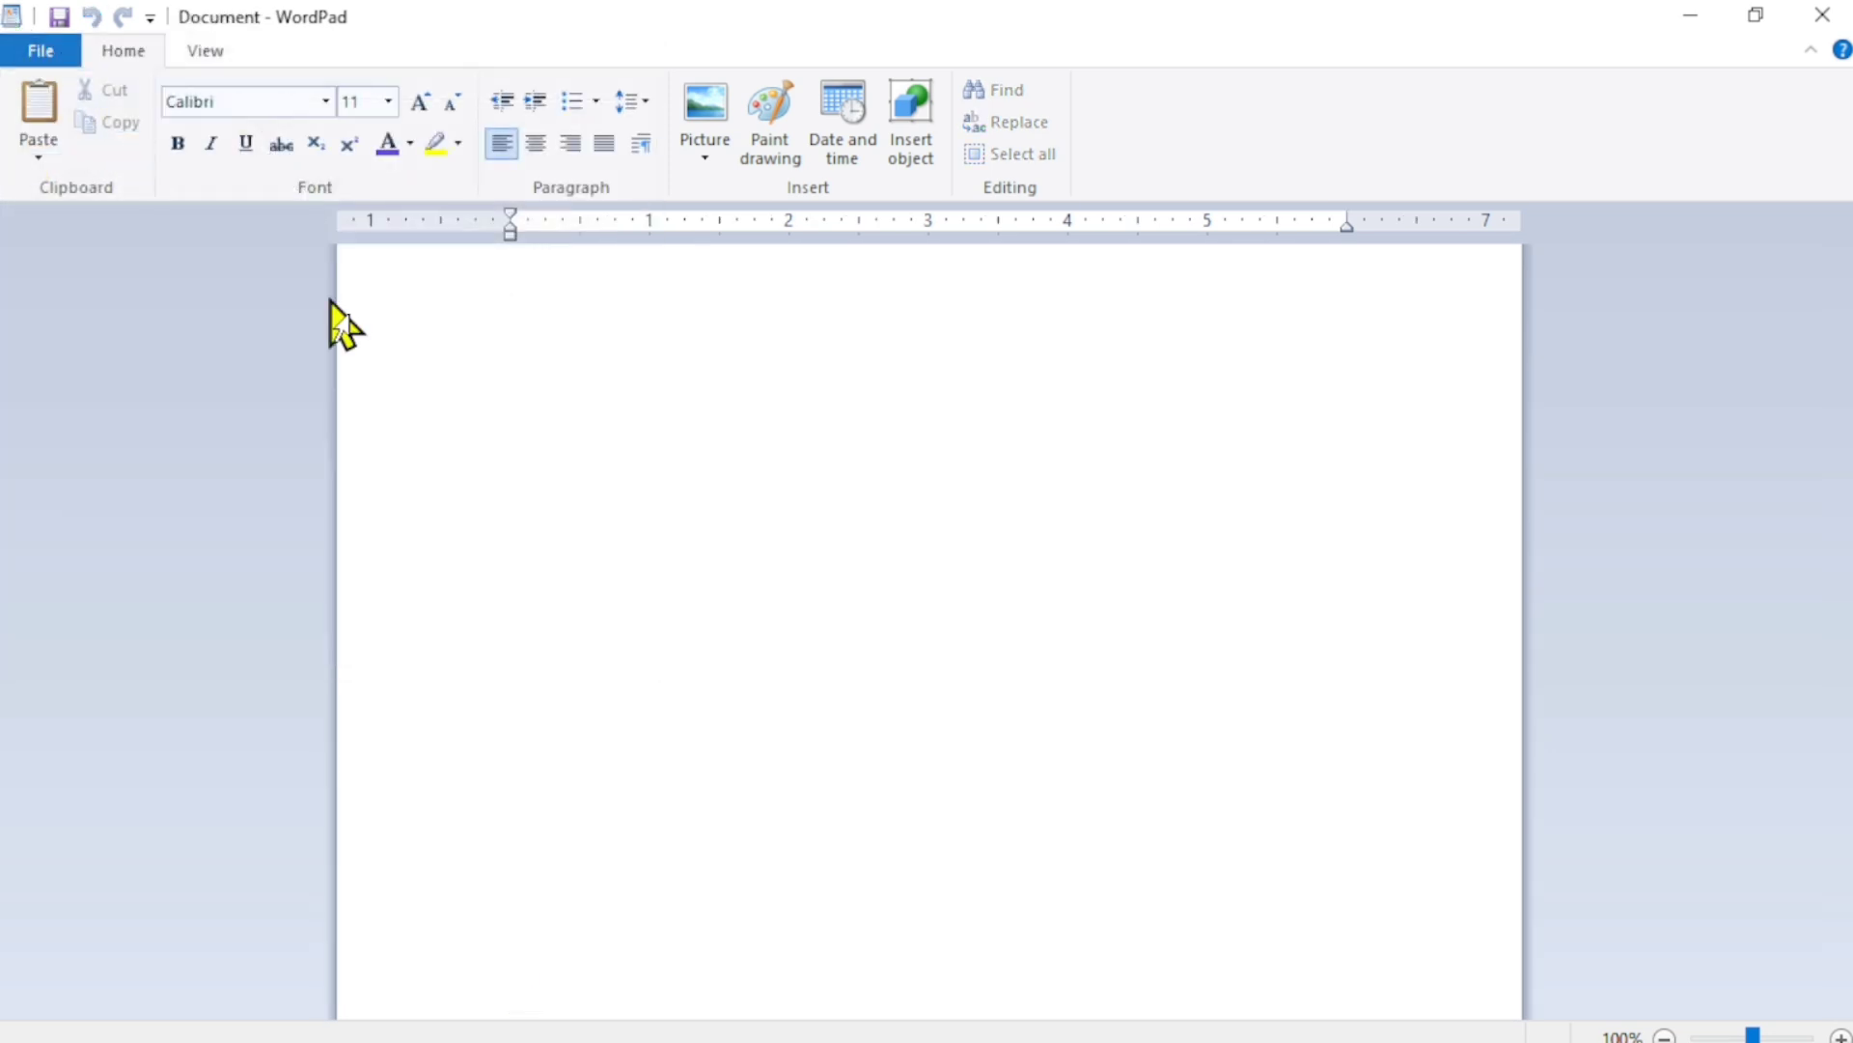
click(6, 56)
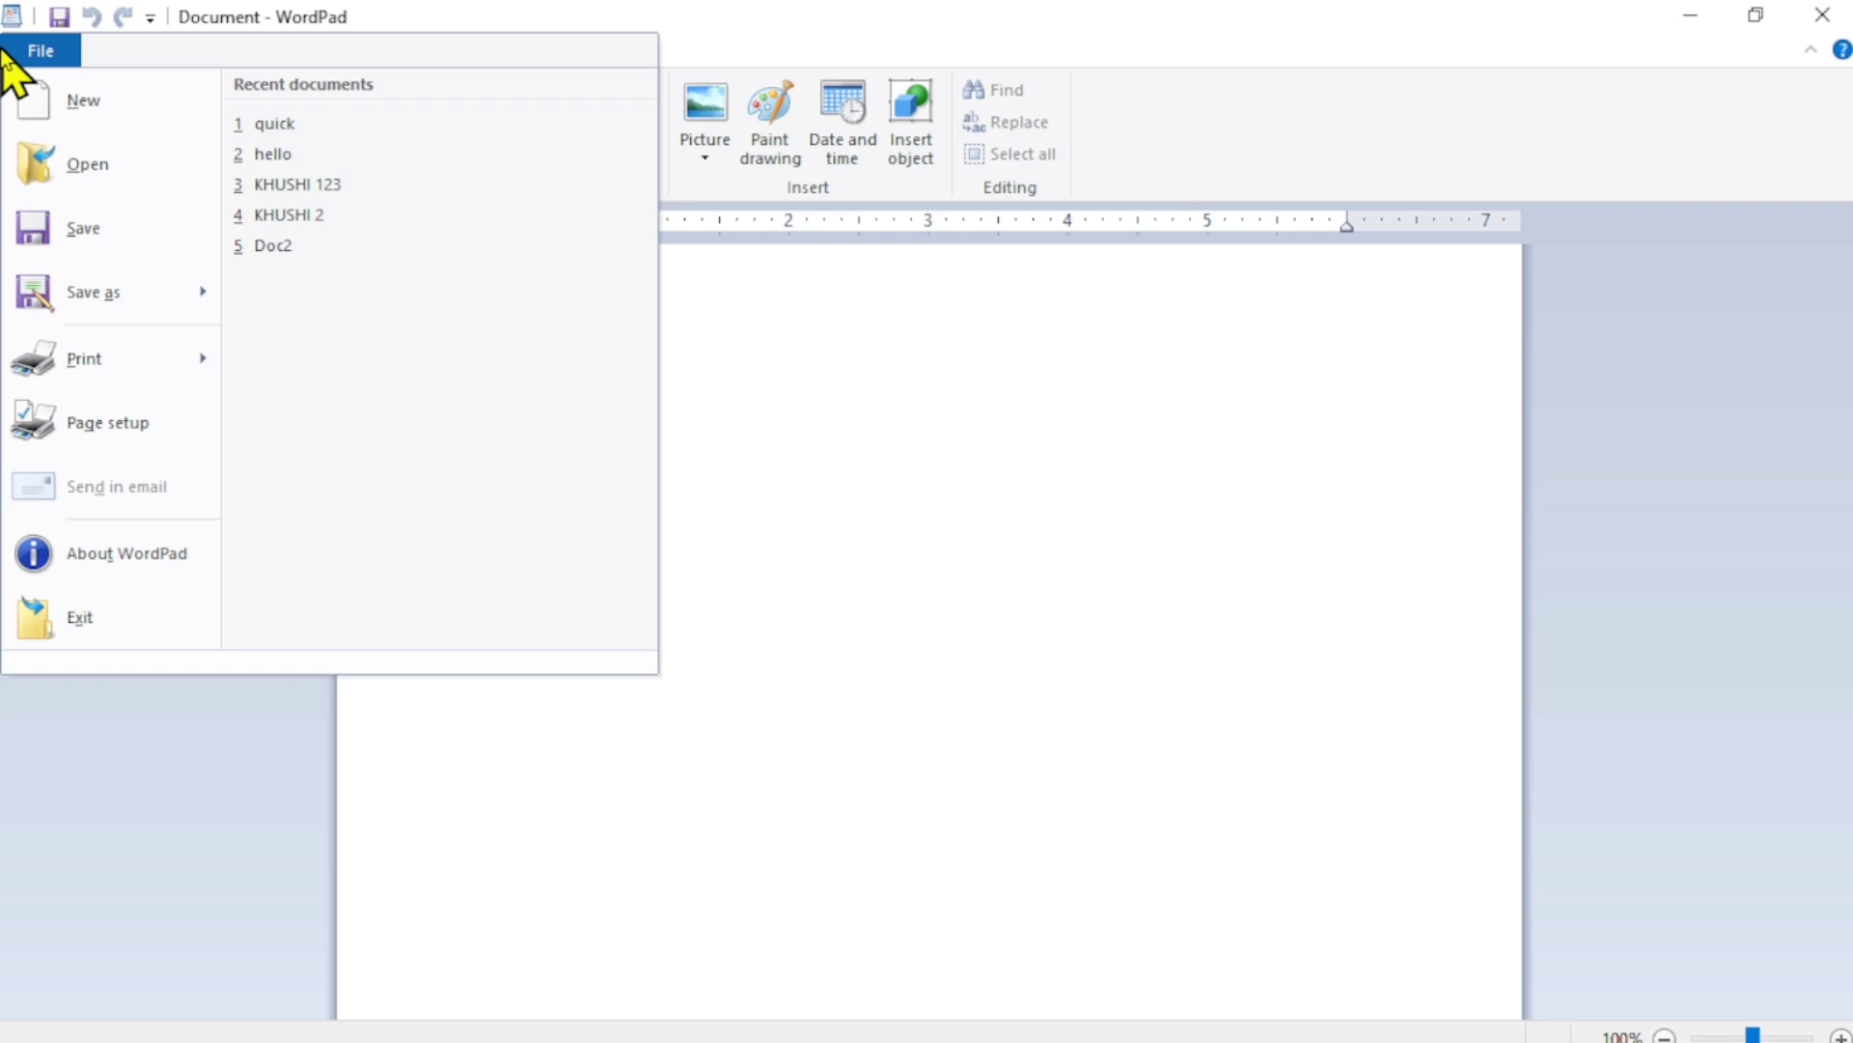
click(92, 169)
scroll(1048, 530, down, 5)
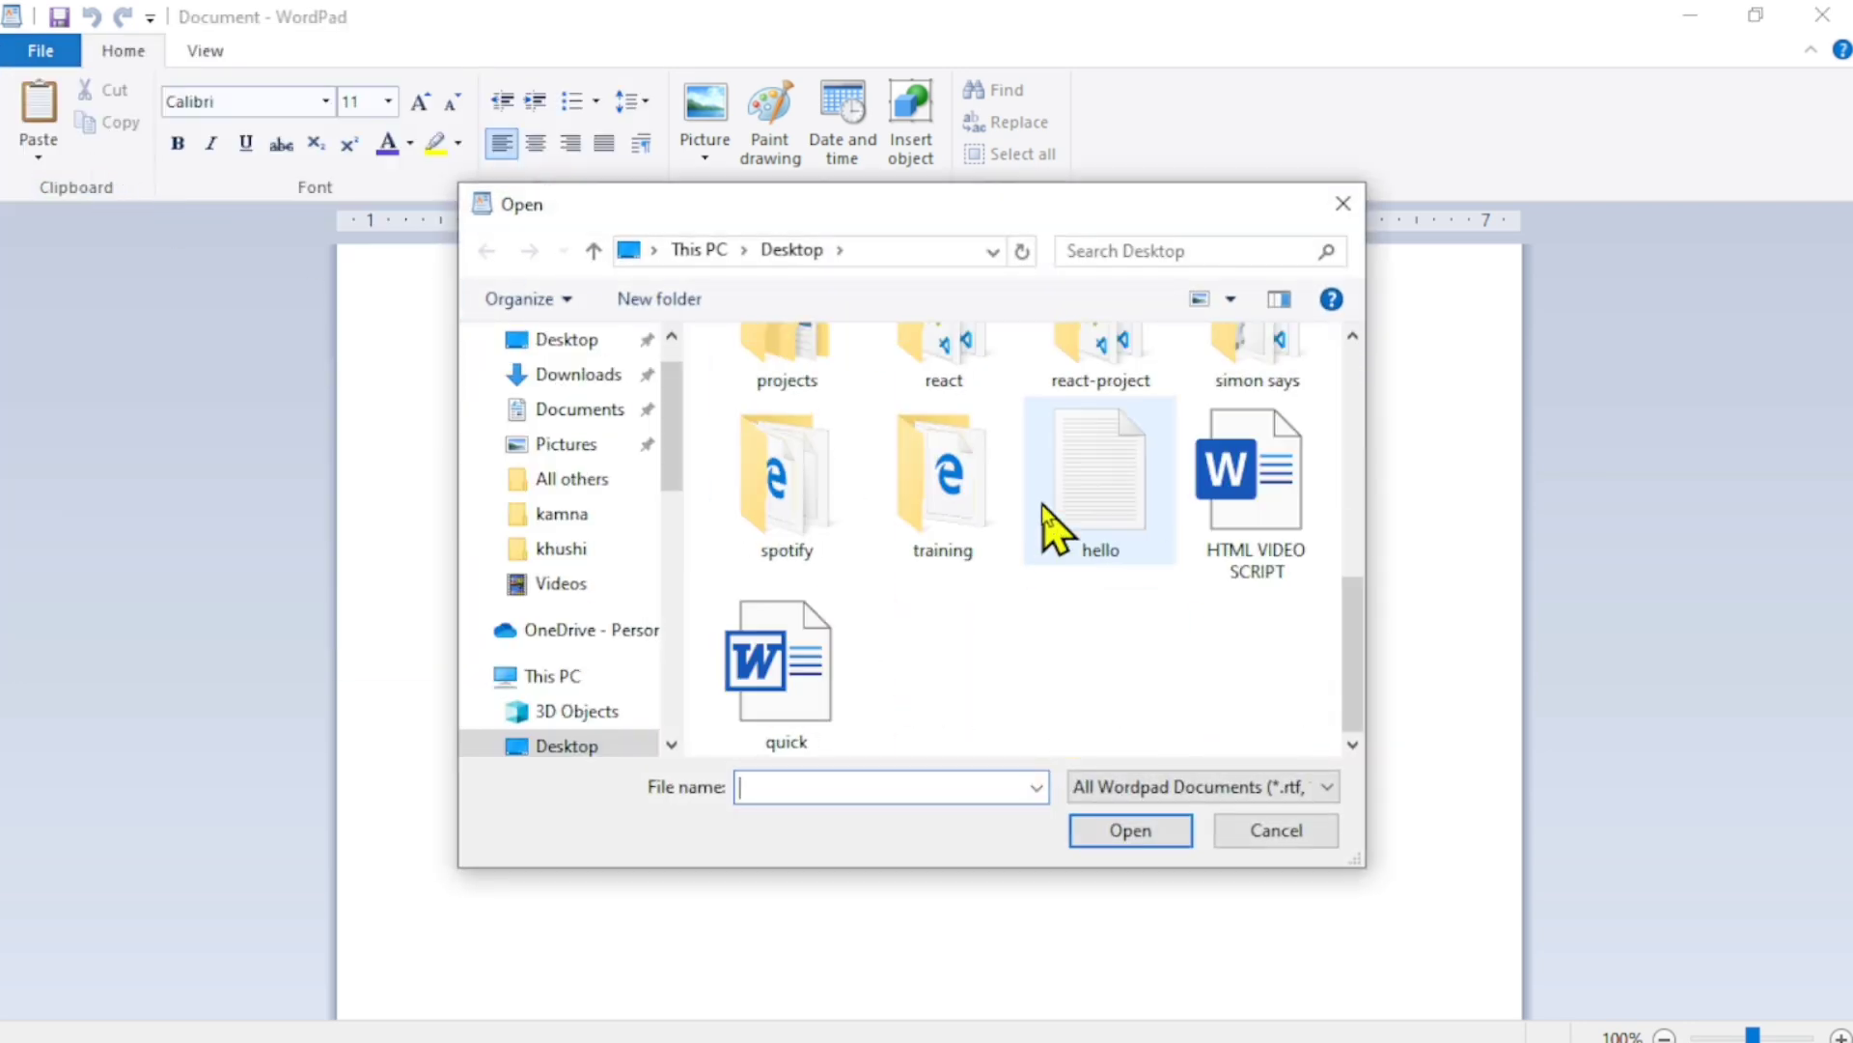
click(819, 697)
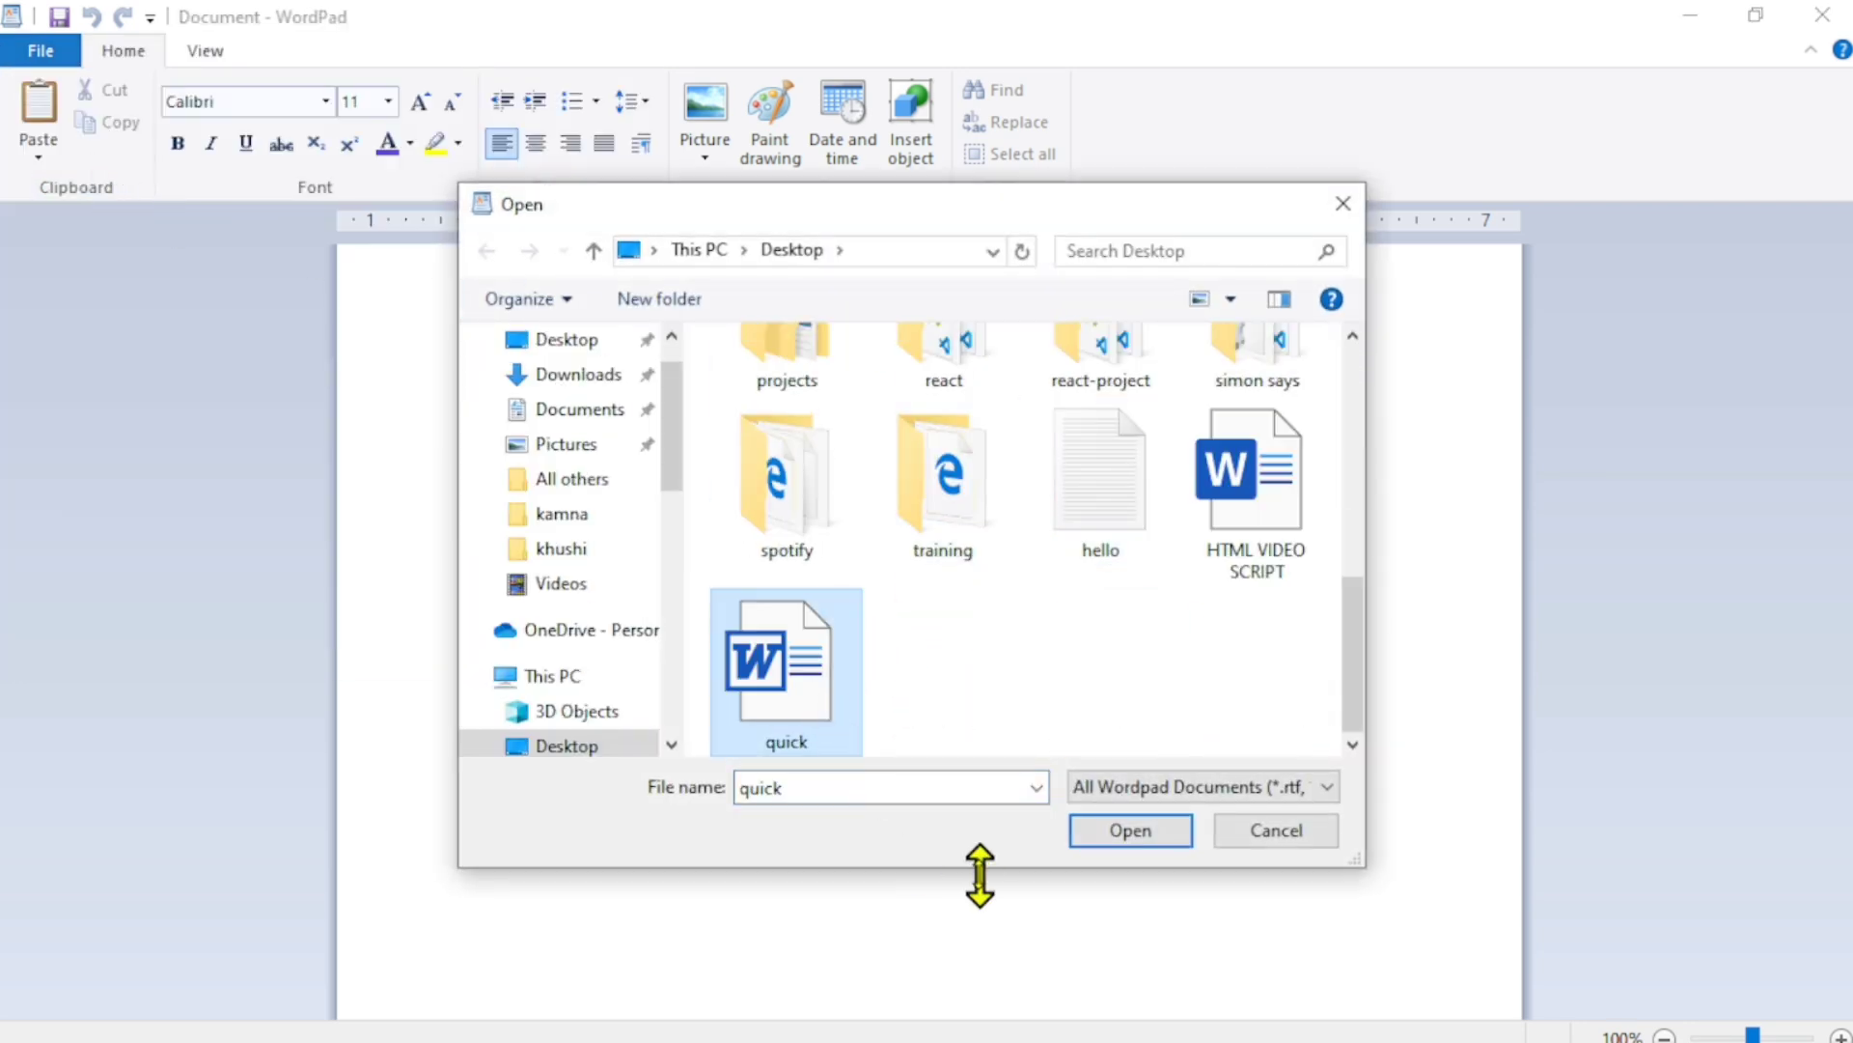
click(1132, 834)
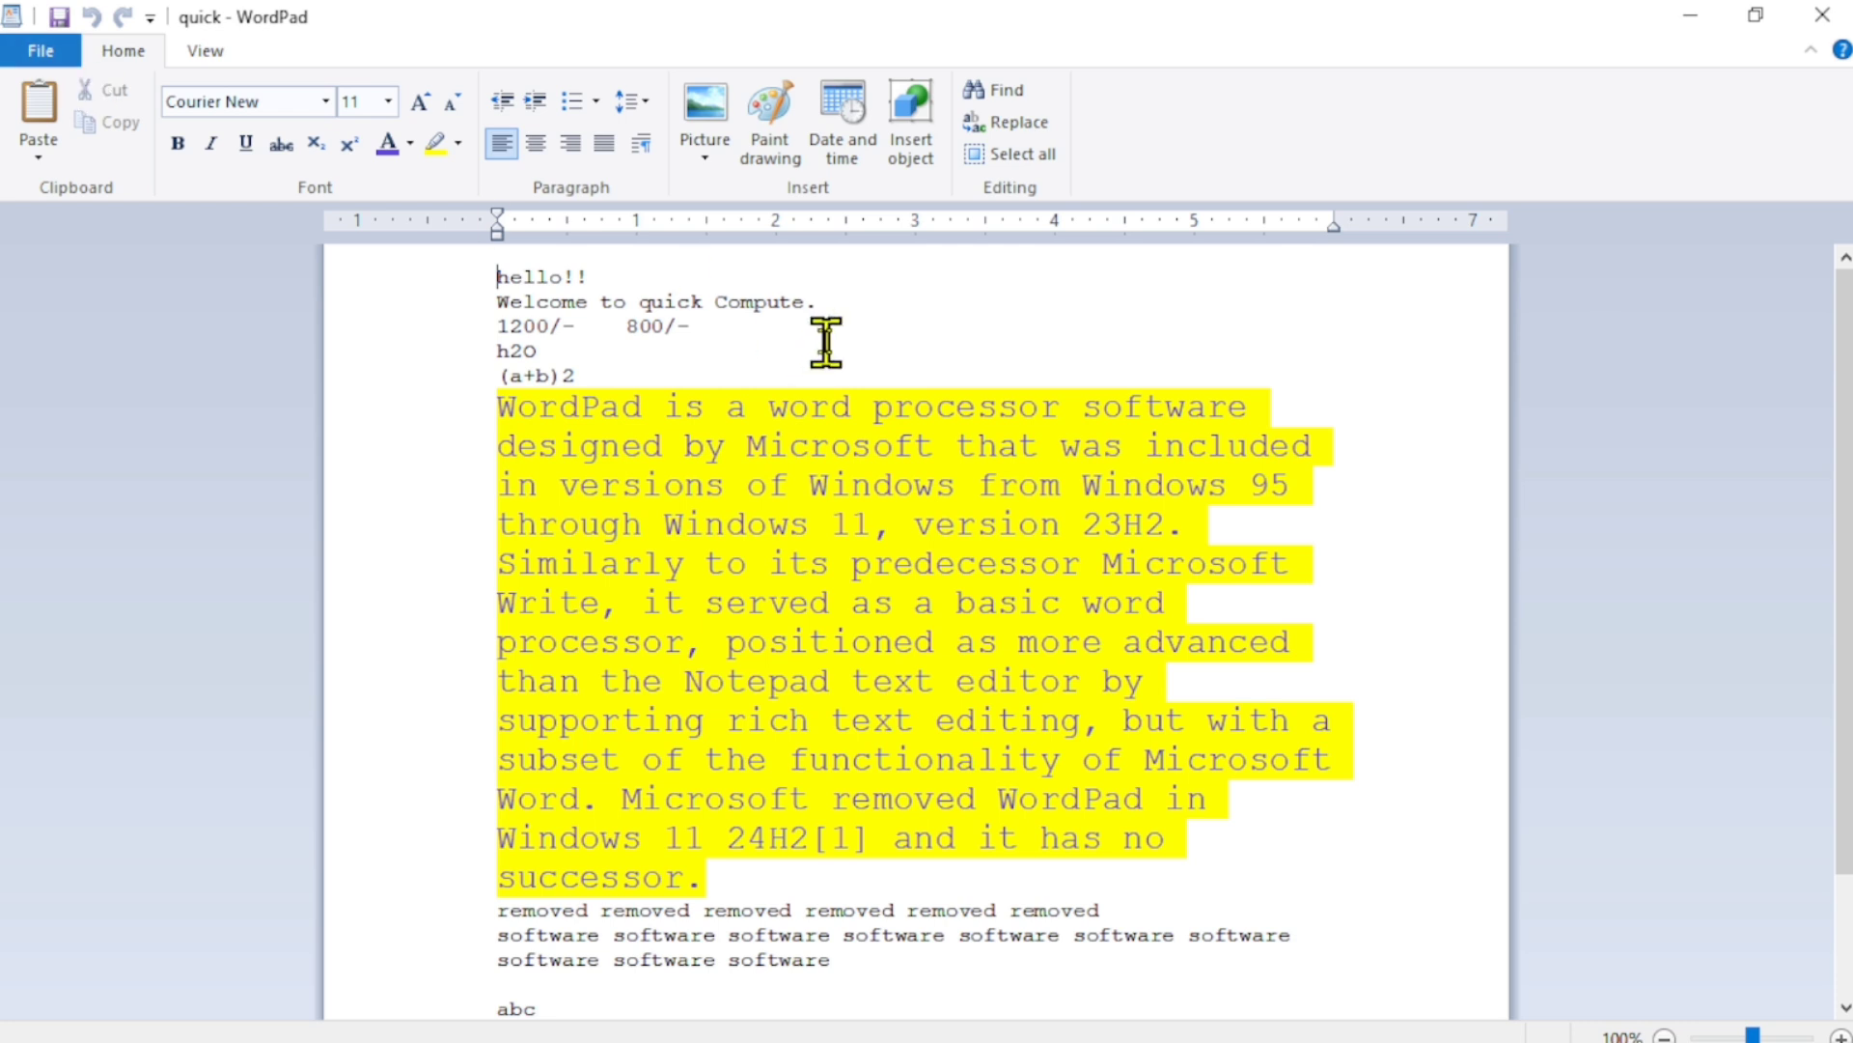
Open the page setup of the "quick" document and set the paper size to A4.
click(40, 50)
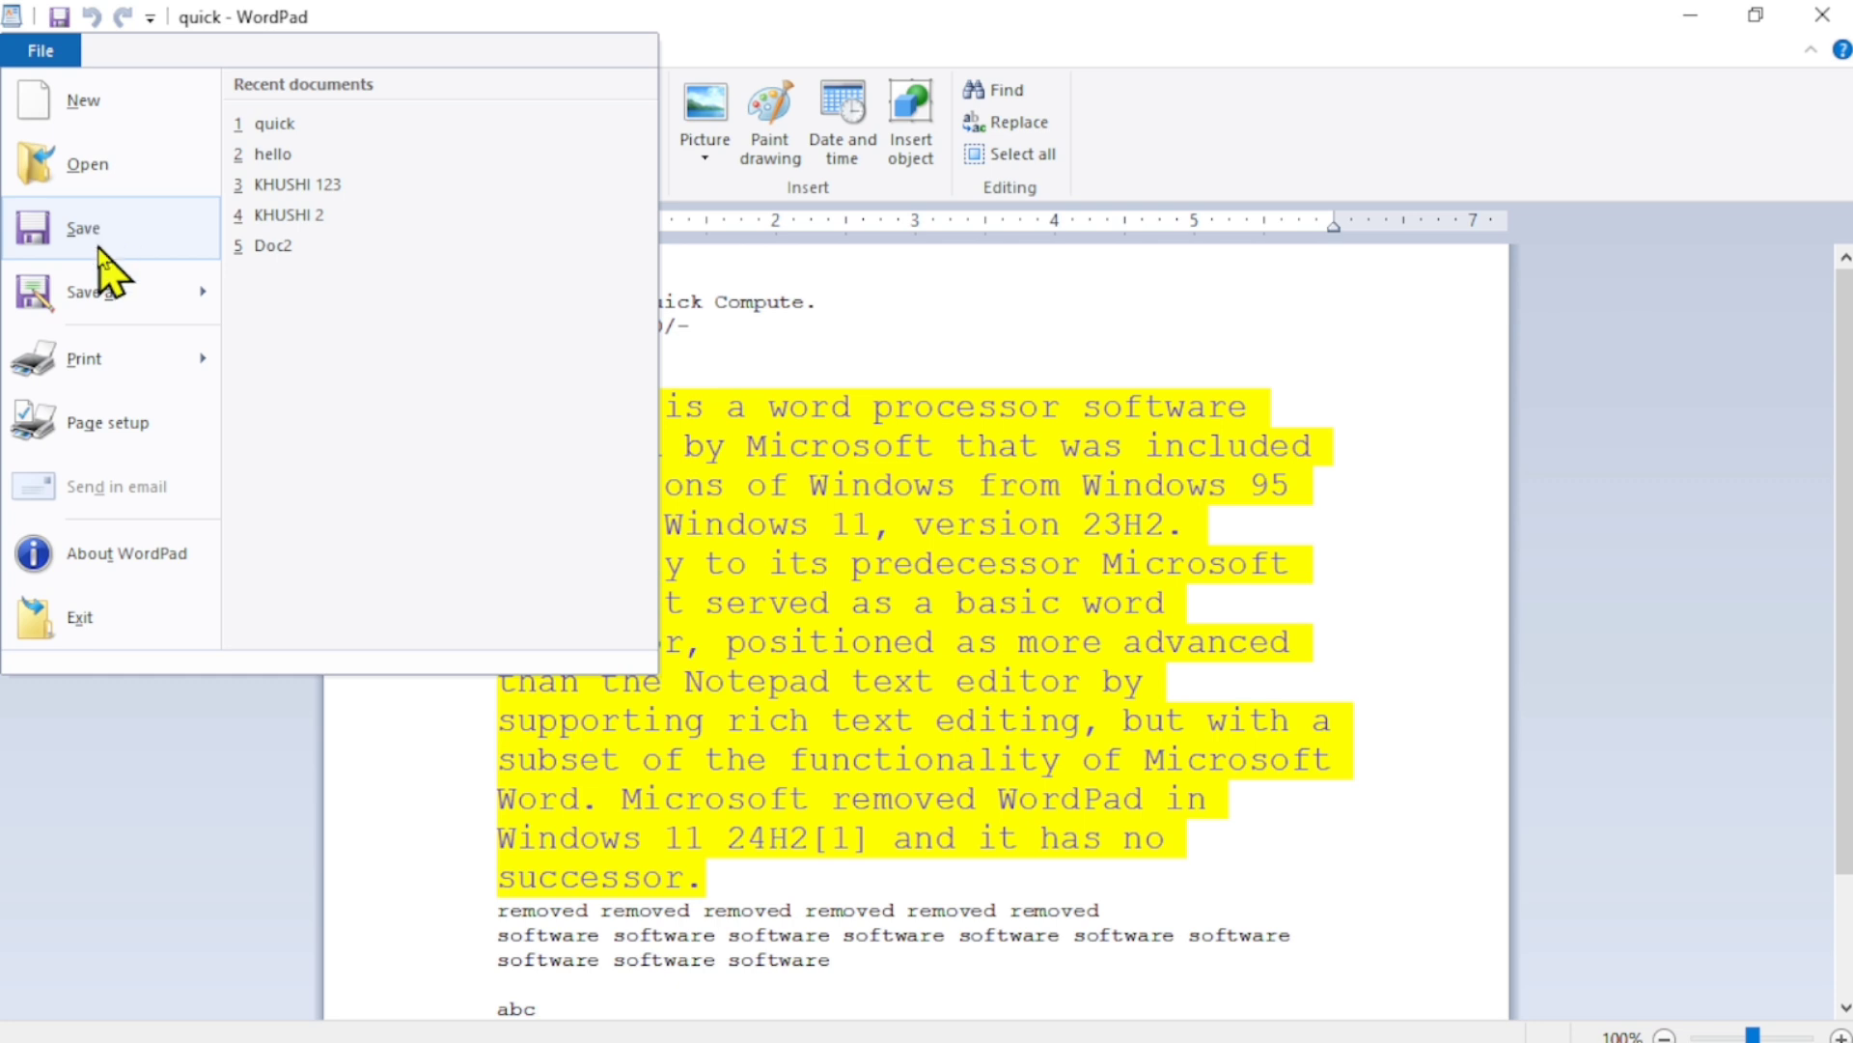
mouse_move(104, 310)
mouse_move(85, 353)
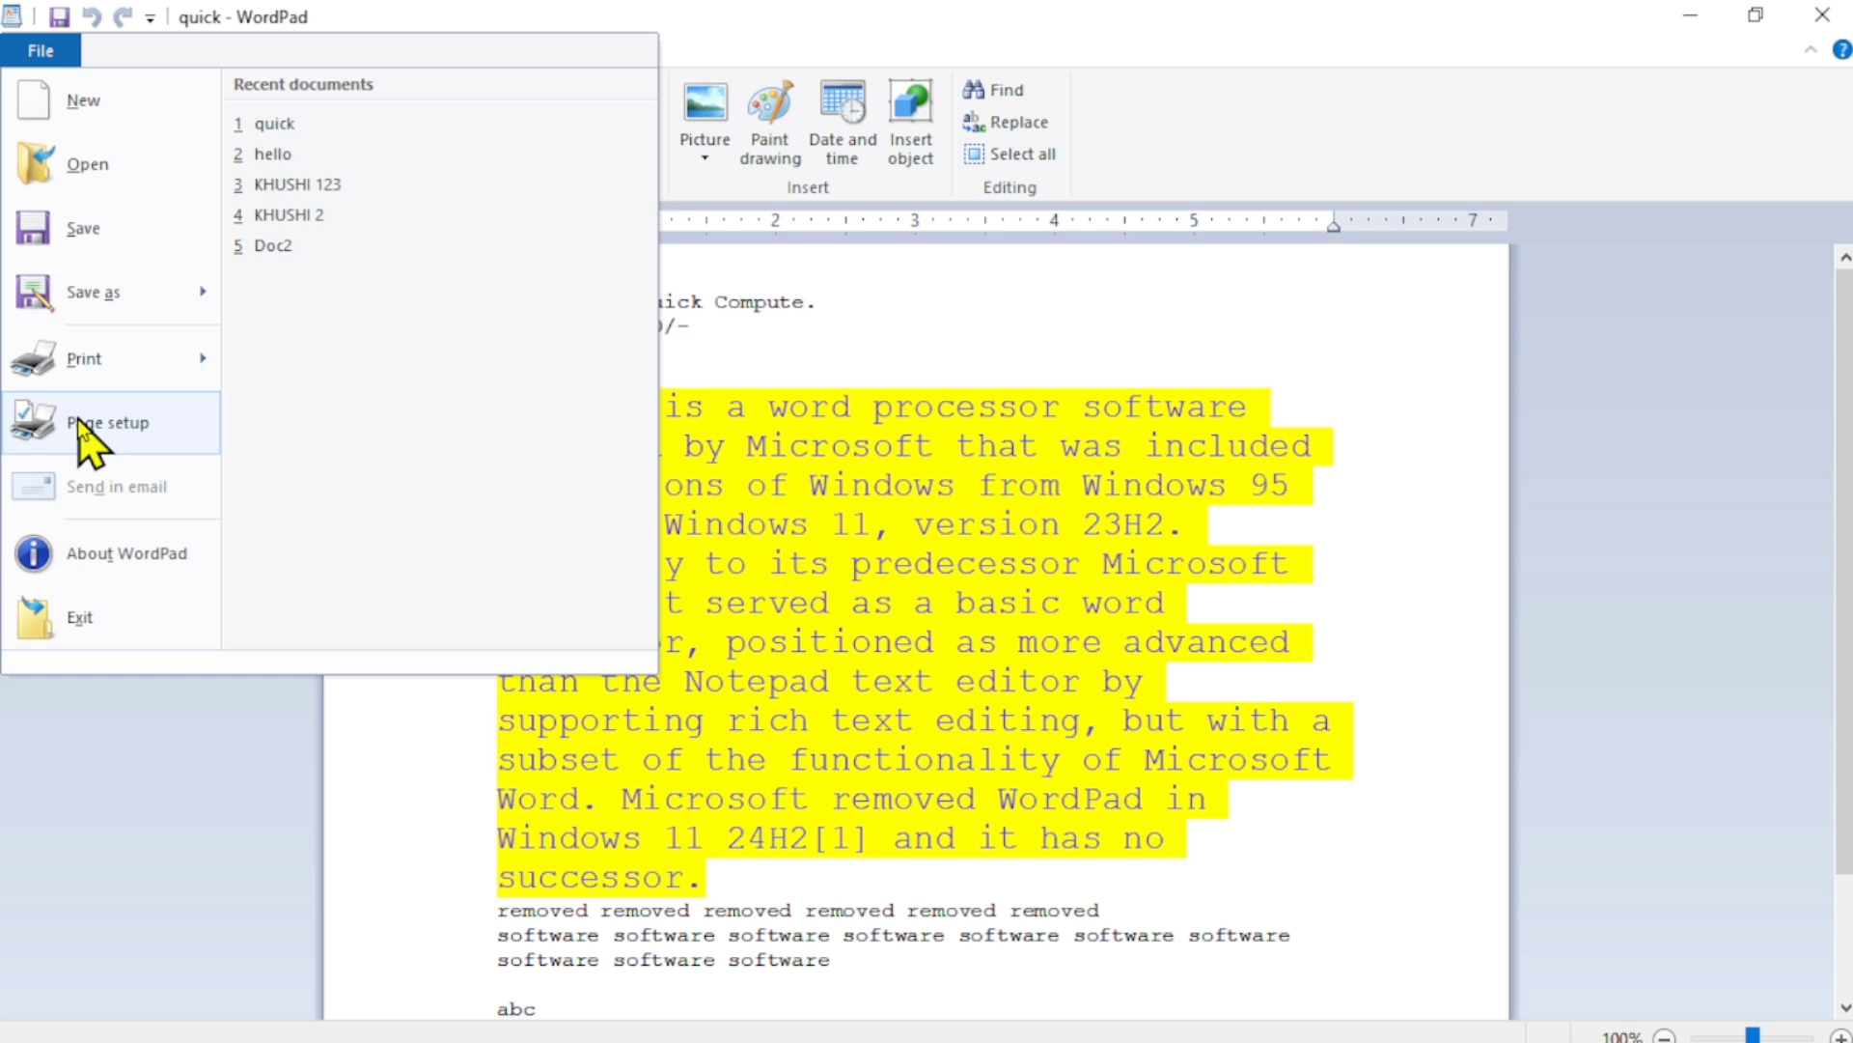
click(87, 424)
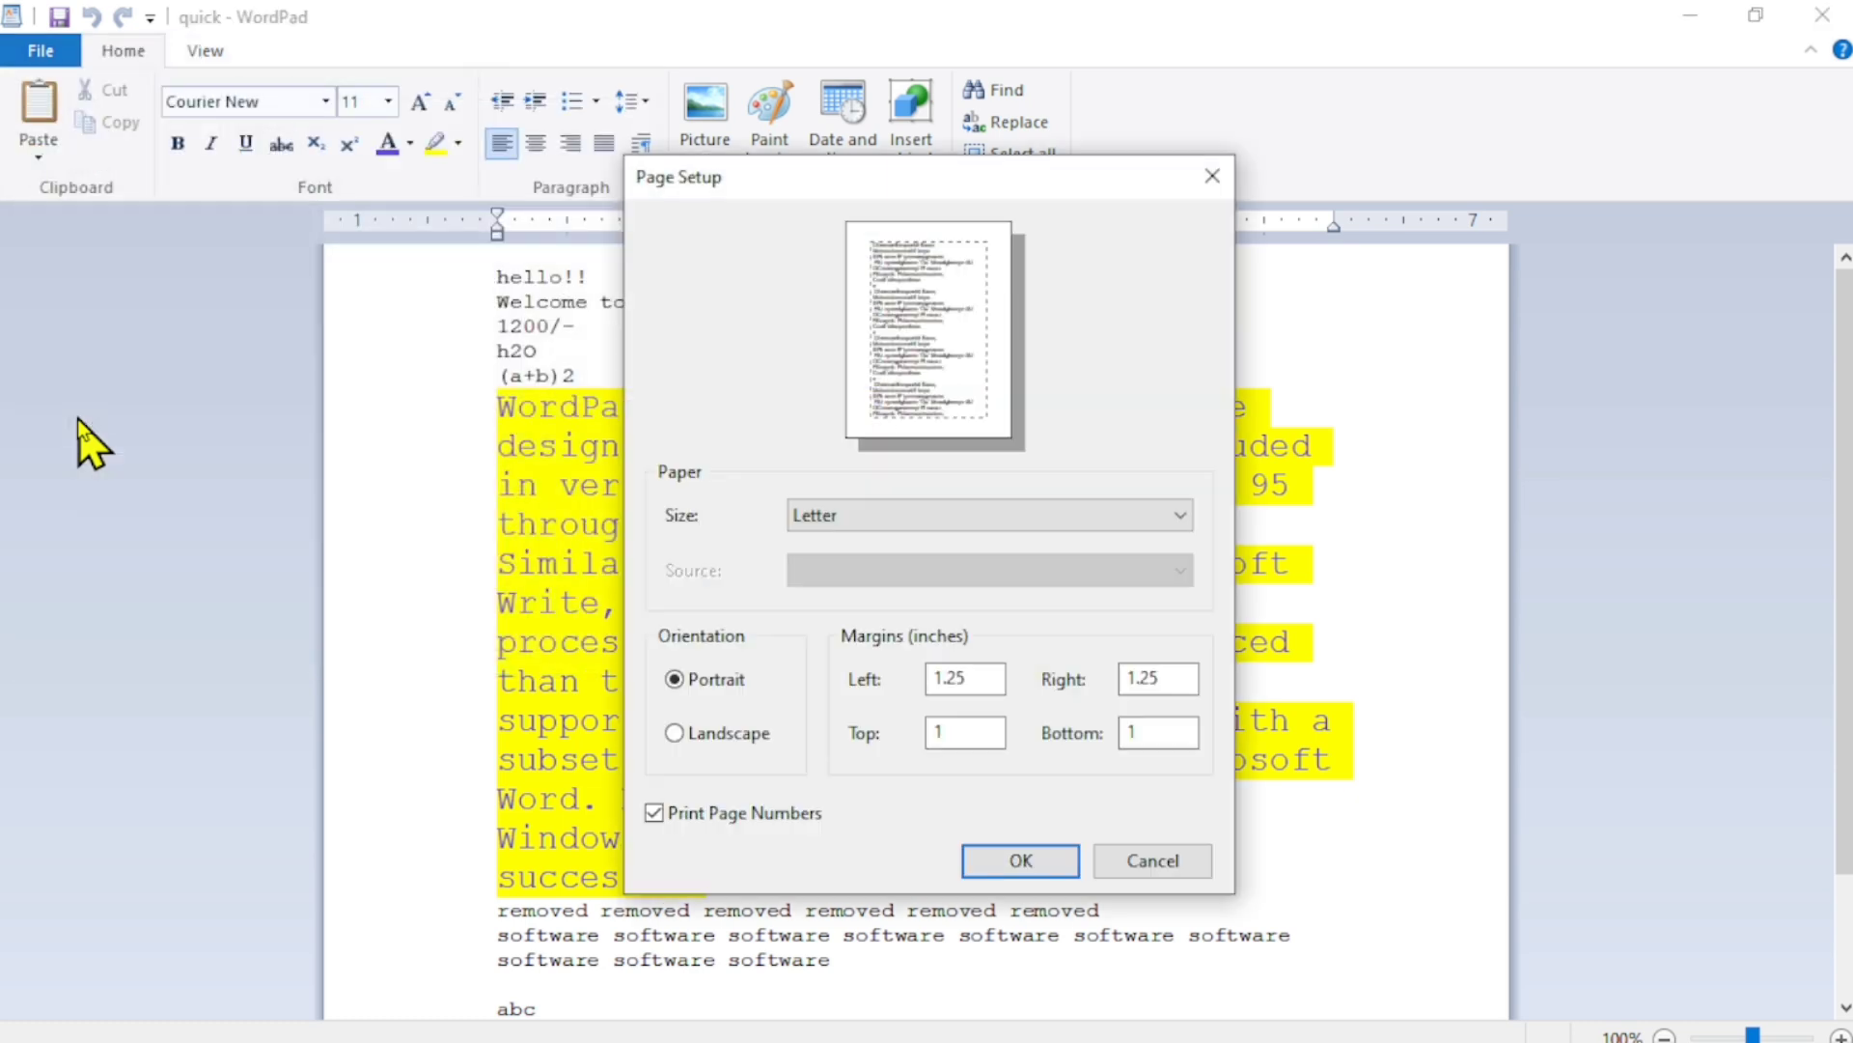
click(966, 511)
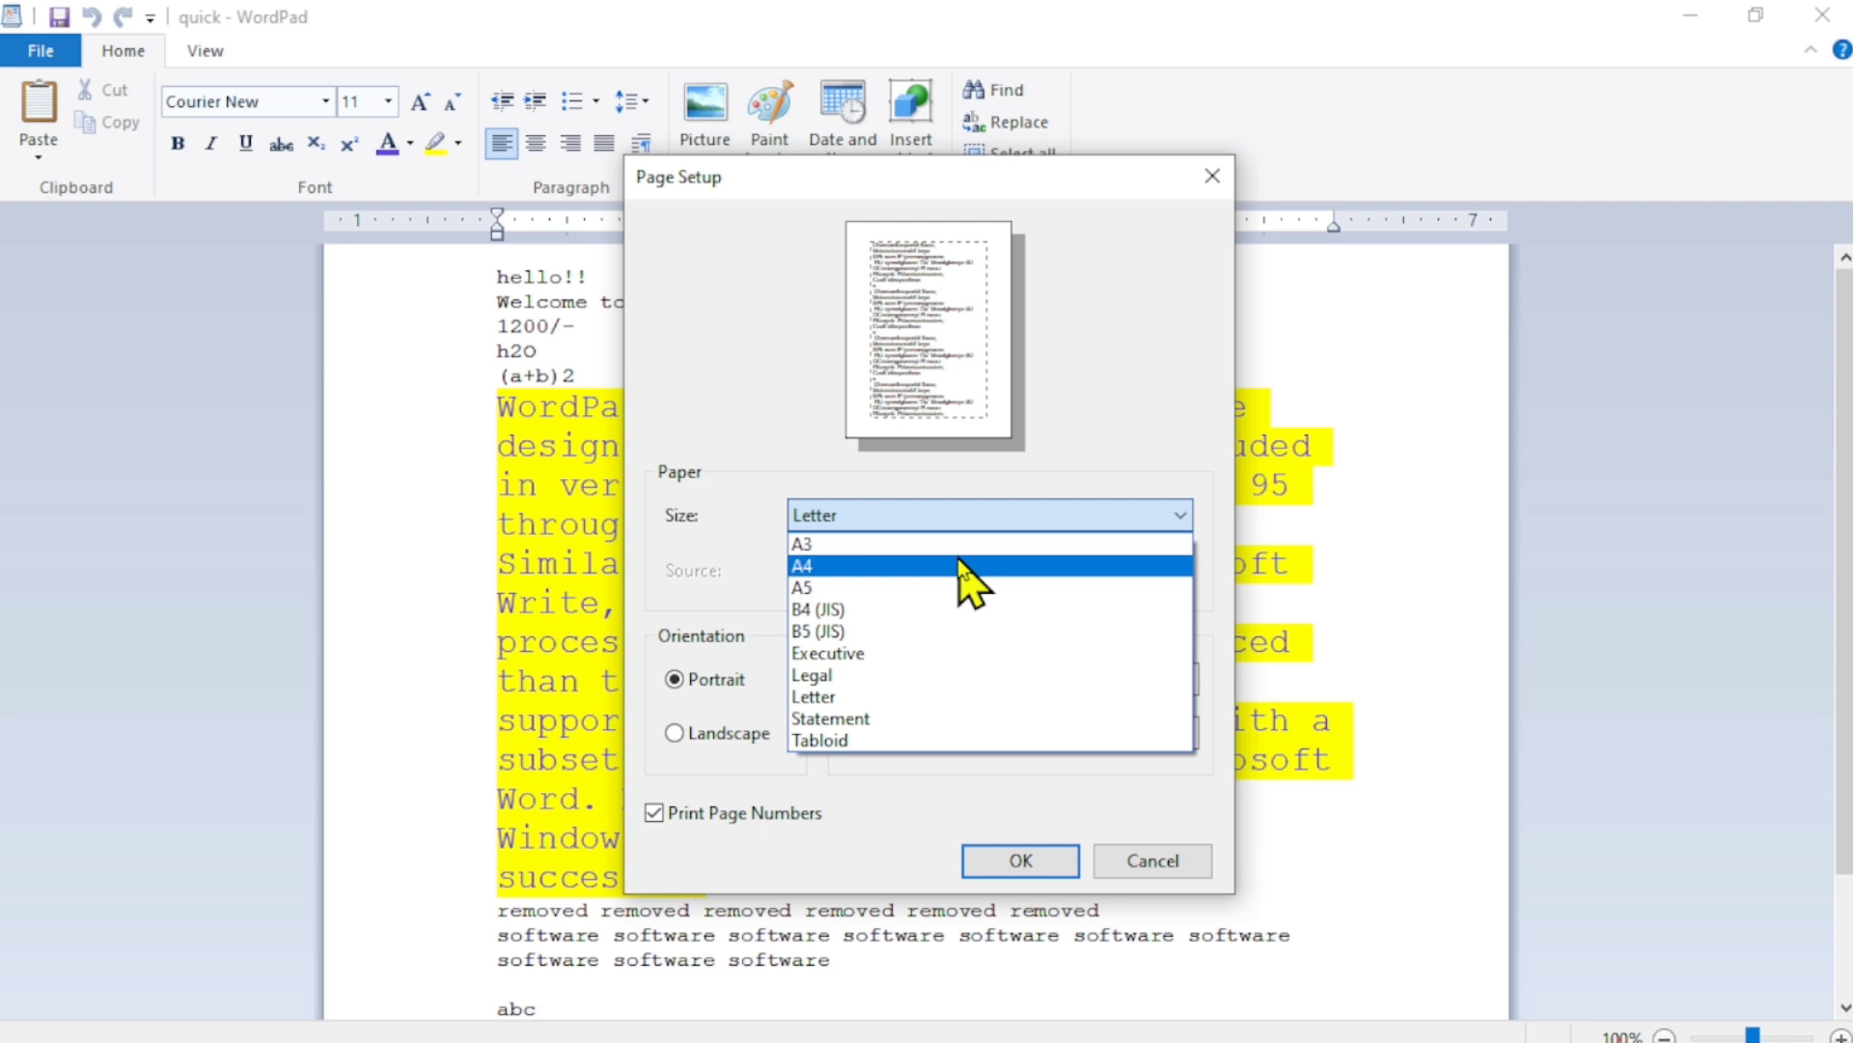
click(966, 567)
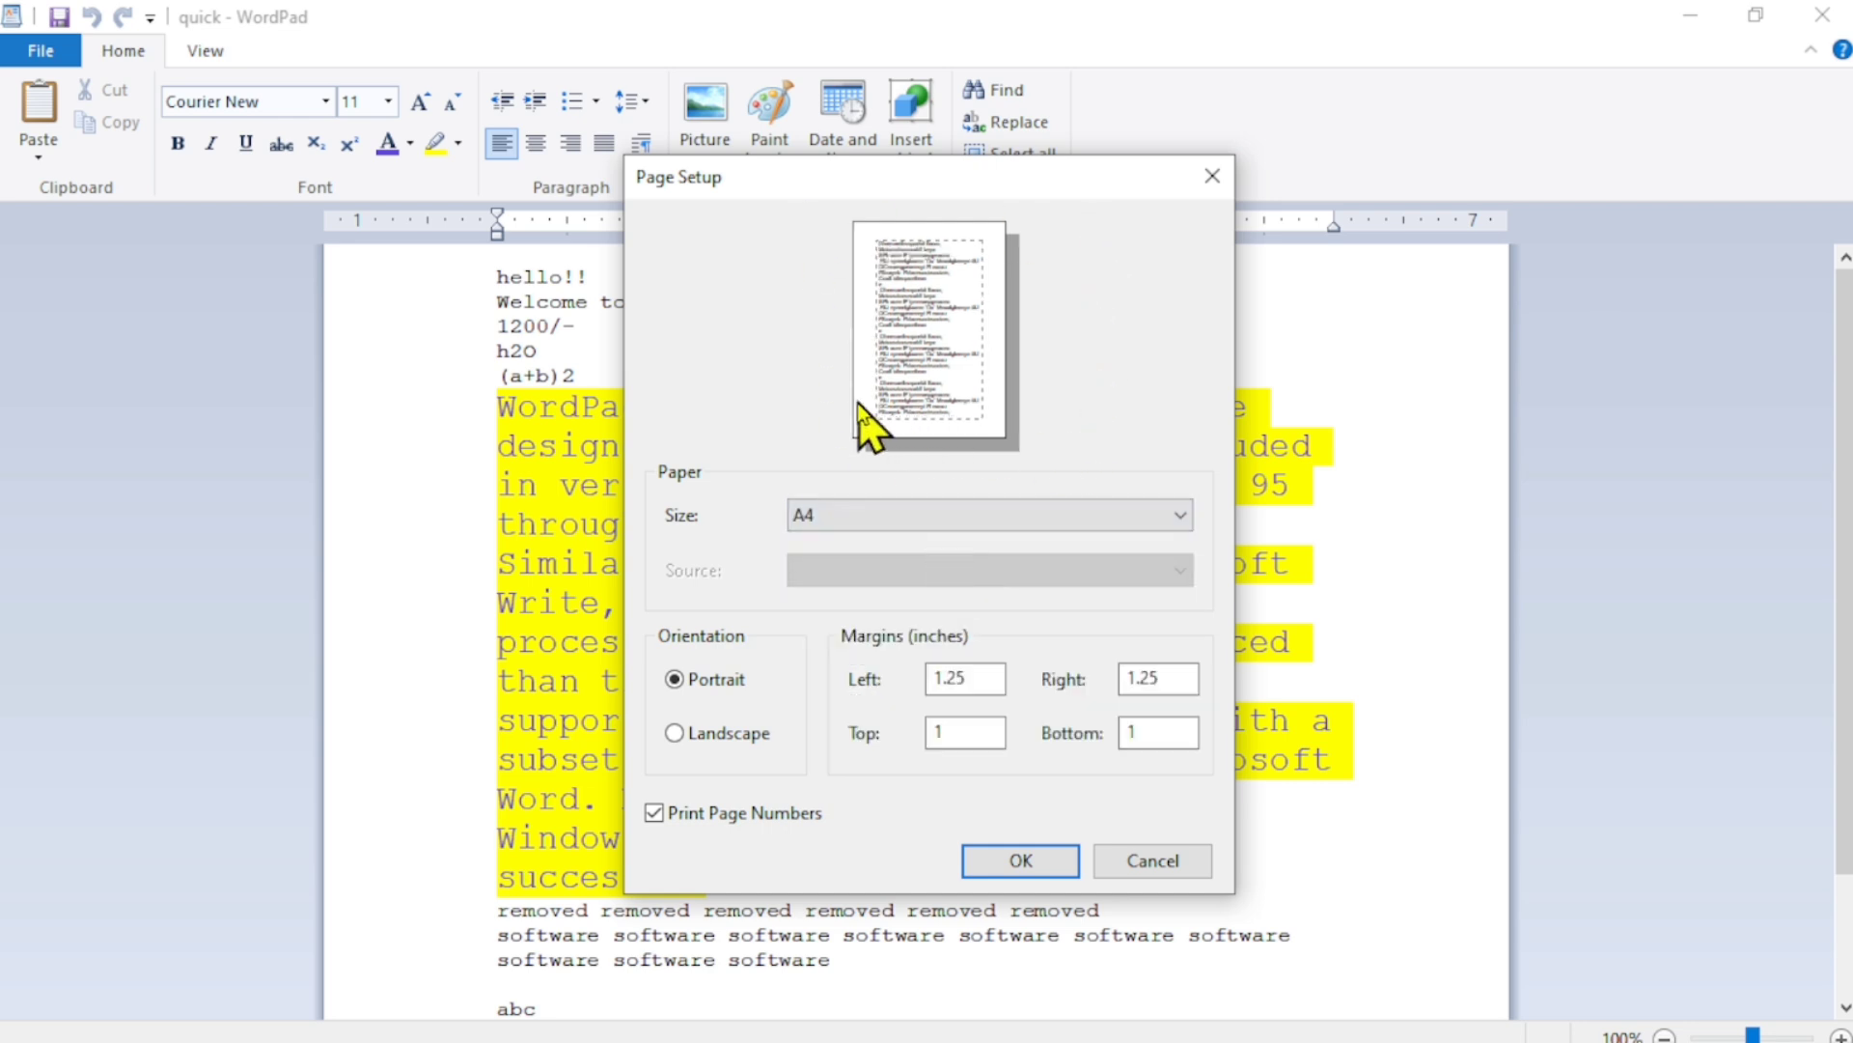
click(982, 507)
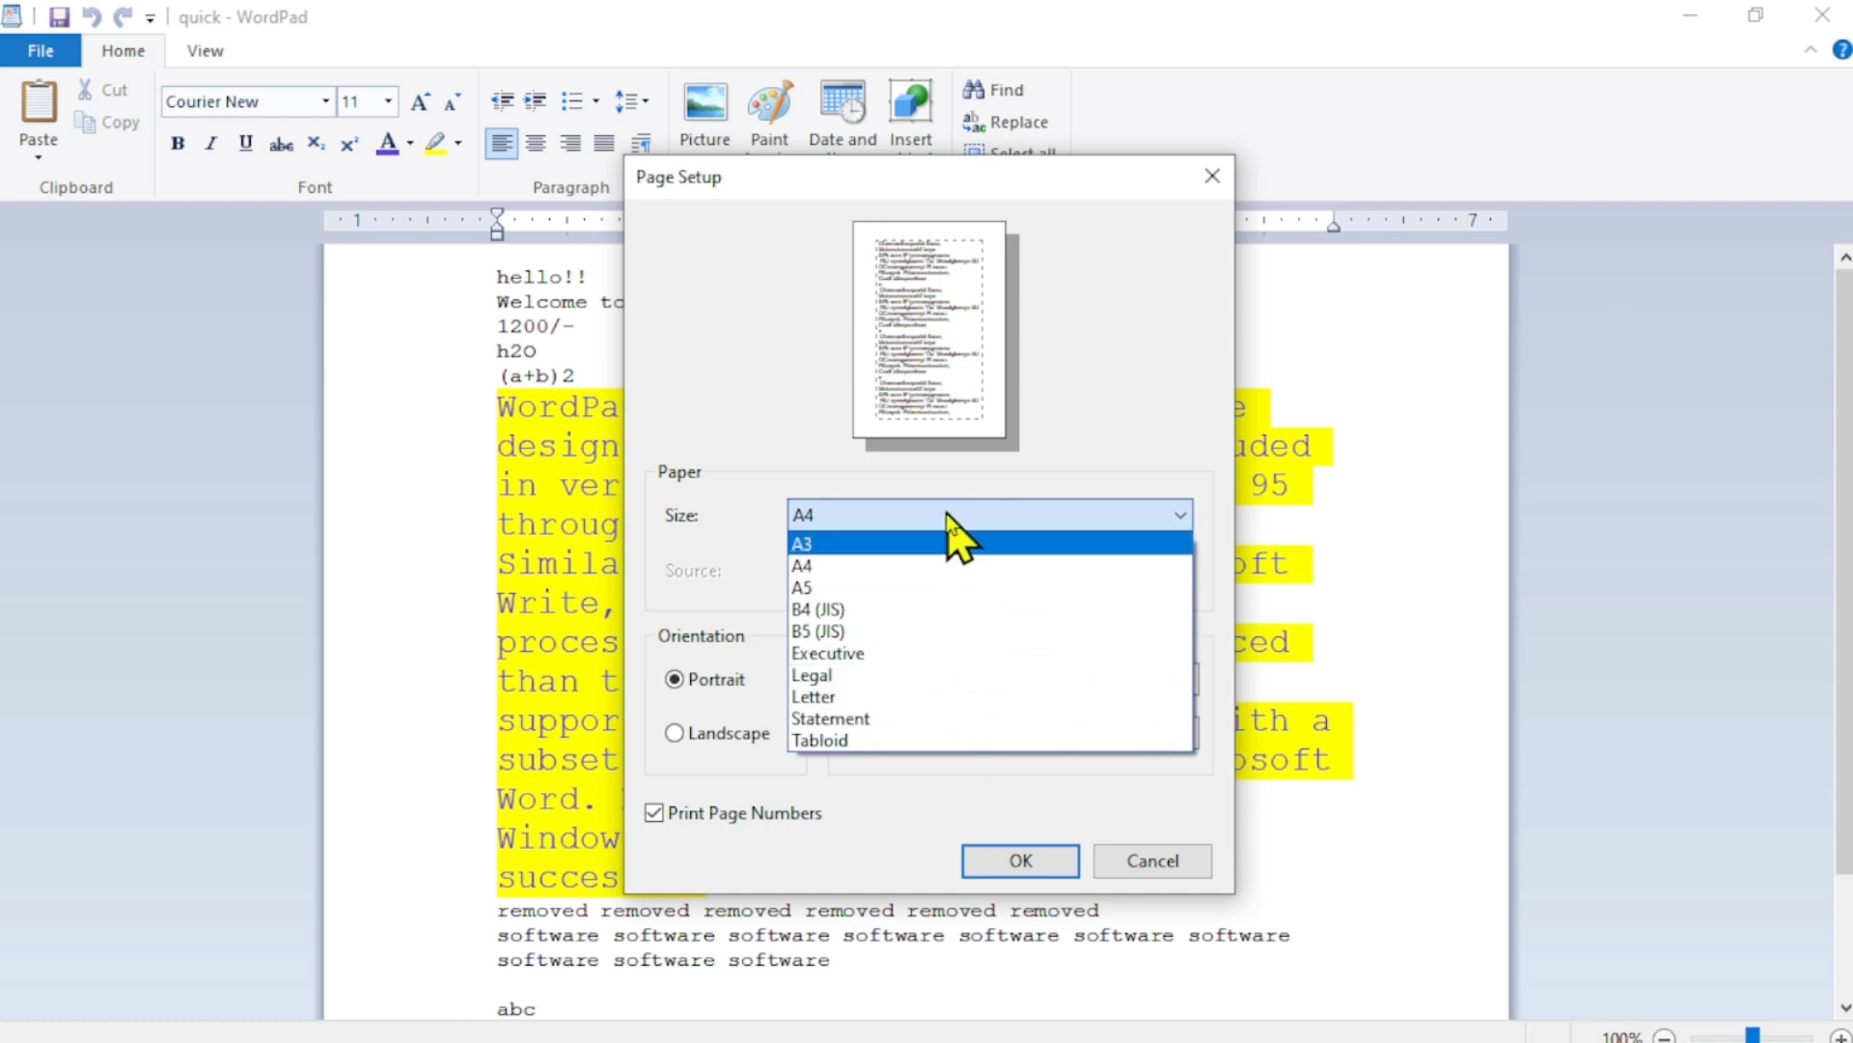
click(847, 396)
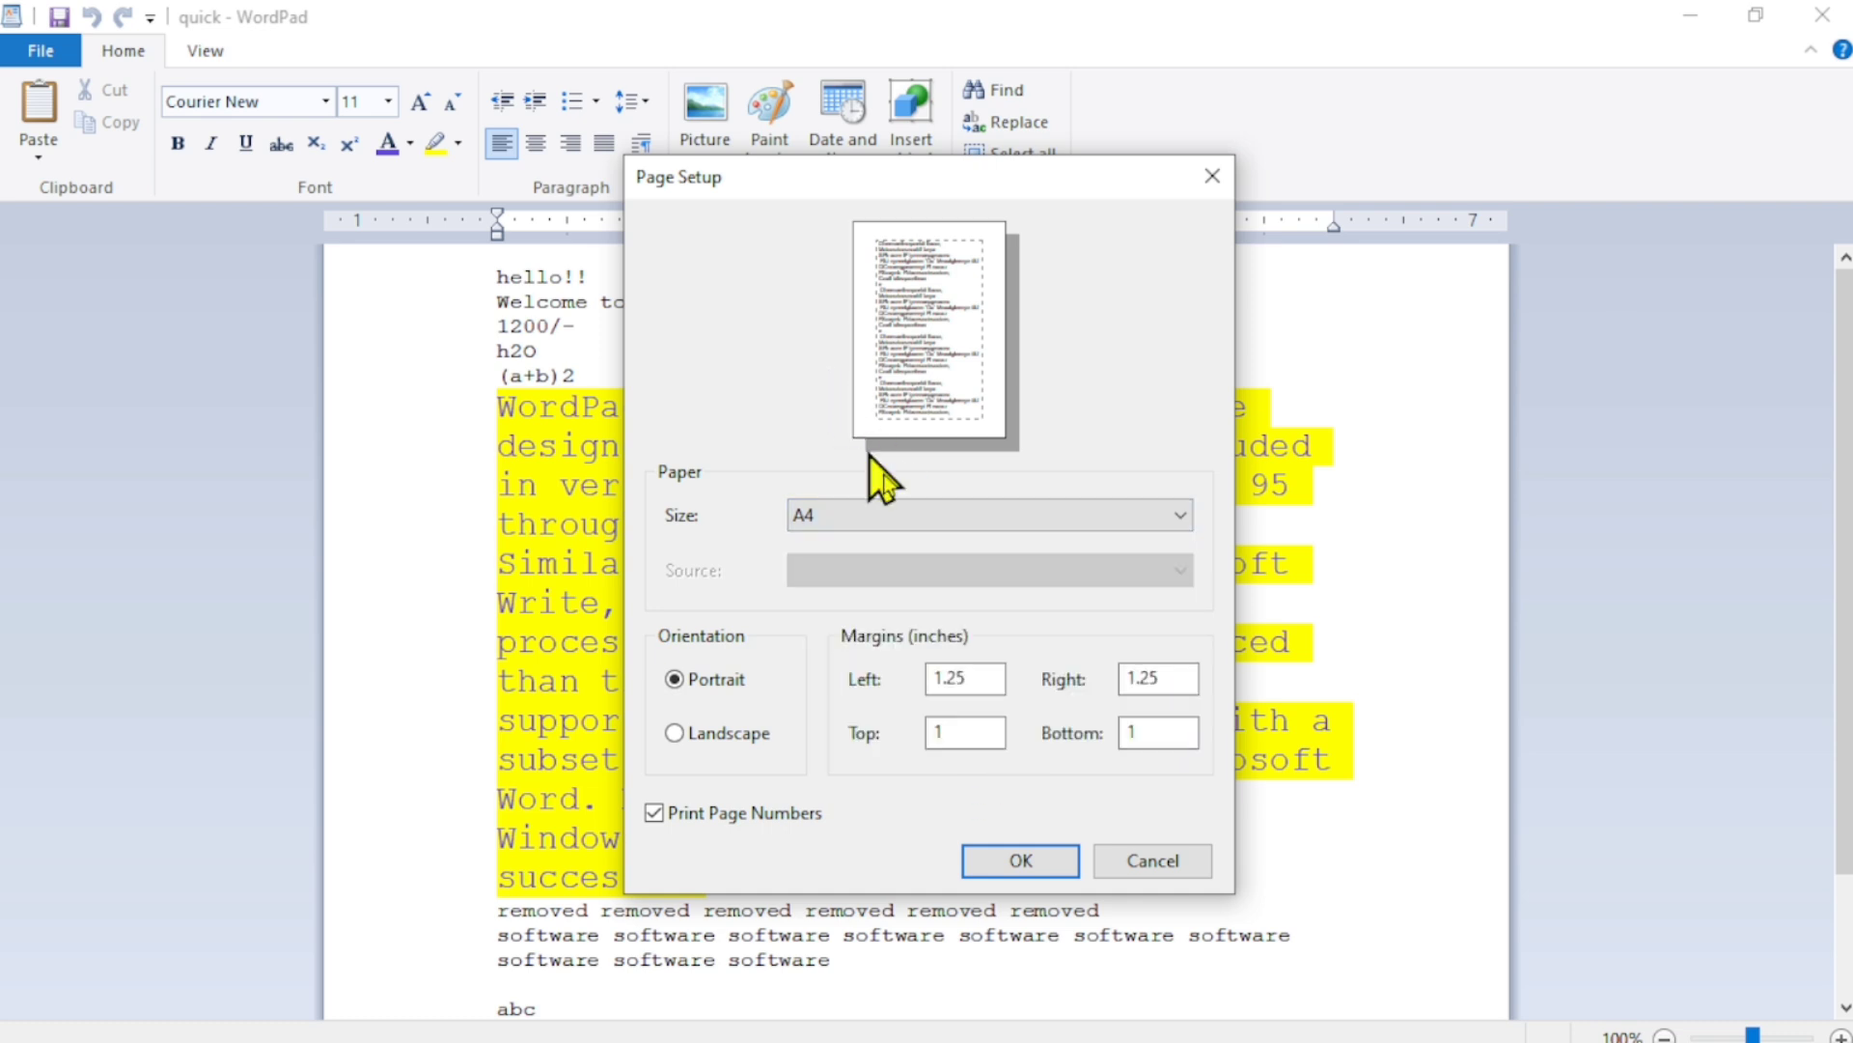
click(953, 526)
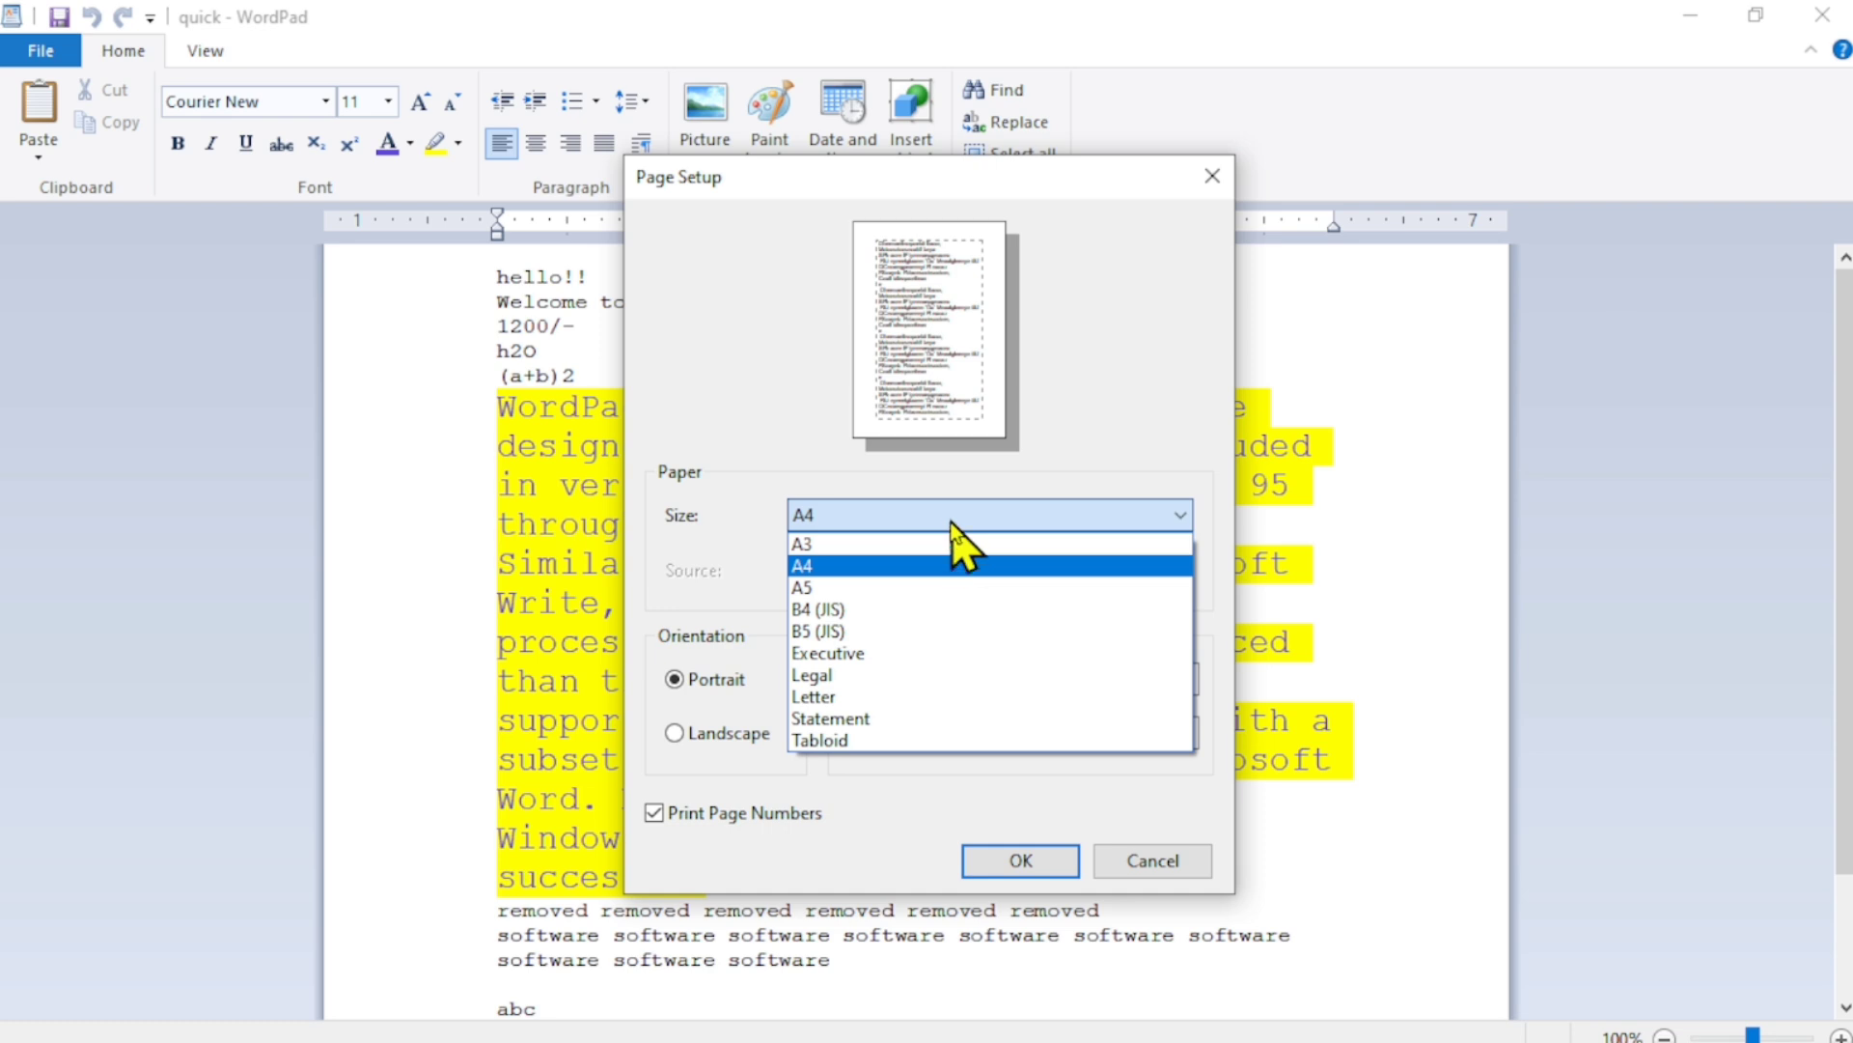
click(954, 529)
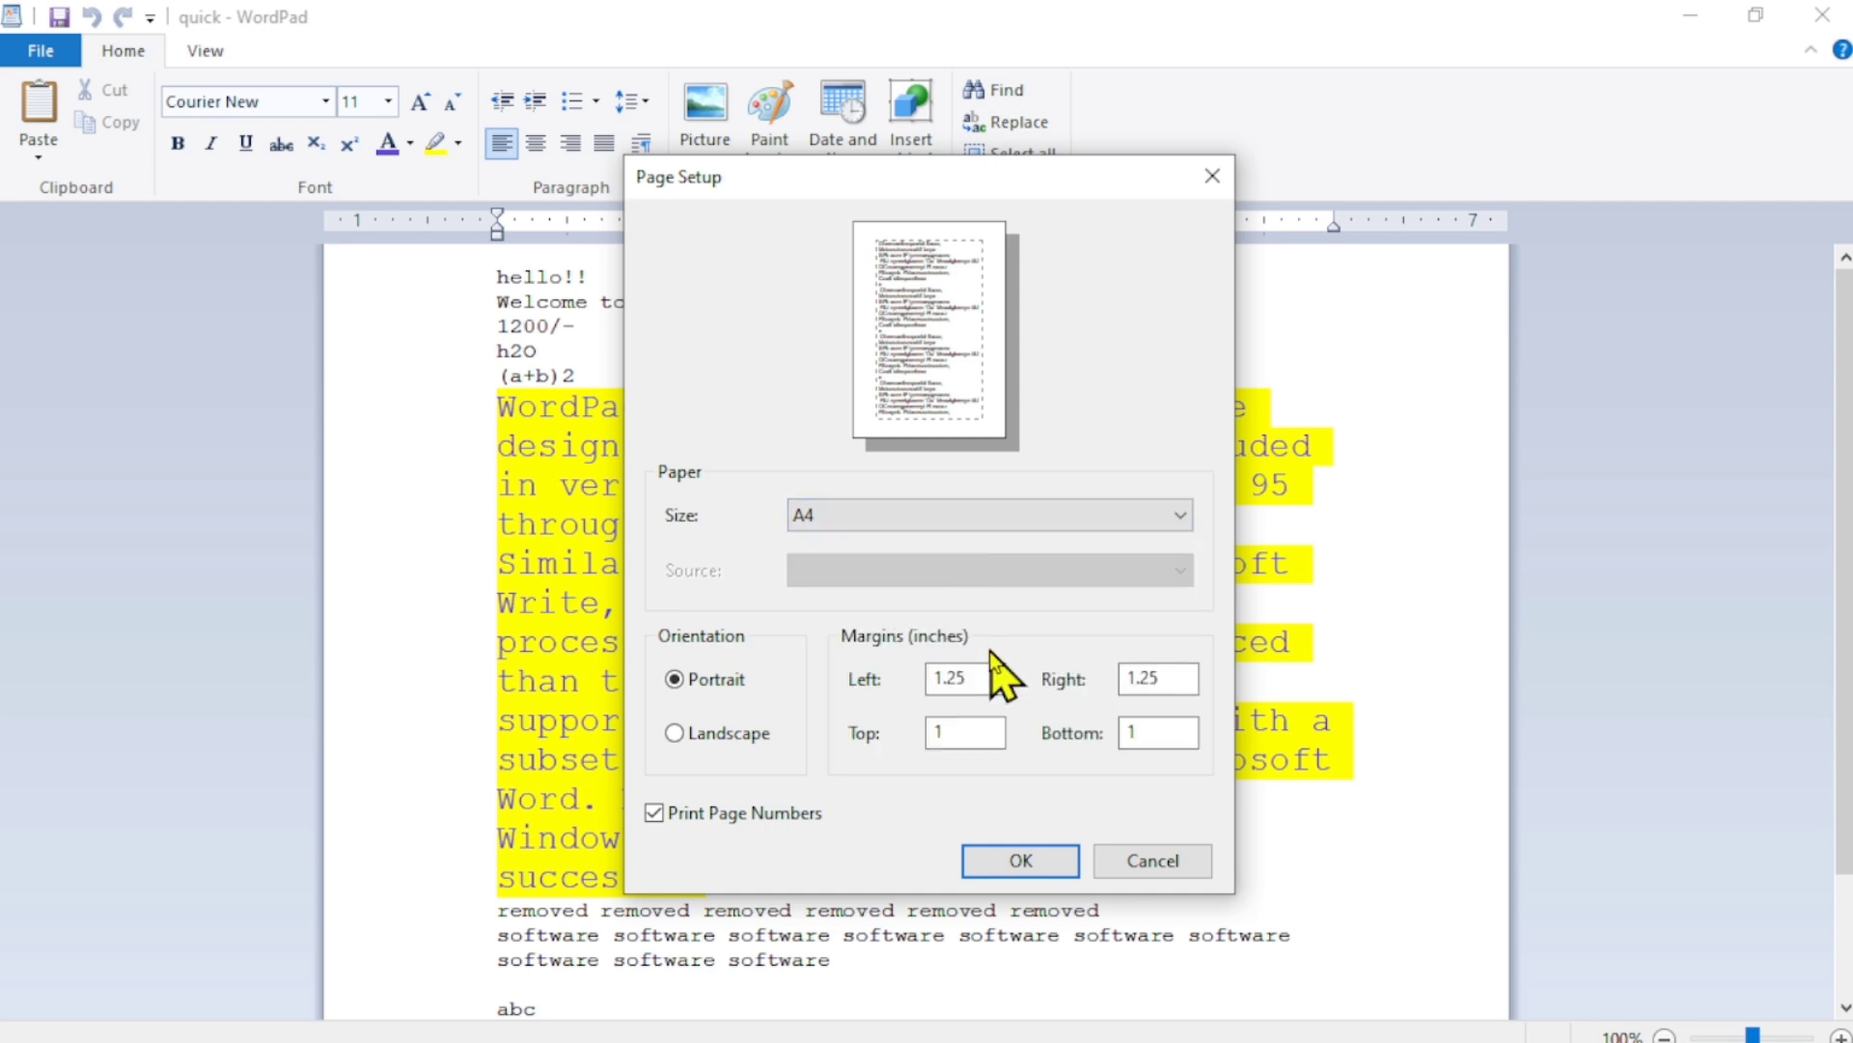
Try a left page margin of 2 inches and replace it with 0.5 inch.
drag(963, 662, 920, 656)
text(2)
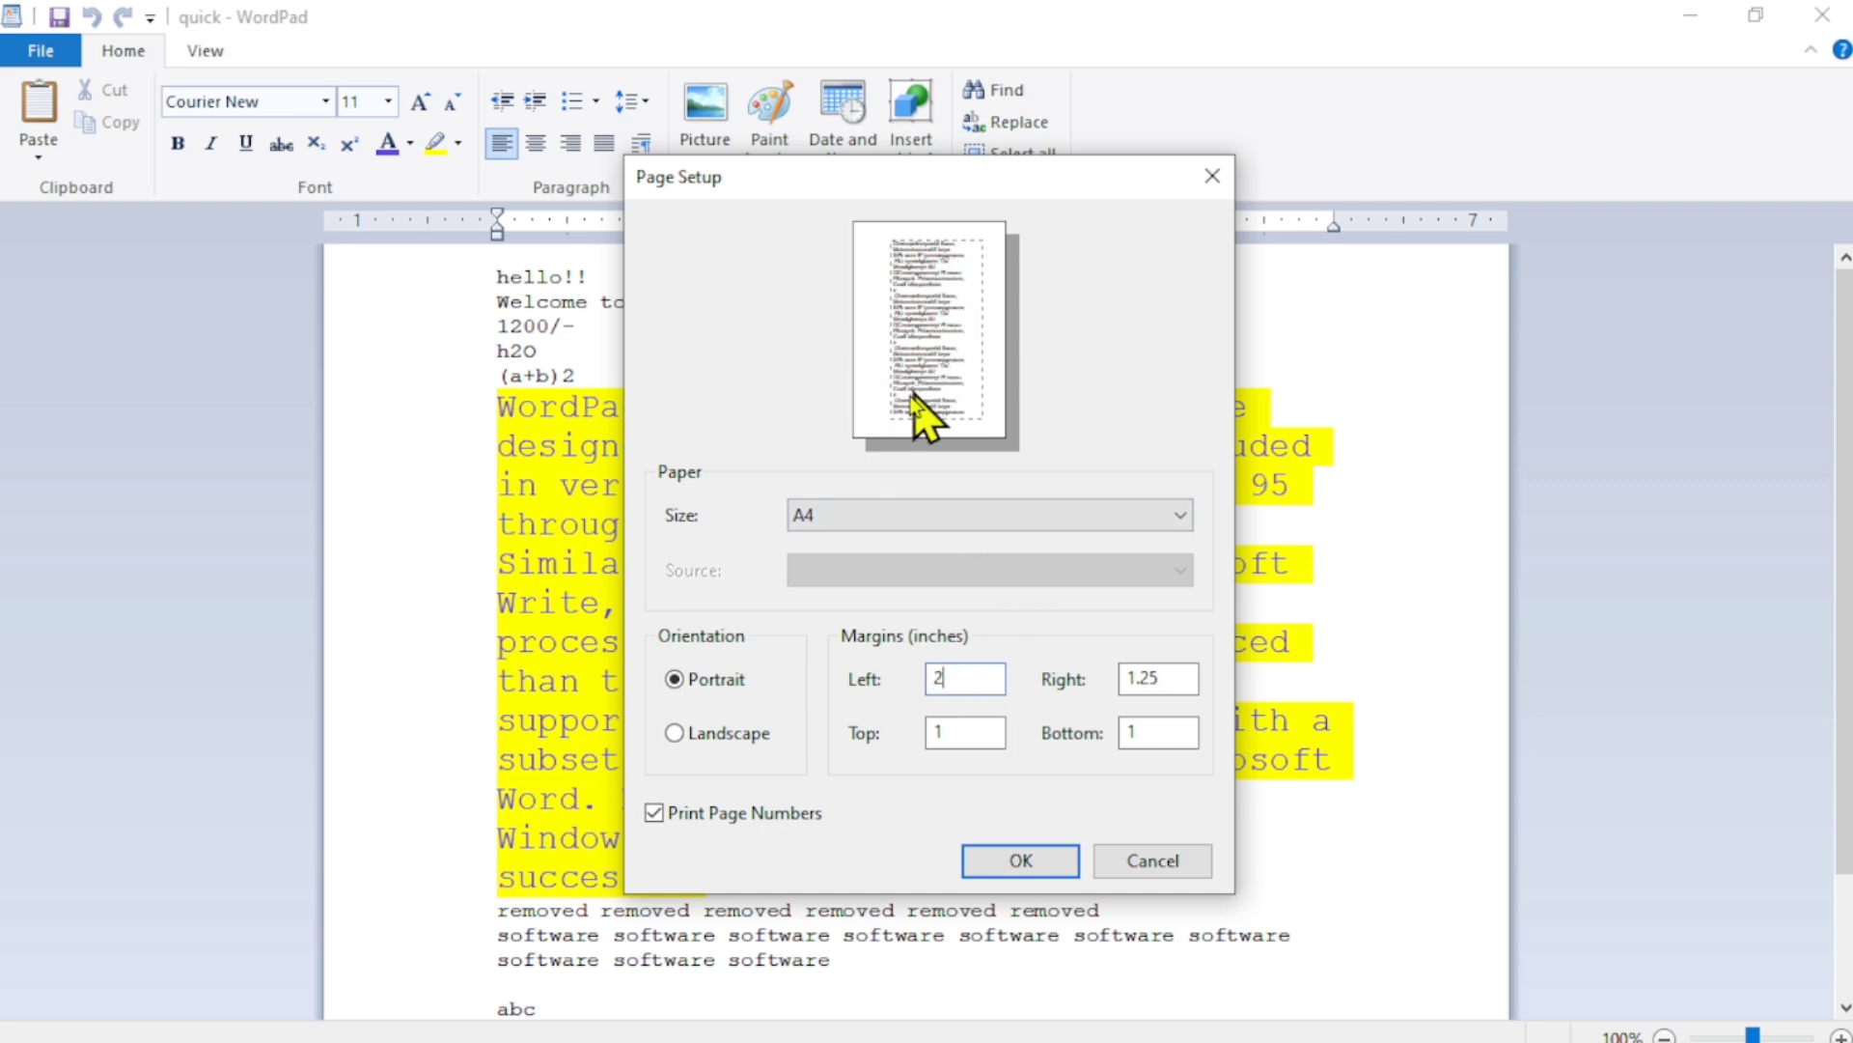
click(955, 676)
key(BackSpace)
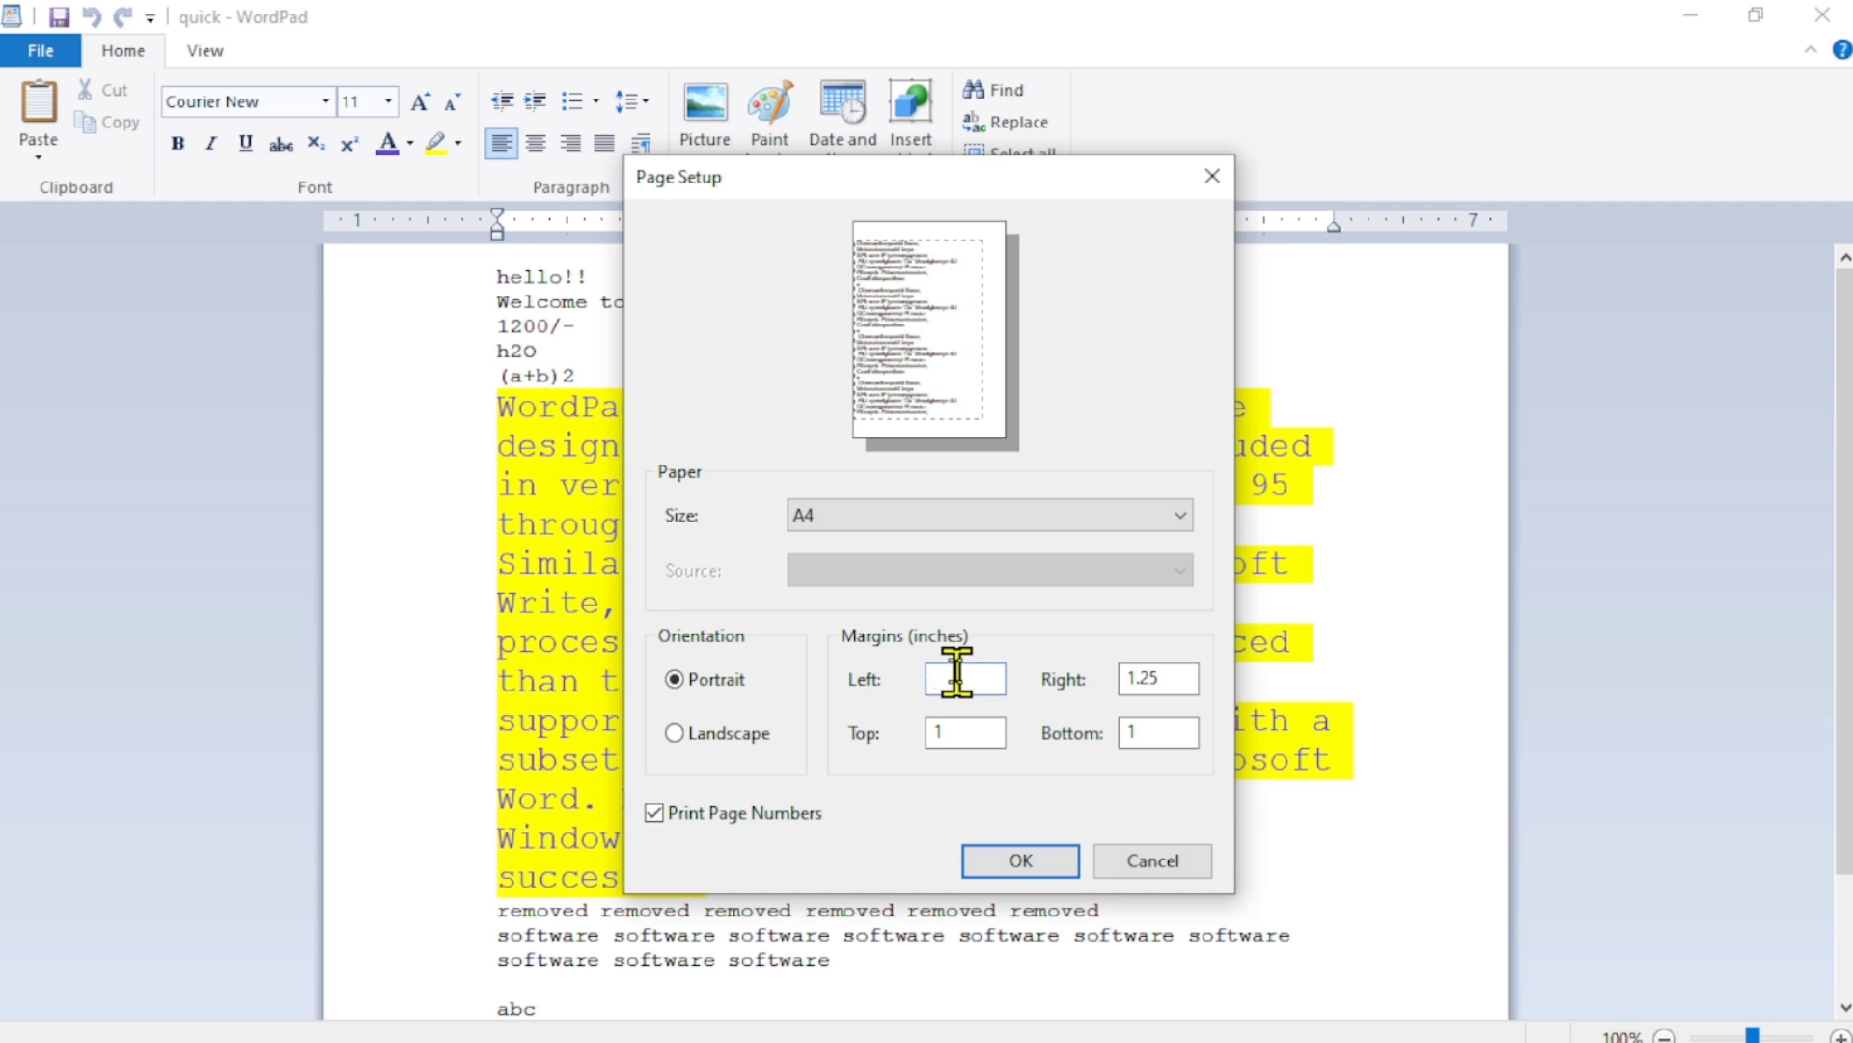
text(.5)
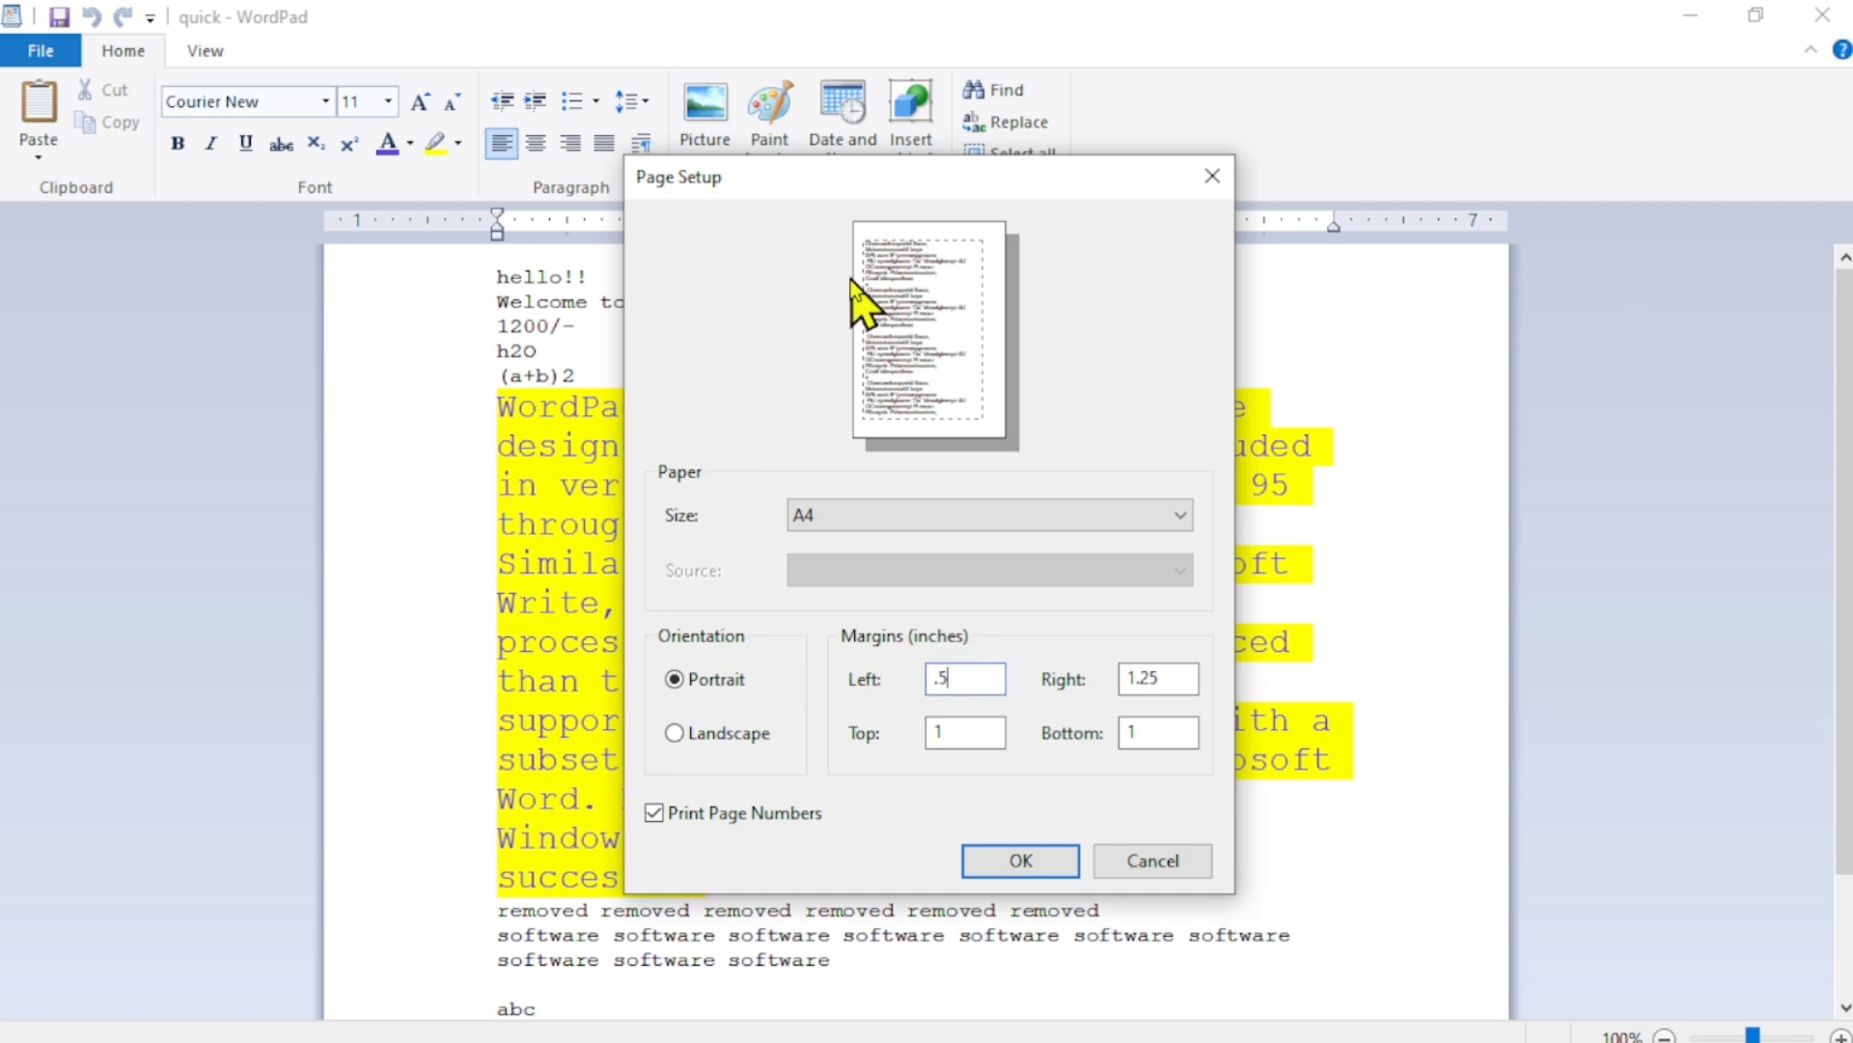
Set the right page margin to 0.5 inch and apply the page setup to the document.
drag(1171, 687, 1089, 666)
text(.5)
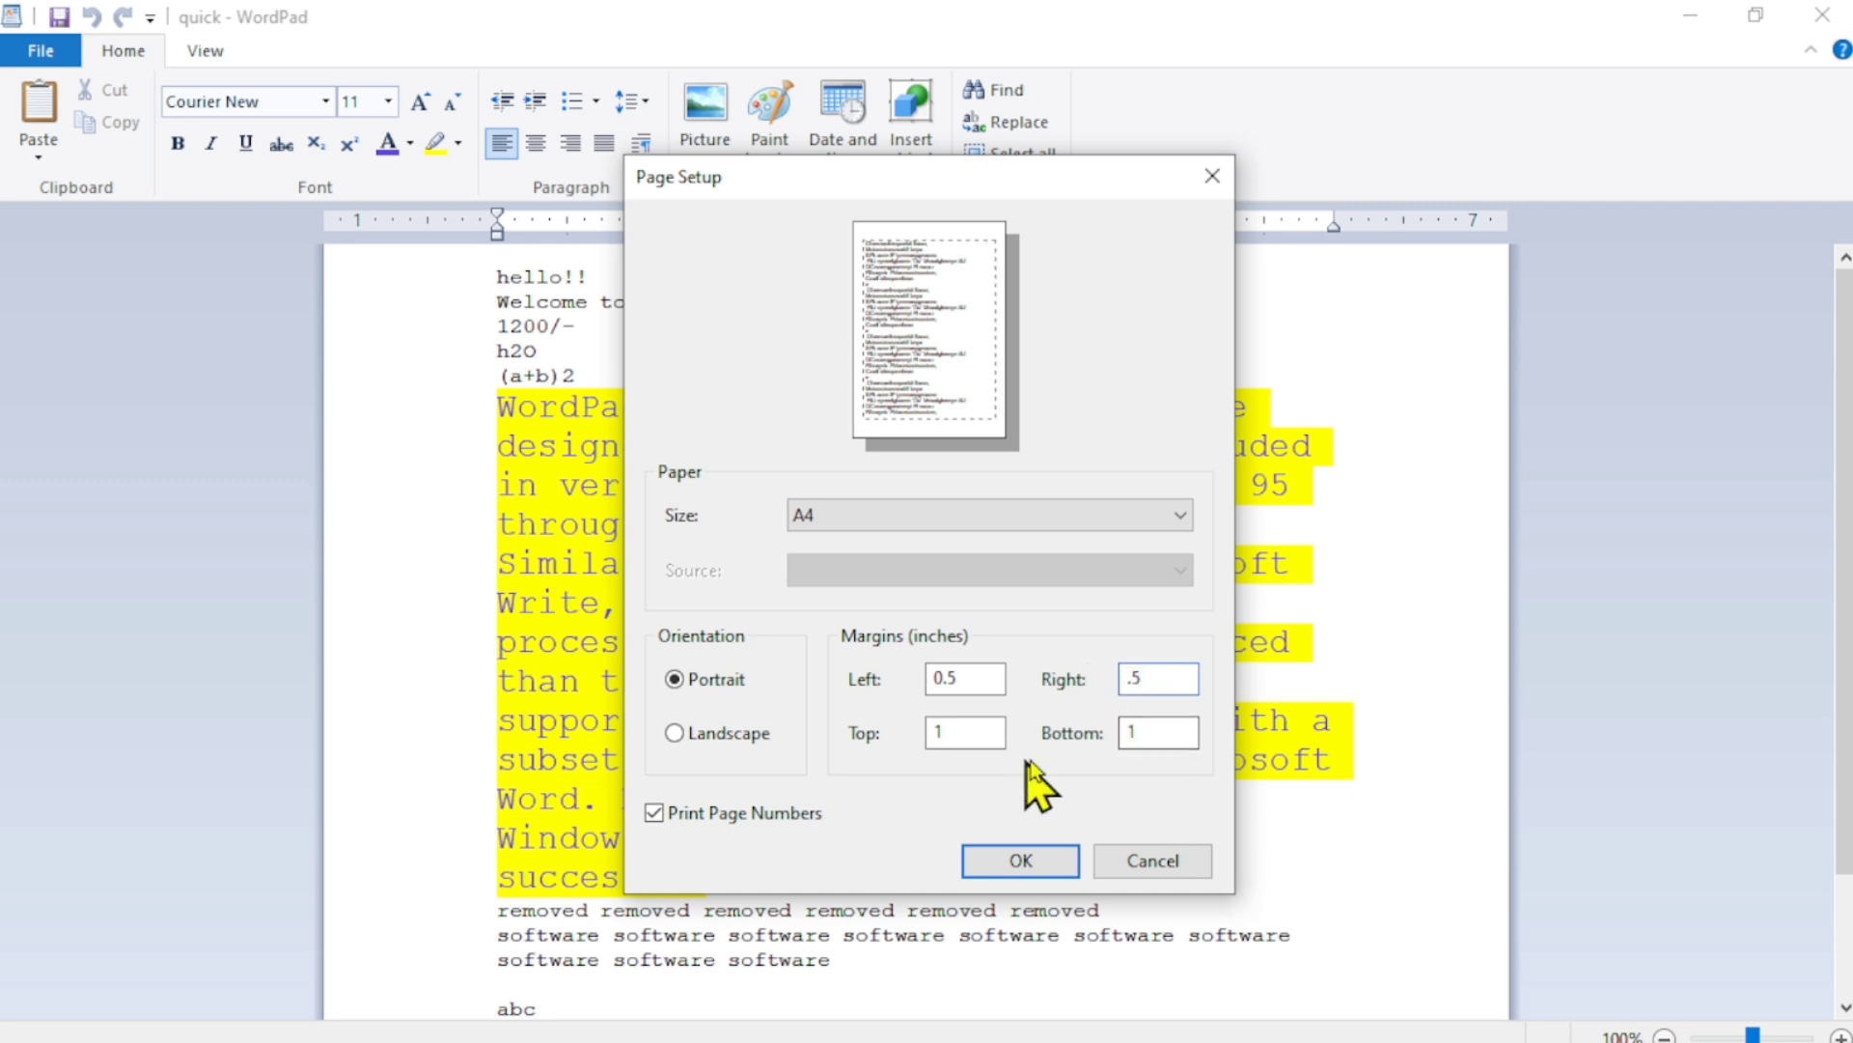
click(1171, 731)
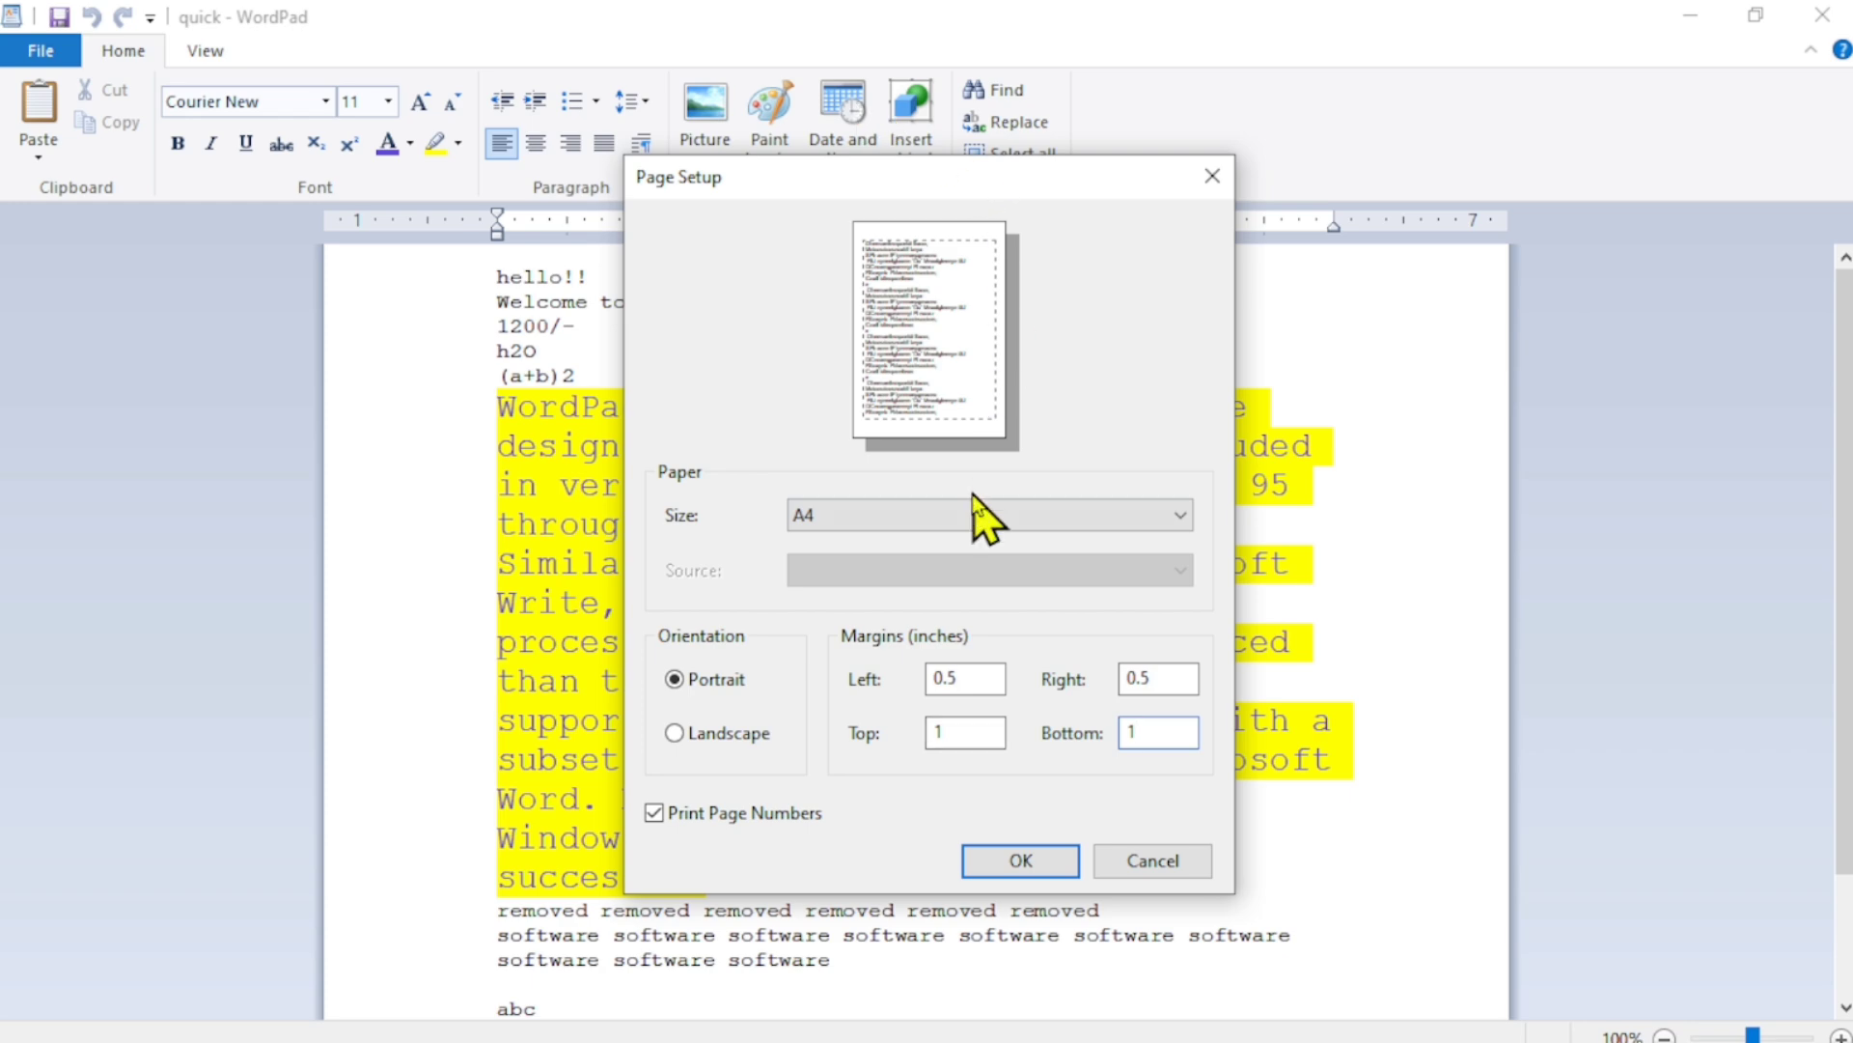
click(1027, 860)
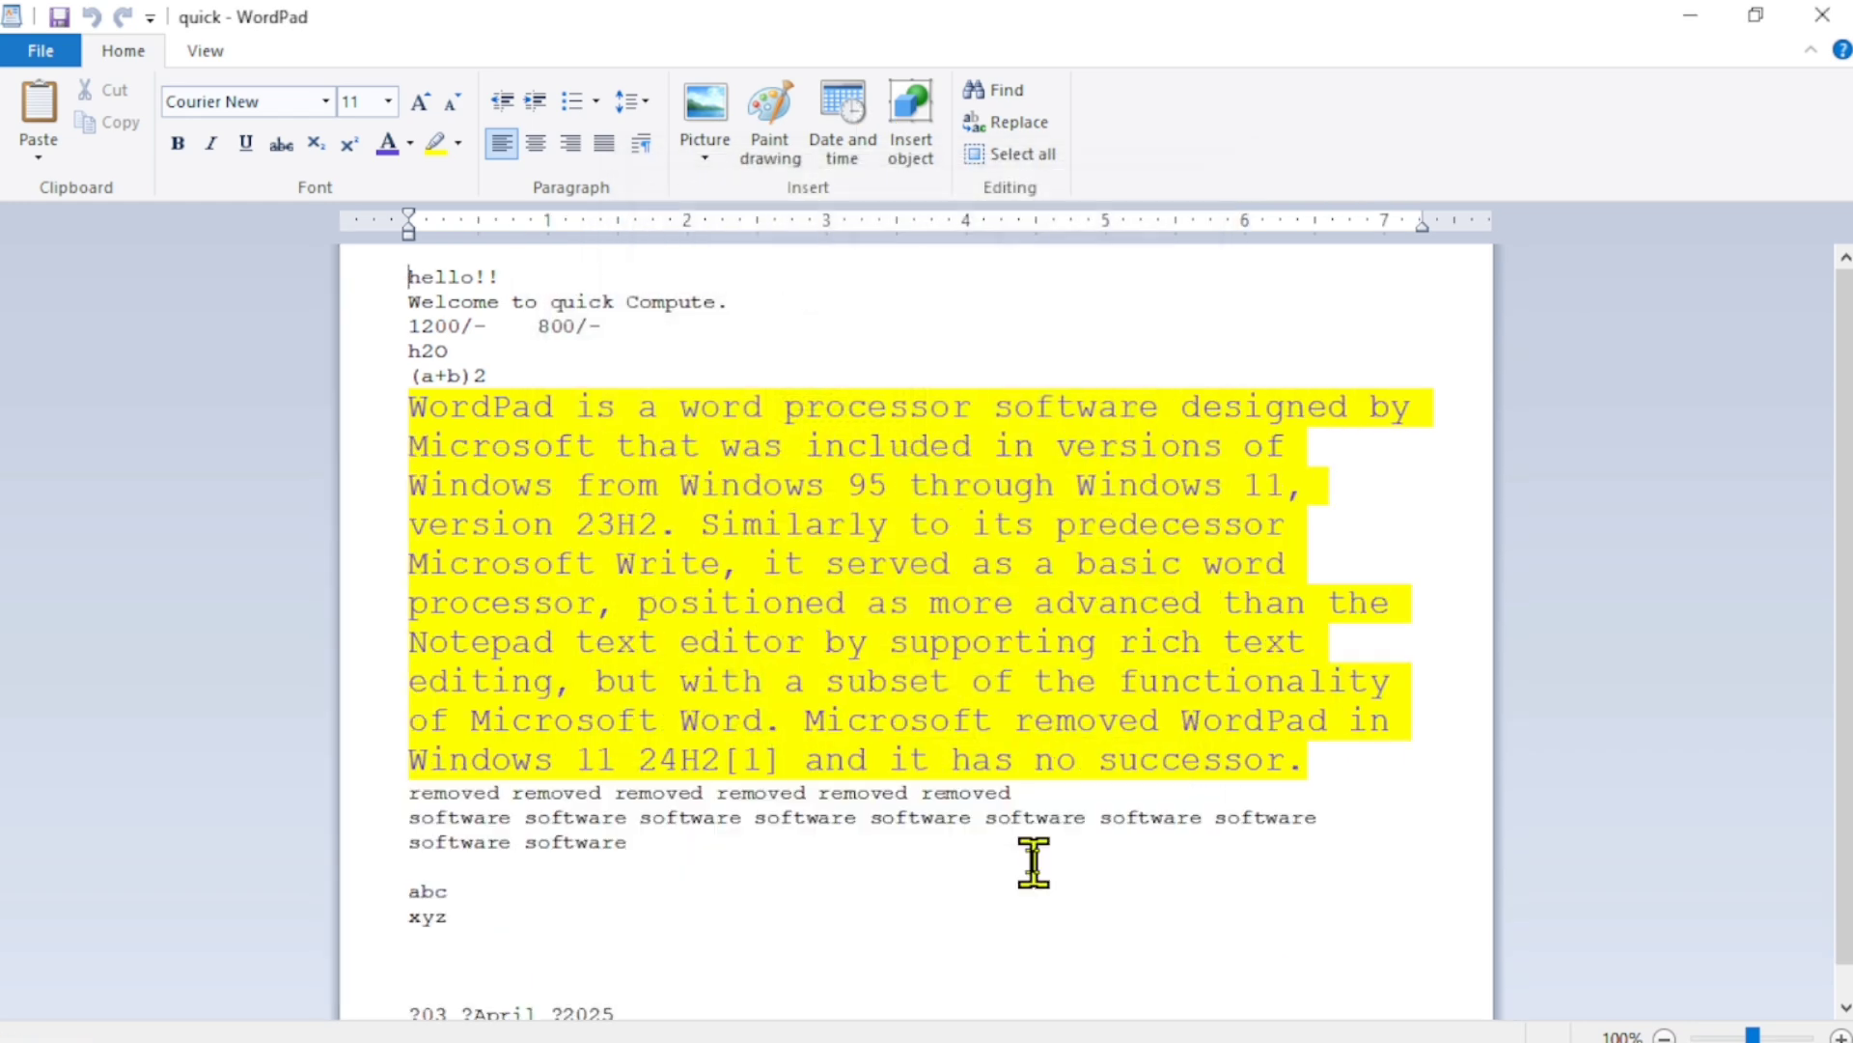
scroll(737, 444, down, 1)
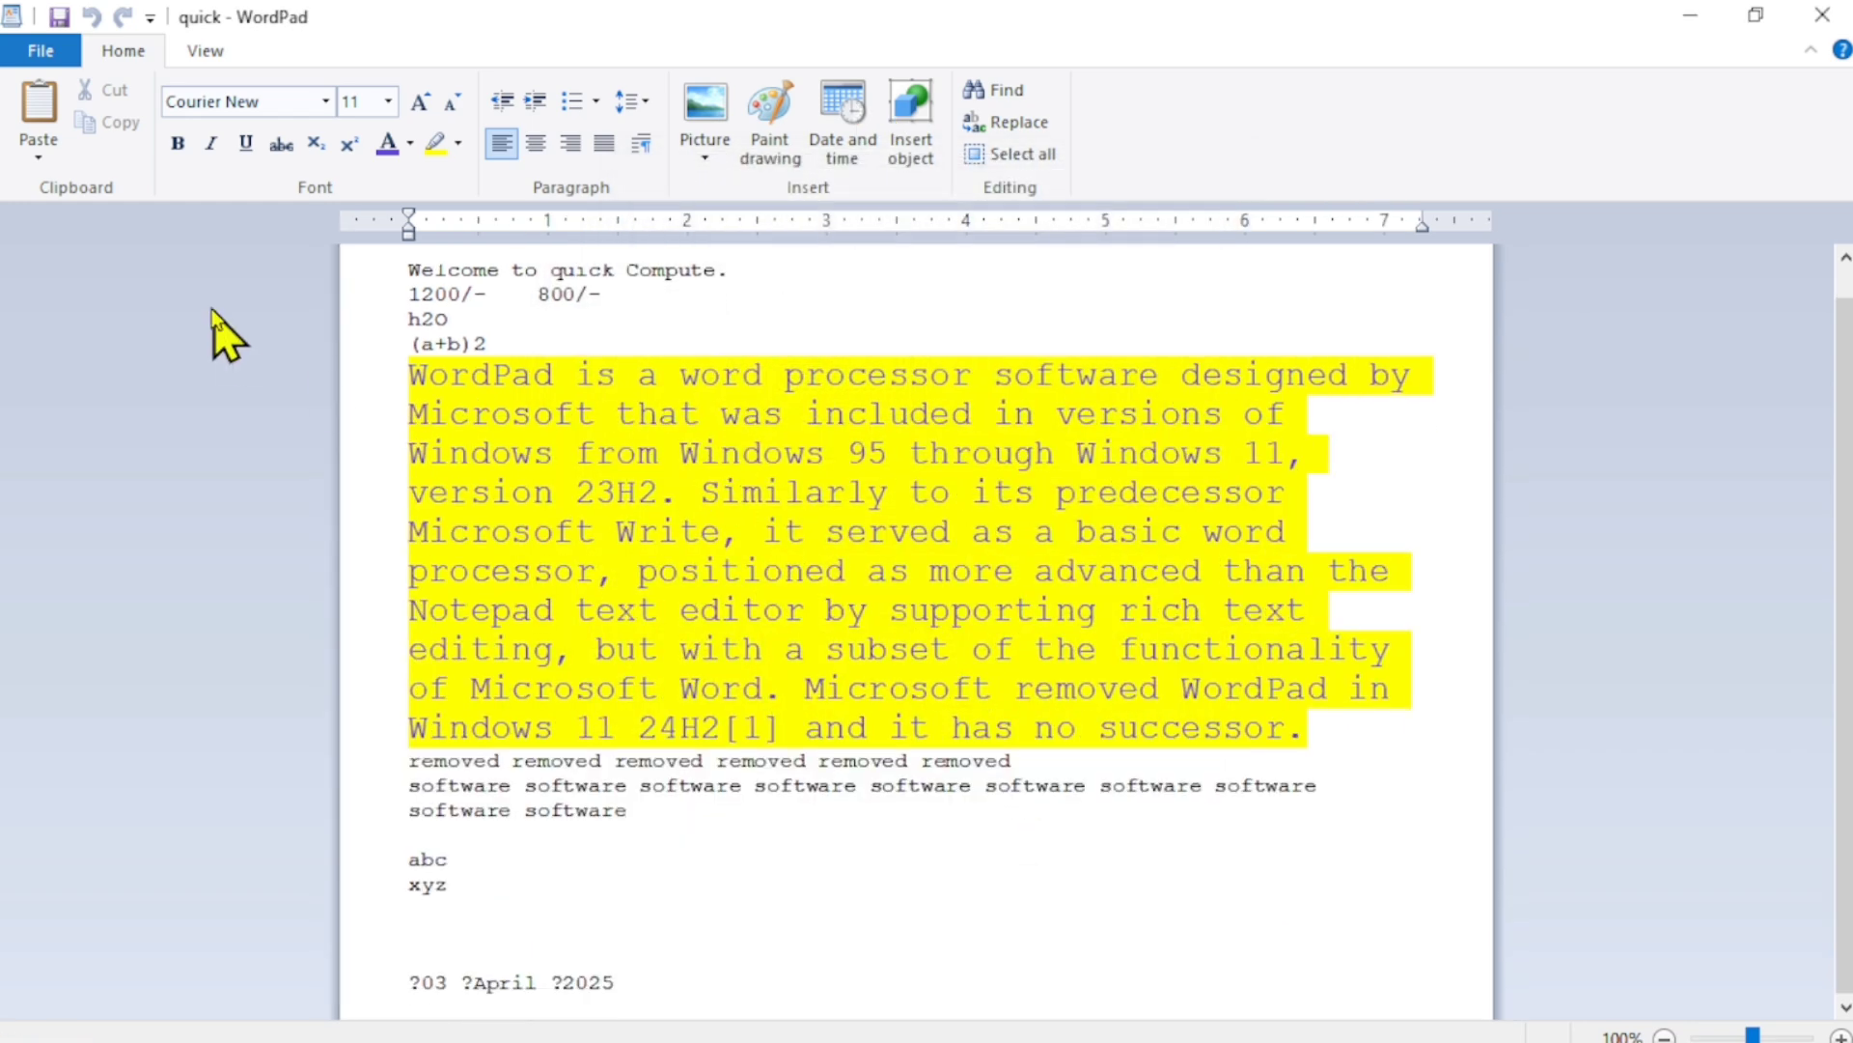
View the About WordPad version and license information, and close it.
click(41, 51)
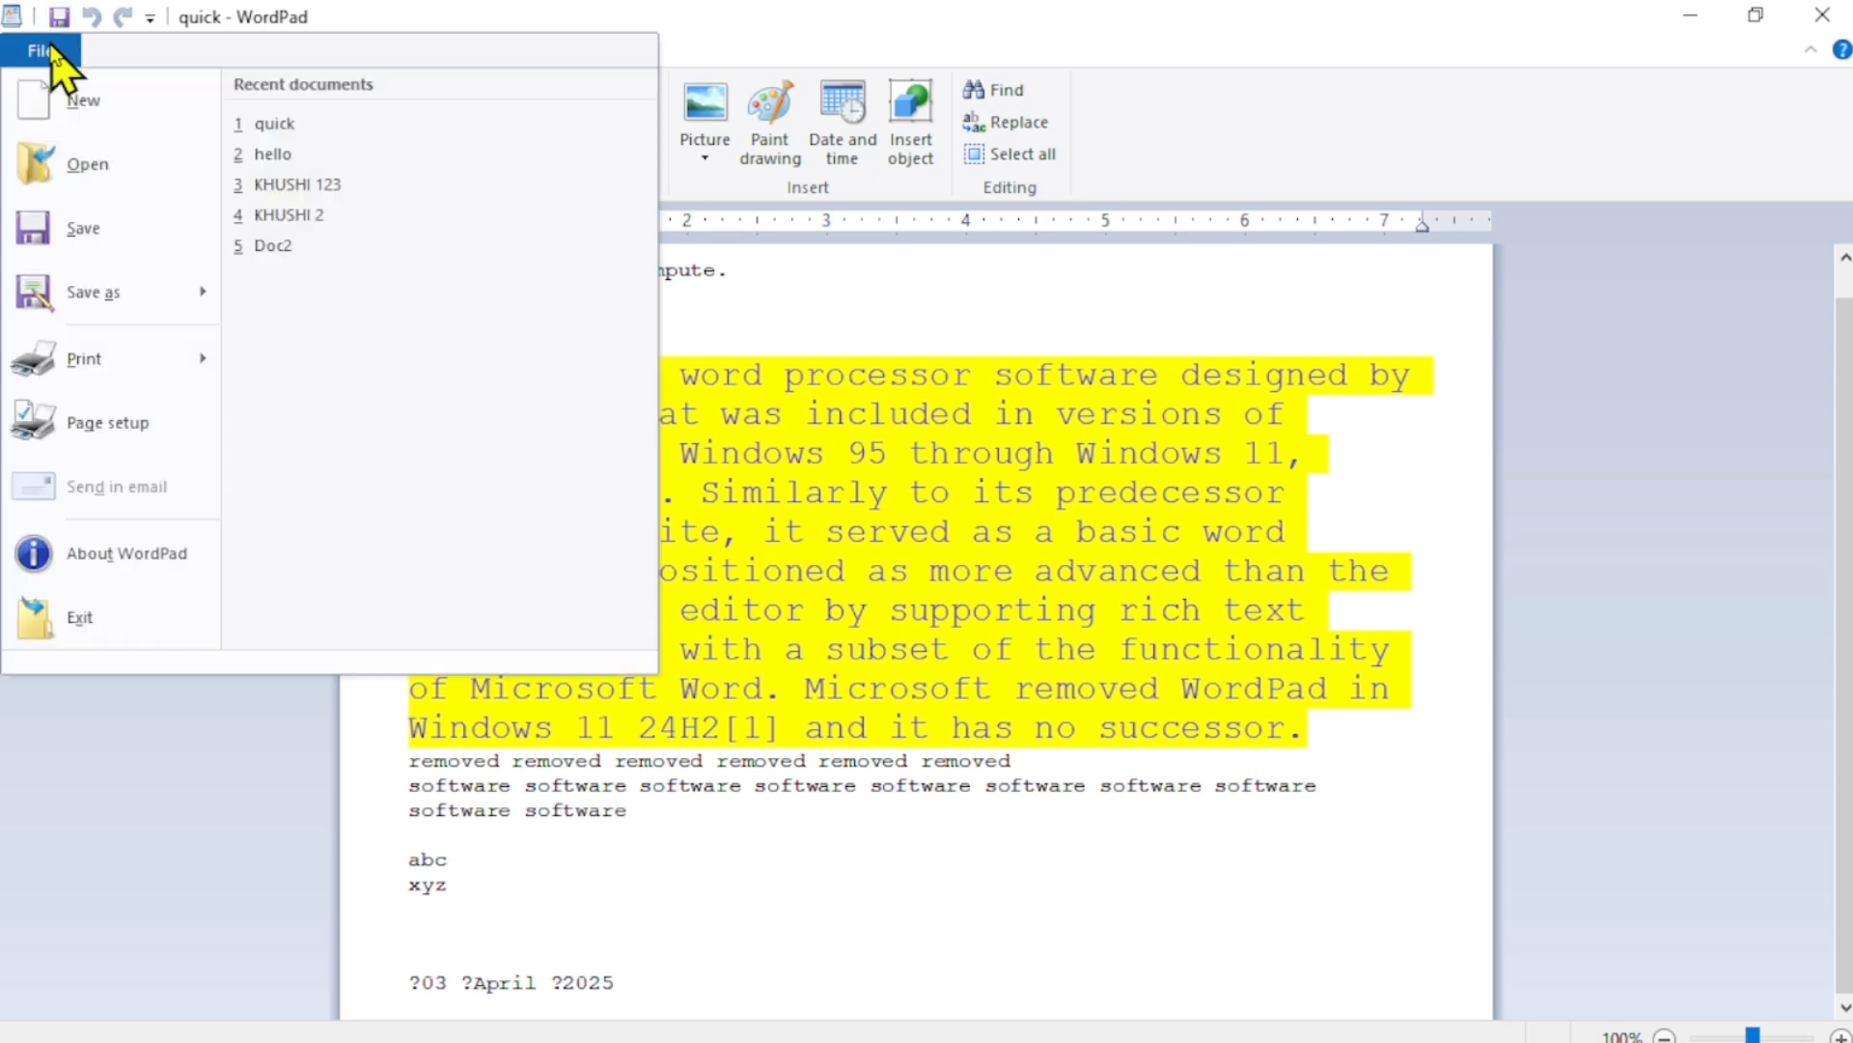
click(172, 571)
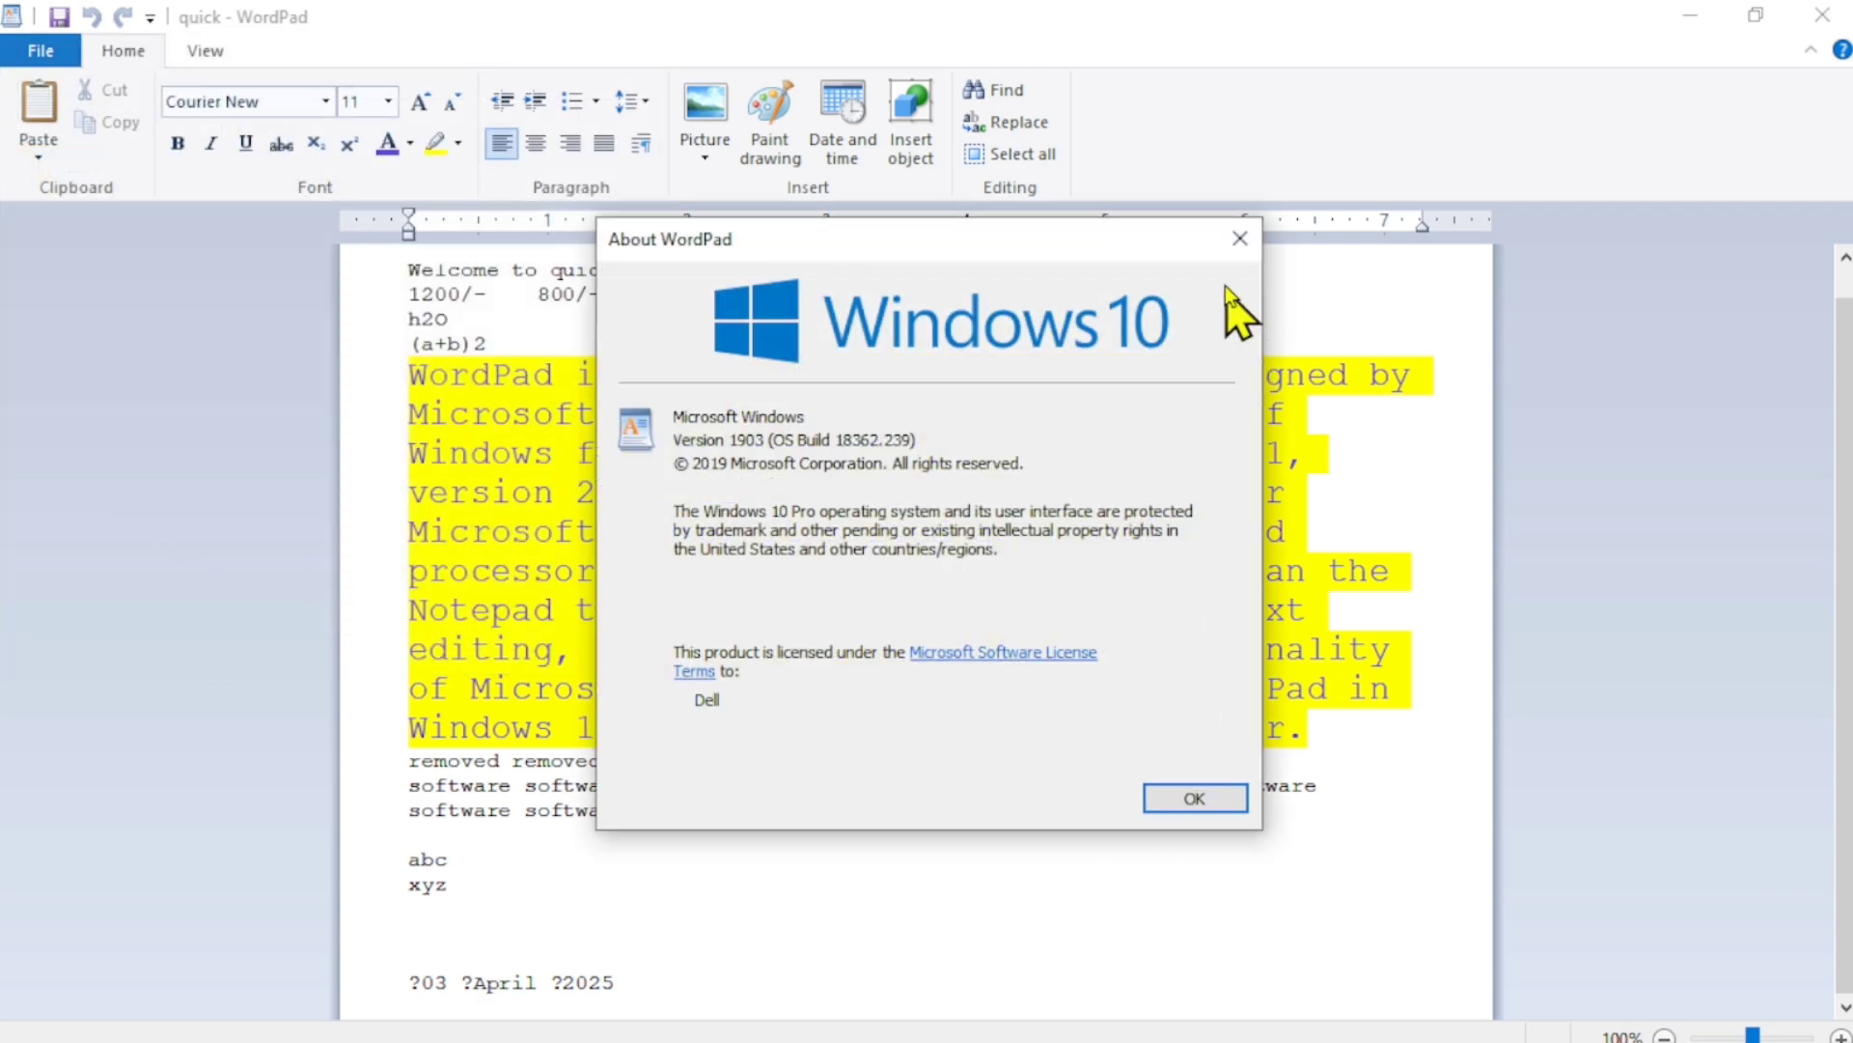
click(1237, 238)
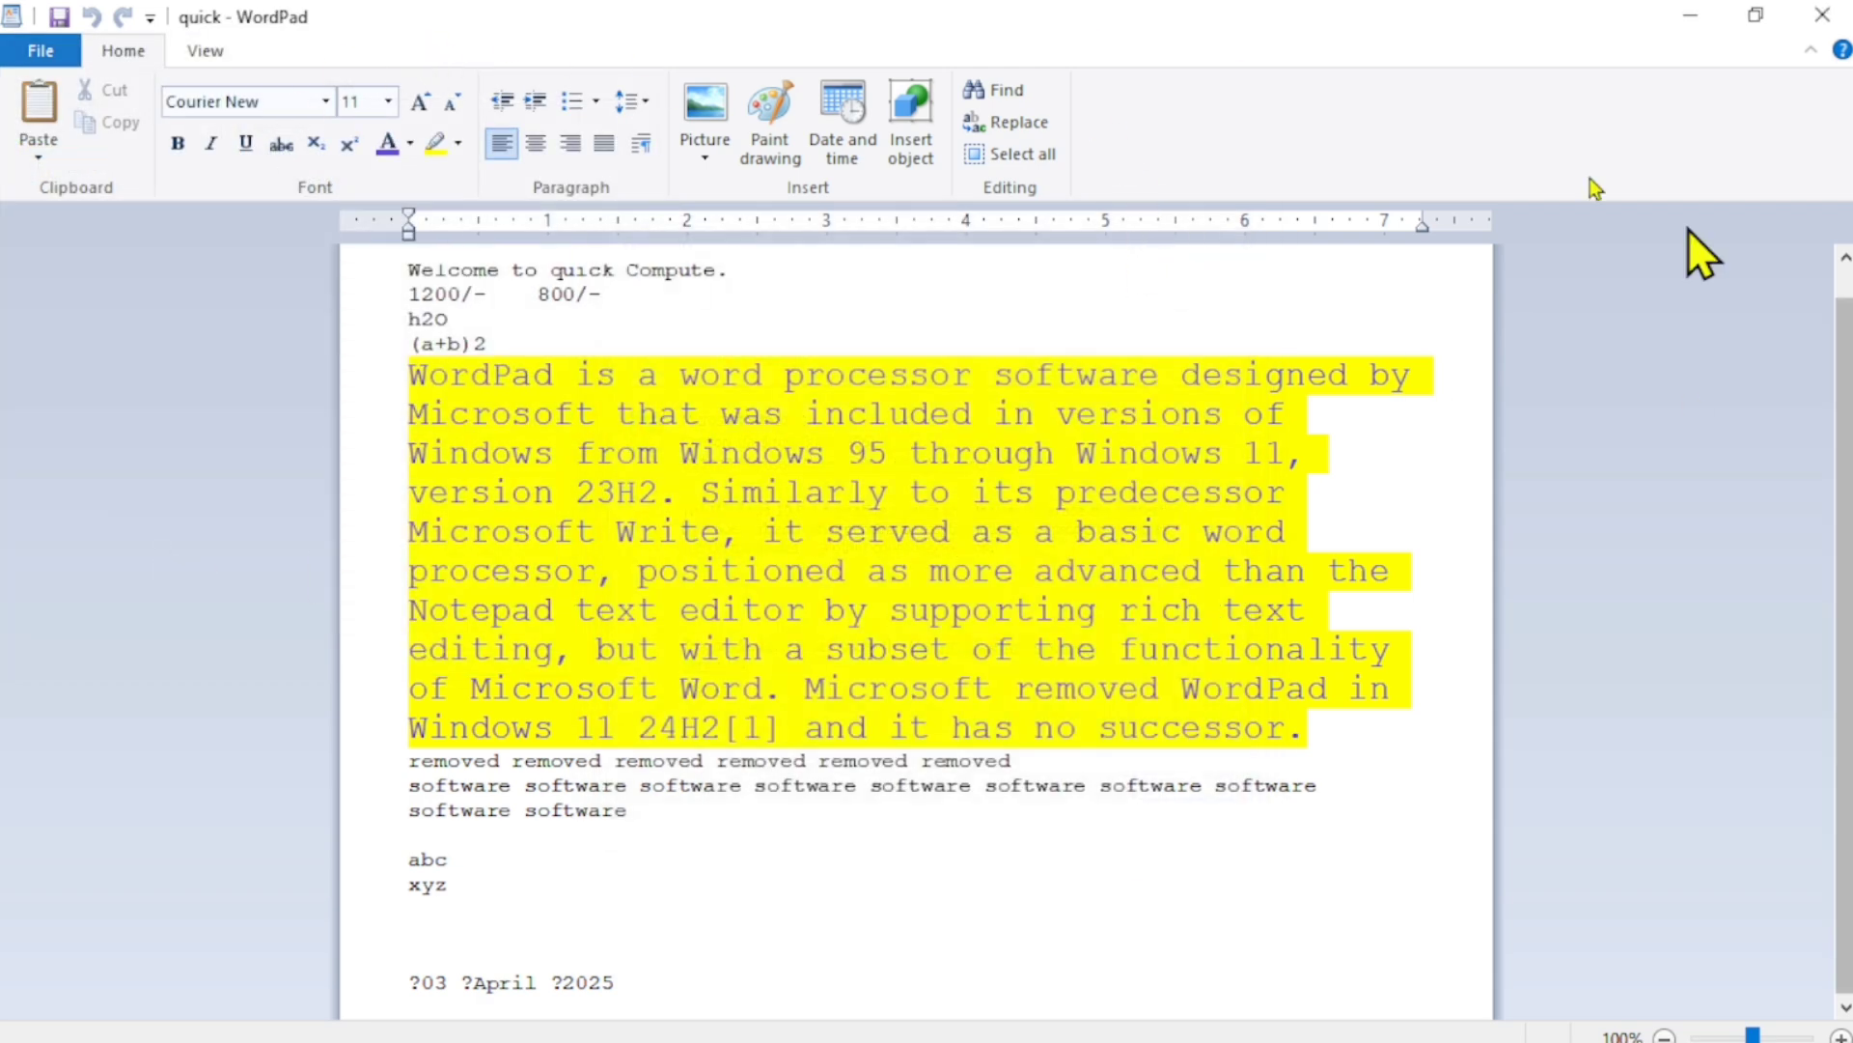
Exit WordPad and return to the desktop.
click(40, 53)
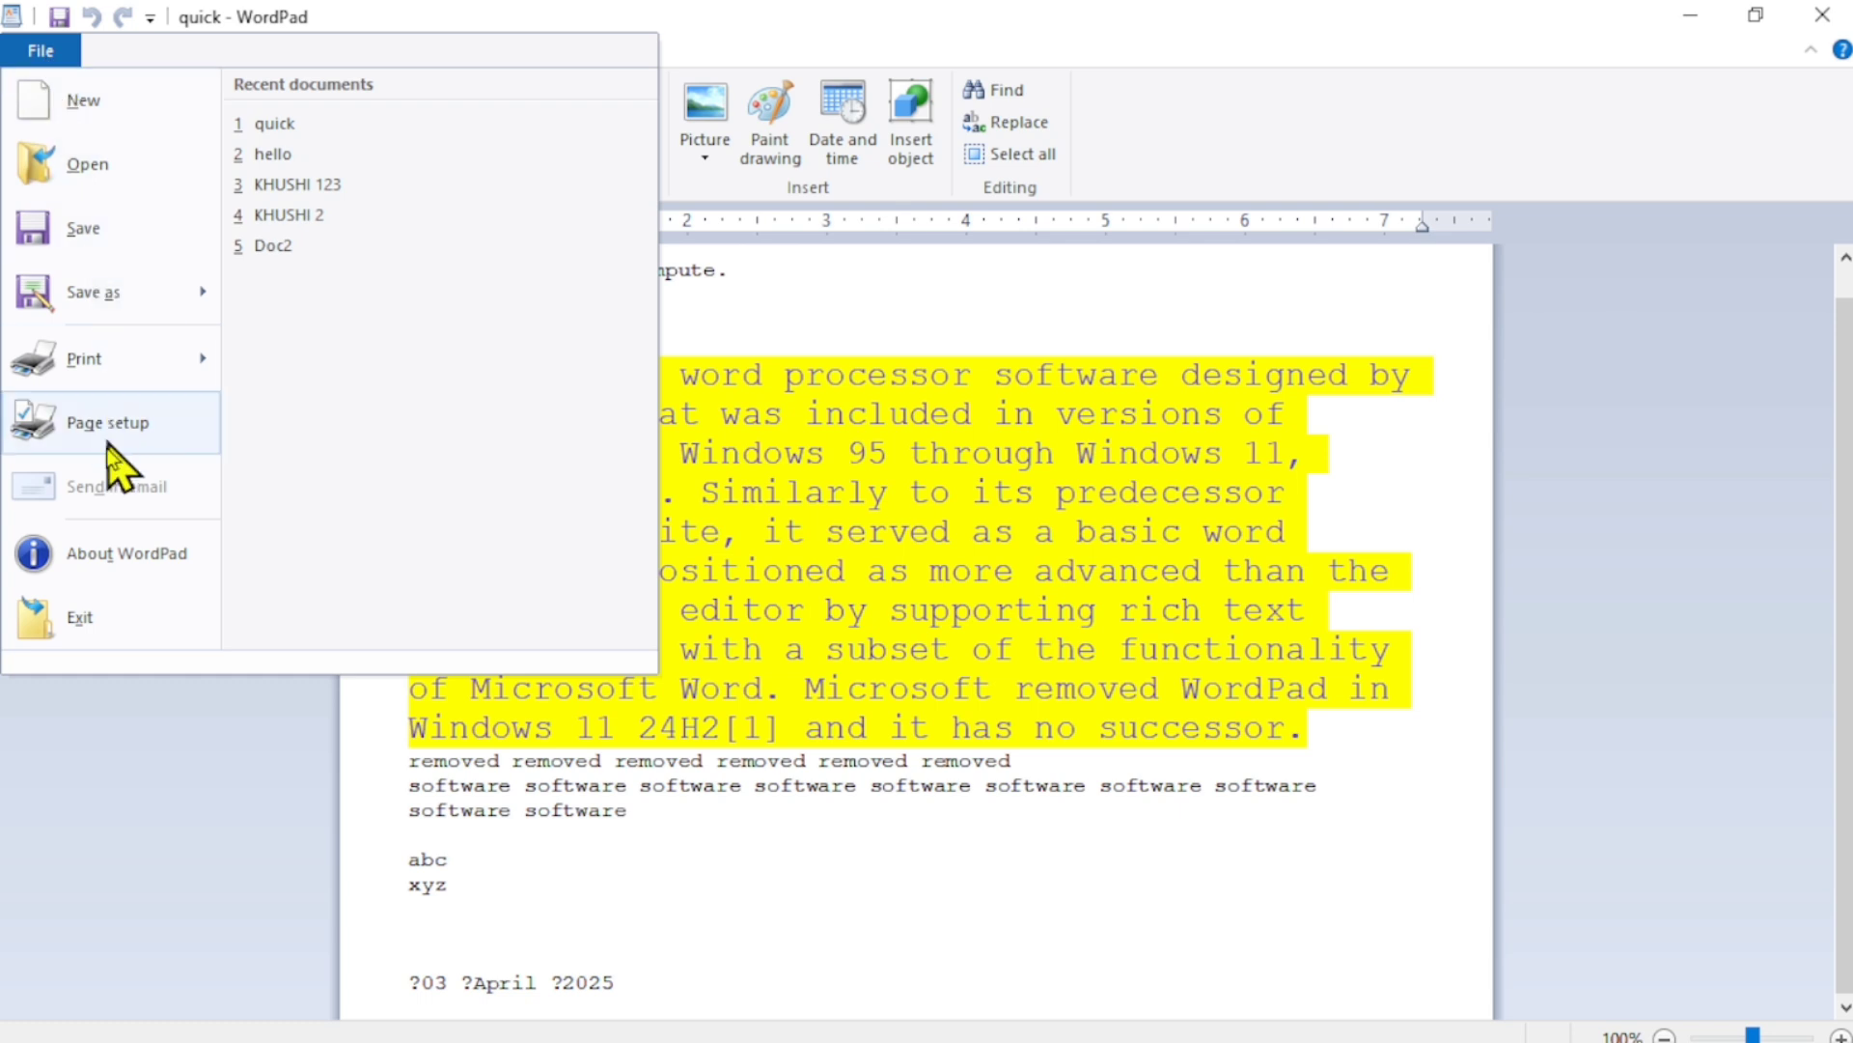
click(109, 616)
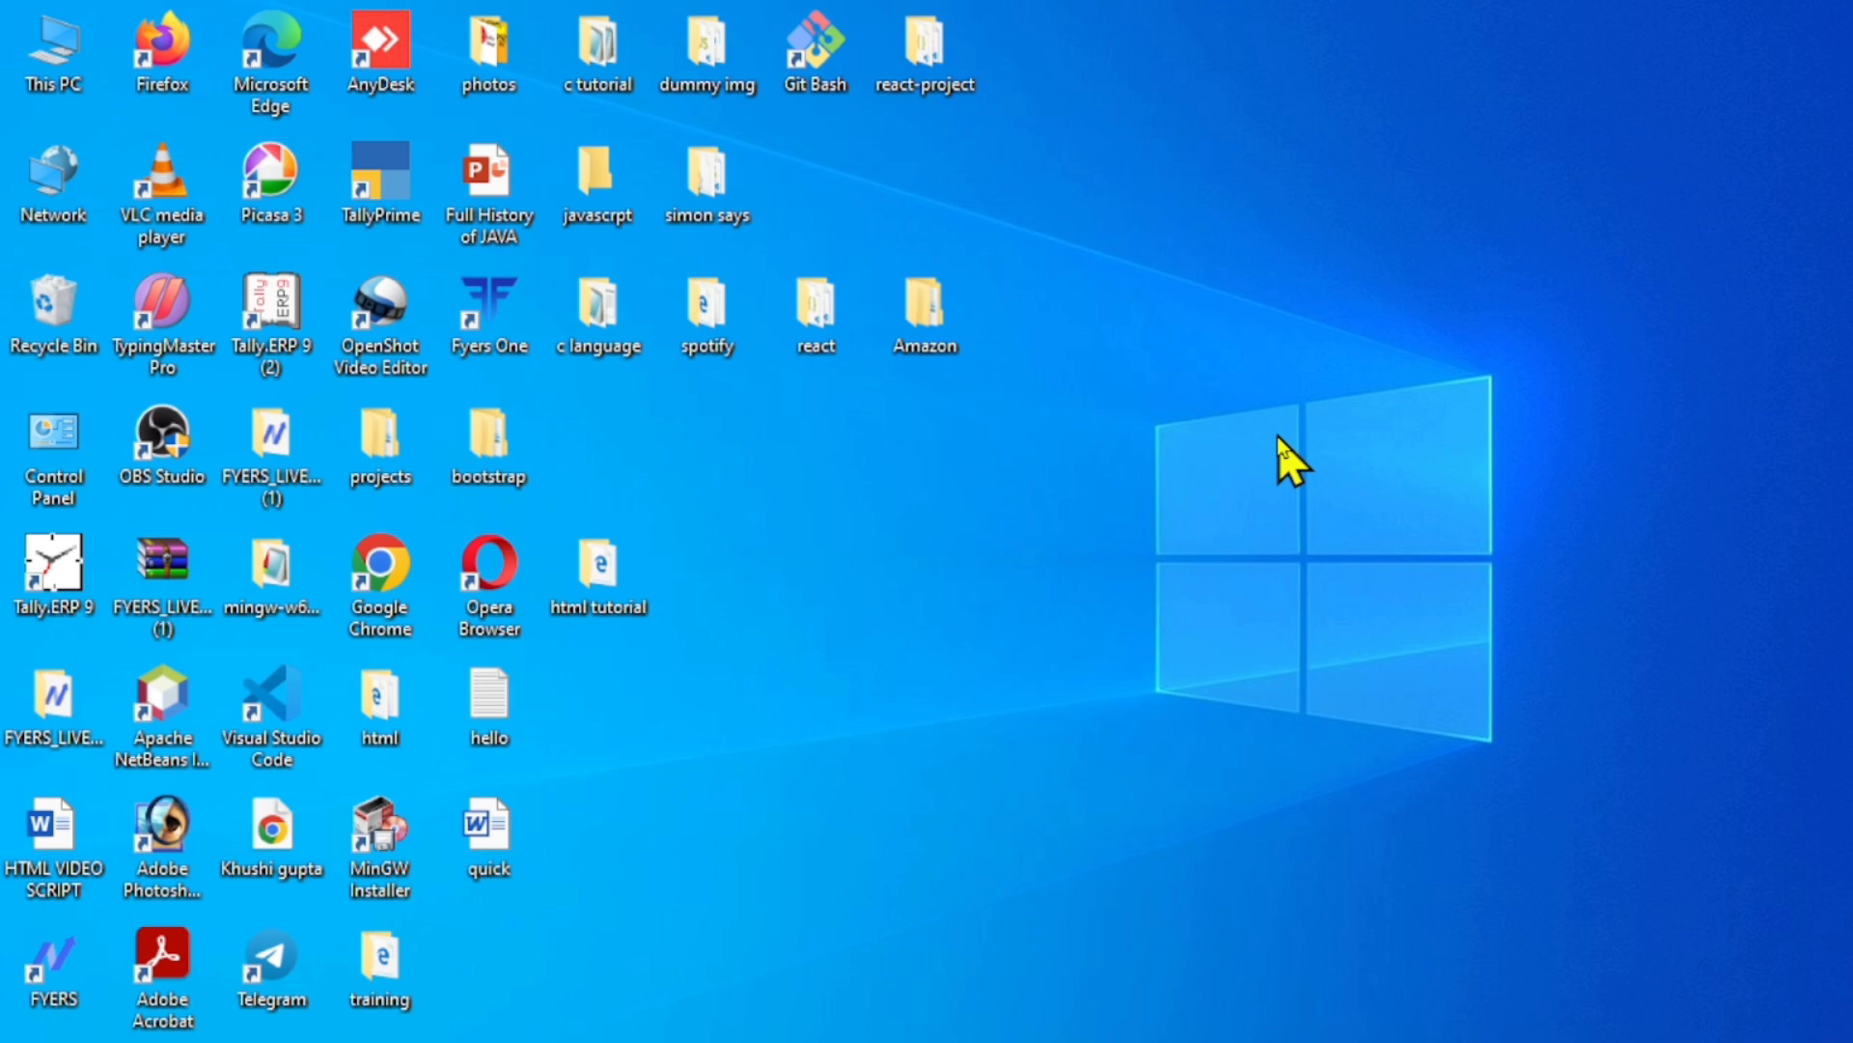